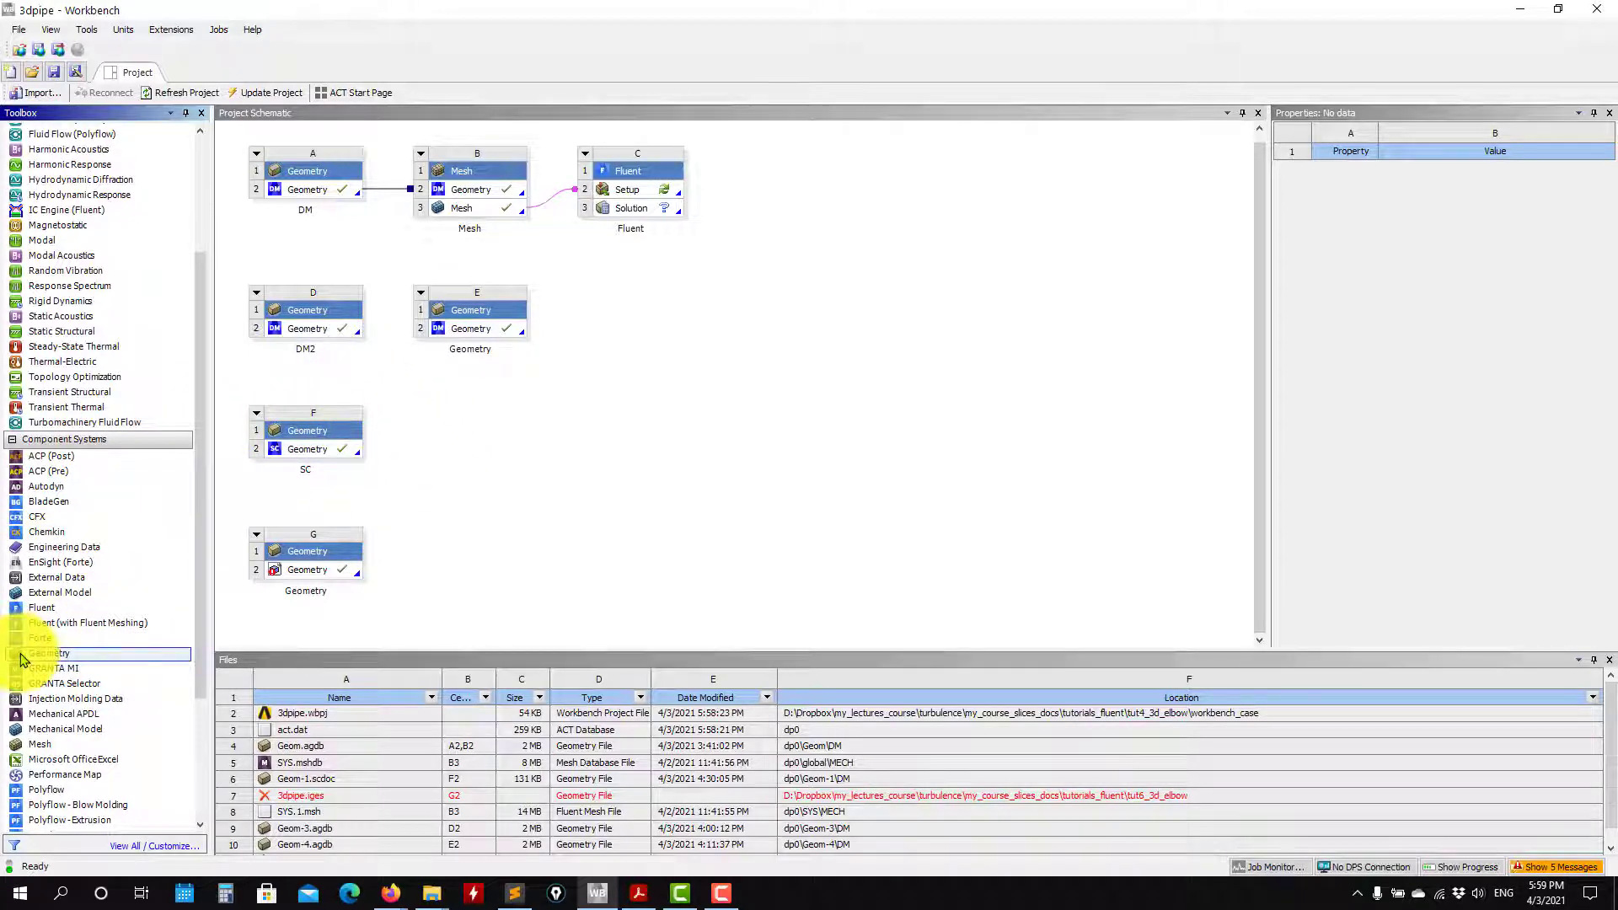
# Add a standalone Geometry system, launch a new SpaceClaim geometry for it, and bring up the problem PDF.
pyautogui.moveTo(22, 658); pyautogui.dragTo(477, 447)
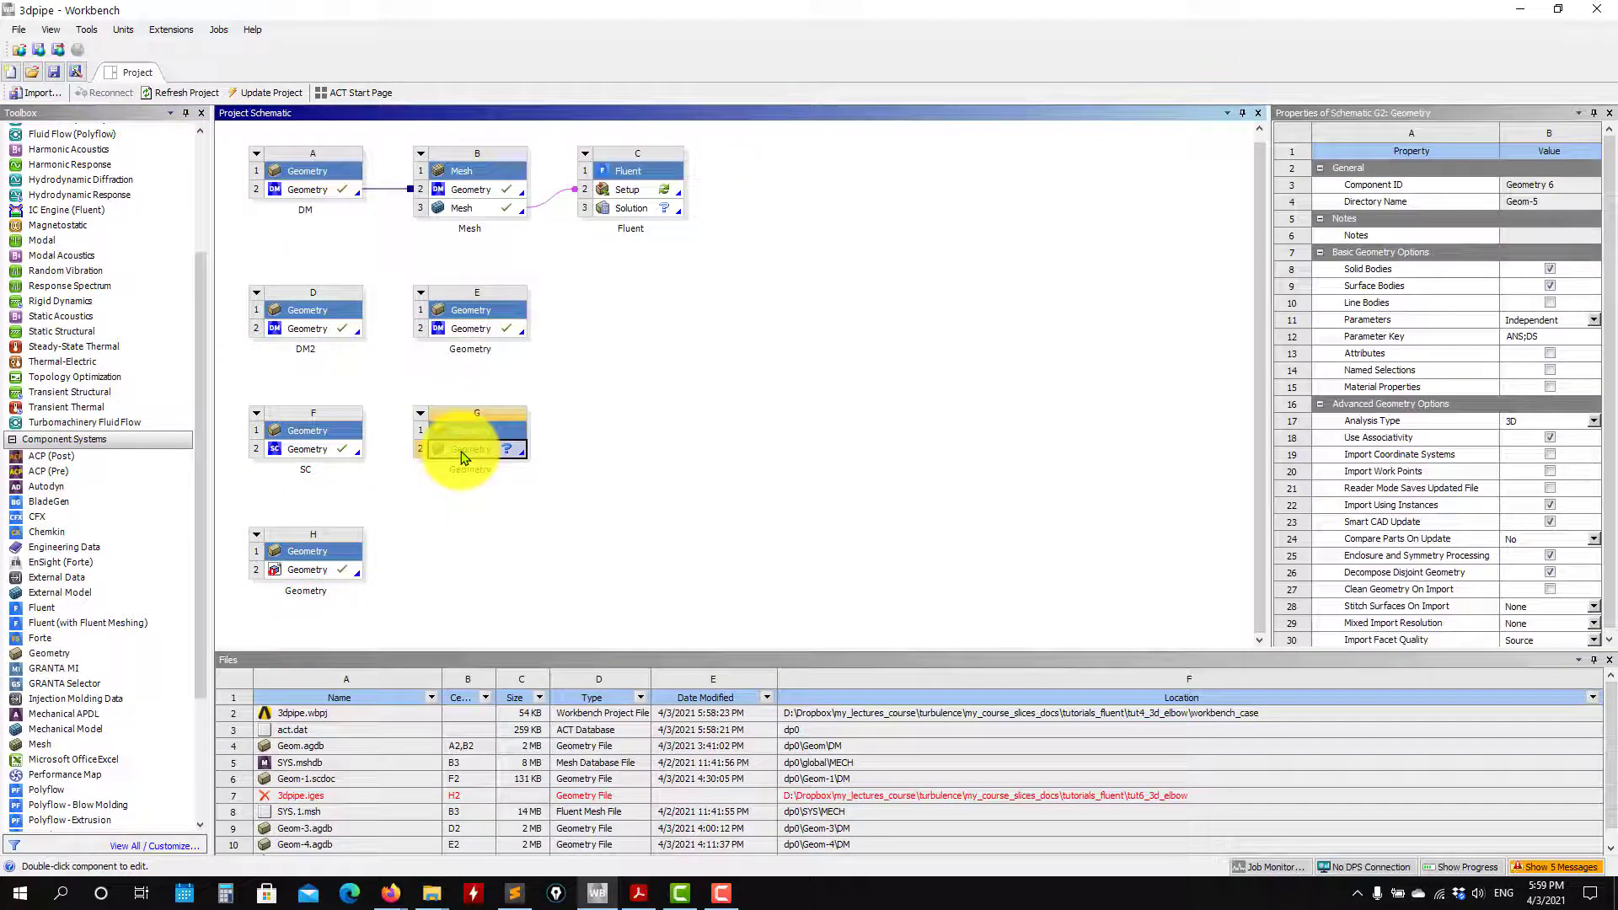
pyautogui.rightClick(462, 457)
pyautogui.click(521, 460)
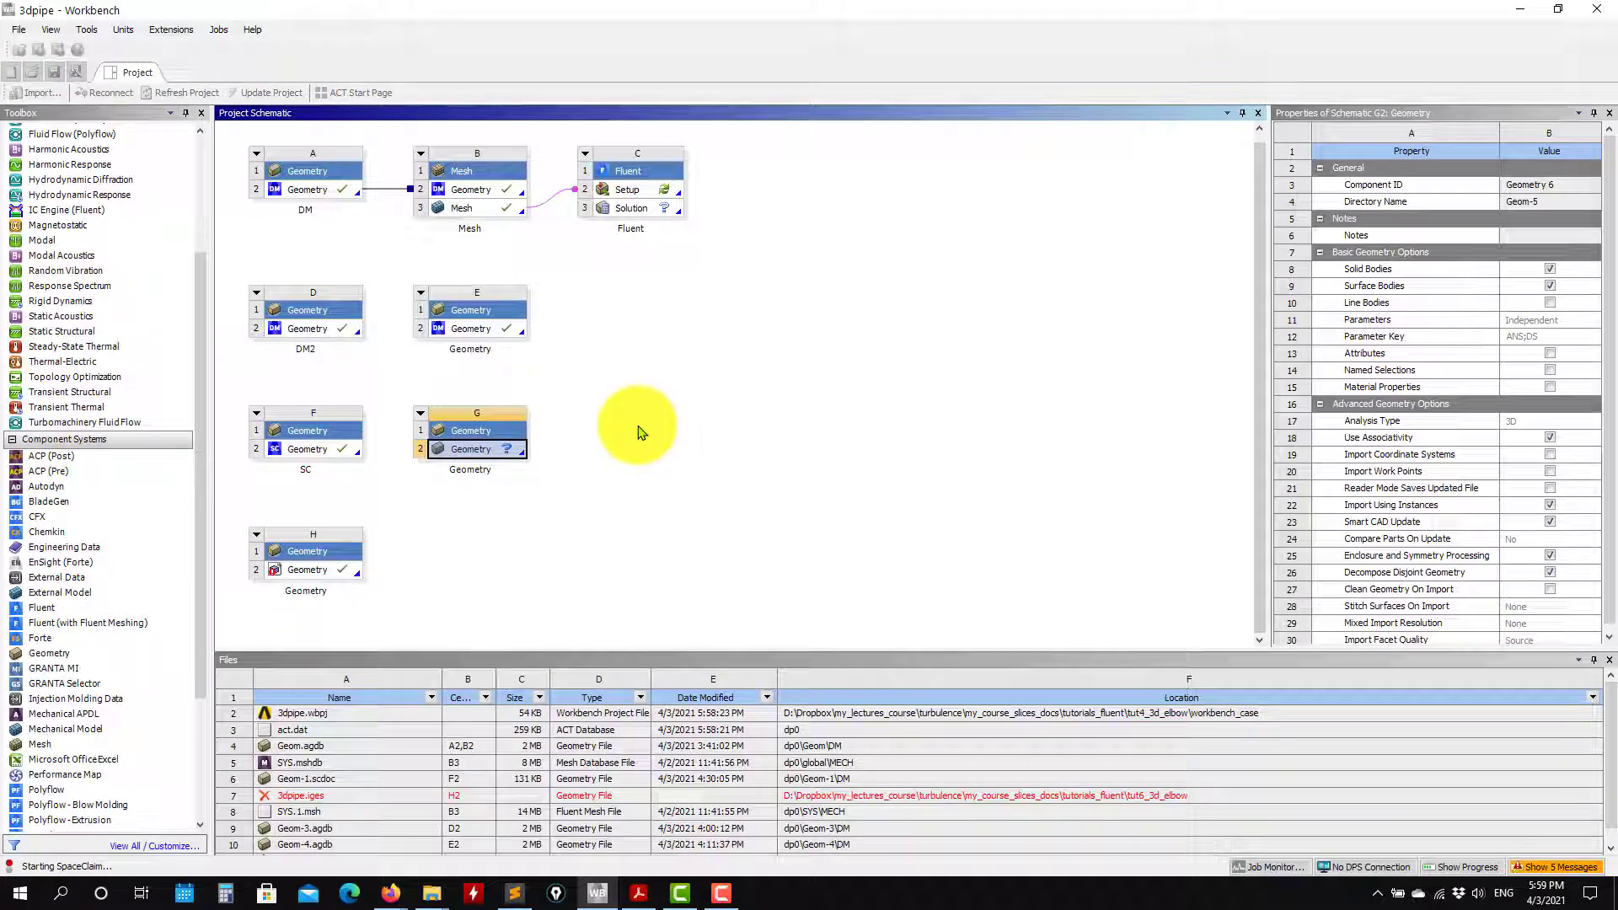
pyautogui.click(641, 897)
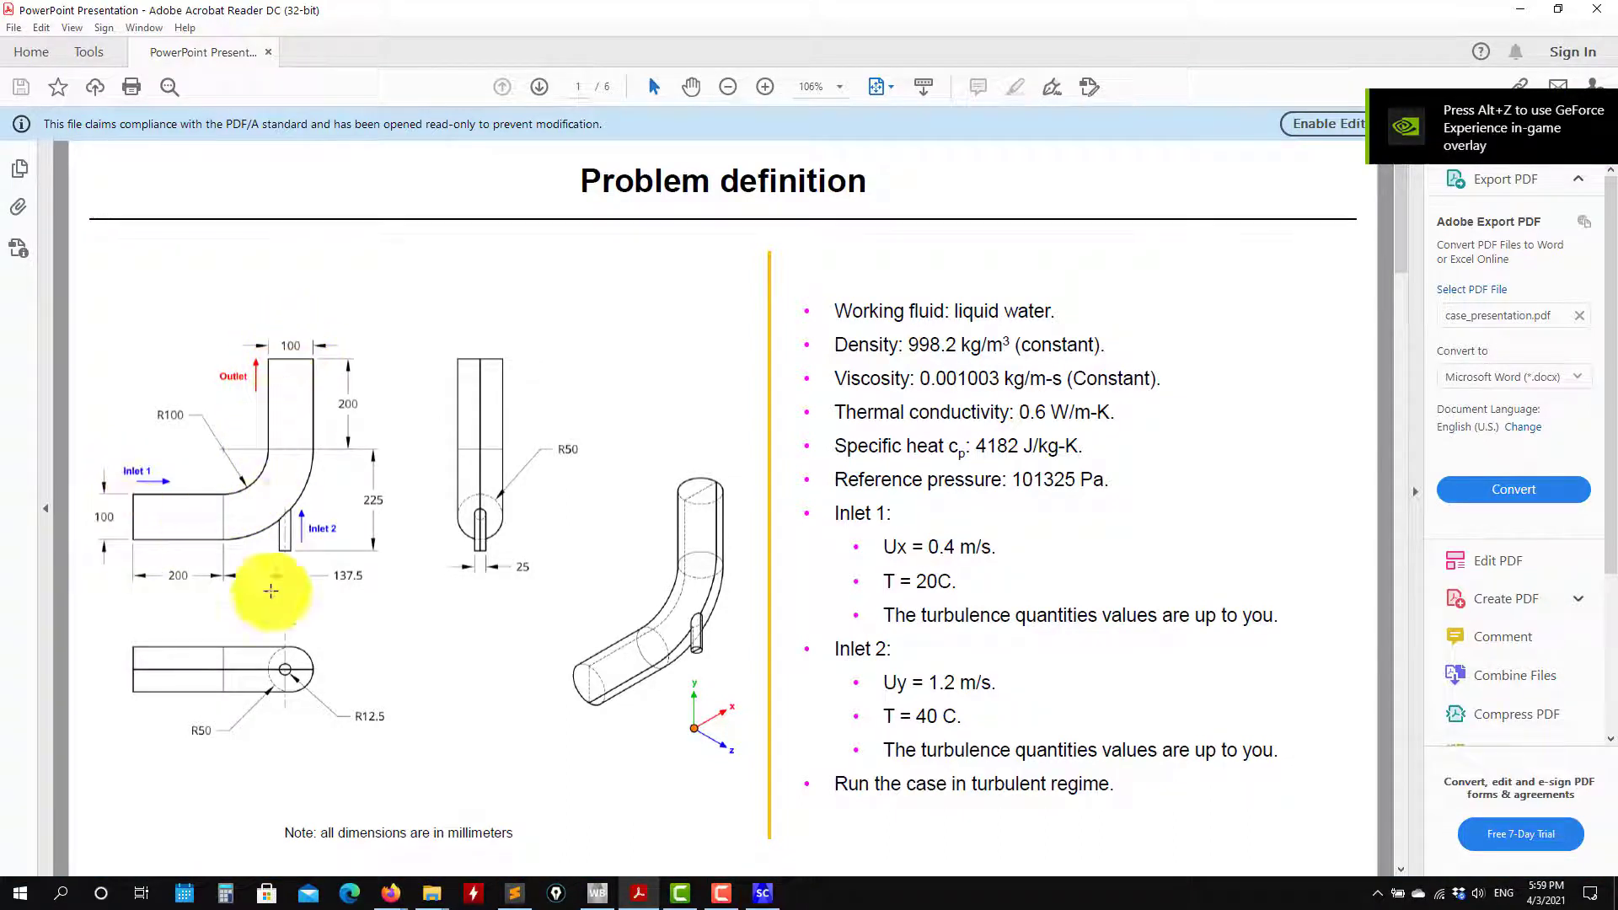
# Minimize the elbow Problem definition PDF to reveal SpaceClaim's empty Design1.
pyautogui.click(1521, 10)
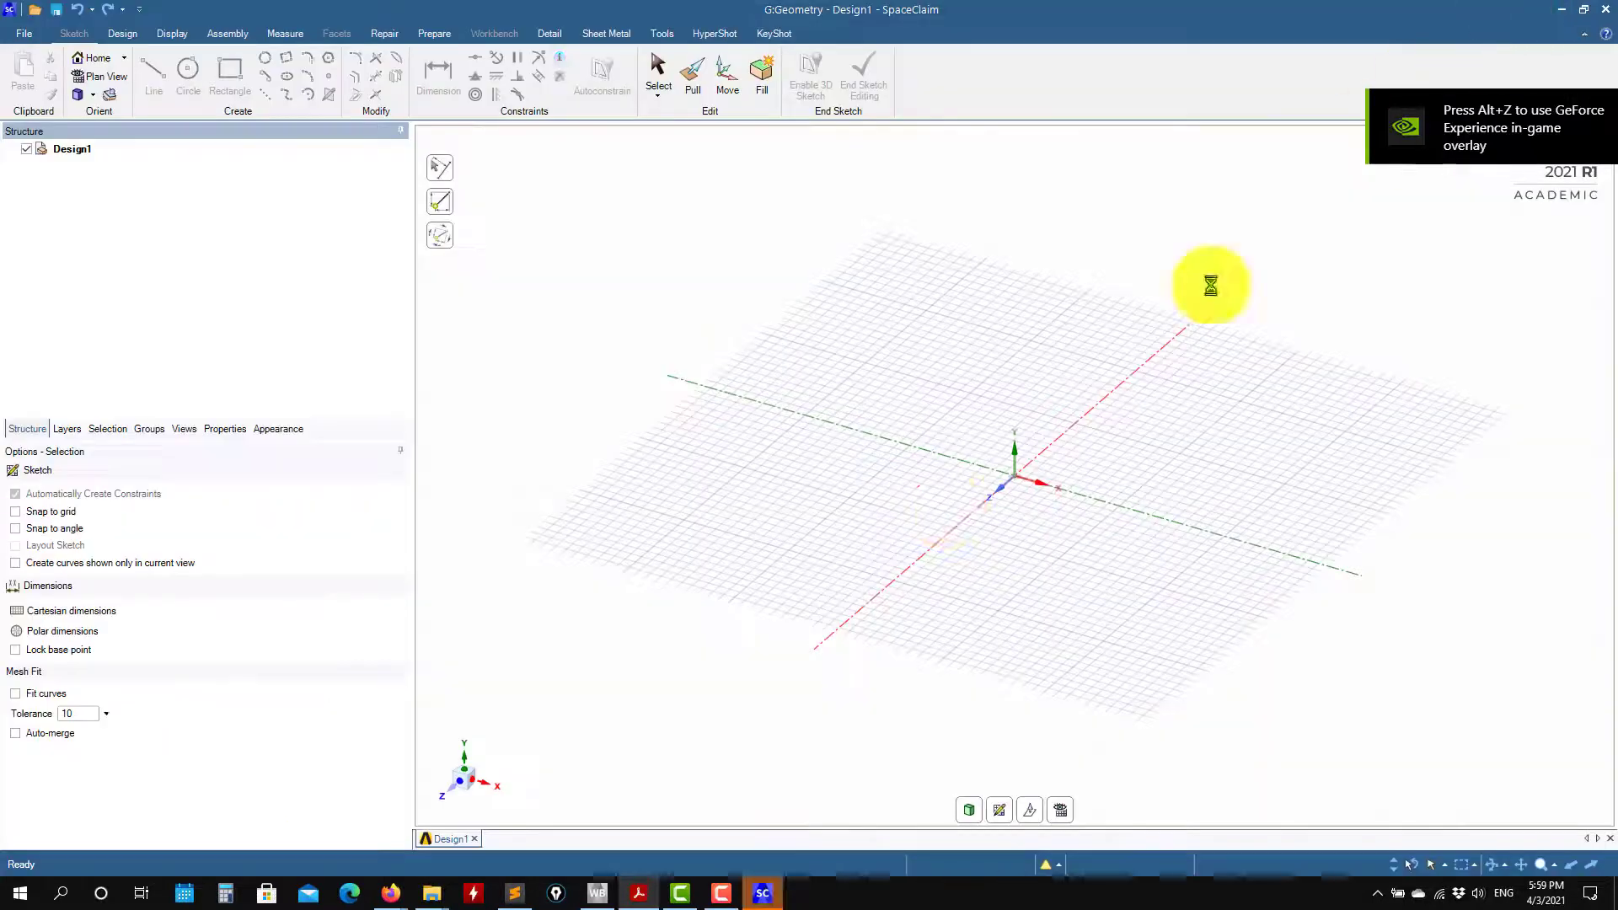
# Start a new sketch on the XY plane in Plan View, then bring back the problem PDF.
pyautogui.click(973, 814)
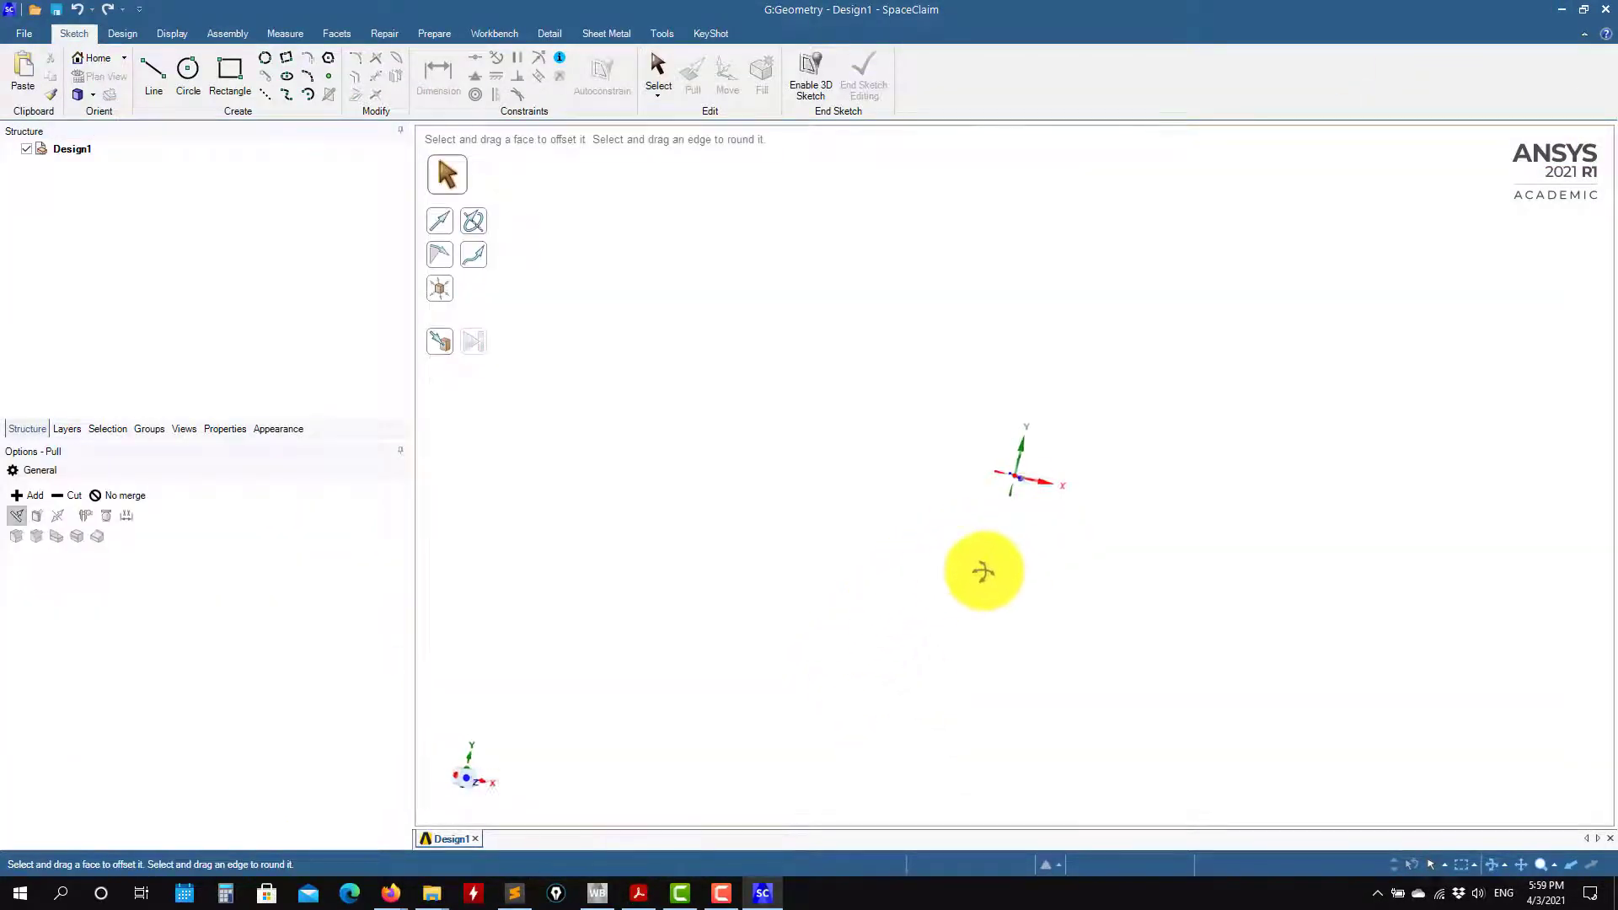
pyautogui.moveTo(984, 573); pyautogui.dragTo(917, 599, button='middle')
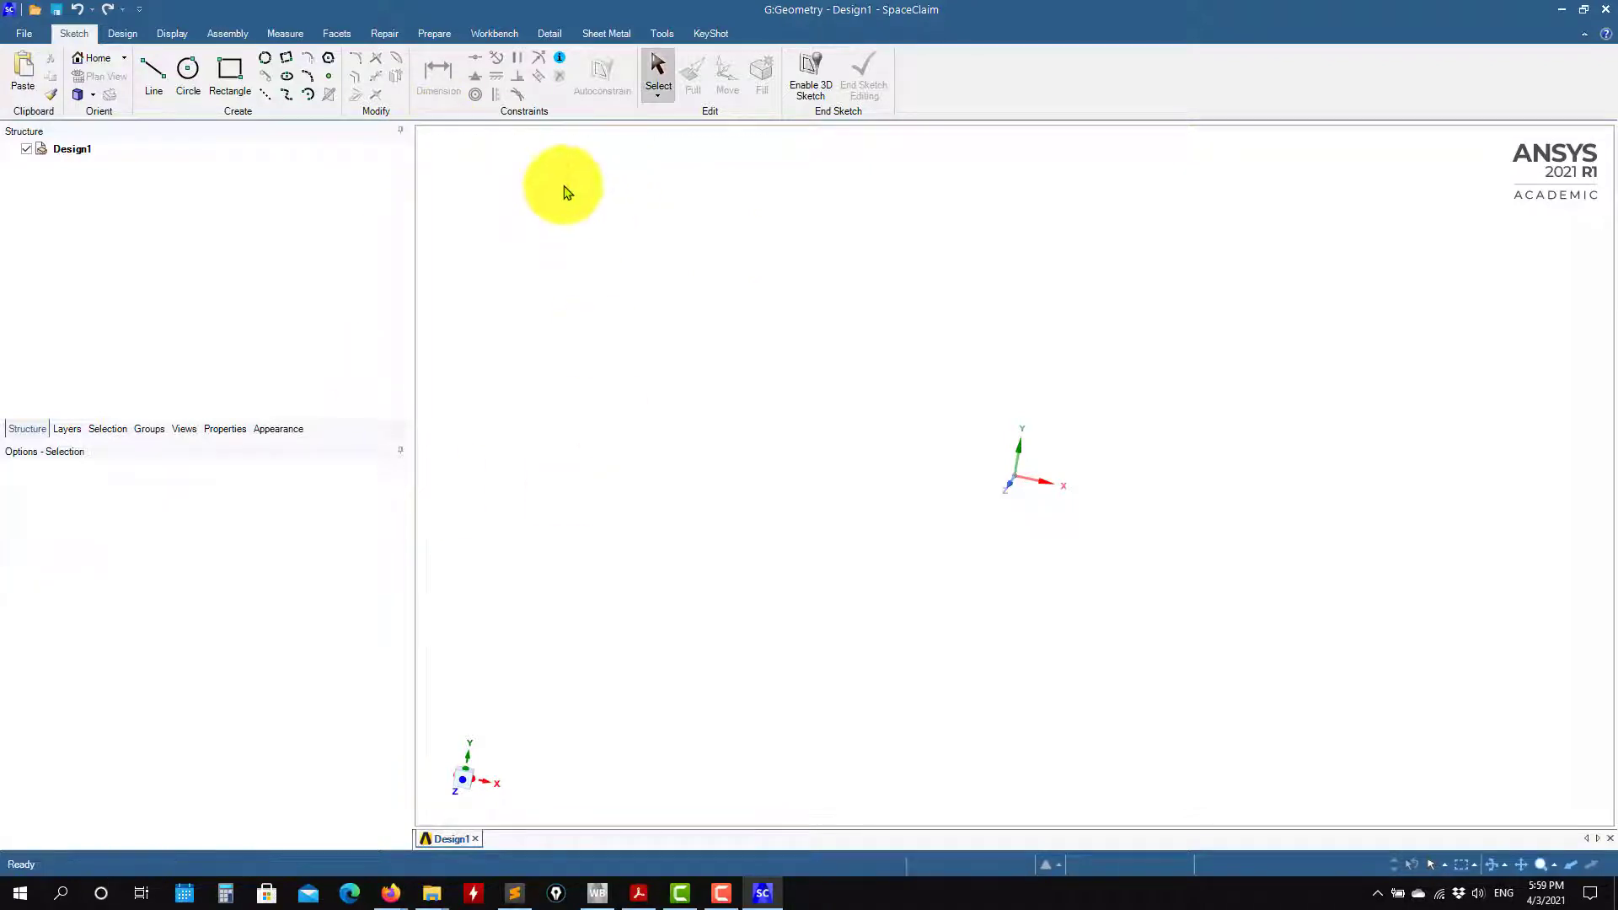
pyautogui.click(122, 33)
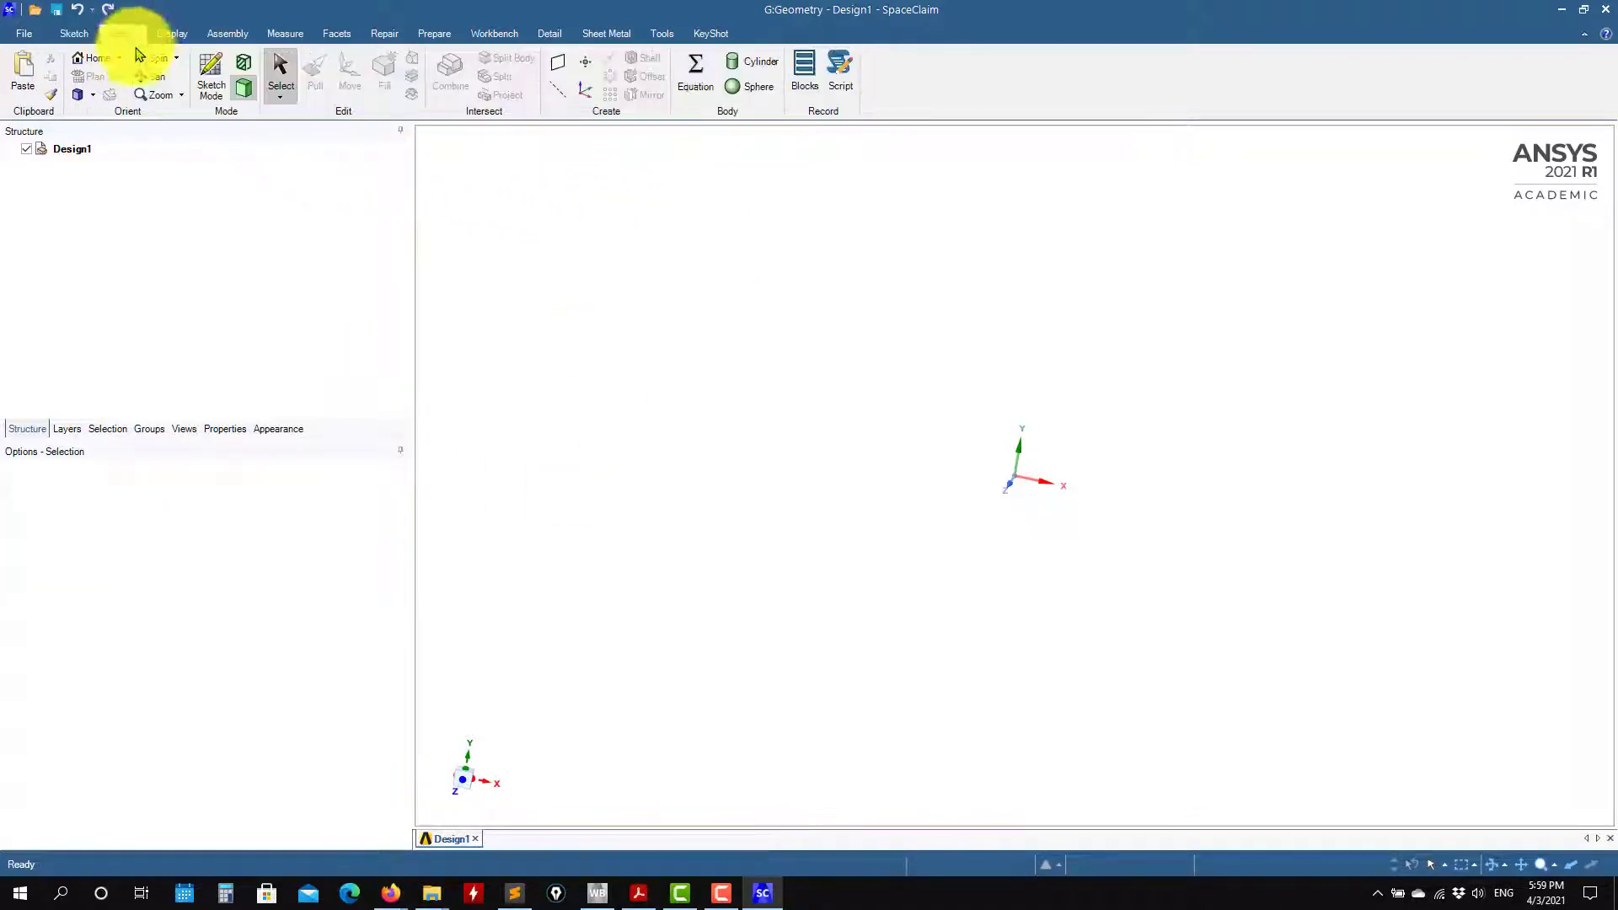
pyautogui.click(217, 80)
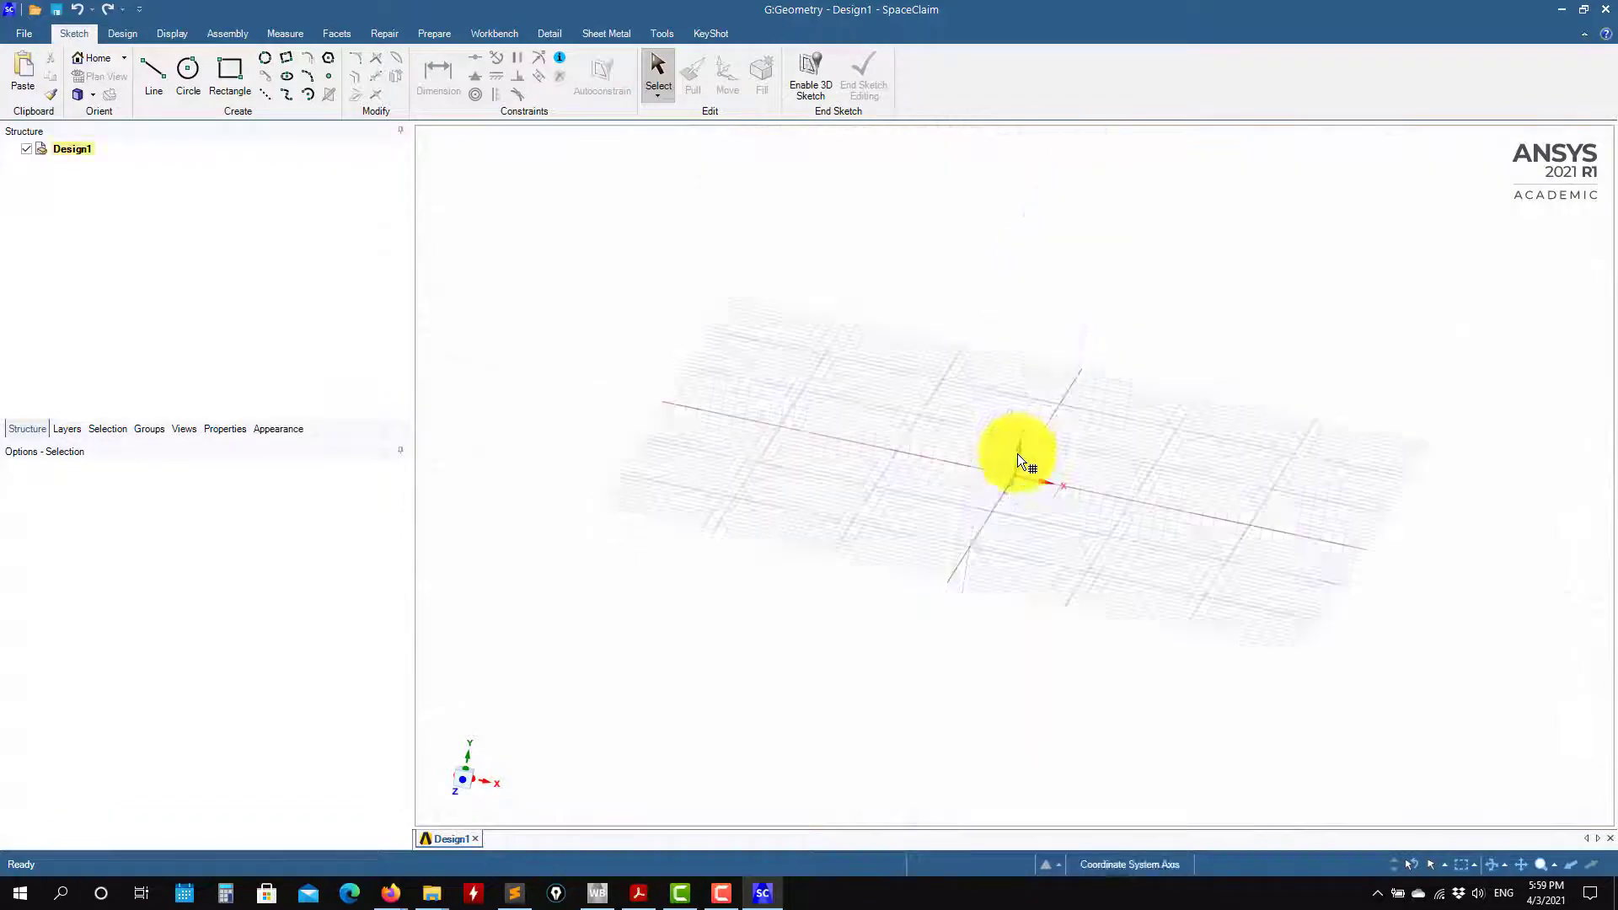
pyautogui.click(1104, 423)
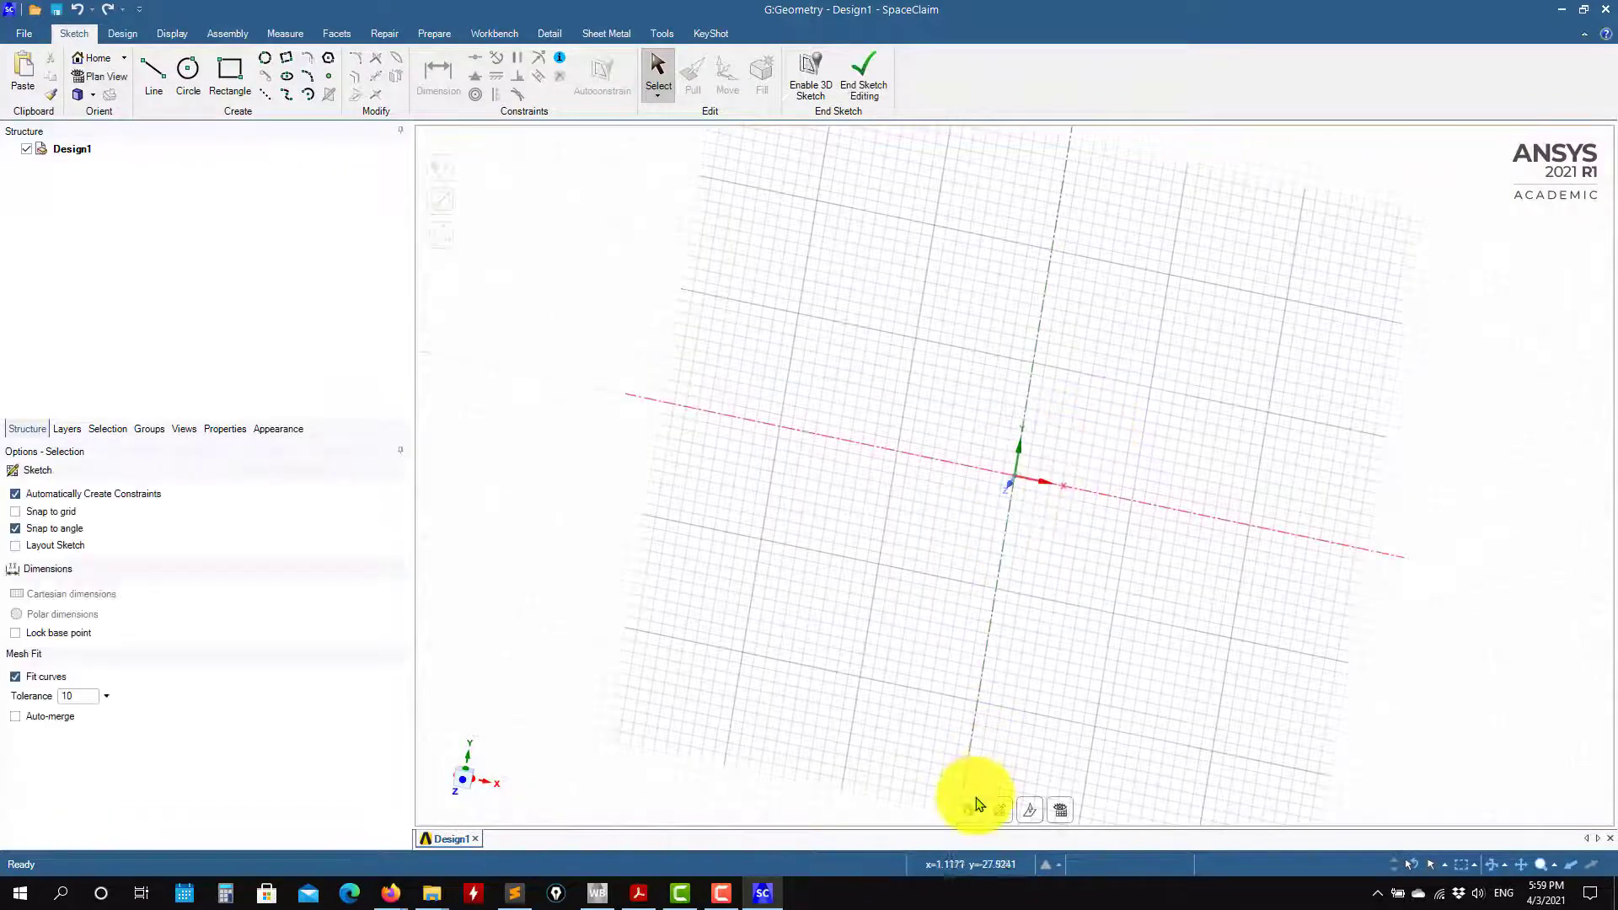
pyautogui.click(1063, 815)
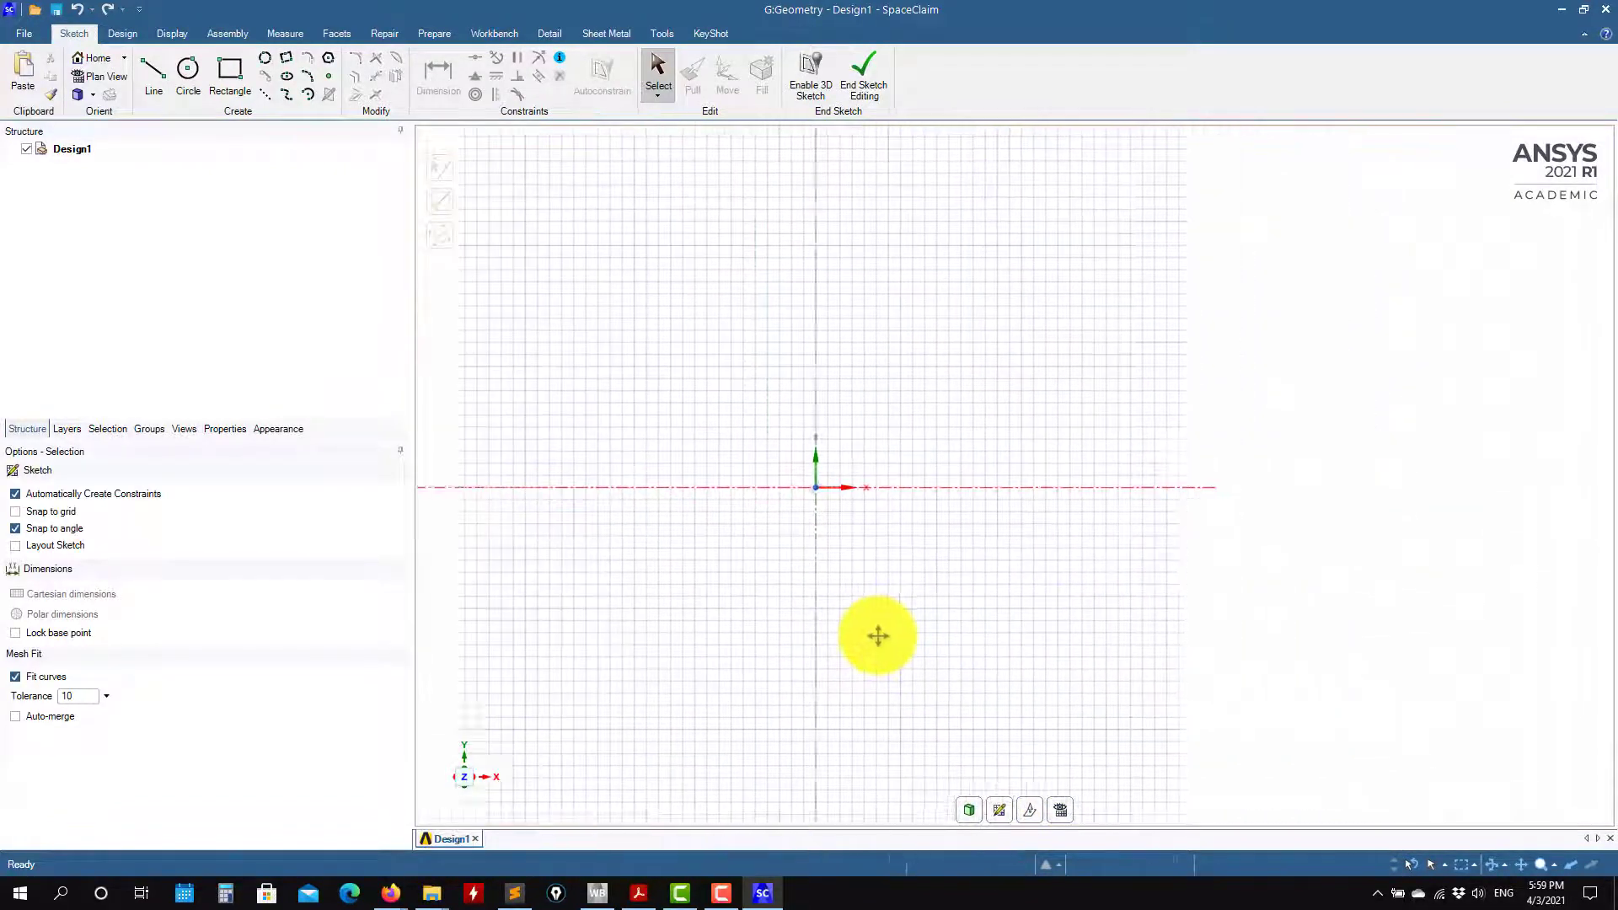
pyautogui.click(638, 895)
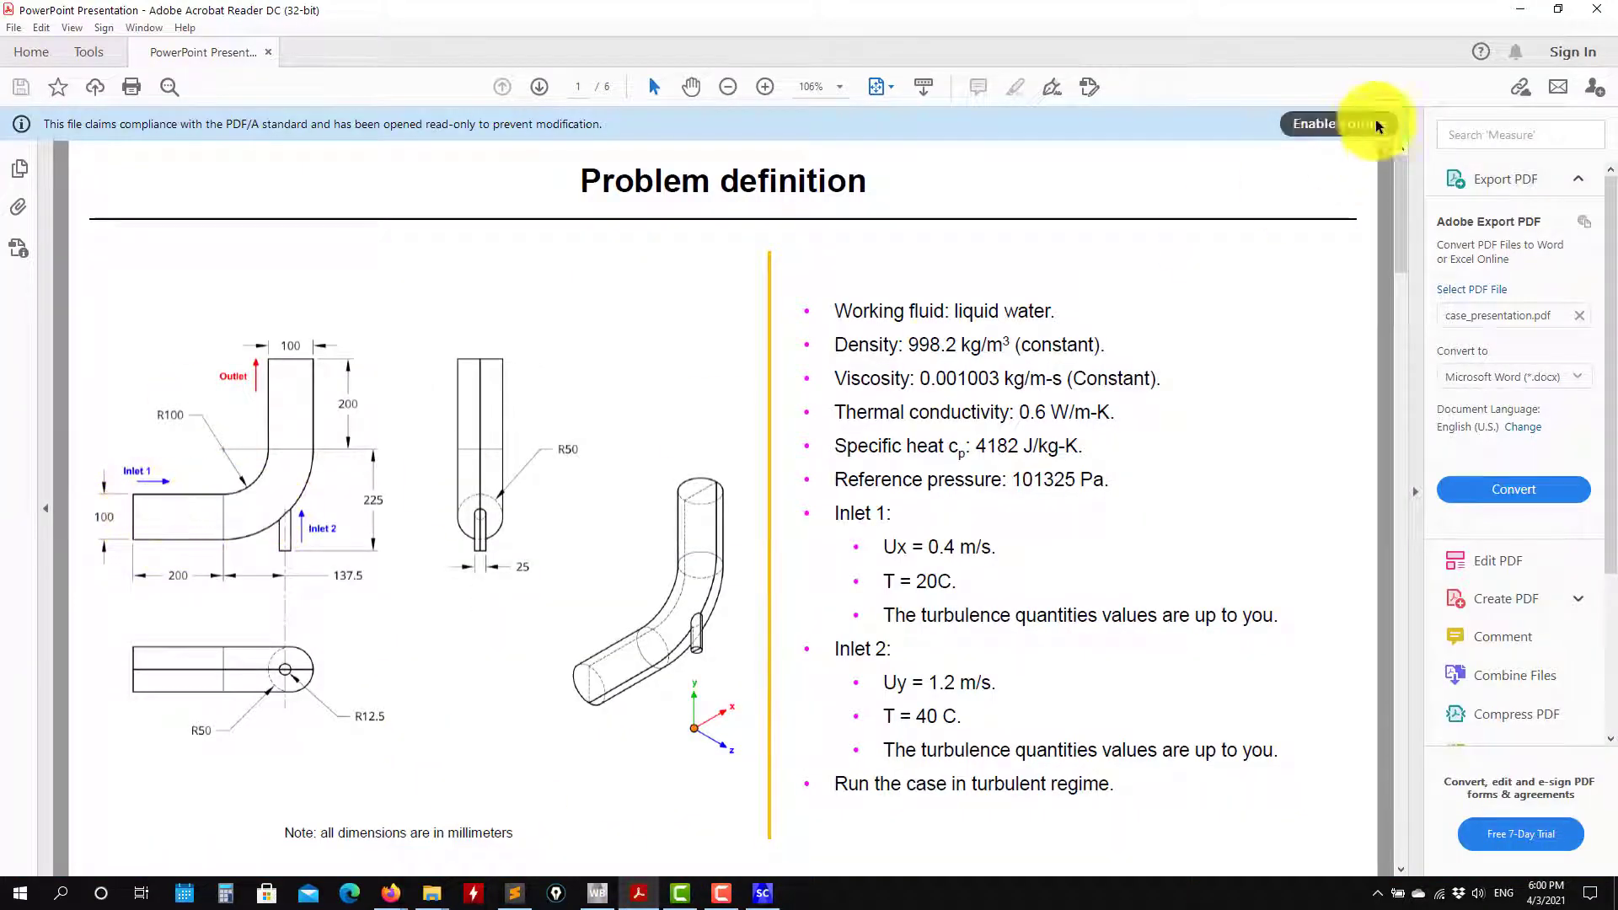
# Hide the elbow drawing PDF to return to SpaceClaim's empty sketch grid.
pyautogui.click(1515, 10)
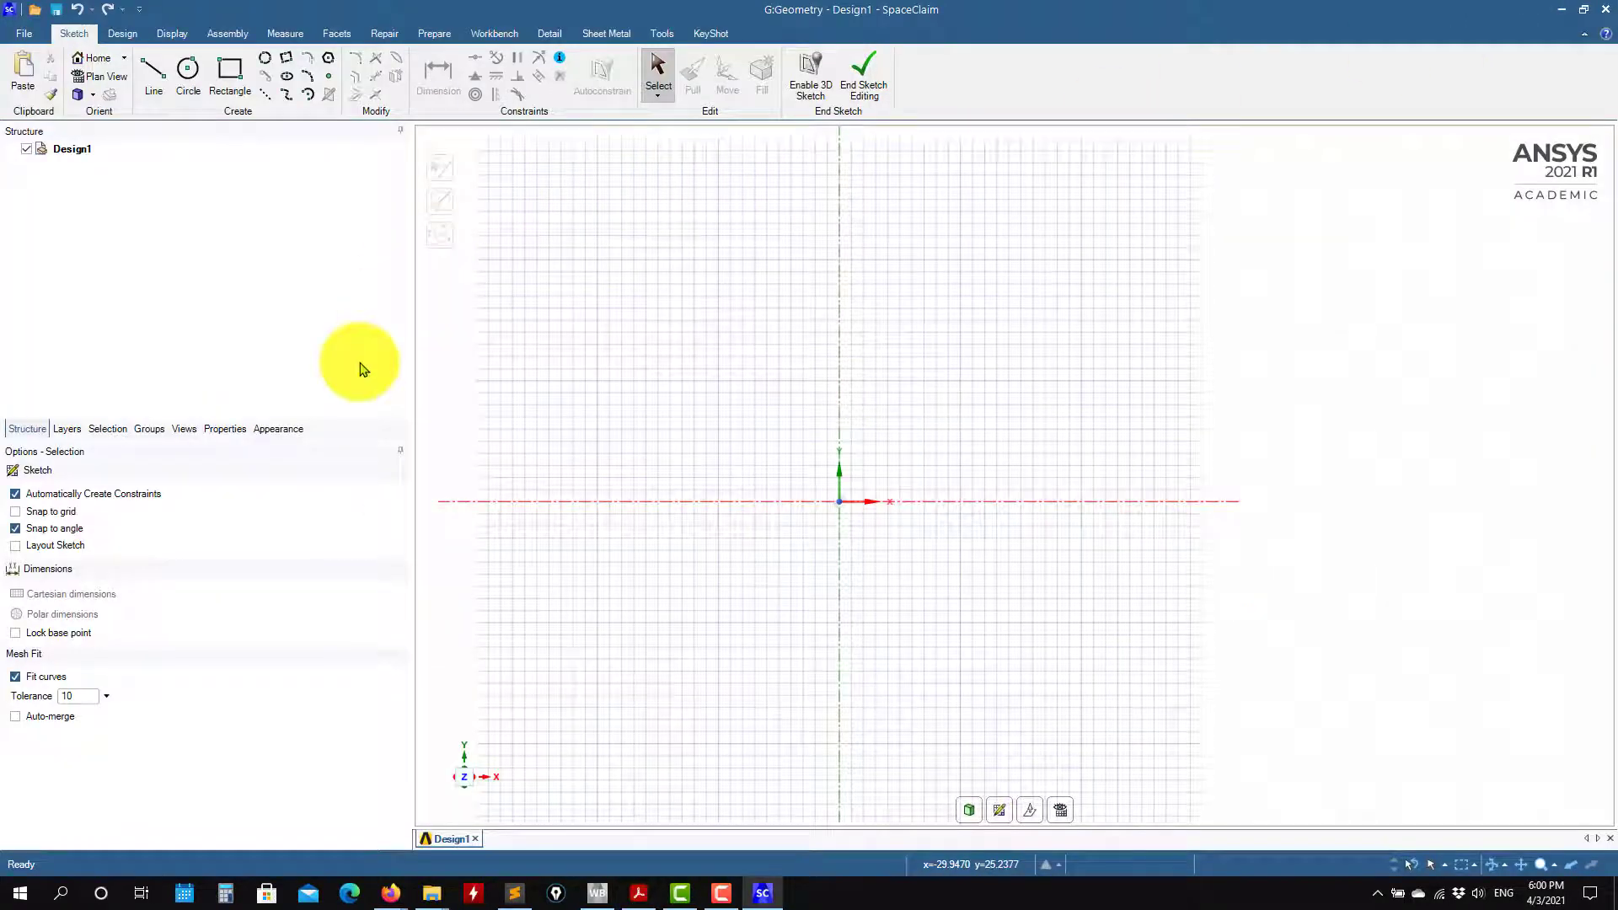
# Draw a rectangle starting at the sketch origin.
pyautogui.click(237, 77)
pyautogui.click(845, 495)
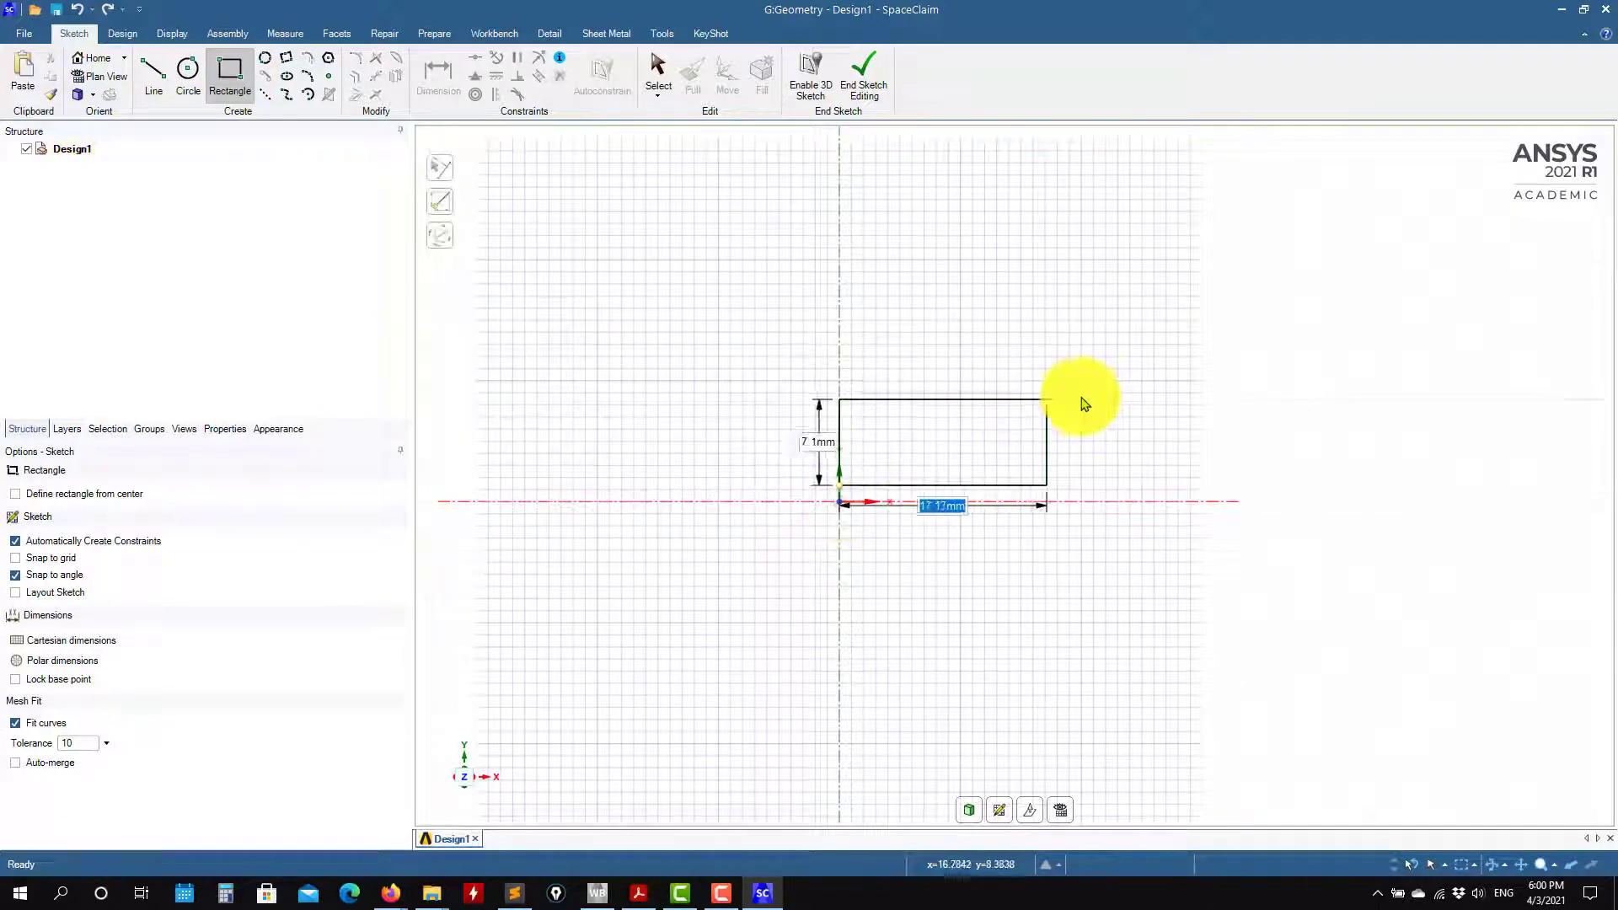
pyautogui.press('Escape')
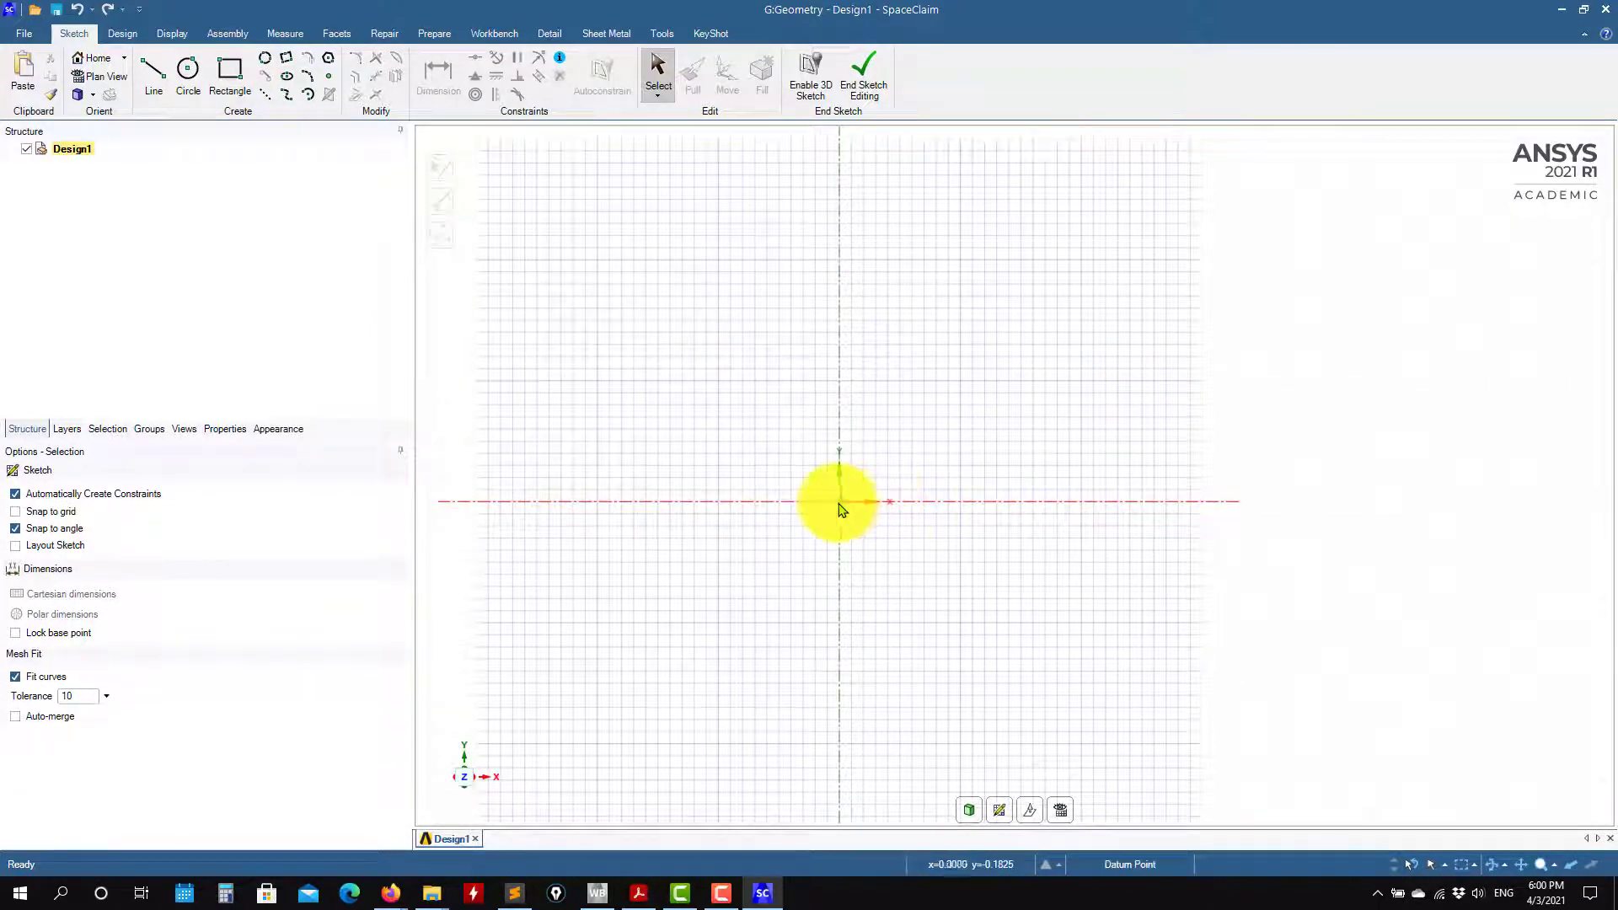
pyautogui.click(230, 77)
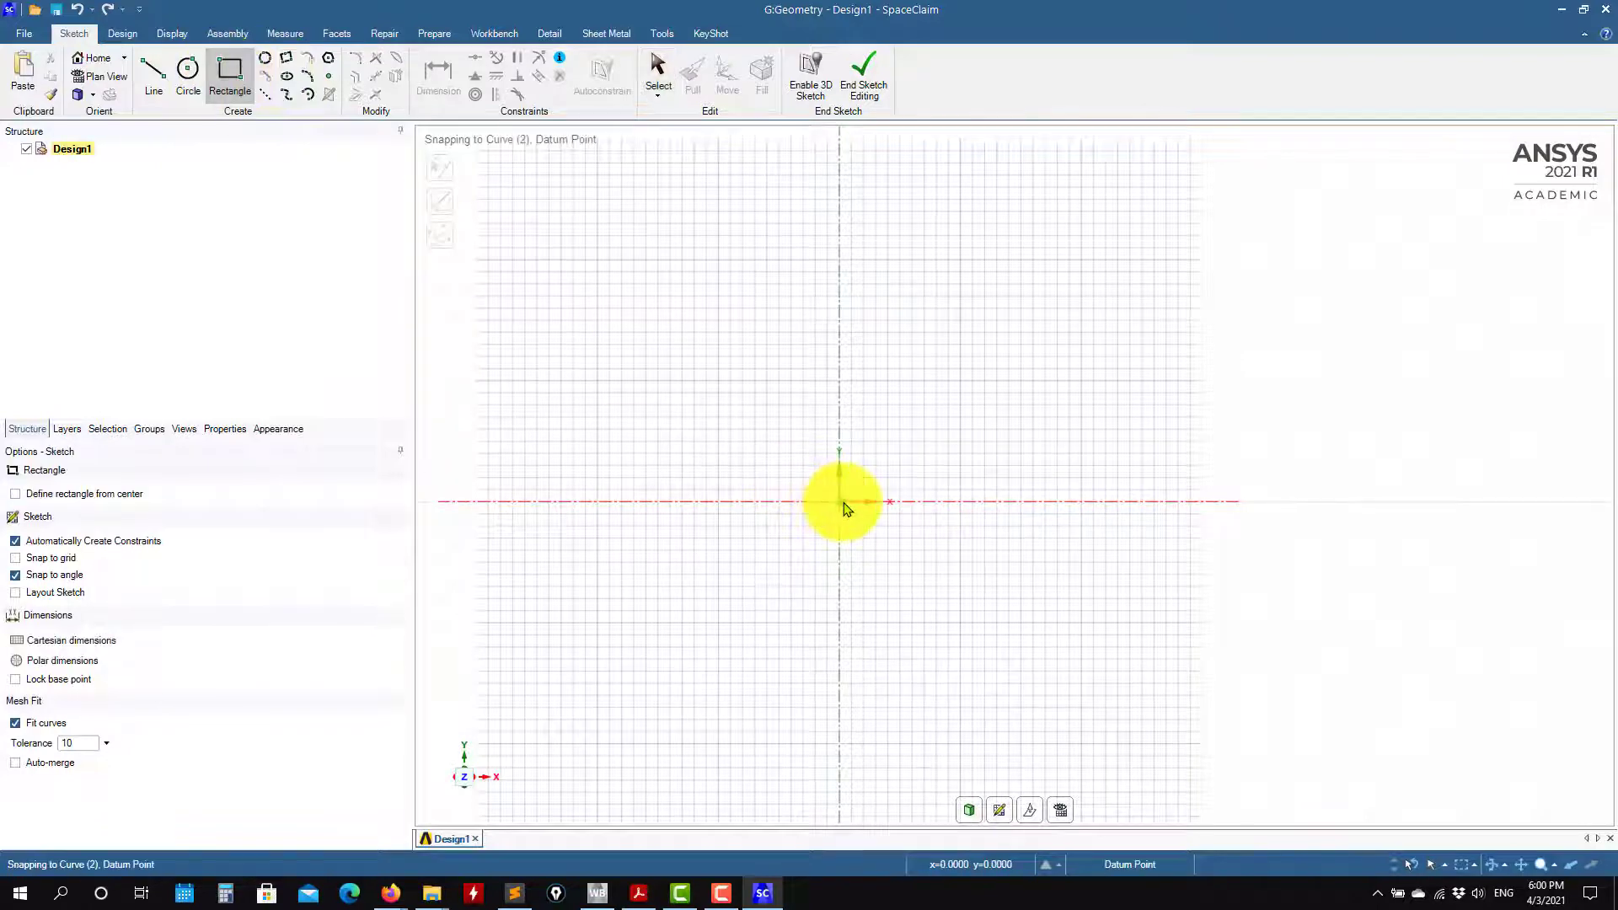
pyautogui.click(839, 501)
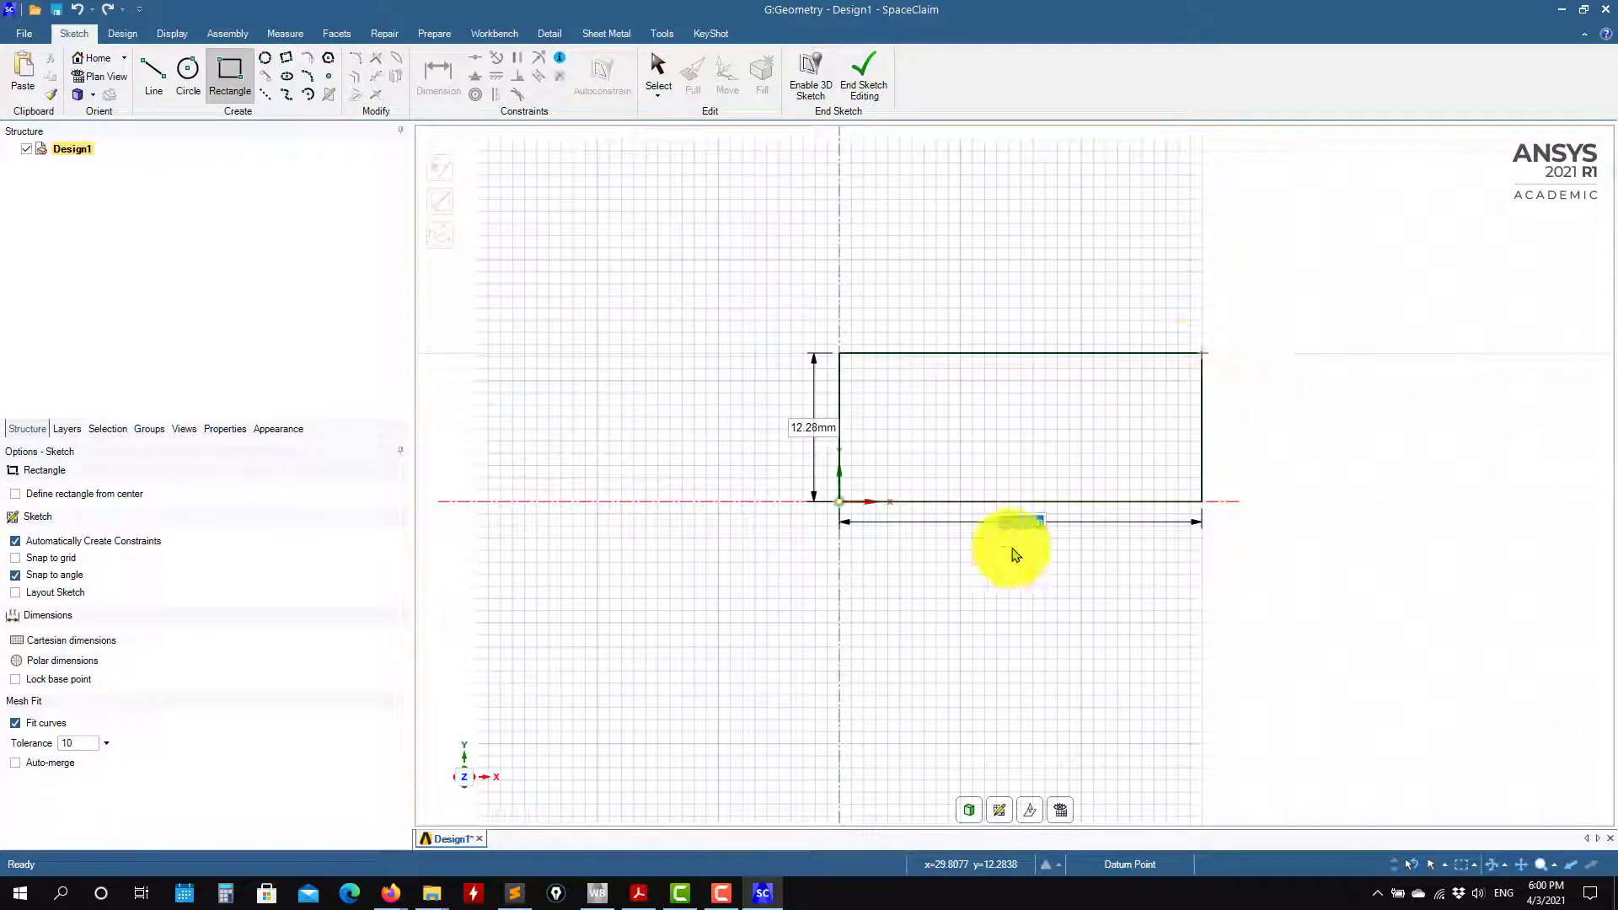
pyautogui.press('Return')
# Dimension the rectangle 200 mm wide and 100 mm tall, then zoom out to fit.
pyautogui.click(462, 91)
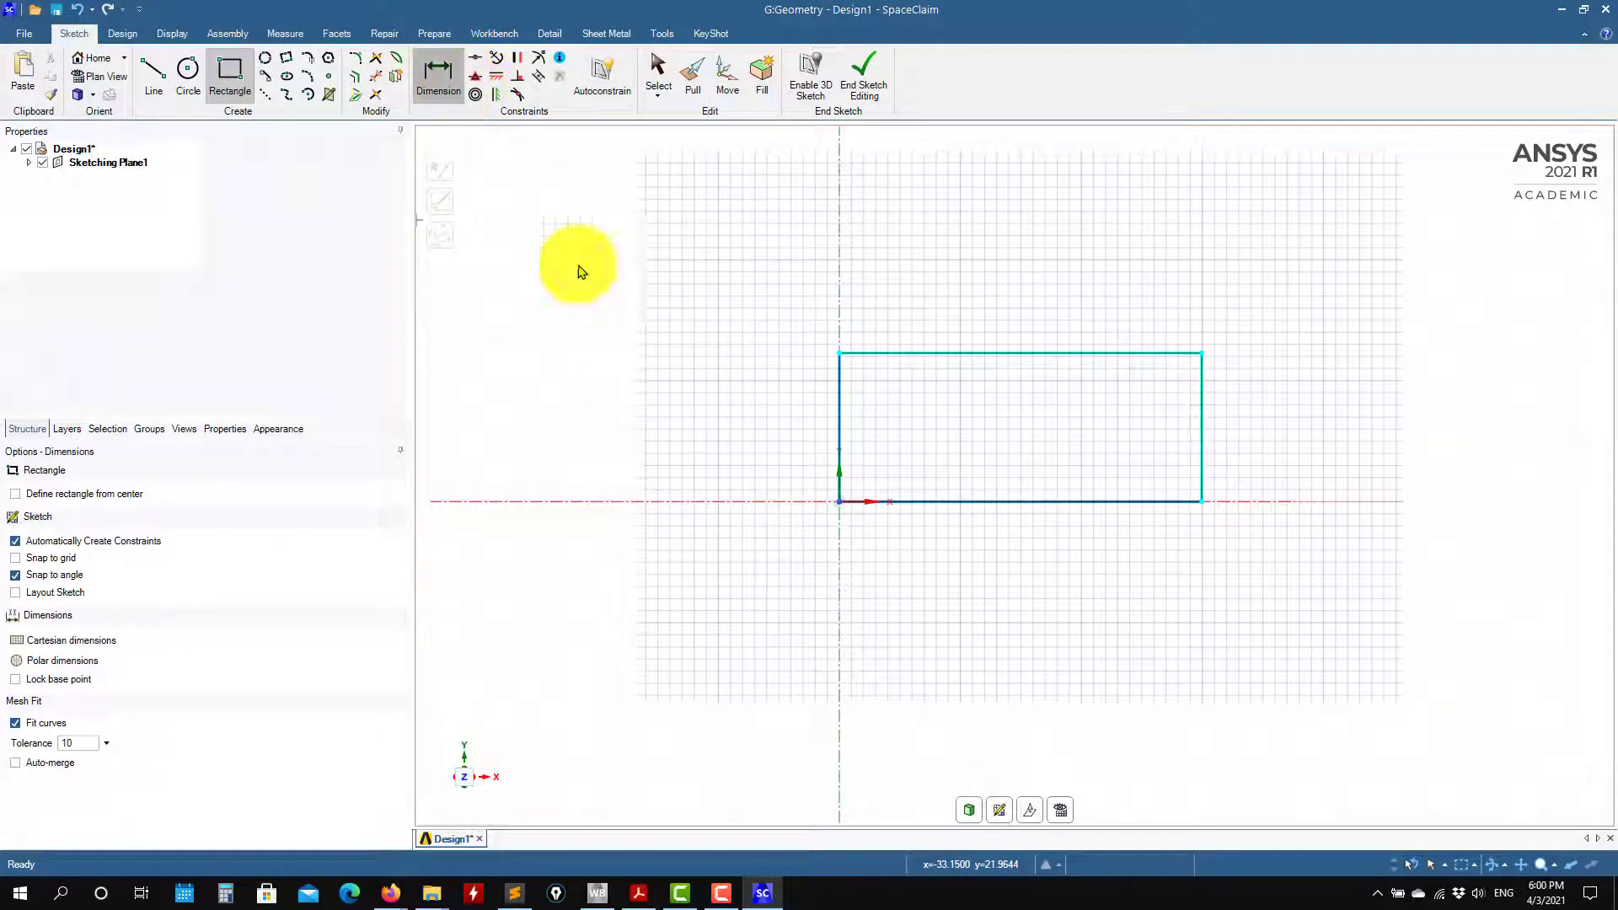
pyautogui.click(1029, 502)
pyautogui.click(1026, 550)
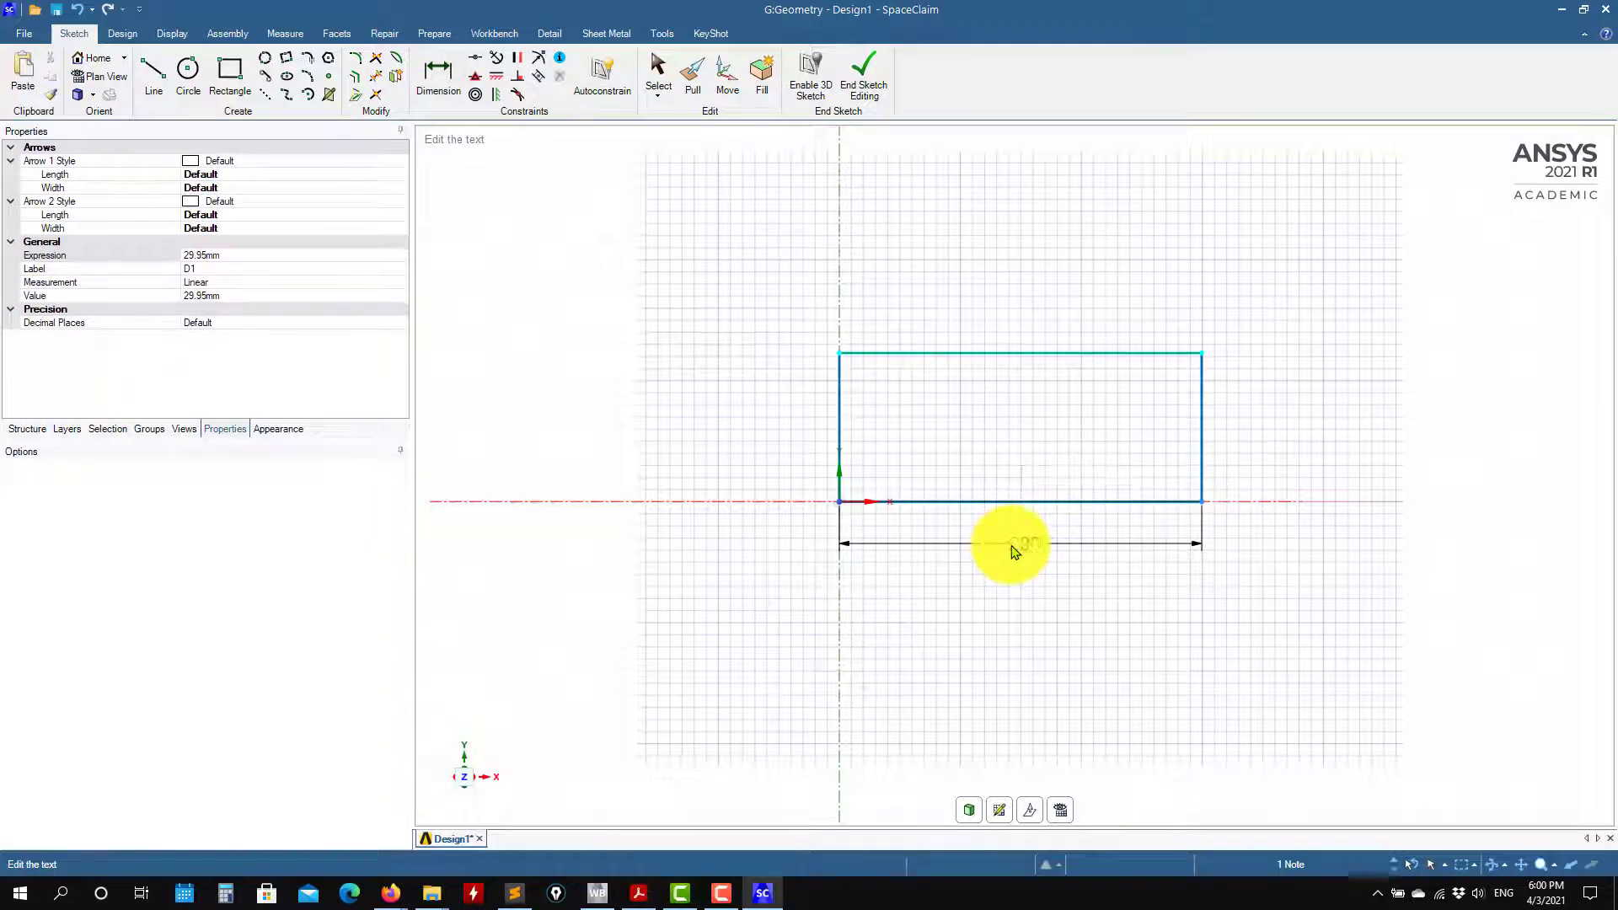
pyautogui.press('Return')
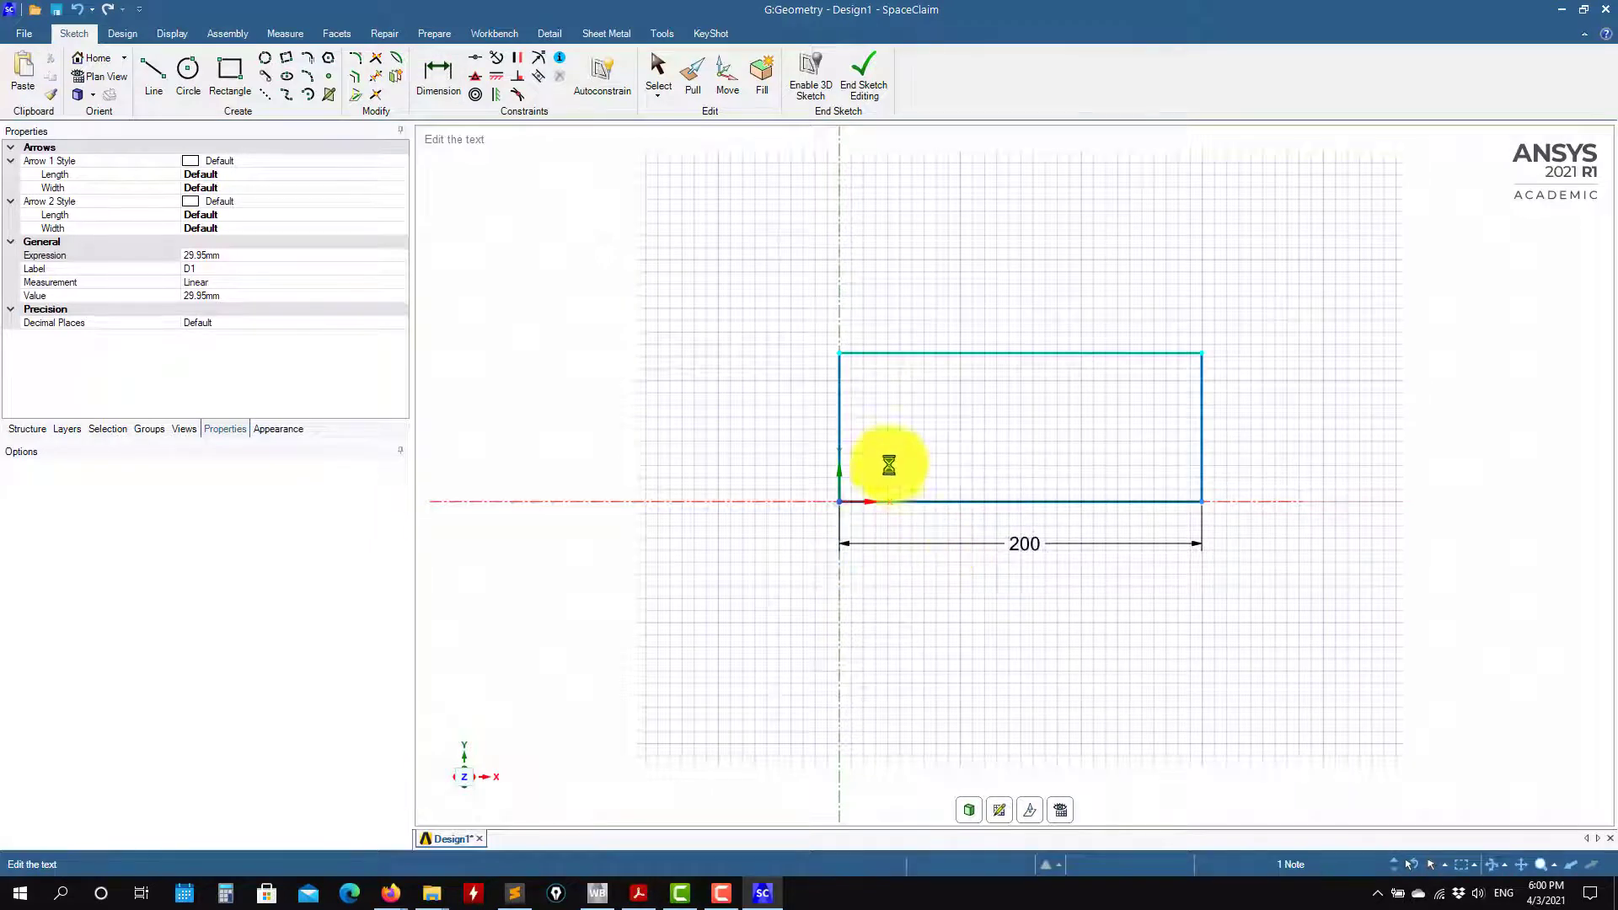
pyautogui.click(839, 412)
pyautogui.click(770, 423)
pyautogui.doubleClick(771, 423)
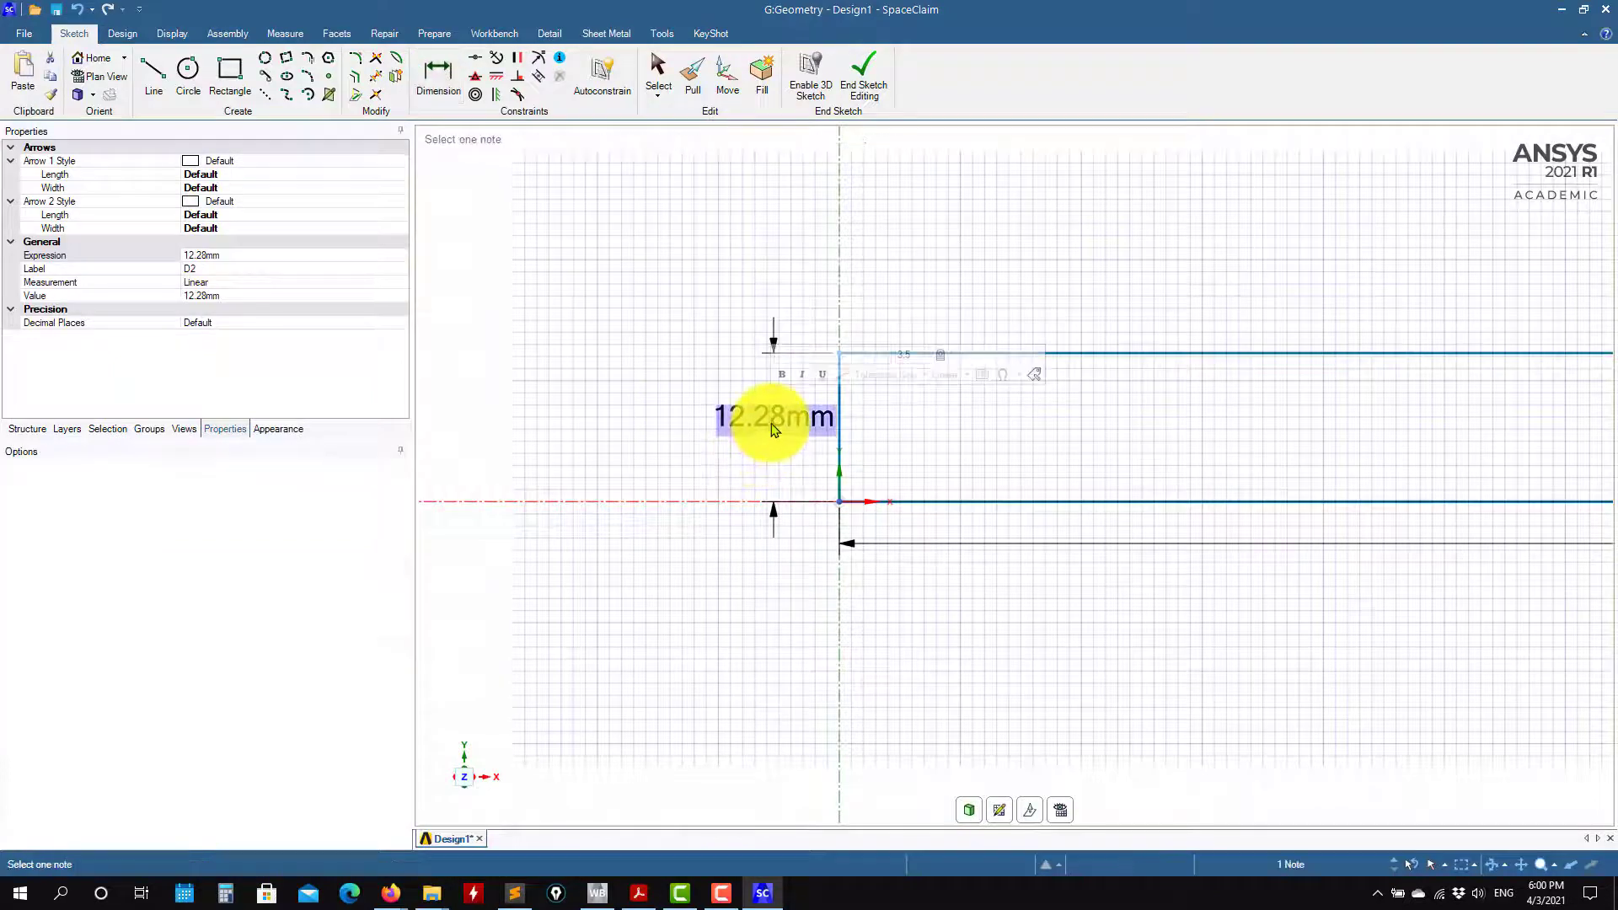
pyautogui.press('Return')
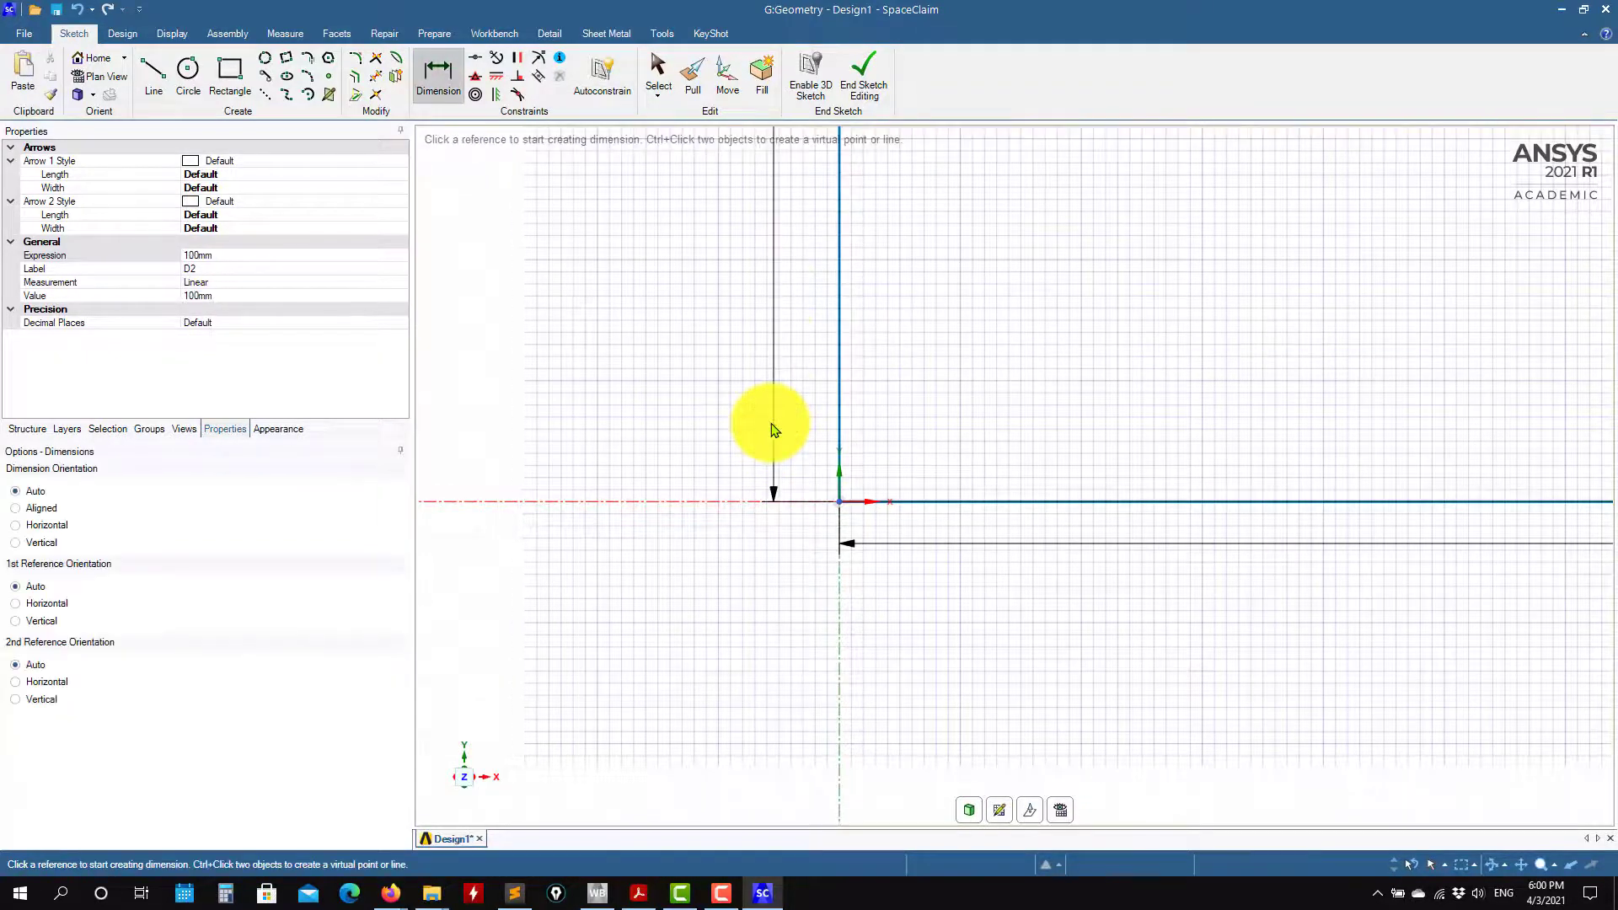
pyautogui.scroll(-5, 1054, 640)
pyautogui.scroll(-5, 1210, 661)
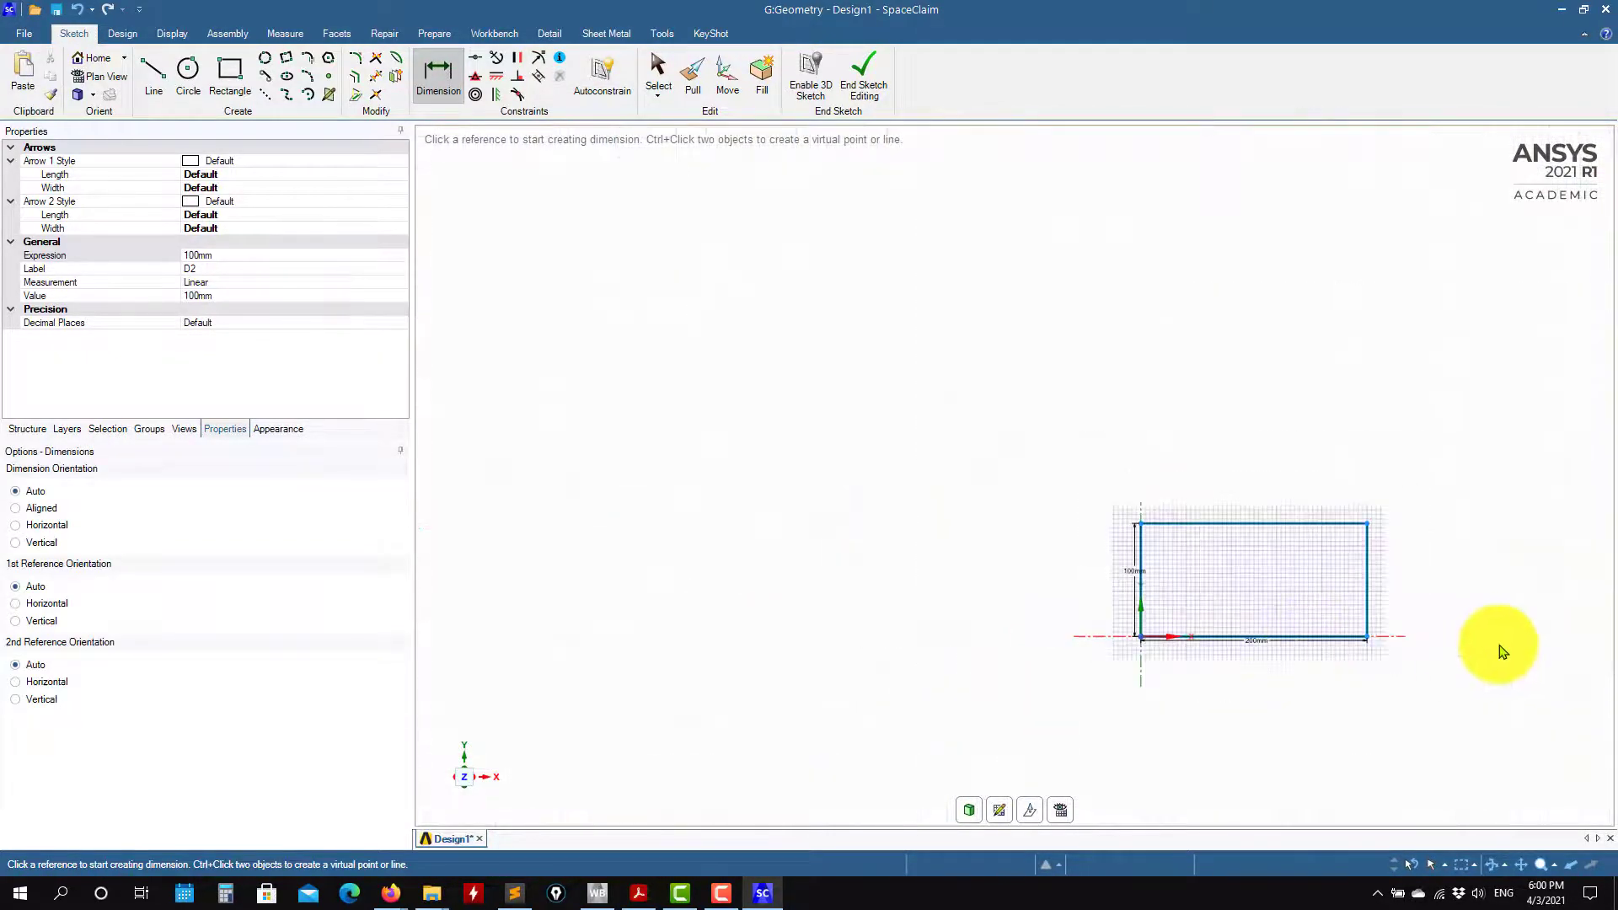
pyautogui.keyDown('ctrl'); pyautogui.moveTo(1404, 658); pyautogui.dragTo(1115, 657, button='middle'); pyautogui.keyUp('ctrl')
pyautogui.scroll(-3, 1139, 654)
pyautogui.scroll(5, 1199, 661)
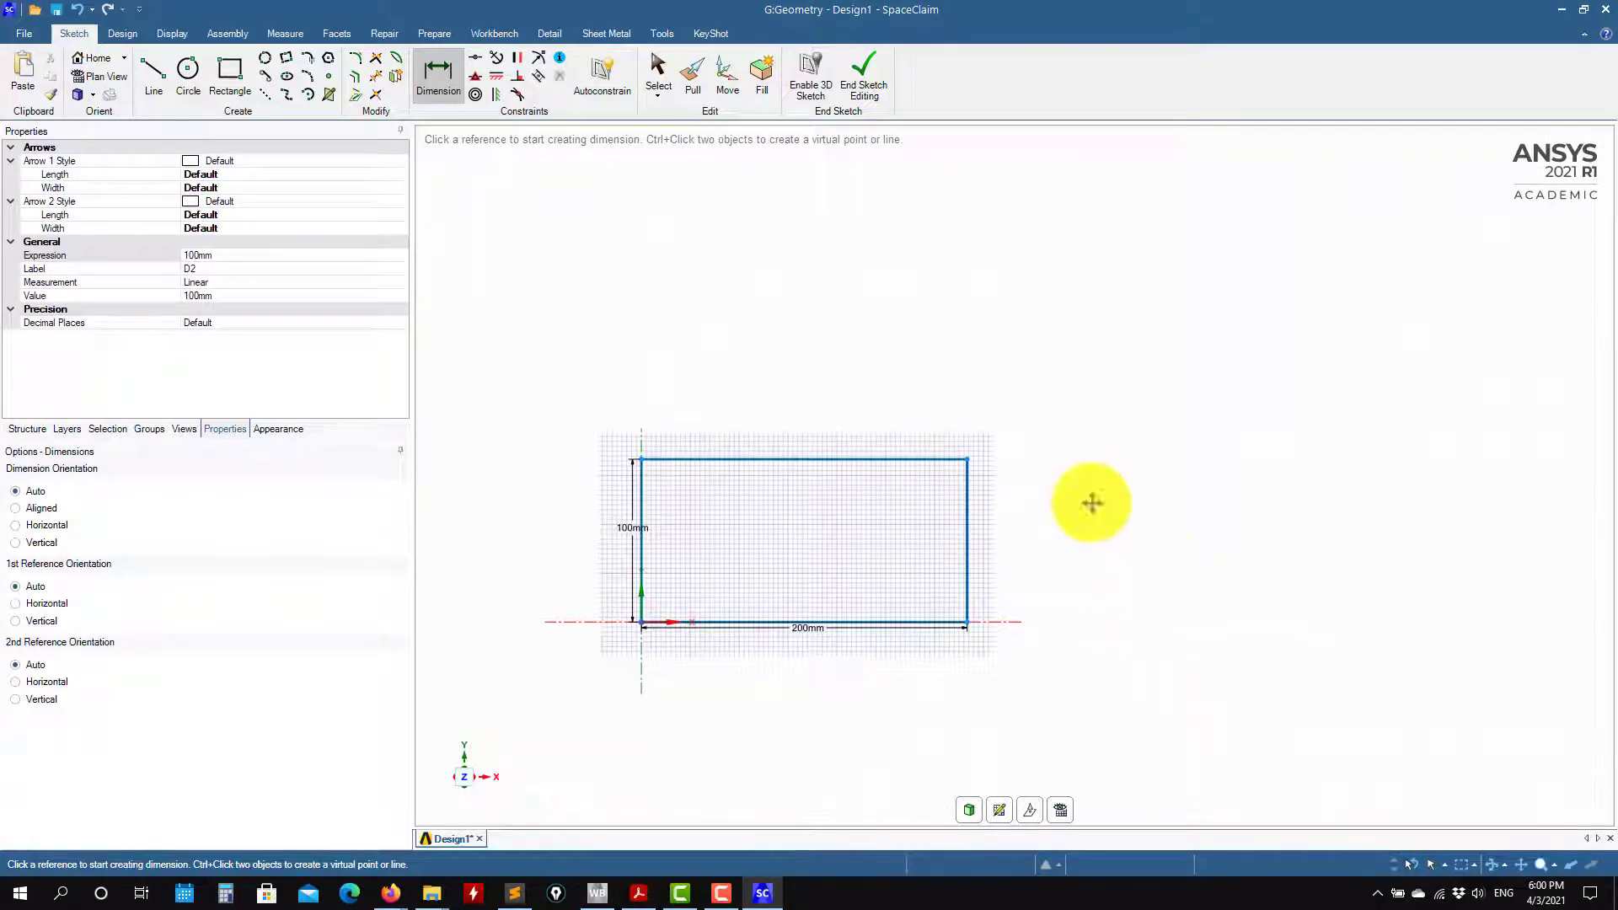
# Draw a vertical line up from the rectangle's top-right corner and dimension it 100 mm.
pyautogui.click(153, 80)
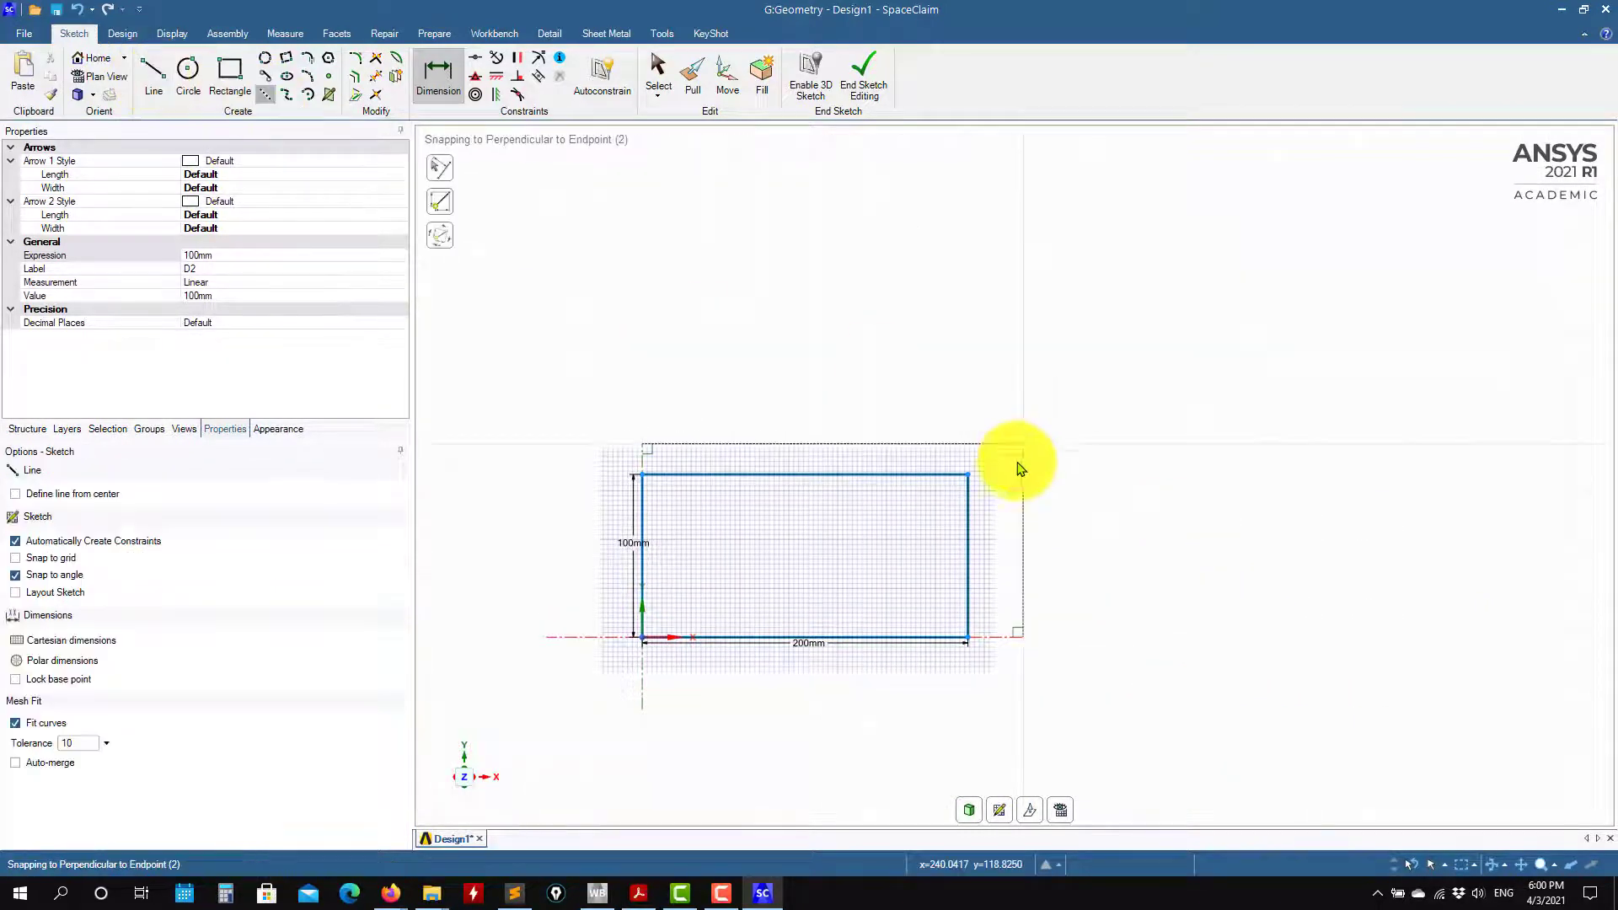
pyautogui.click(967, 447)
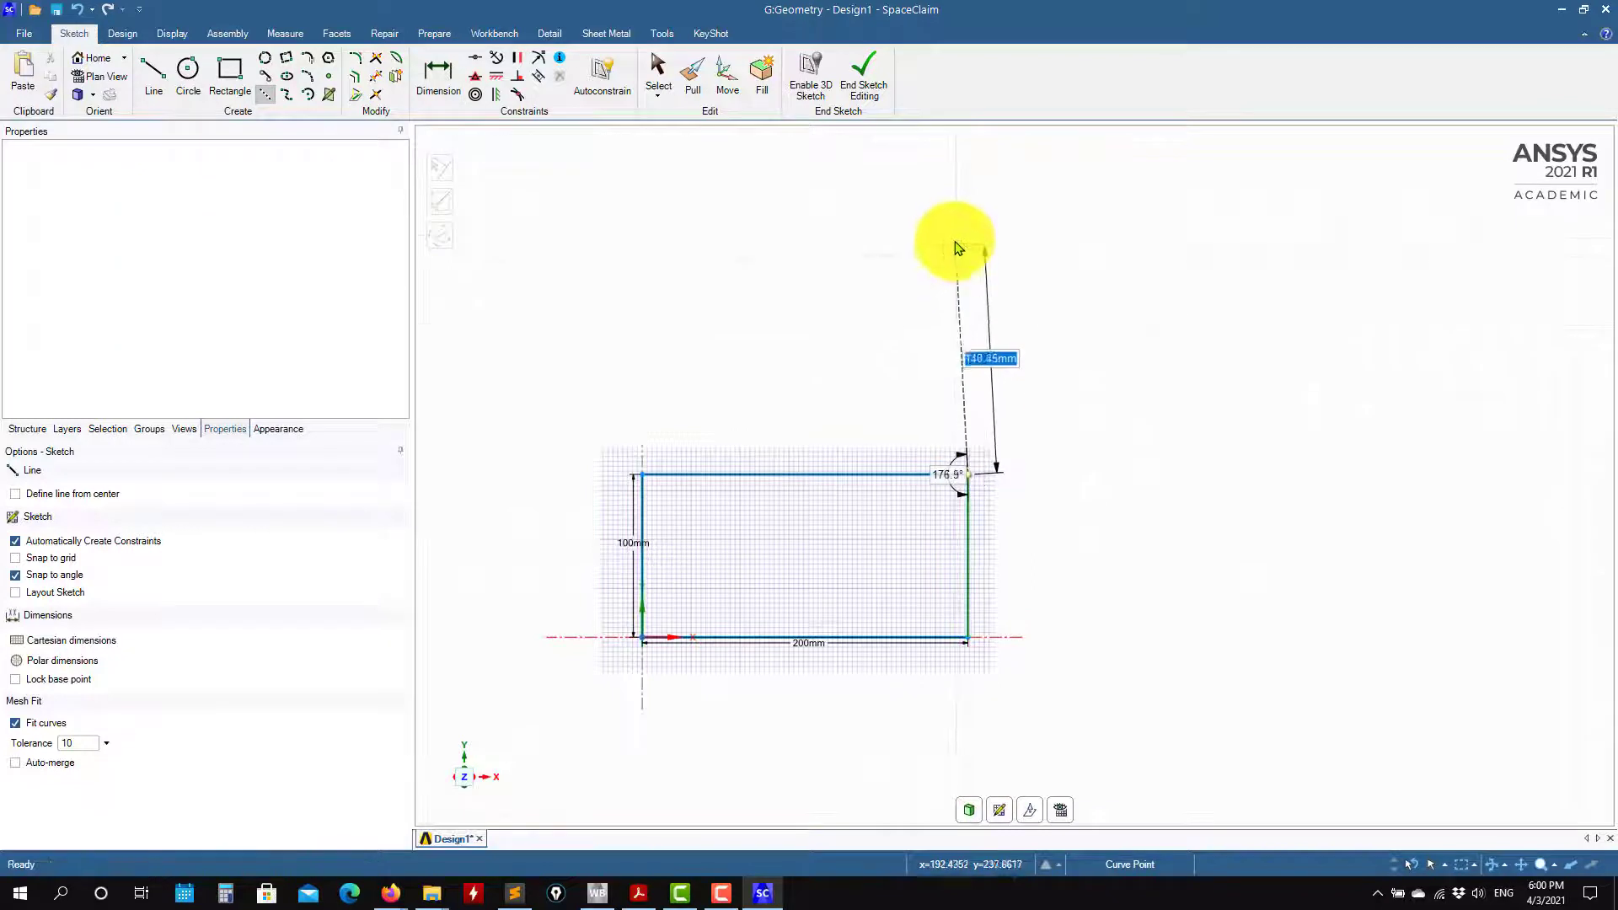
pyautogui.click(968, 236)
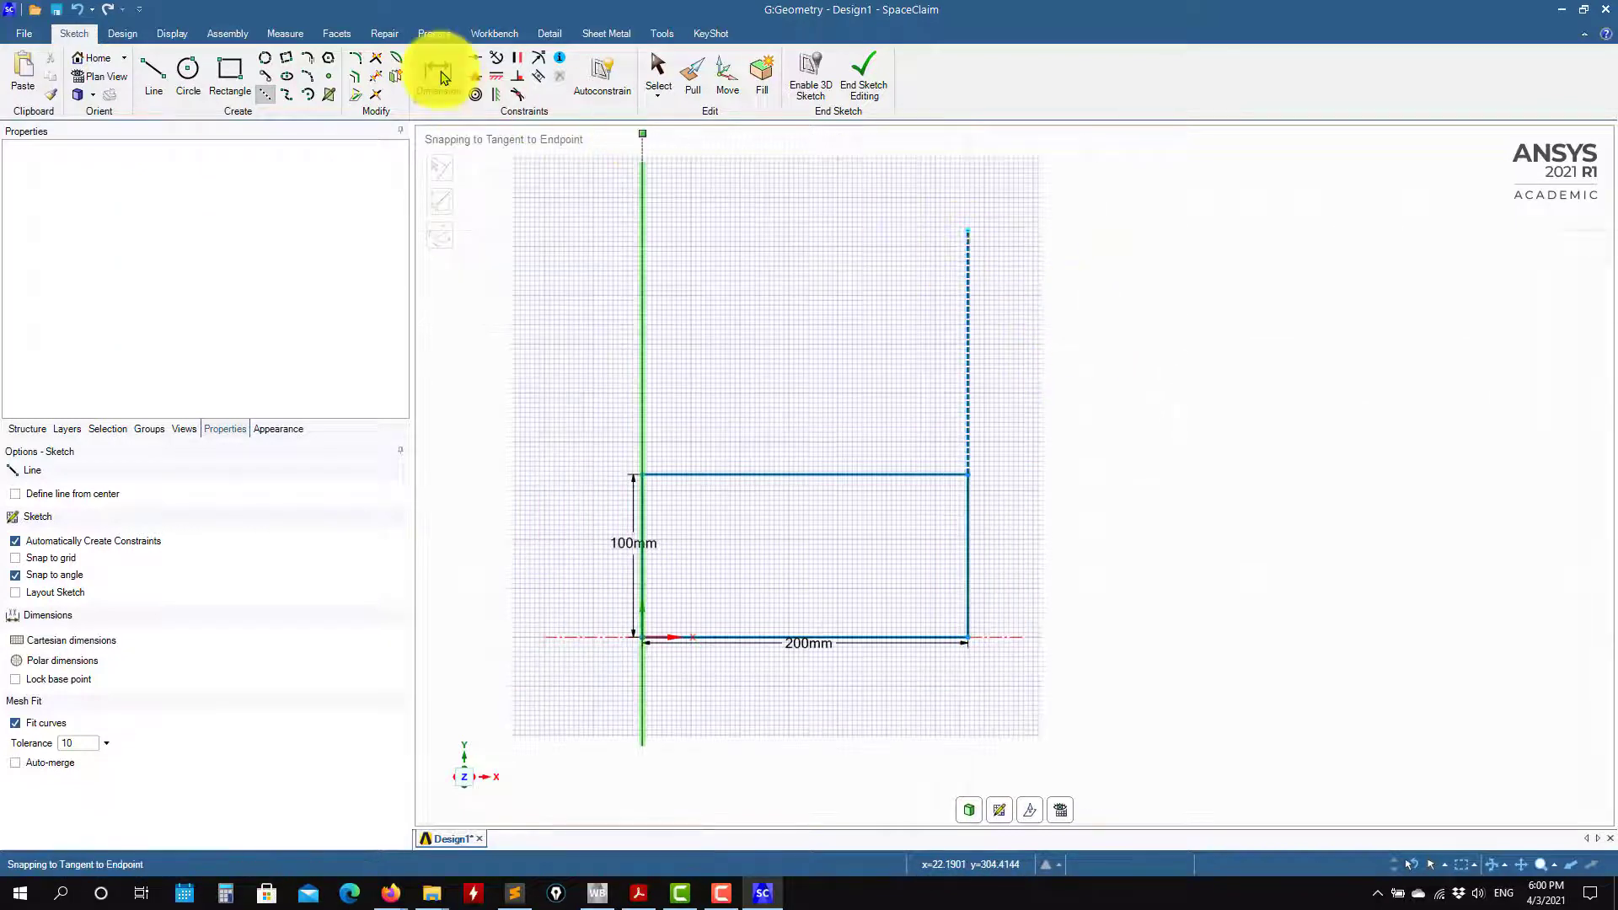
pyautogui.click(437, 75)
pyautogui.click(969, 322)
pyautogui.click(877, 354)
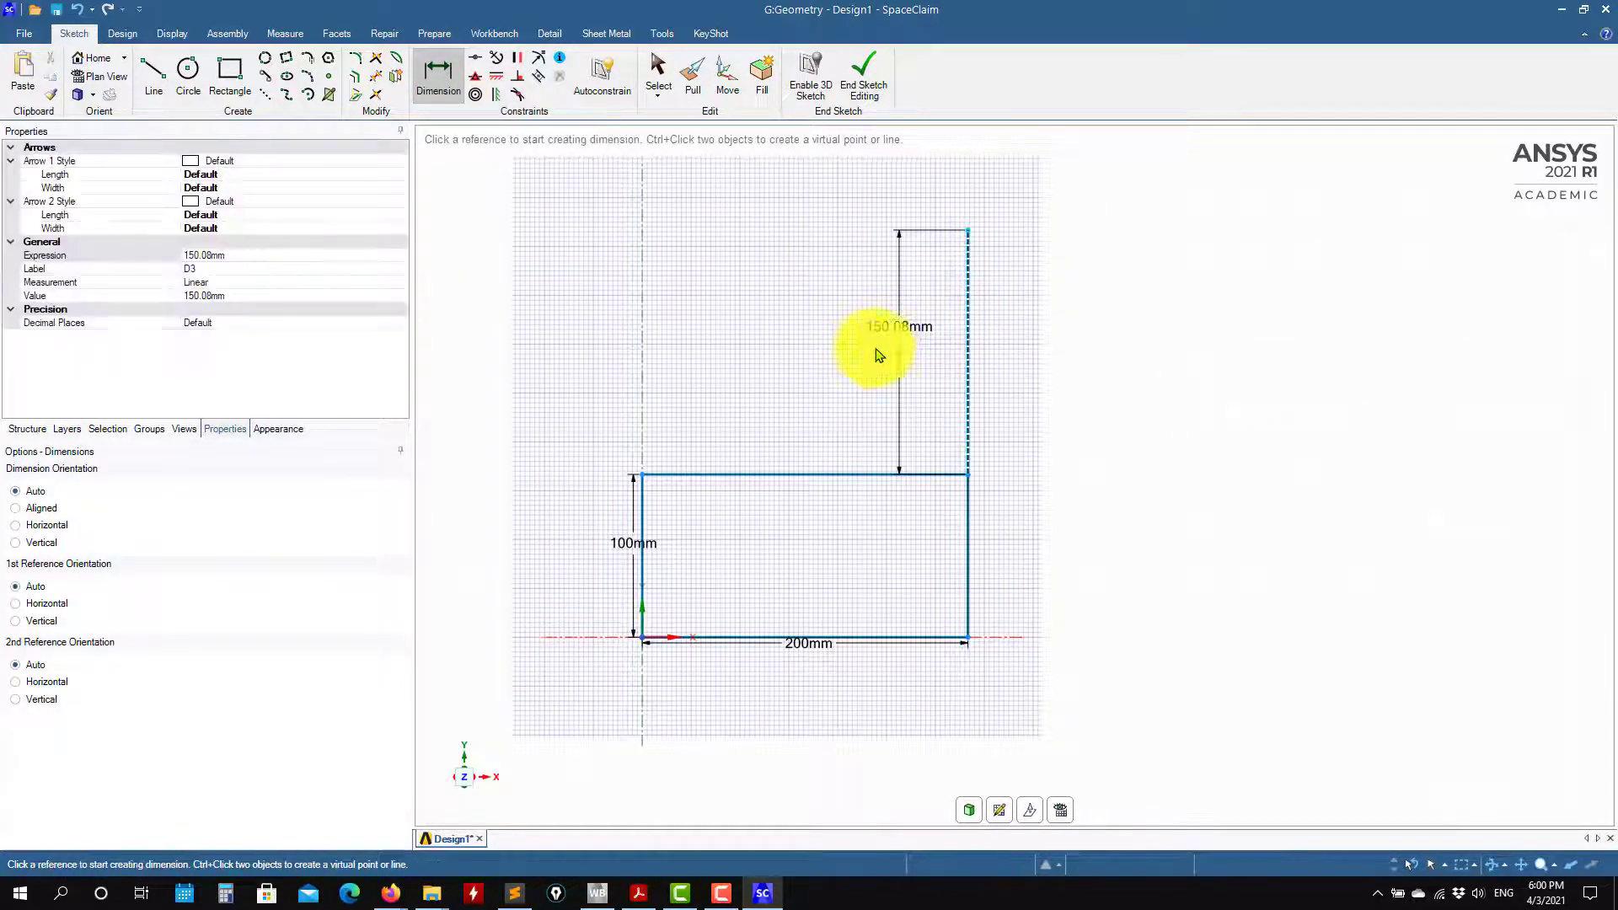
pyautogui.click(904, 337)
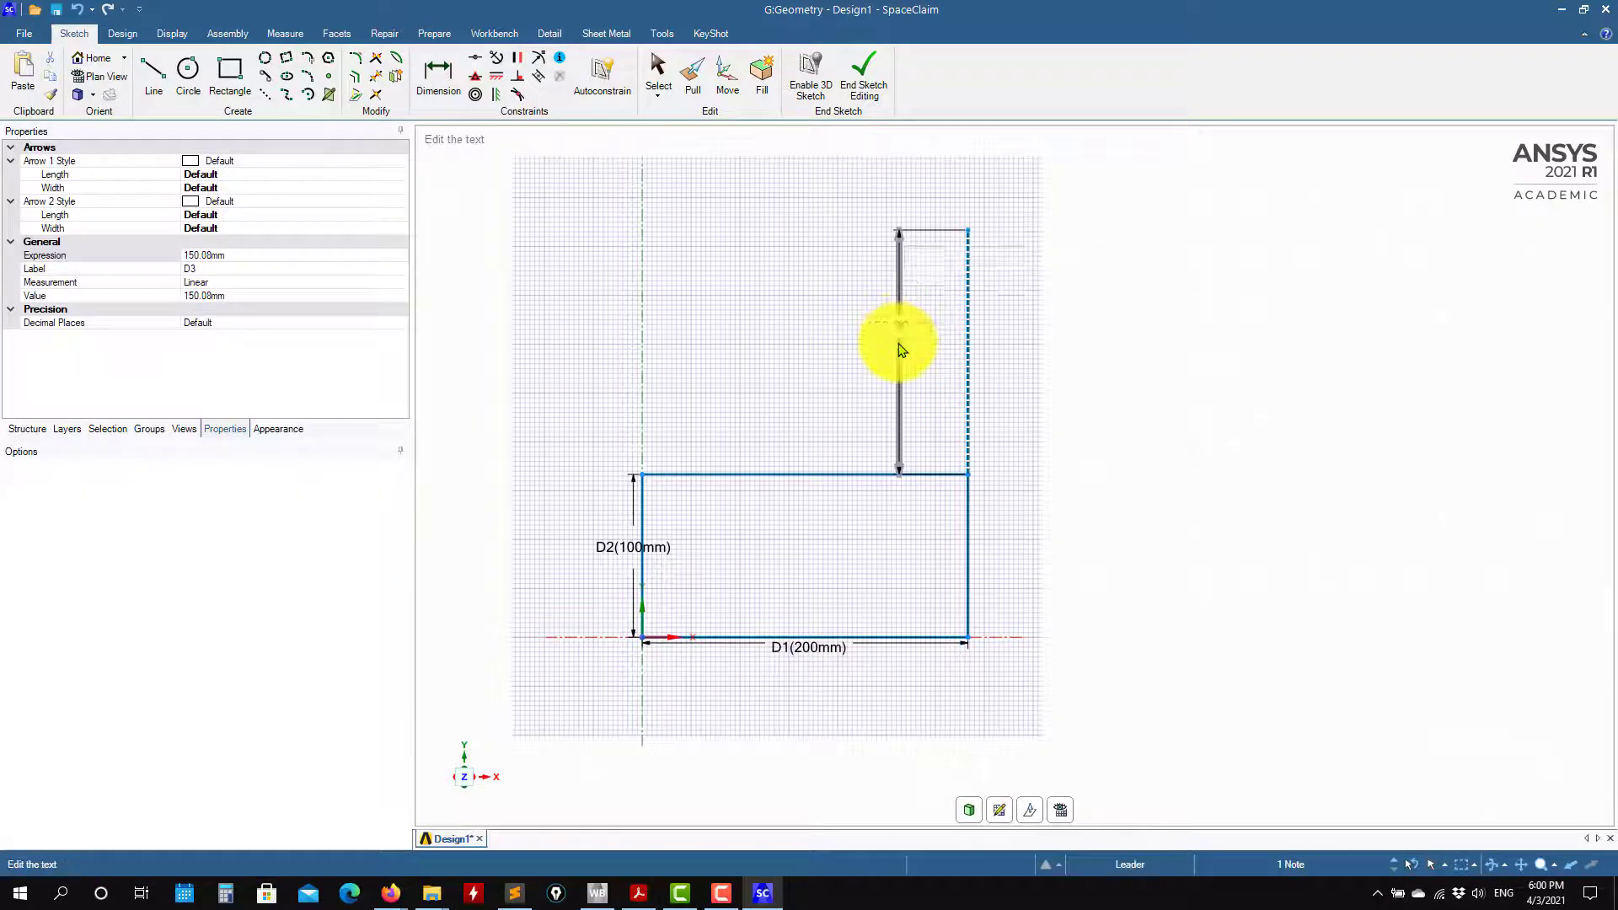
pyautogui.write('100')
pyautogui.press('Return')
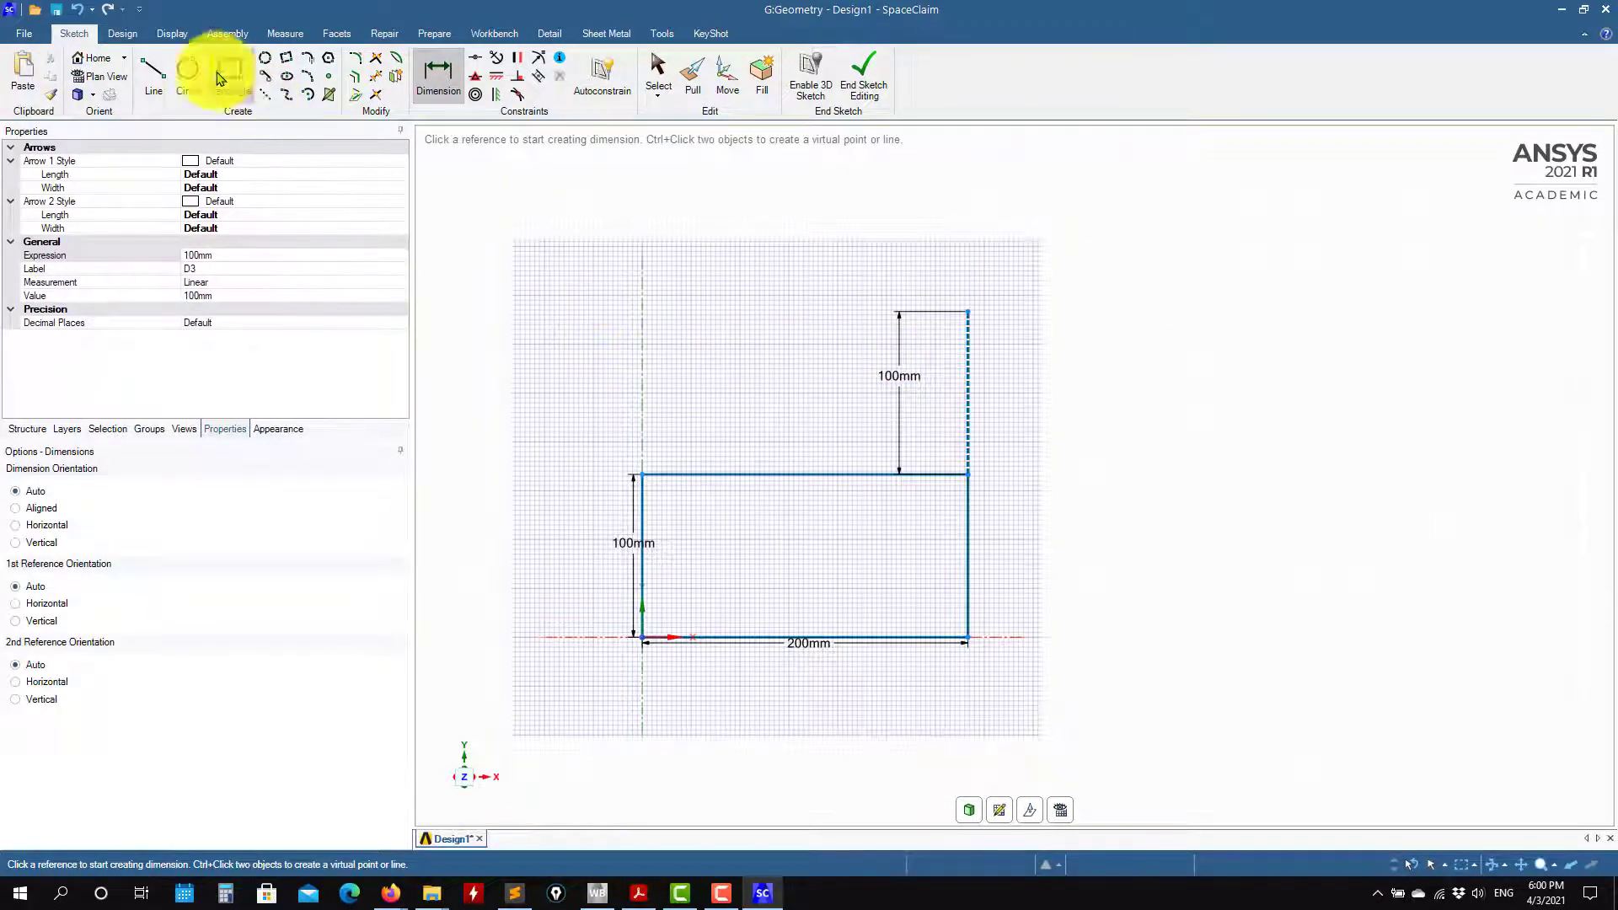
pyautogui.press('Escape')
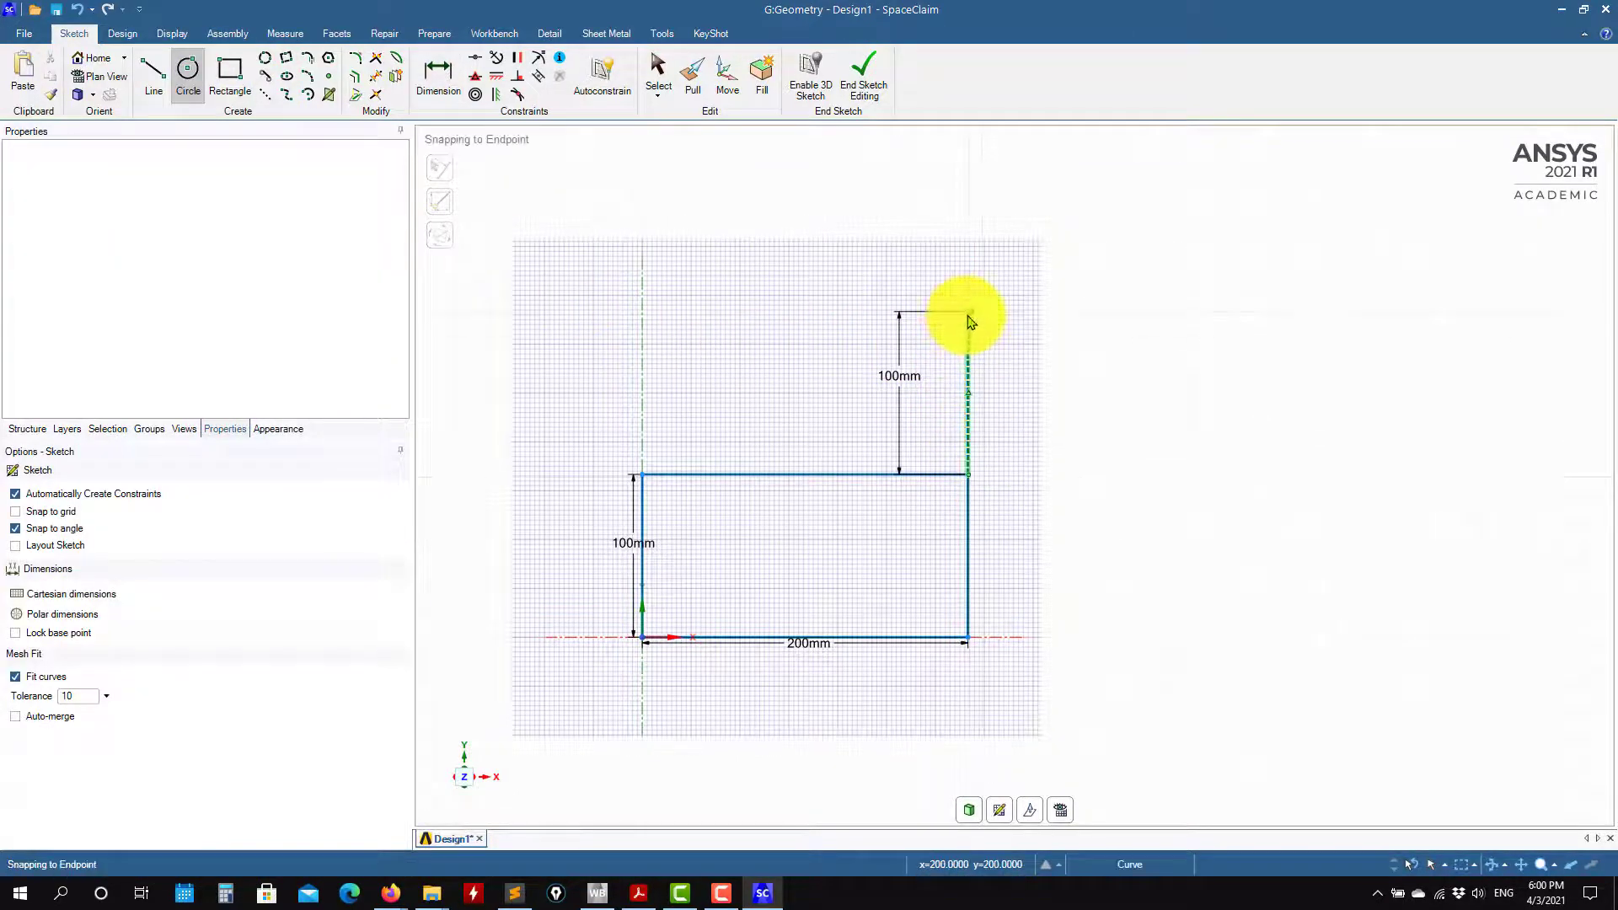
# Add two concentric circles at the line's top end, touching the corner and bottom edge, plus a construction radius.
pyautogui.click(969, 313)
pyautogui.click(968, 475)
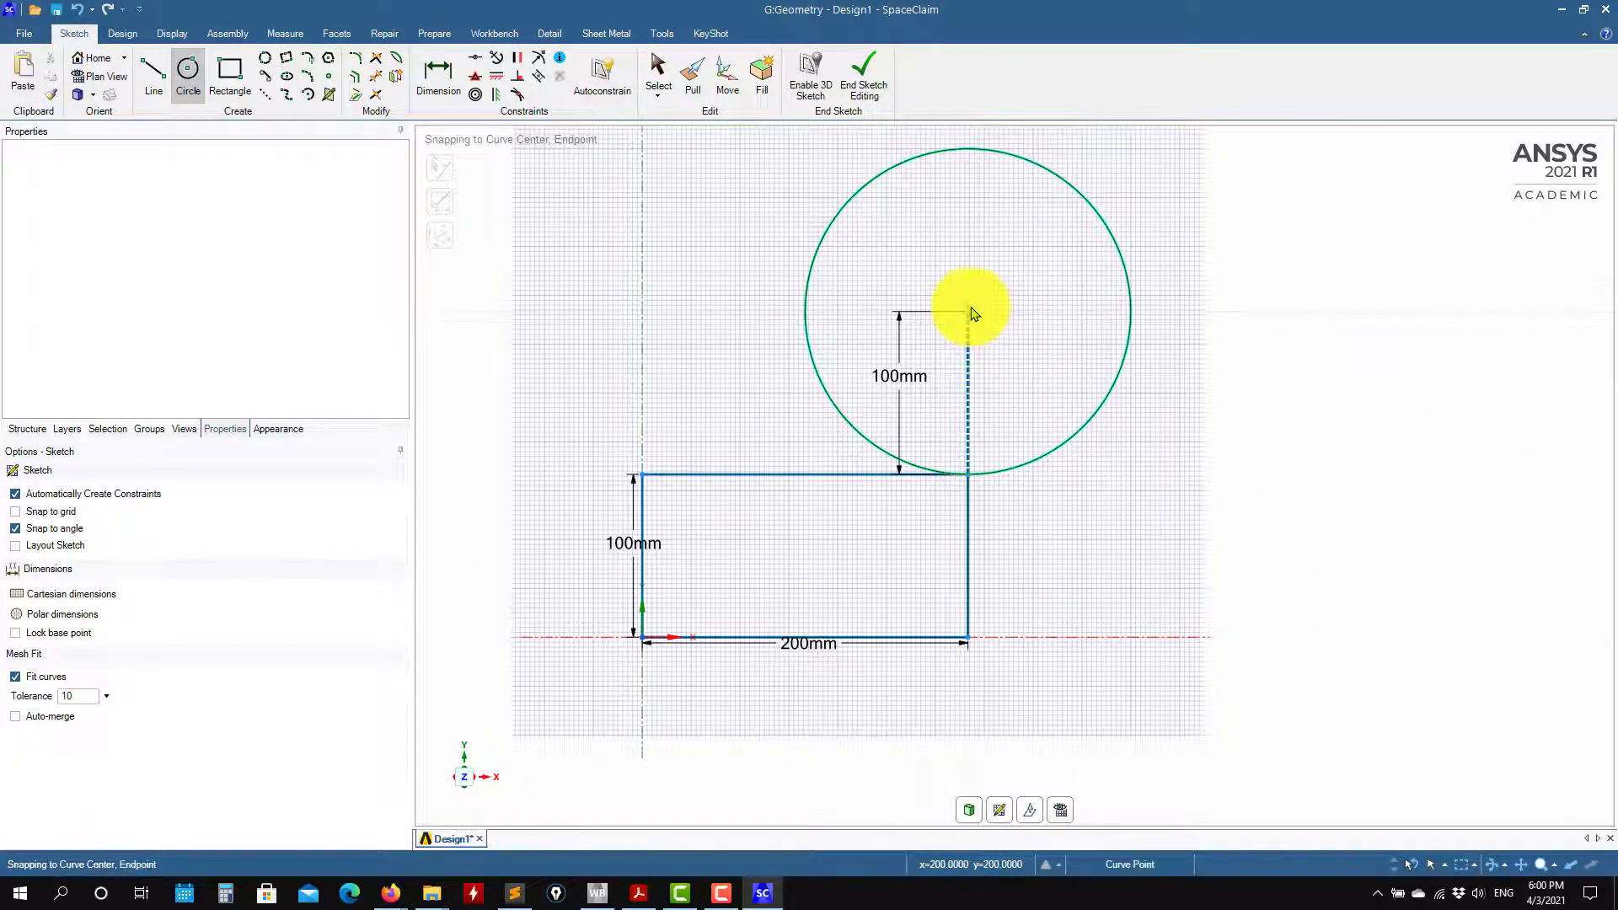
pyautogui.click(973, 313)
pyautogui.click(1003, 644)
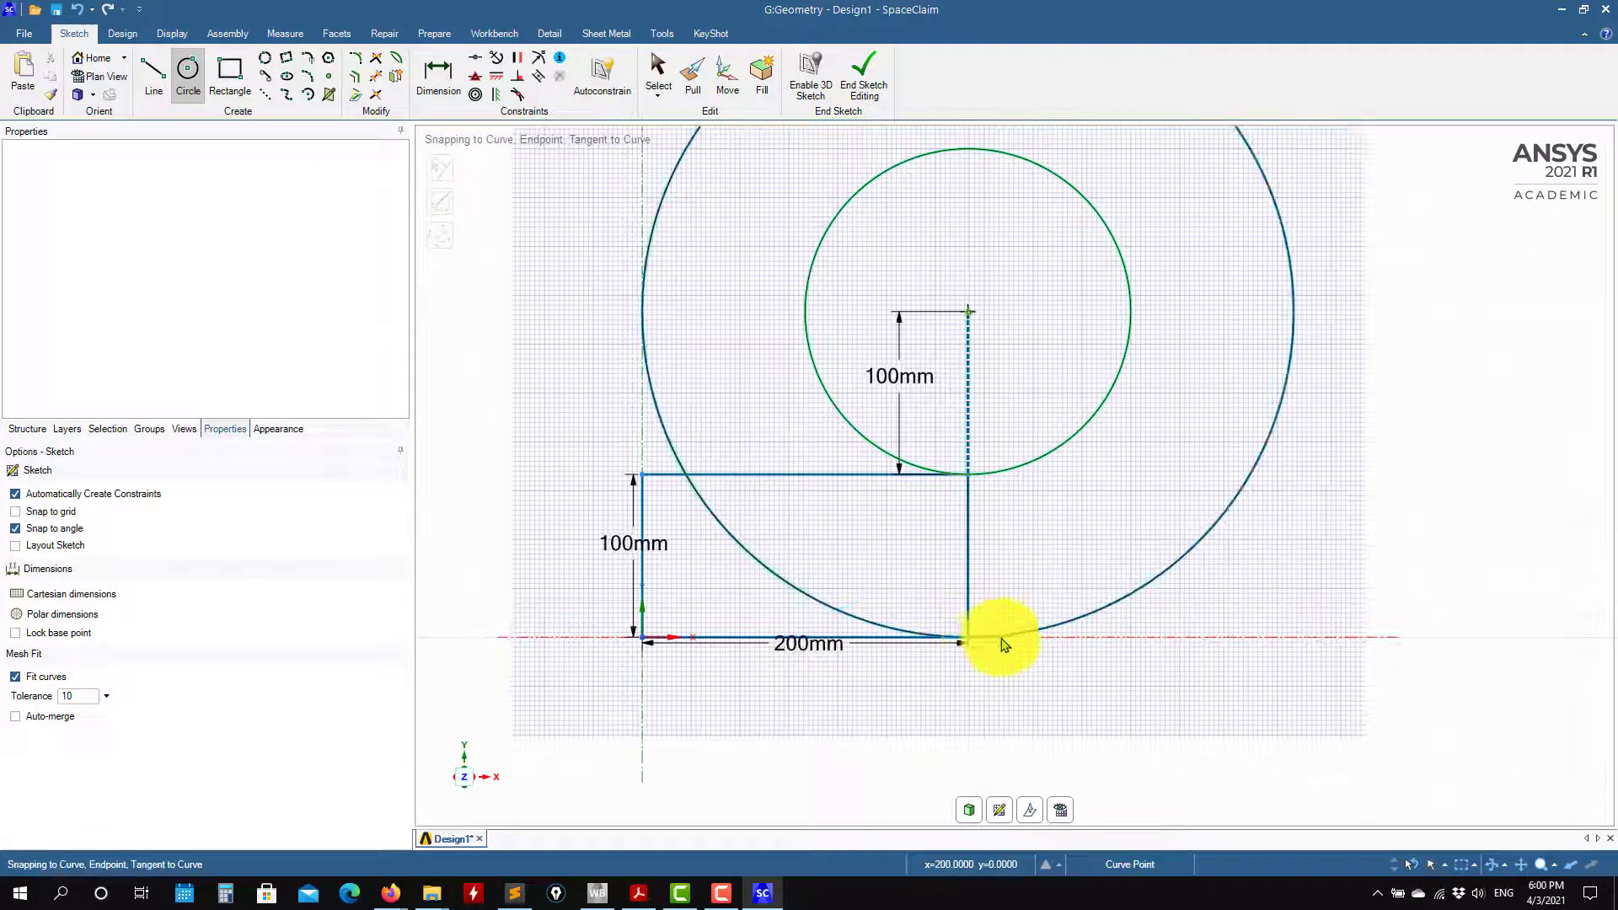
pyautogui.click(264, 96)
pyautogui.click(973, 313)
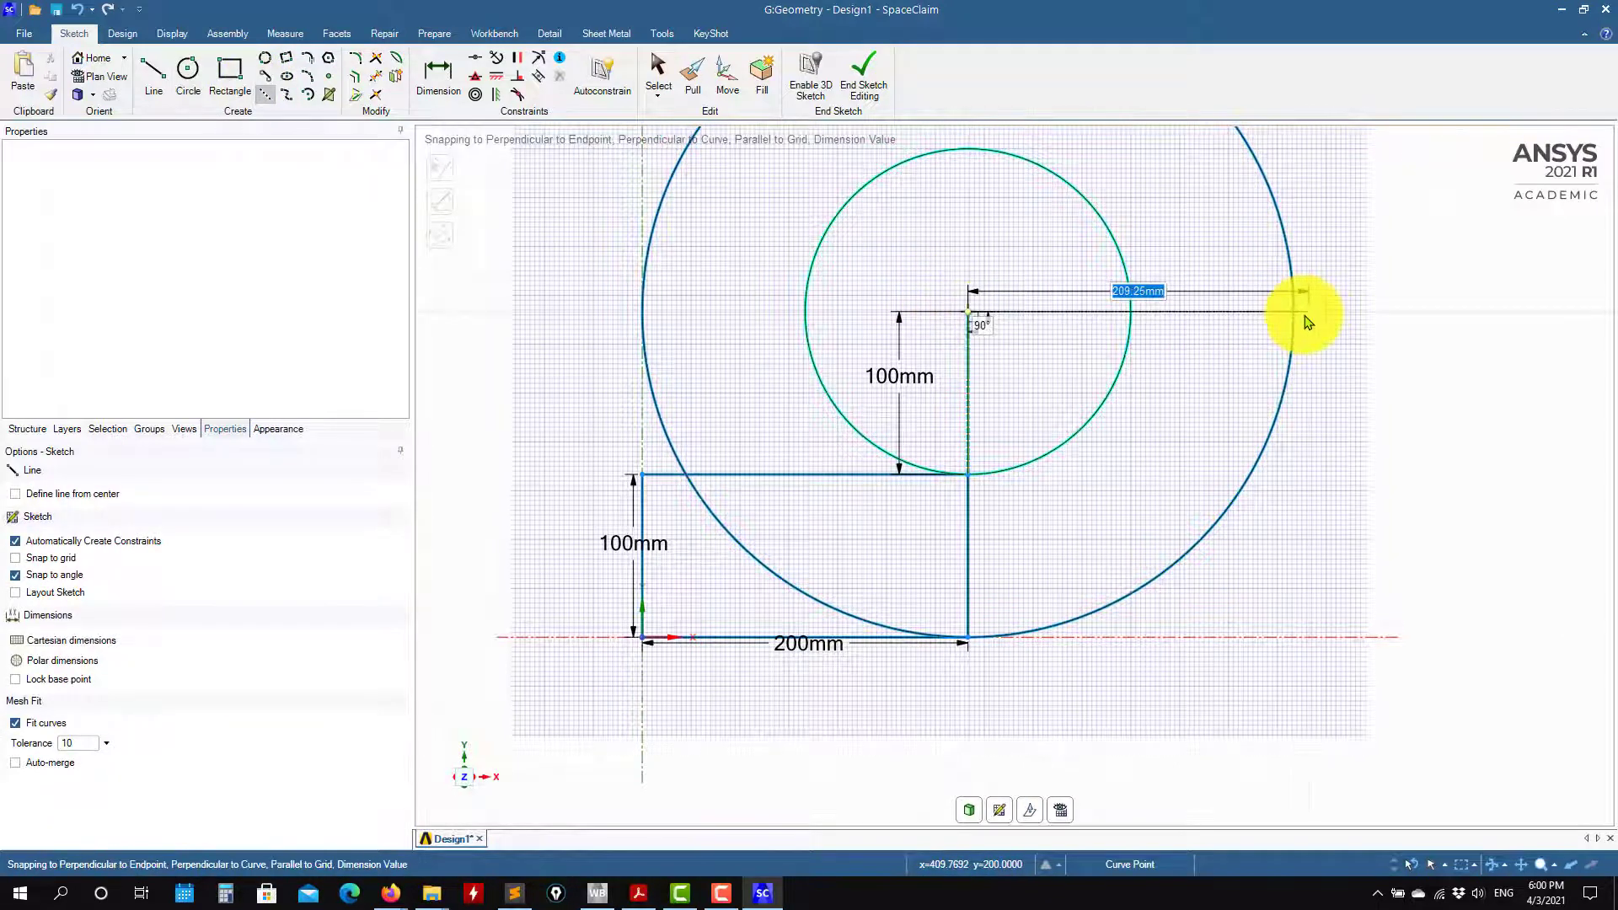
pyautogui.click(1292, 312)
pyautogui.press('Escape')
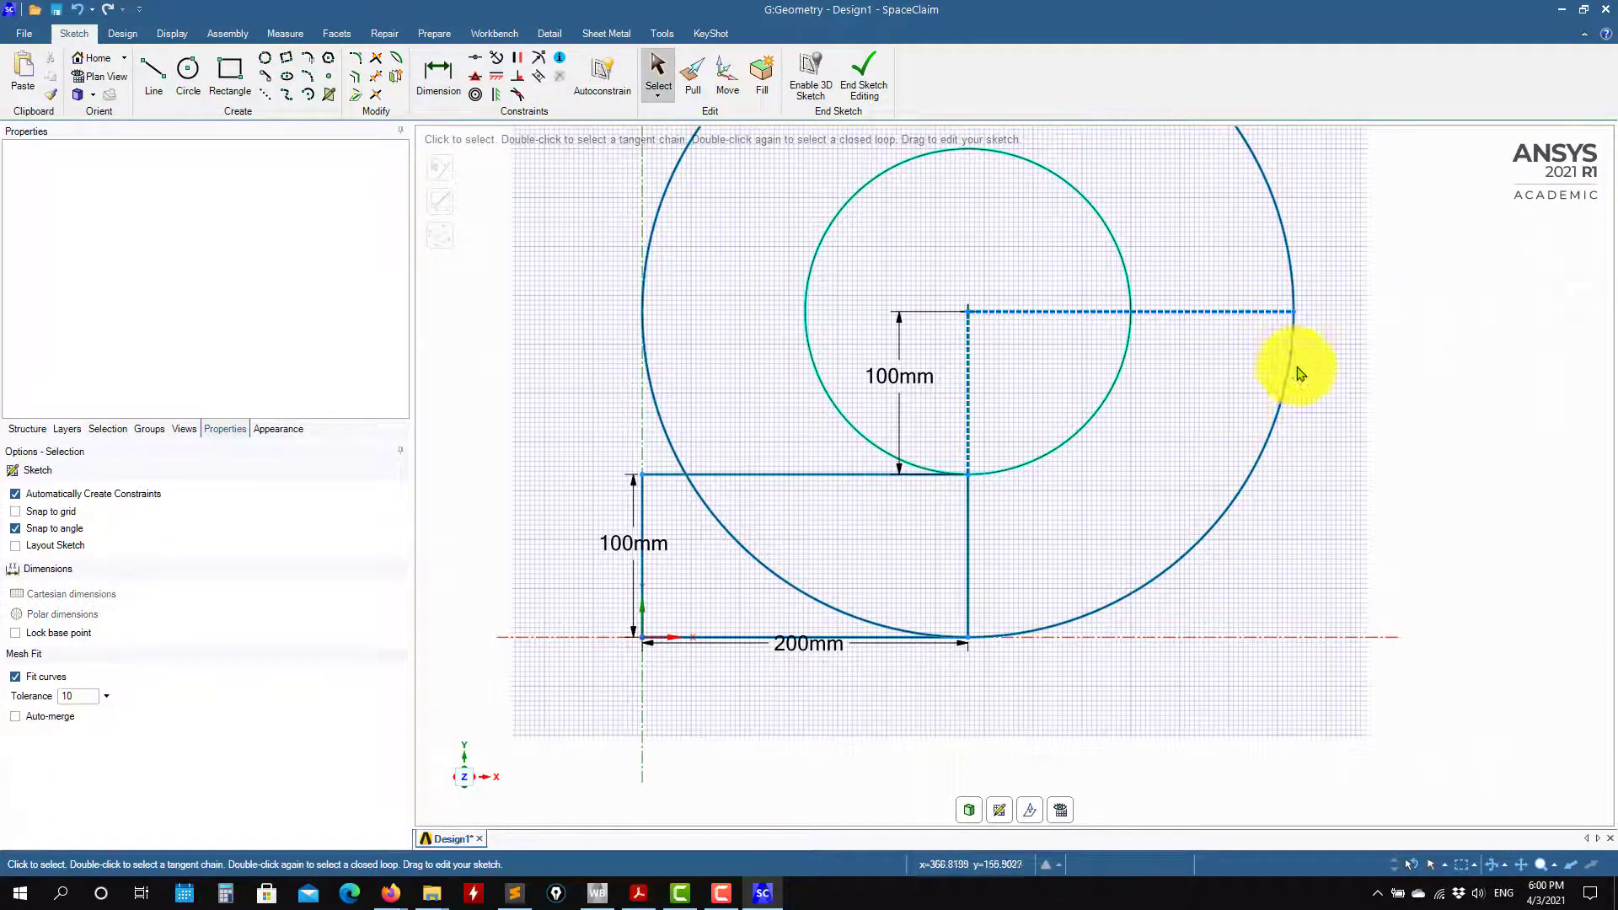
pyautogui.keyDown('shift'); pyautogui.moveTo(1290, 365); pyautogui.dragTo(1141, 488, button='middle'); pyautogui.keyUp('shift')
# Trim the circles down to the bend's inner and outer quarter arcs.
pyautogui.click(376, 76)
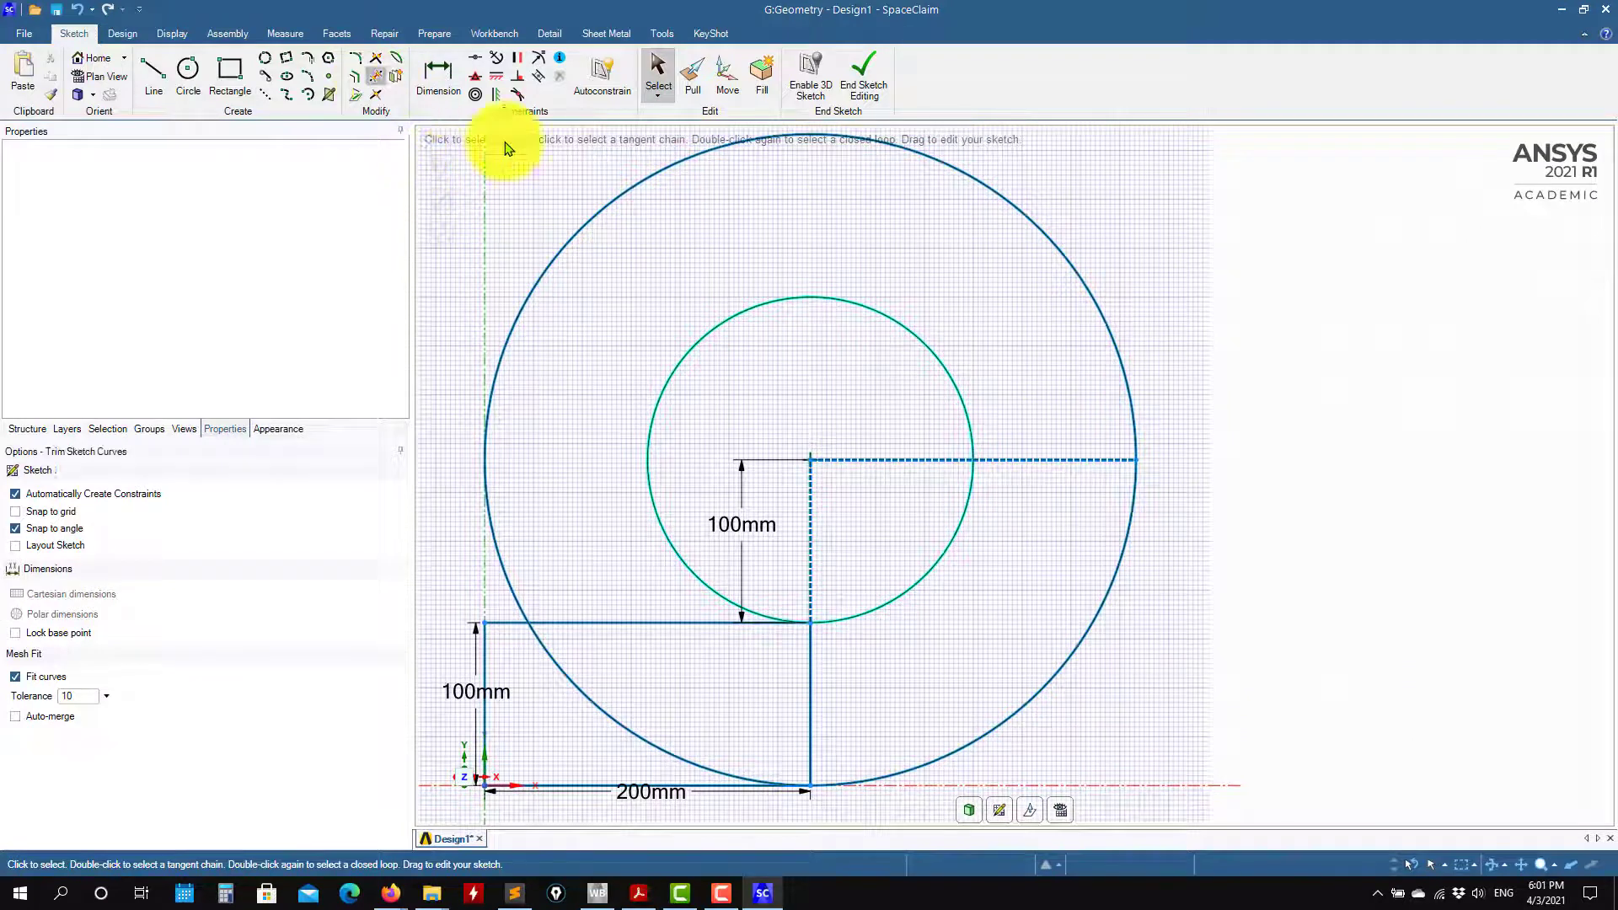
pyautogui.click(1004, 203)
pyautogui.click(839, 304)
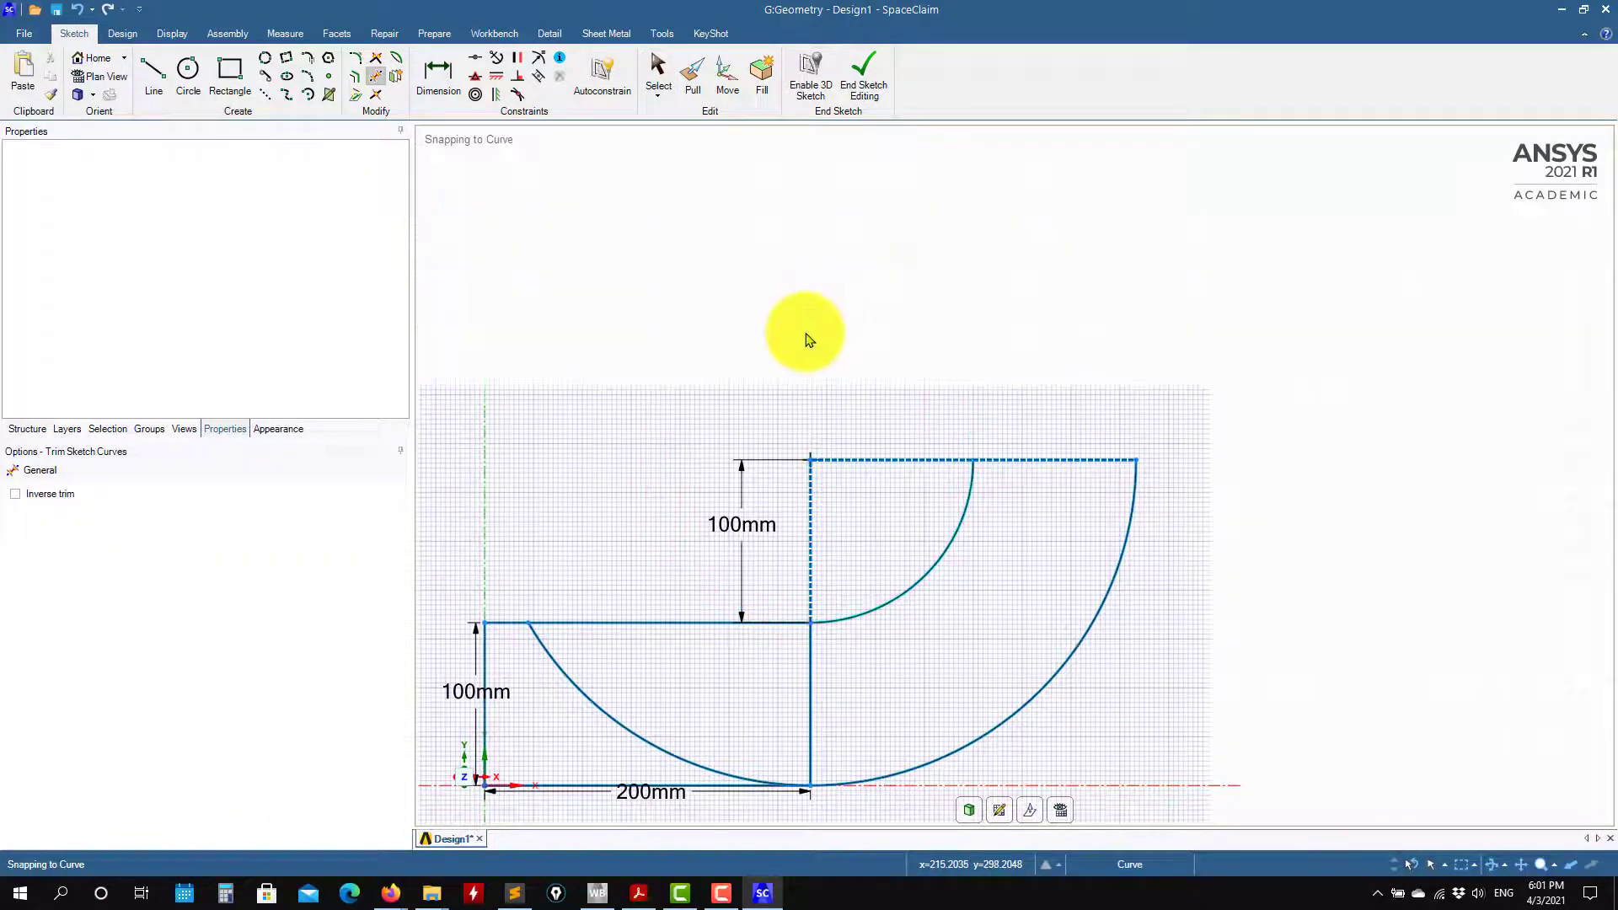
pyautogui.click(611, 720)
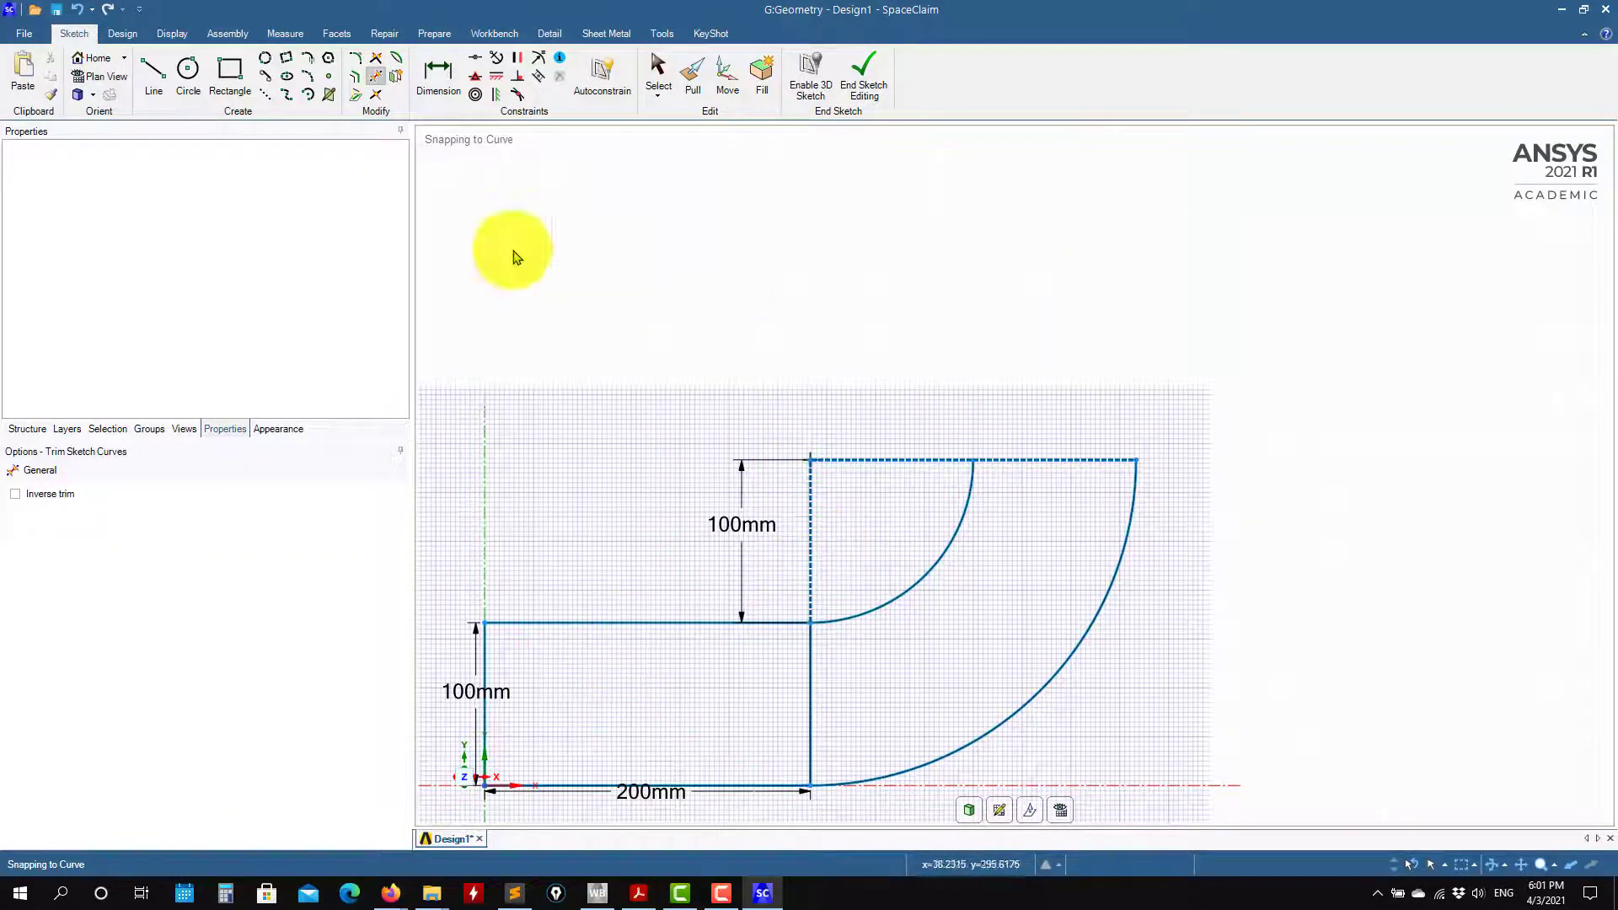
# Draw a vertical leg rising from the inner arc's top end.
pyautogui.click(153, 74)
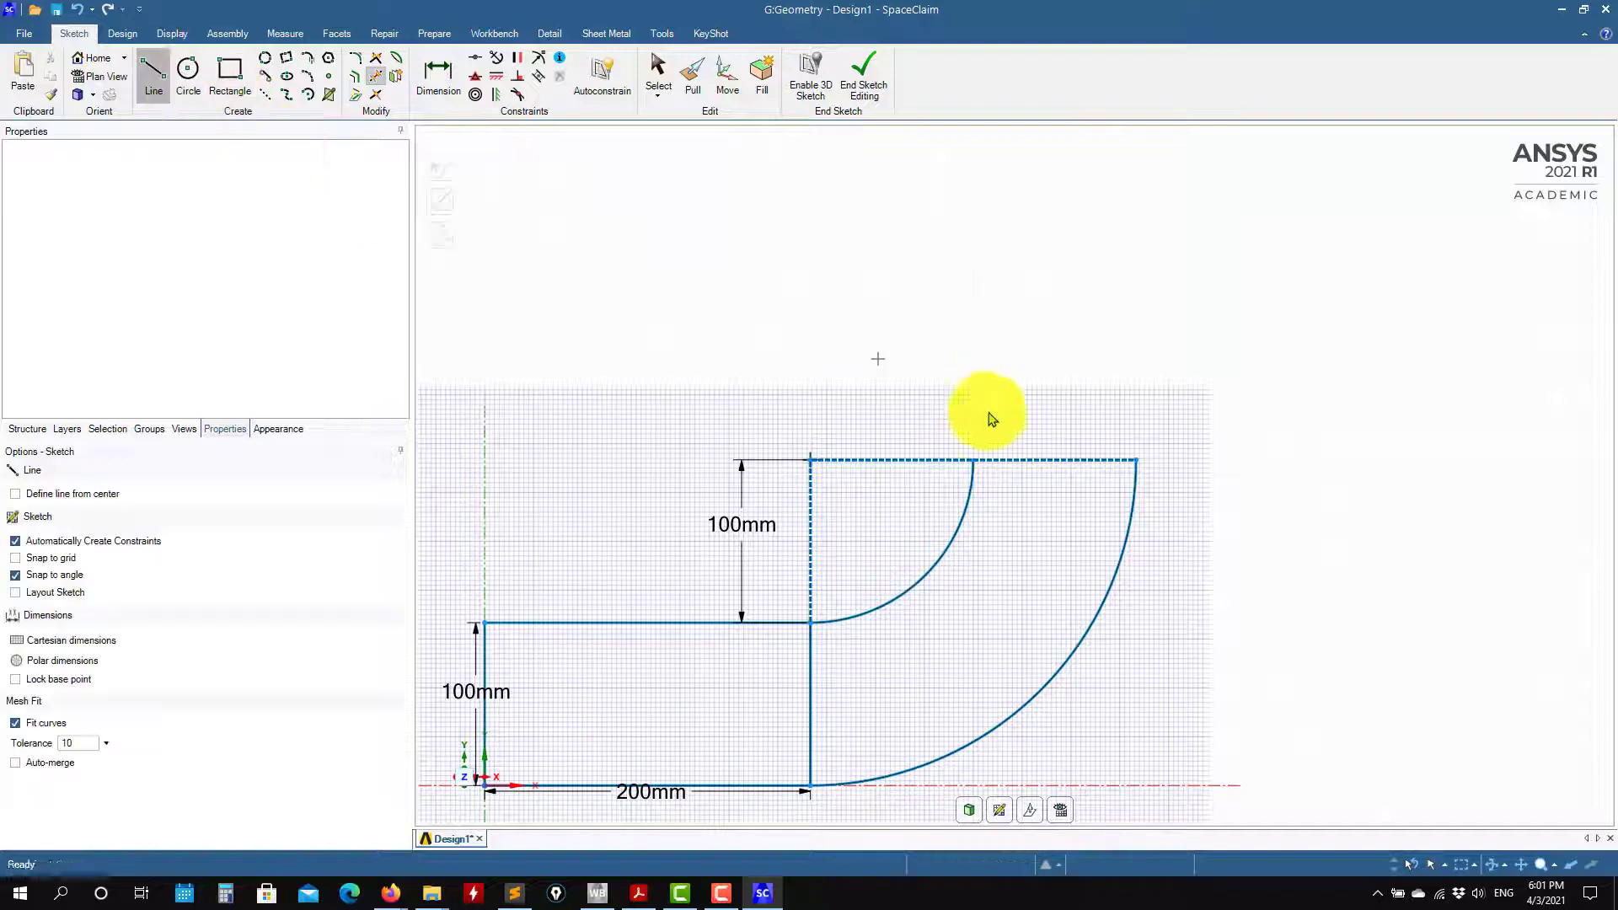
pyautogui.click(974, 461)
pyautogui.click(969, 237)
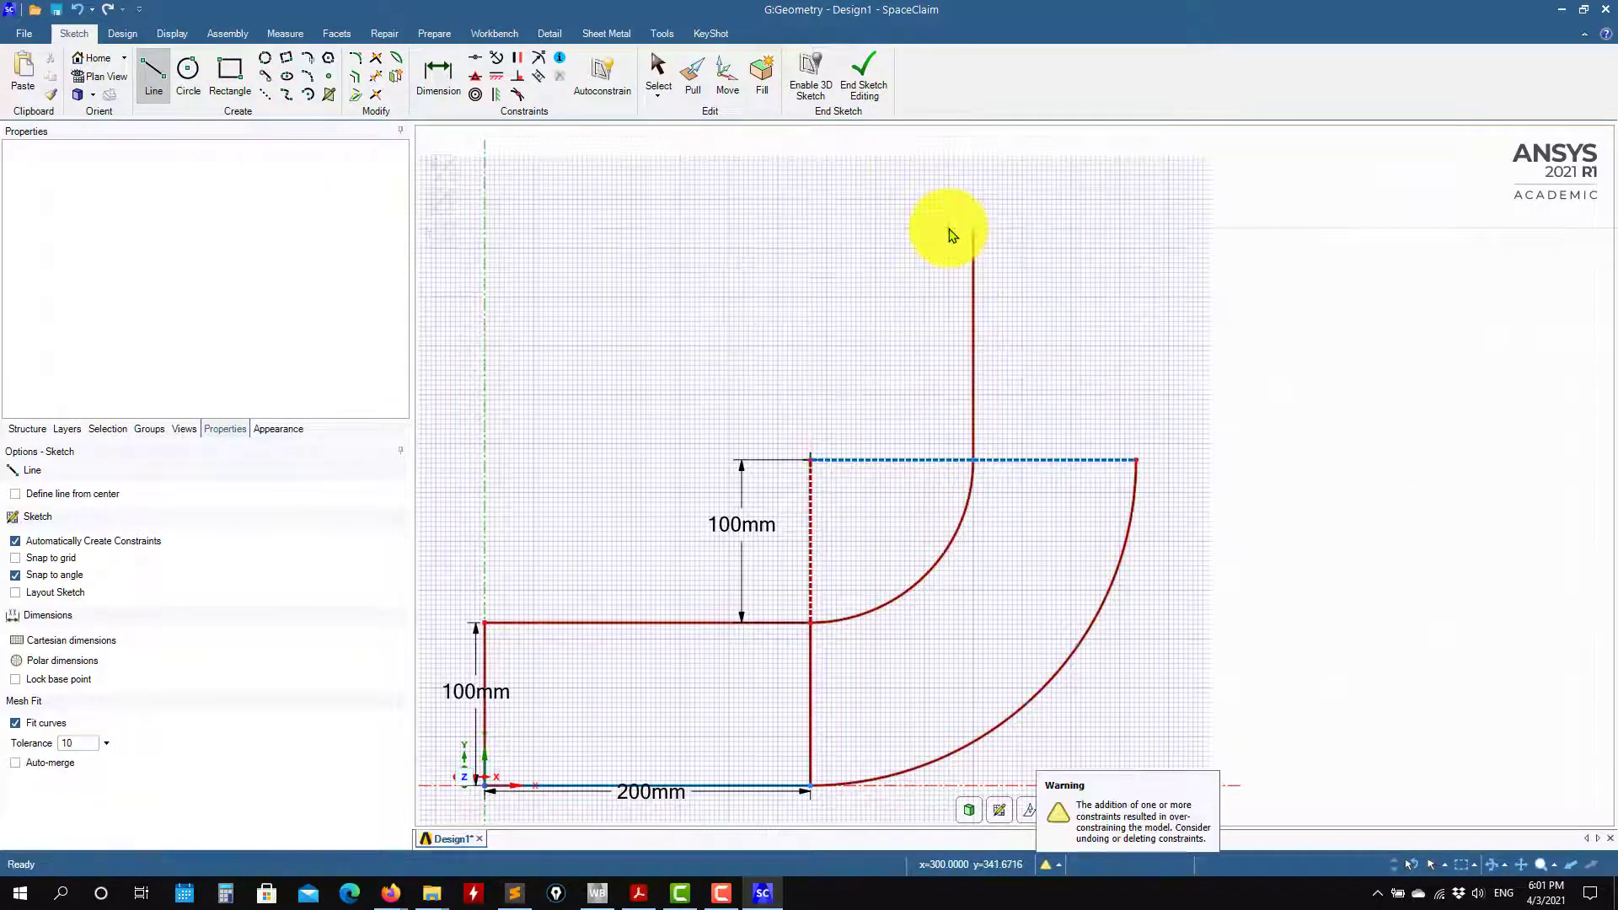
pyautogui.hotkey('ctrl', 'z')
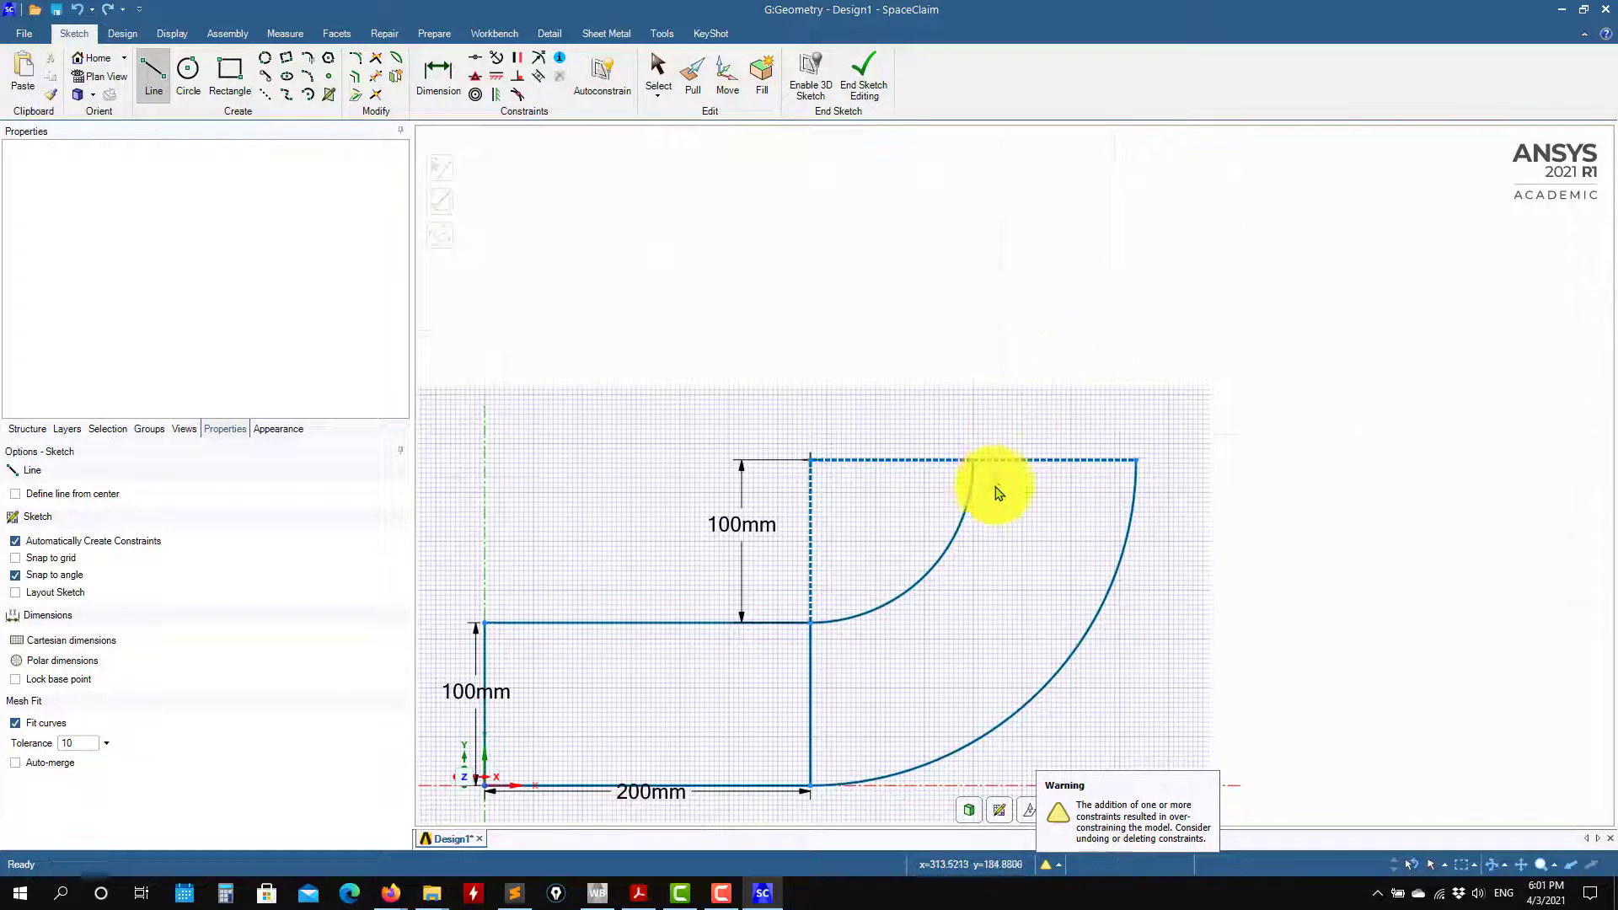
pyautogui.click(974, 457)
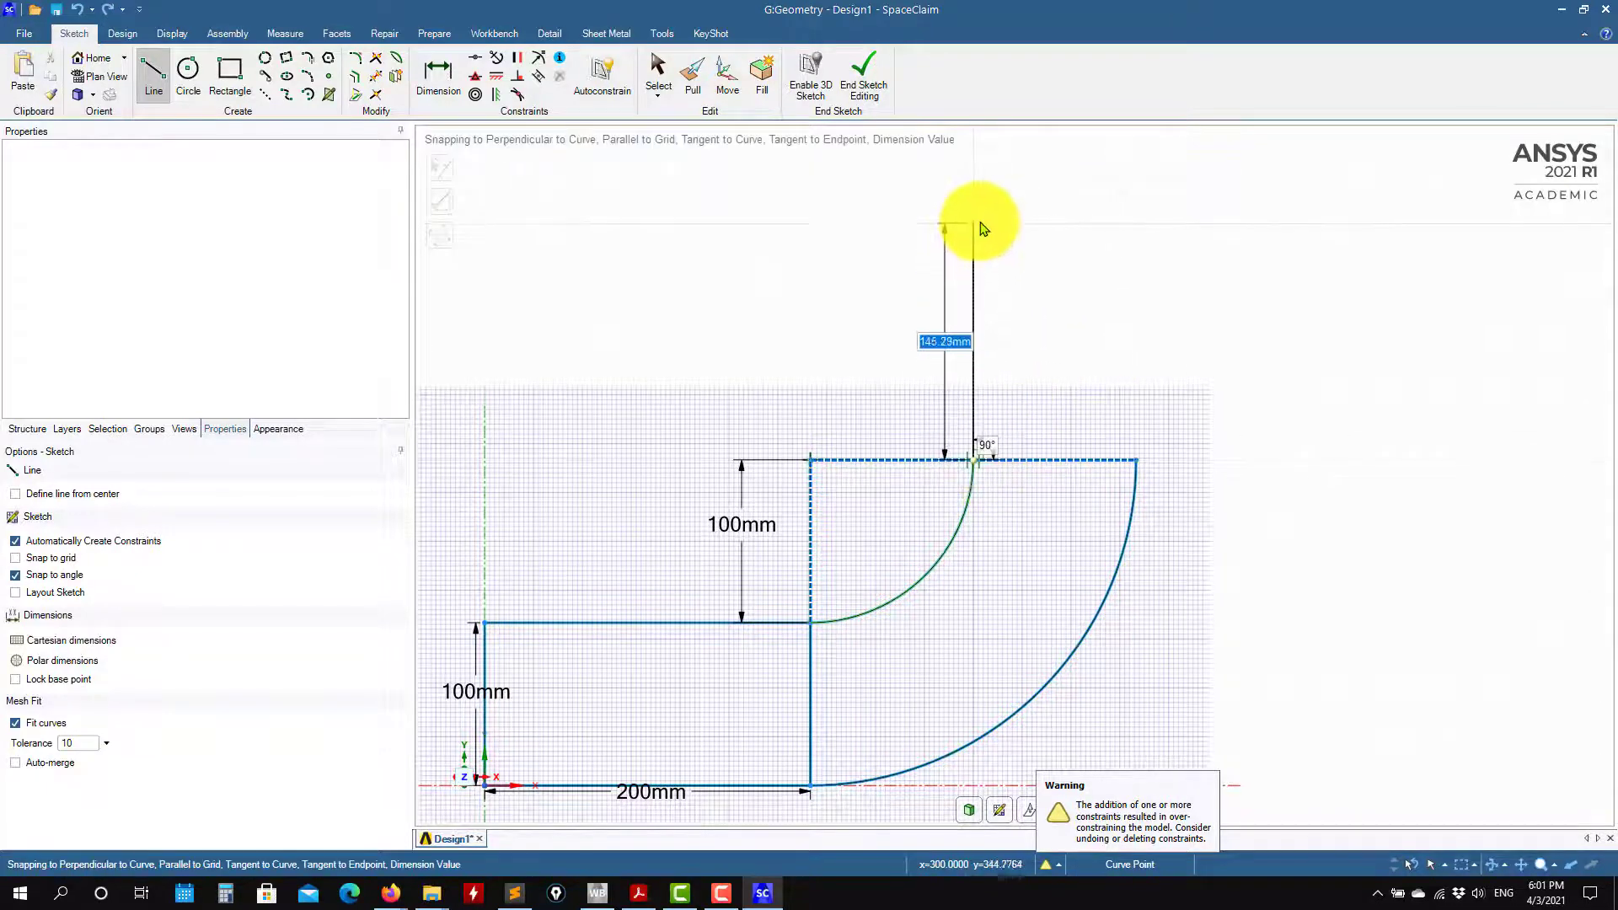
pyautogui.click(981, 230)
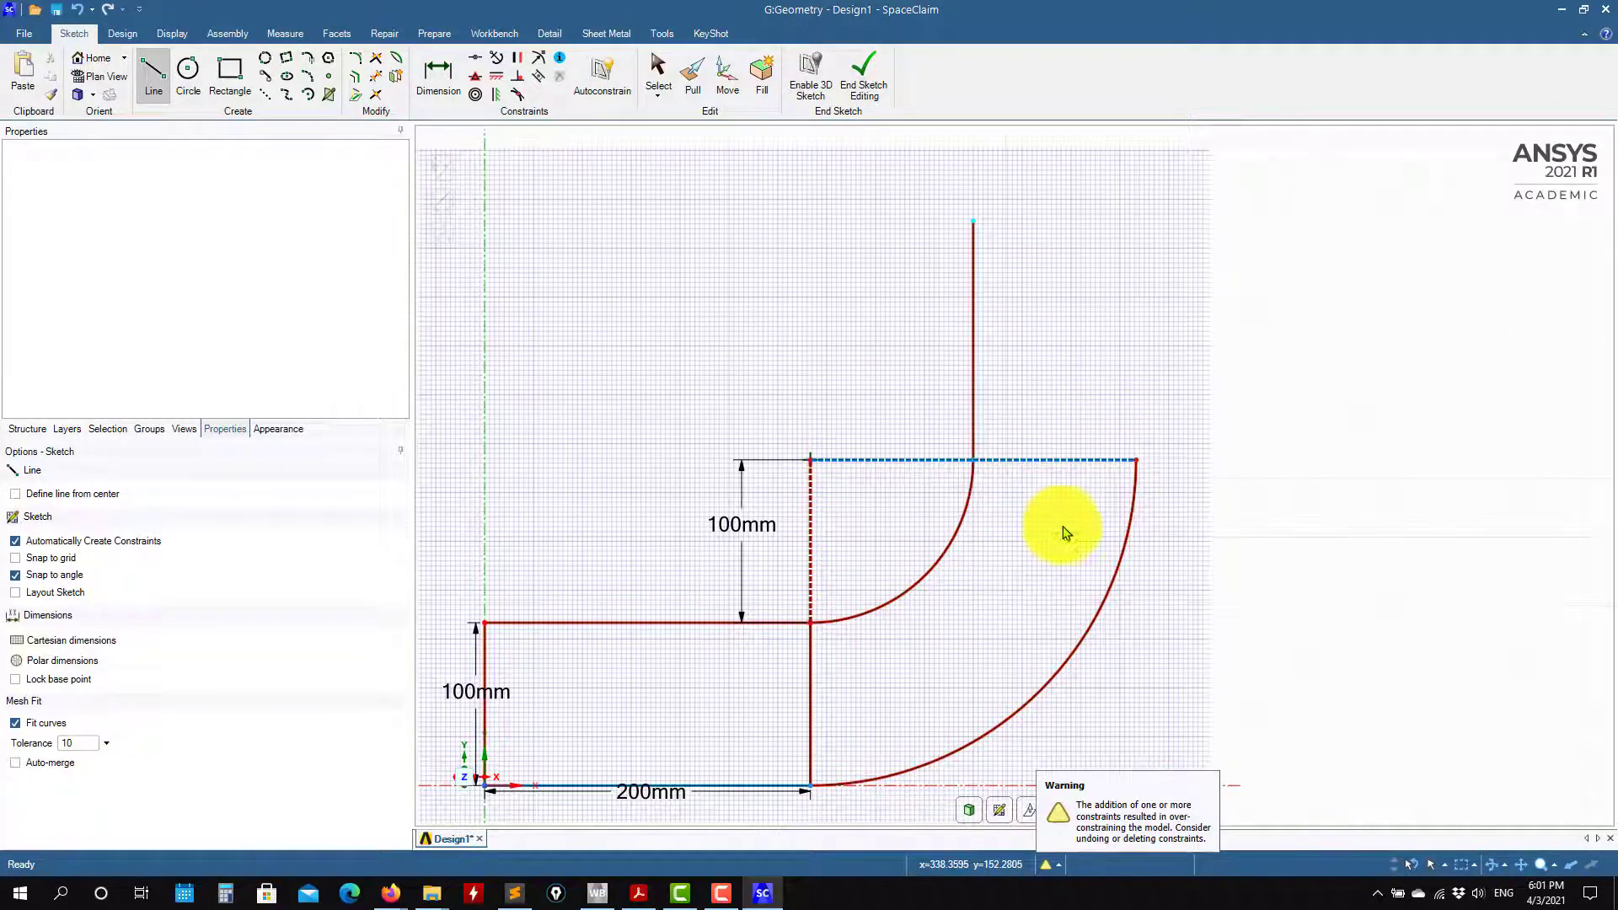
pyautogui.press('Escape')
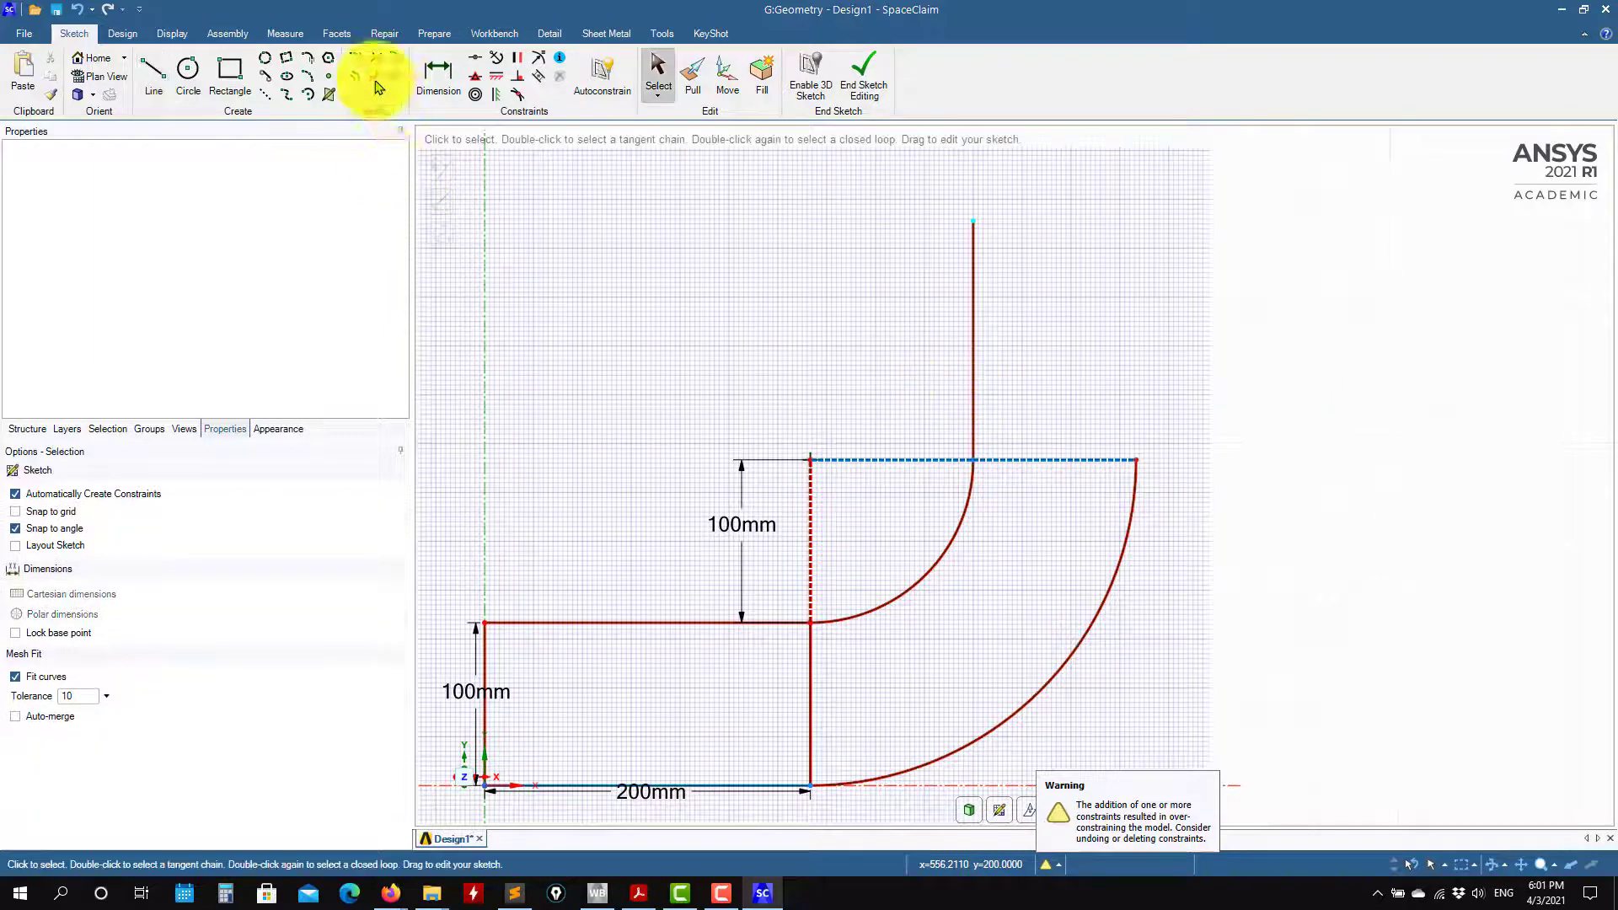
# Trim the leftover segments and add a length dimension to the vertical leg (146.85 mm).
pyautogui.click(376, 79)
pyautogui.click(1063, 462)
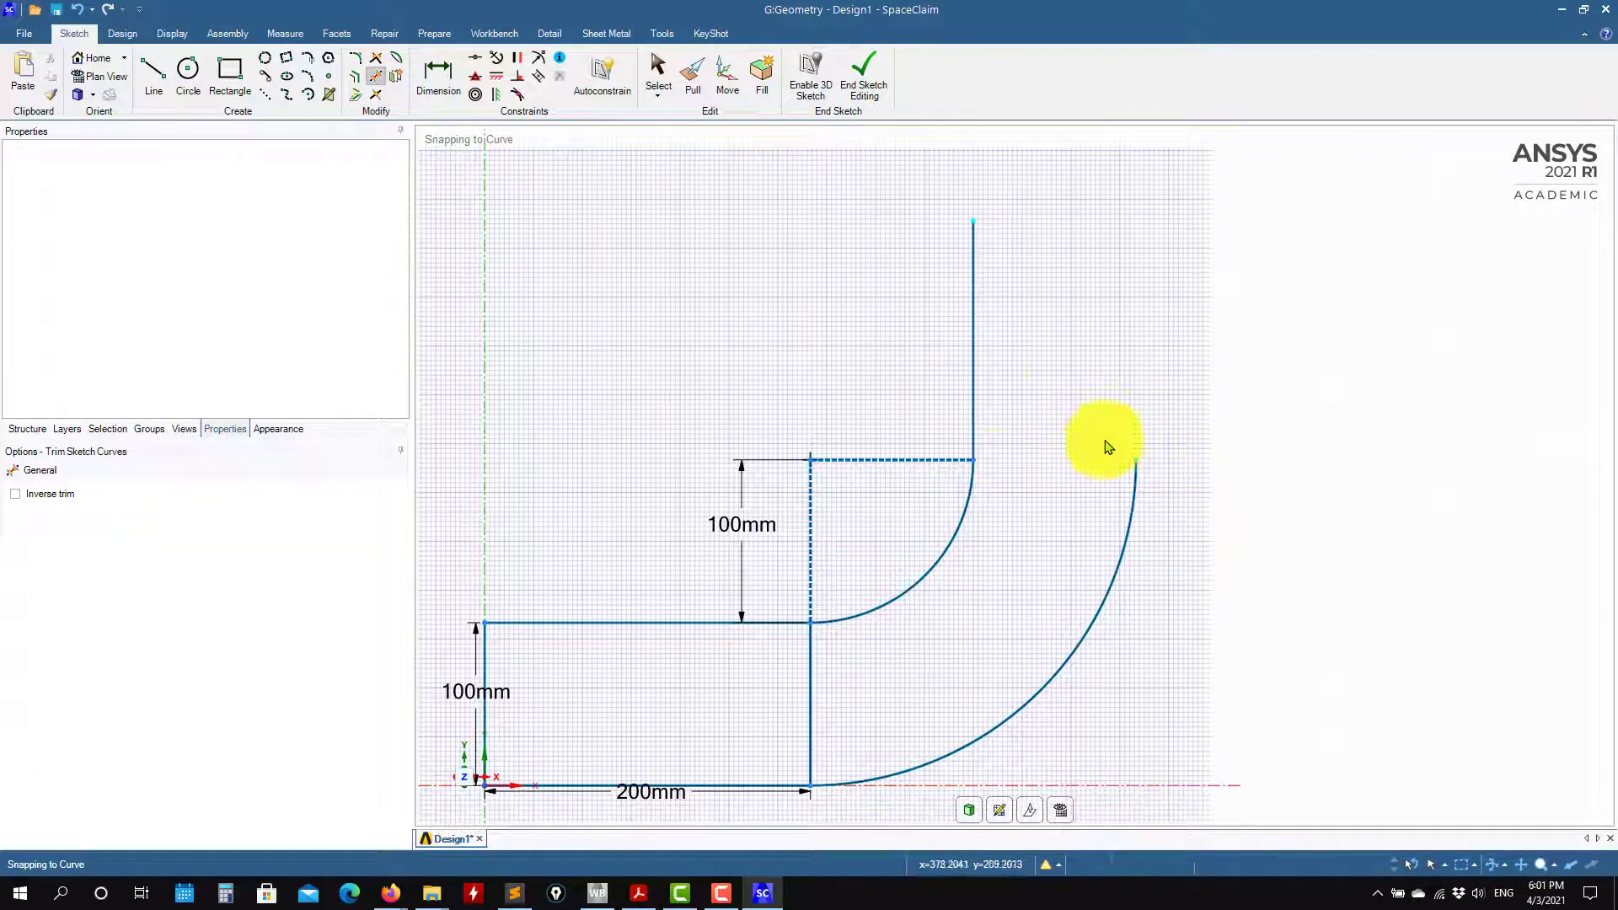
pyautogui.click(805, 691)
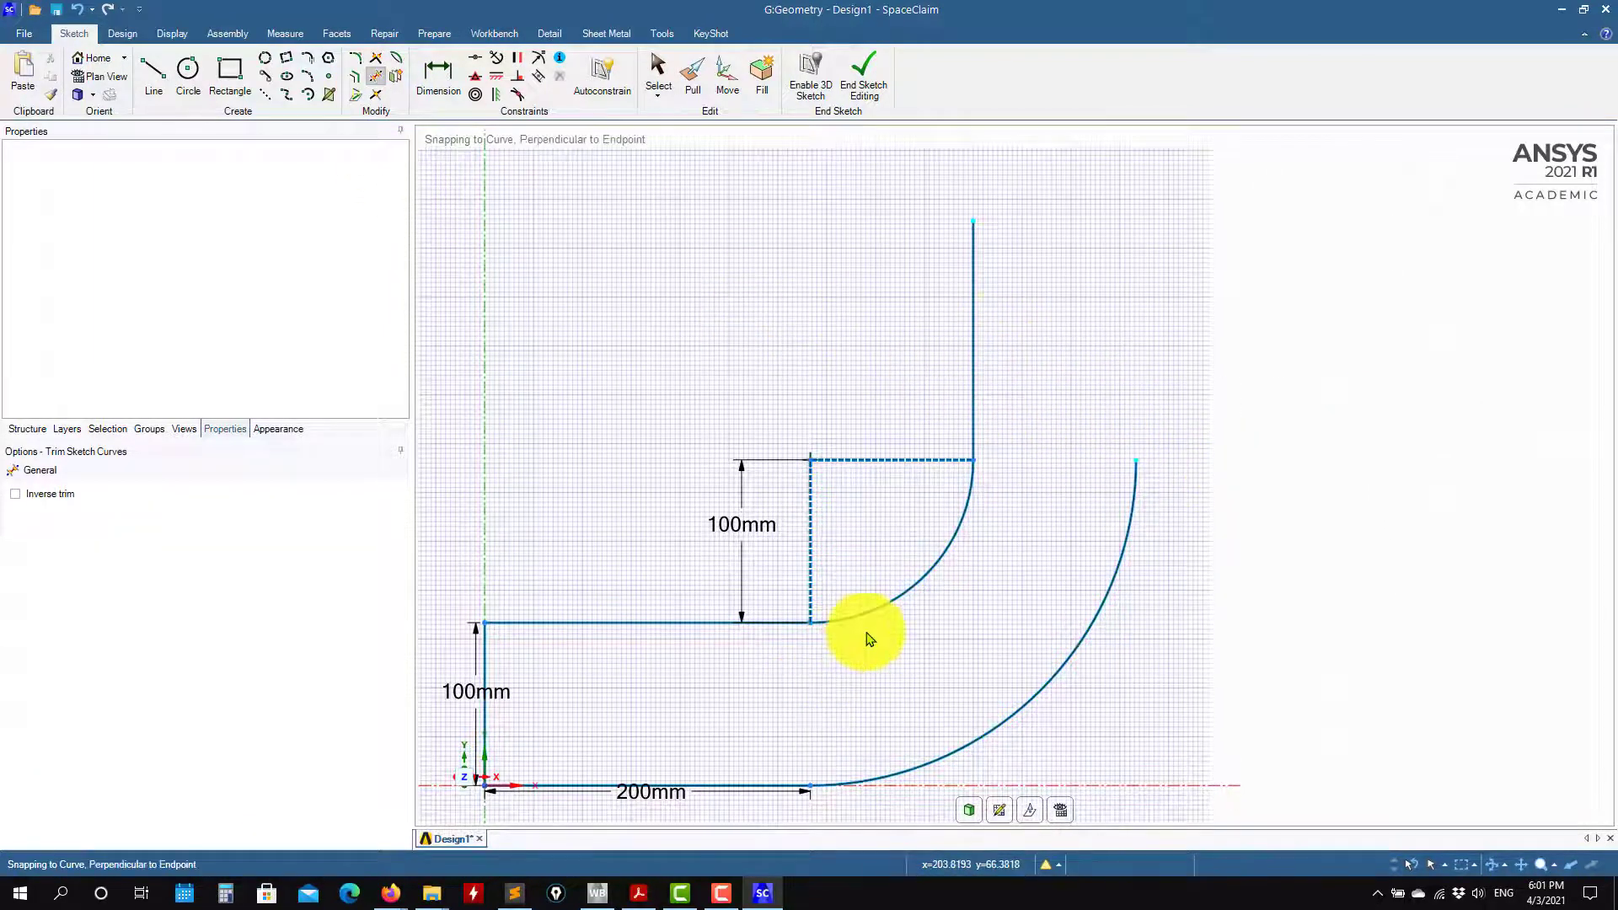
pyautogui.click(426, 84)
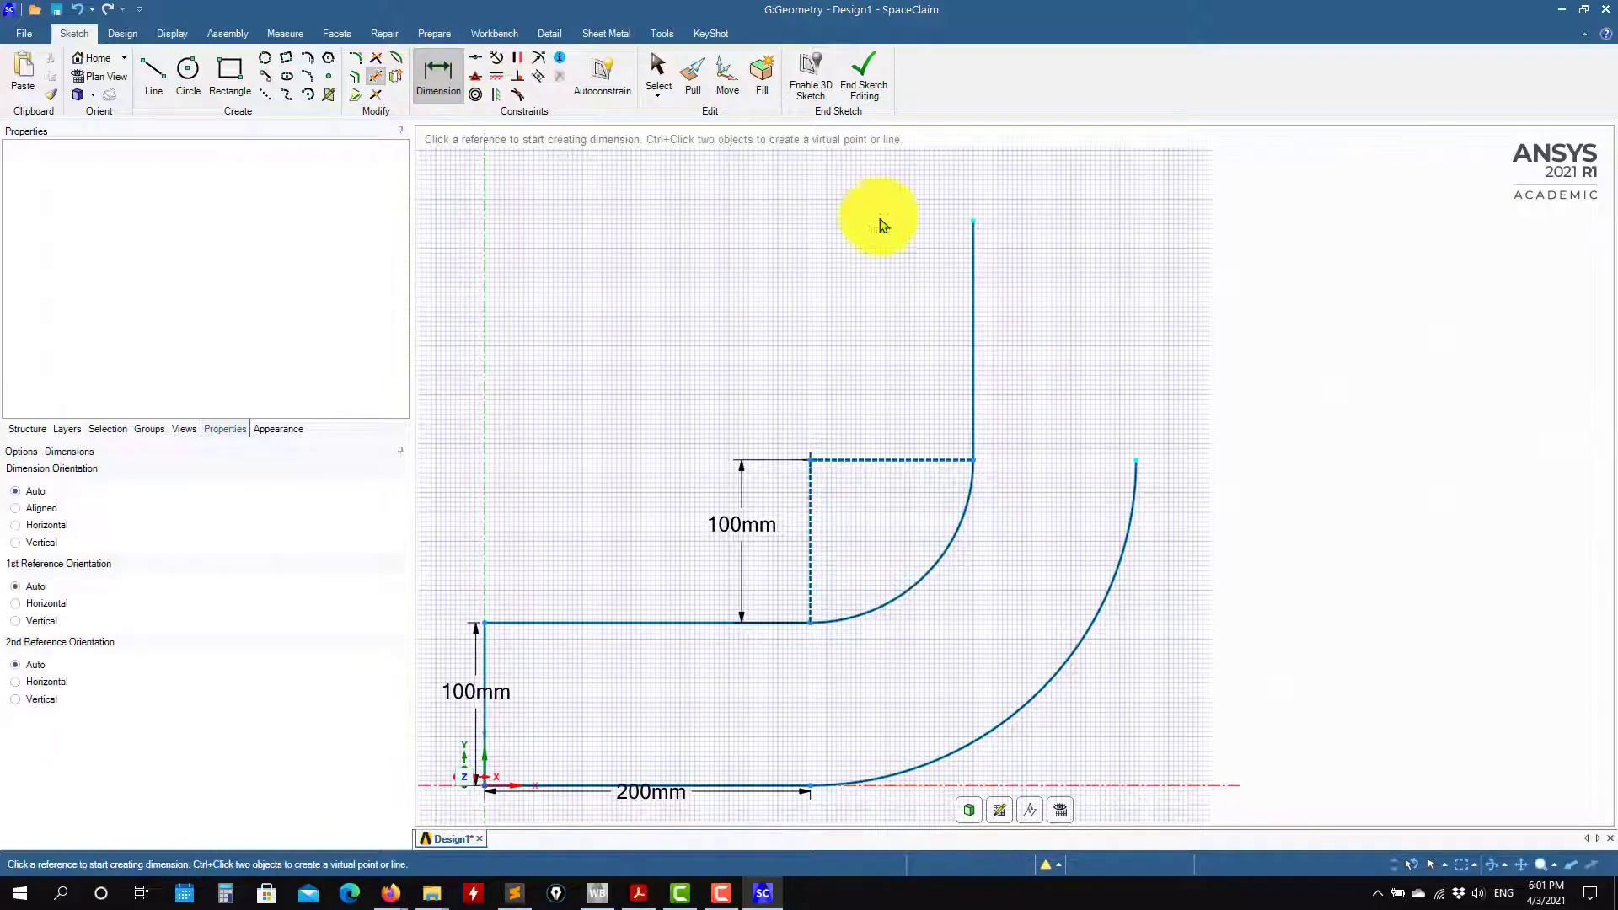
pyautogui.click(974, 281)
pyautogui.click(877, 310)
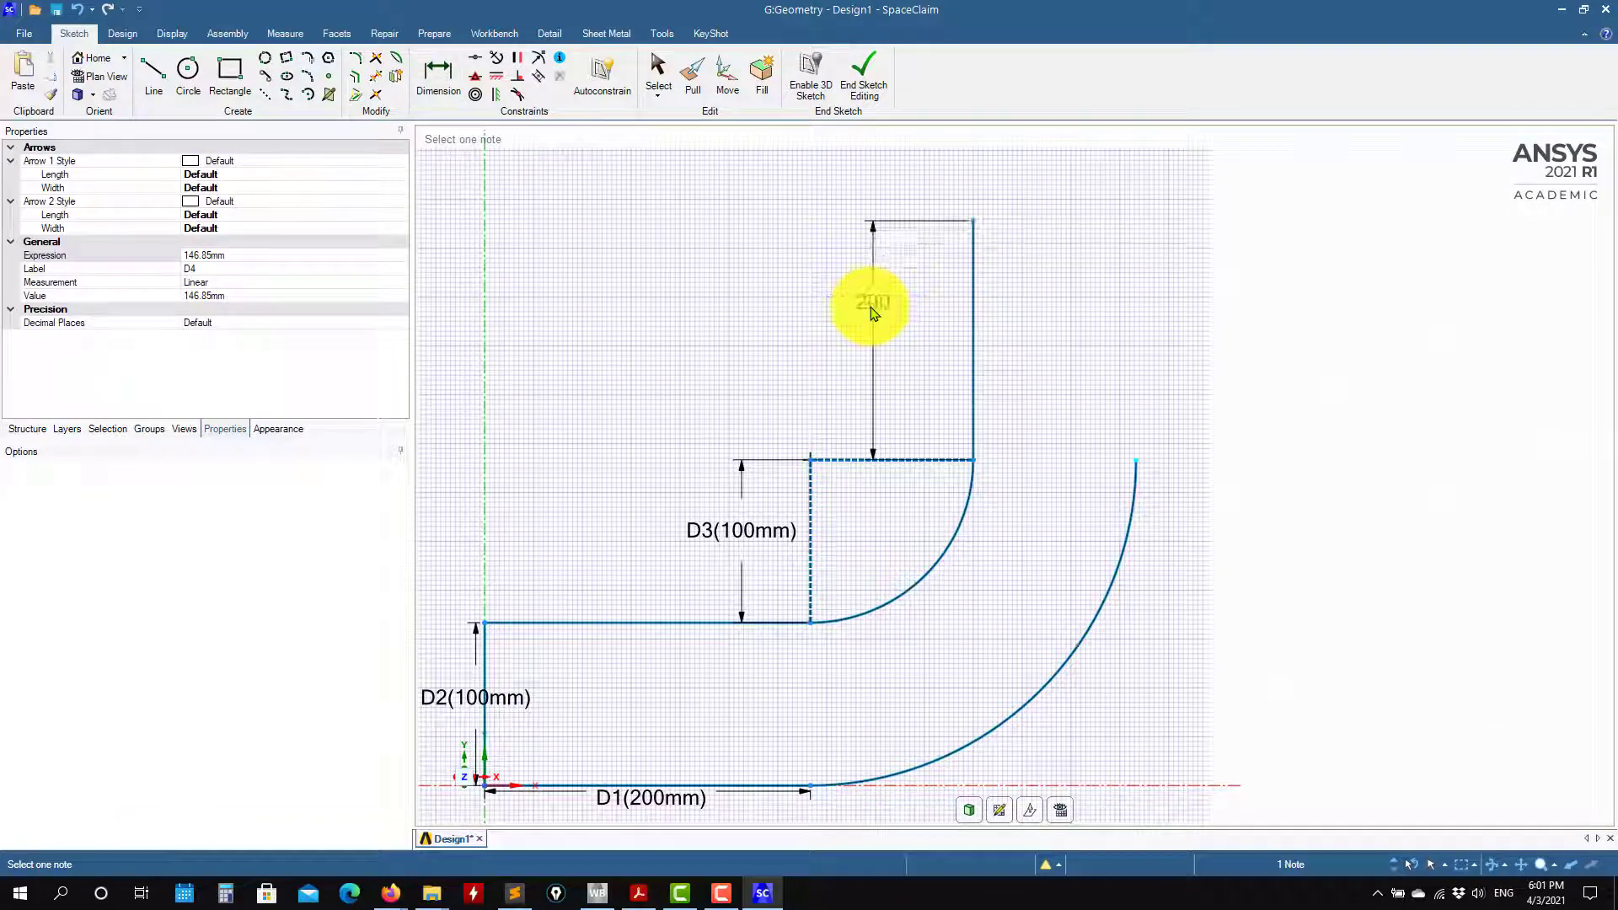
# Set the inner vertical leg's length to 200 mm.
pyautogui.write('200')
pyautogui.press('Return')
pyautogui.scroll(-2, 1096, 324)
pyautogui.scroll(1, 1184, 354)
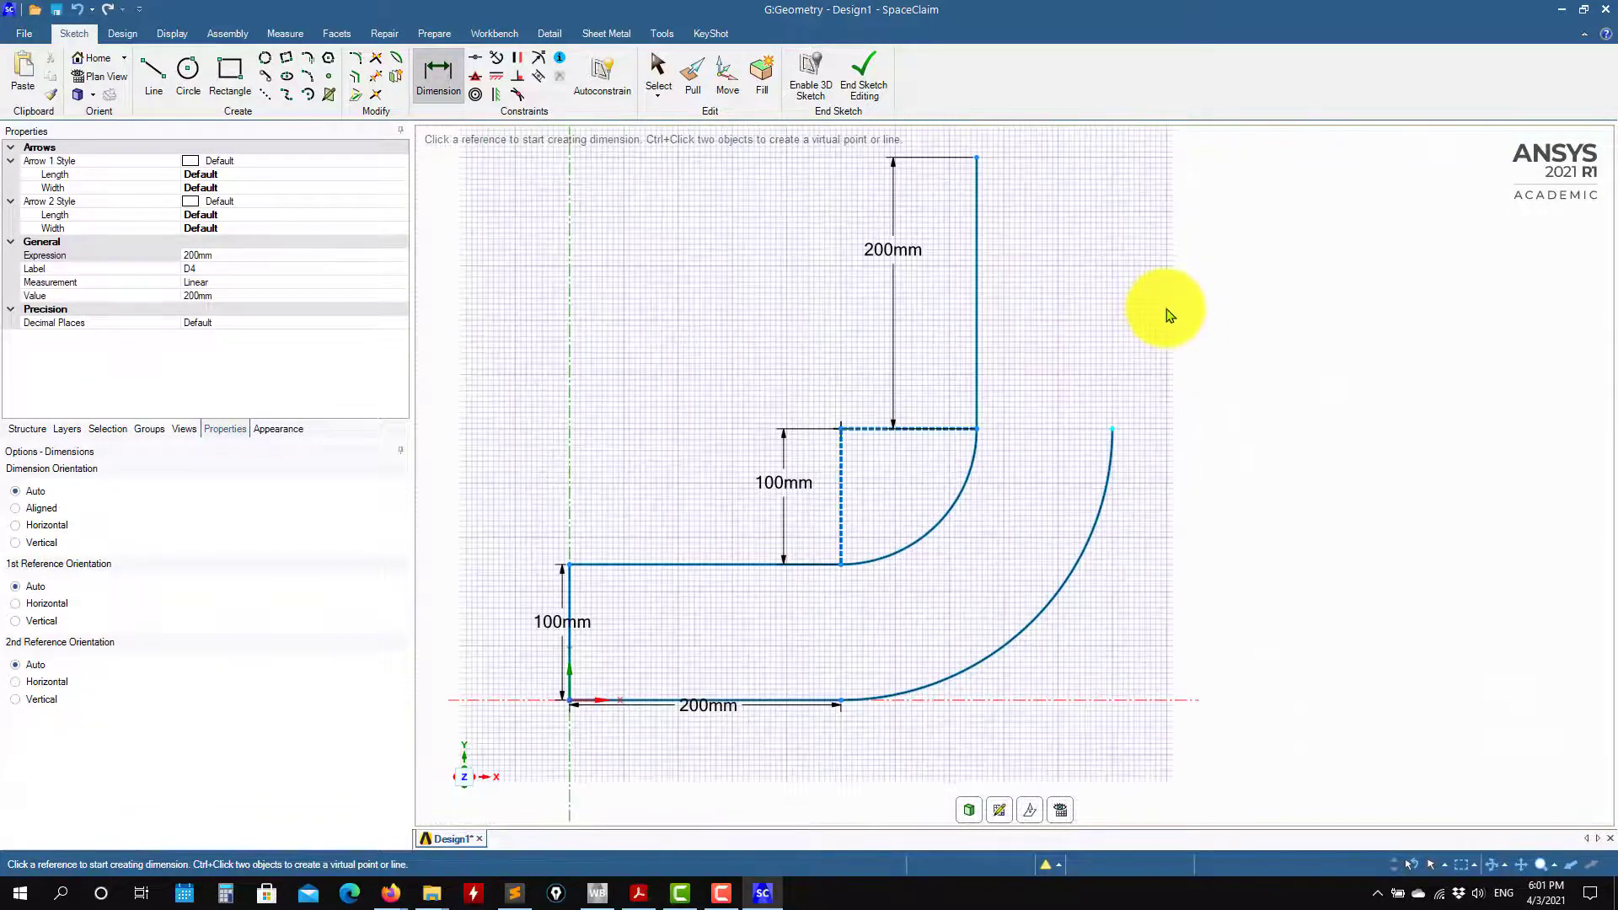
pyautogui.keyDown('shift'); pyautogui.moveTo(1128, 338); pyautogui.dragTo(1052, 375, button='middle'); pyautogui.keyUp('shift')
# Close the outline with a 200 mm outer leg and 100 mm top line, then return to 3D.
pyautogui.click(162, 84)
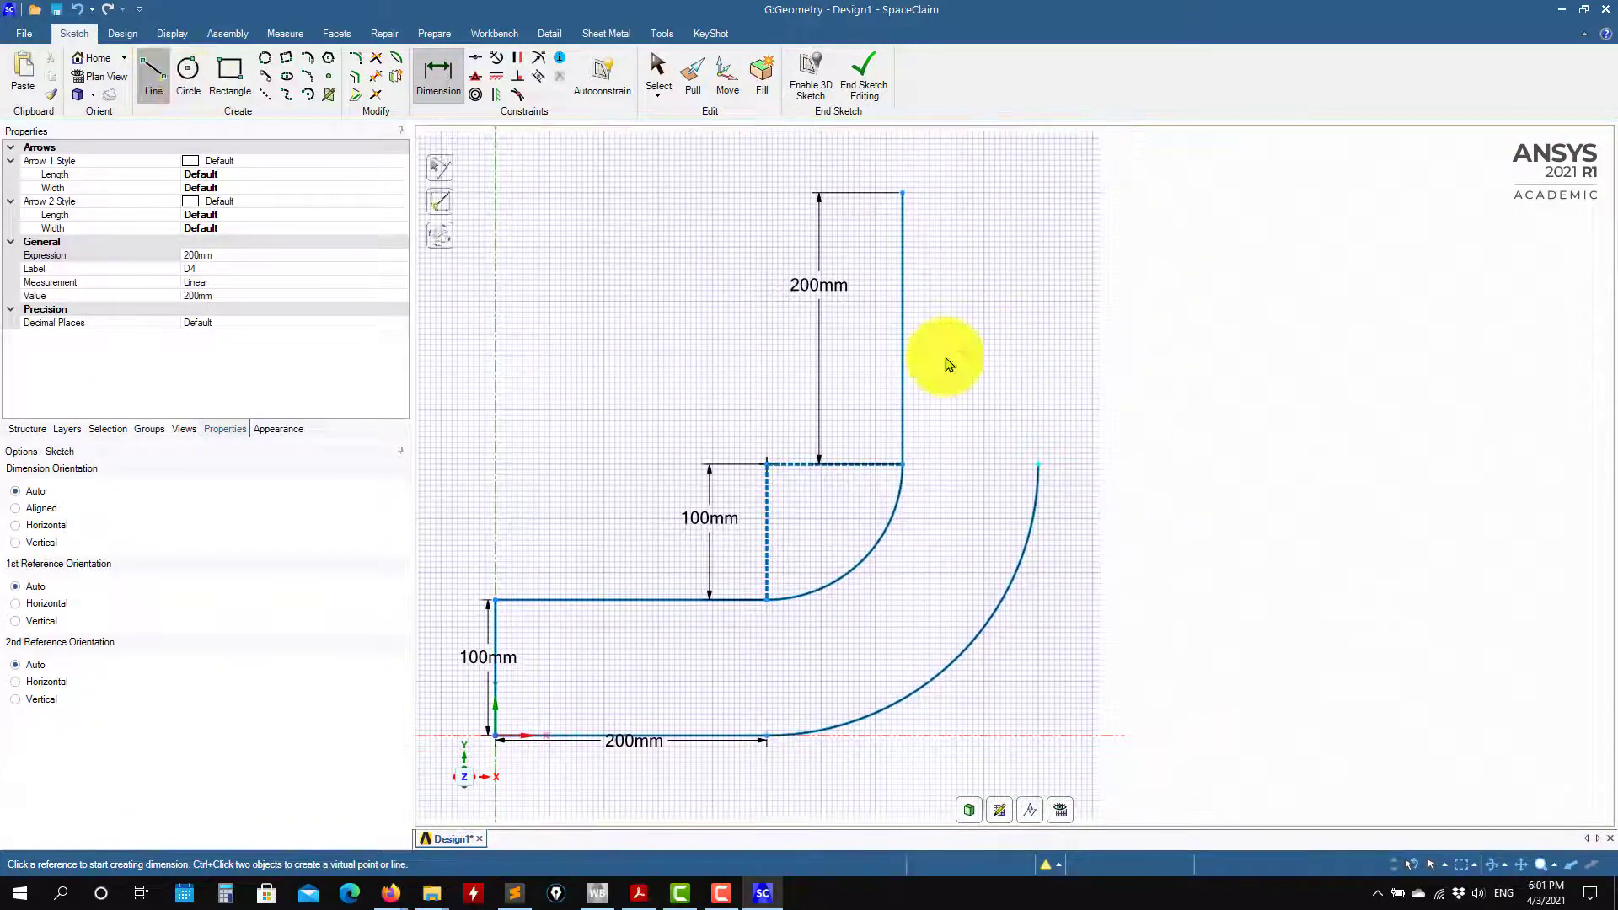
pyautogui.click(1038, 465)
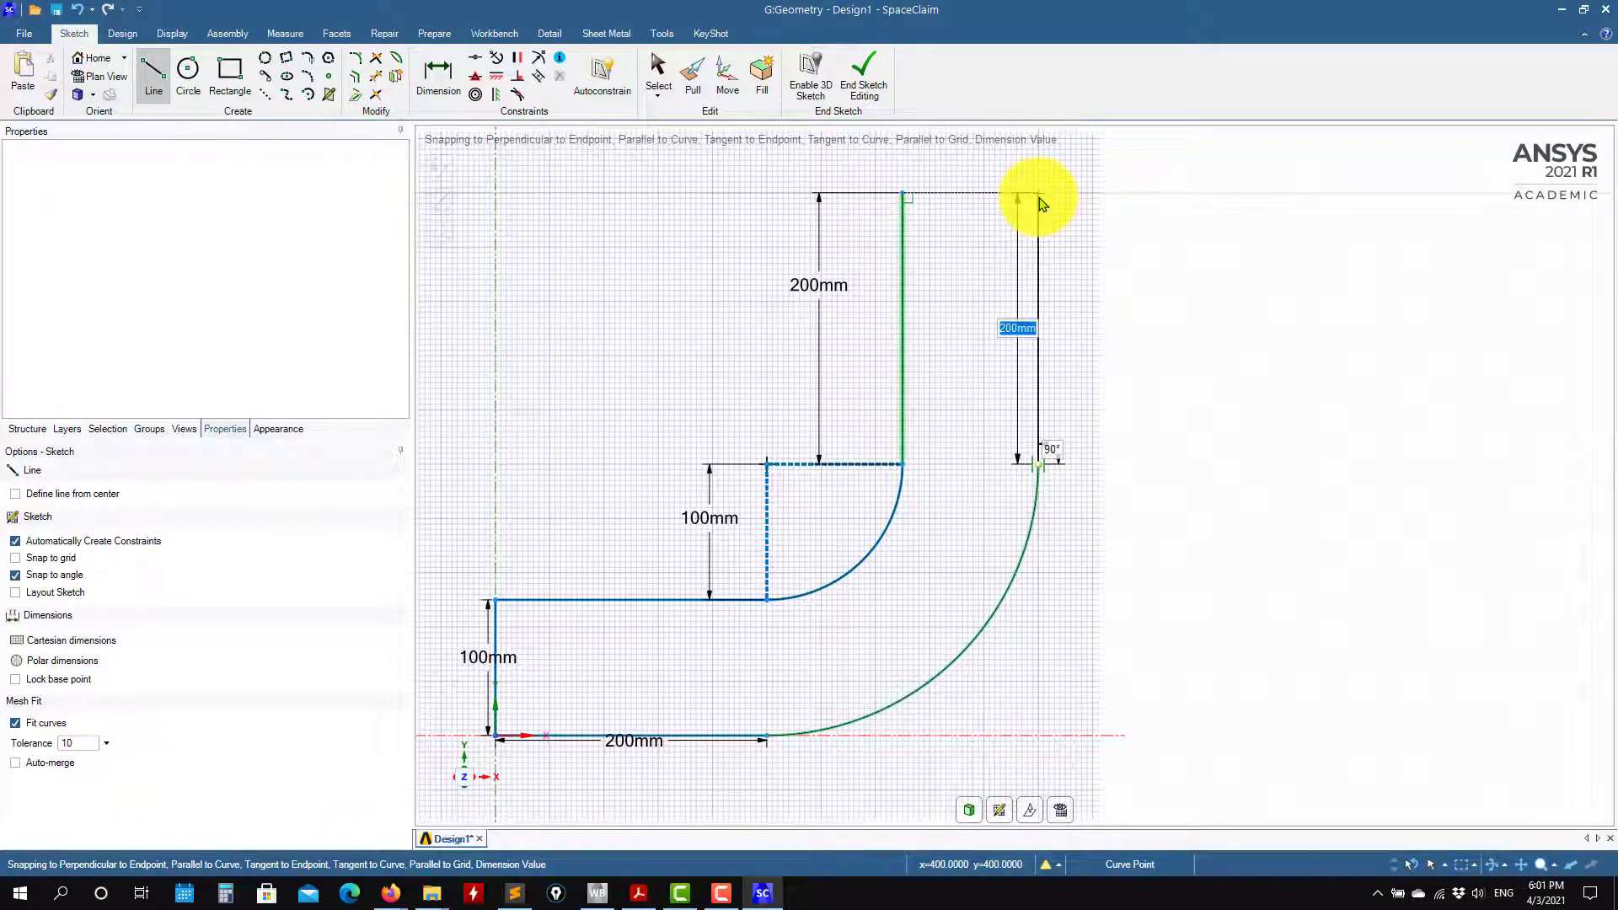
pyautogui.click(1039, 193)
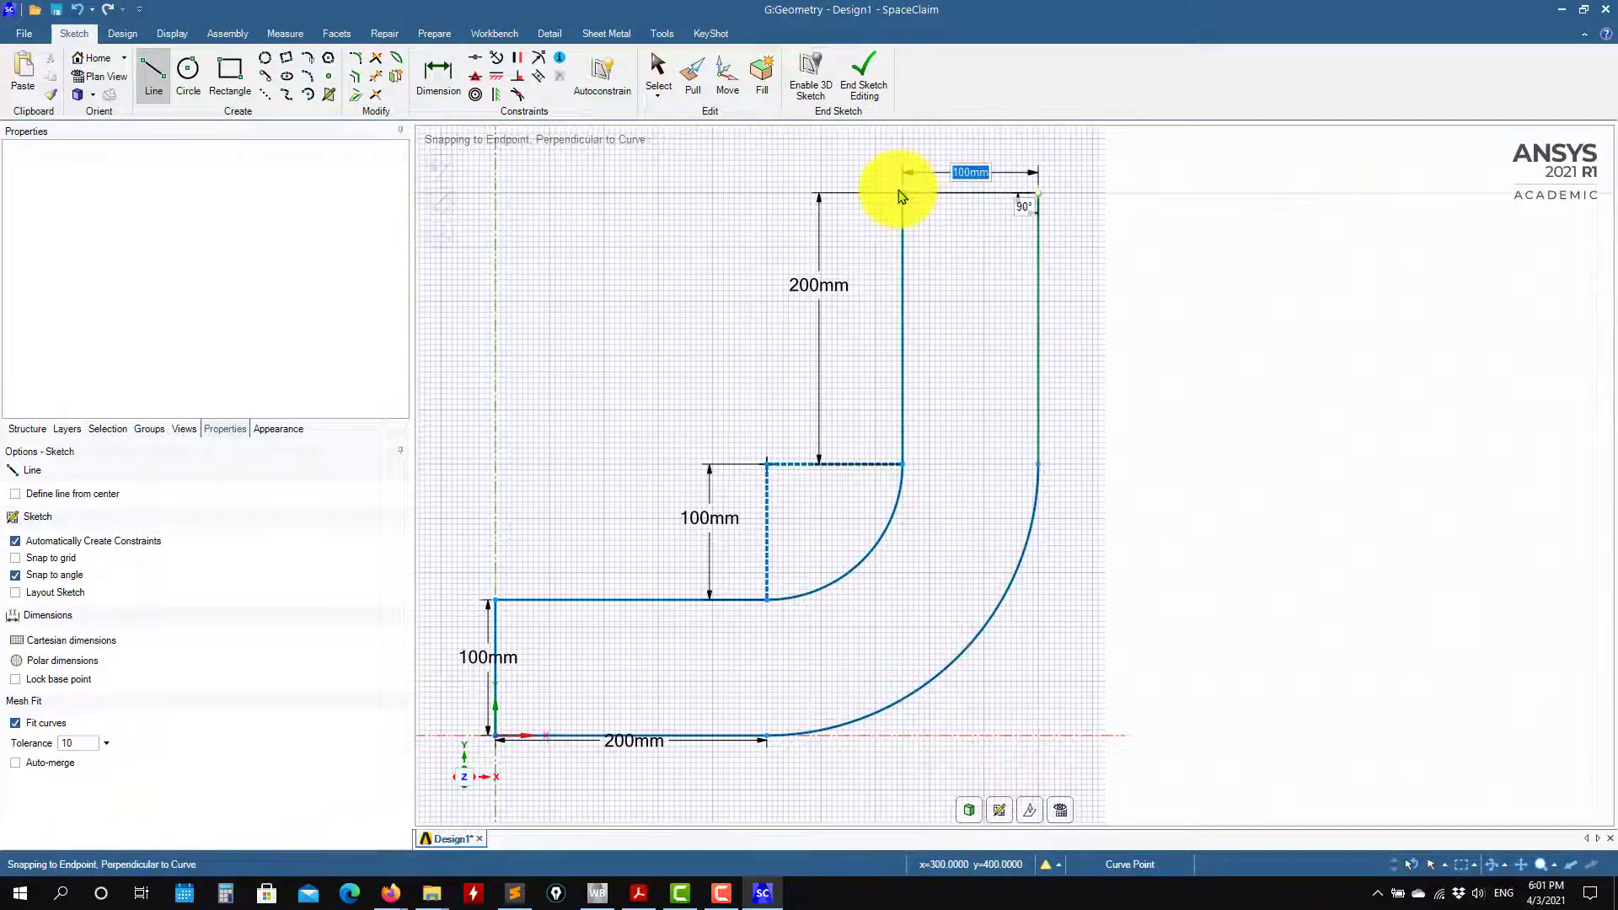
pyautogui.click(901, 192)
pyautogui.press('Escape')
pyautogui.scroll(-3, 1176, 447)
pyautogui.scroll(2, 1178, 460)
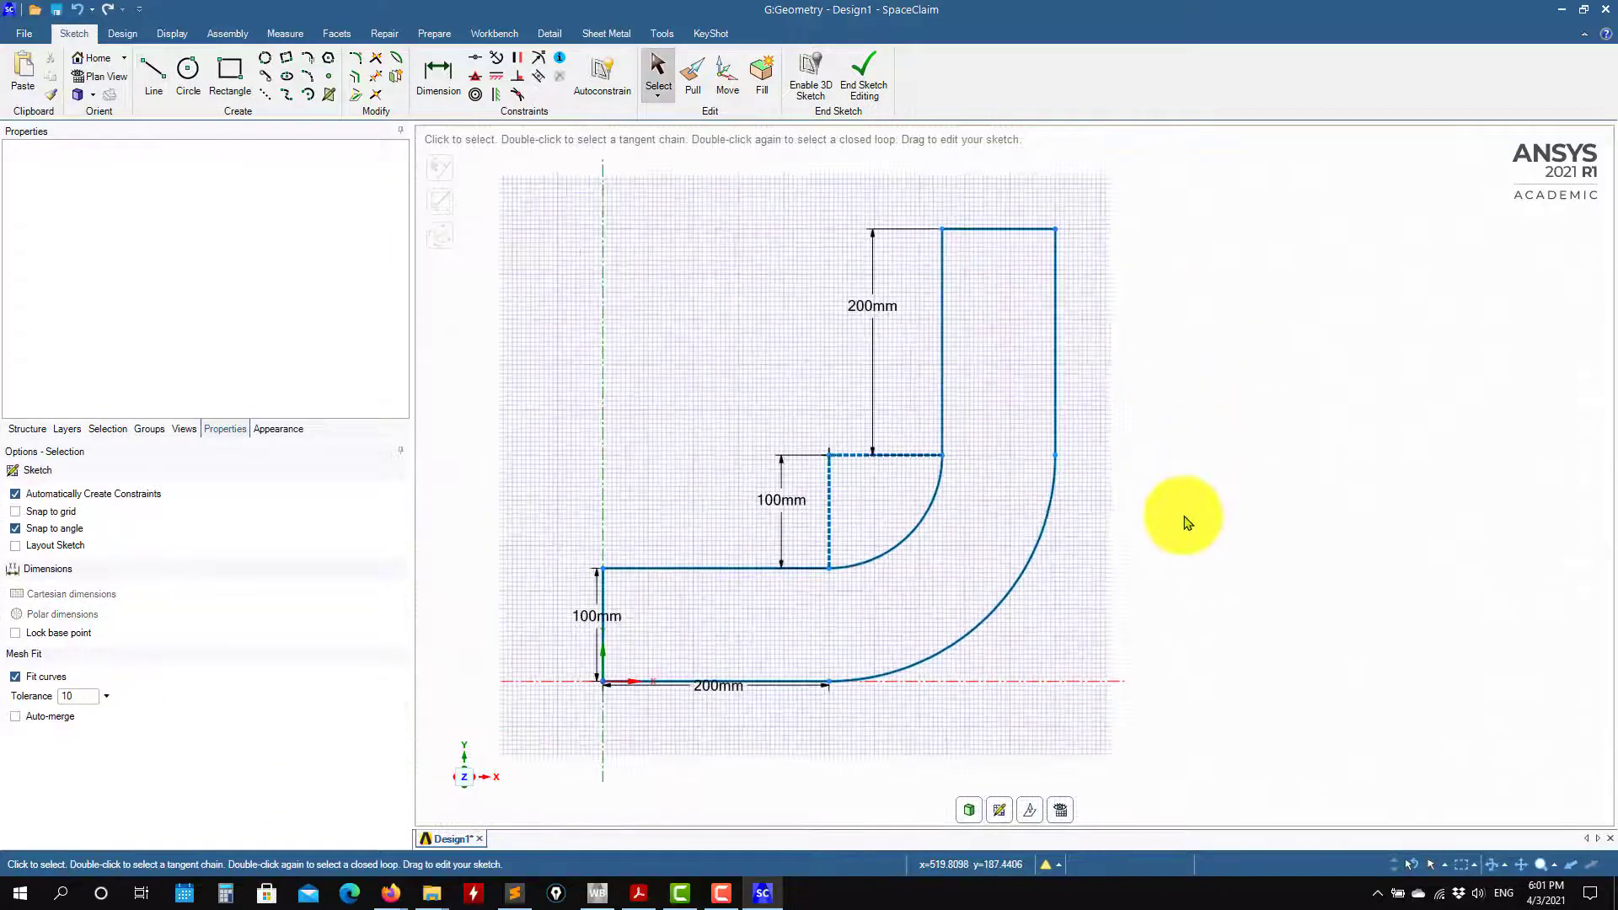
pyautogui.click(970, 813)
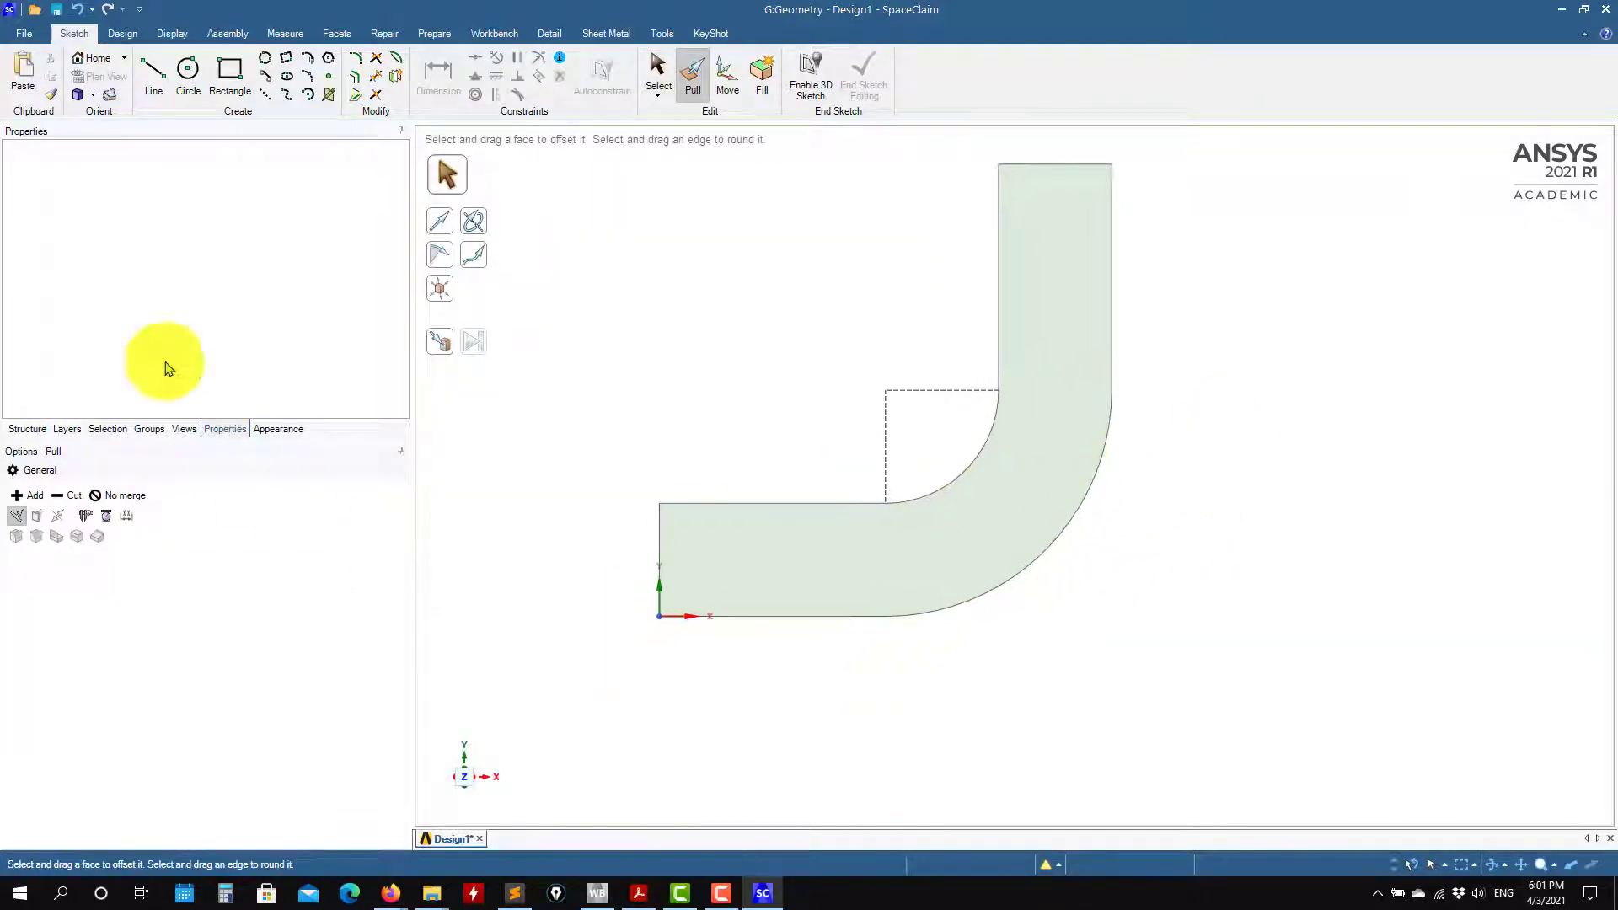
# Hide the construction curves in the Structure tree, orbit to view the elbow surface at an angle, and deselect.
pyautogui.click(28, 429)
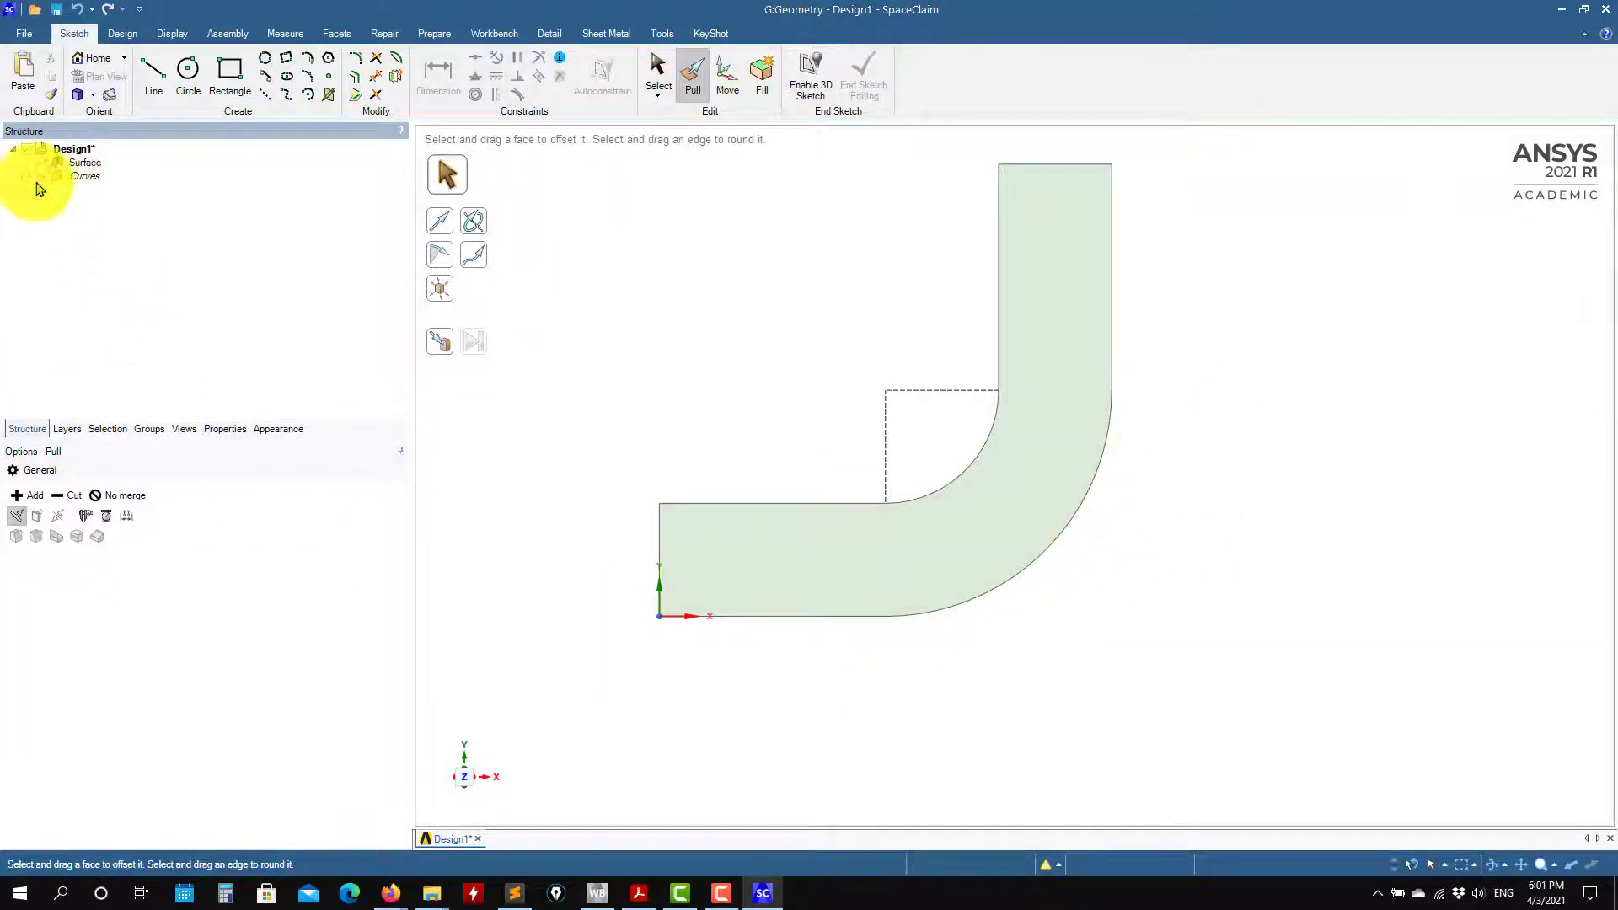
pyautogui.click(43, 177)
pyautogui.keyDown('shift'); pyautogui.moveTo(899, 482); pyautogui.dragTo(907, 521, button='middle'); pyautogui.keyUp('shift')
pyautogui.click(907, 521)
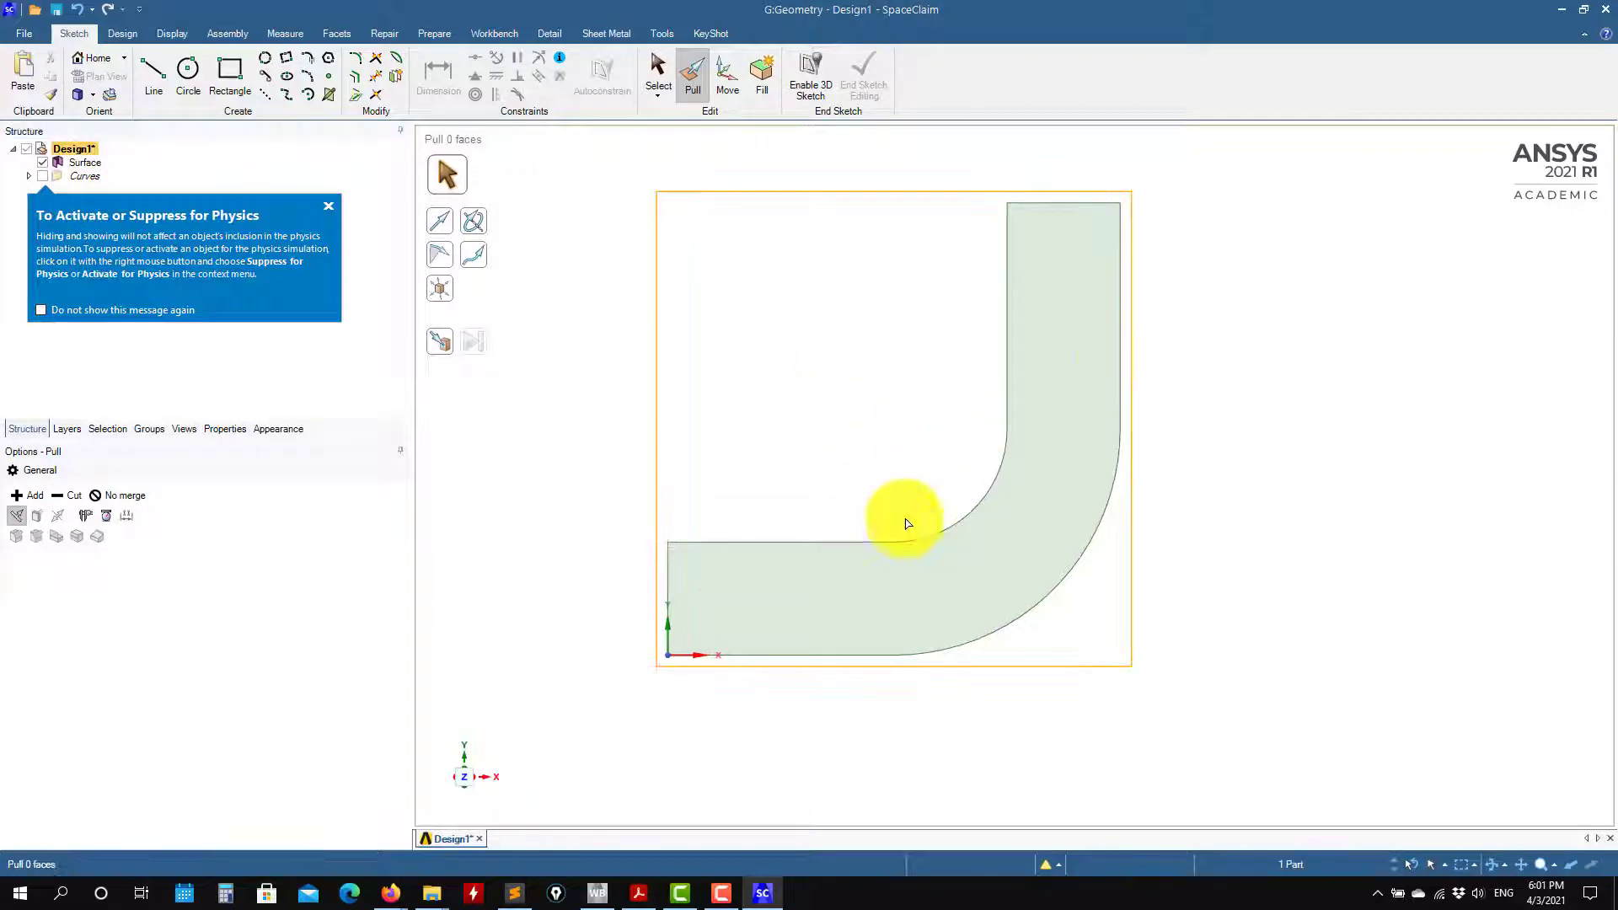
pyautogui.moveTo(1163, 559); pyautogui.dragTo(1163, 595, button='middle')
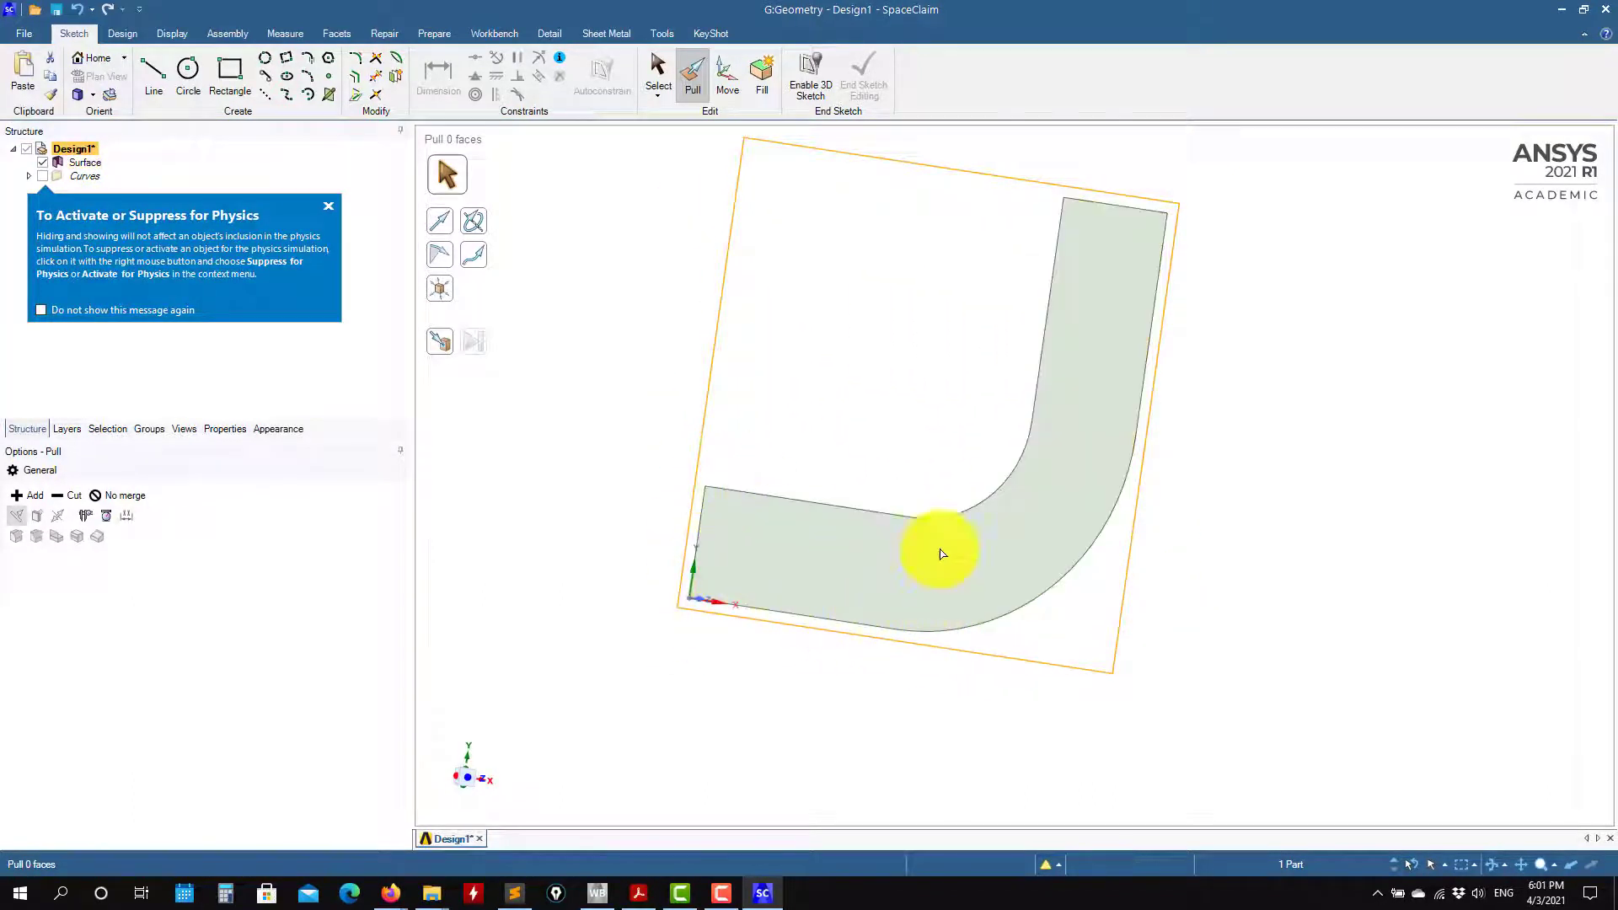
pyautogui.moveTo(1293, 452); pyautogui.dragTo(1087, 570, button='middle')
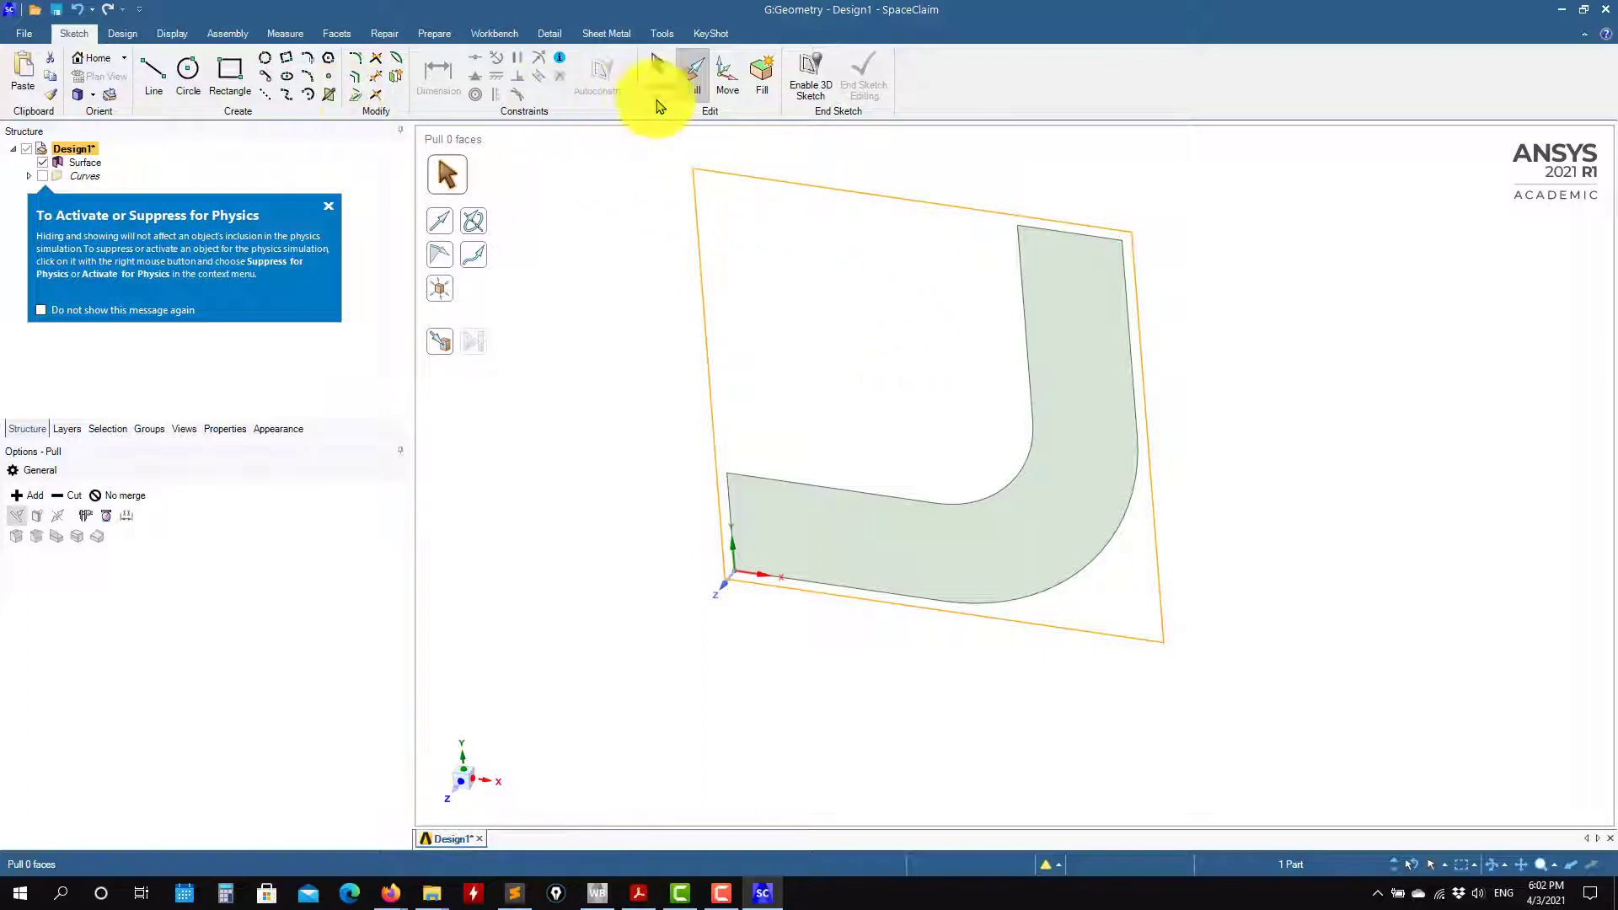
pyautogui.click(783, 271)
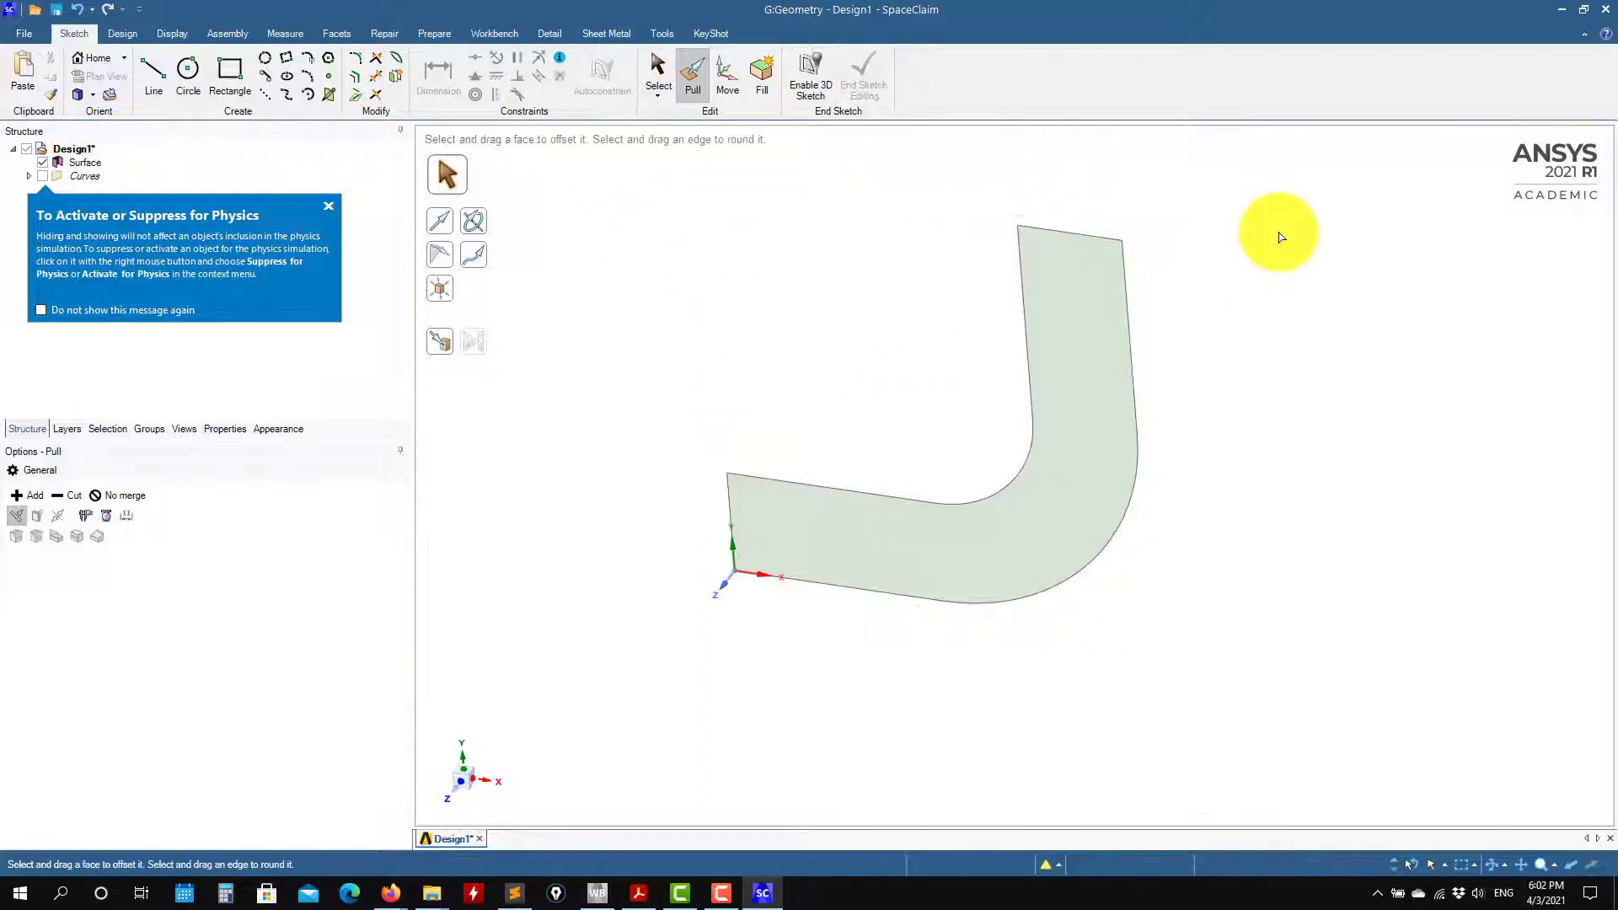
# Dismiss the physics tip, create trial planes at the surface's top-right corner, and delete one.
pyautogui.click(125, 34)
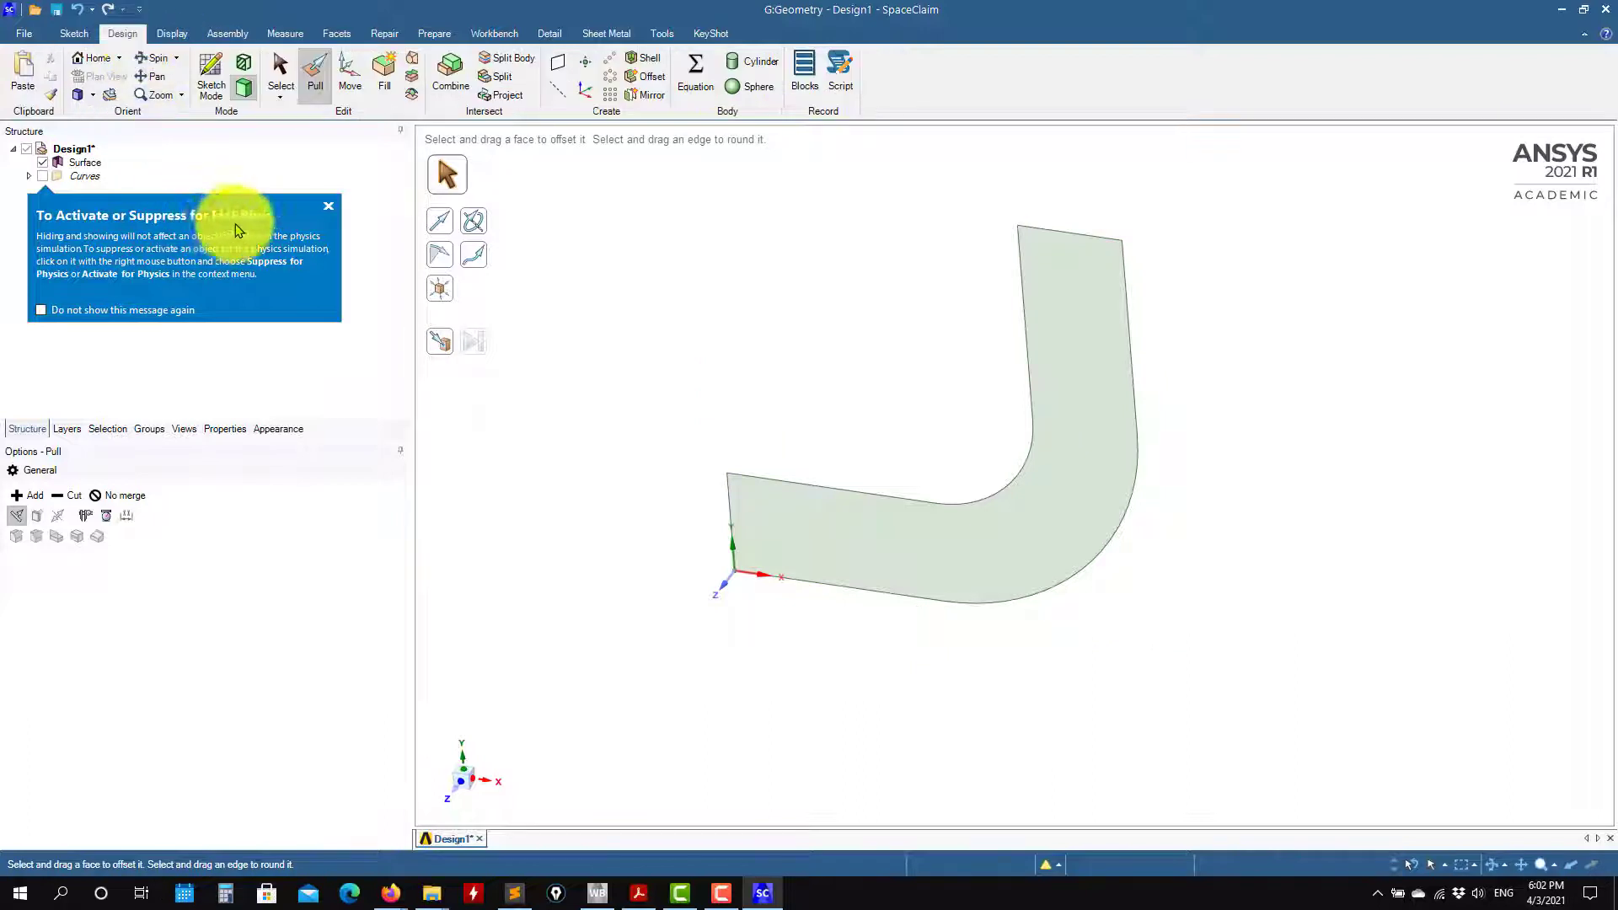
pyautogui.click(328, 206)
pyautogui.click(557, 61)
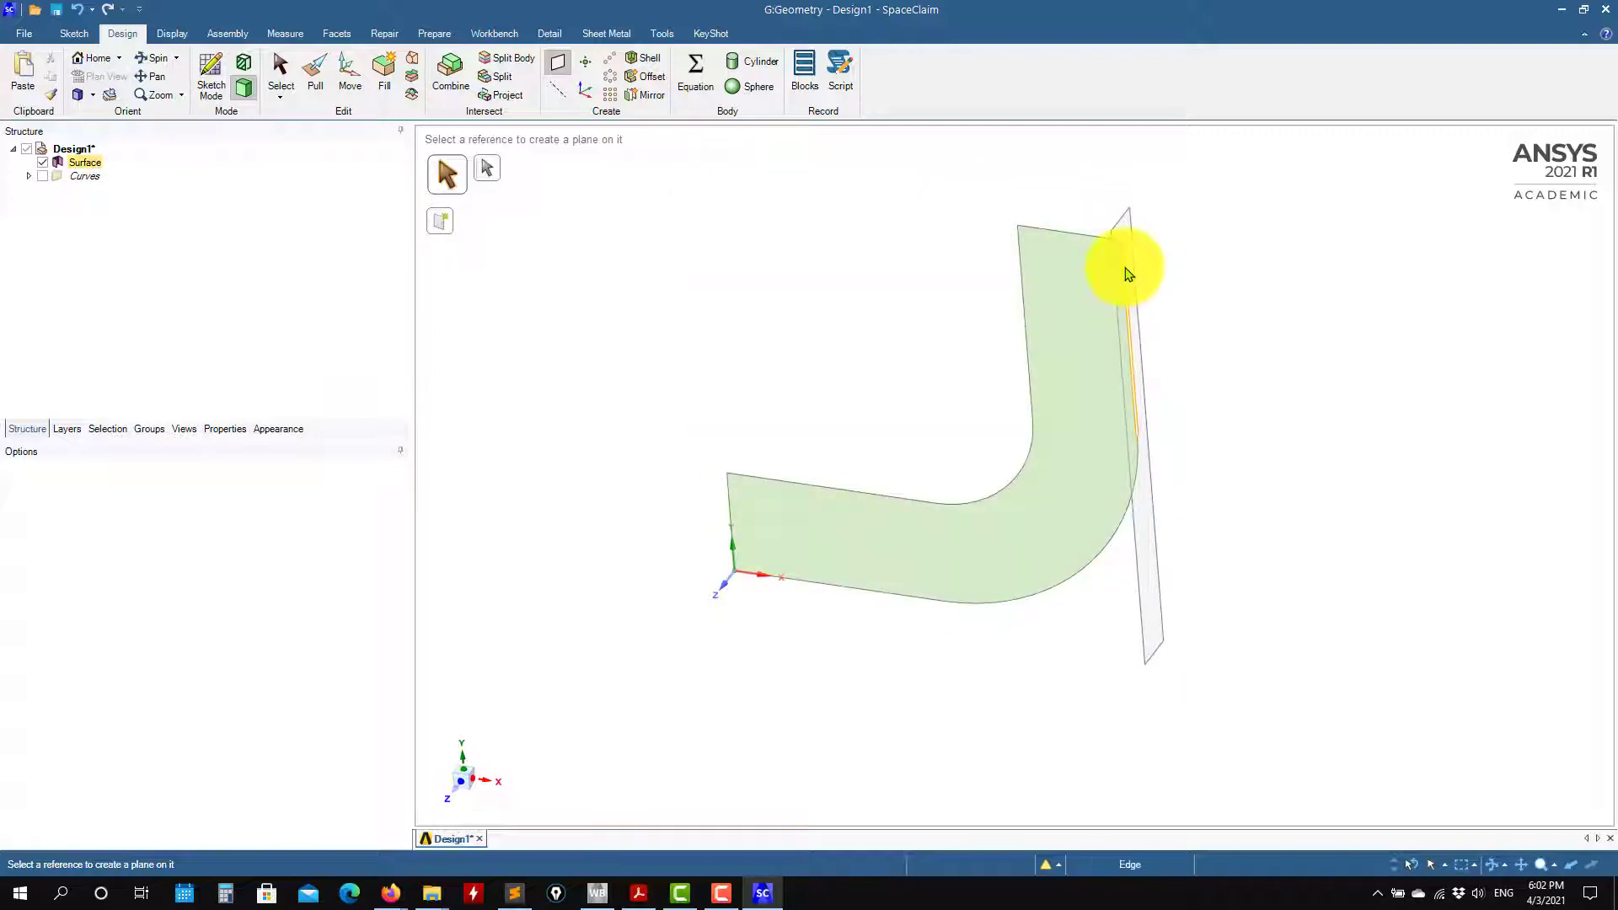
pyautogui.click(1130, 247)
pyautogui.click(1124, 241)
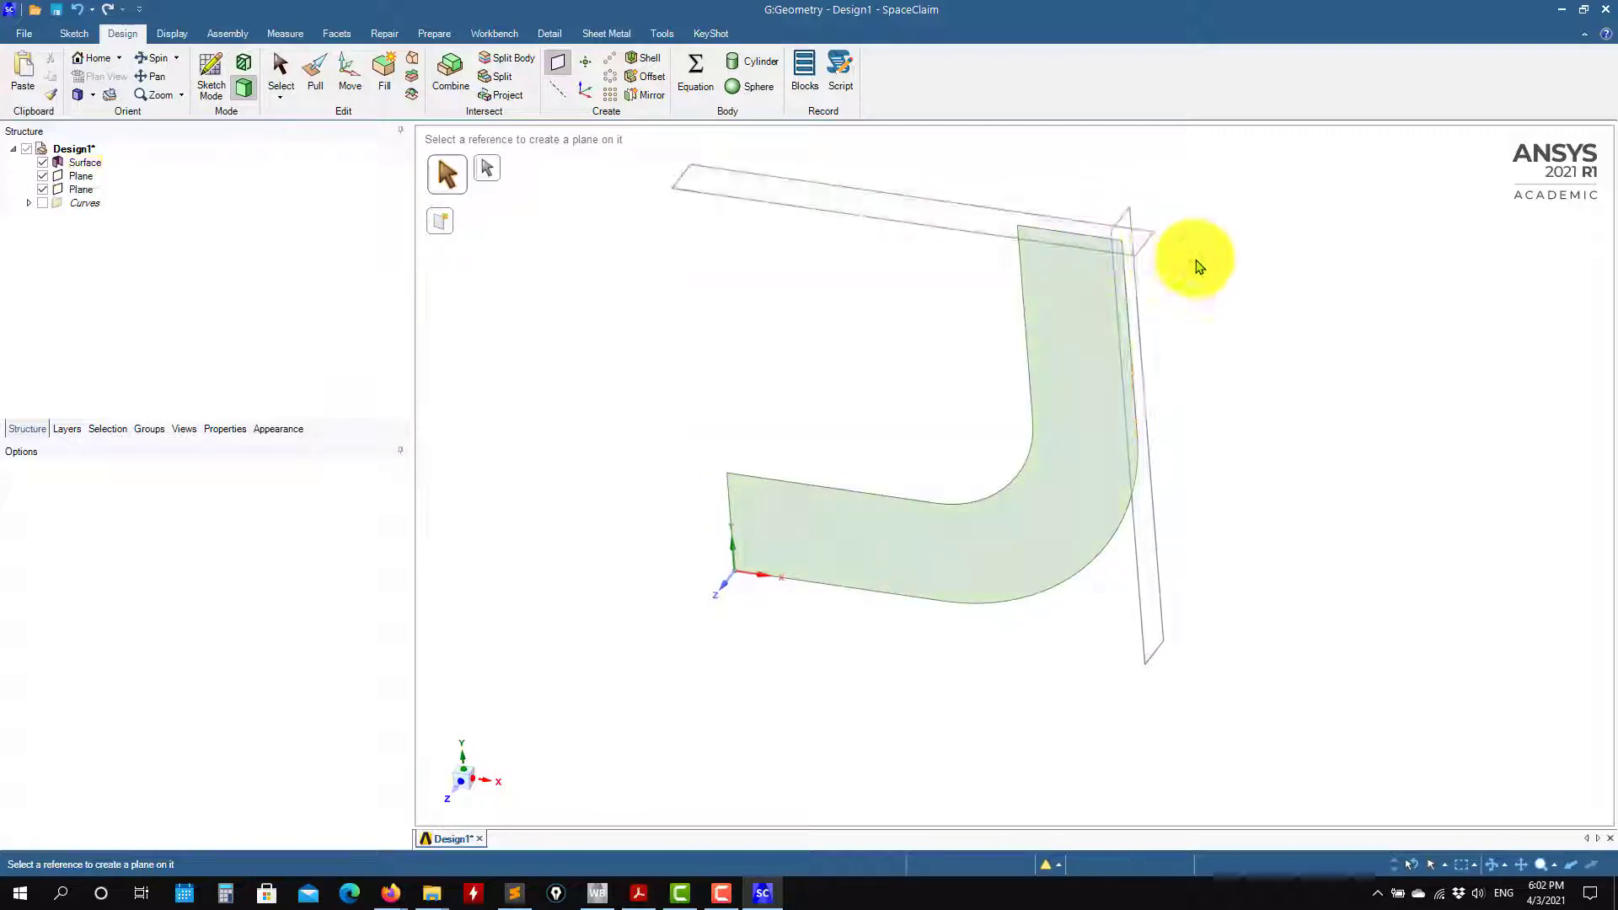
pyautogui.click(1125, 242)
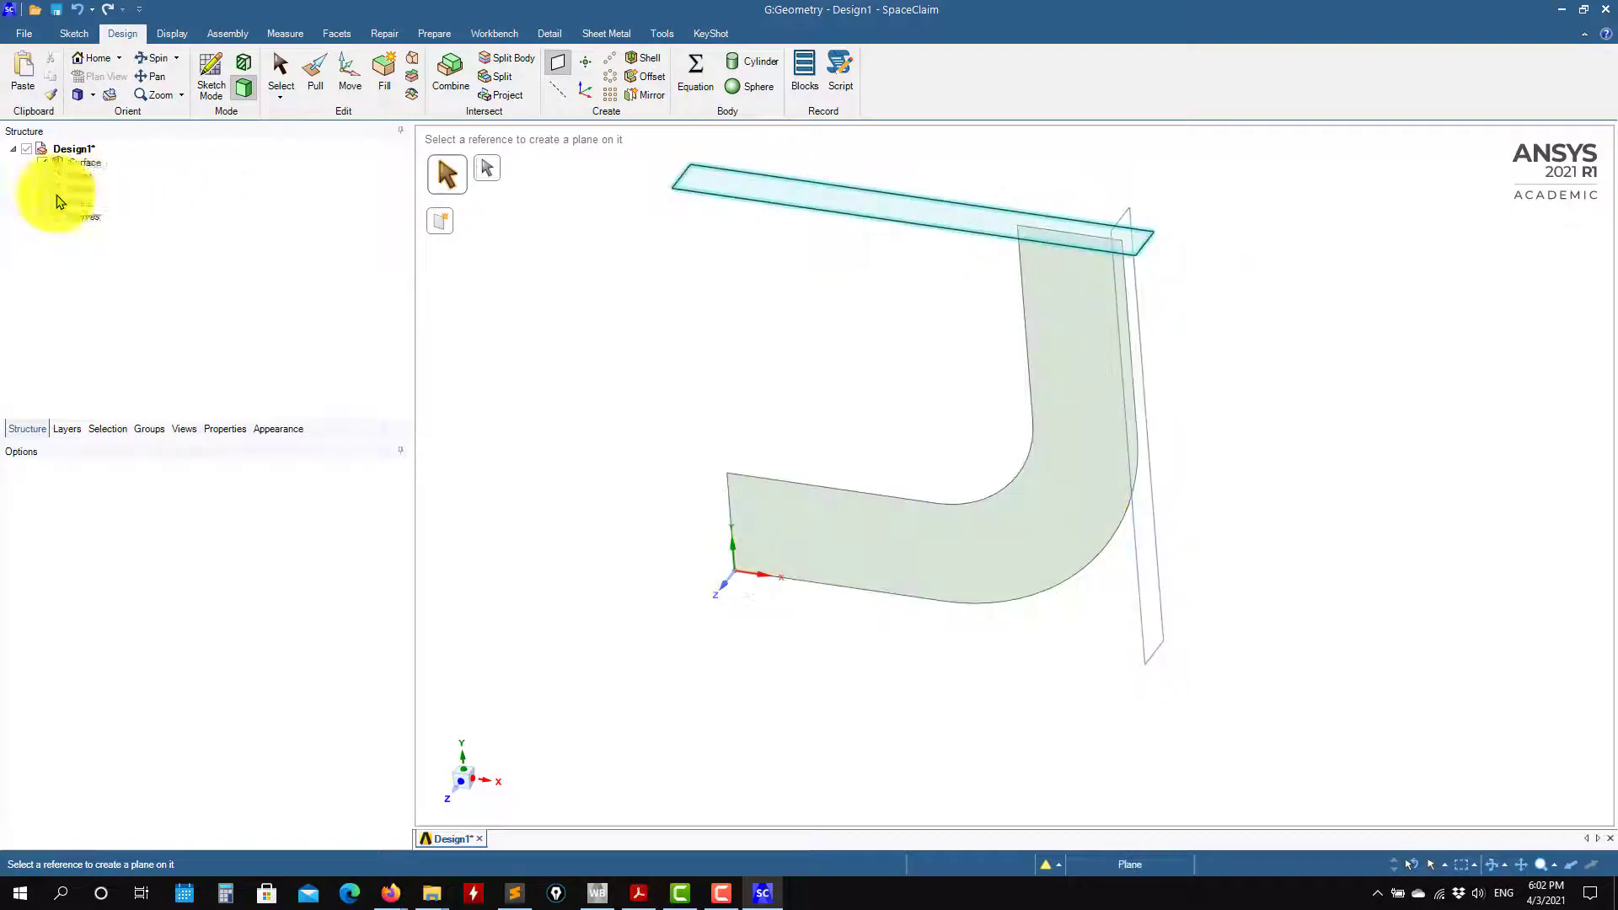
pyautogui.rightClick(93, 188)
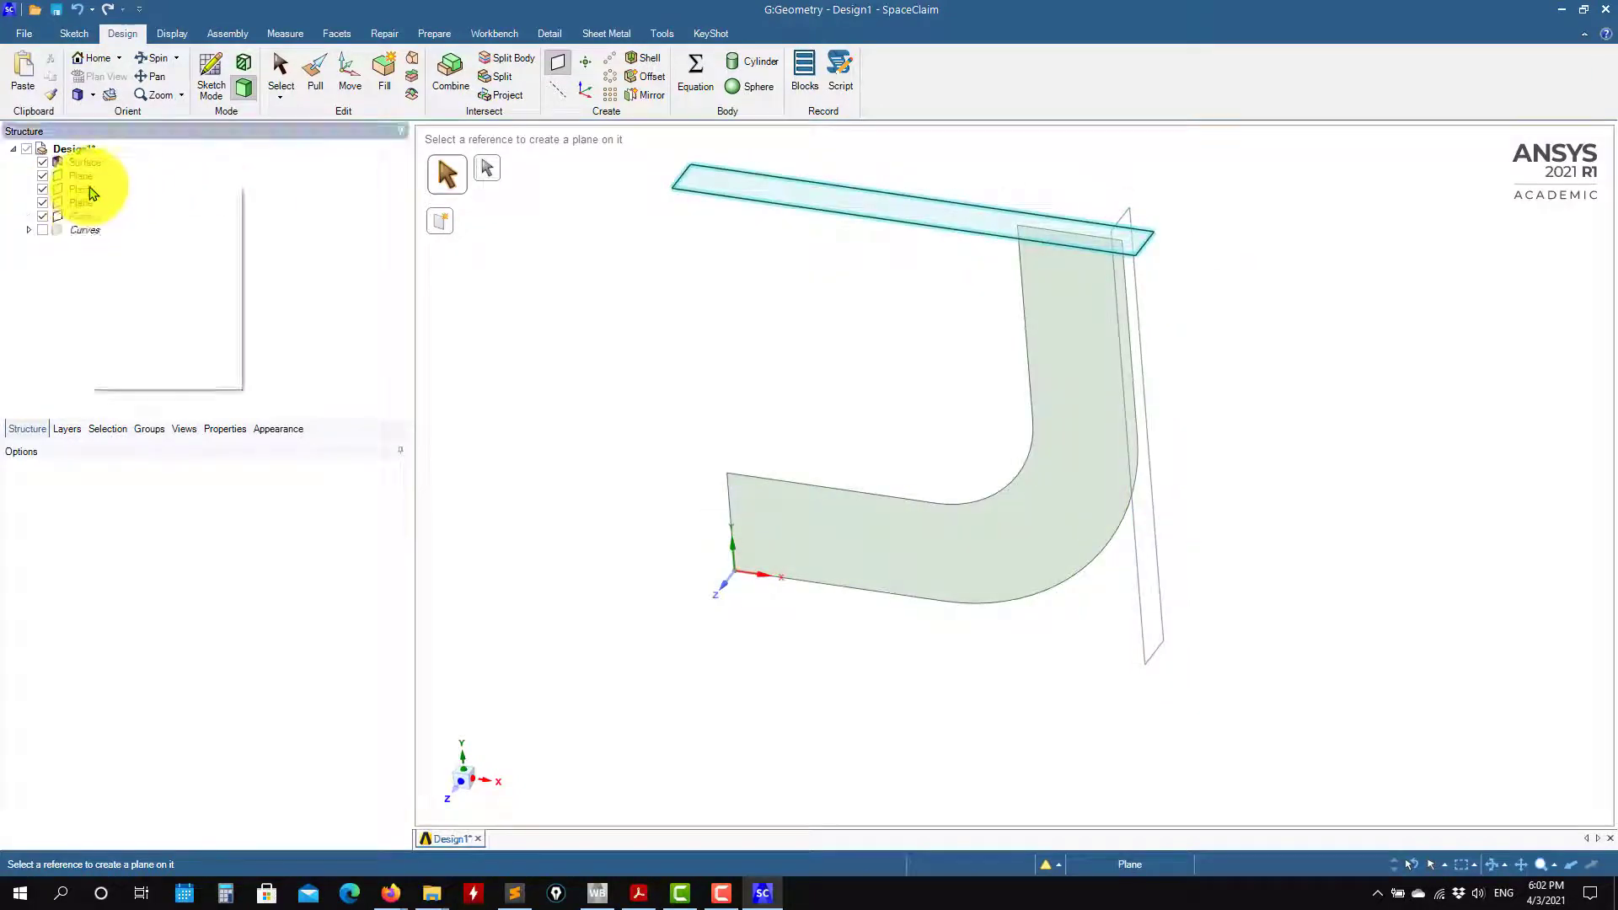
pyautogui.click(145, 280)
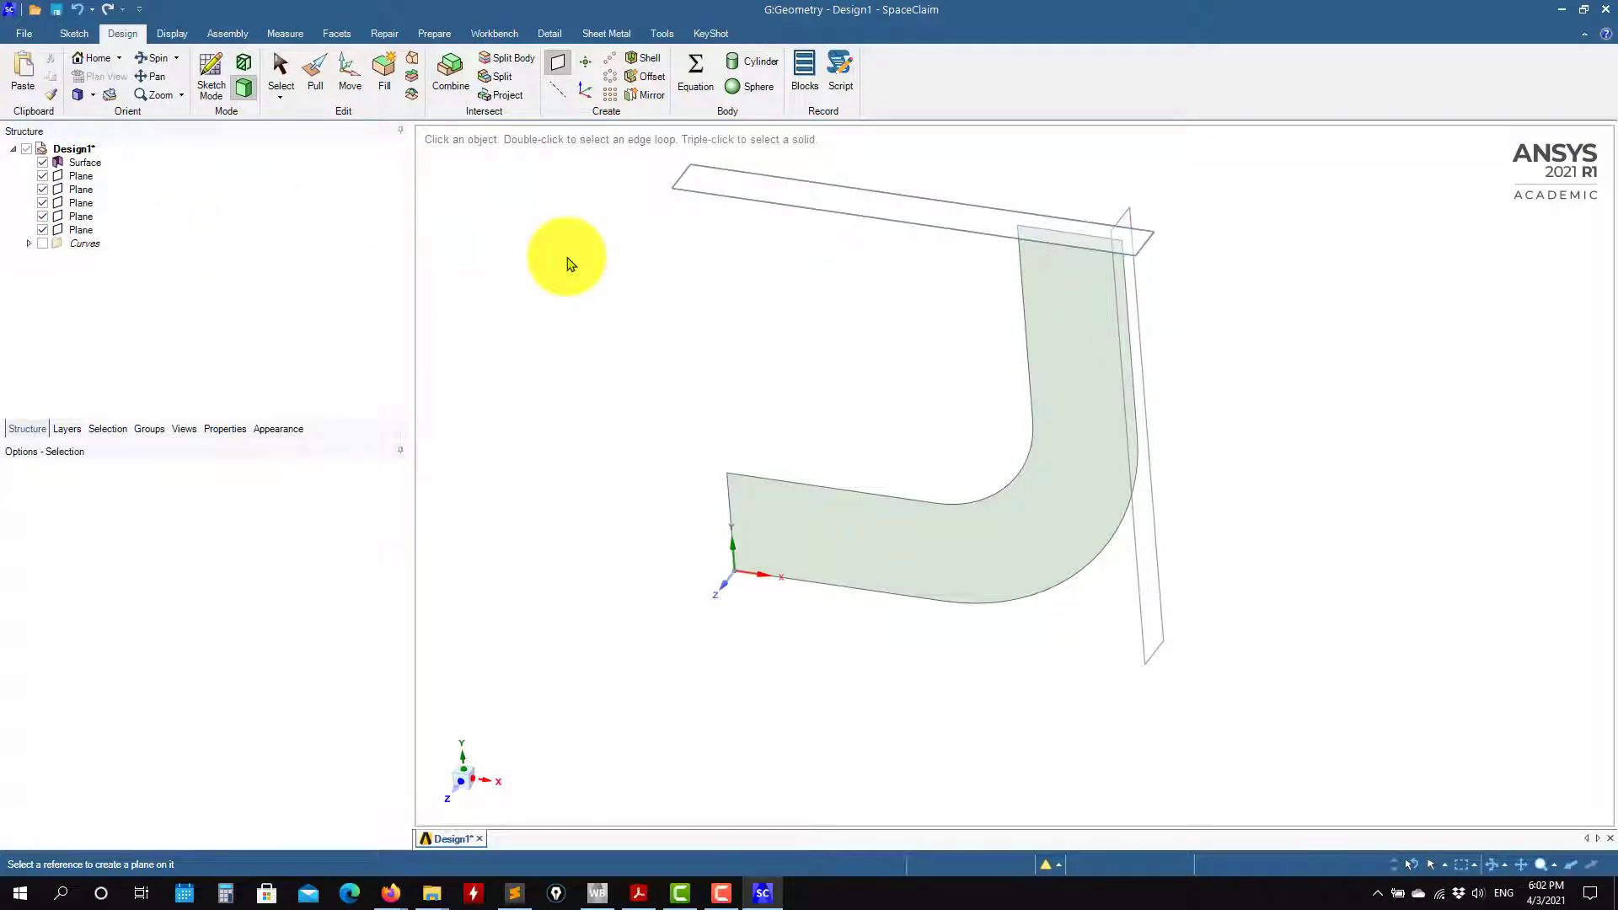
# Select all five remaining planes in the Structure tree and delete them.
pyautogui.press('Escape')
pyautogui.click(79, 226)
pyautogui.keyDown('shift'); pyautogui.click(84, 179); pyautogui.keyUp('shift')
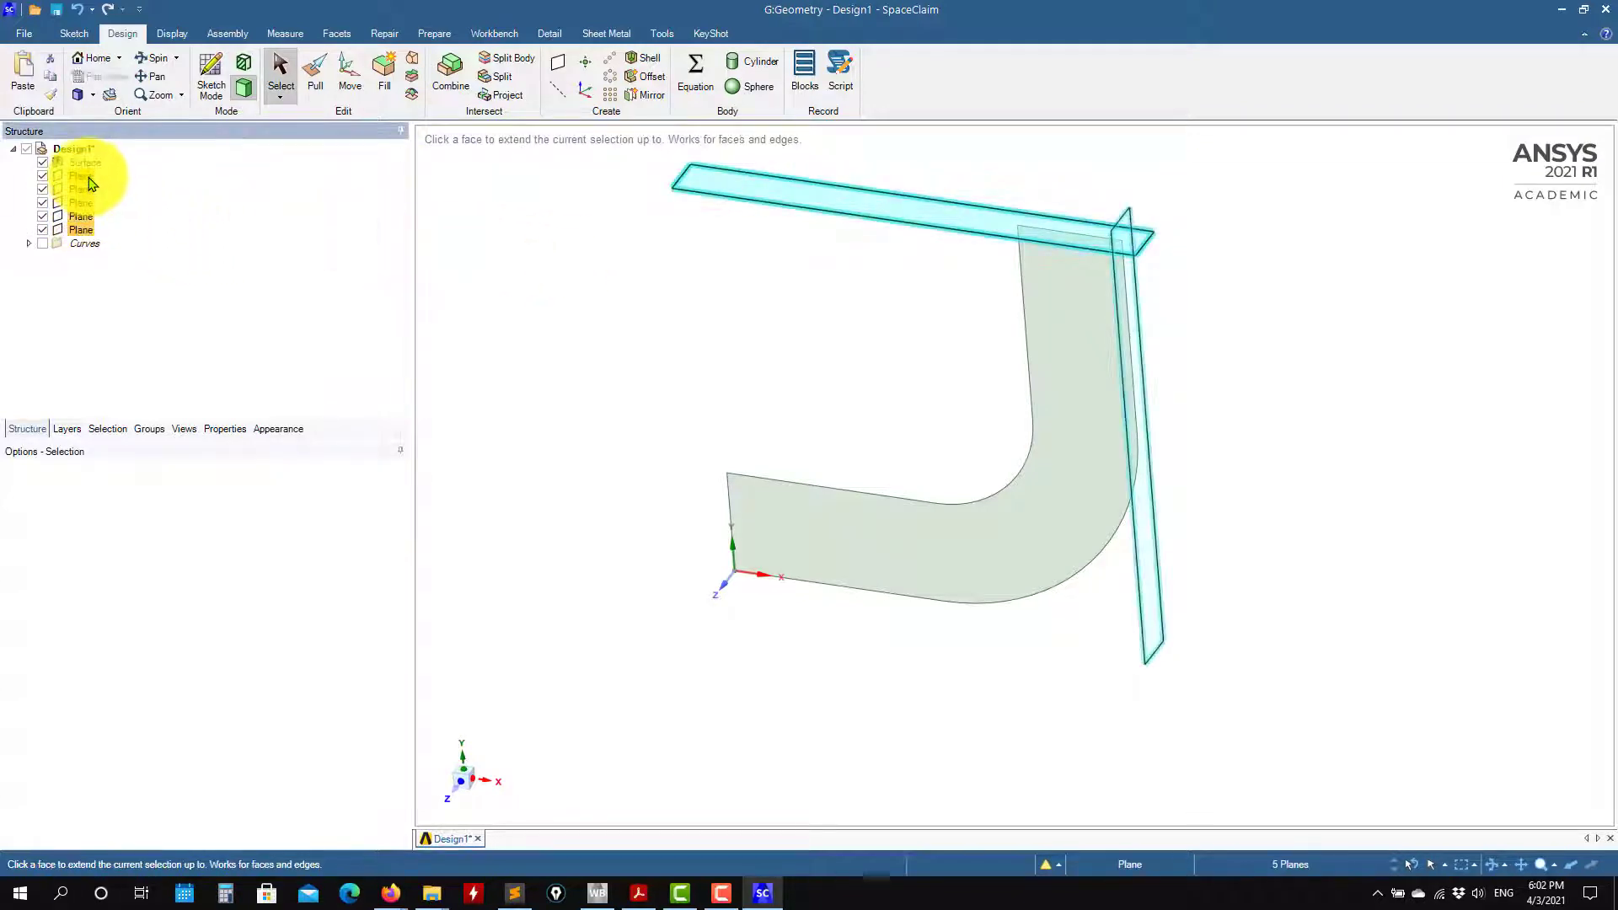
pyautogui.rightClick(91, 182)
pyautogui.click(135, 271)
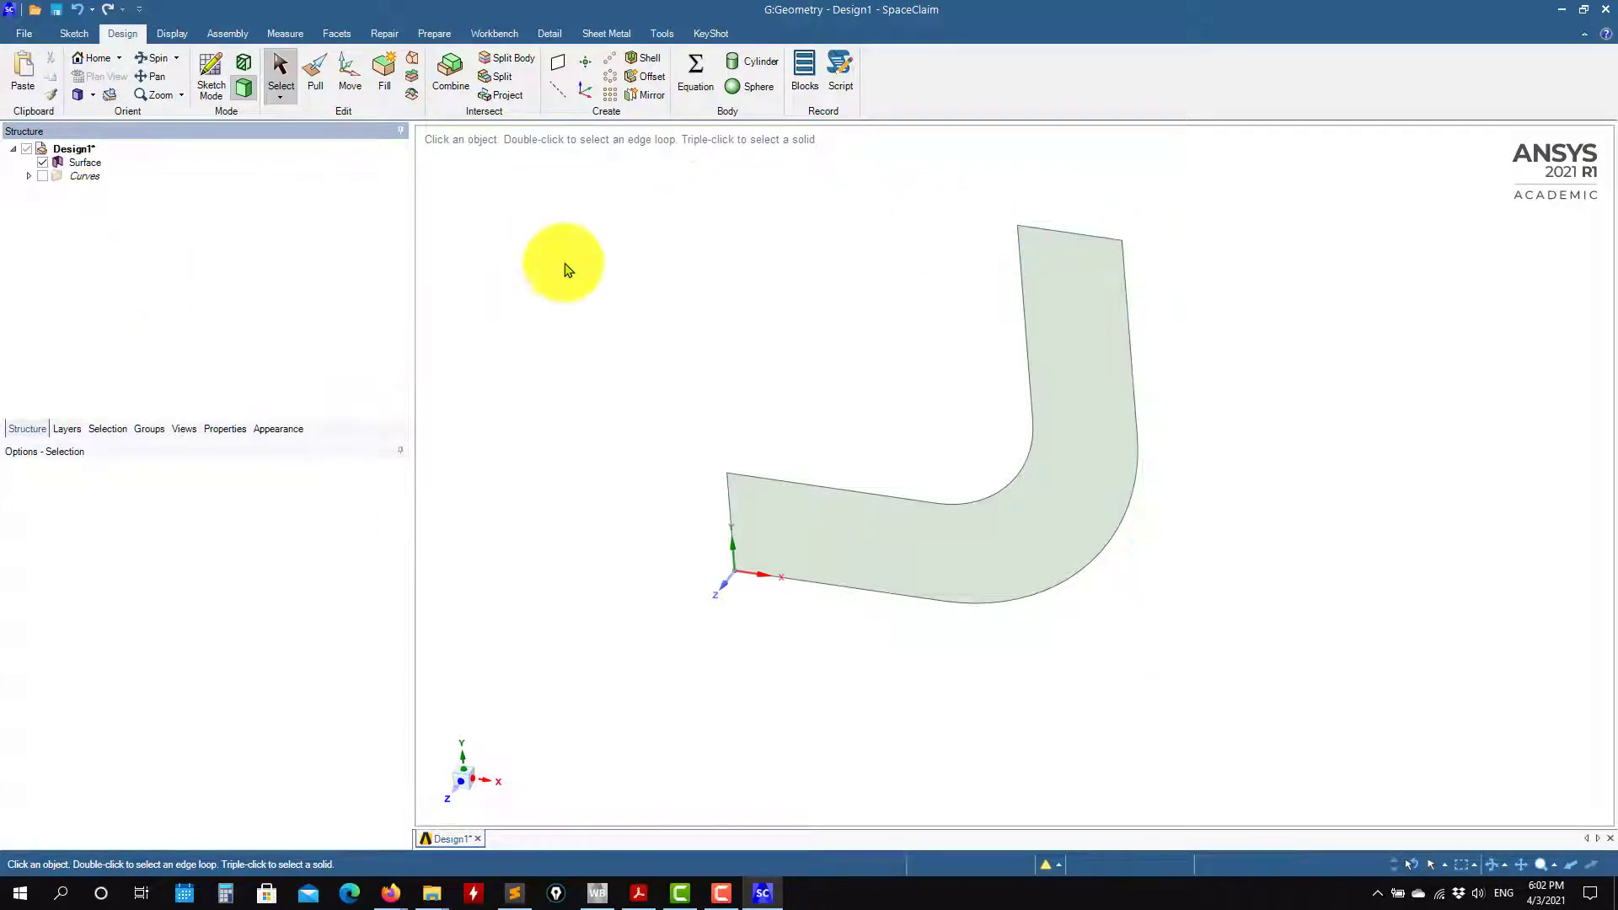
pyautogui.click(557, 62)
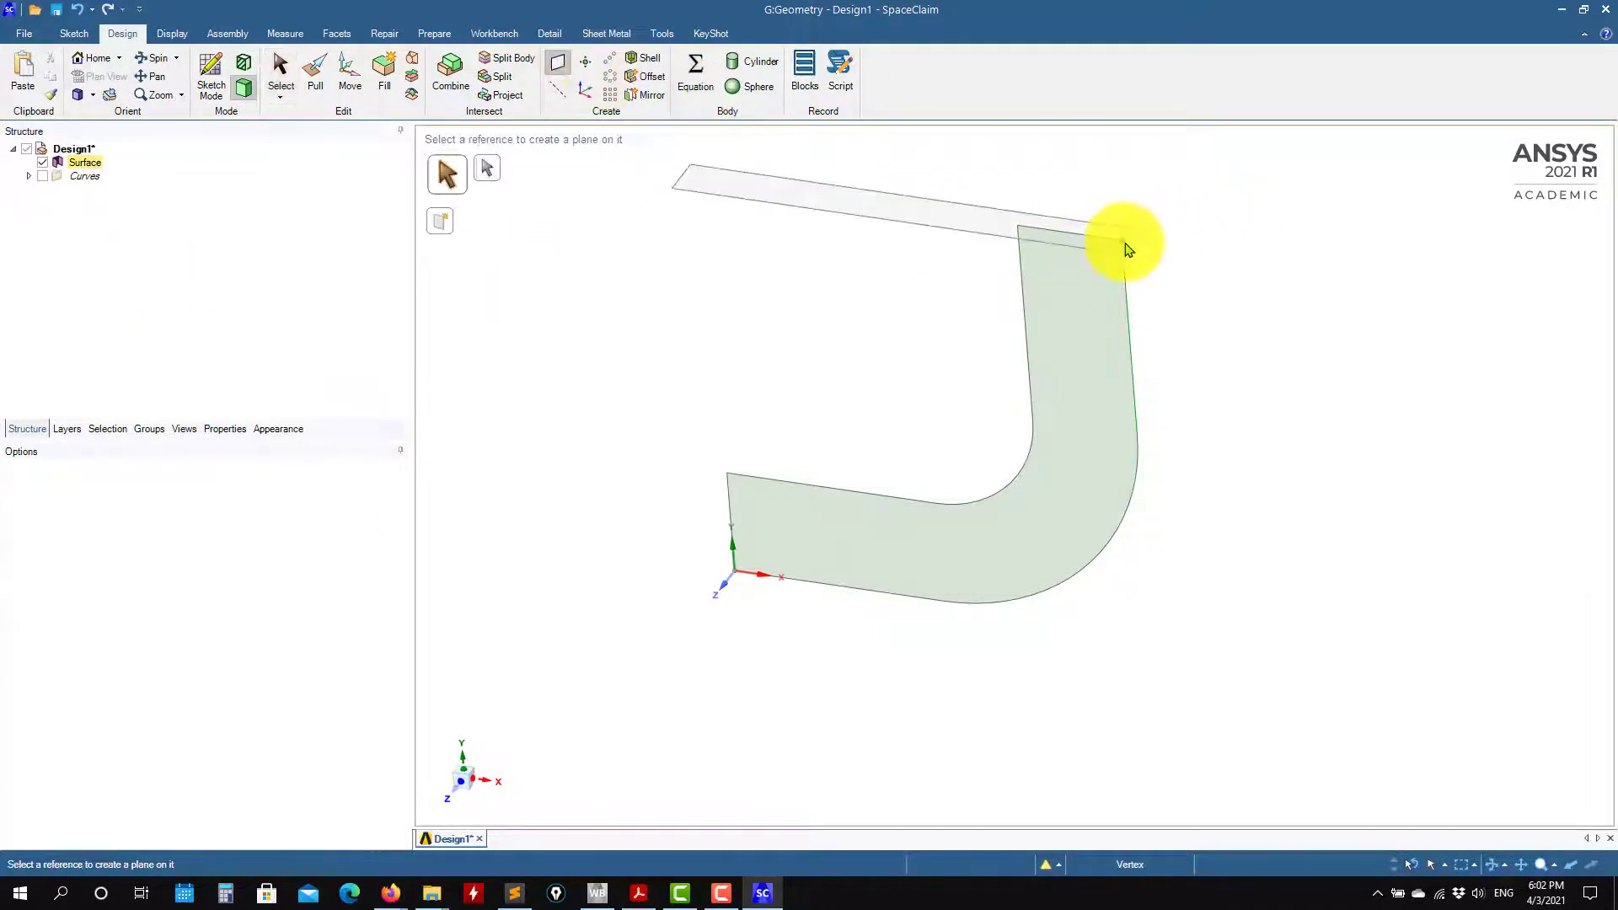
# Create a plane at the upright leg's top corner and sketch on it in plan view.
pyautogui.click(921, 227)
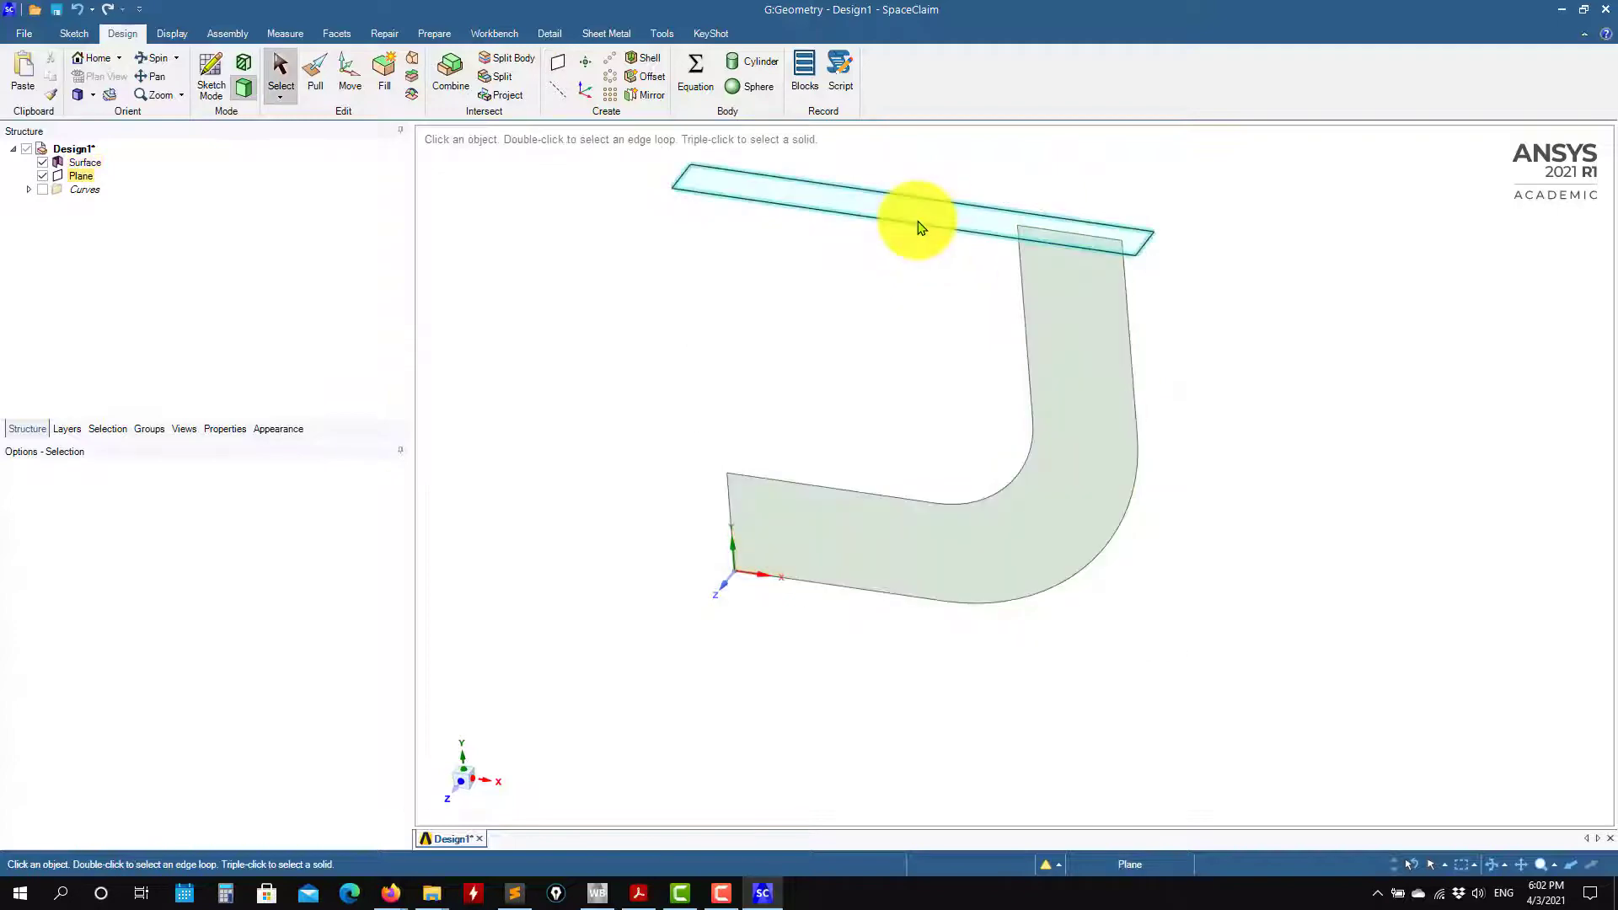
pyautogui.click(212, 69)
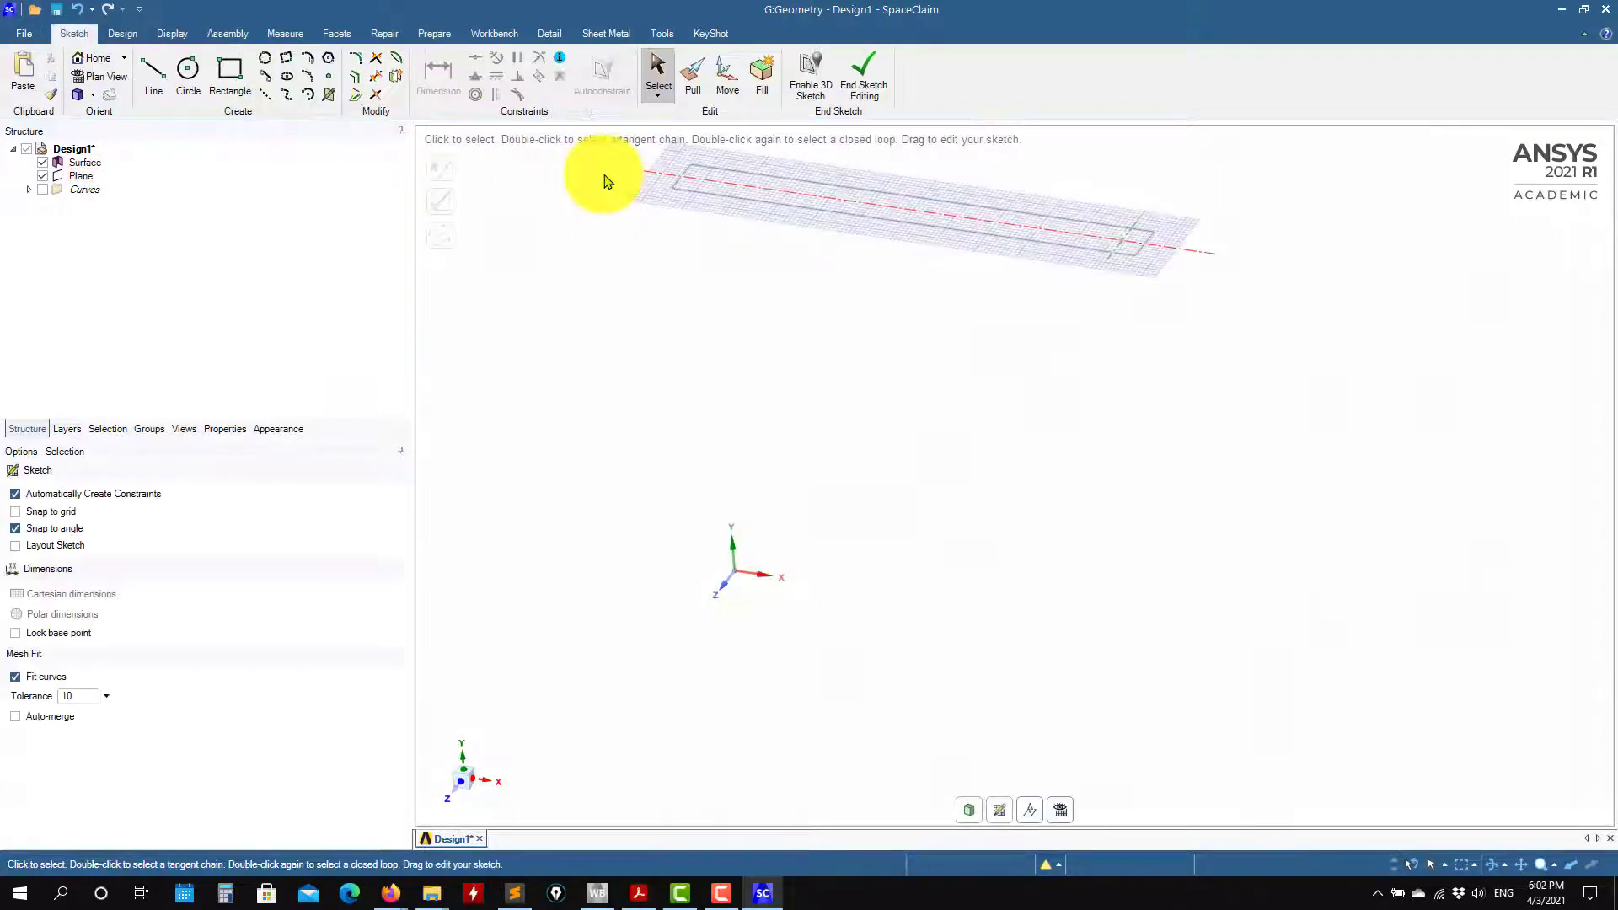
pyautogui.moveTo(816, 381)
pyautogui.mouseDown(button='middle')
pyautogui.moveTo(895, 332)
pyautogui.moveTo(853, 557)
pyautogui.moveTo(1109, 505)
pyautogui.moveTo(1061, 494)
pyautogui.mouseUp(button='middle')
pyautogui.scroll(3, 1062, 495)
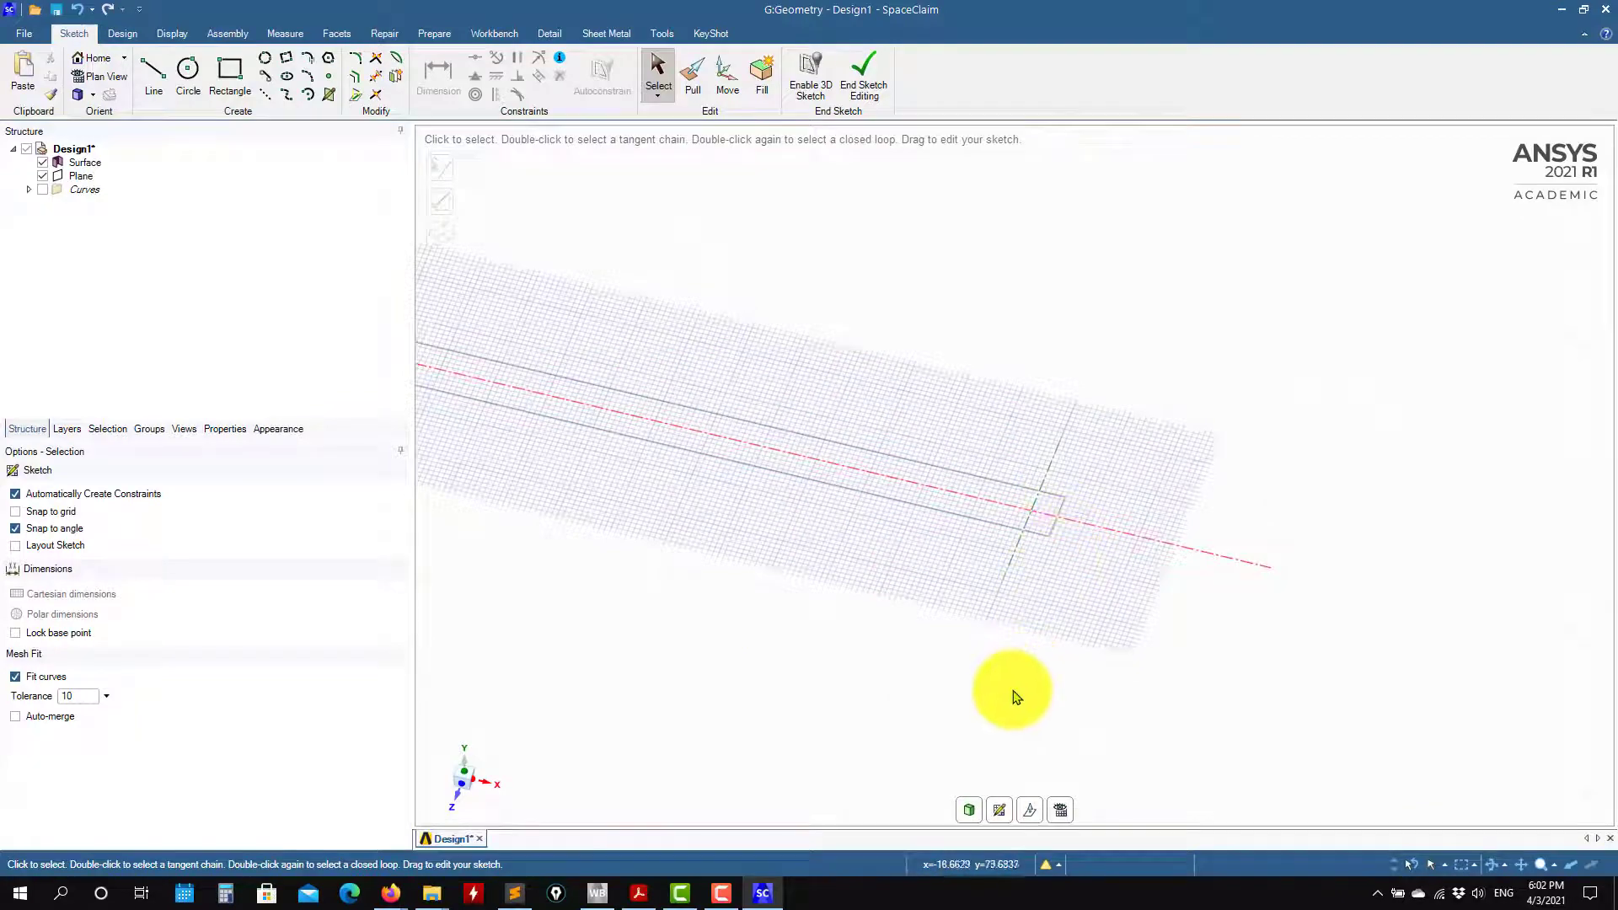
pyautogui.click(1060, 809)
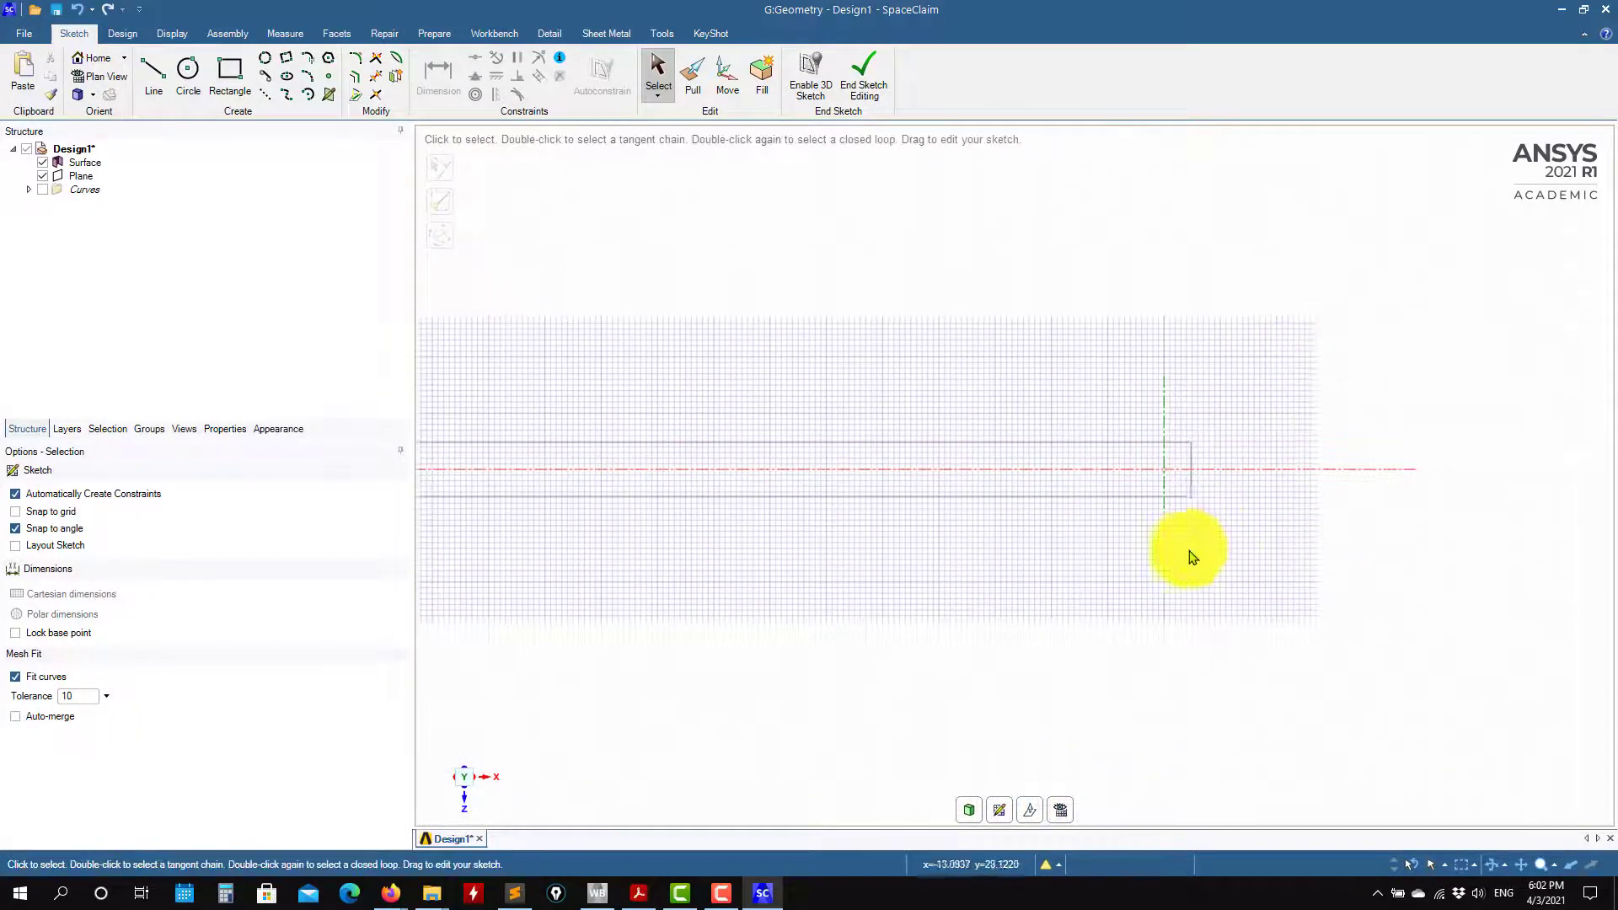
pyautogui.scroll(5, 1163, 488)
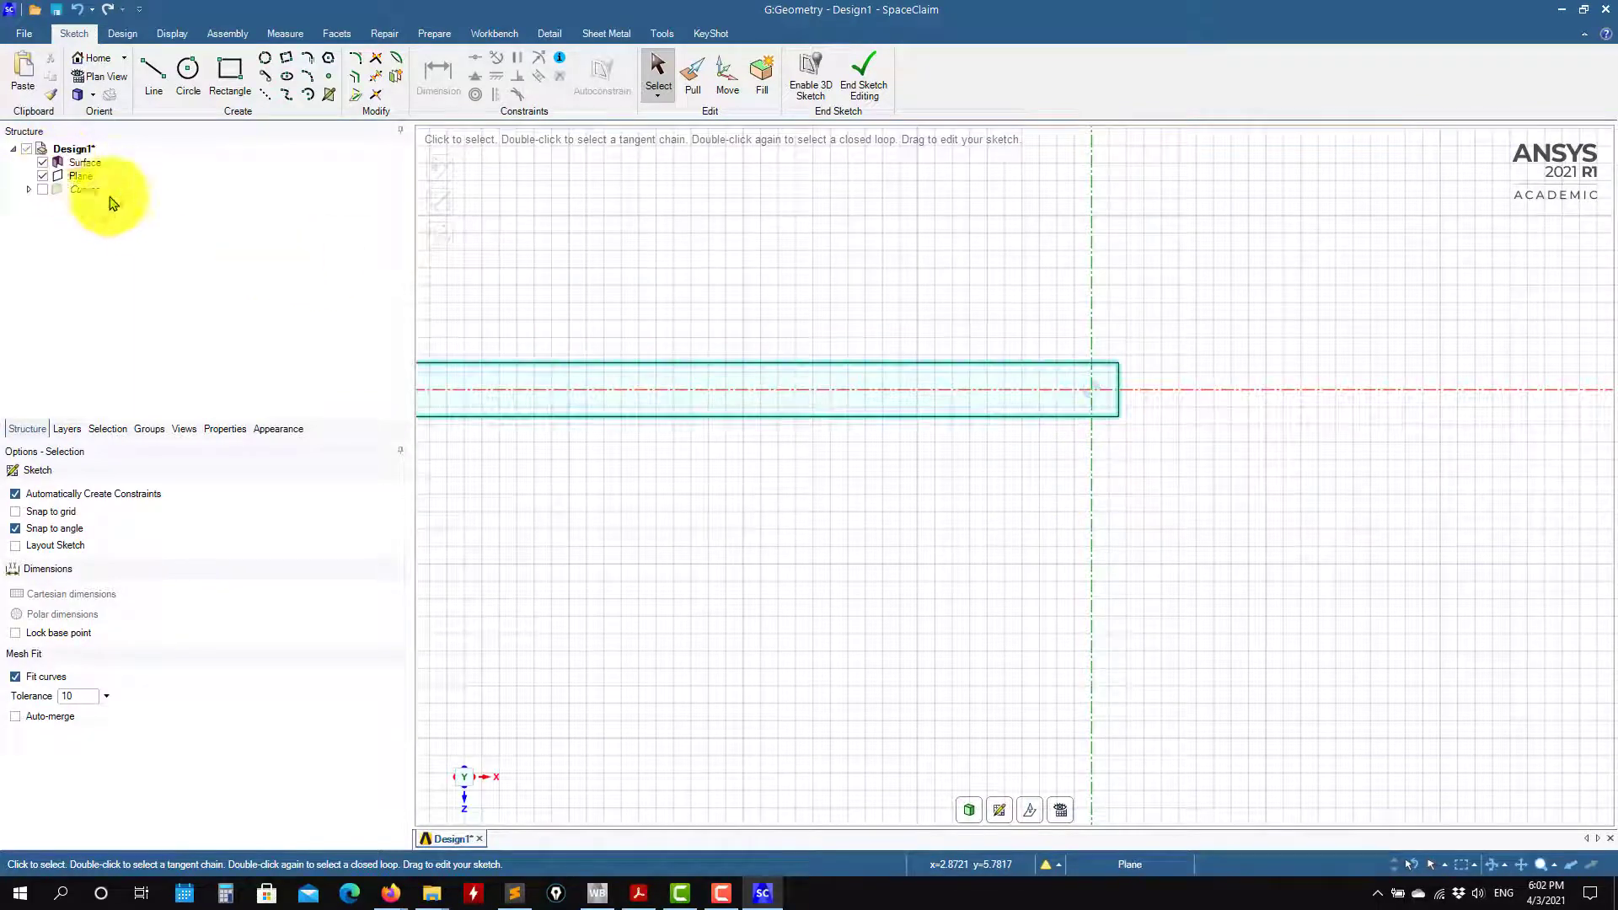
# Orbit around the new sketch plane to check its position, then end the sketch.
pyautogui.moveTo(877, 614)
pyautogui.mouseDown(button='middle')
pyautogui.moveTo(797, 390)
pyautogui.moveTo(795, 409)
pyautogui.mouseUp(button='middle')
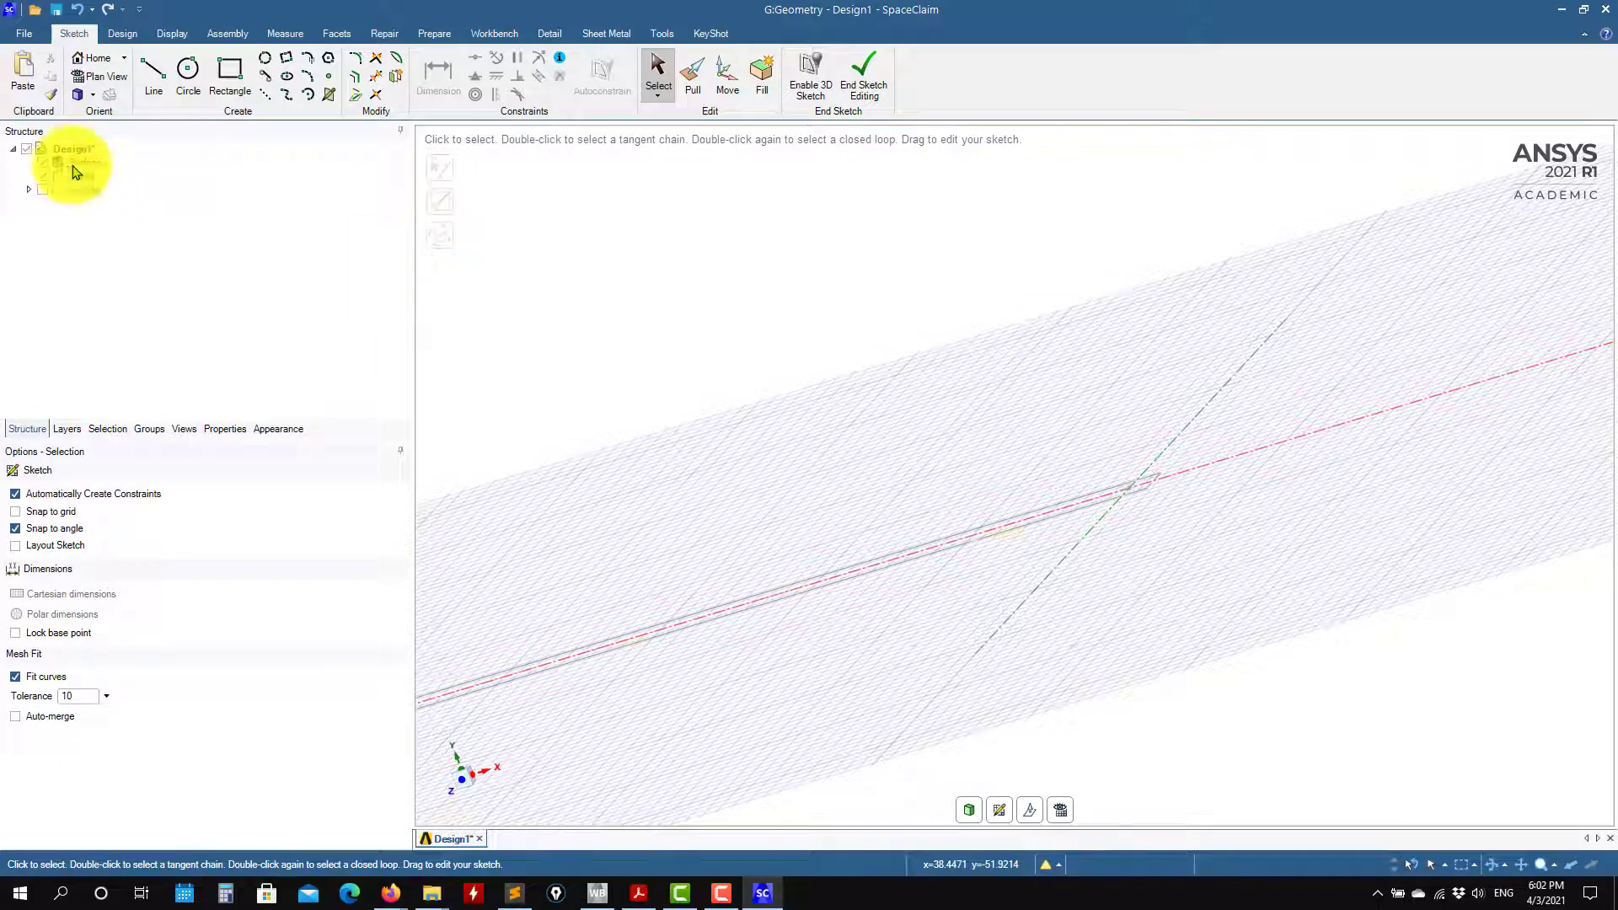
pyautogui.click(15, 528)
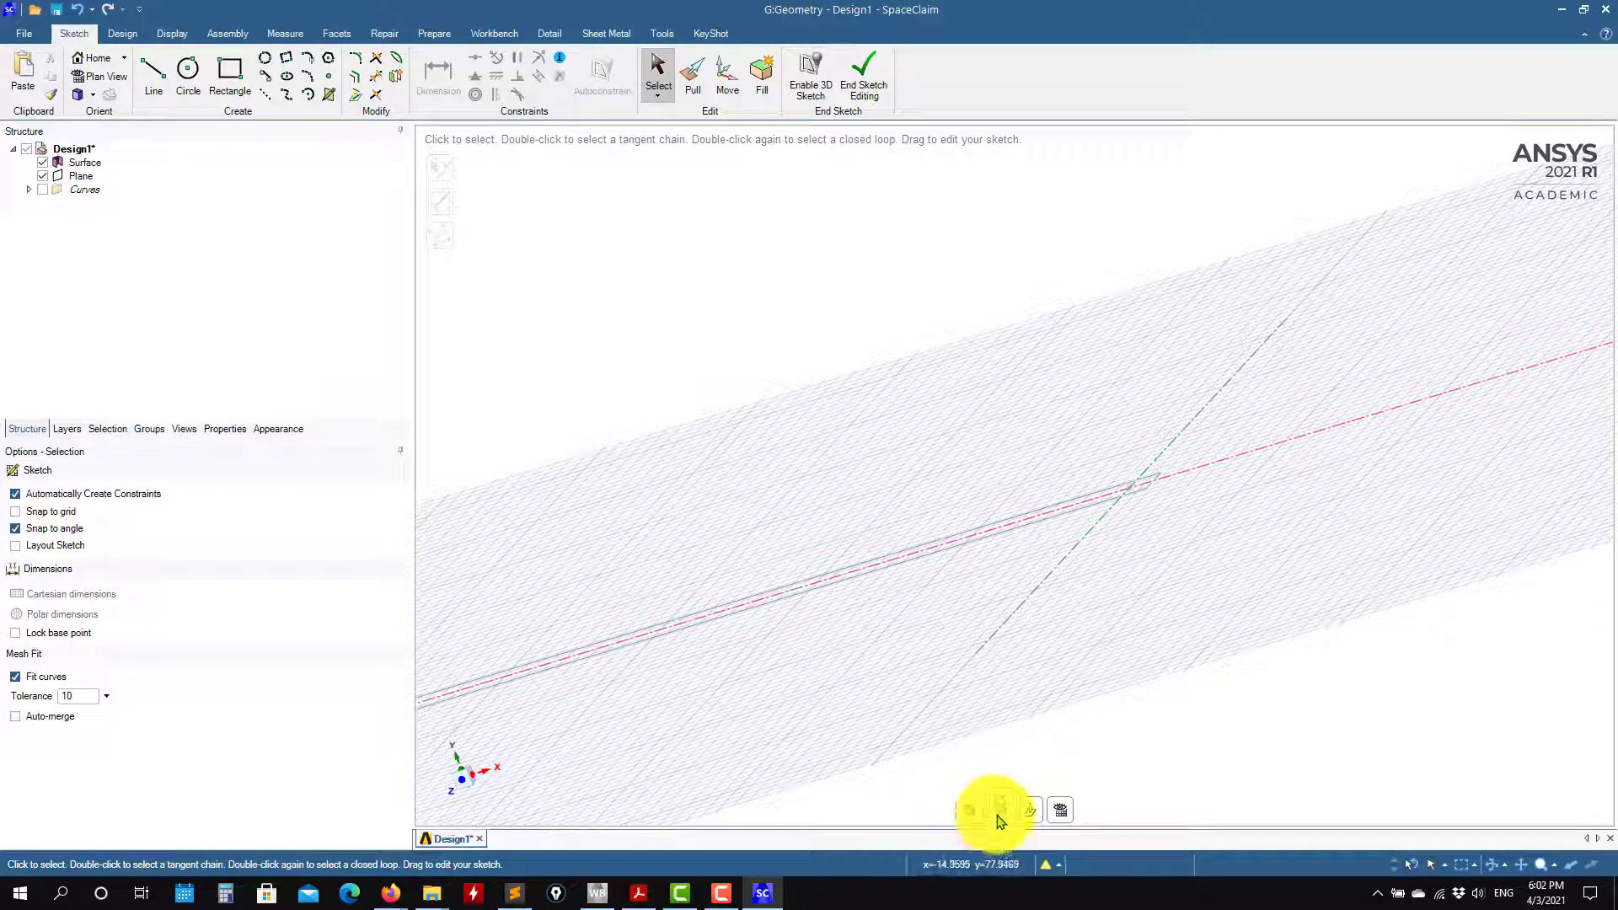
pyautogui.moveTo(1152, 605)
pyautogui.mouseDown(button='middle')
pyautogui.moveTo(1178, 641)
pyautogui.moveTo(933, 436)
pyautogui.mouseUp(button='middle')
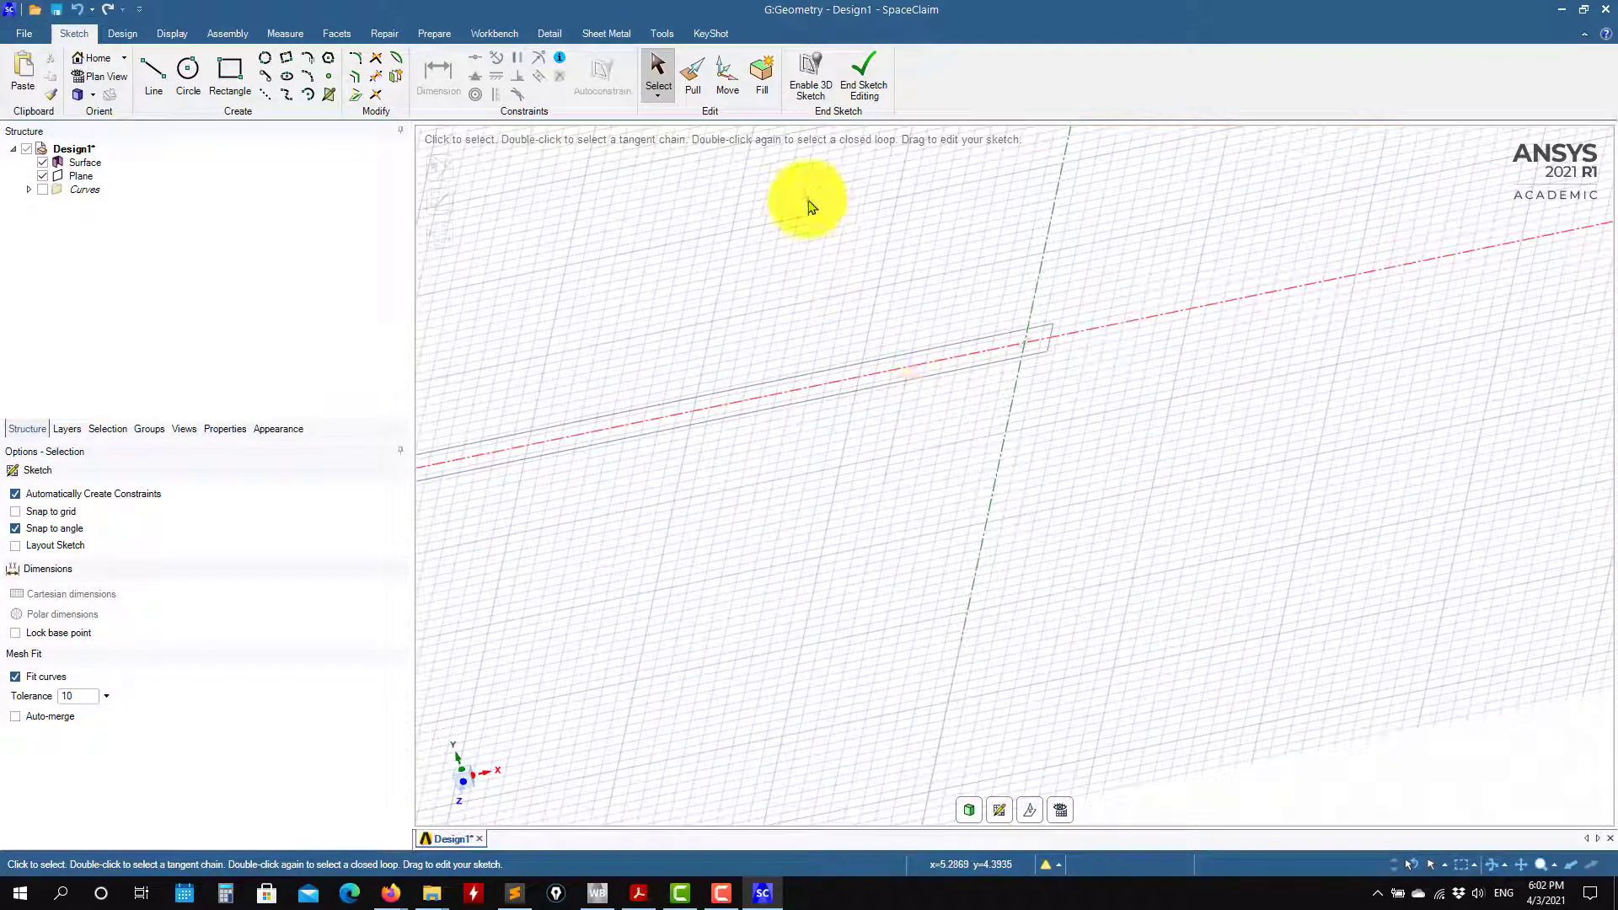
pyautogui.moveTo(899, 366); pyautogui.dragTo(1038, 583, button='middle')
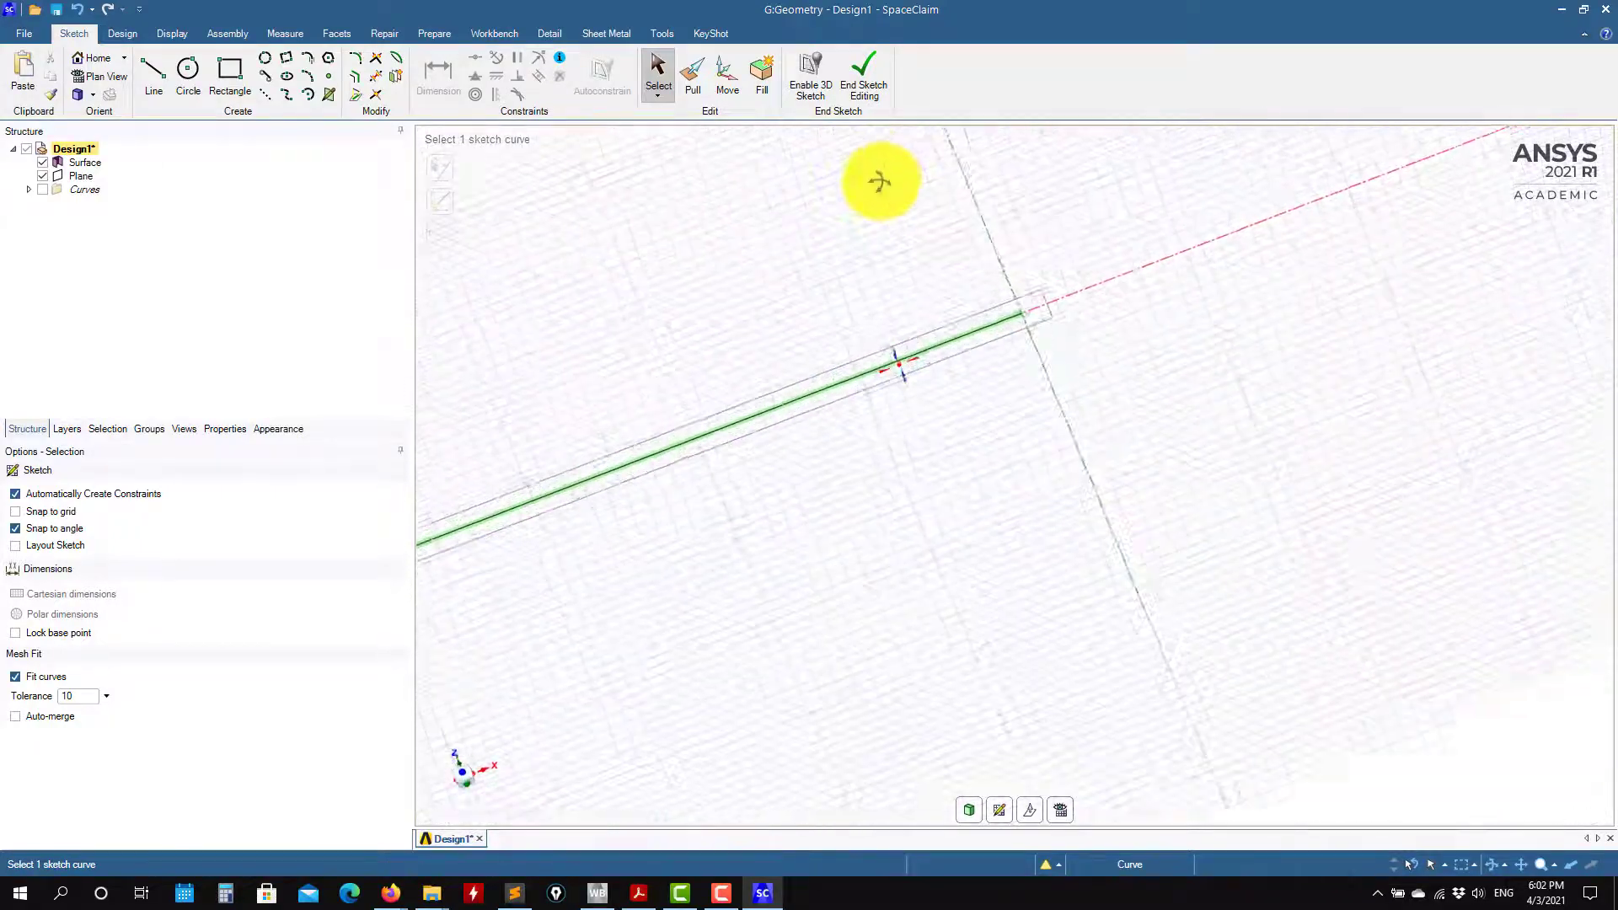
pyautogui.moveTo(878, 180)
pyautogui.mouseDown(button='middle')
pyautogui.moveTo(946, 390)
pyautogui.moveTo(1037, 407)
pyautogui.moveTo(1051, 352)
pyautogui.mouseUp(button='middle')
pyautogui.scroll(5, 1051, 352)
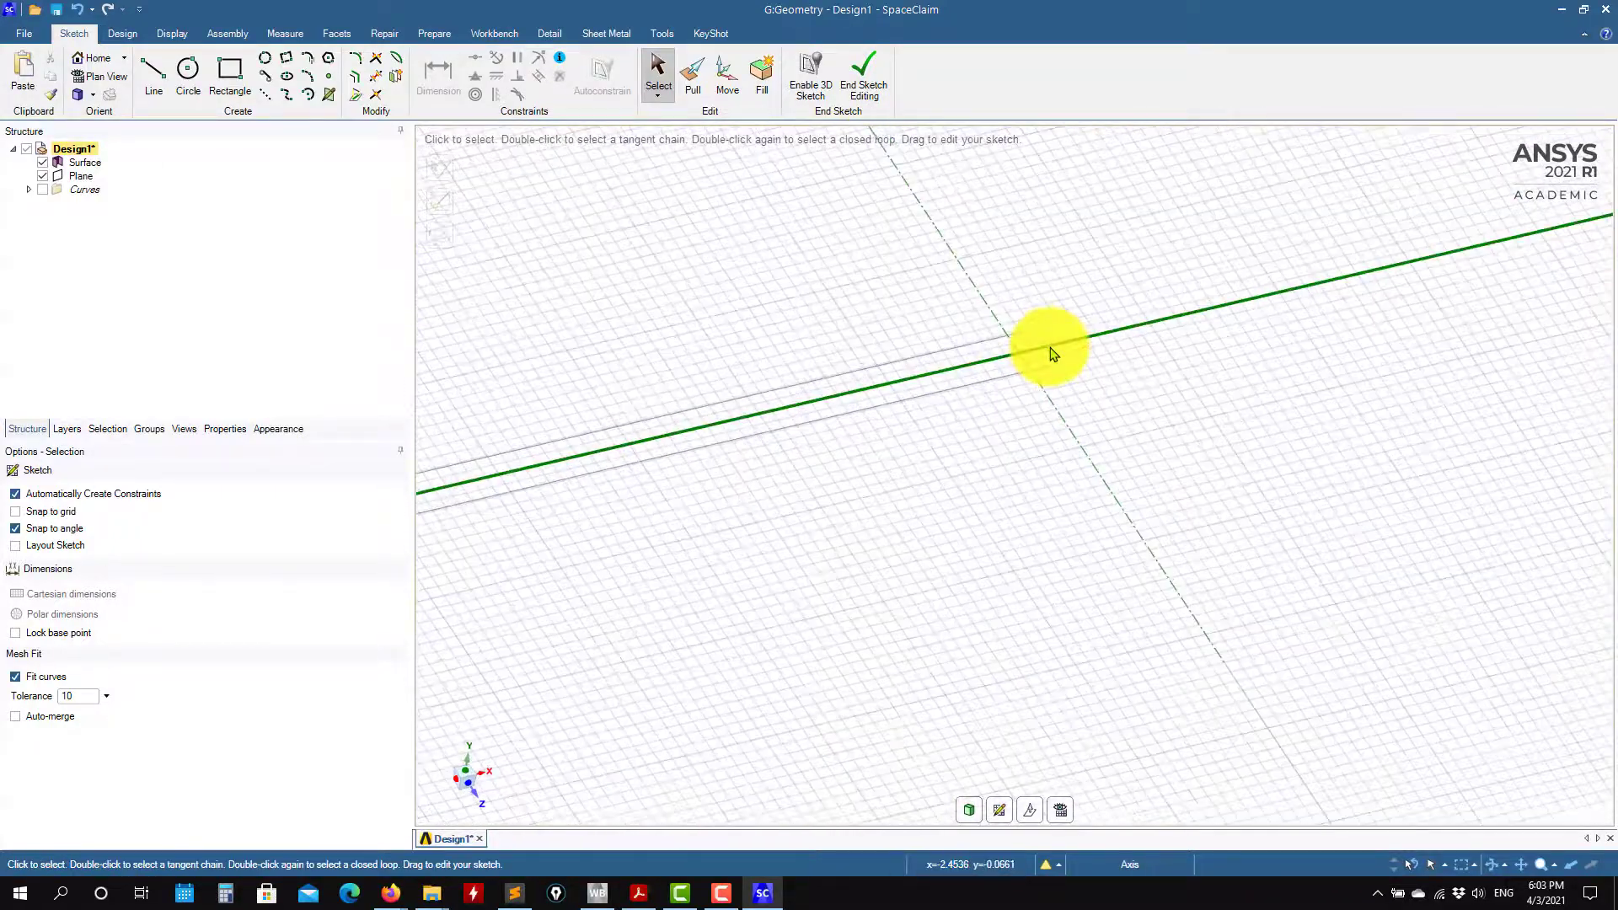
pyautogui.click(968, 816)
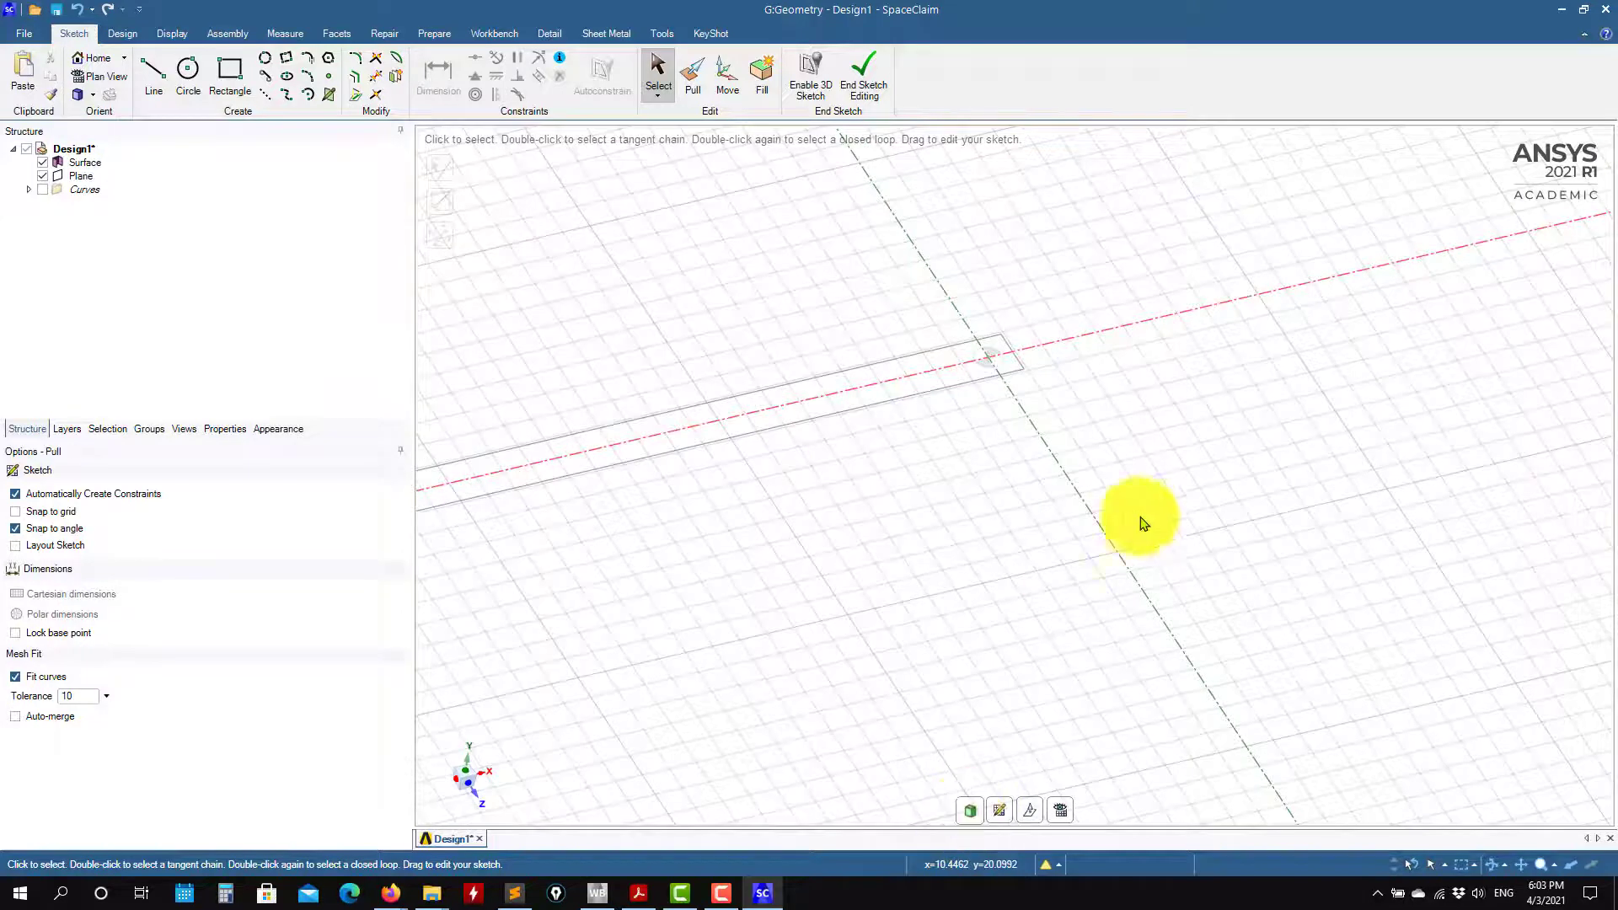
# Select the elbow surface's new plane and start a fresh sketch on it.
pyautogui.click(83, 162)
pyautogui.keyDown('shift'); pyautogui.moveTo(1000, 263); pyautogui.dragTo(1037, 195, button='middle'); pyautogui.keyUp('shift')
pyautogui.moveTo(1264, 461); pyautogui.dragTo(1236, 498, button='middle')
pyautogui.press('Escape')
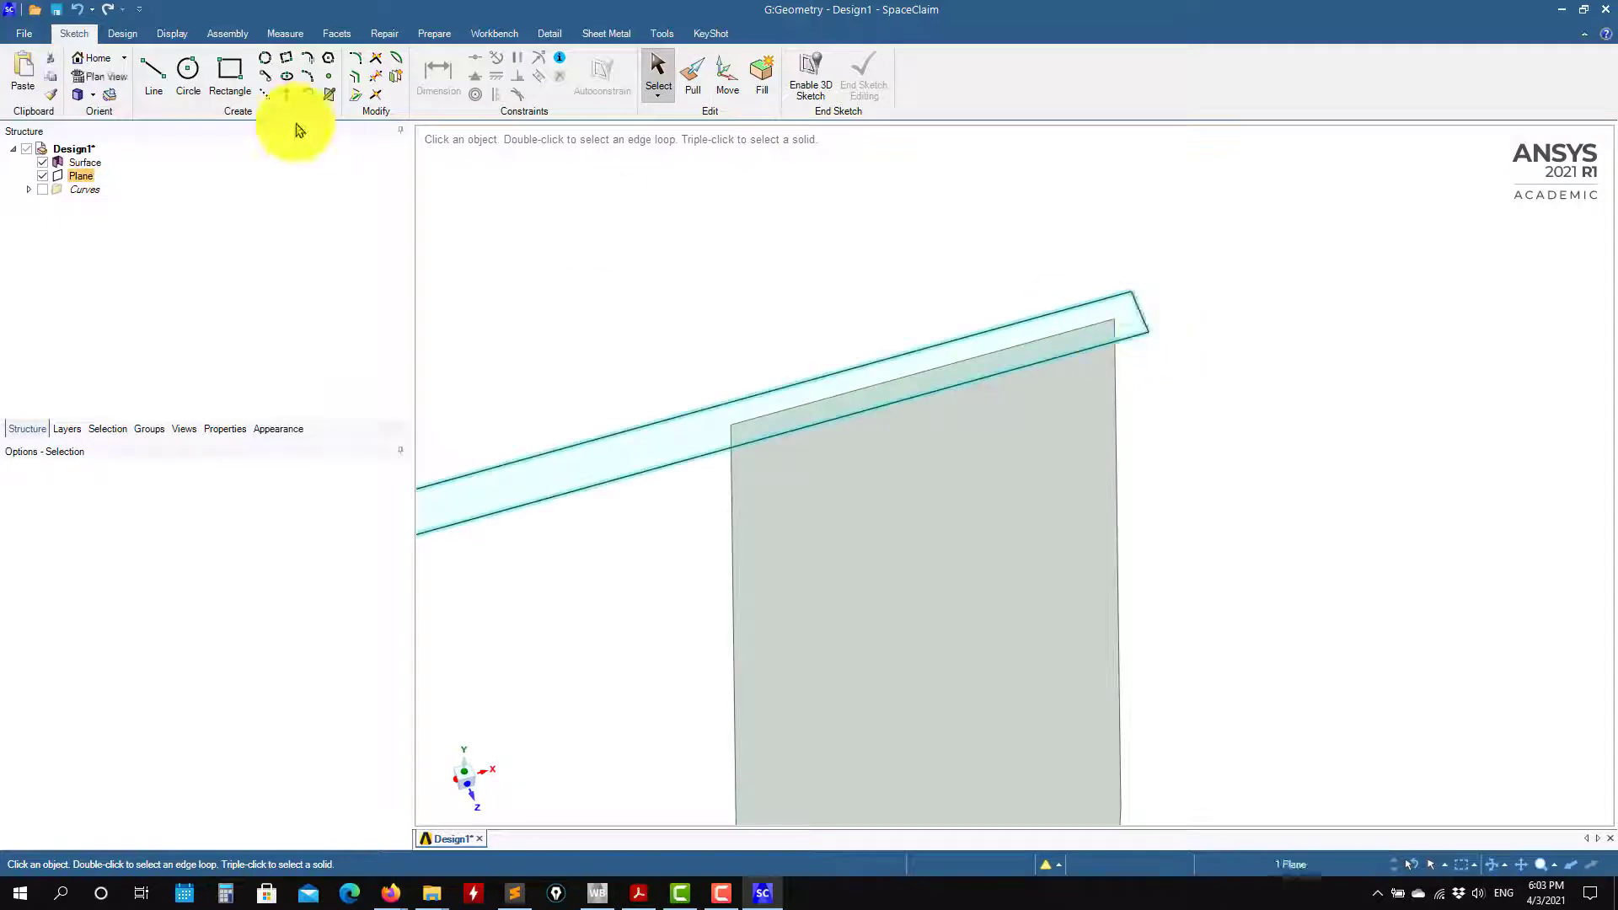
pyautogui.click(122, 34)
pyautogui.click(234, 74)
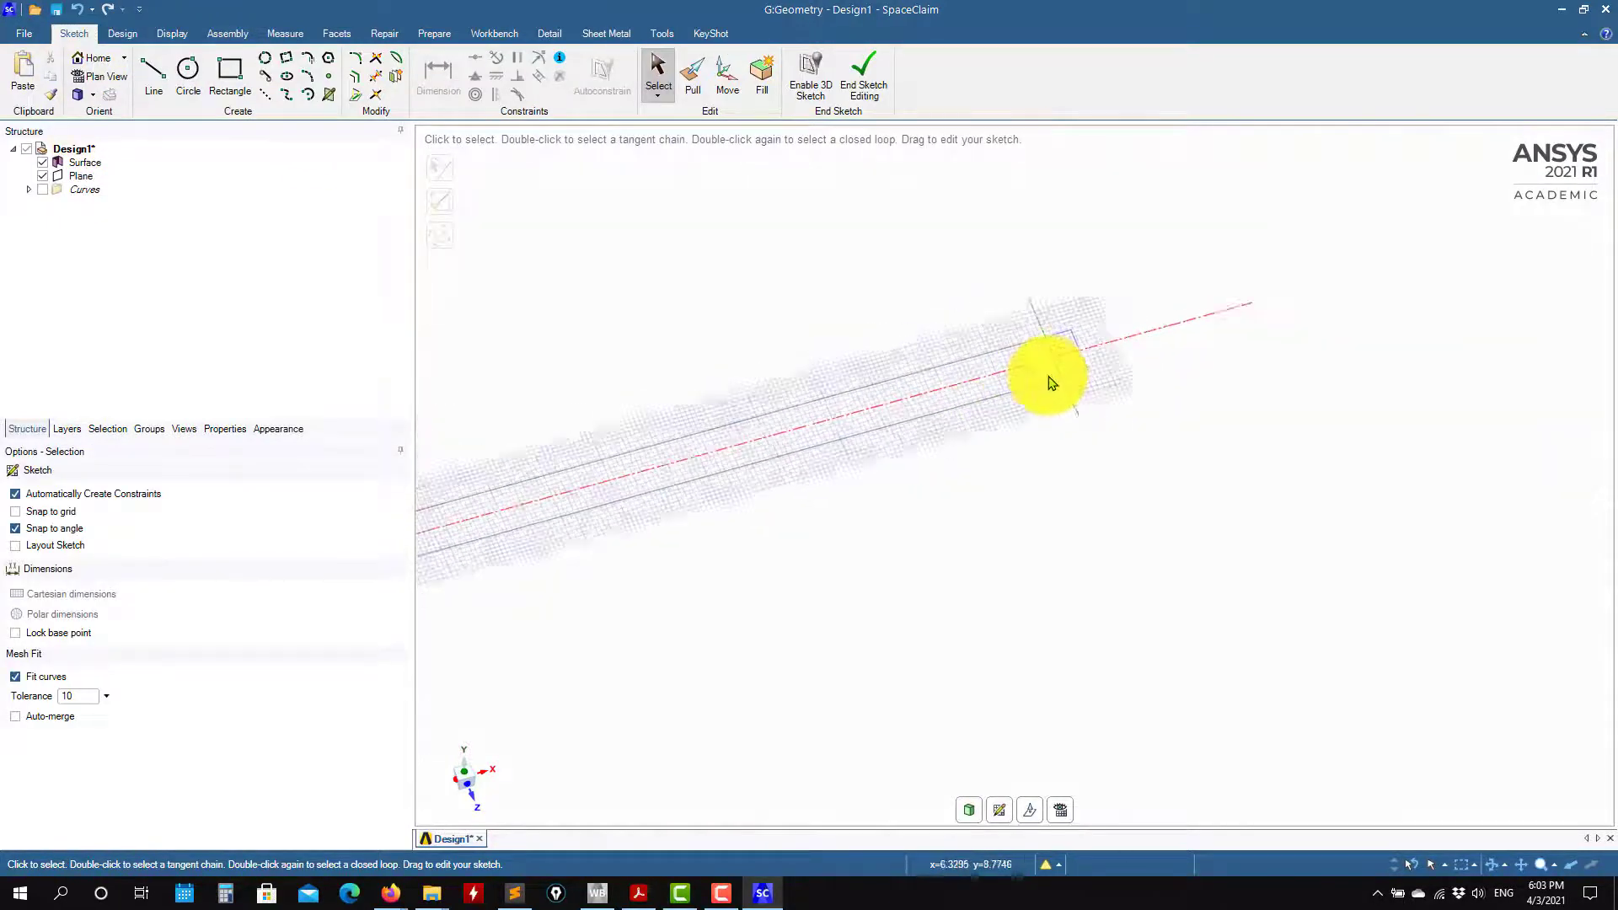
# Draw a circle on the sketch line through the origin and view it straight on.
pyautogui.click(191, 80)
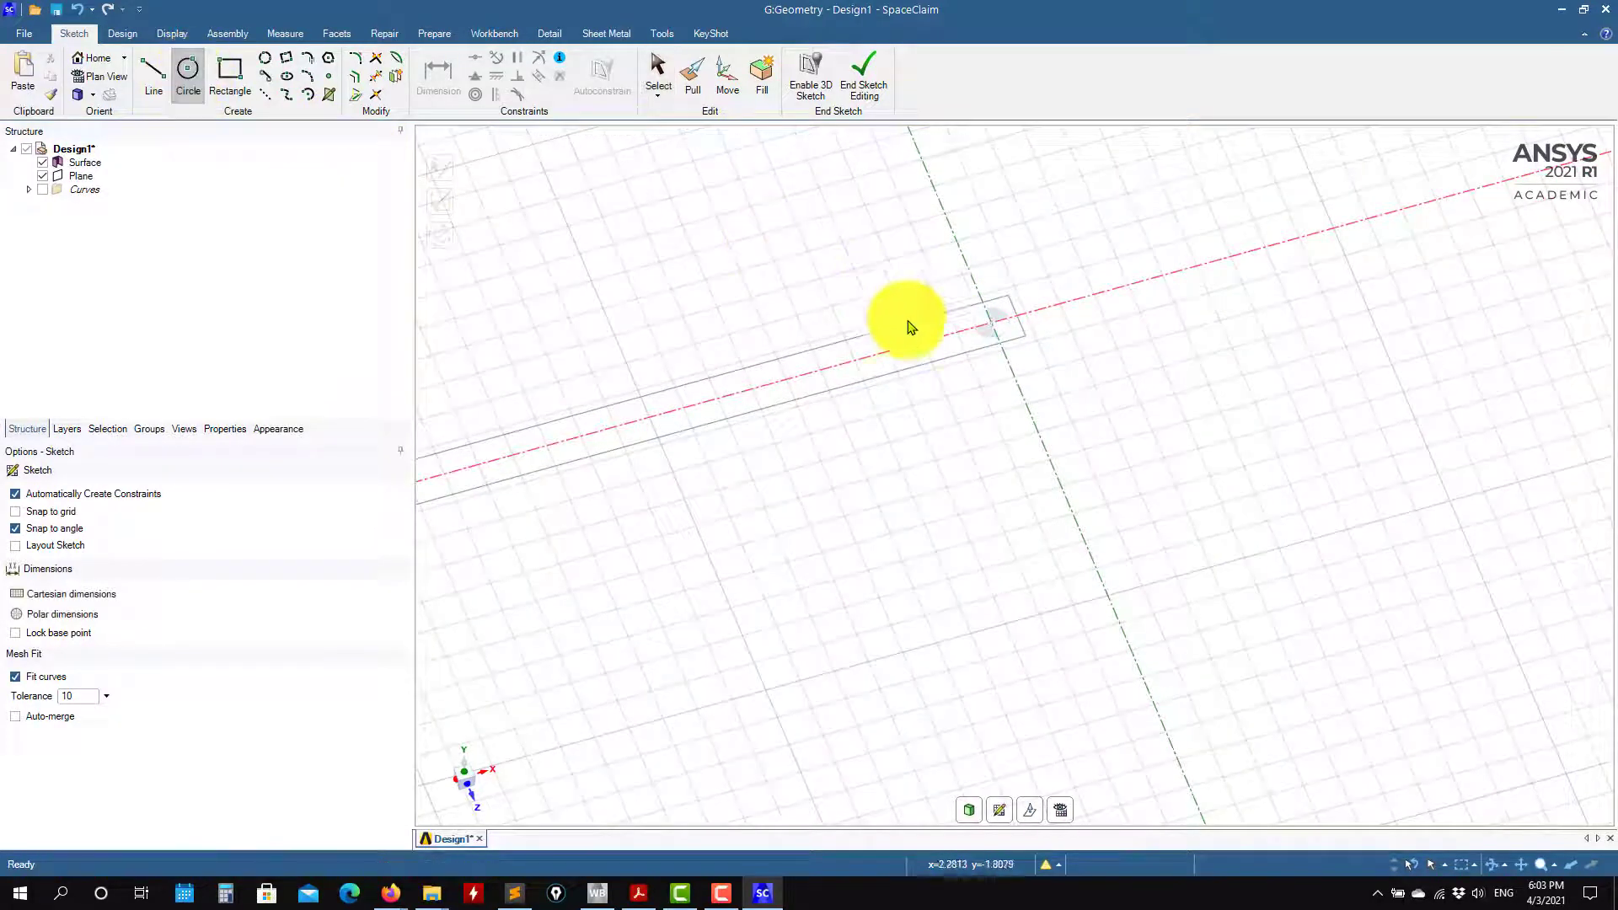
pyautogui.click(755, 388)
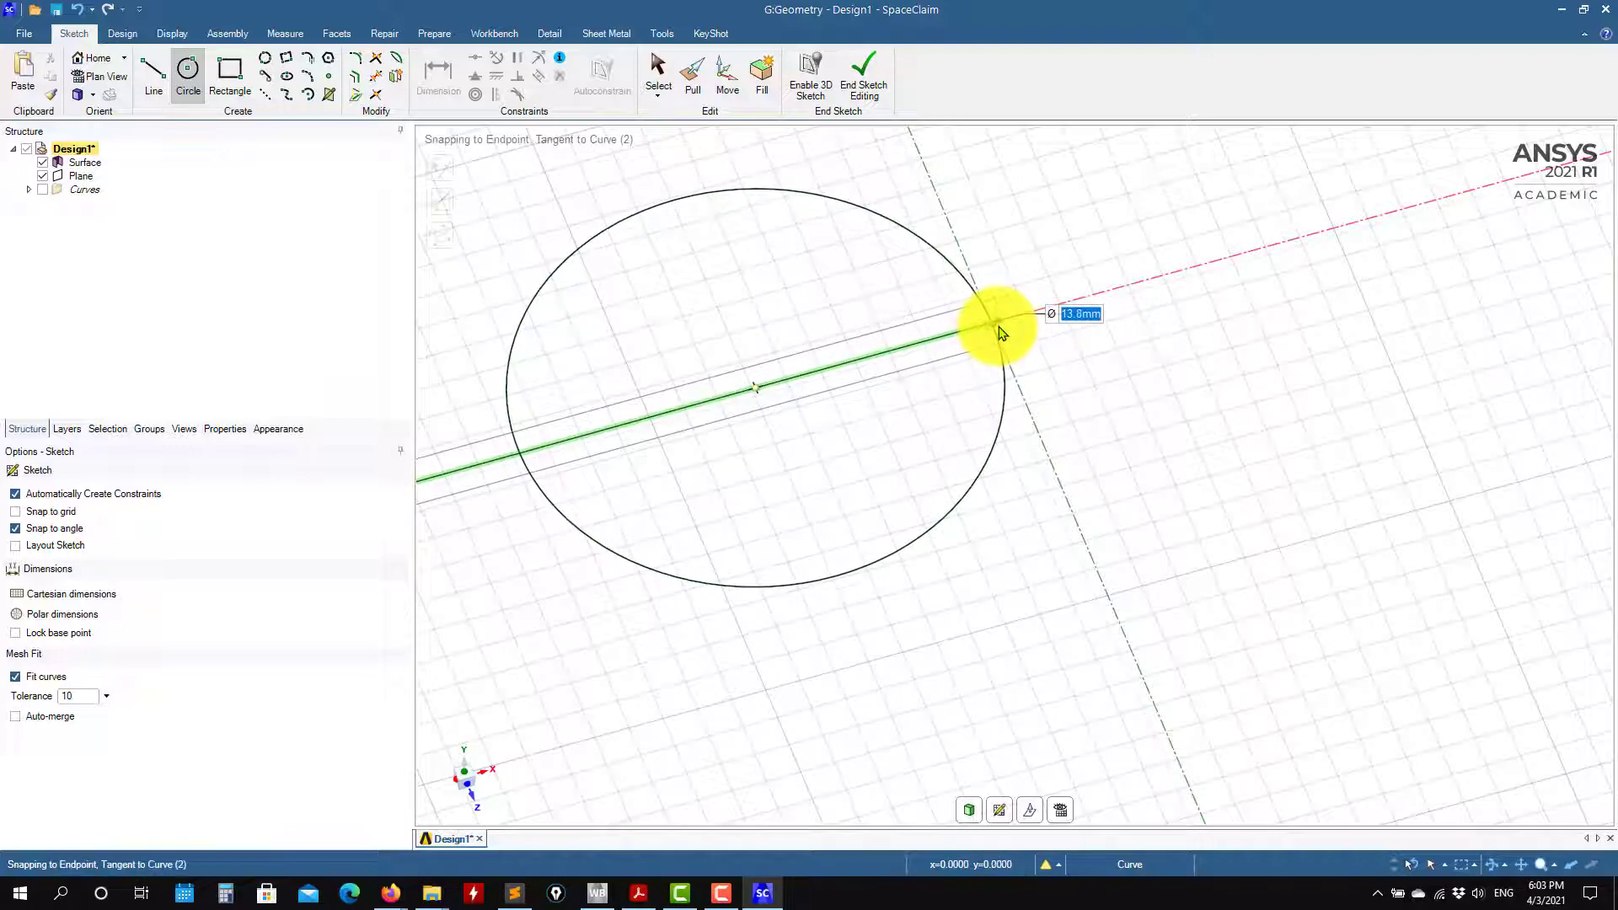
pyautogui.click(992, 323)
pyautogui.scroll(-10, 1098, 570)
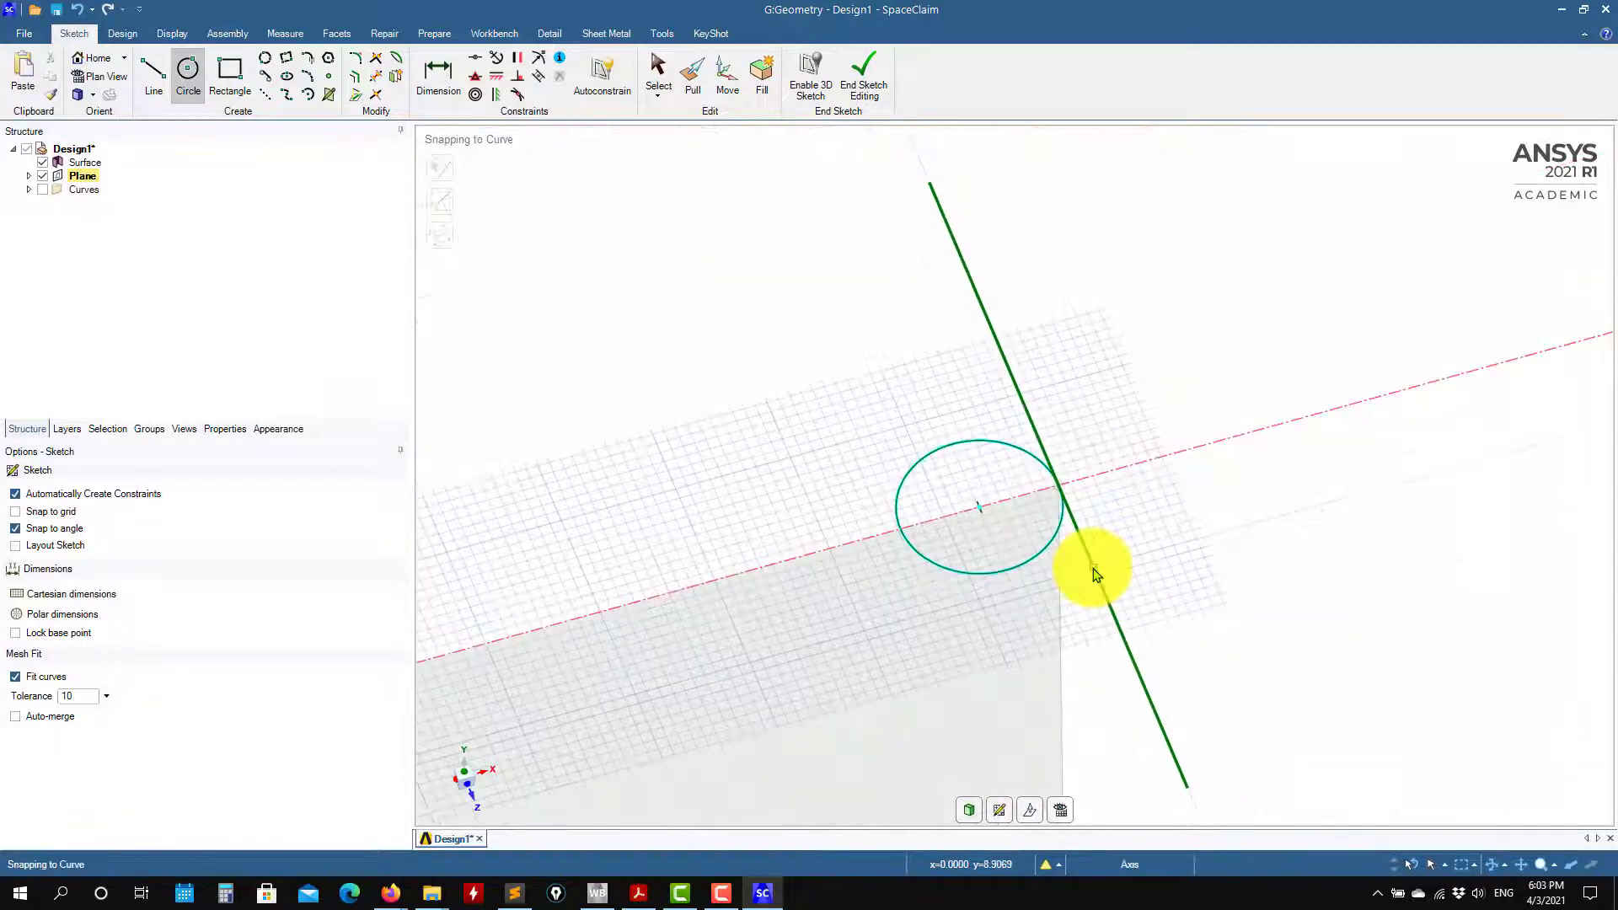
pyautogui.keyDown('ctrl'); pyautogui.moveTo(1224, 604); pyautogui.dragTo(1342, 283, button='middle'); pyautogui.keyUp('ctrl')
pyautogui.moveTo(1336, 528)
pyautogui.mouseDown(button='middle')
pyautogui.moveTo(1362, 614)
pyautogui.moveTo(1362, 480)
pyautogui.moveTo(1336, 614)
pyautogui.moveTo(1341, 516)
pyautogui.mouseUp(button='middle')
pyautogui.press('v')
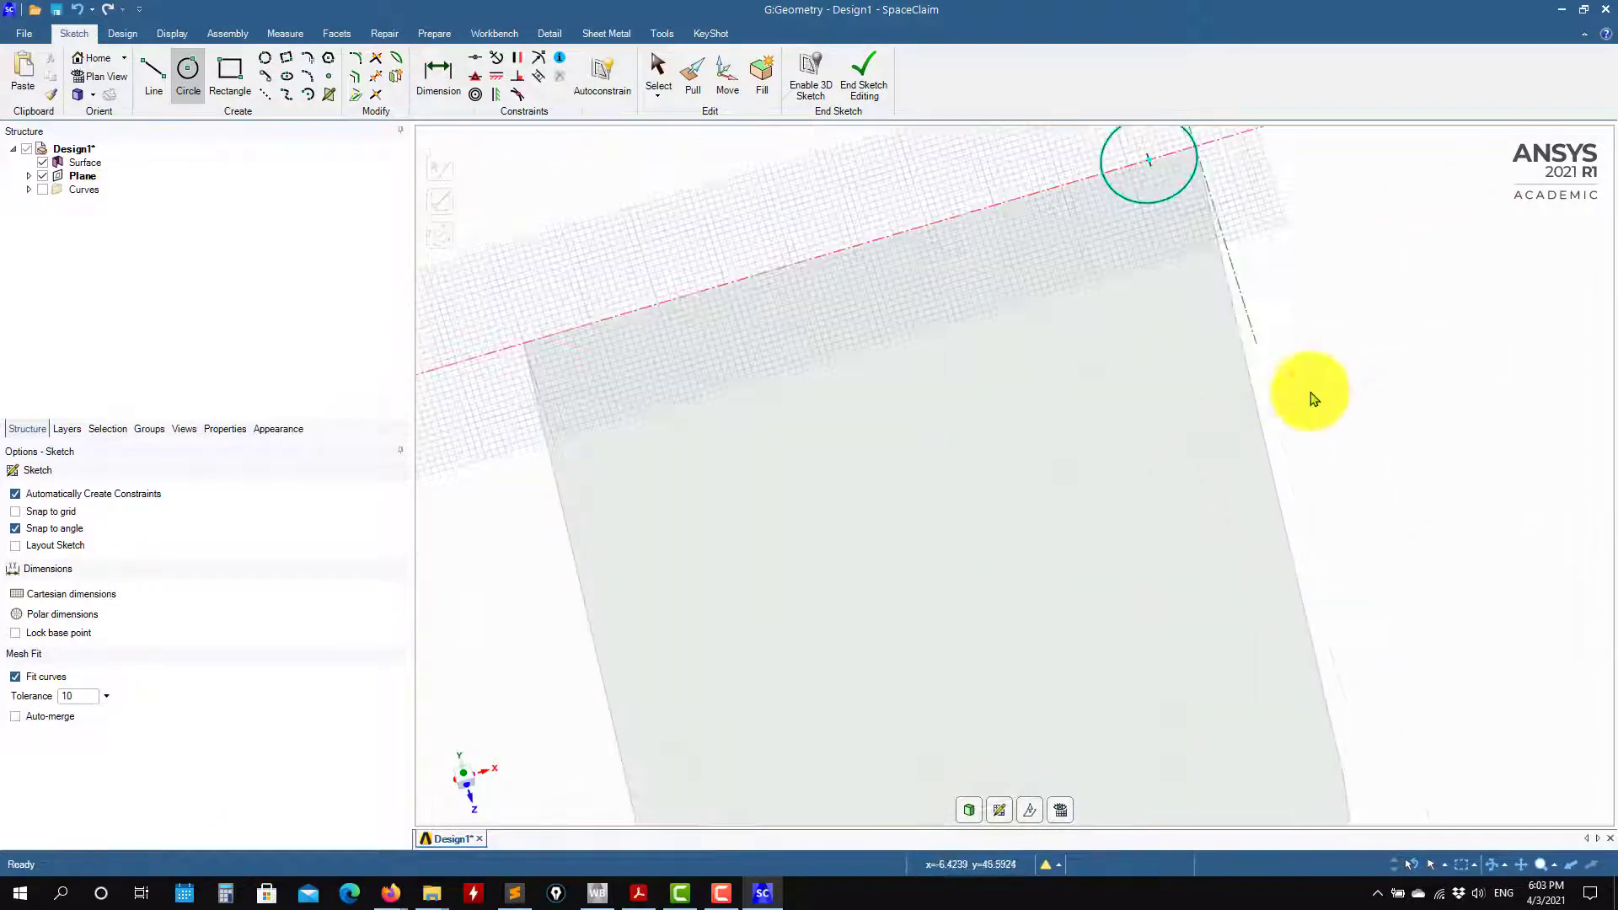
# Dimension the circle's diameter, changing it from 13.8 mm to 100 mm.
pyautogui.click(438, 76)
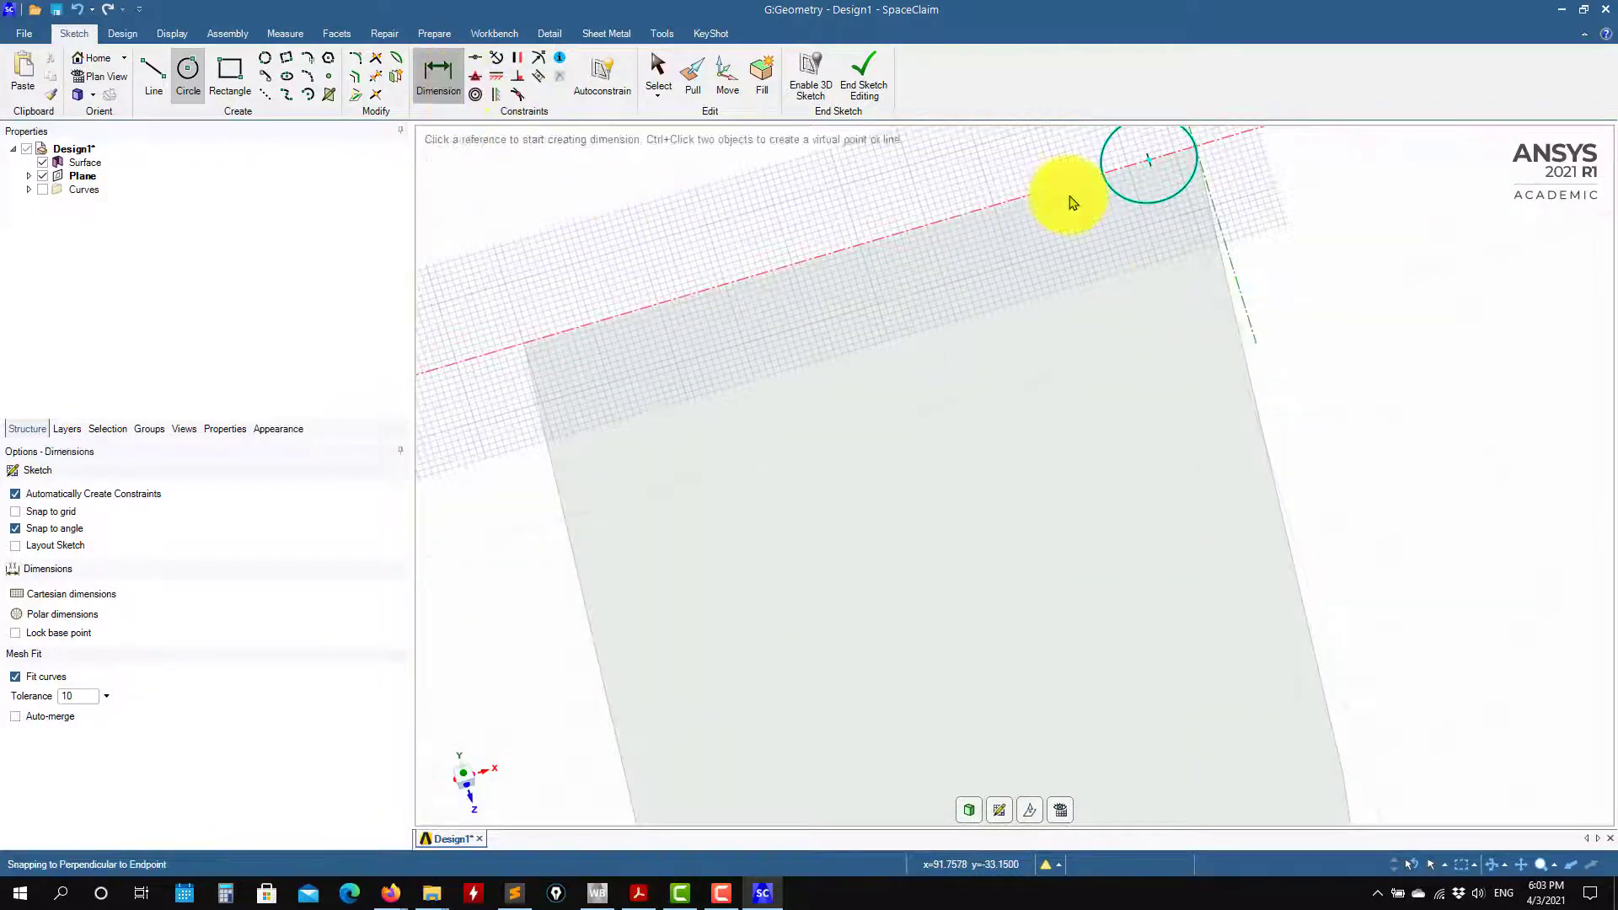
pyautogui.click(1136, 205)
pyautogui.click(935, 535)
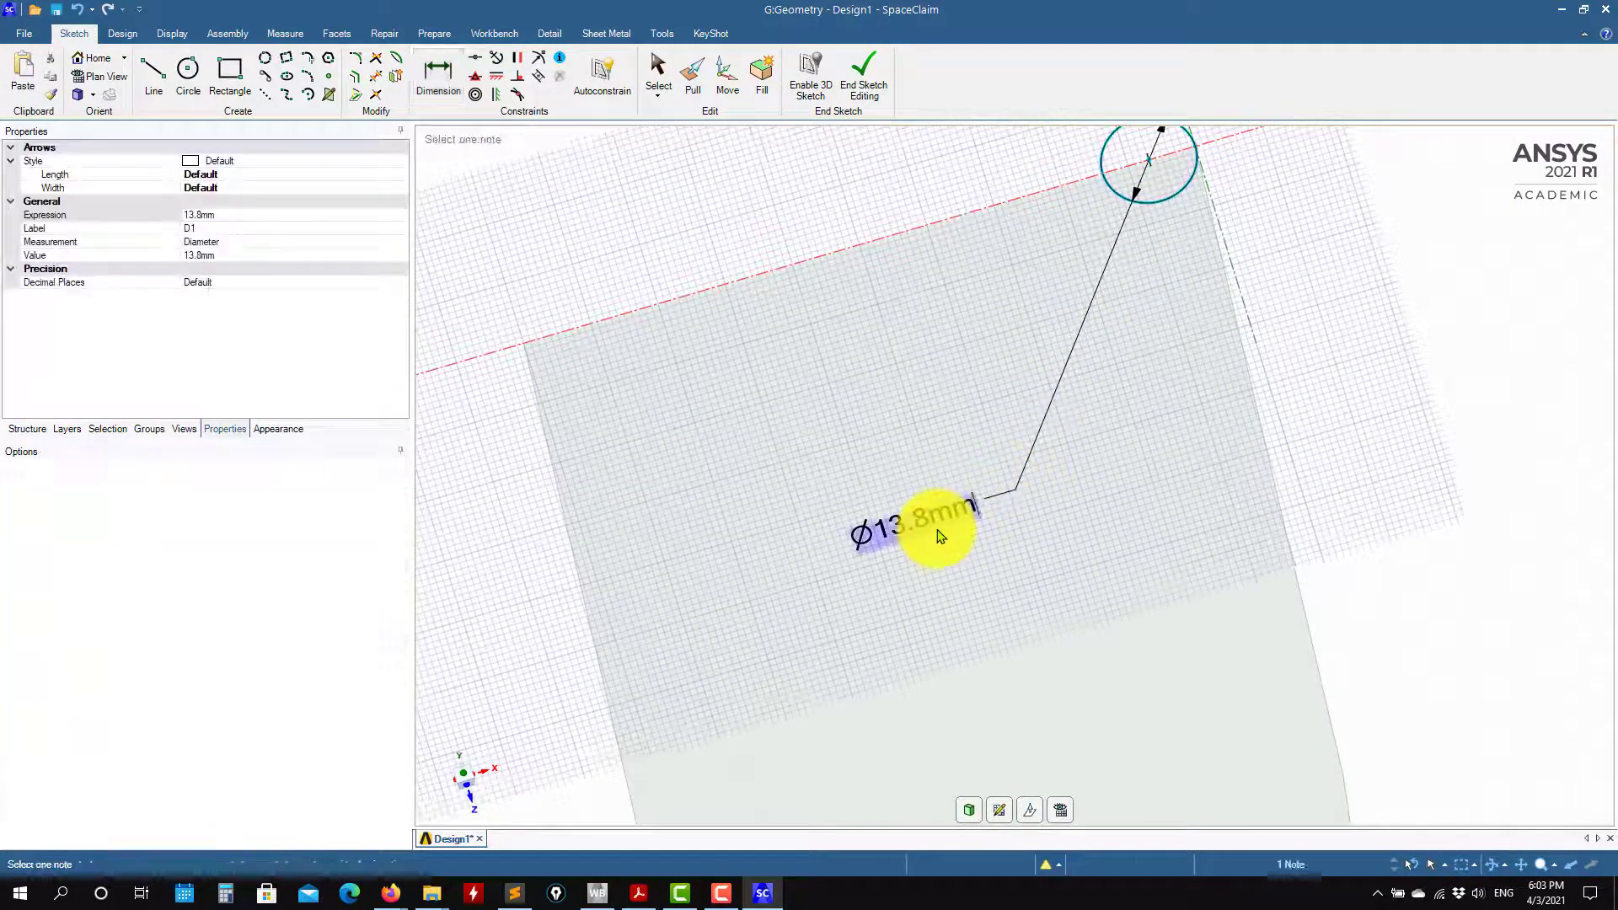
pyautogui.press('BackSpace')
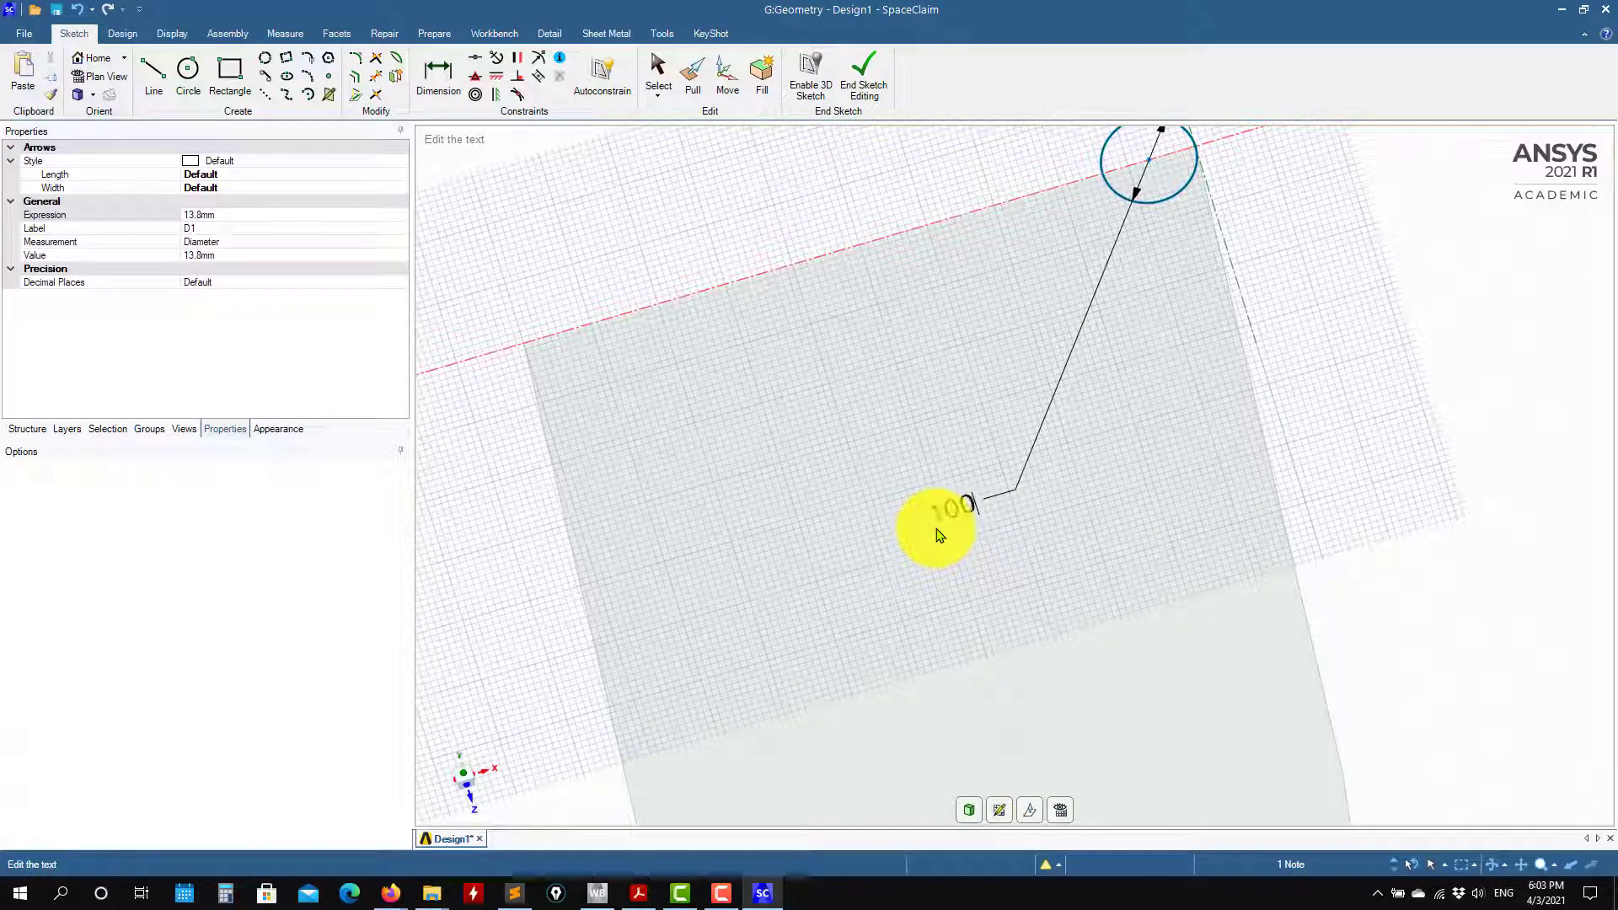
pyautogui.write('100')
pyautogui.press('Return')
pyautogui.scroll(-4, 1116, 468)
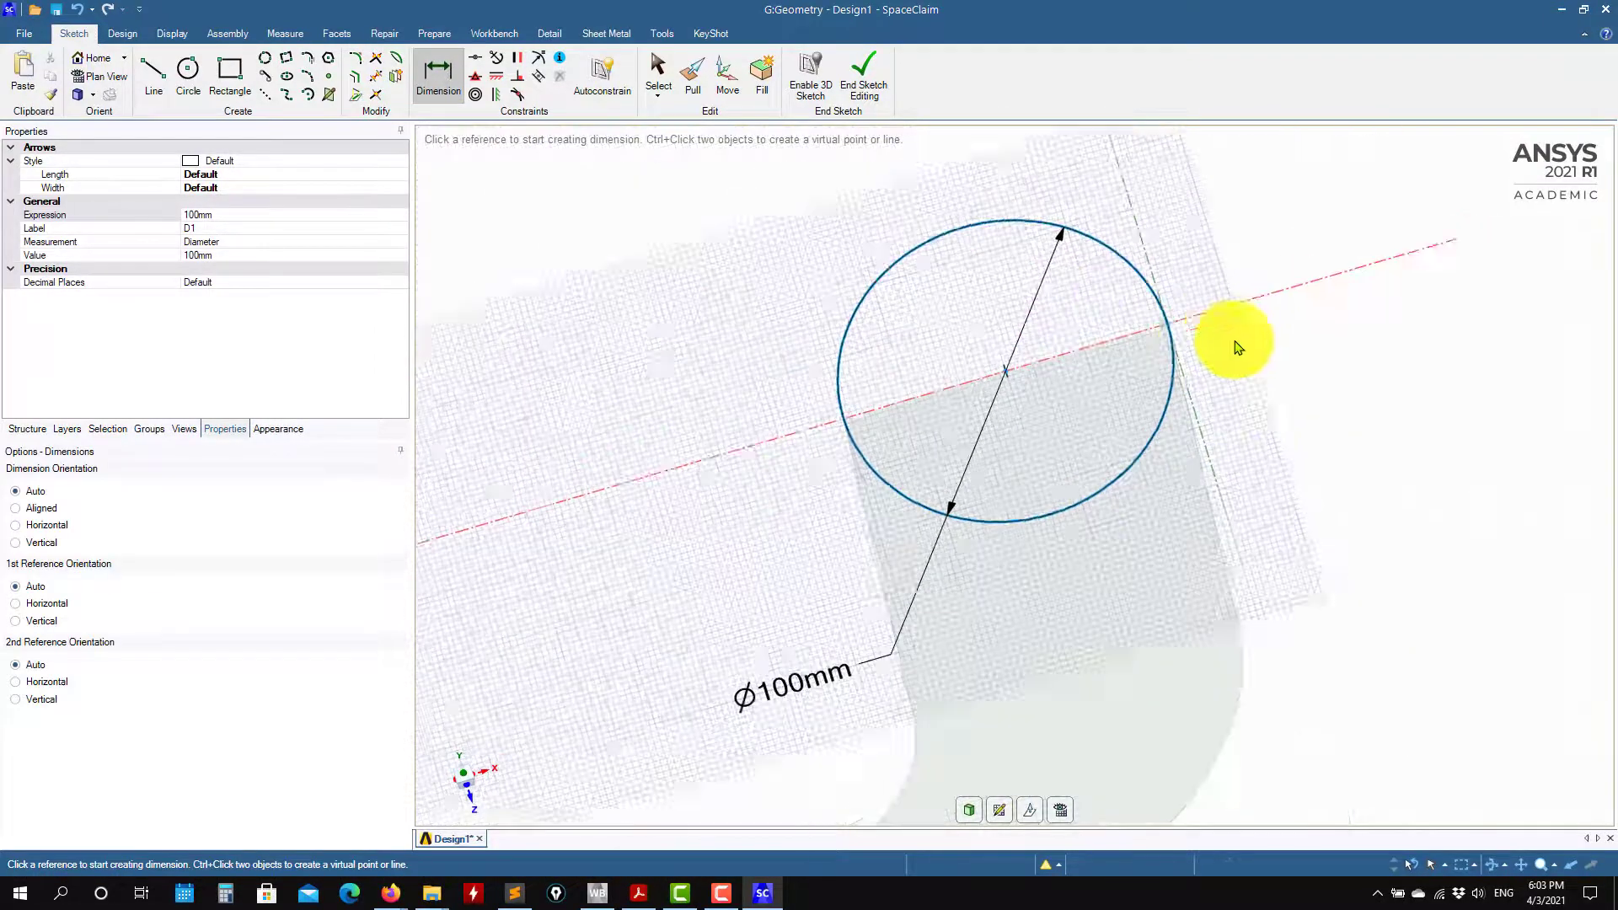
pyautogui.scroll(3, 1235, 344)
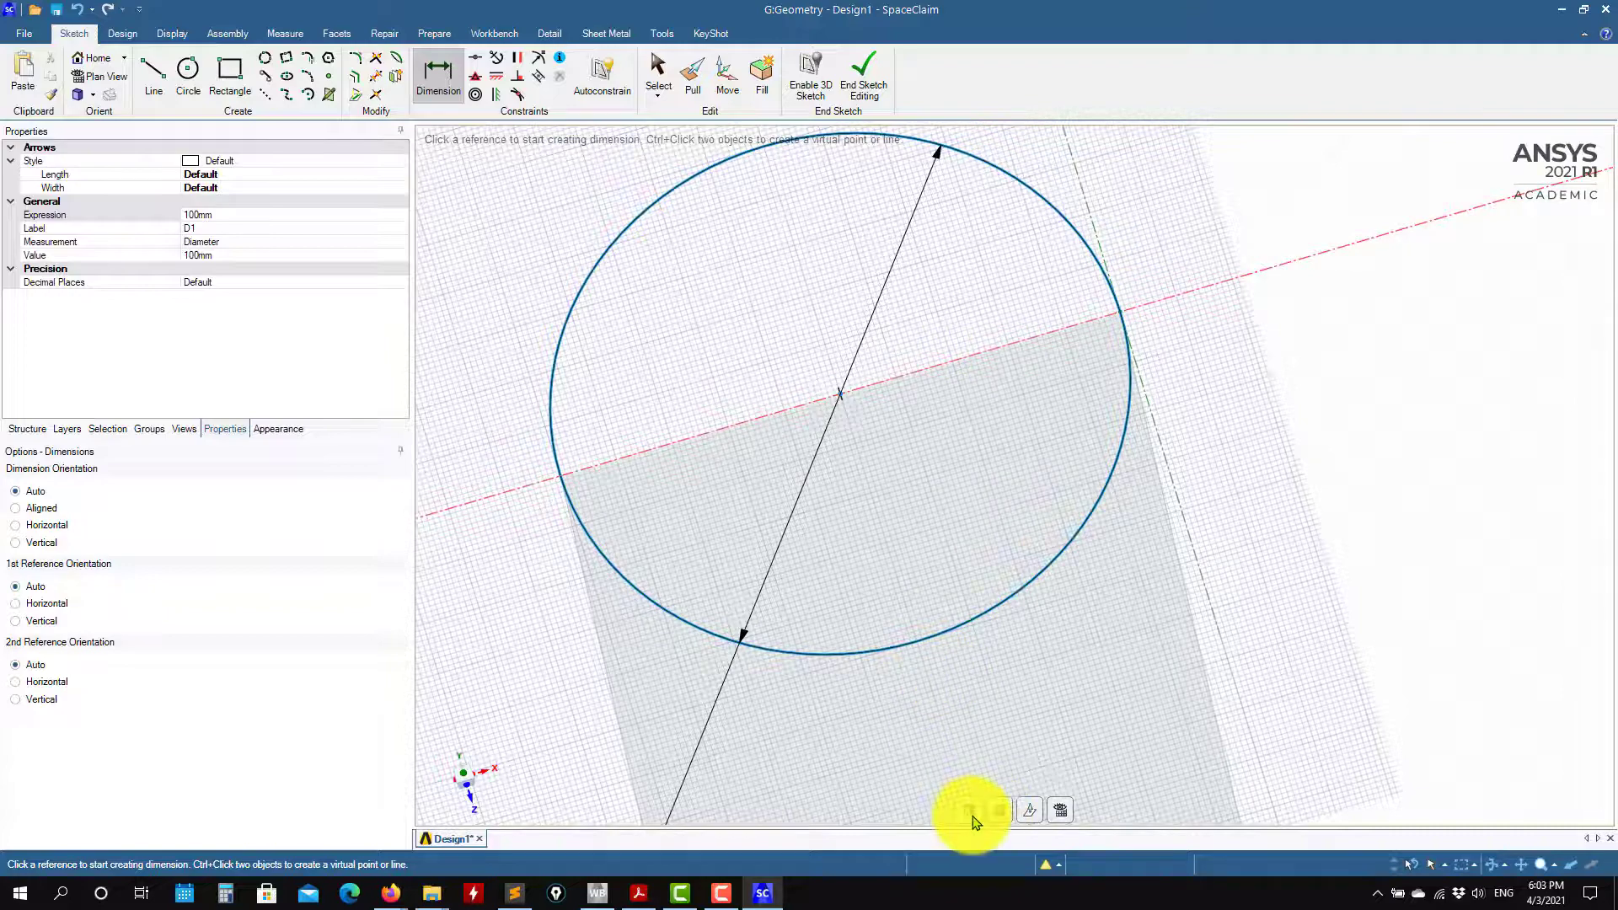
# End the sketch to turn the circle into a face and select it with Pull.
pyautogui.press('p')
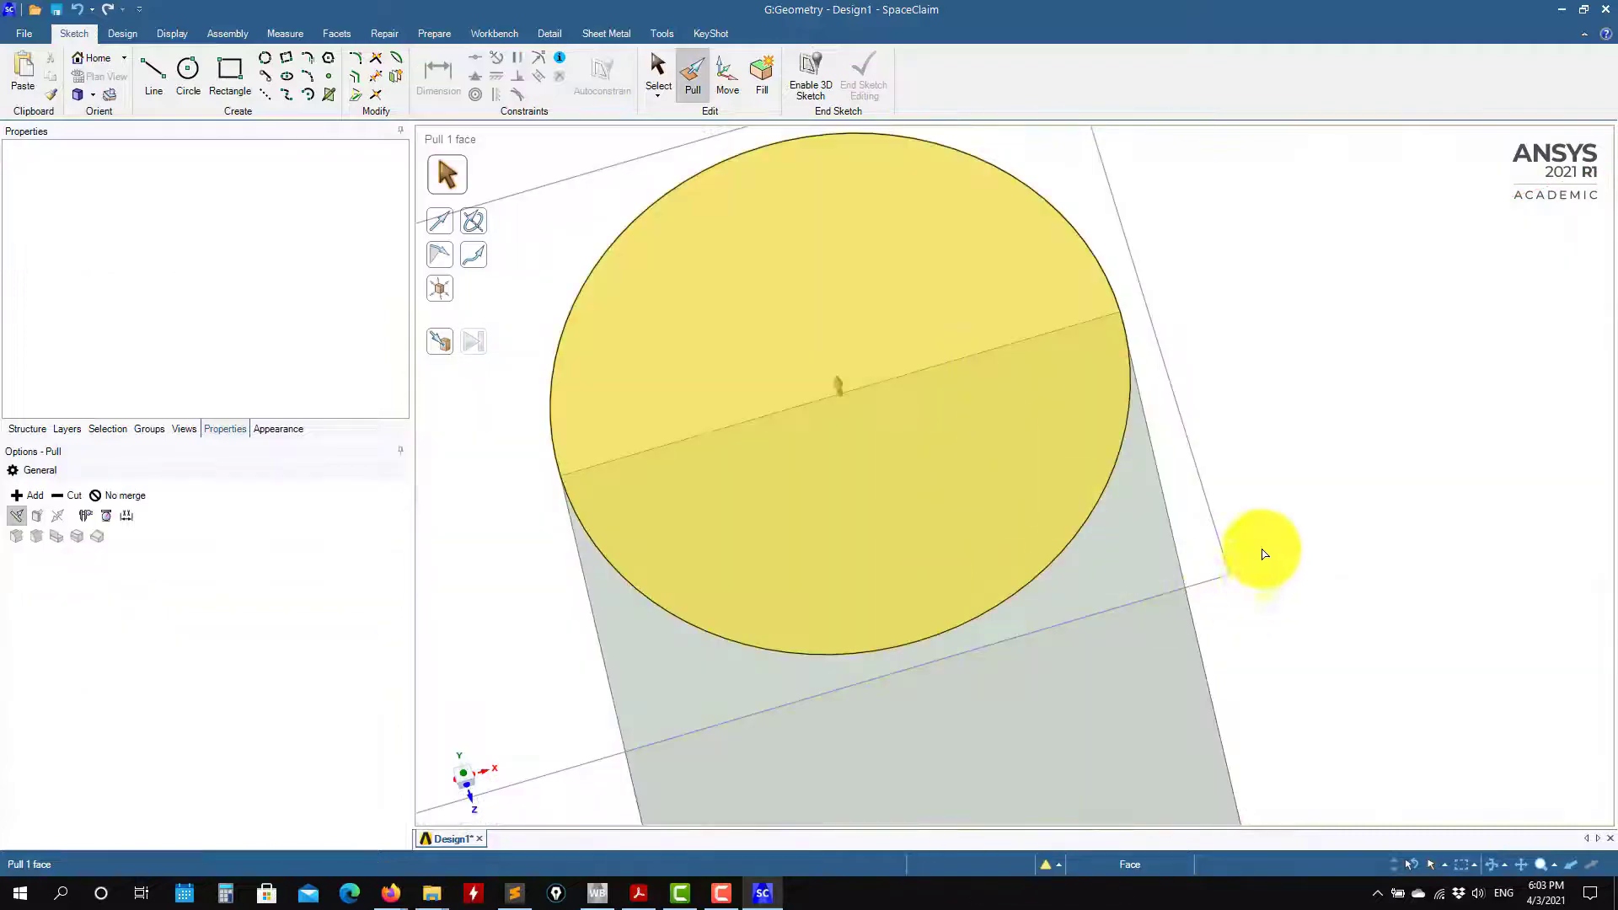
pyautogui.press('Escape')
pyautogui.scroll(-9, 1305, 504)
pyautogui.keyDown('ctrl'); pyautogui.moveTo(1340, 622); pyautogui.dragTo(1252, 560, button='middle'); pyautogui.keyUp('ctrl')
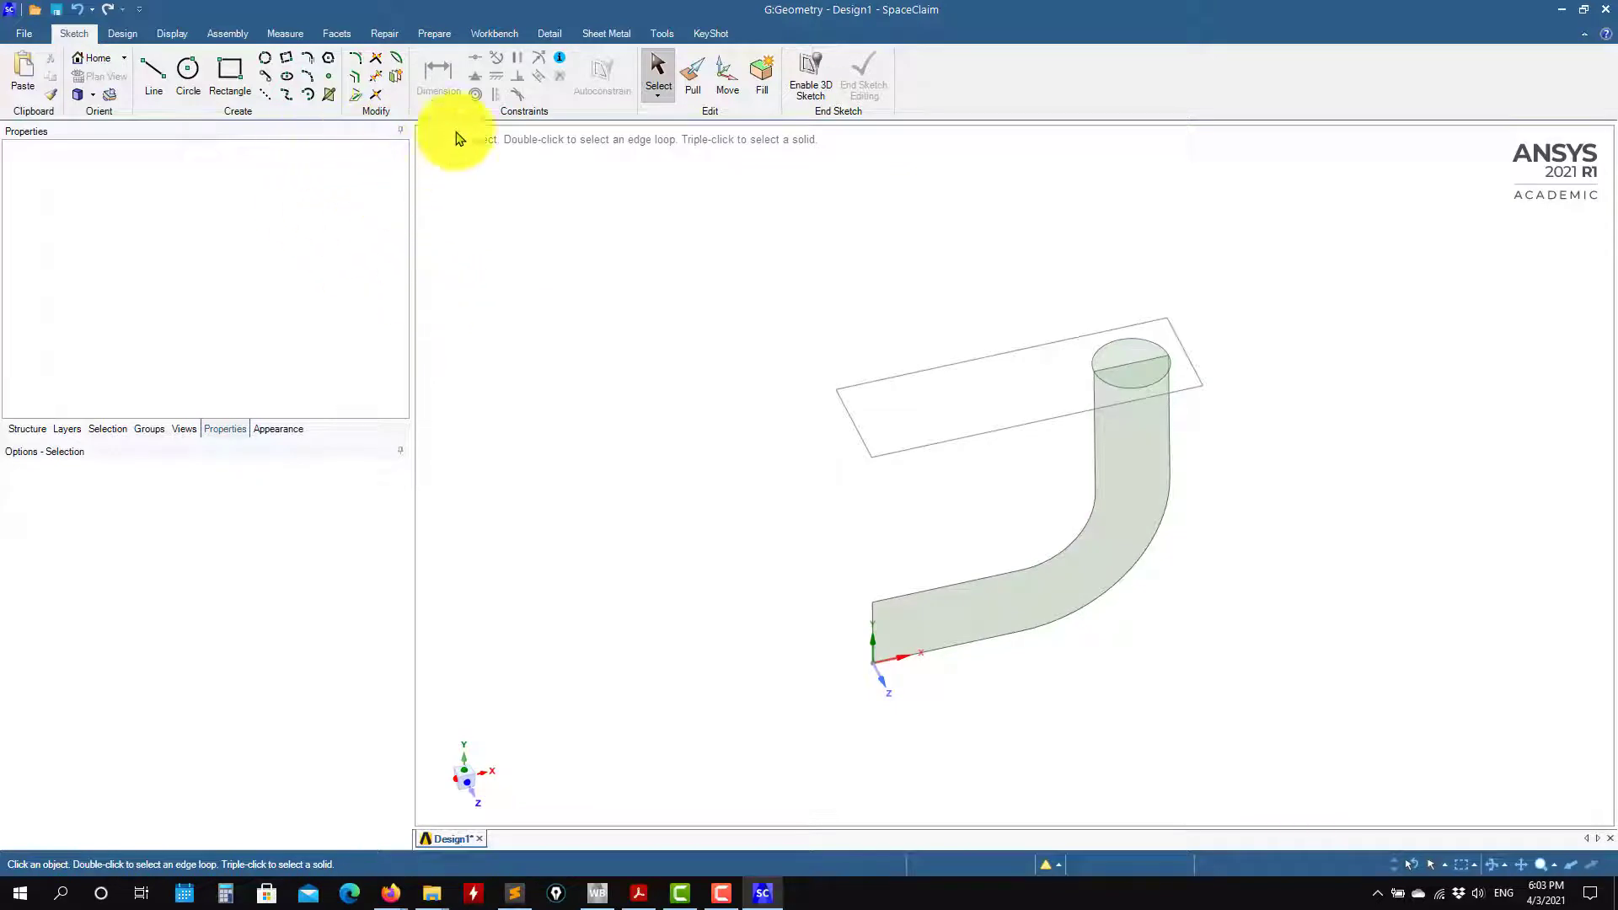
pyautogui.click(124, 33)
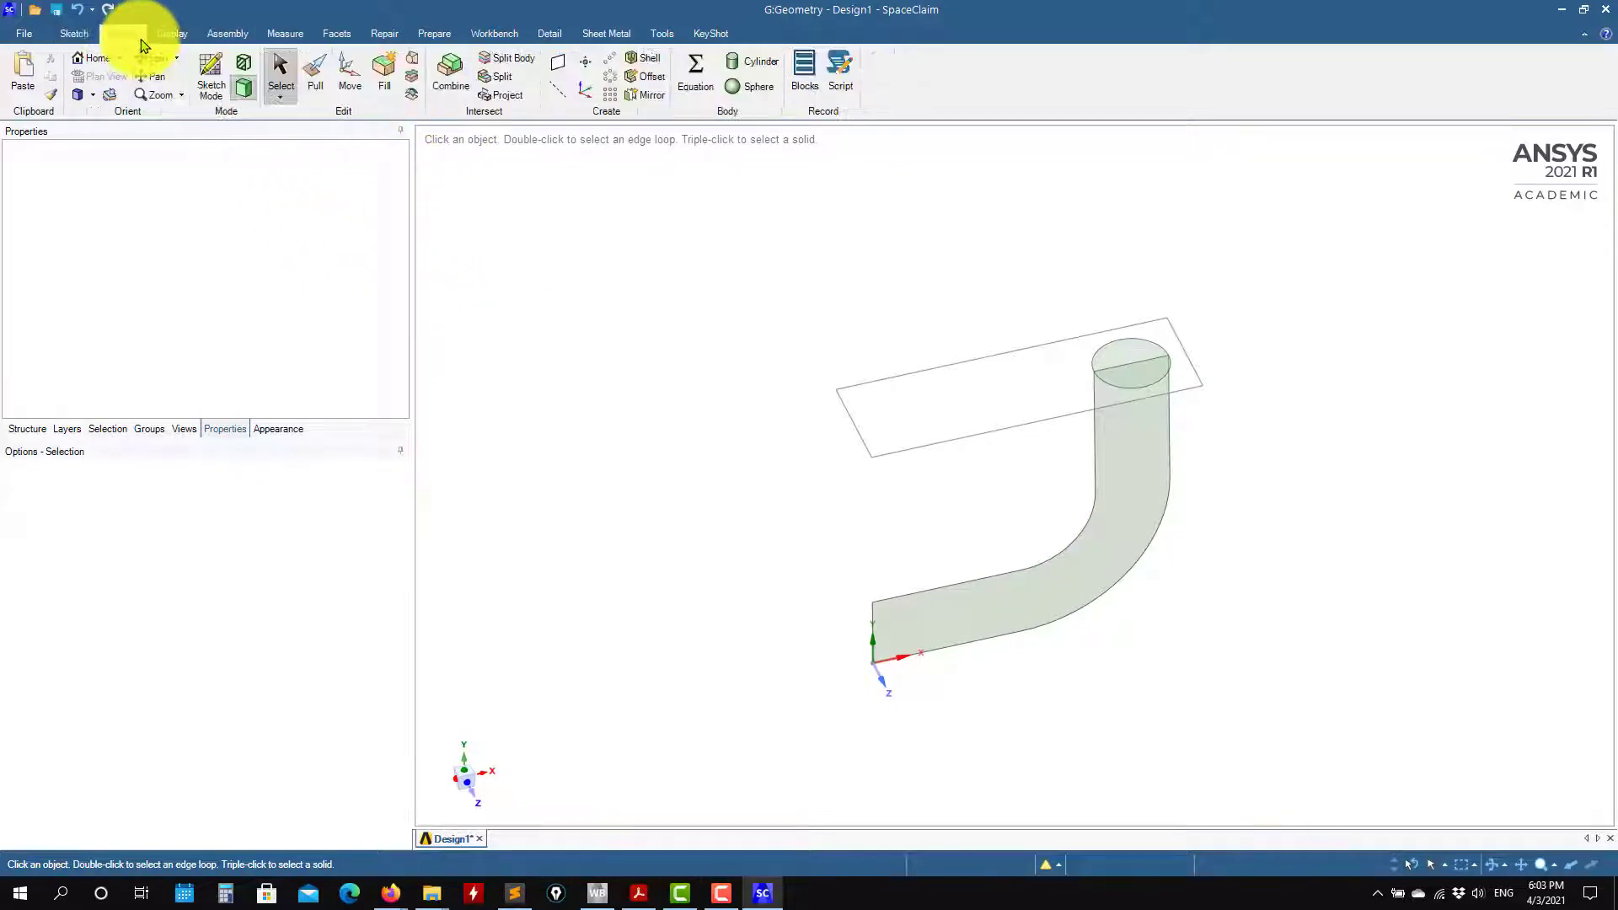
pyautogui.click(319, 77)
pyautogui.scroll(-2, 1173, 325)
pyautogui.scroll(5, 1167, 327)
pyautogui.click(1114, 386)
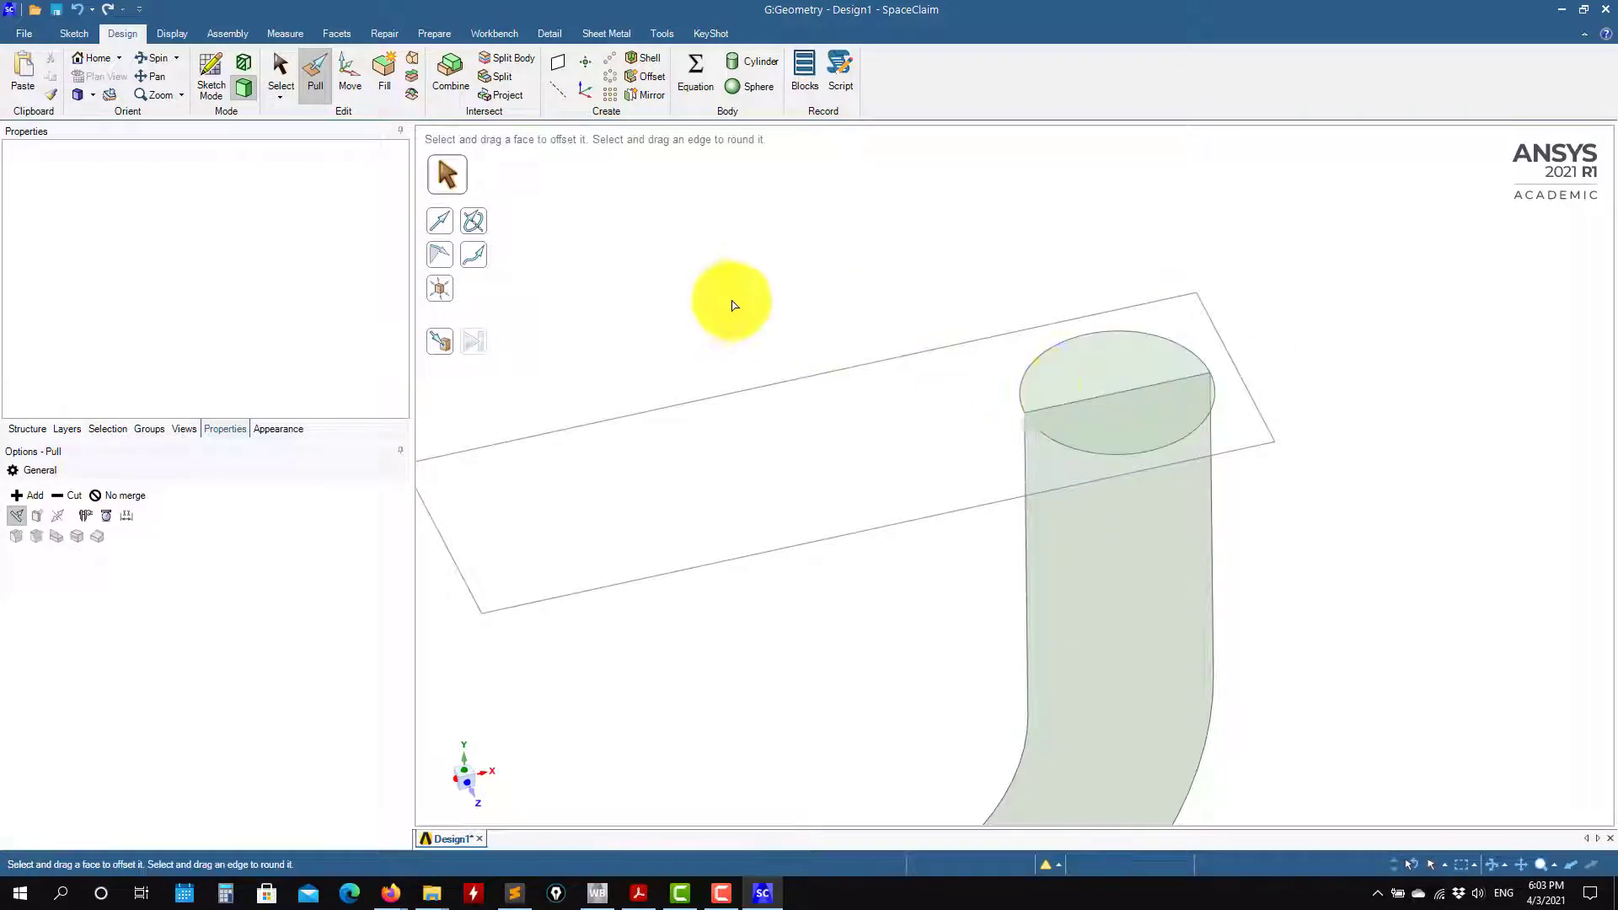
pyautogui.click(1133, 417)
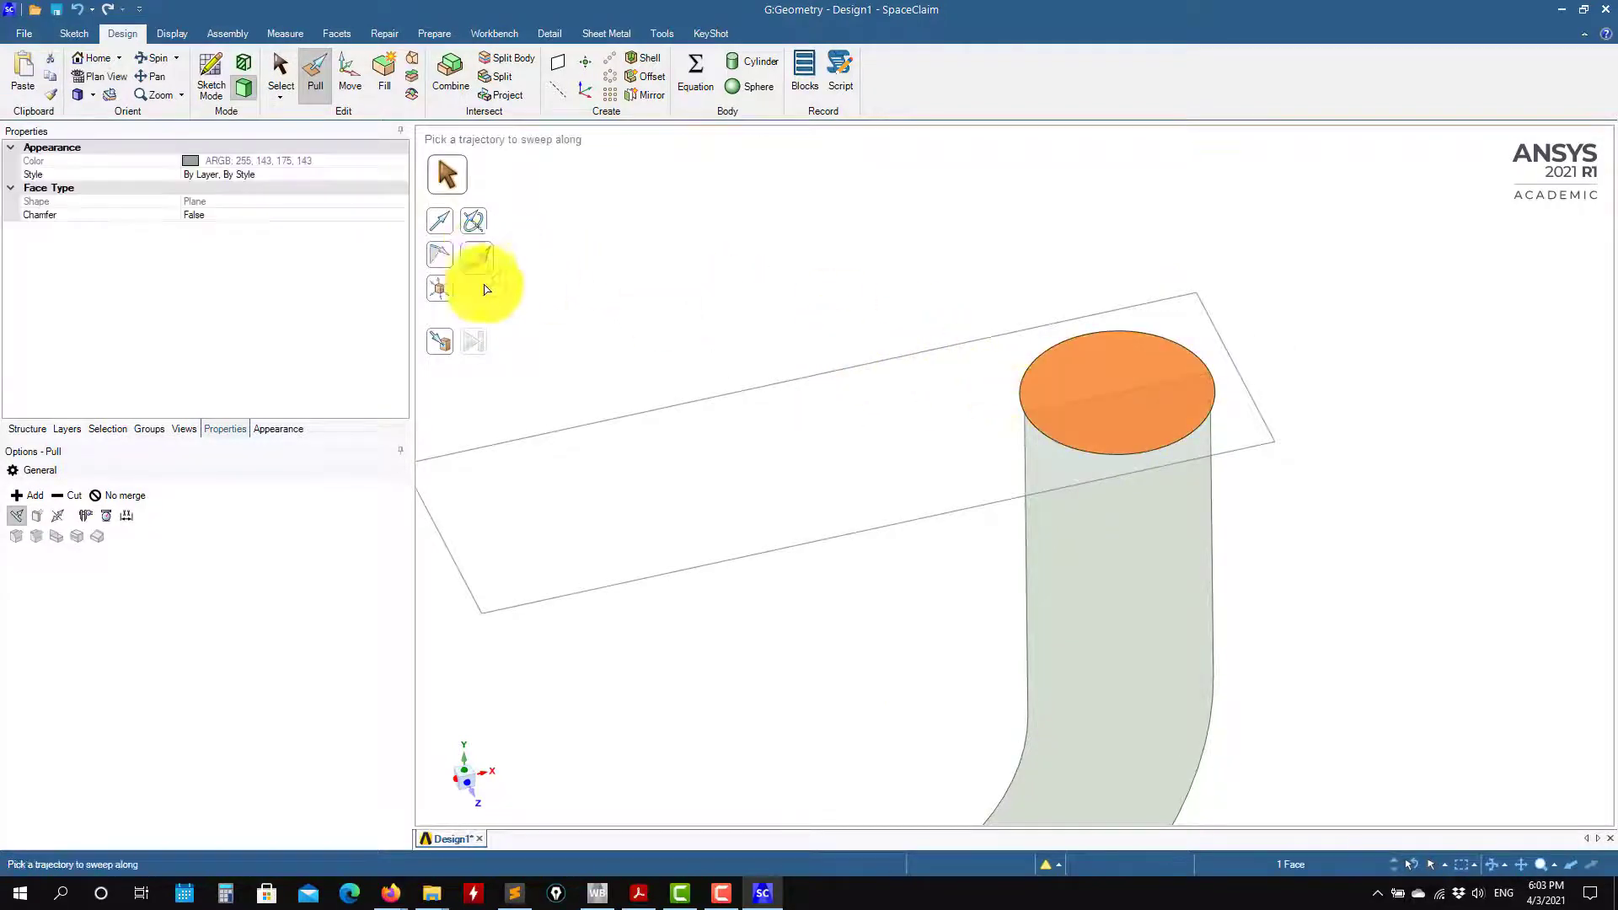
# Sweep the circular face along the vertical, arc and straight edges into a bent pipe.
pyautogui.click(1029, 536)
pyautogui.keyDown('shift'); pyautogui.moveTo(939, 716); pyautogui.dragTo(982, 347, button='middle'); pyautogui.keyUp('shift')
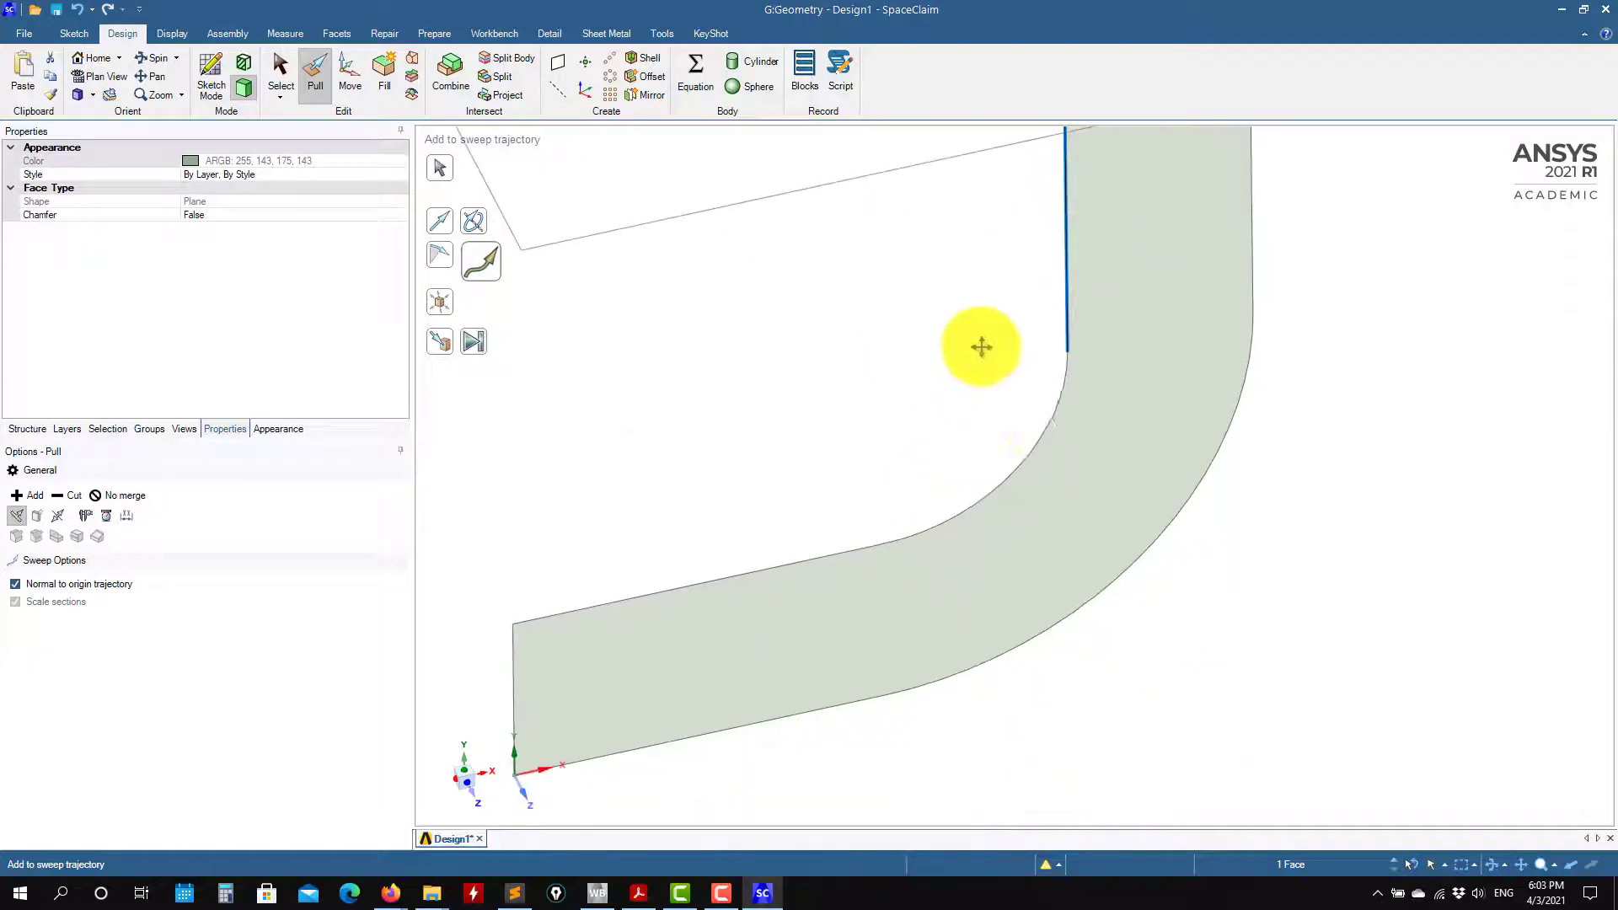
pyautogui.click(1044, 426)
pyautogui.click(811, 569)
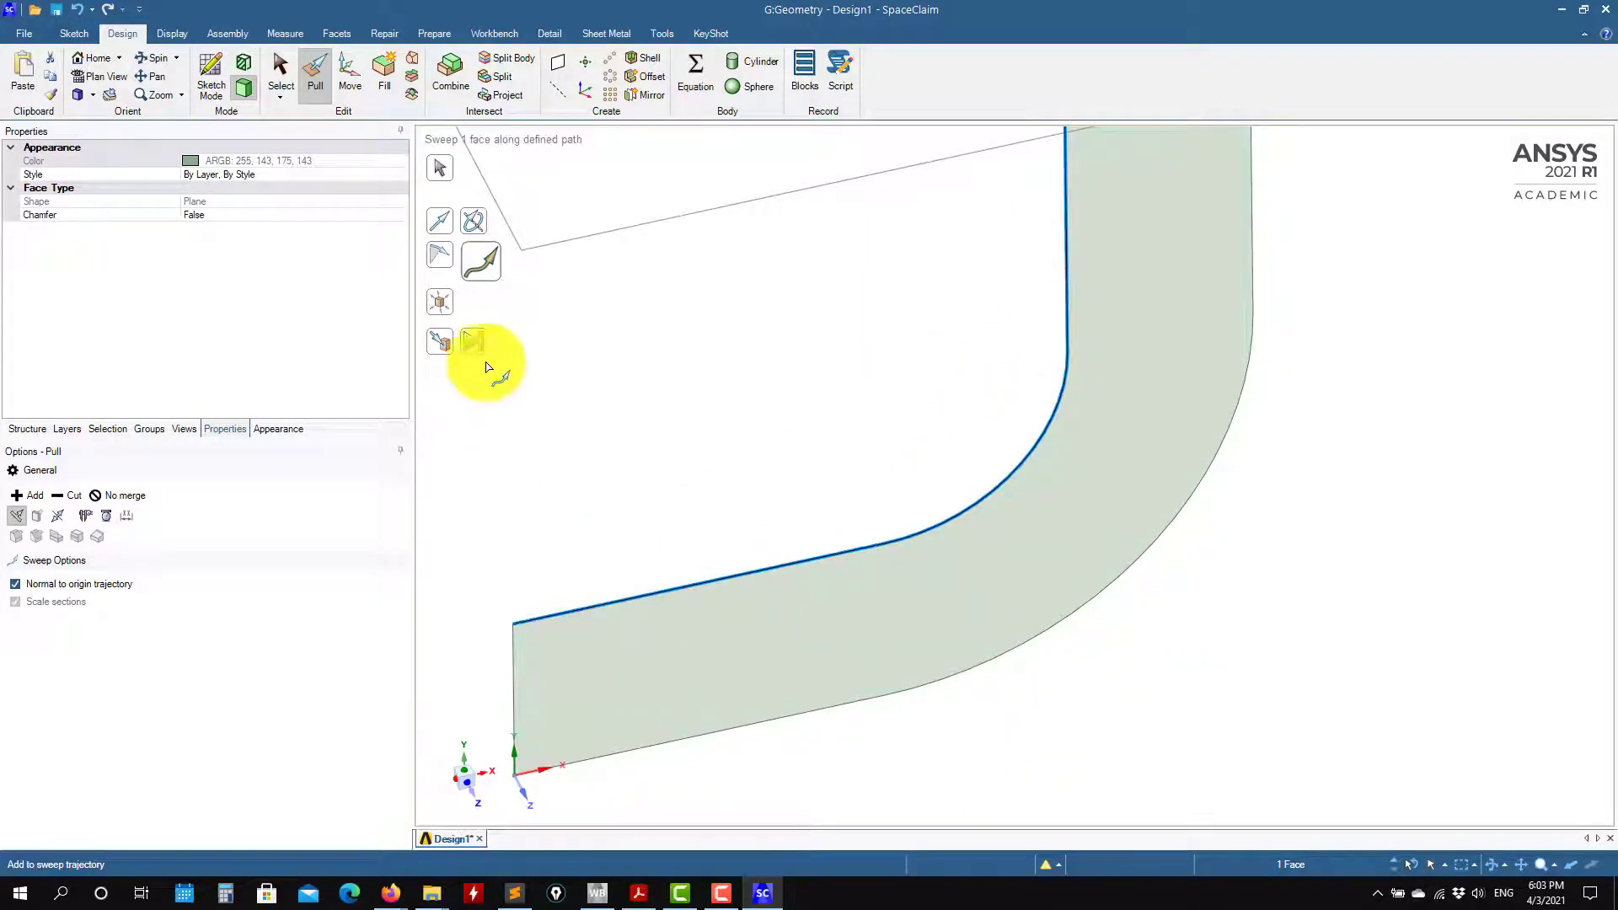
pyautogui.click(473, 341)
pyautogui.scroll(-5, 636, 446)
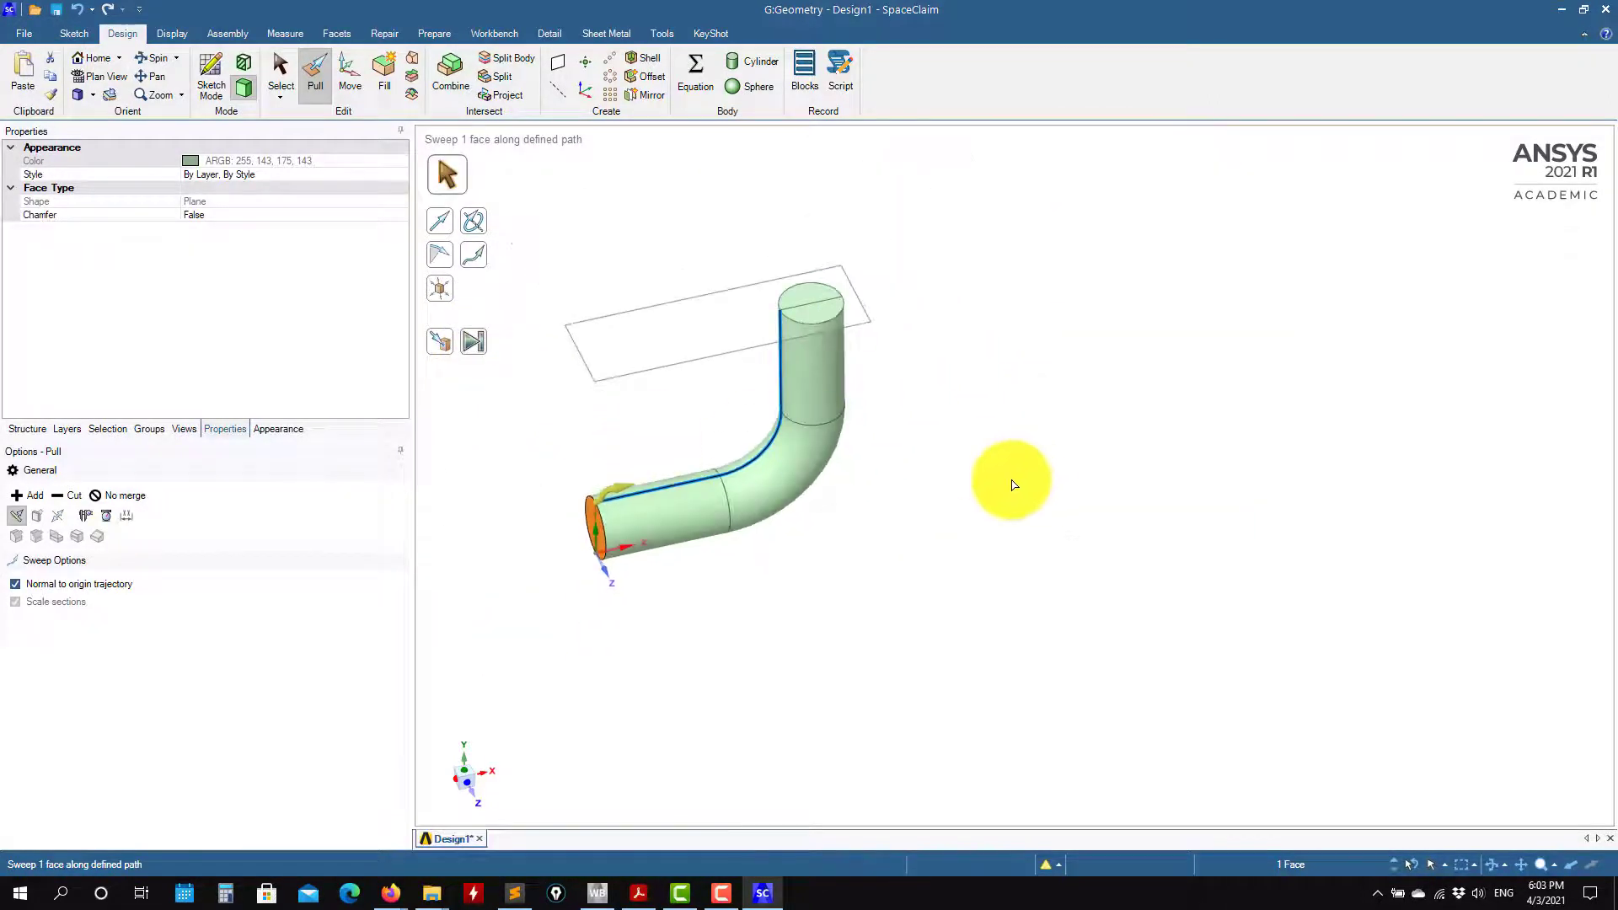
pyautogui.click(543, 681)
pyautogui.moveTo(560, 697); pyautogui.dragTo(725, 507, button='middle')
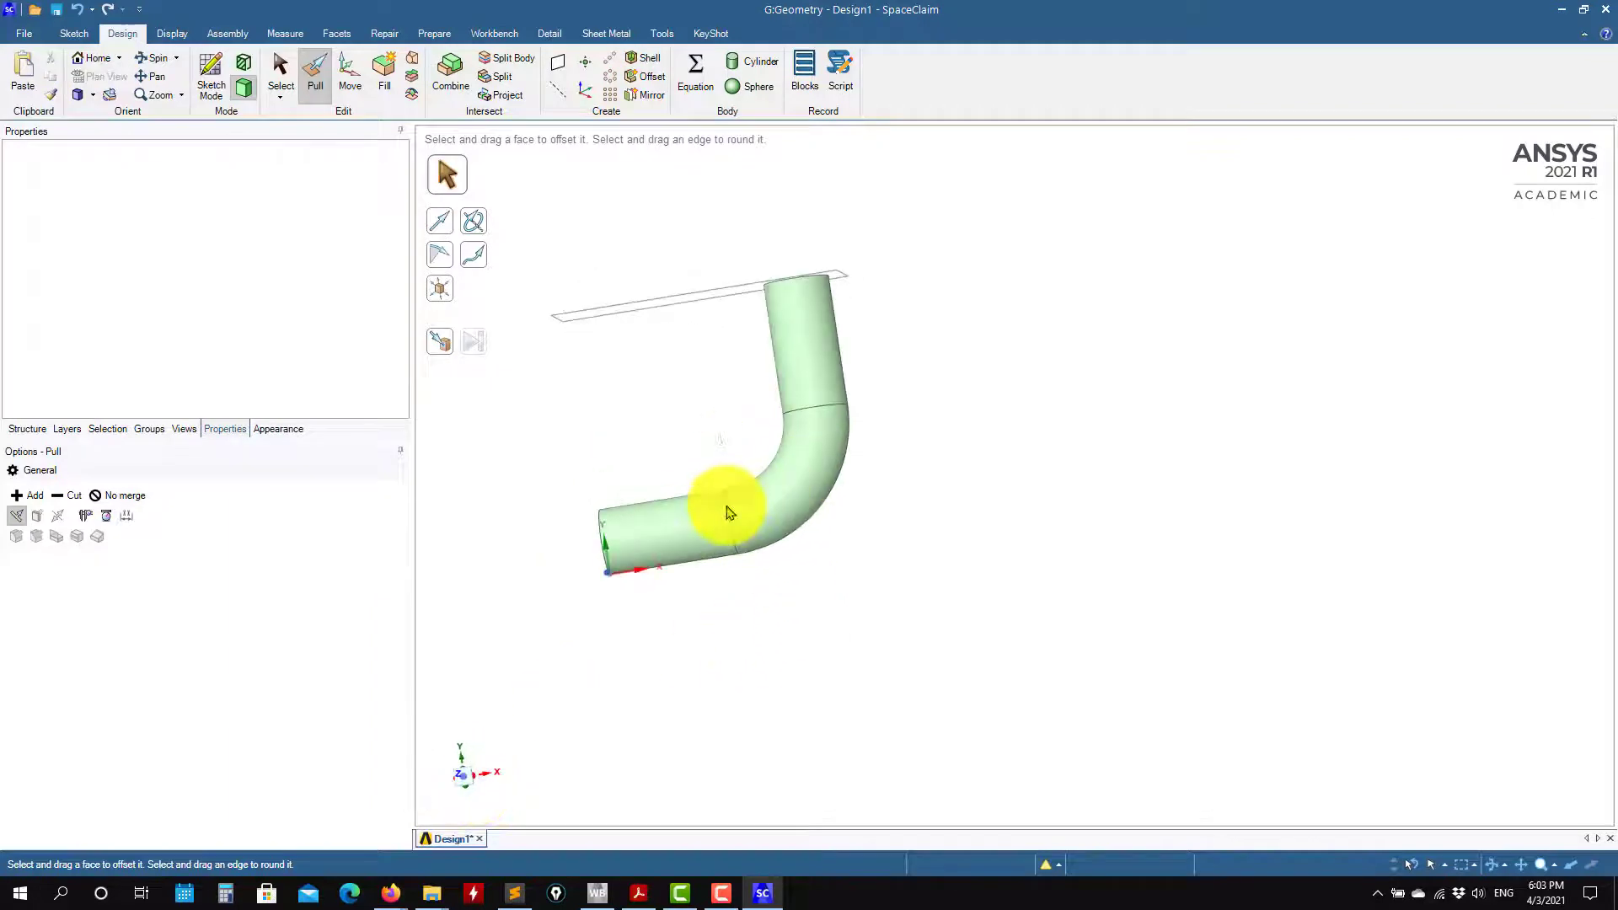
# Show the model tree, inspect the pipe, and try a sketch on the plane by its lower end.
pyautogui.press('s')
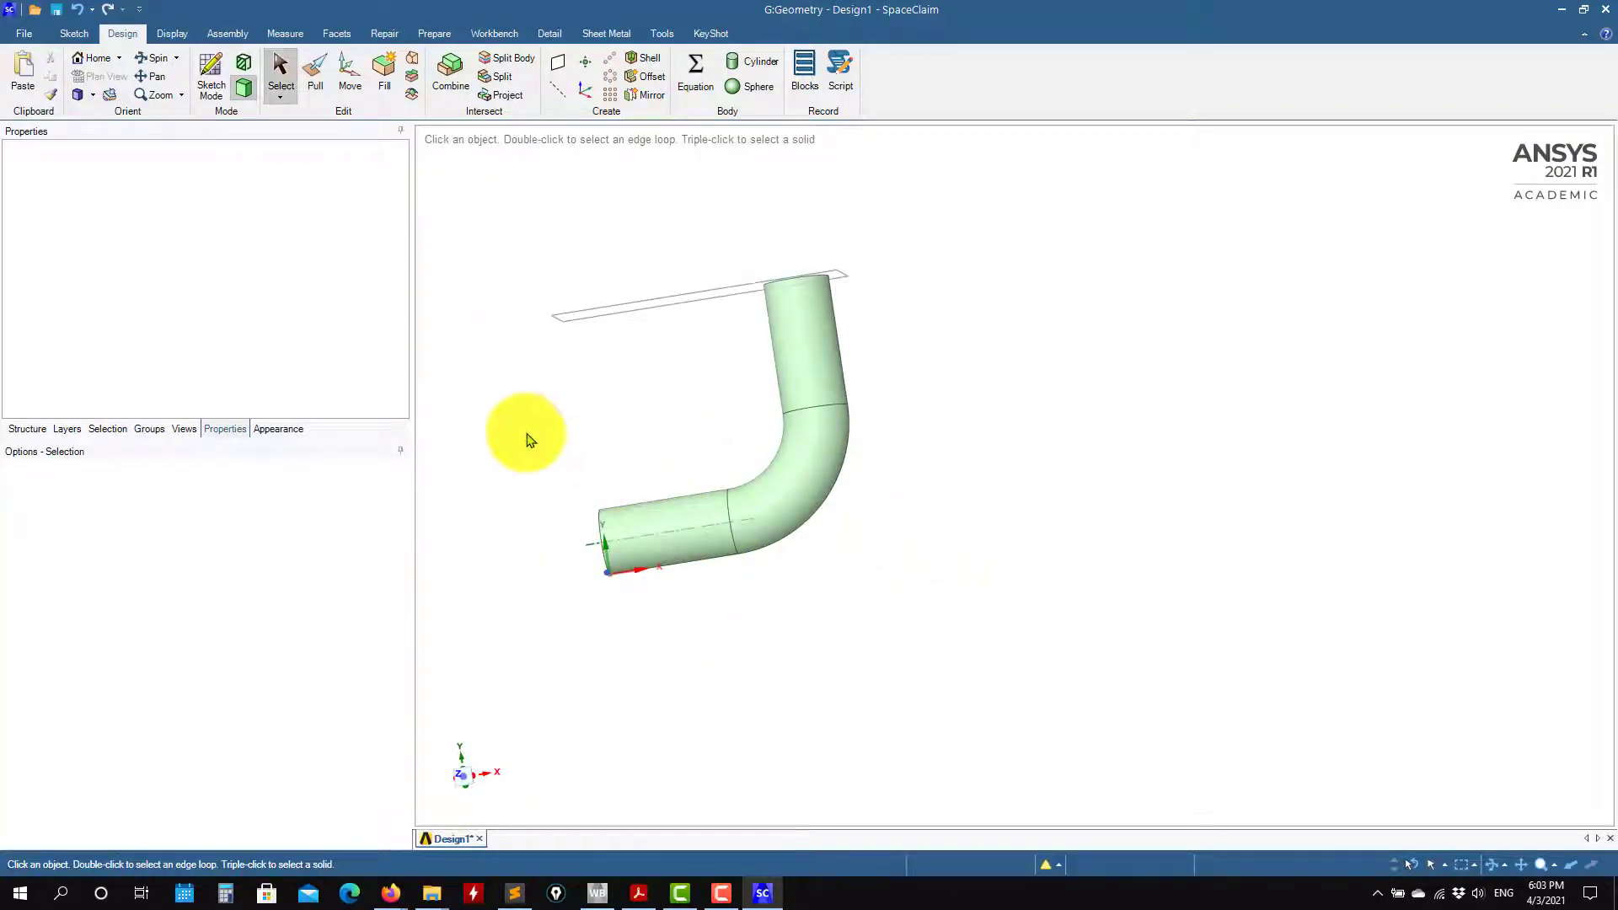
pyautogui.click(27, 431)
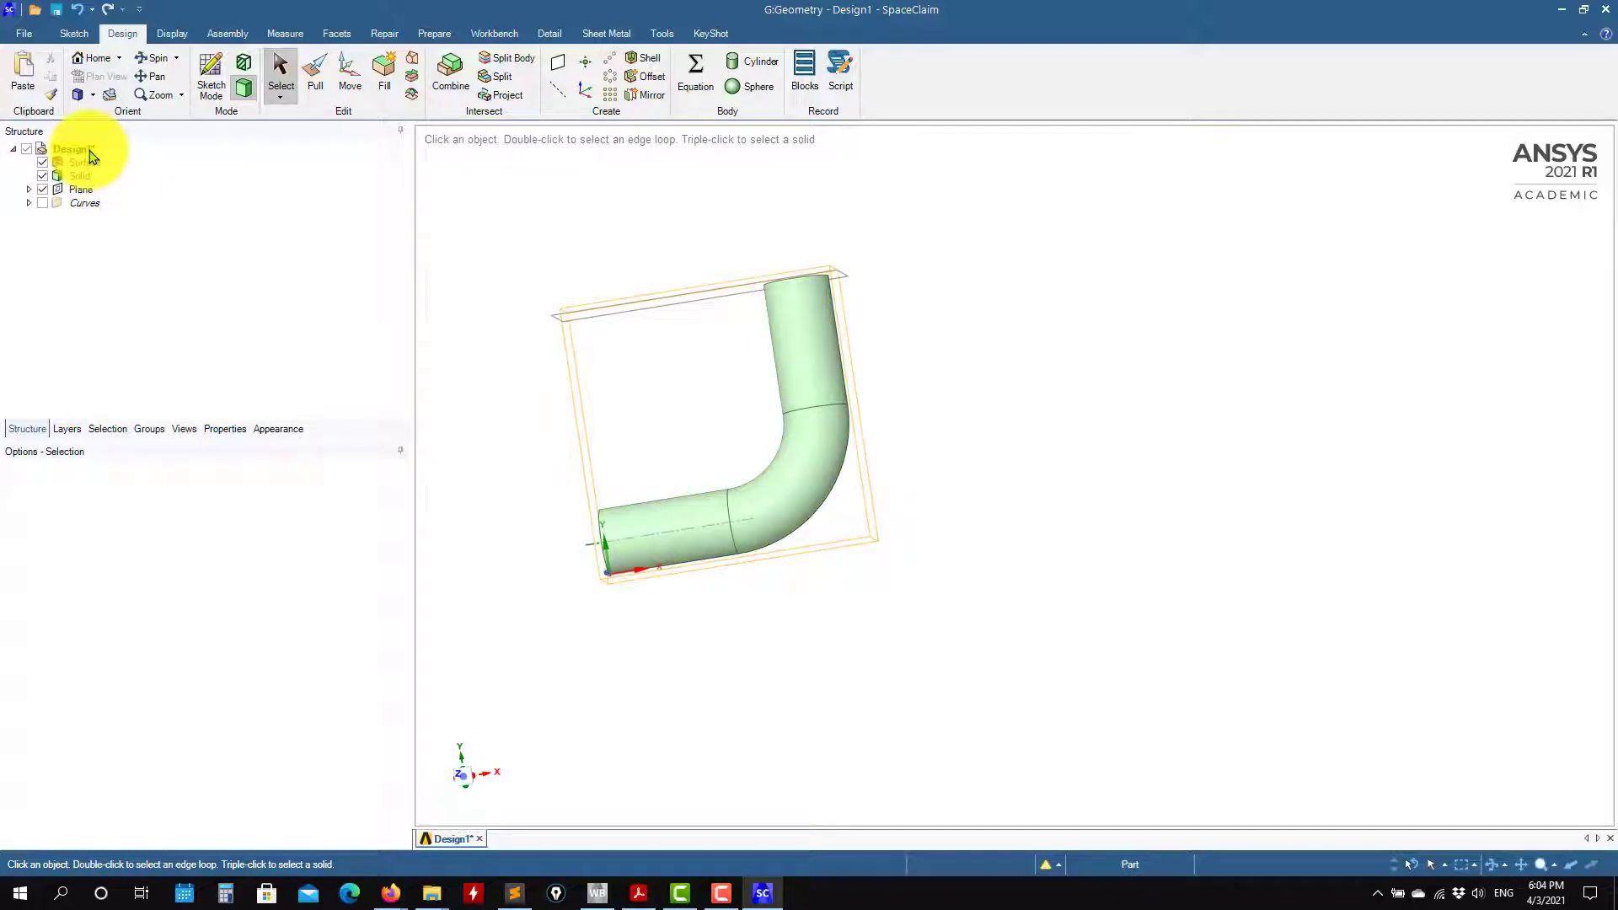
pyautogui.moveTo(834, 722); pyautogui.dragTo(900, 756, button='middle')
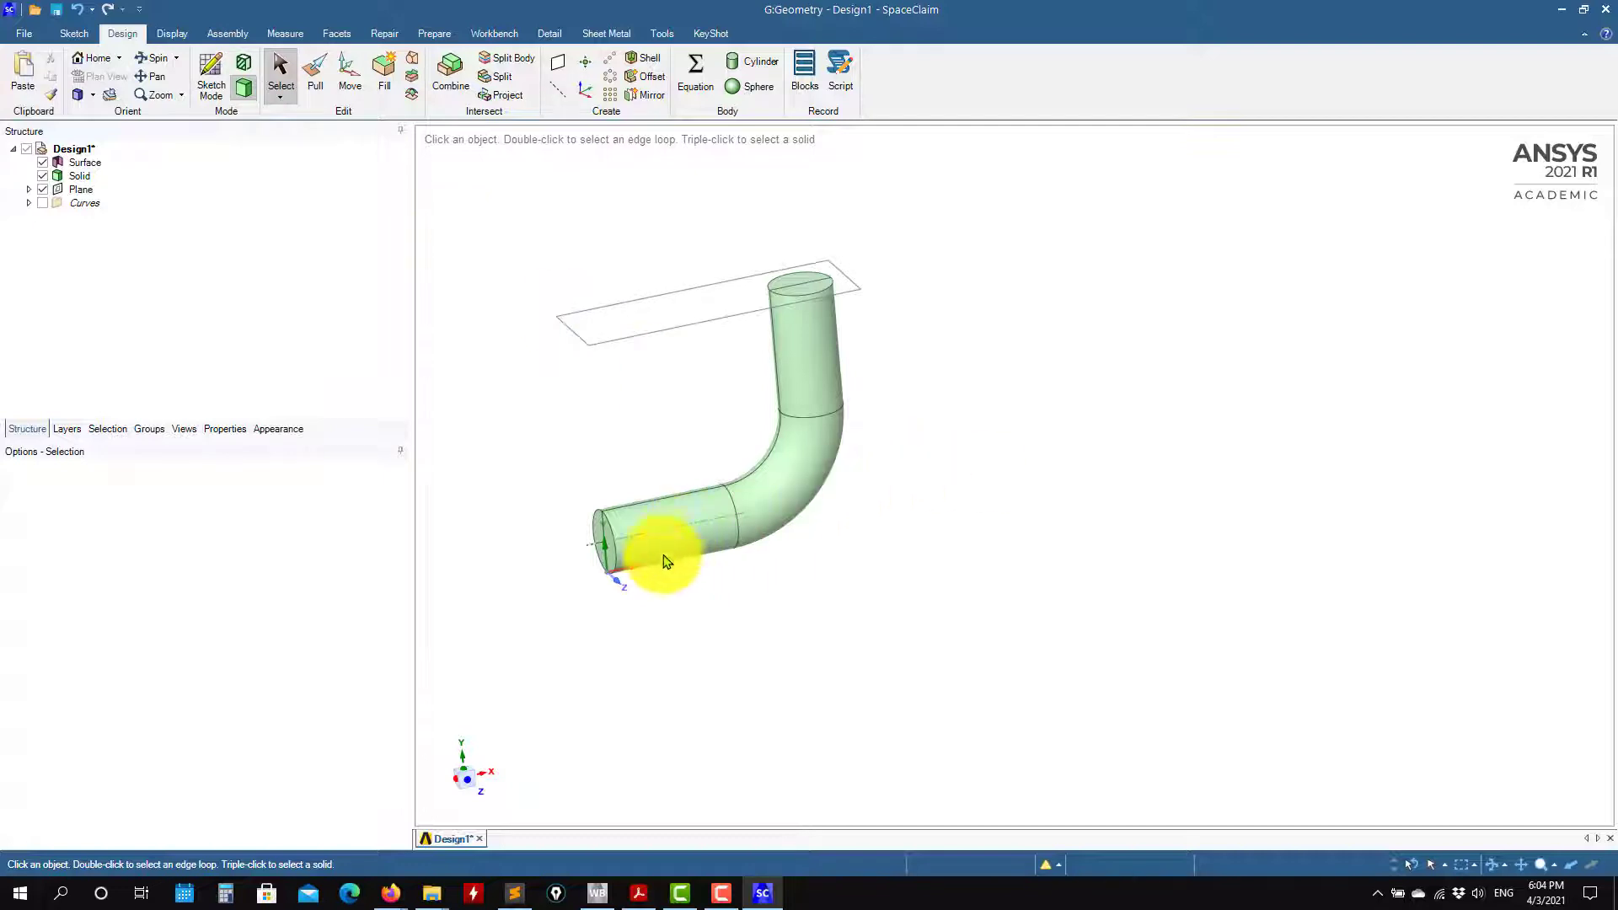
pyautogui.moveTo(758, 548); pyautogui.dragTo(762, 581, button='middle')
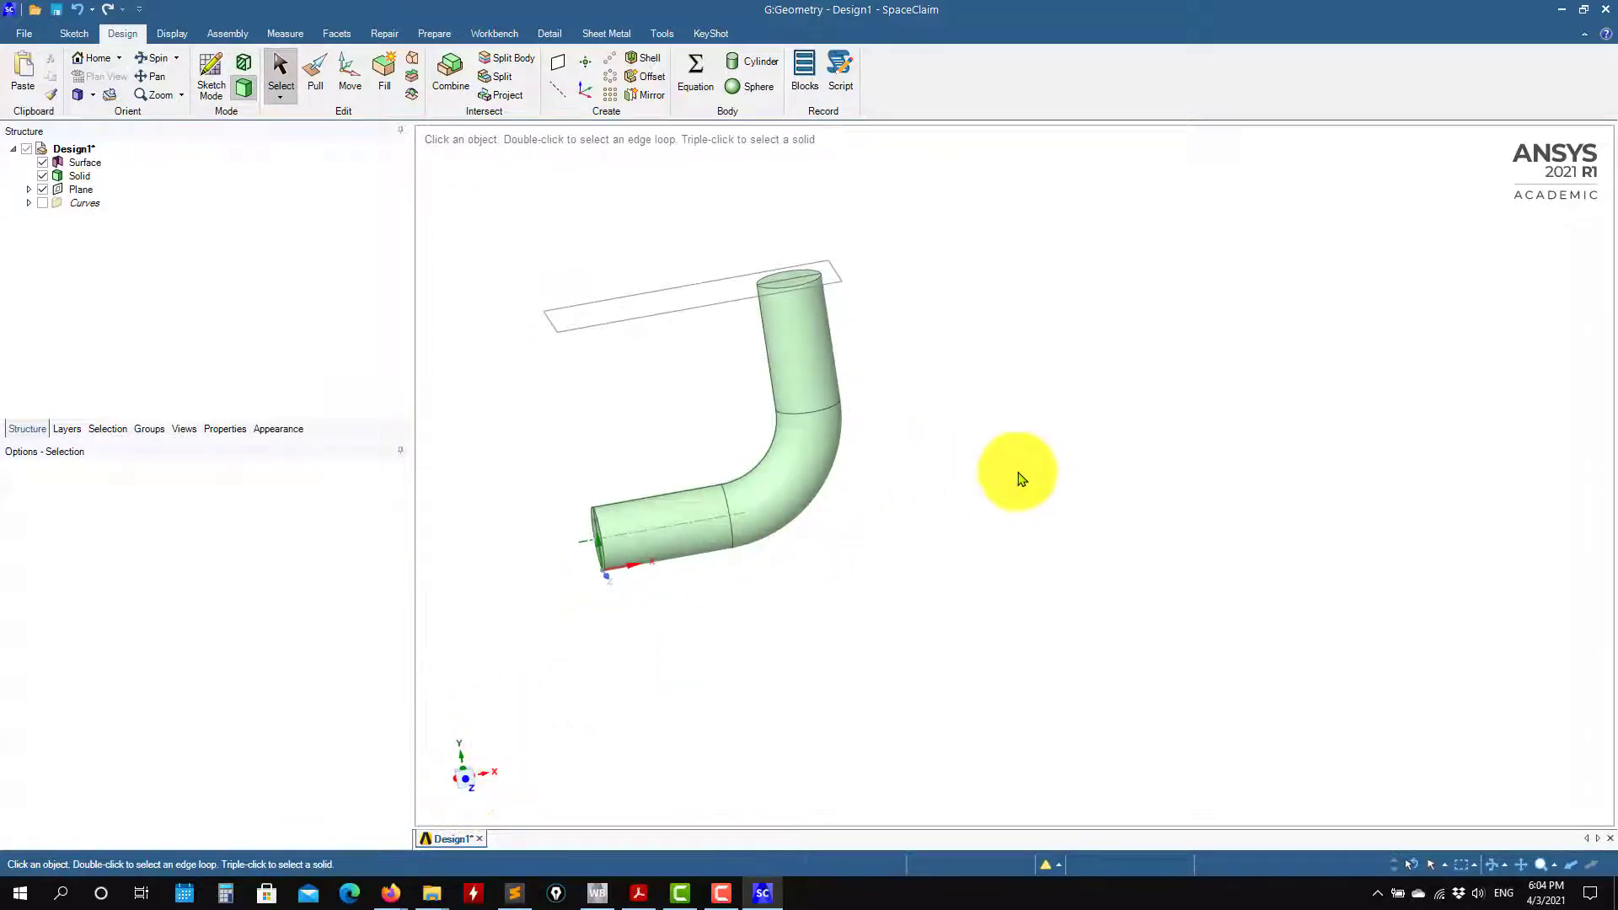
pyautogui.press('k')
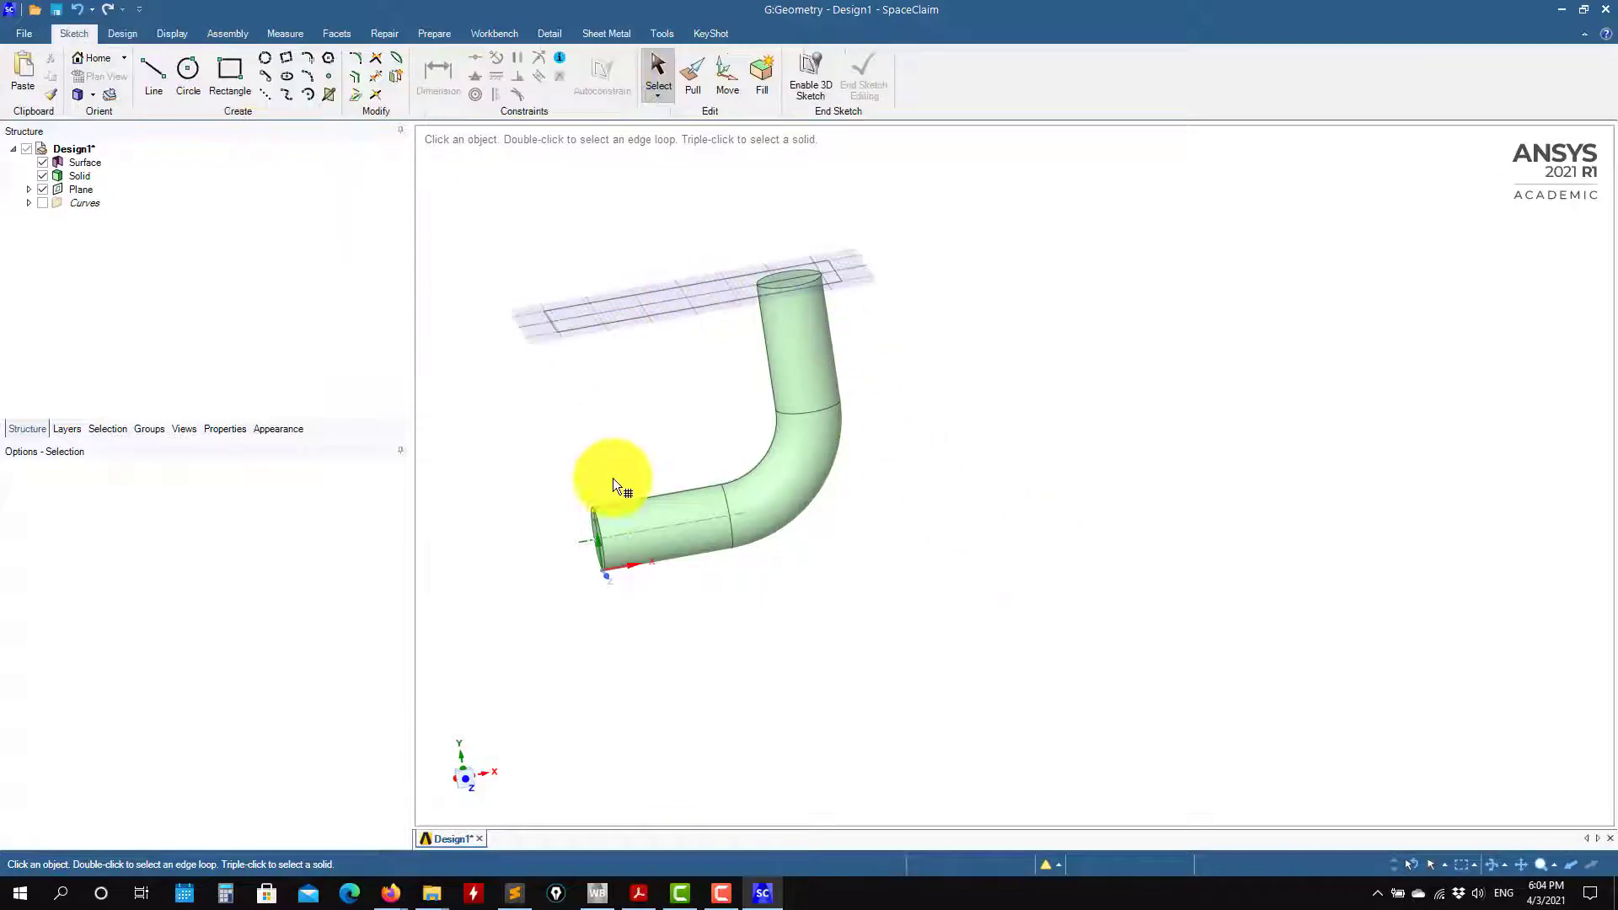
pyautogui.click(628, 592)
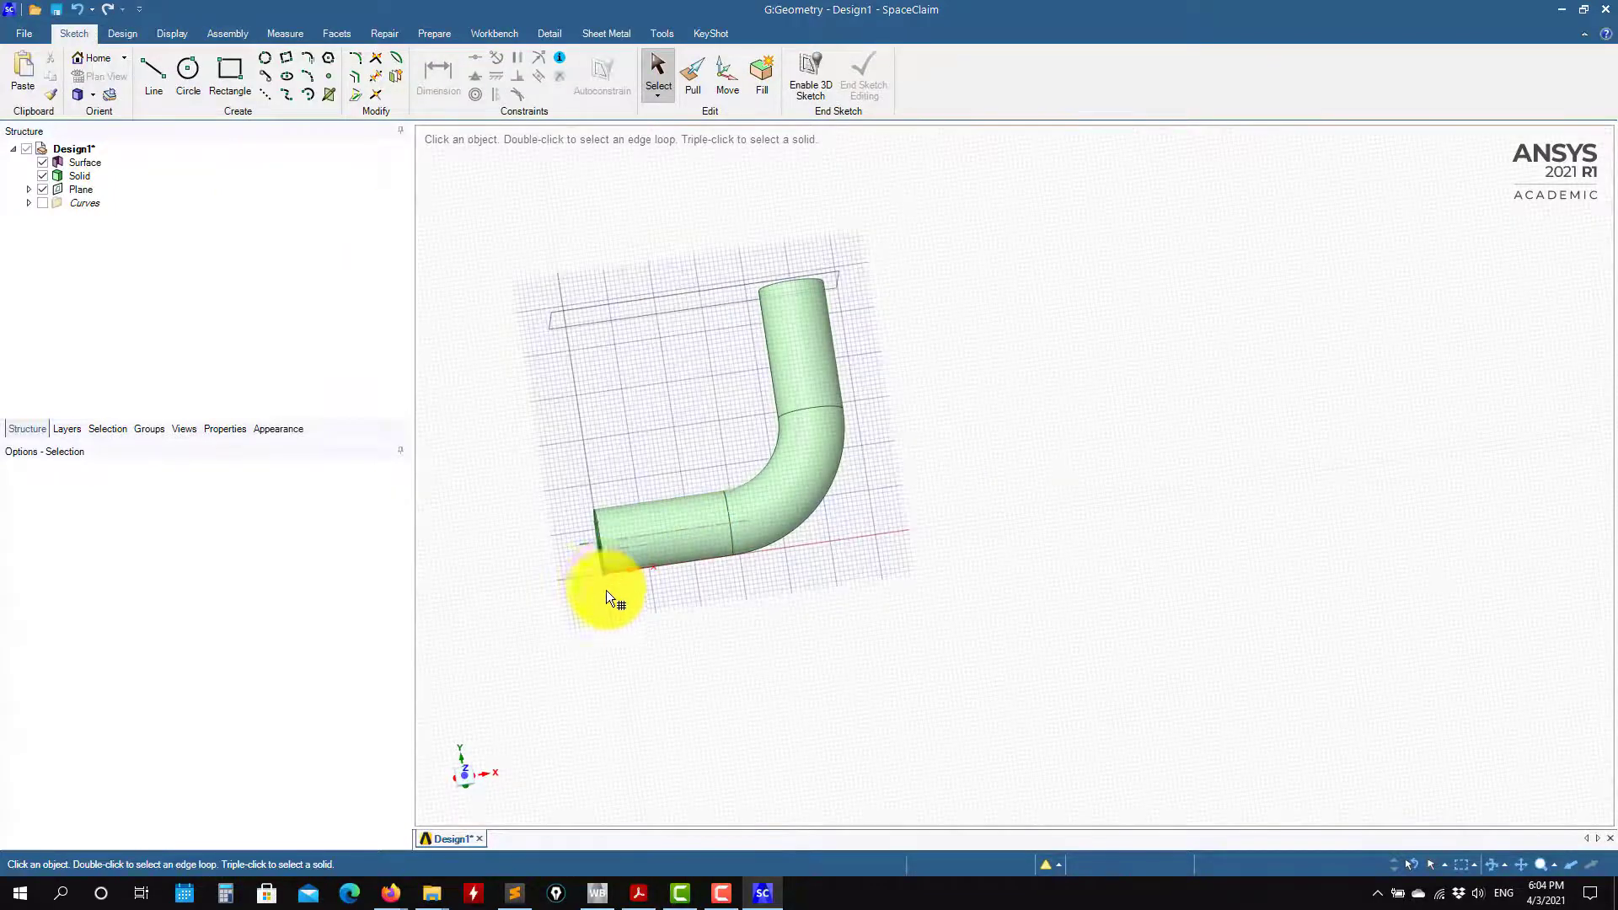
pyautogui.click(599, 586)
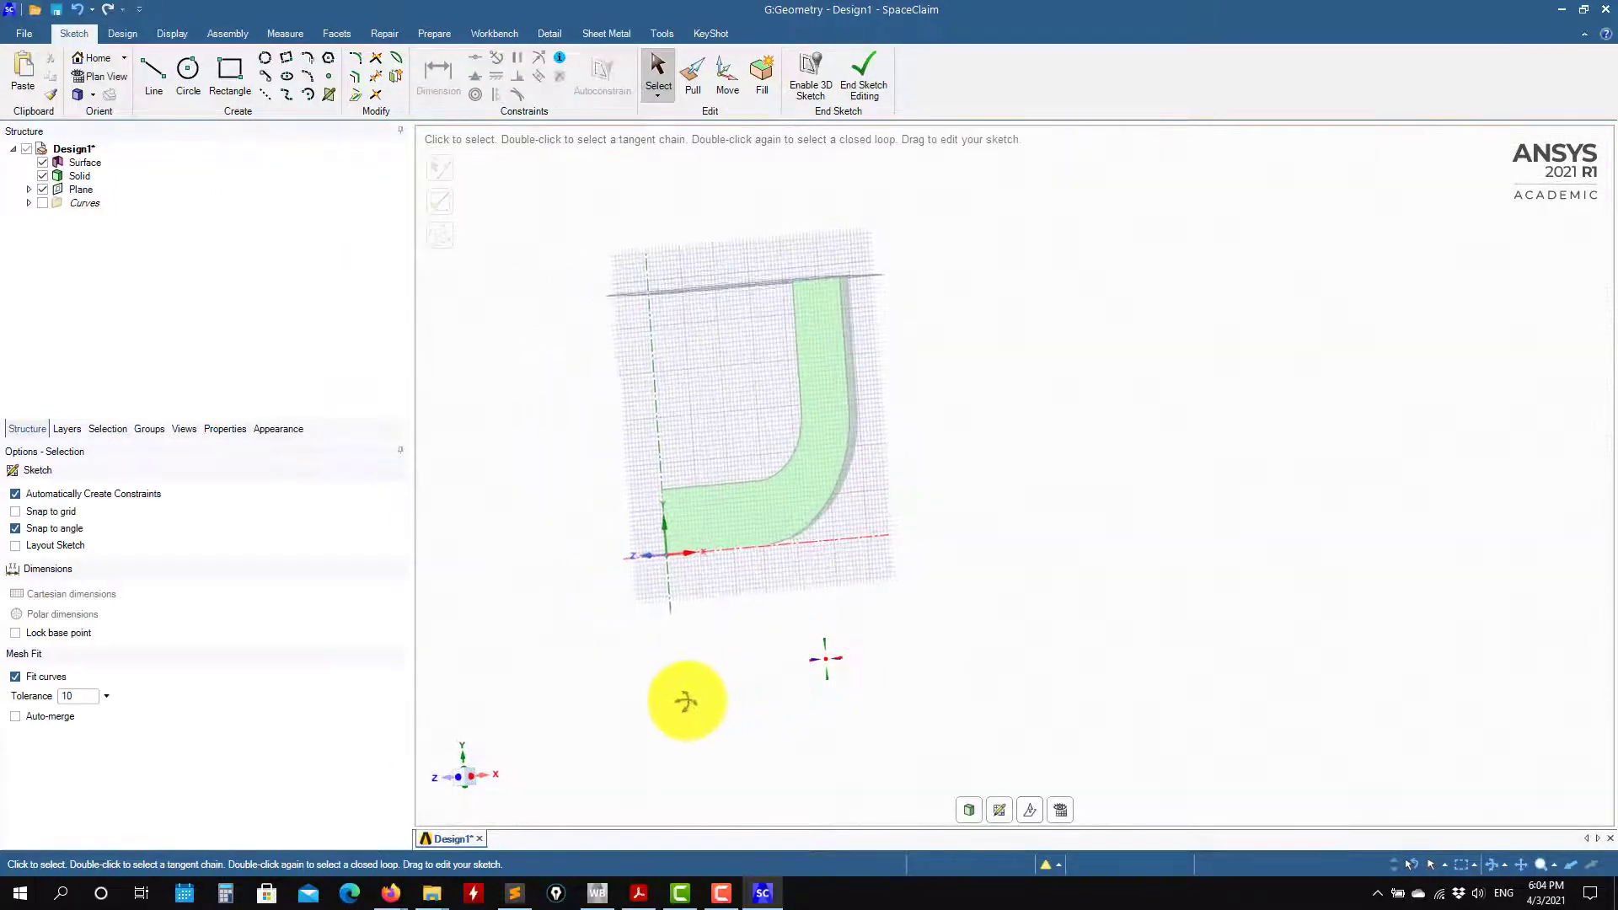
pyautogui.click(969, 811)
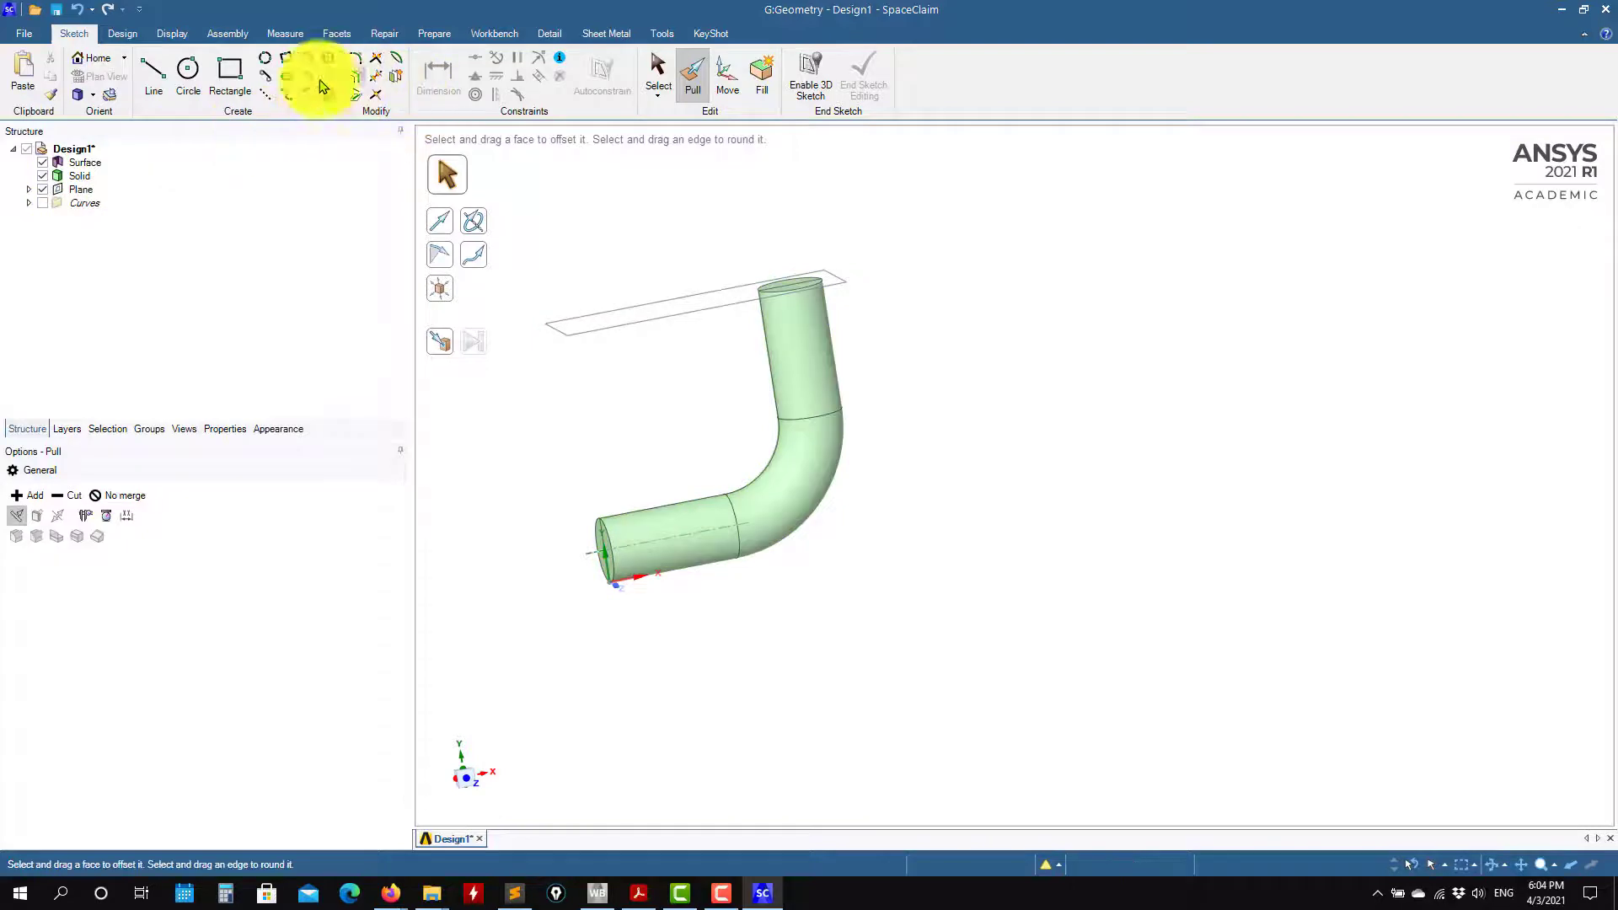
# Start a sketch on the plane through the pipe's profile in plan view.
pyautogui.click(122, 34)
pyautogui.press('k')
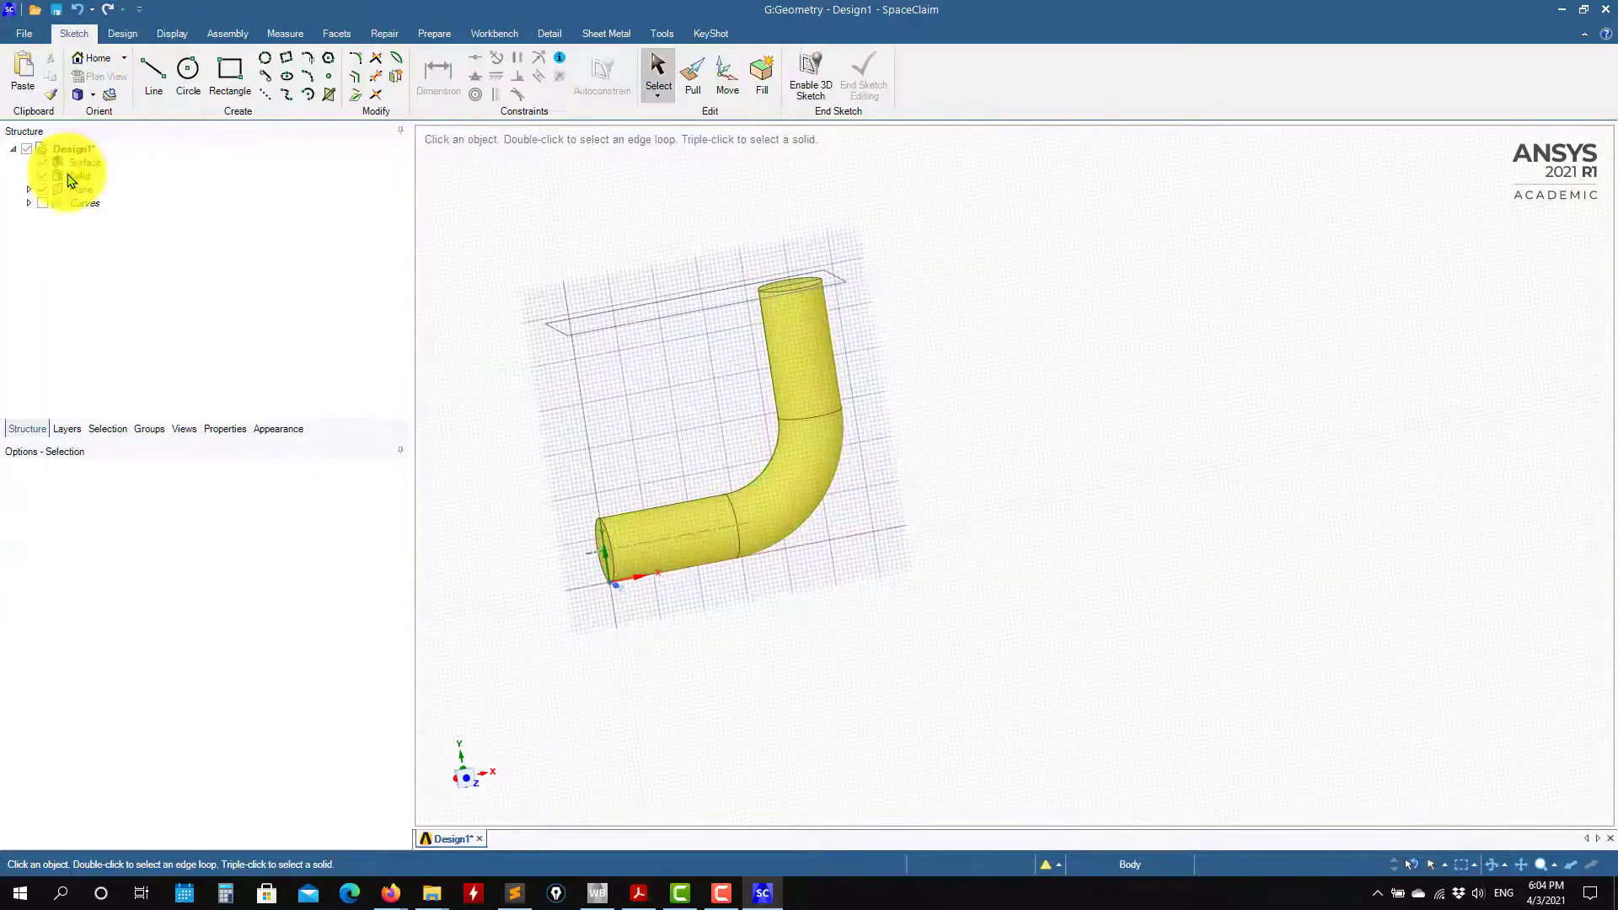
pyautogui.click(551, 476)
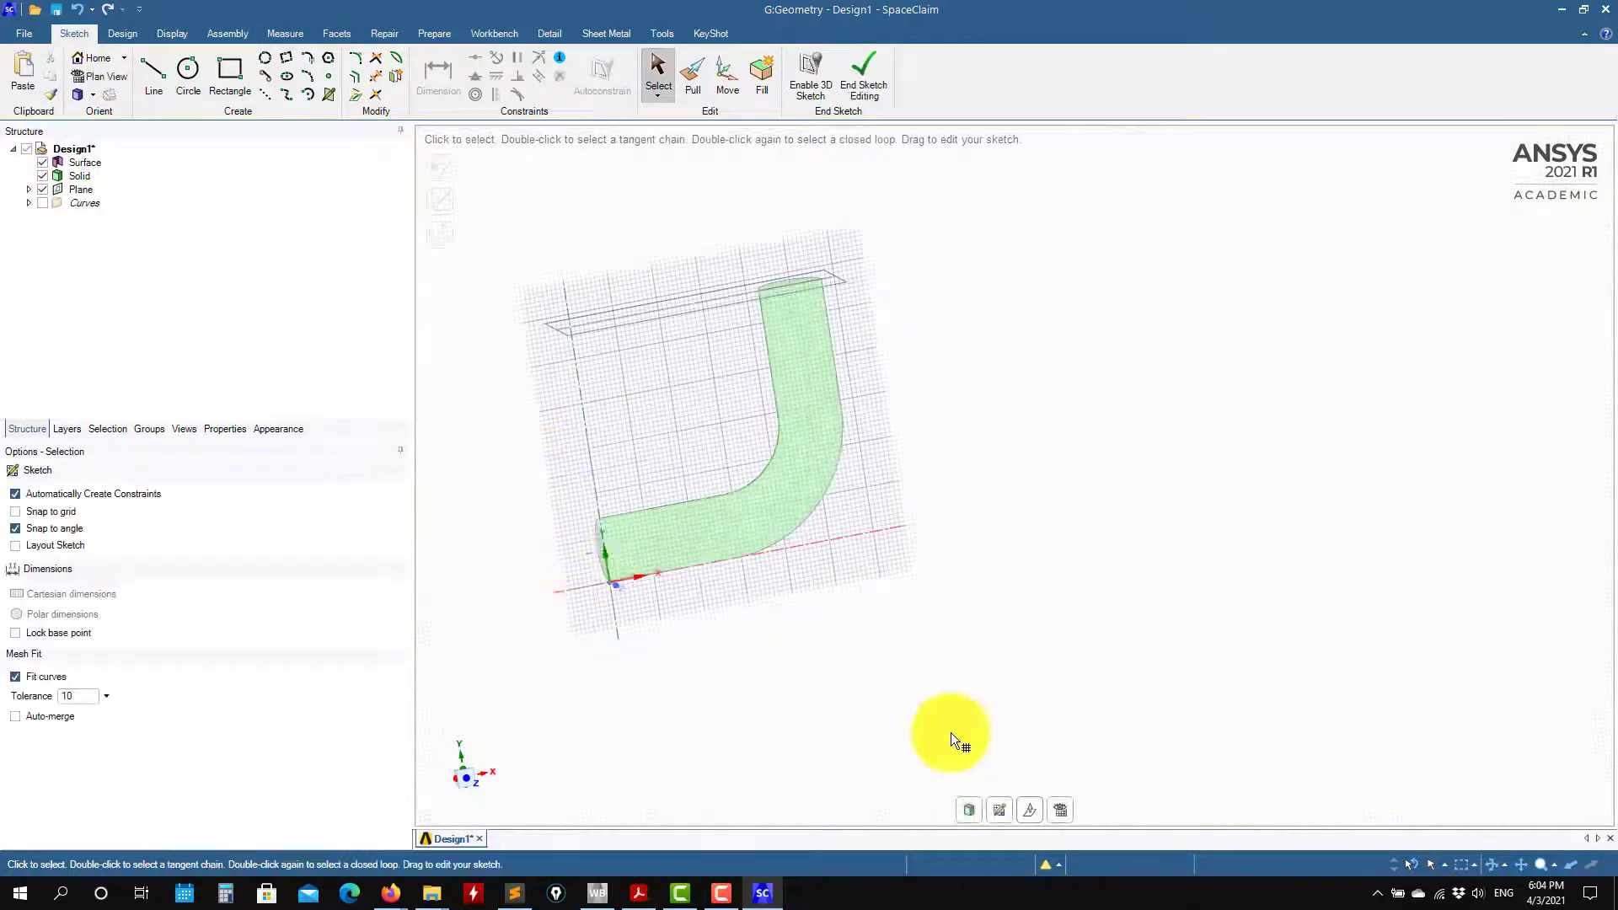
pyautogui.click(1064, 809)
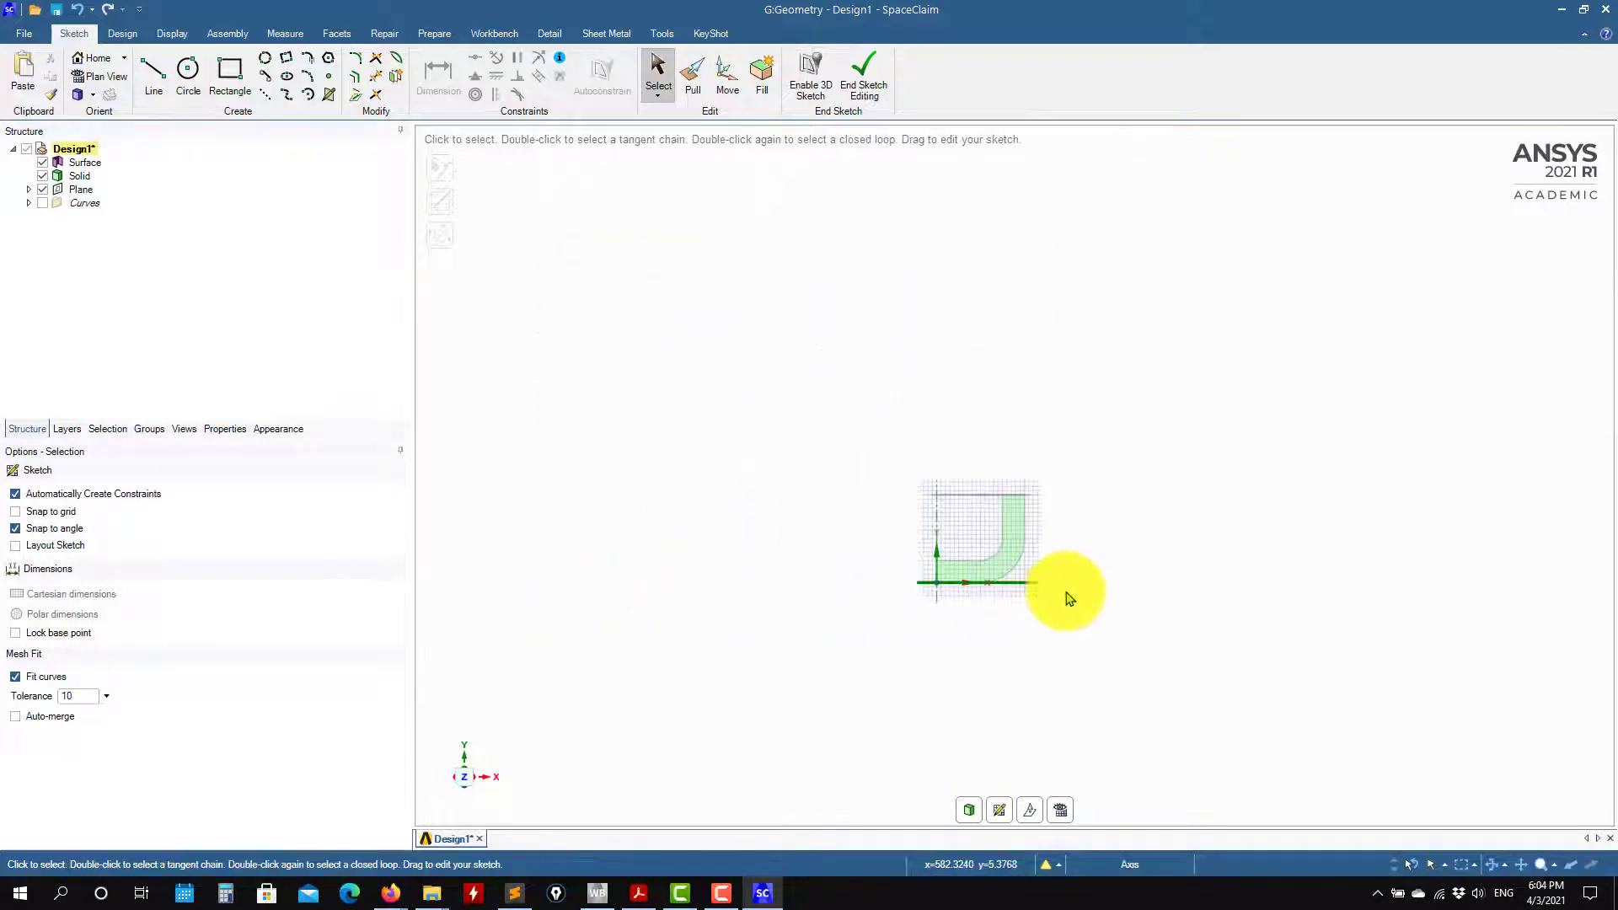
pyautogui.scroll(5, 1029, 562)
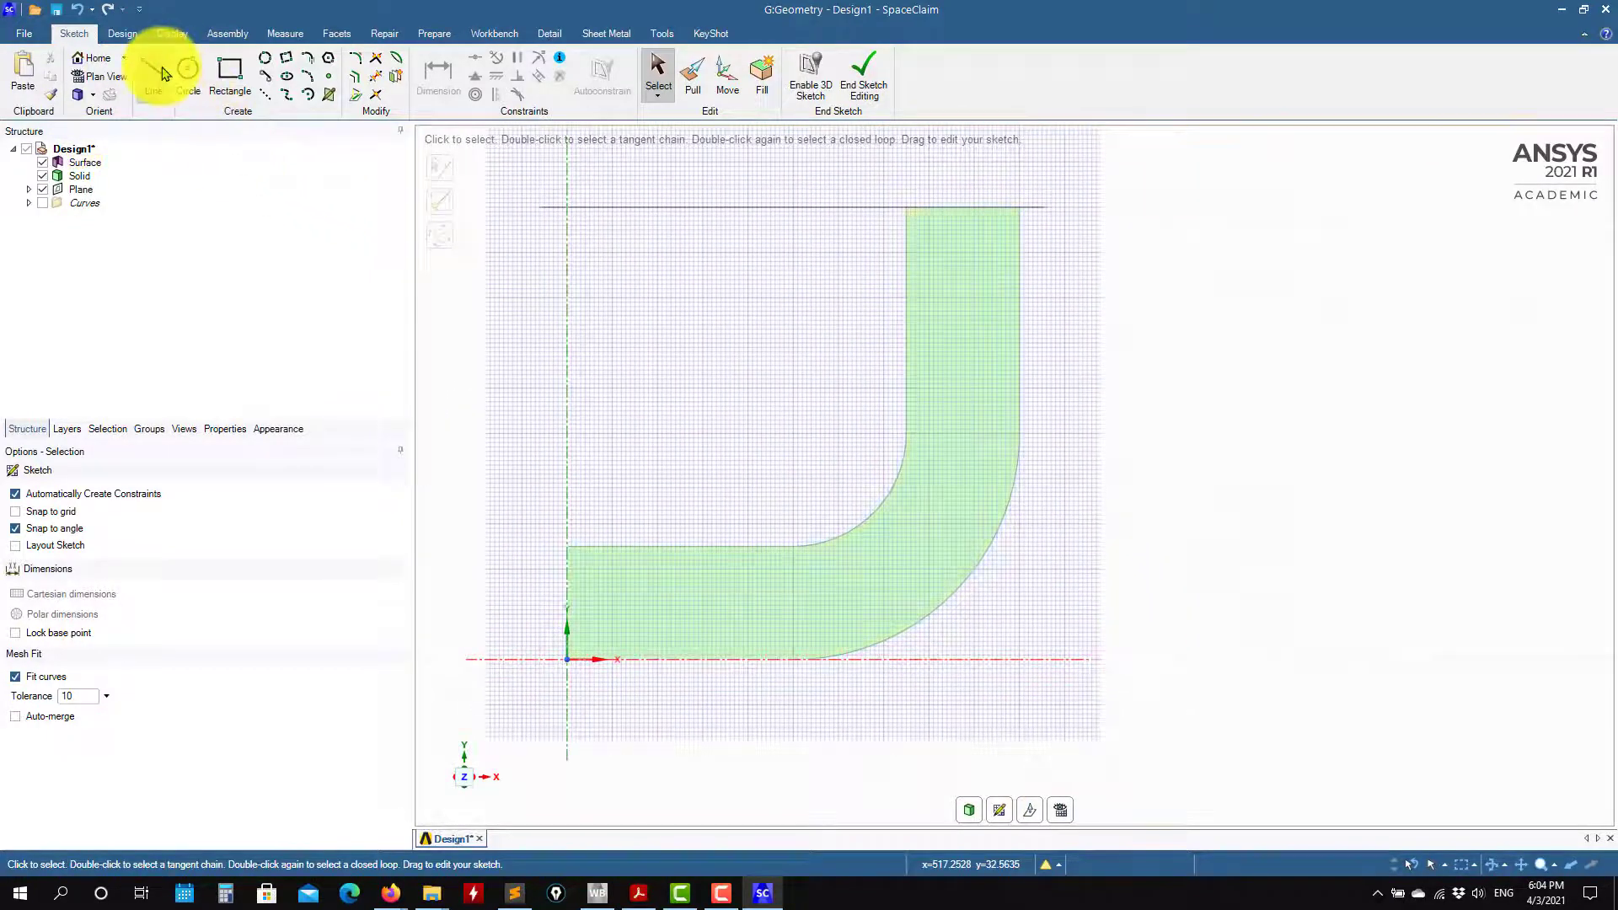
# Draw a vertical line across the elbow's outer bend.
pyautogui.click(155, 72)
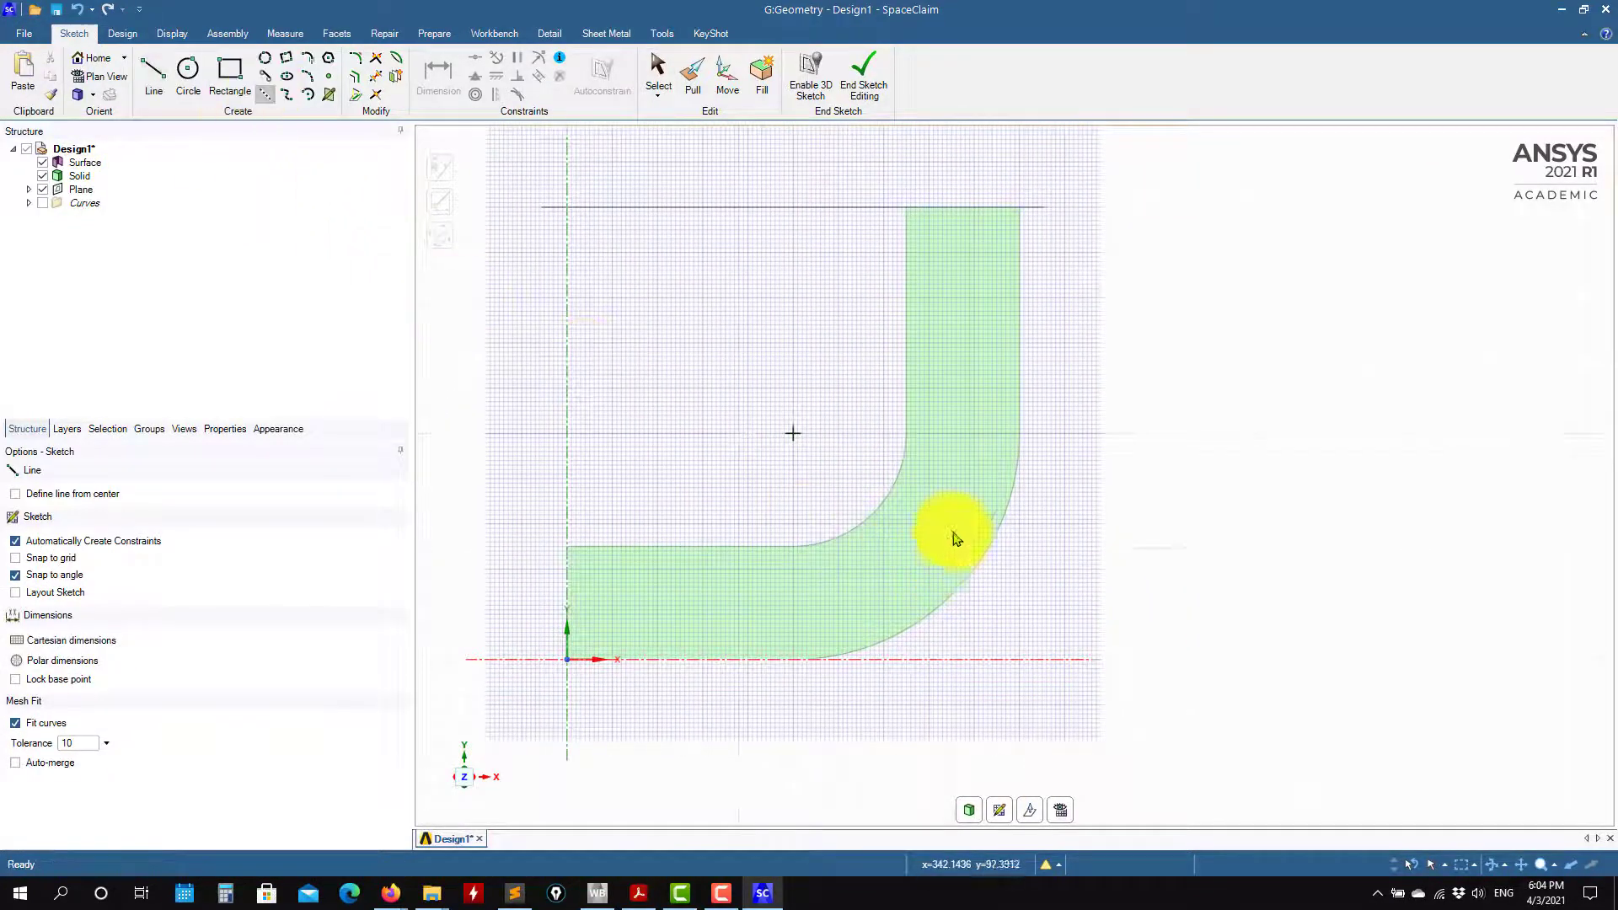
pyautogui.click(949, 488)
pyautogui.click(947, 715)
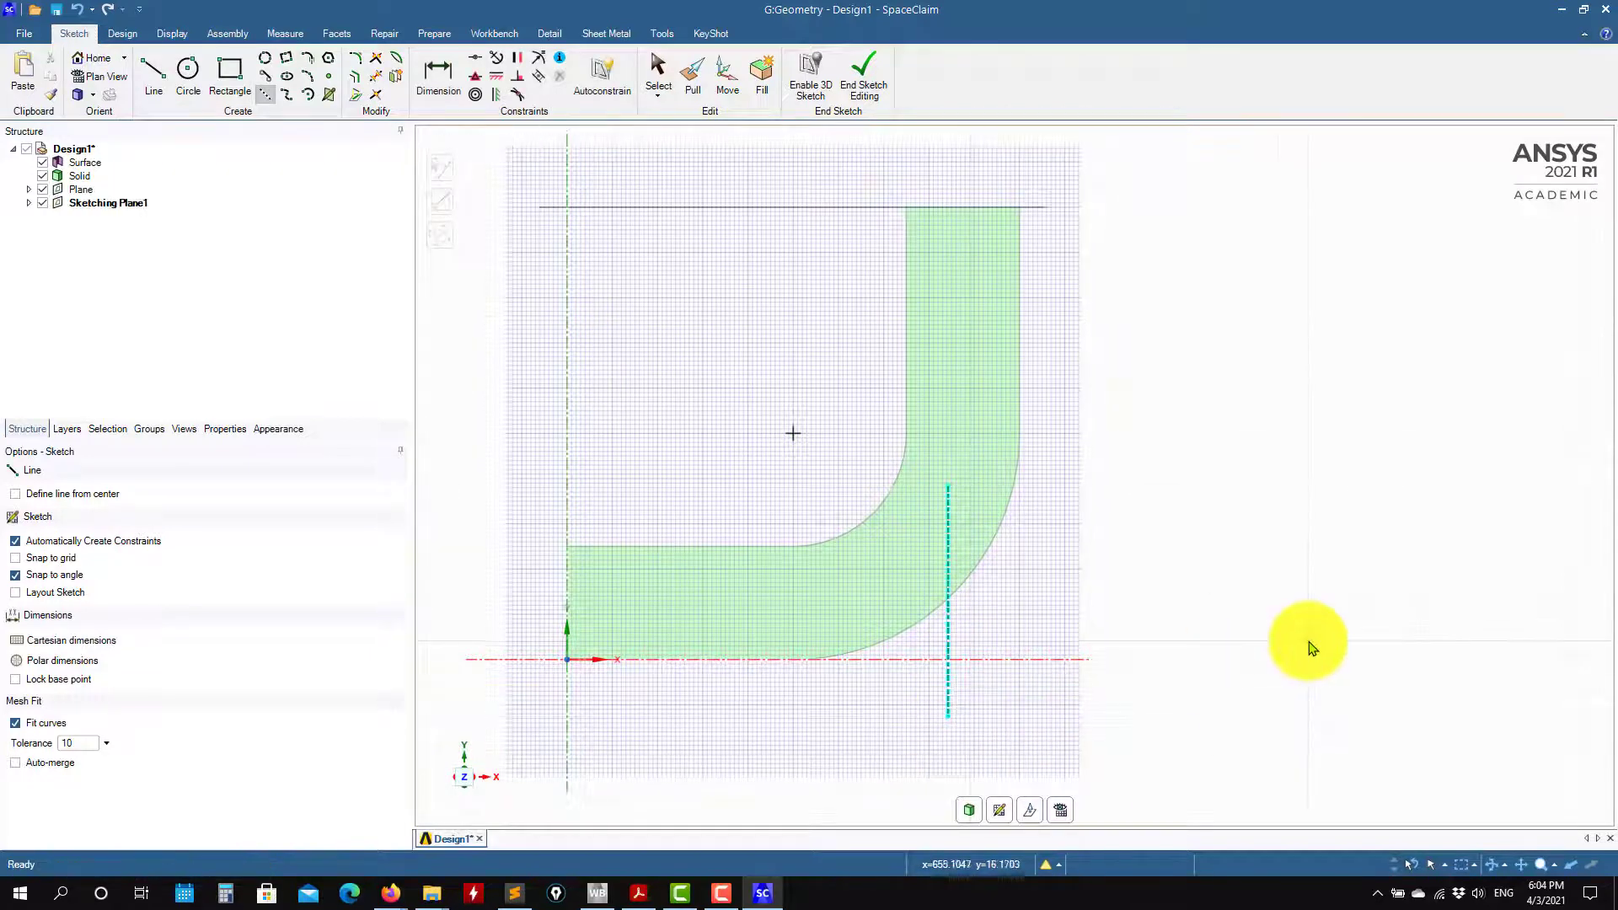
# Dimension the line 136.93 mm from the inner bend's end, then view the problem-definition PDF.
pyautogui.click(439, 73)
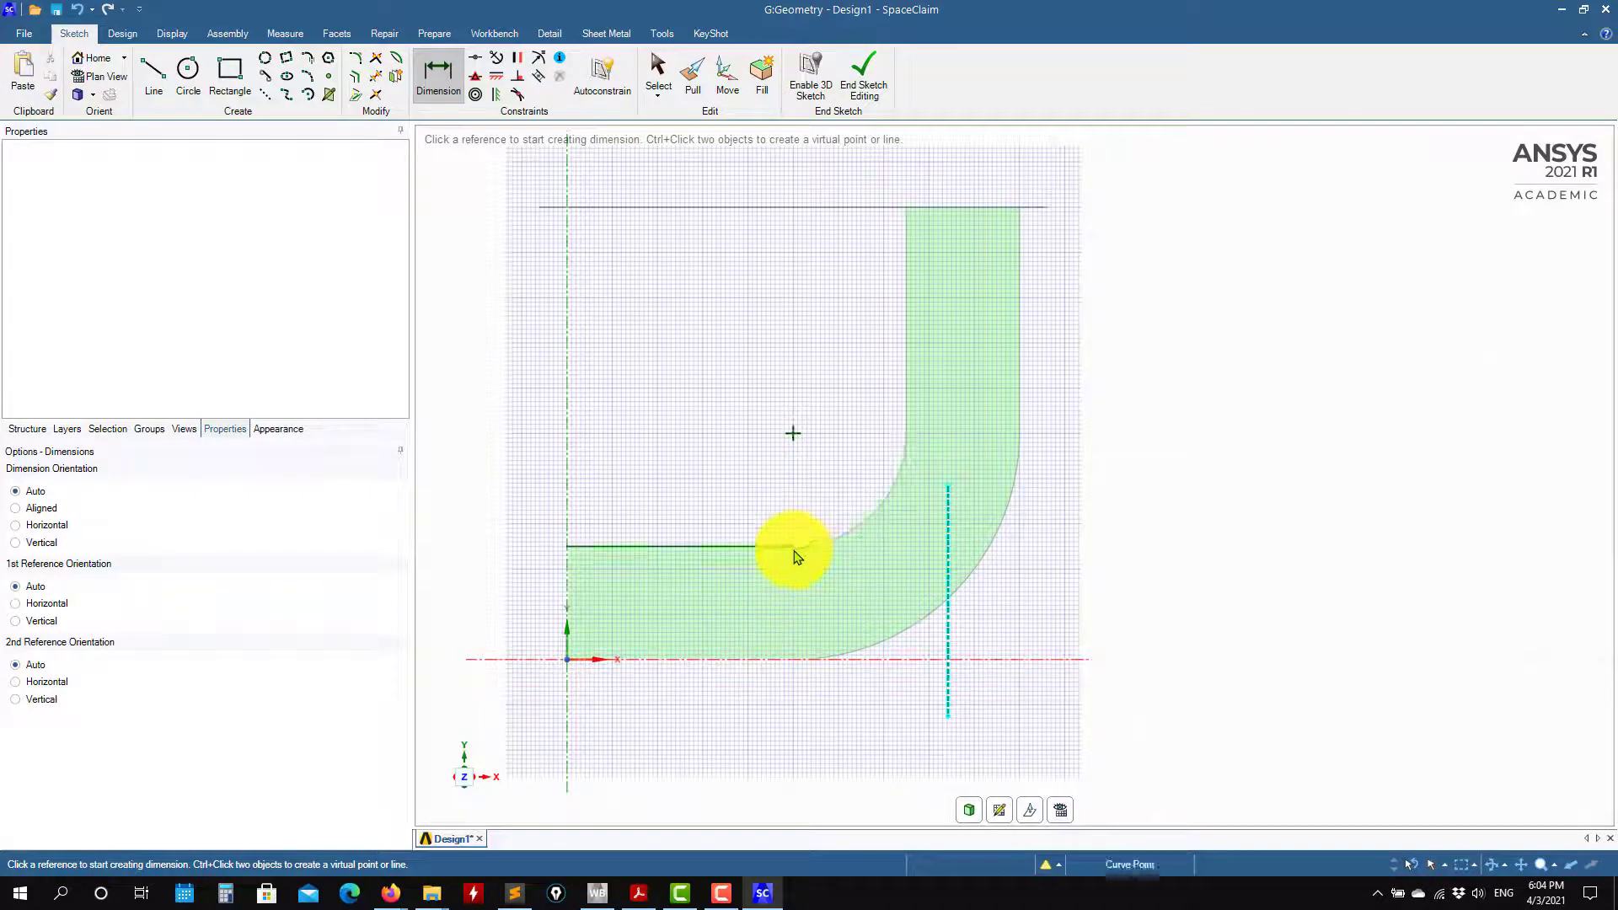
pyautogui.click(793, 549)
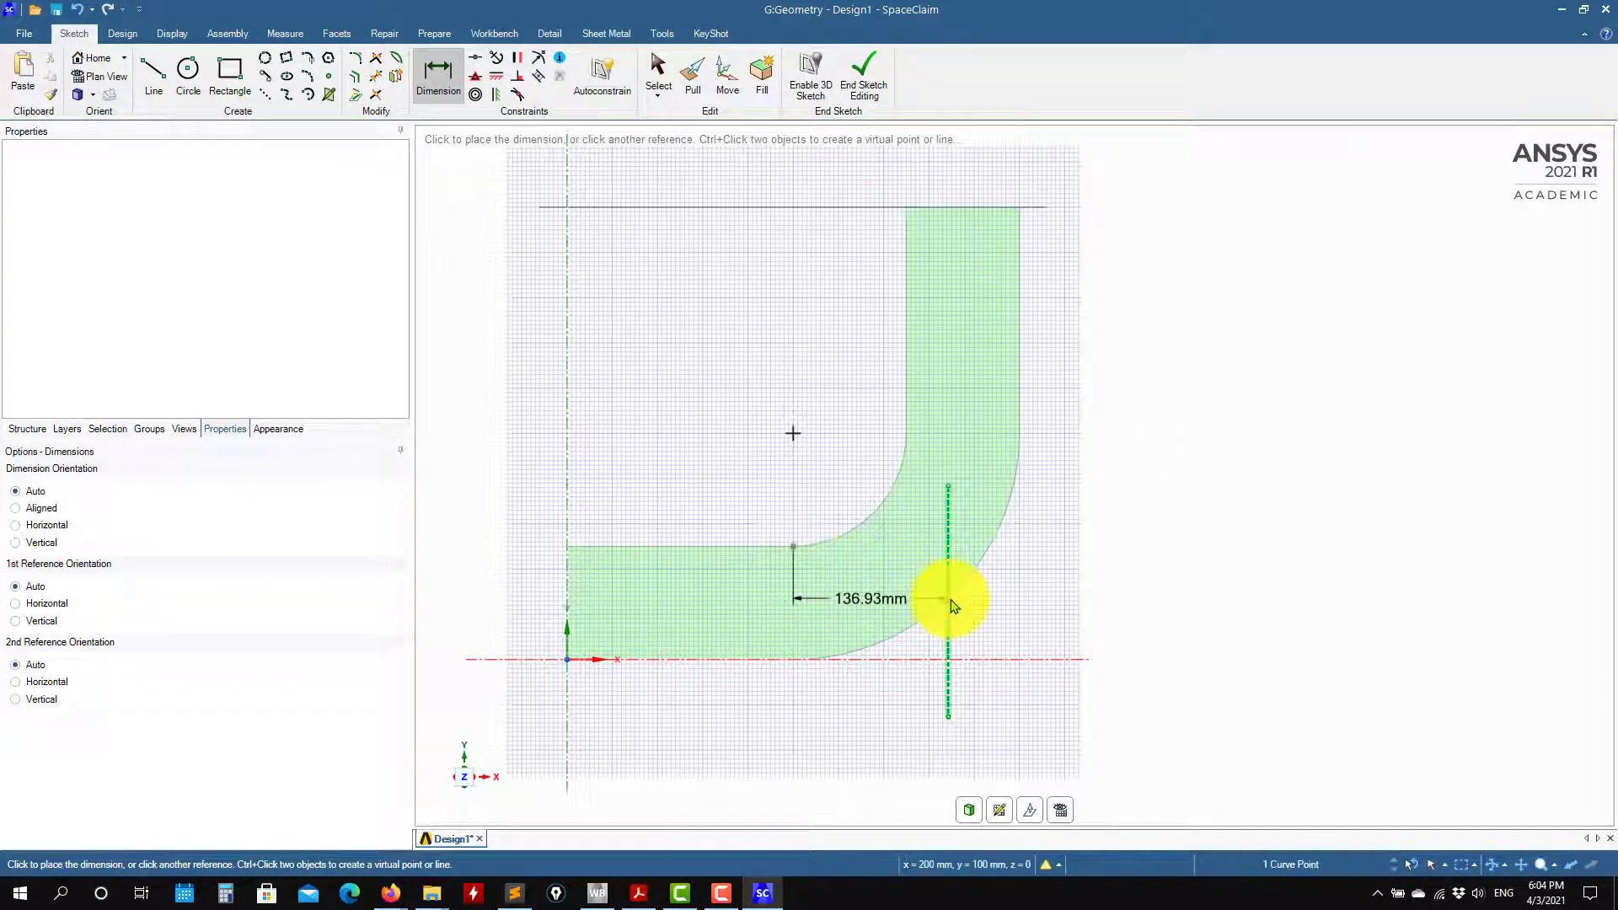
pyautogui.click(950, 691)
pyautogui.click(860, 777)
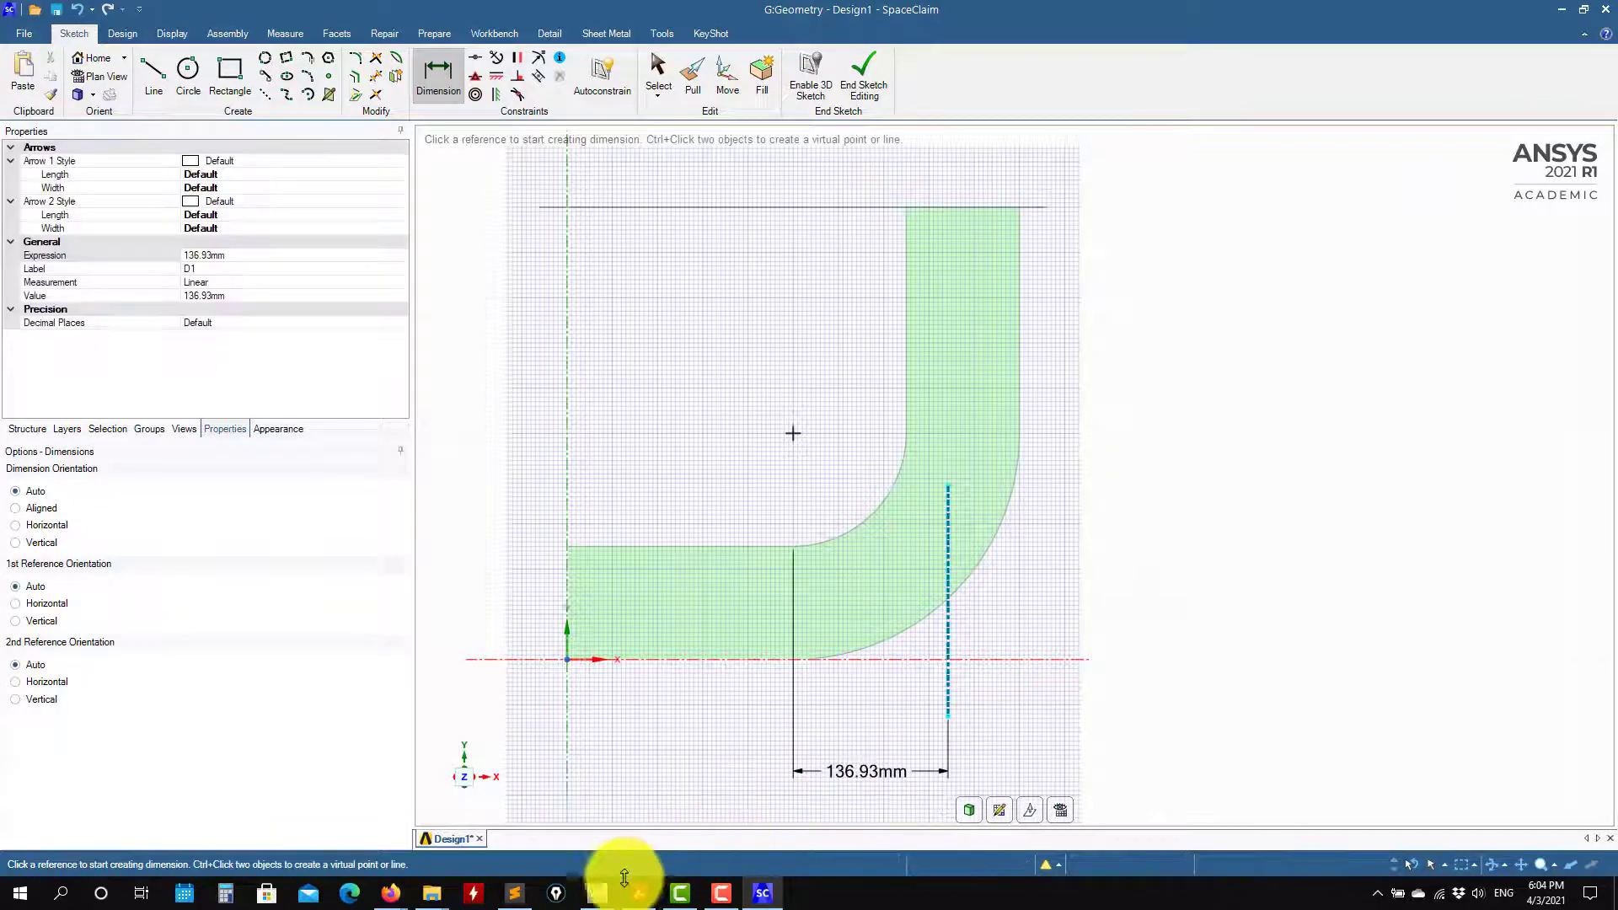
pyautogui.click(638, 895)
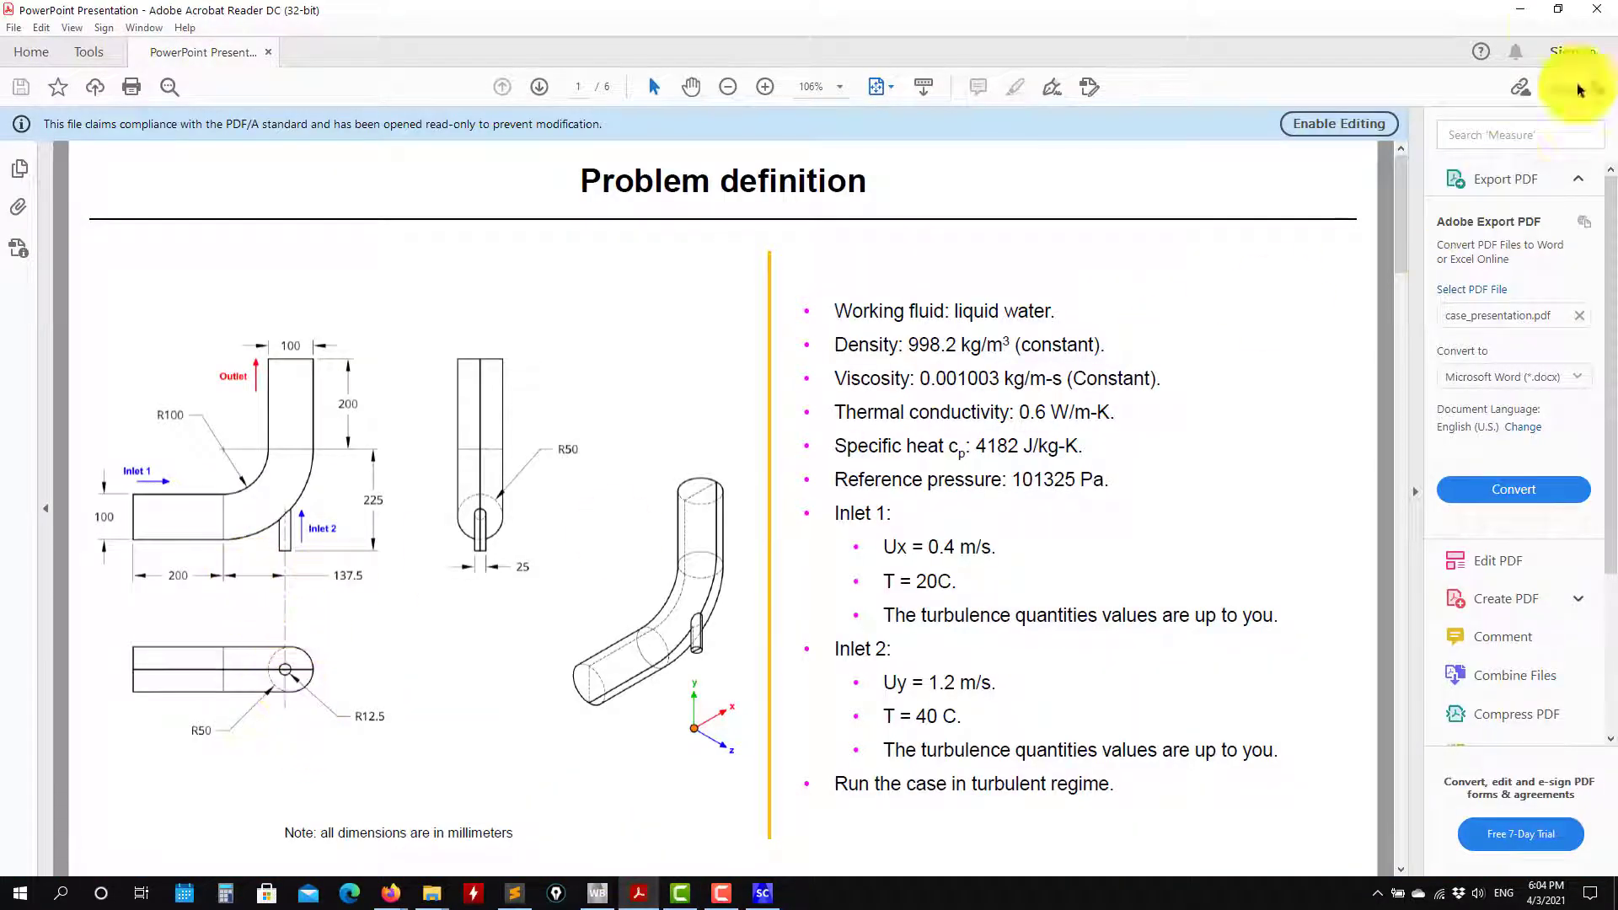
# Change the line's horizontal dimension to 137.5 mm to match the drawing's Inlet 2 offset.
pyautogui.click(1521, 15)
pyautogui.doubleClick(860, 784)
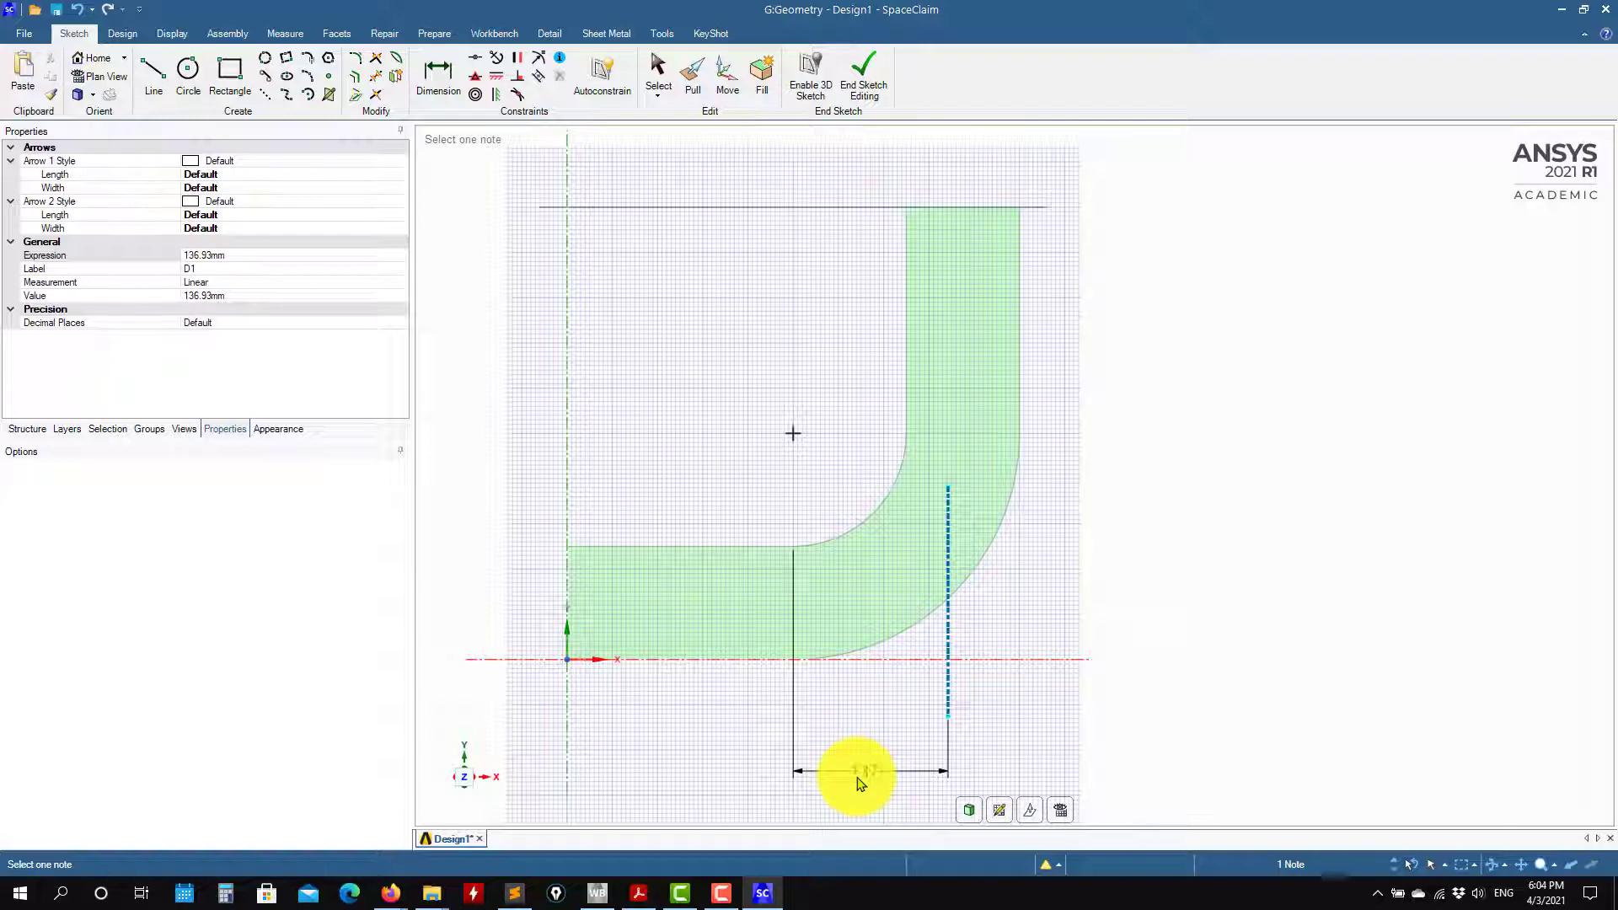
pyautogui.press('Return')
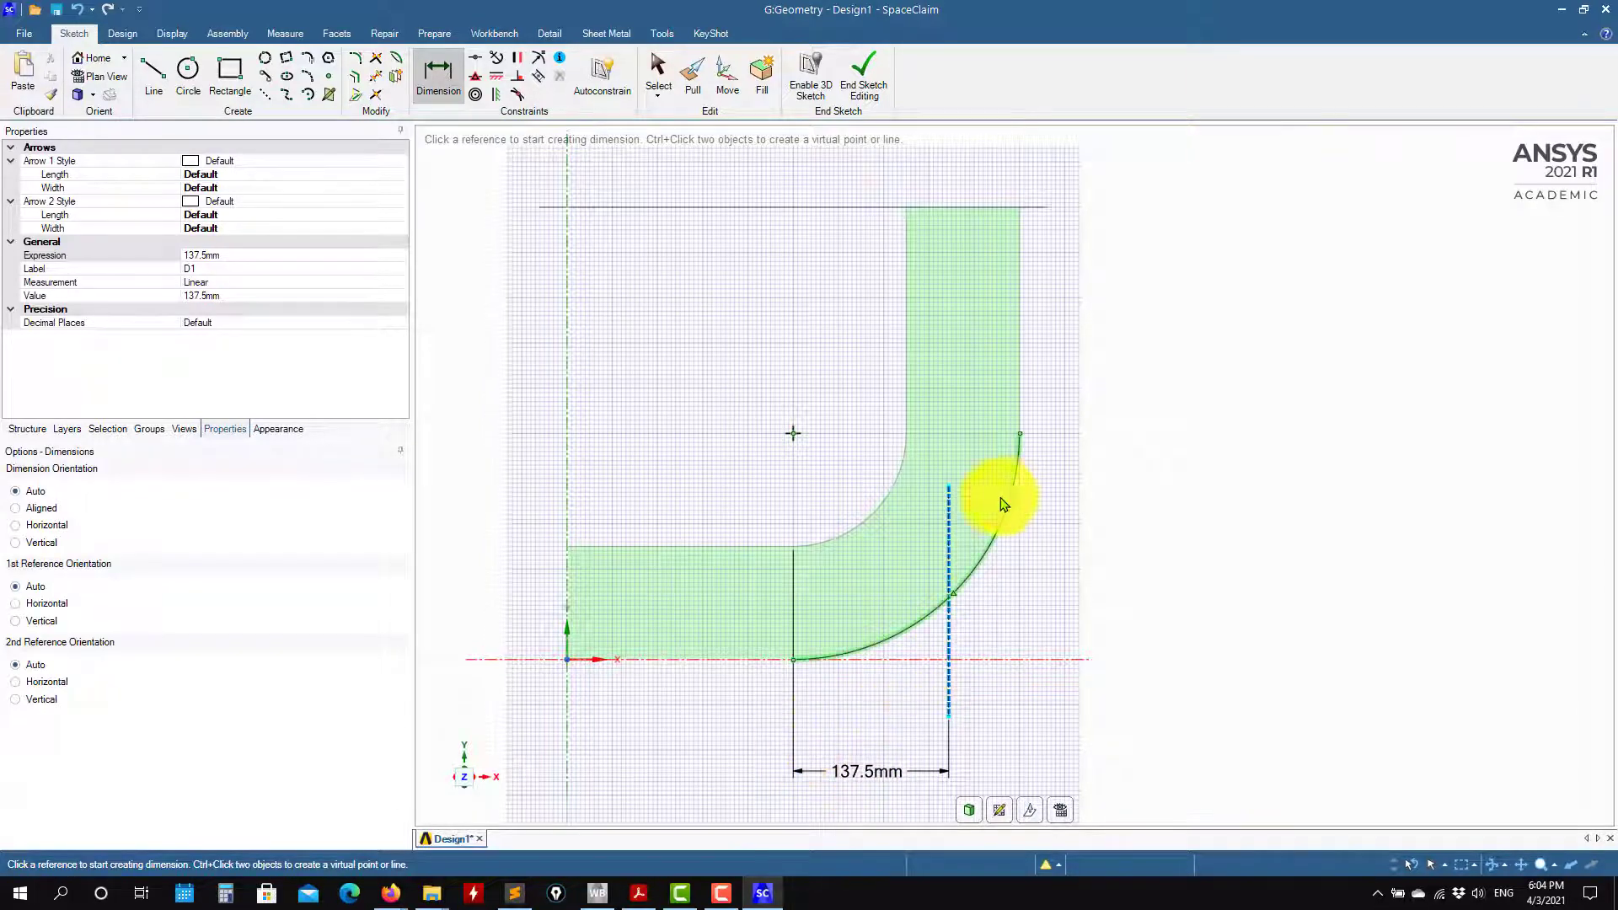
pyautogui.click(640, 895)
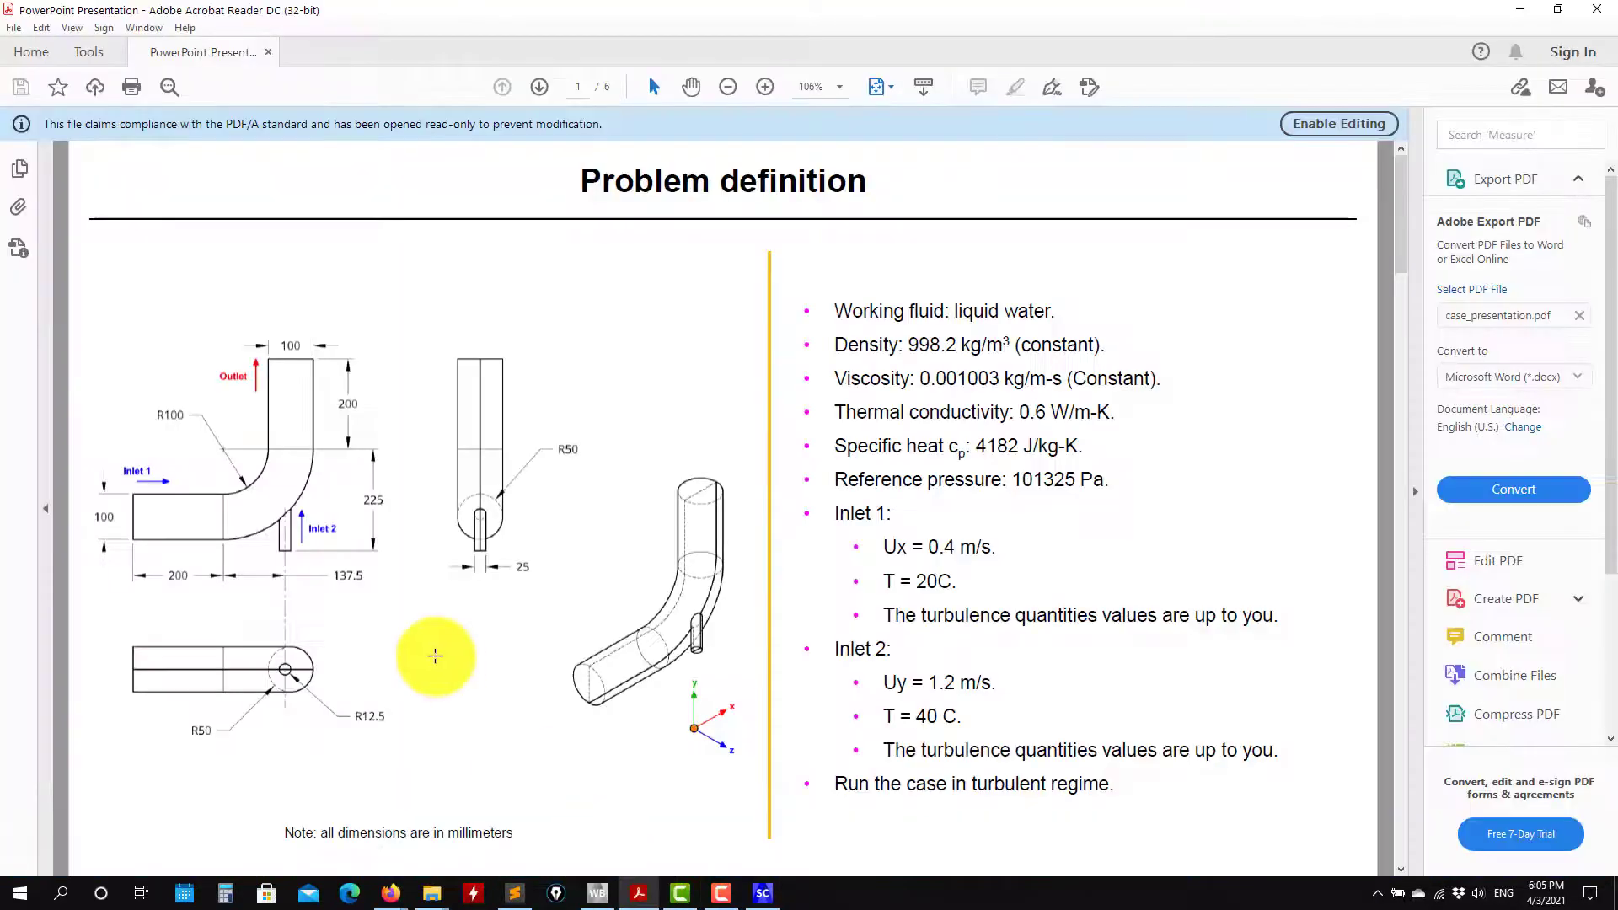
pyautogui.click(1517, 11)
pyautogui.click(950, 717)
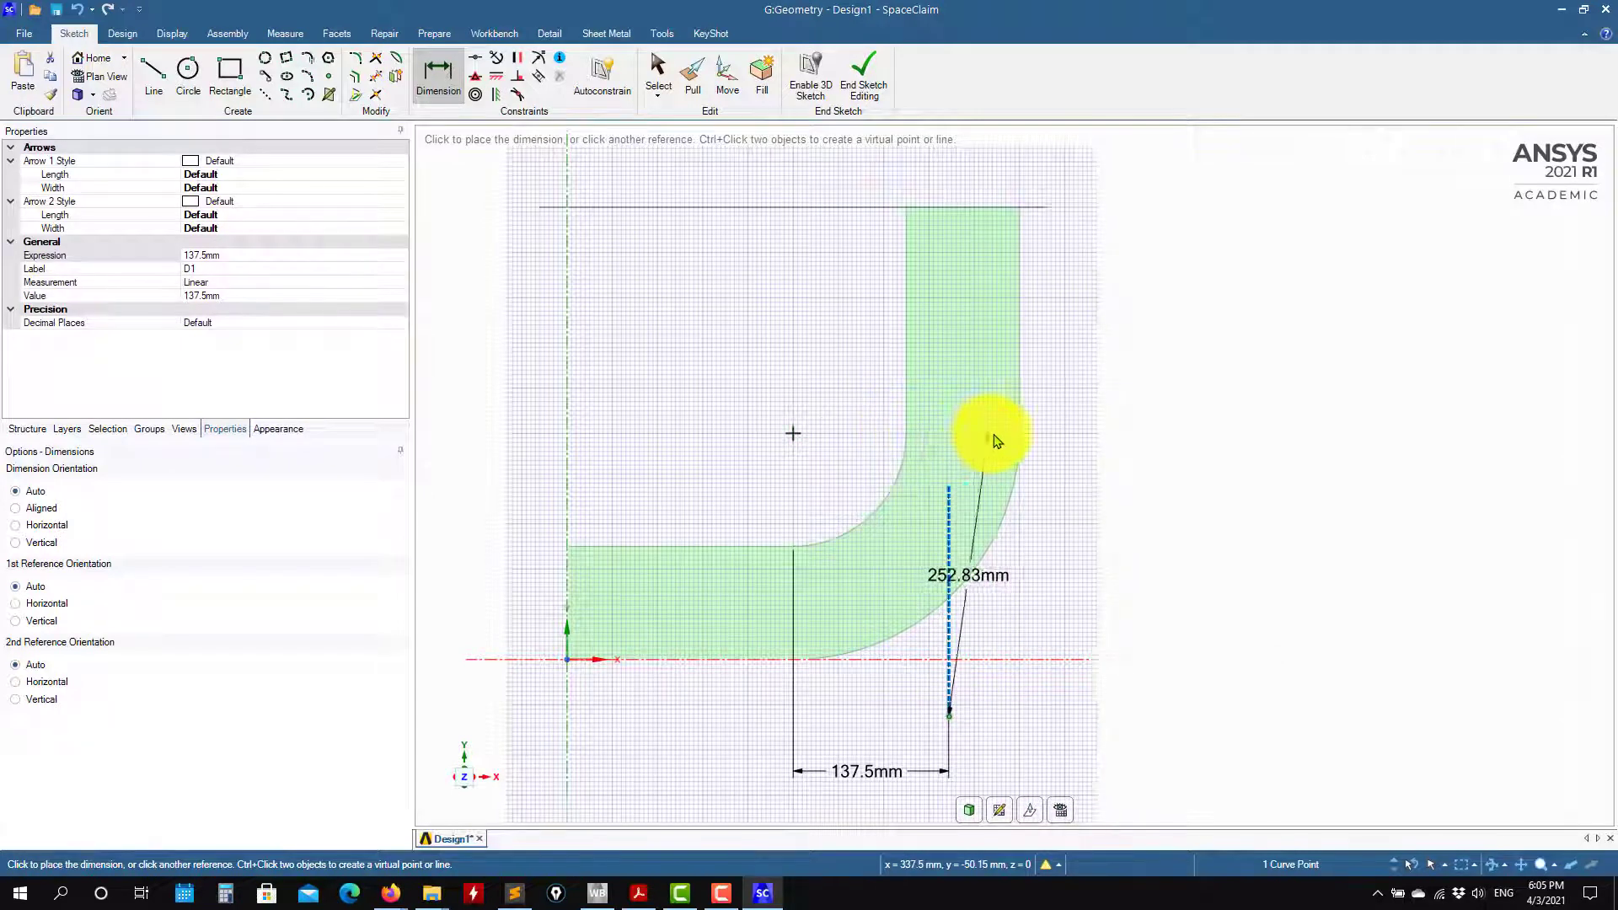
# Add a 225 mm vertical dimension from the line's bottom end to the bend, then end the sketch.
pyautogui.press('Escape')
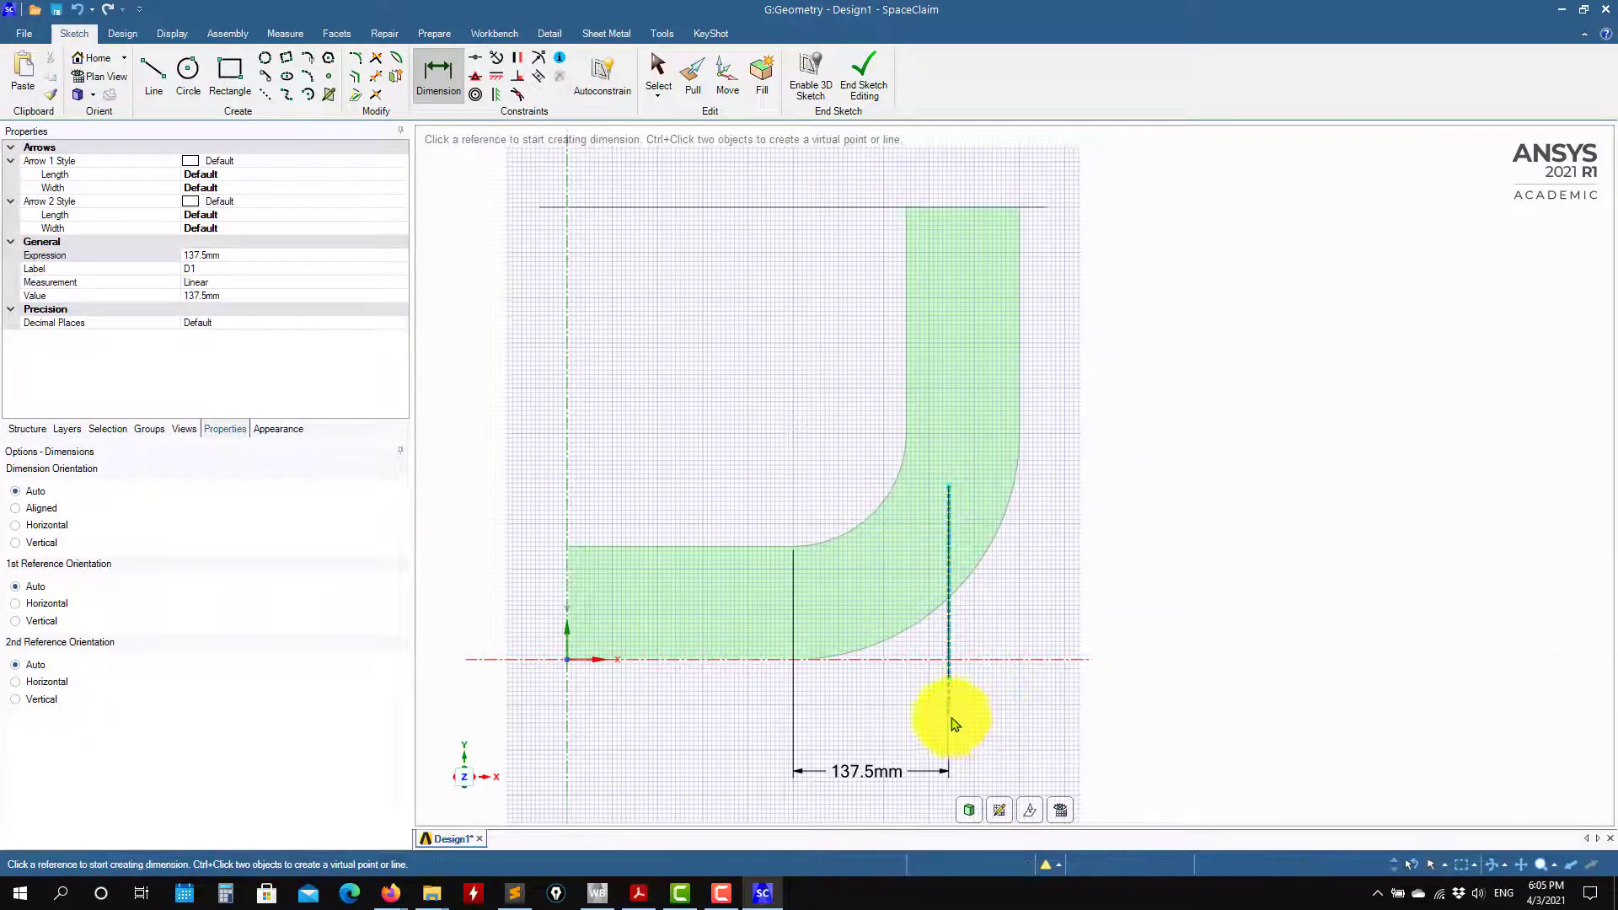
pyautogui.click(951, 718)
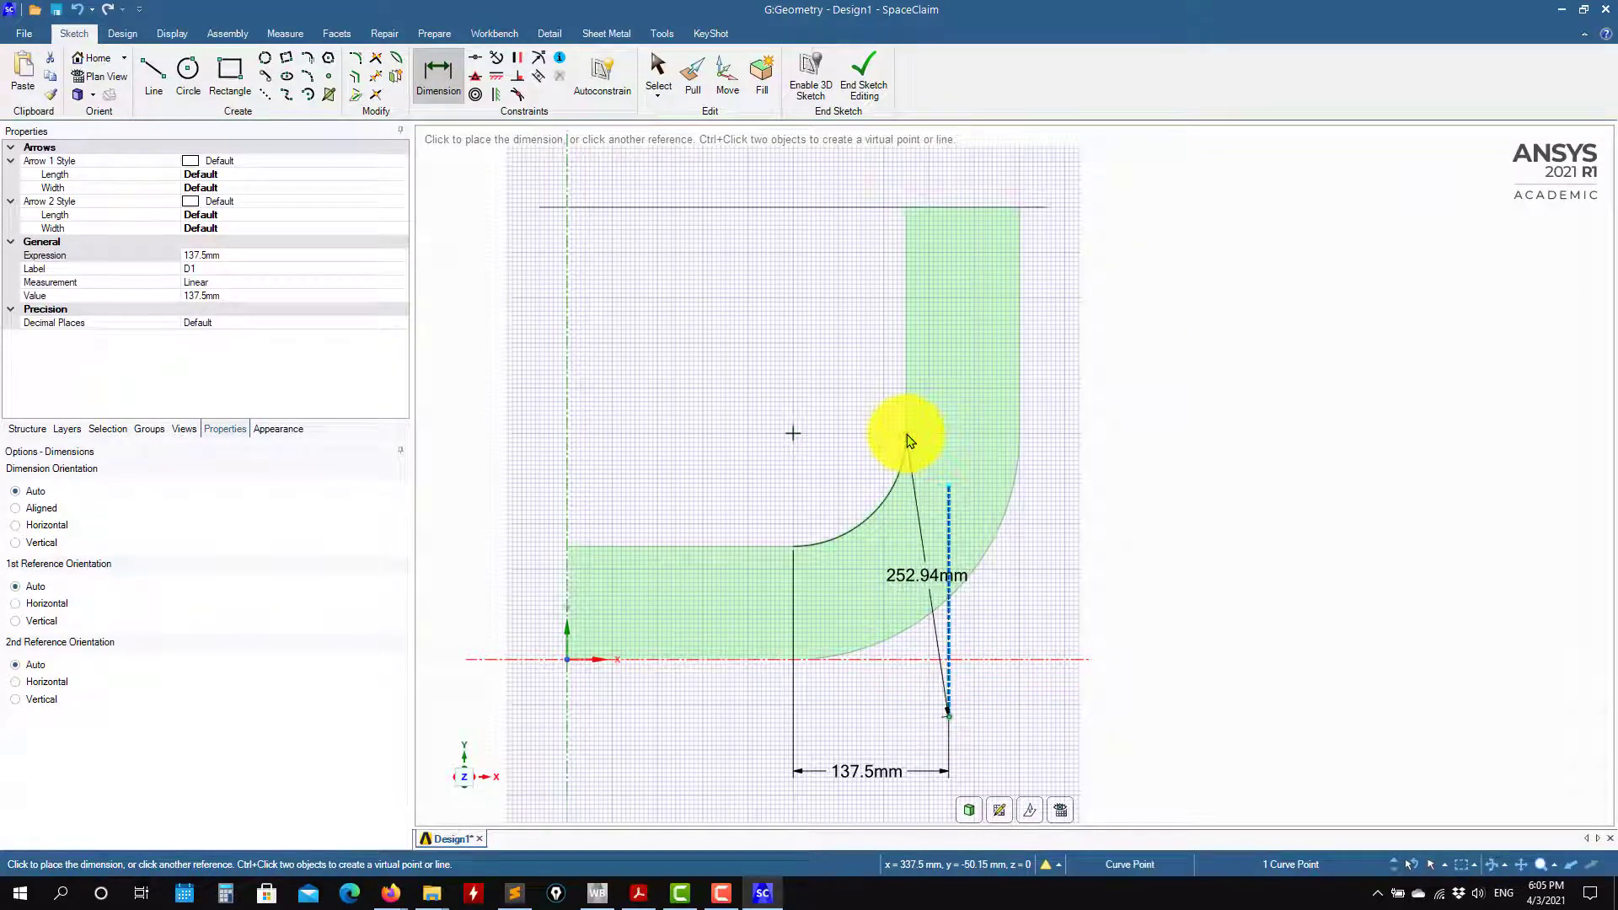
pyautogui.click(16, 542)
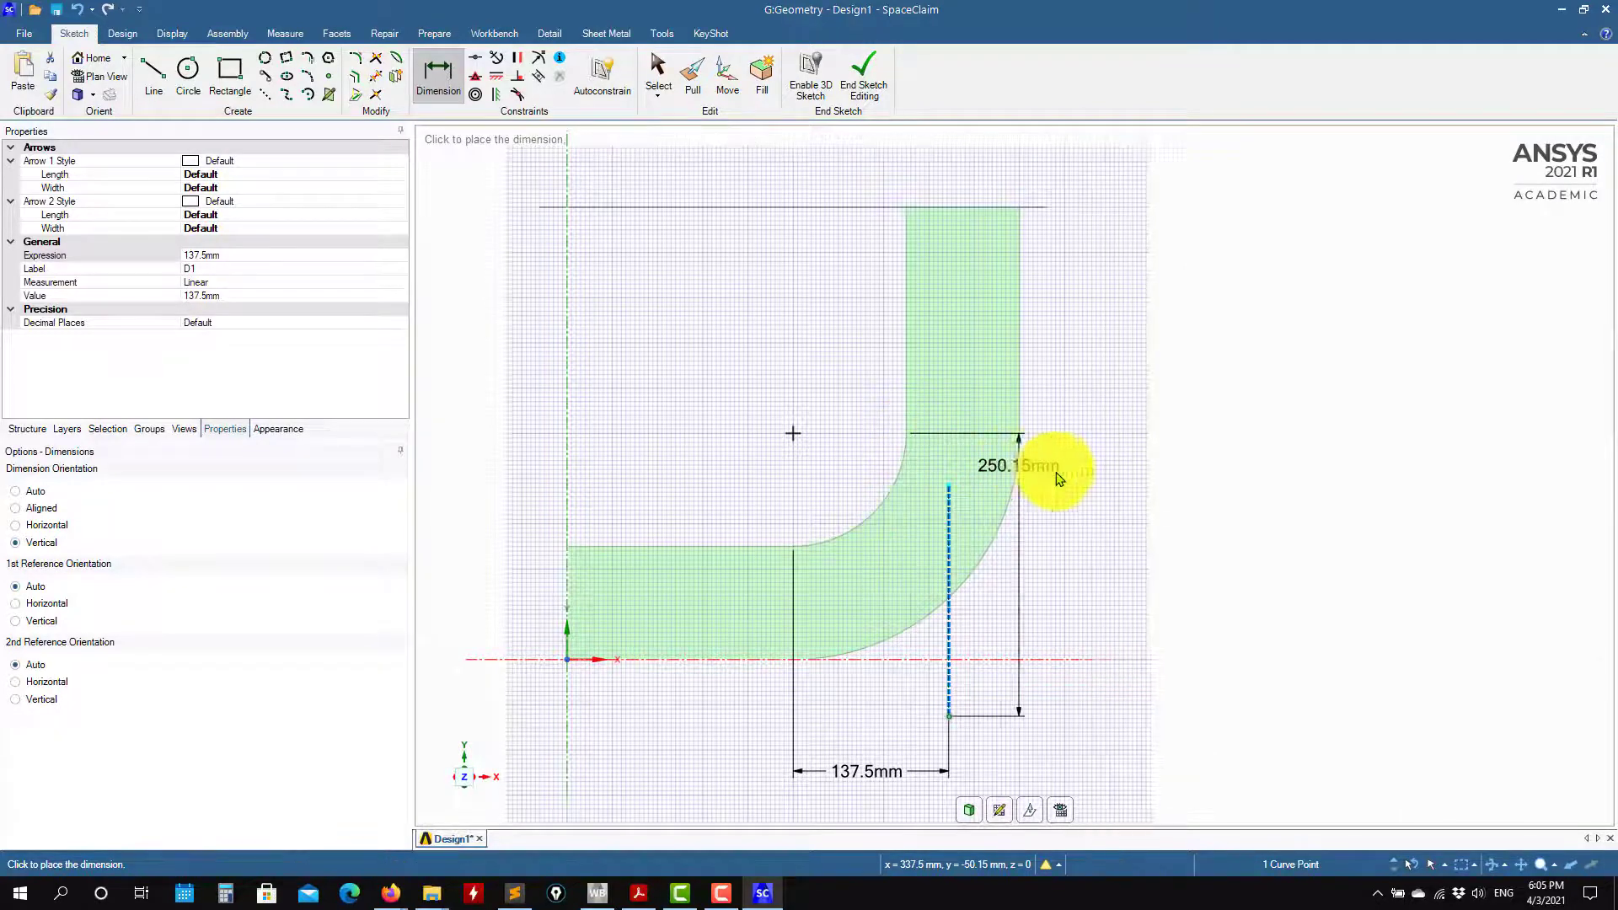
pyautogui.click(1133, 545)
pyautogui.press('Escape')
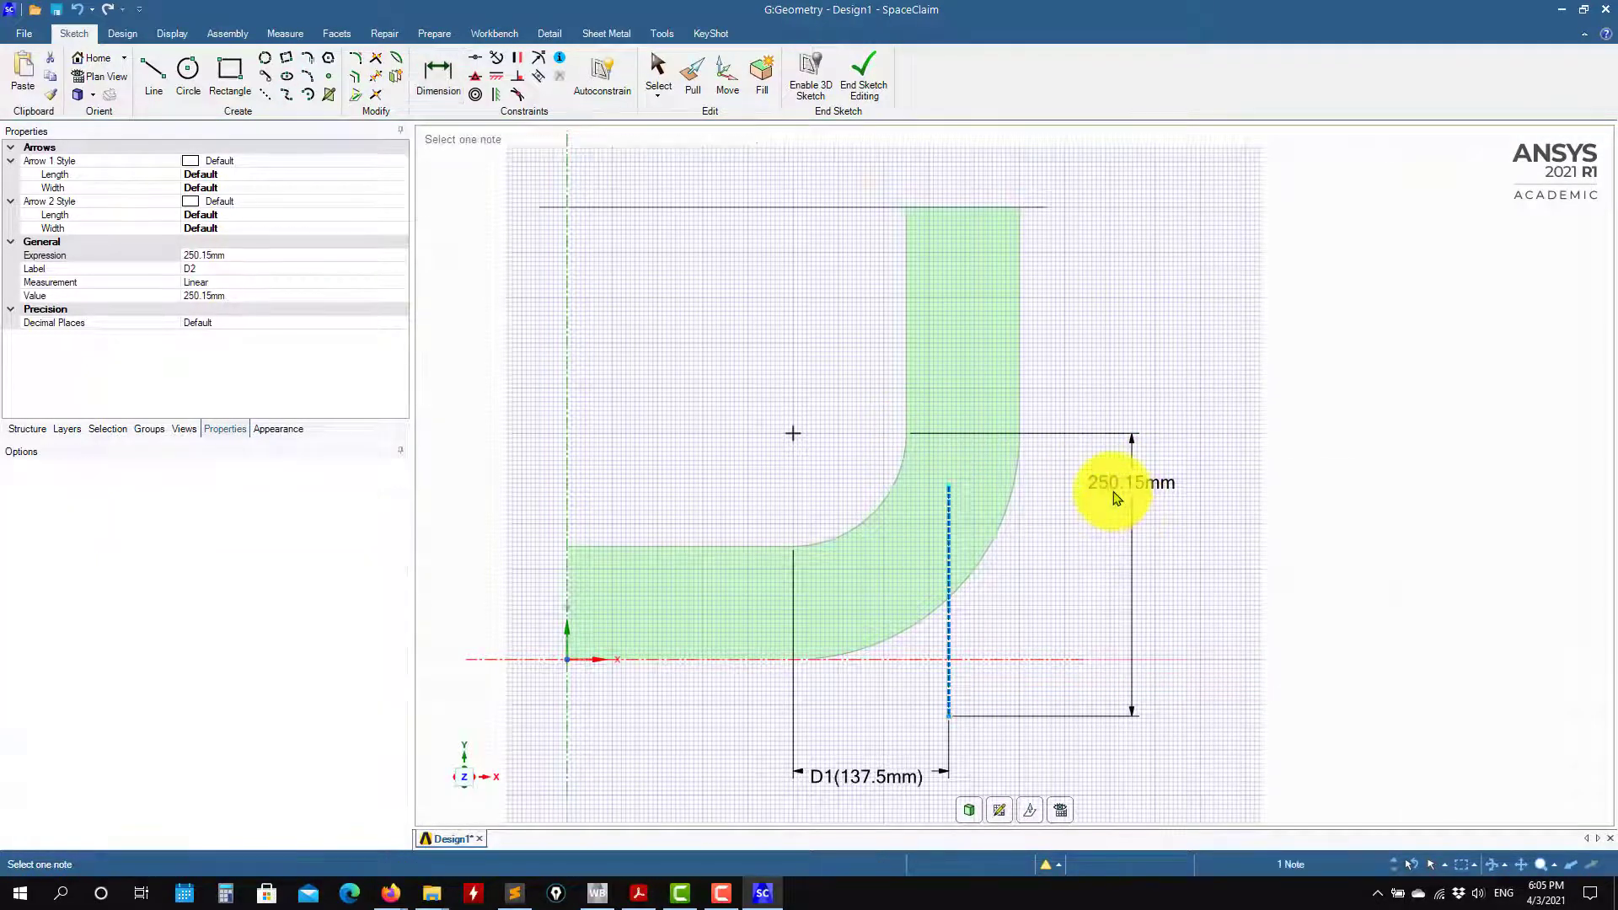
pyautogui.press('Return')
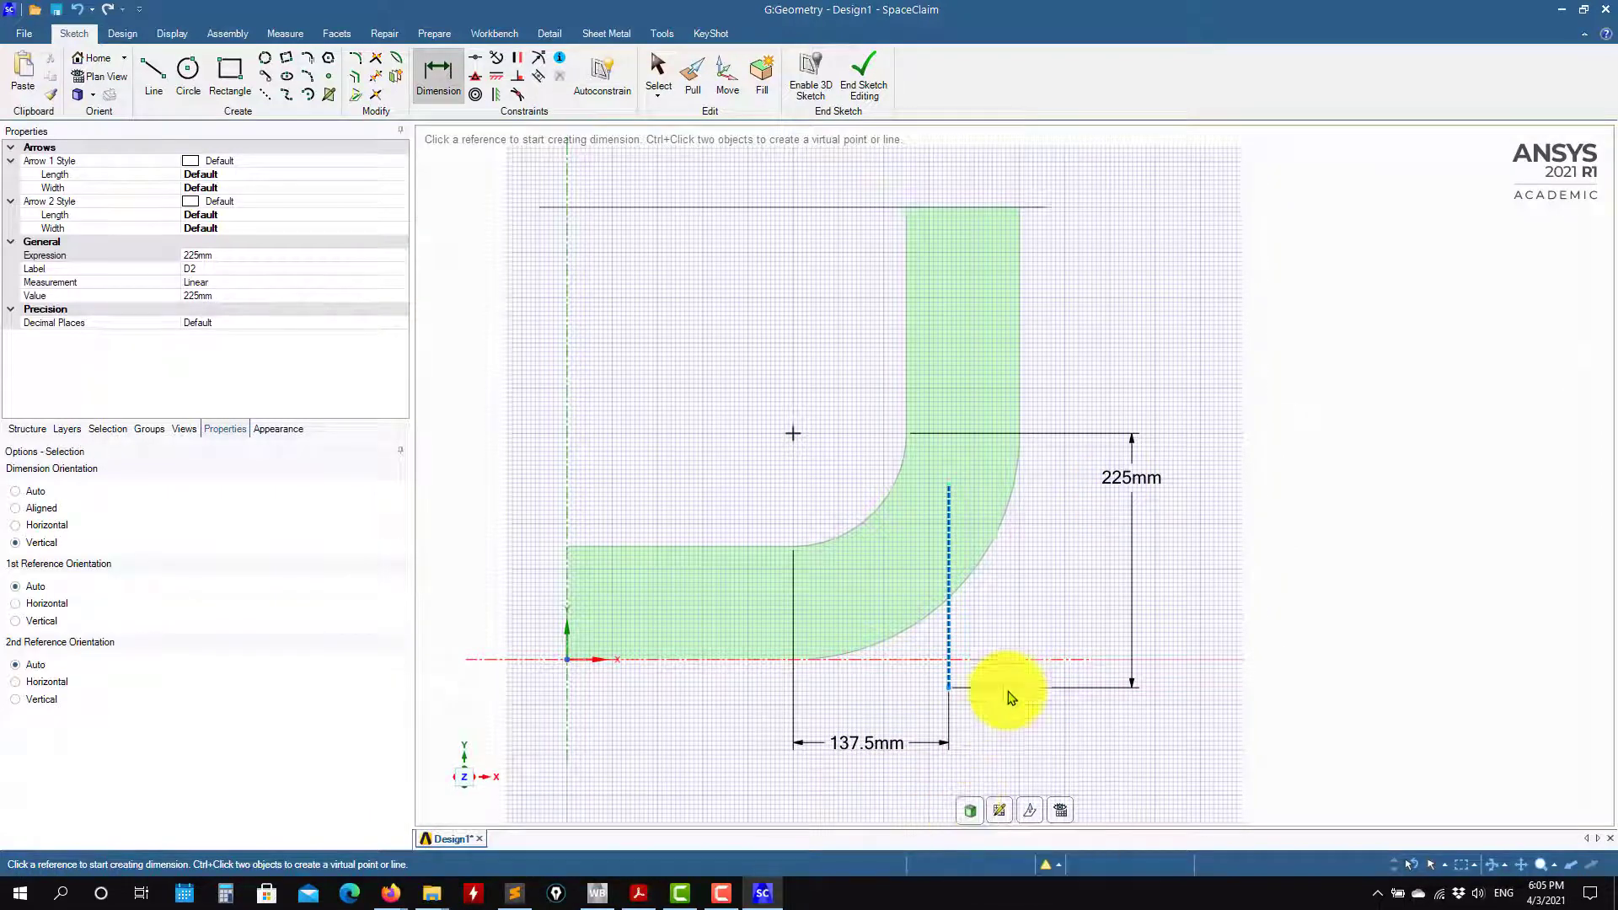
pyautogui.press('p')
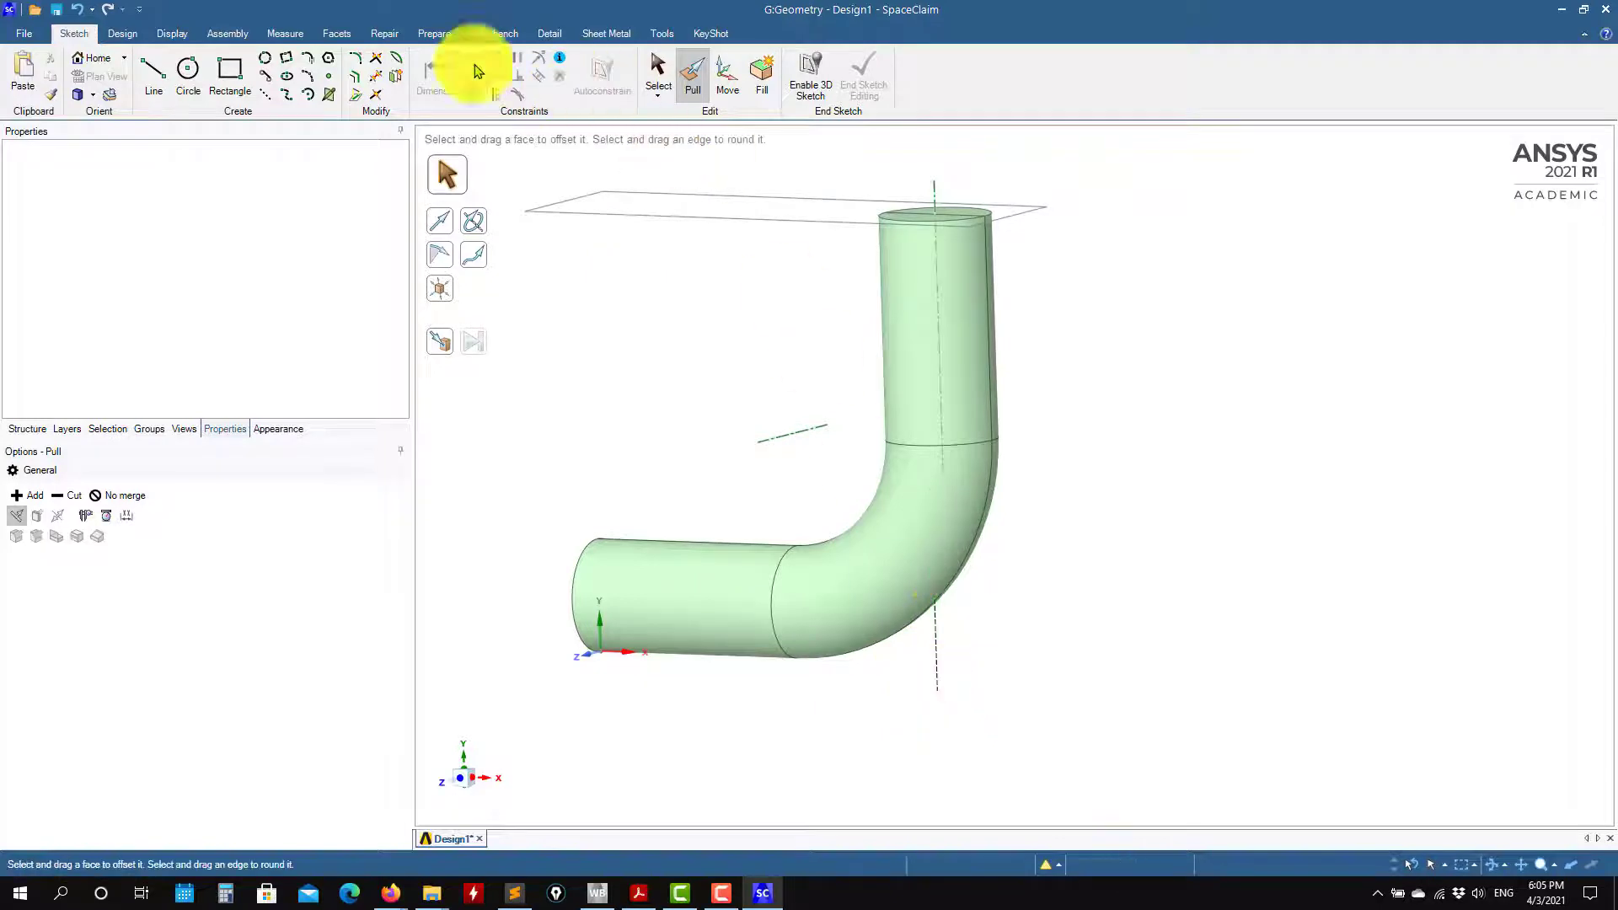
# Create a horizontal plane at the vertical line's bottom point and sketch on it.
pyautogui.click(122, 33)
pyautogui.click(558, 62)
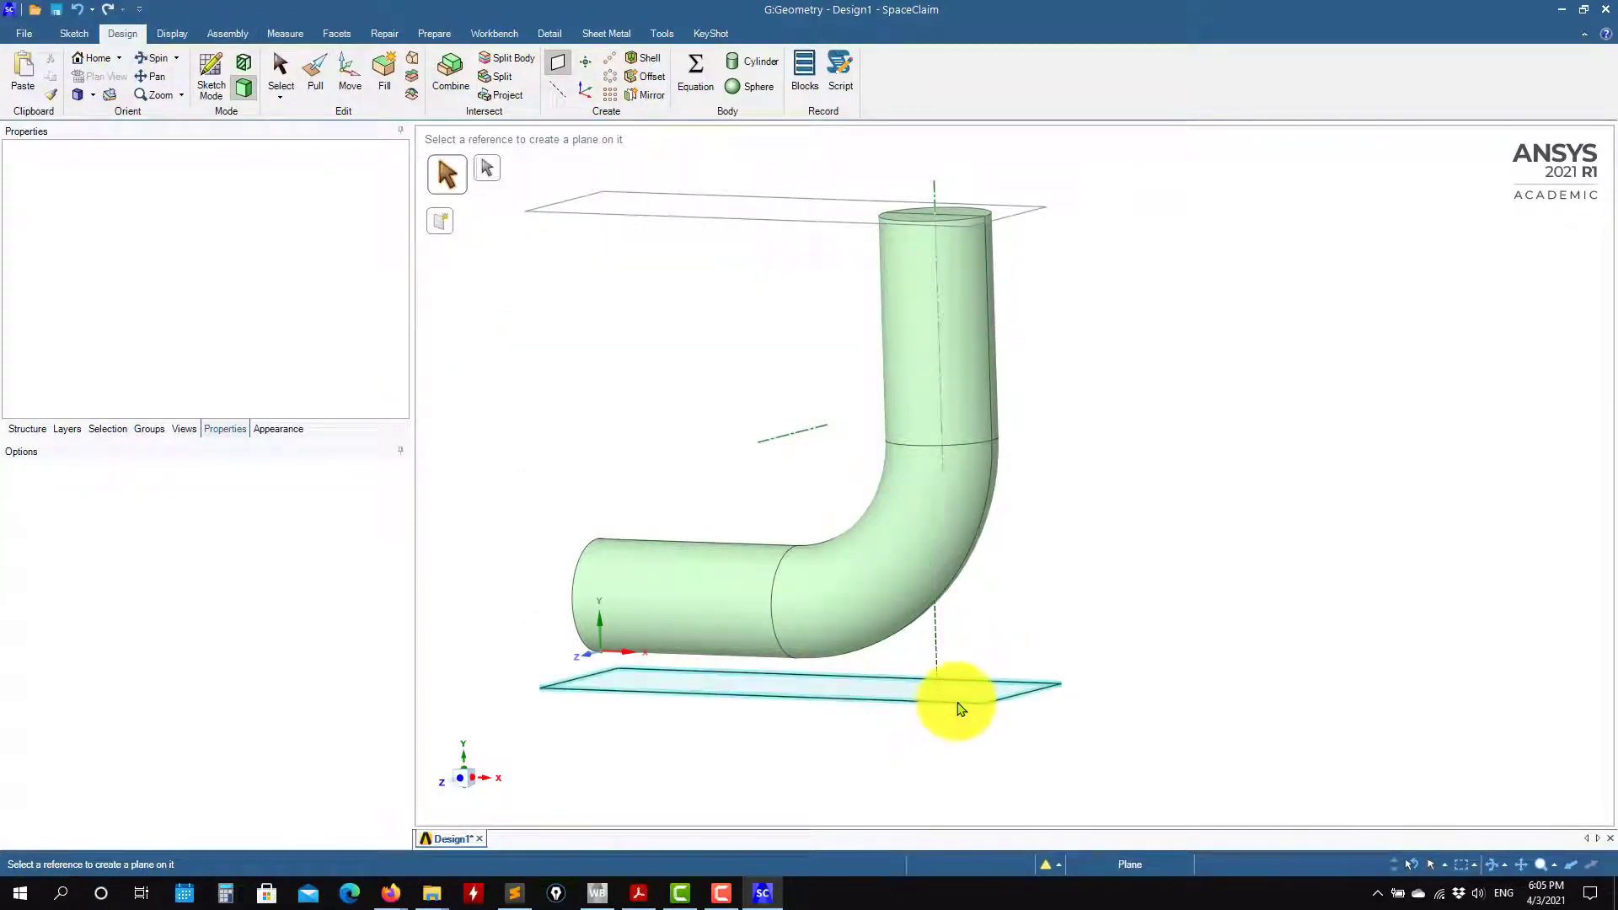
pyautogui.click(218, 112)
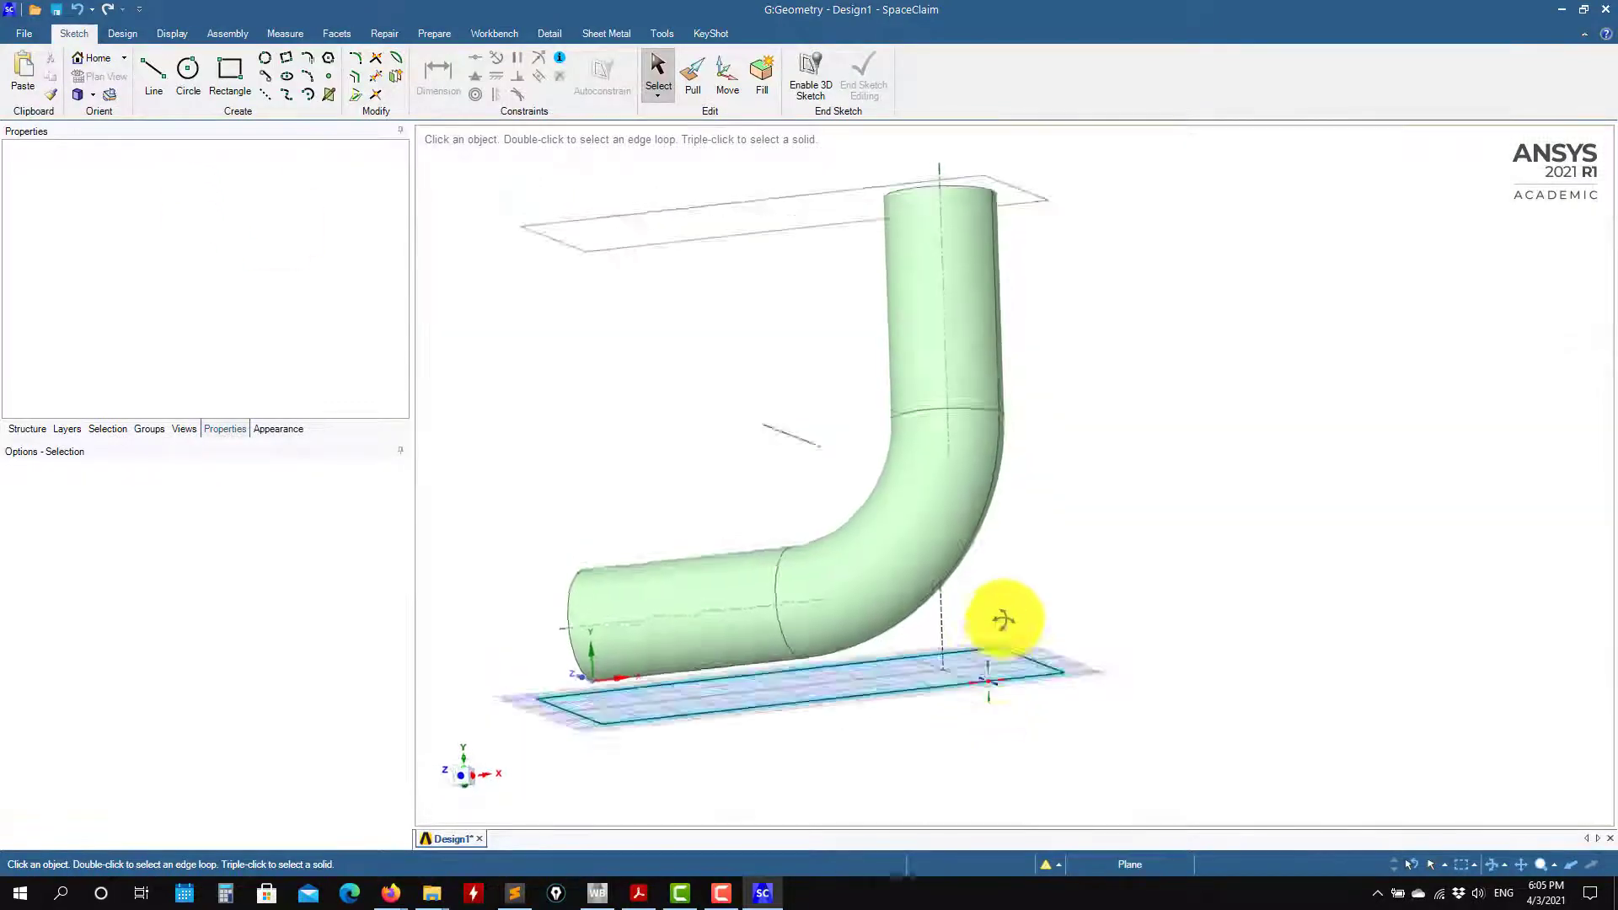
pyautogui.scroll(5, 983, 683)
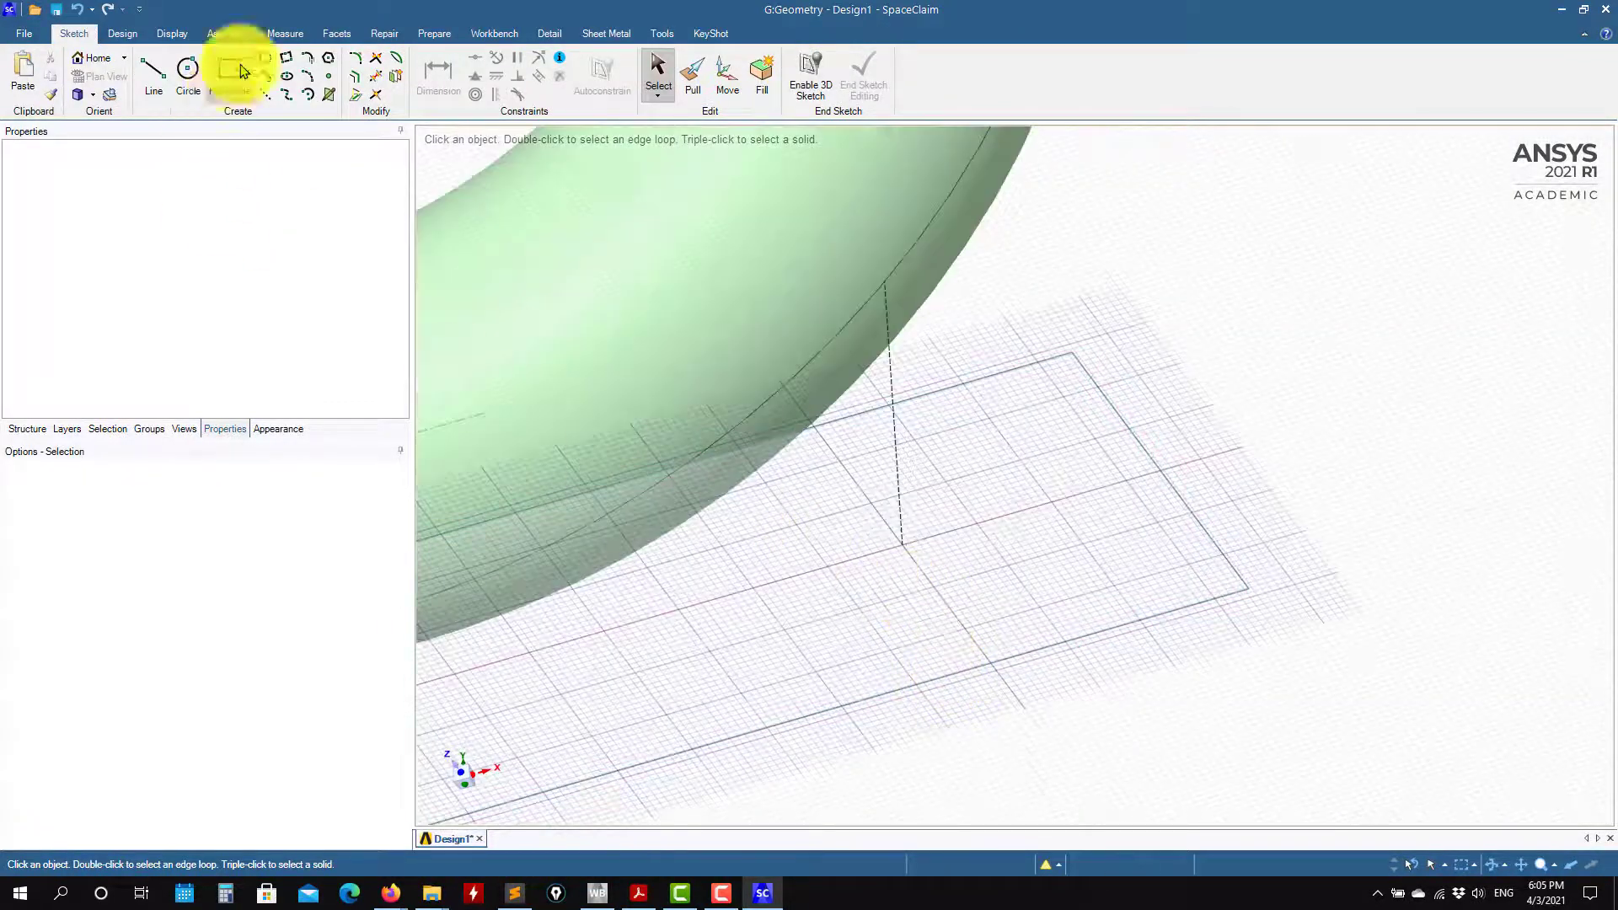
pyautogui.click(200, 76)
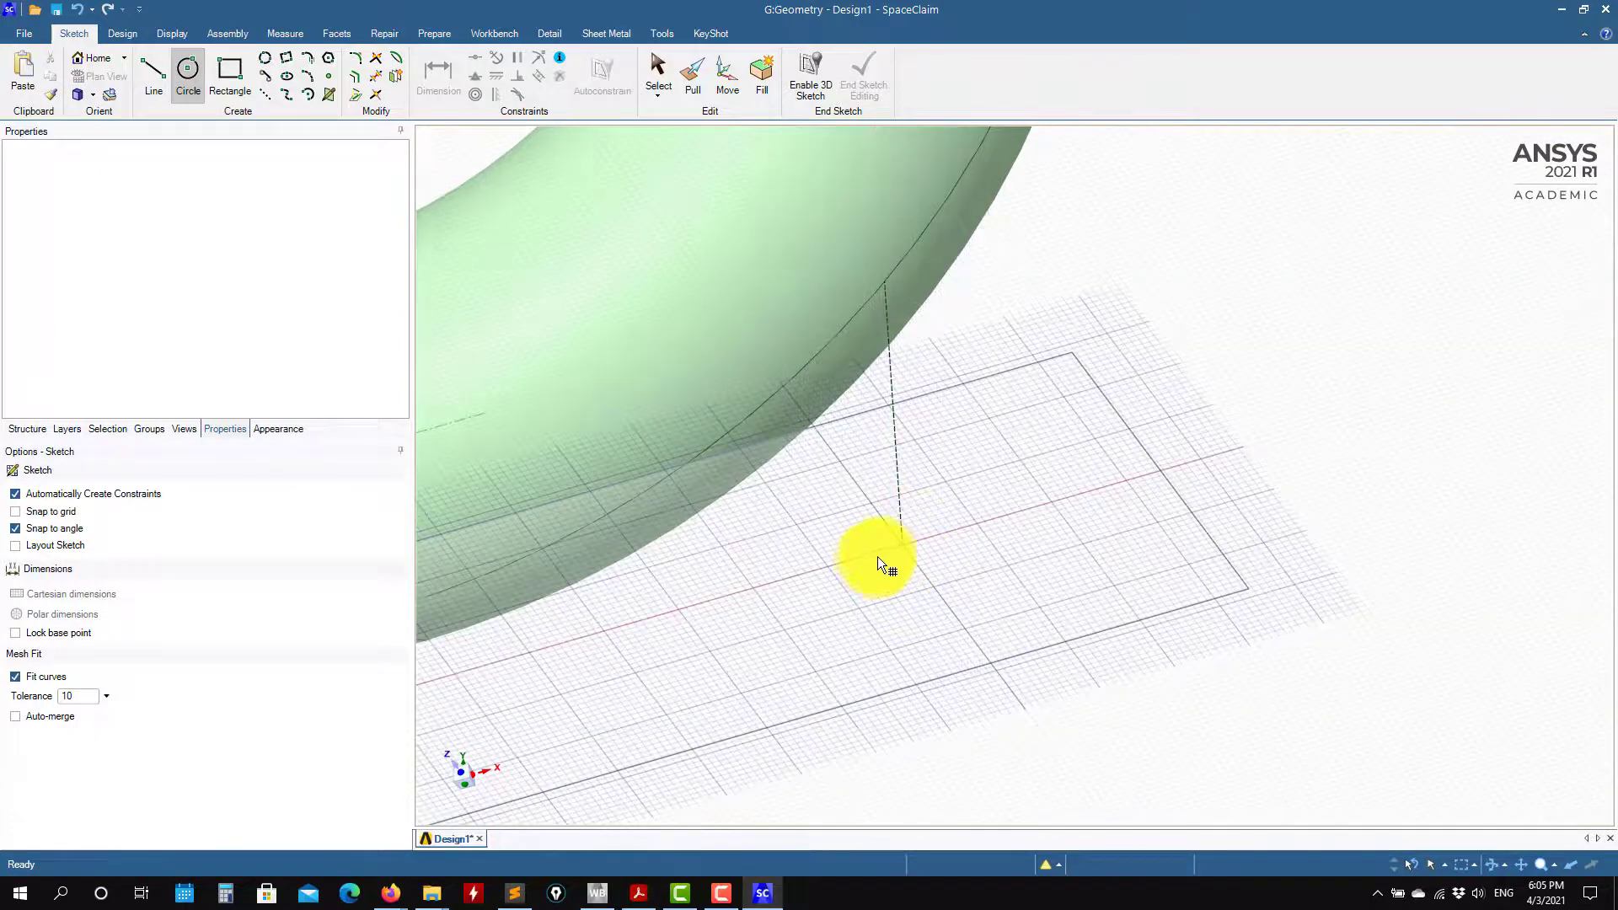
pyautogui.press('Escape')
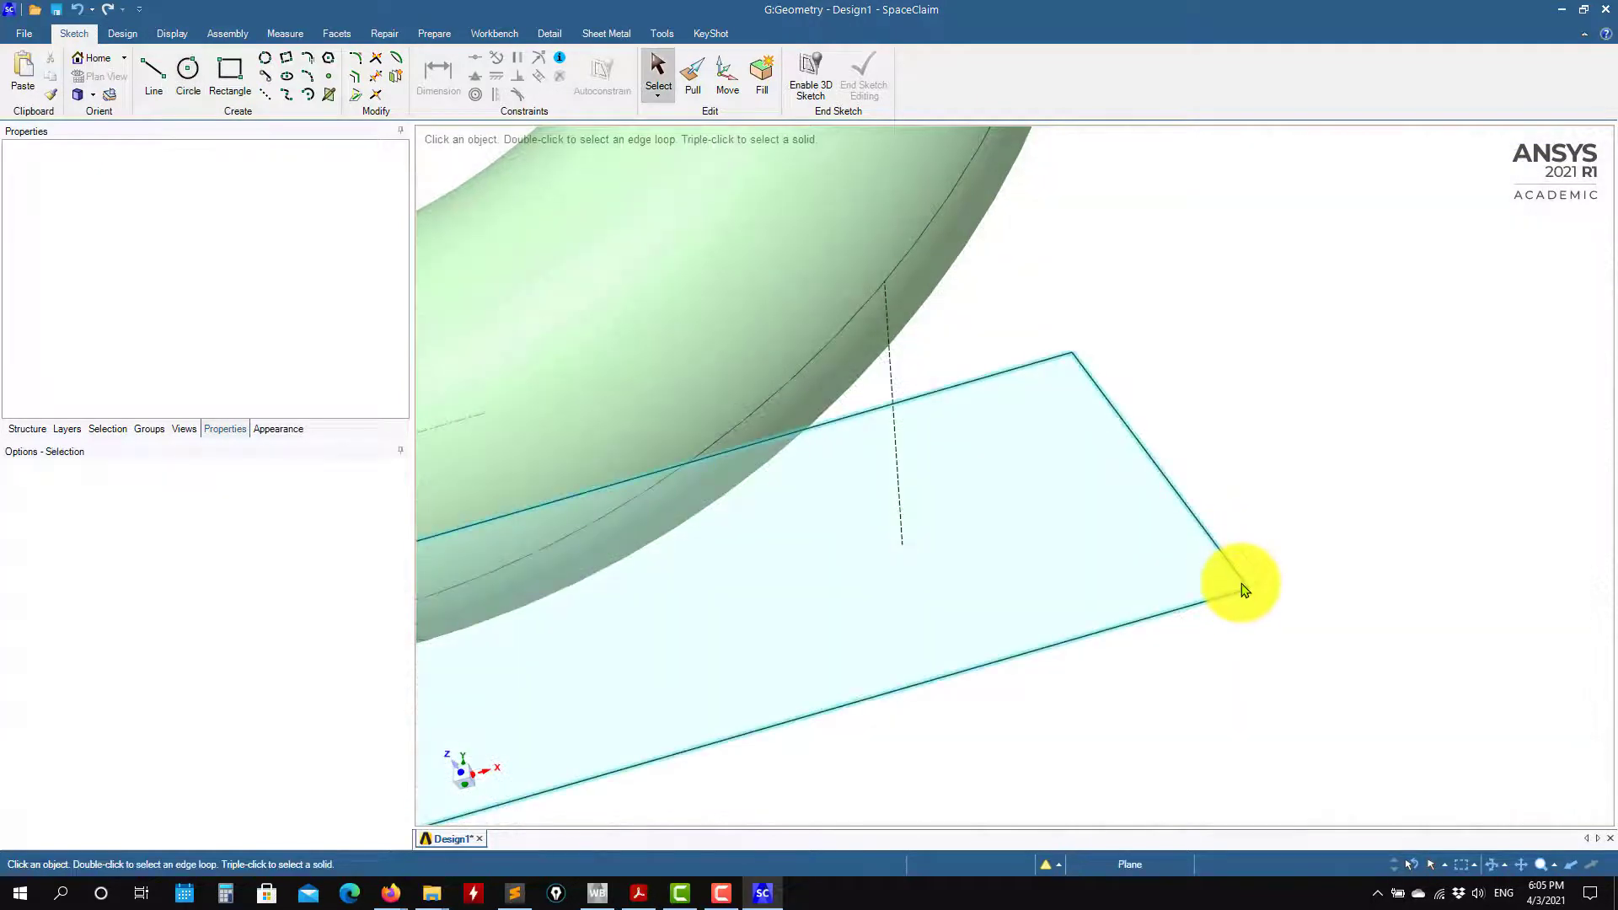
pyautogui.click(1244, 590)
pyautogui.click(131, 38)
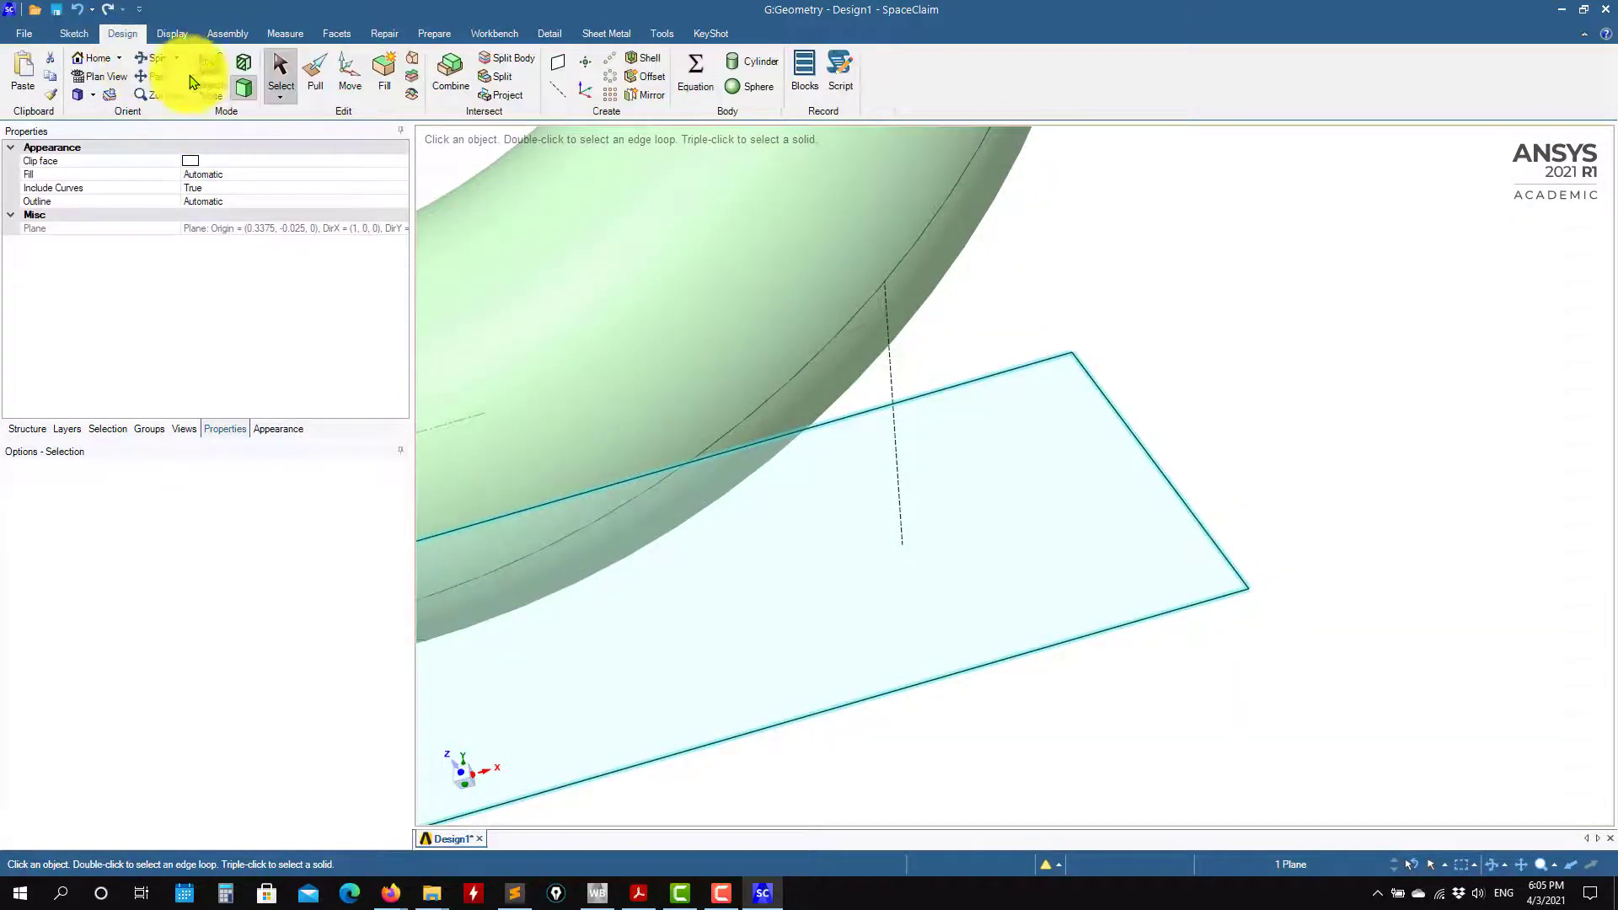
pyautogui.click(210, 74)
# Draw a circle at the axis crossing, dimension it to 25 mm diameter, then view the PDF.
pyautogui.click(188, 69)
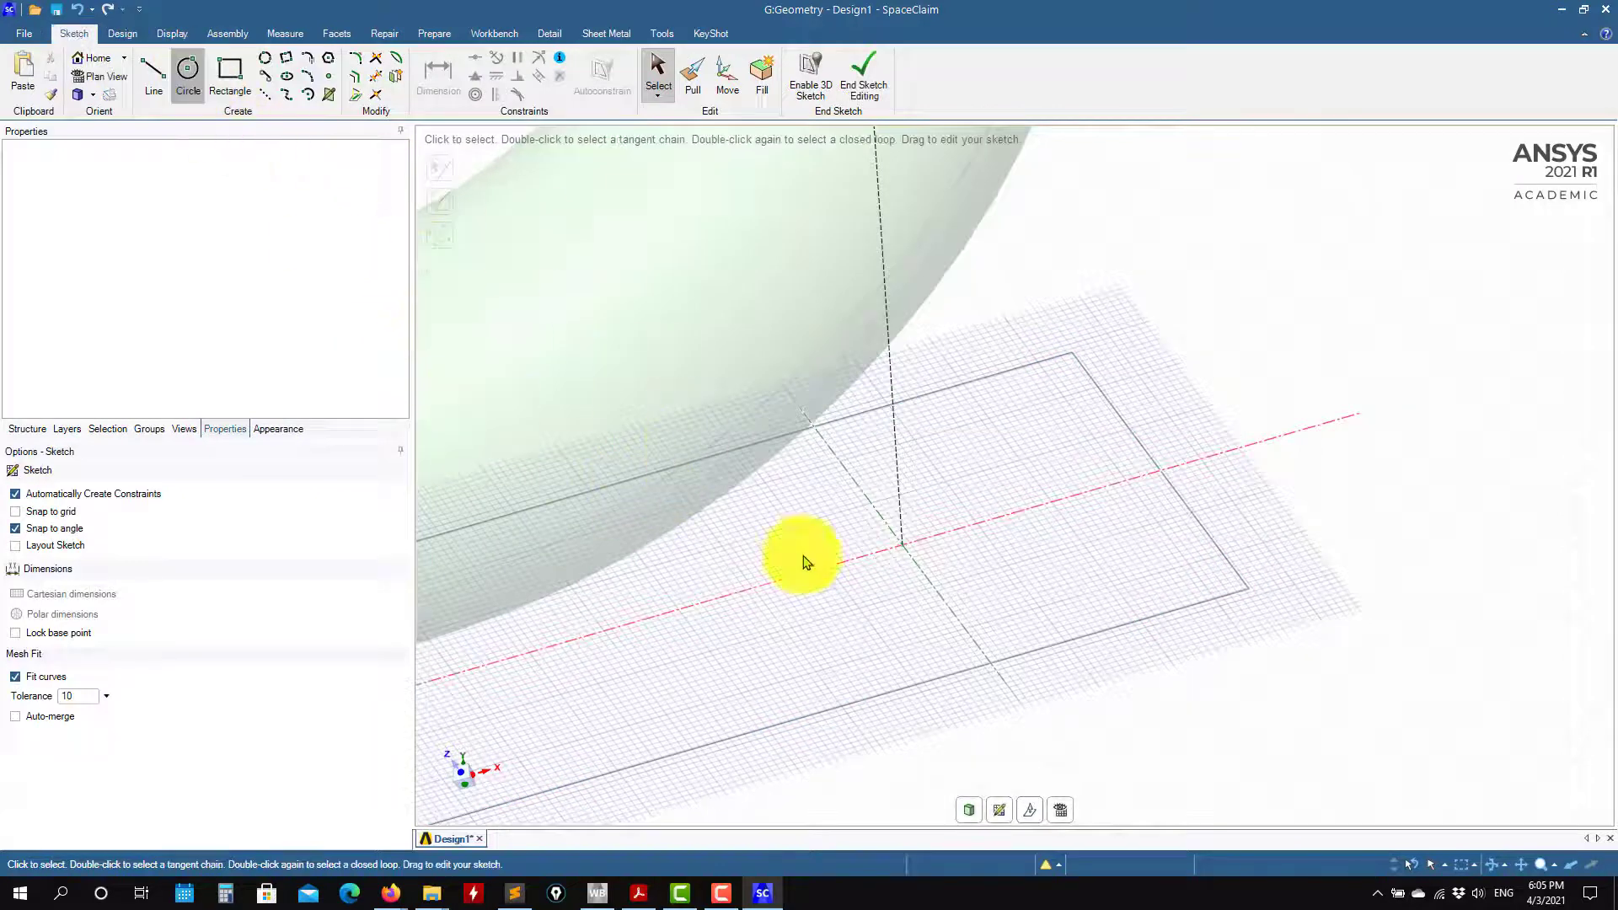
pyautogui.click(901, 546)
pyautogui.click(1002, 575)
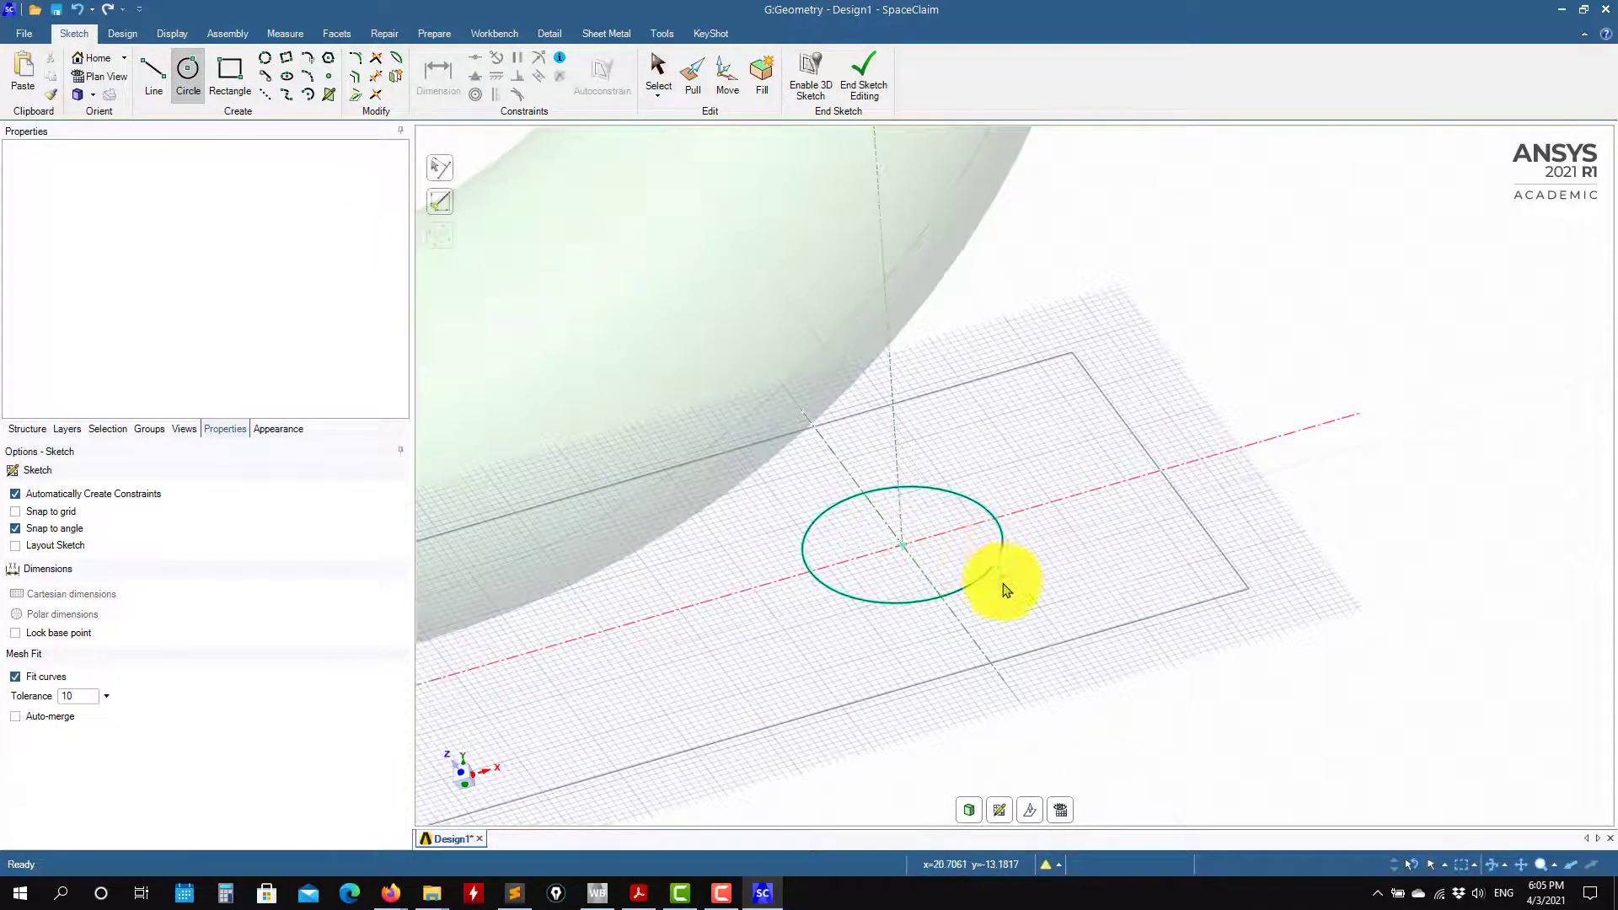
pyautogui.click(436, 77)
pyautogui.click(1002, 544)
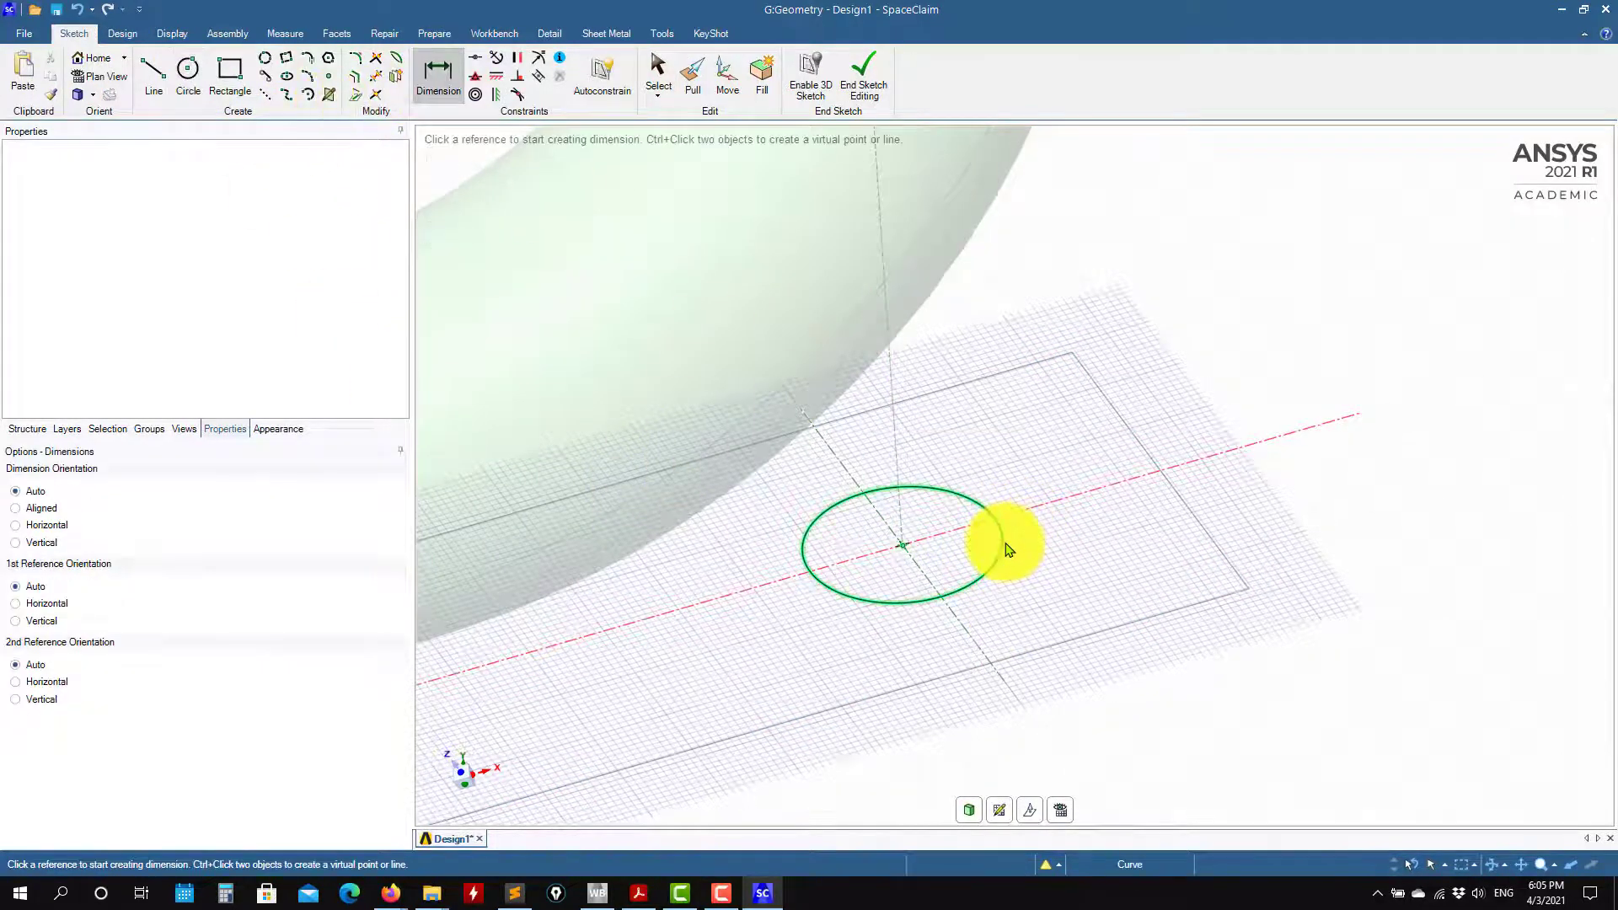
pyautogui.click(1128, 563)
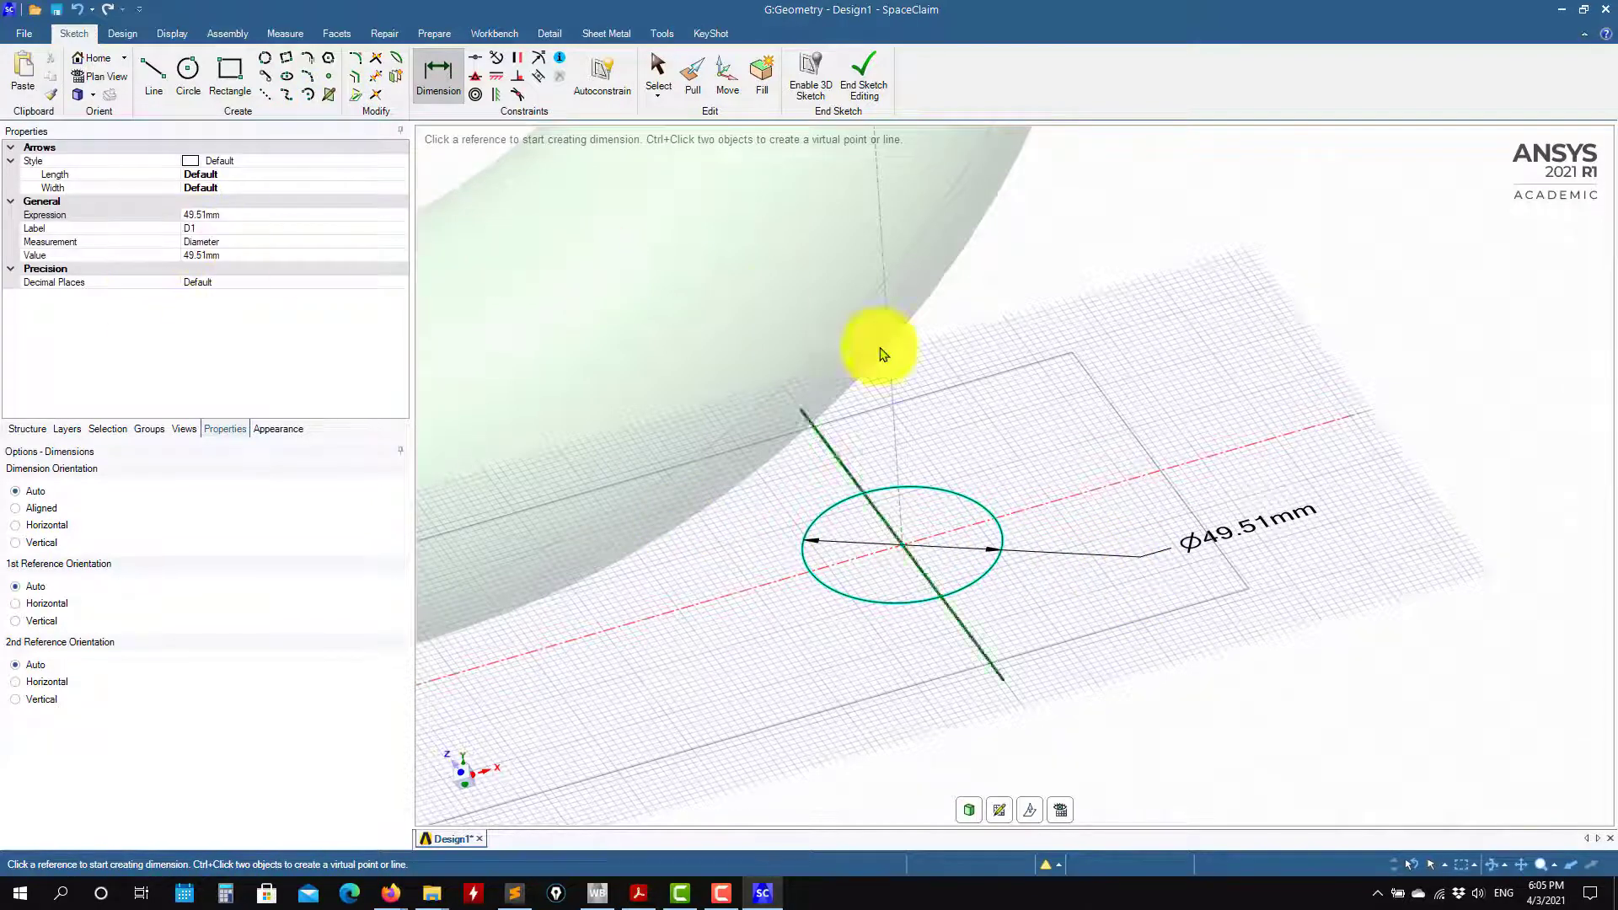
pyautogui.click(1241, 545)
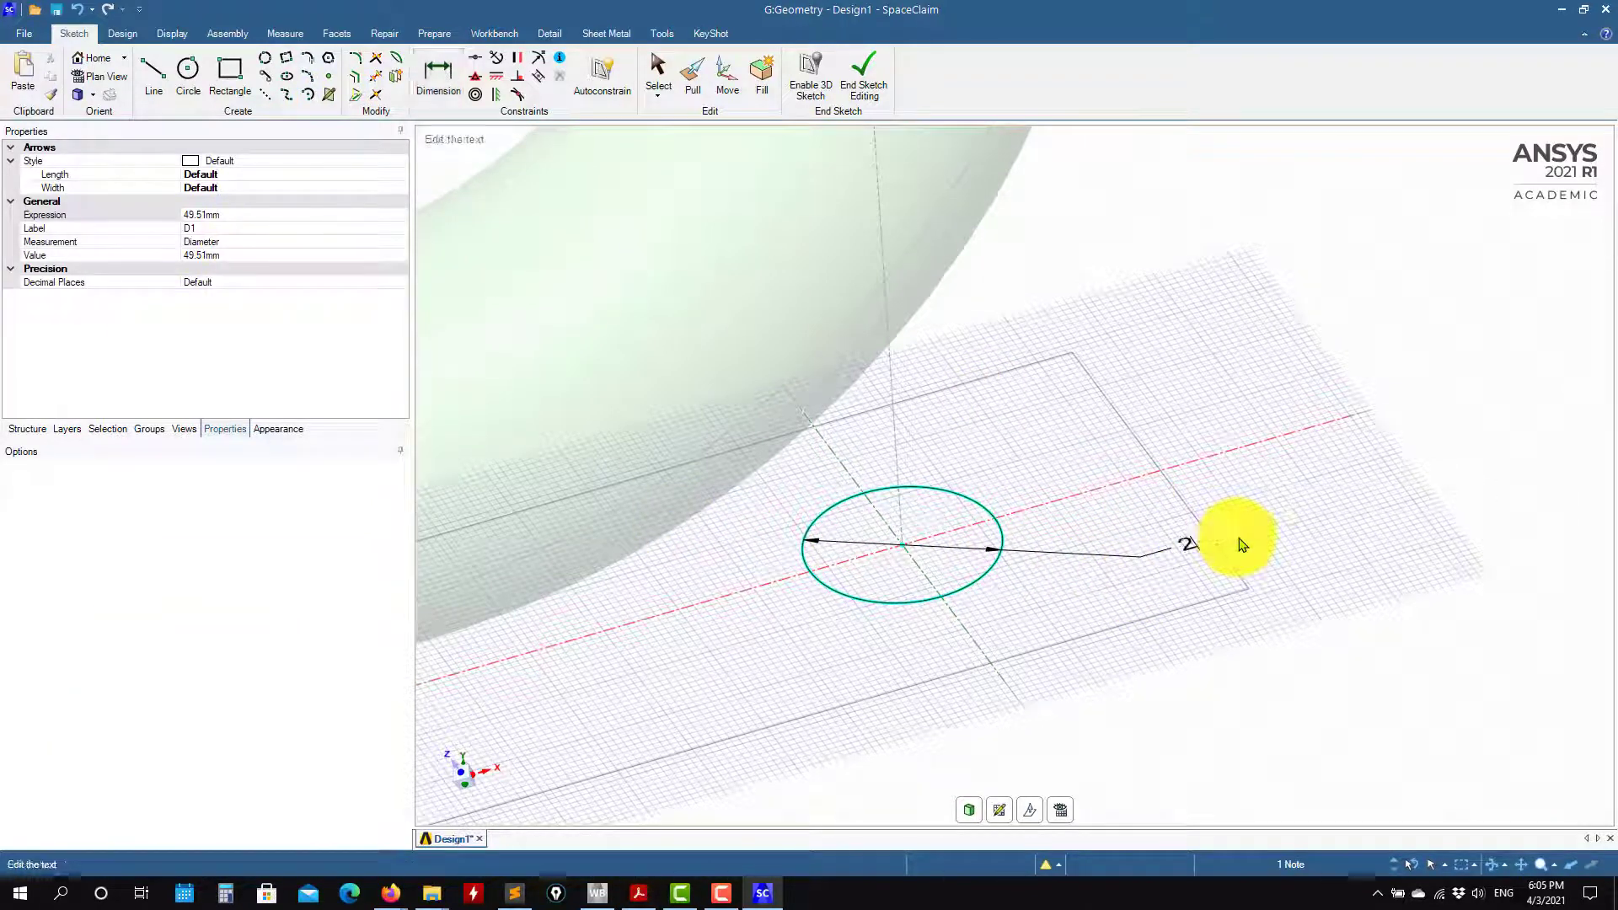
pyautogui.write('25')
pyautogui.press('Return')
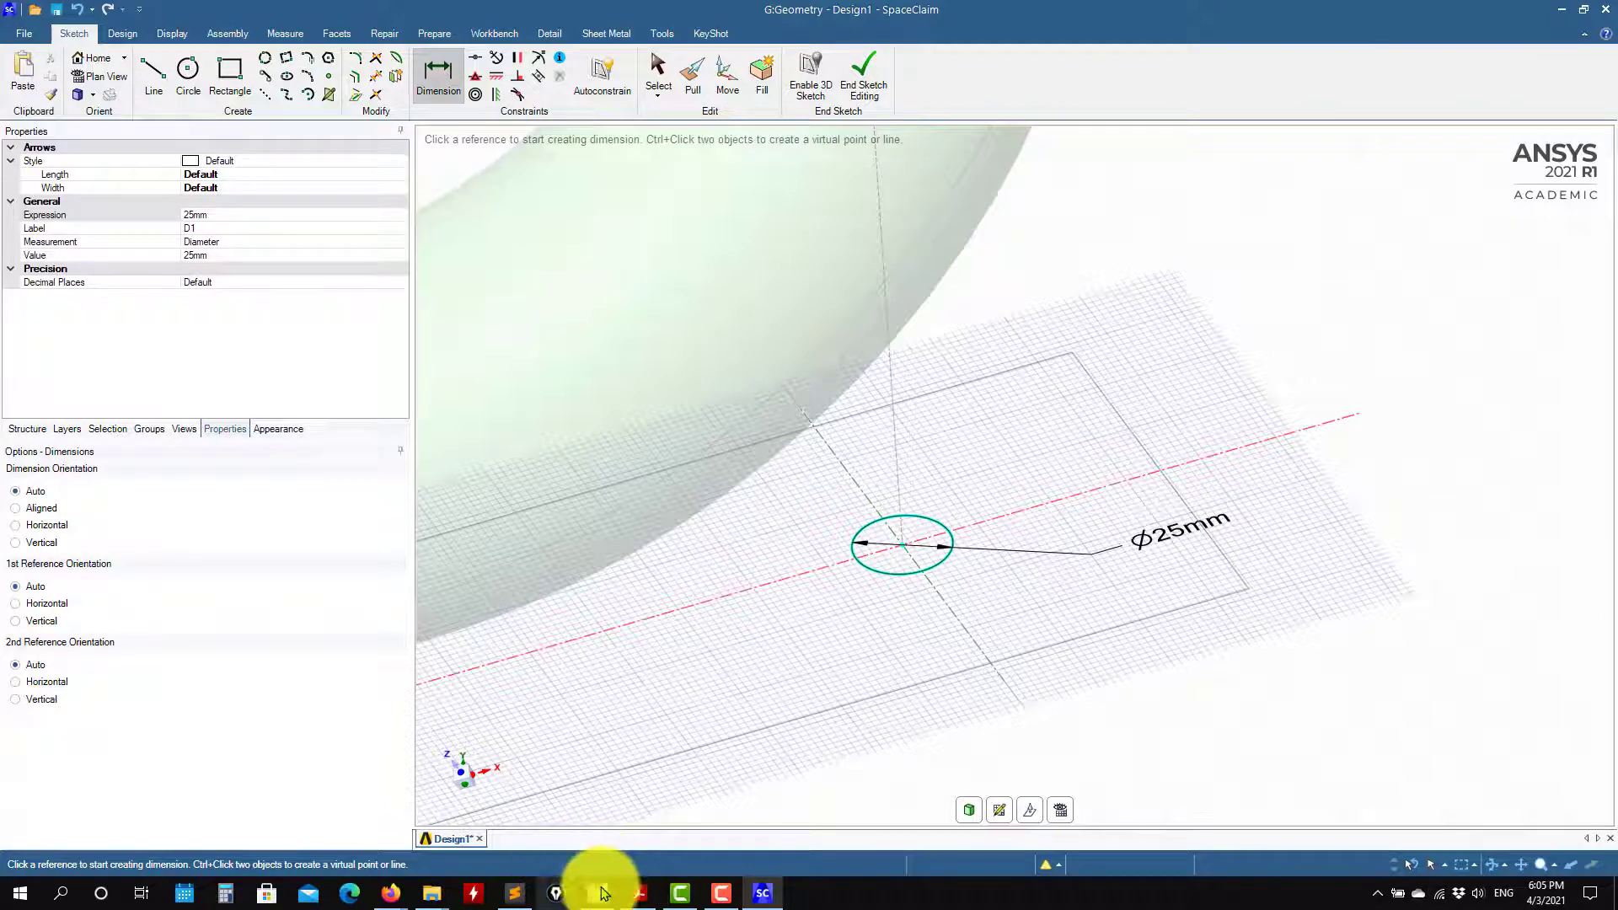
pyautogui.click(634, 893)
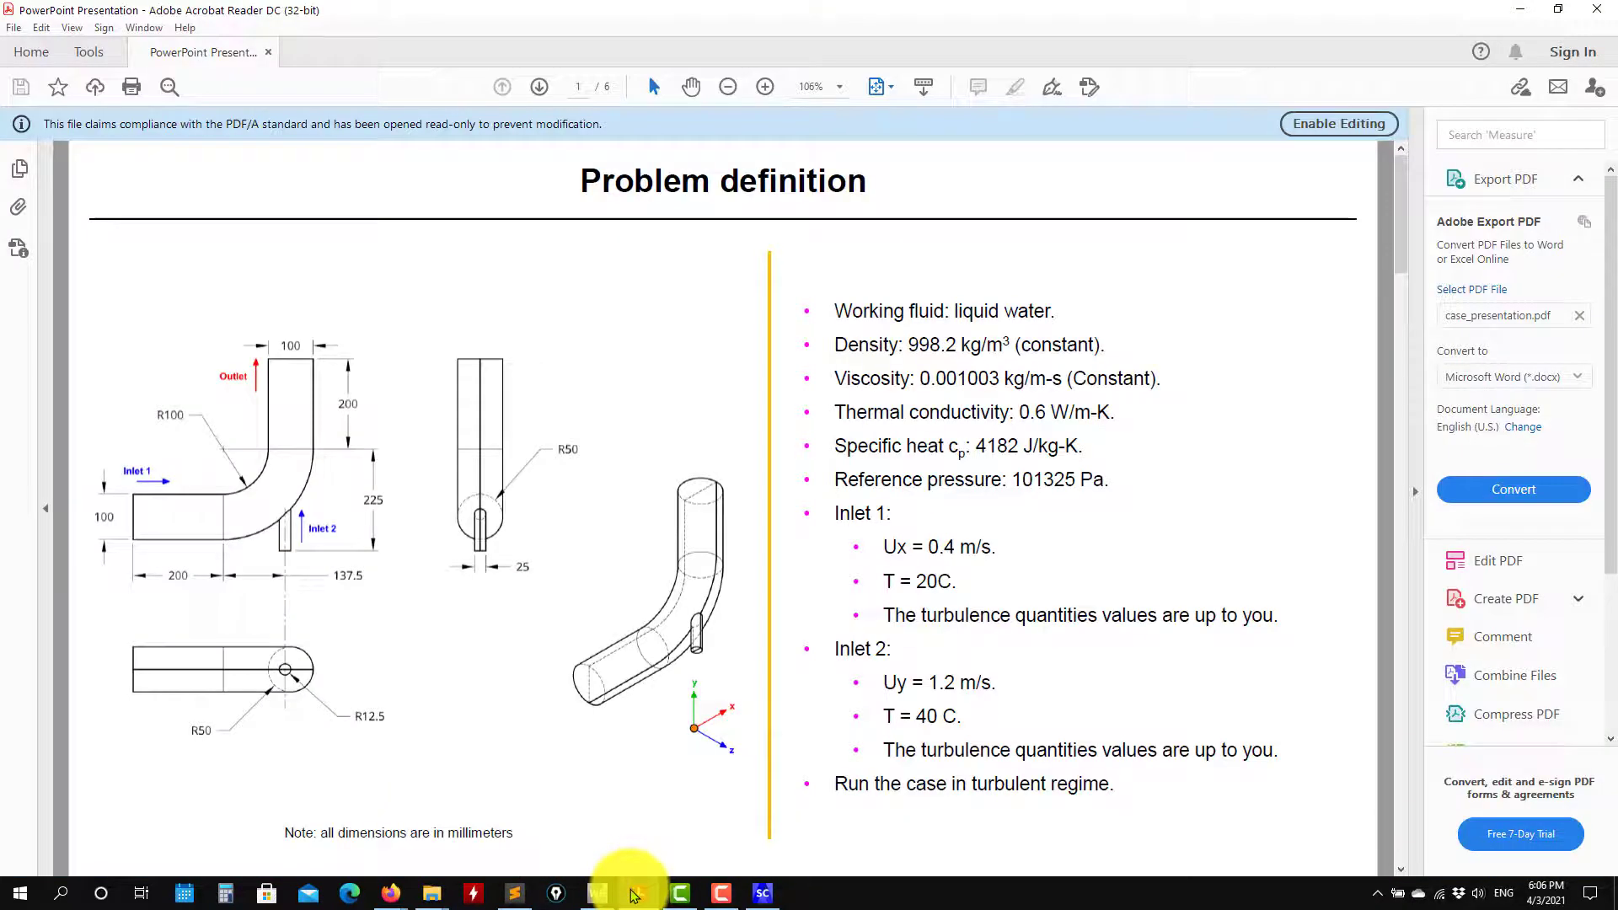
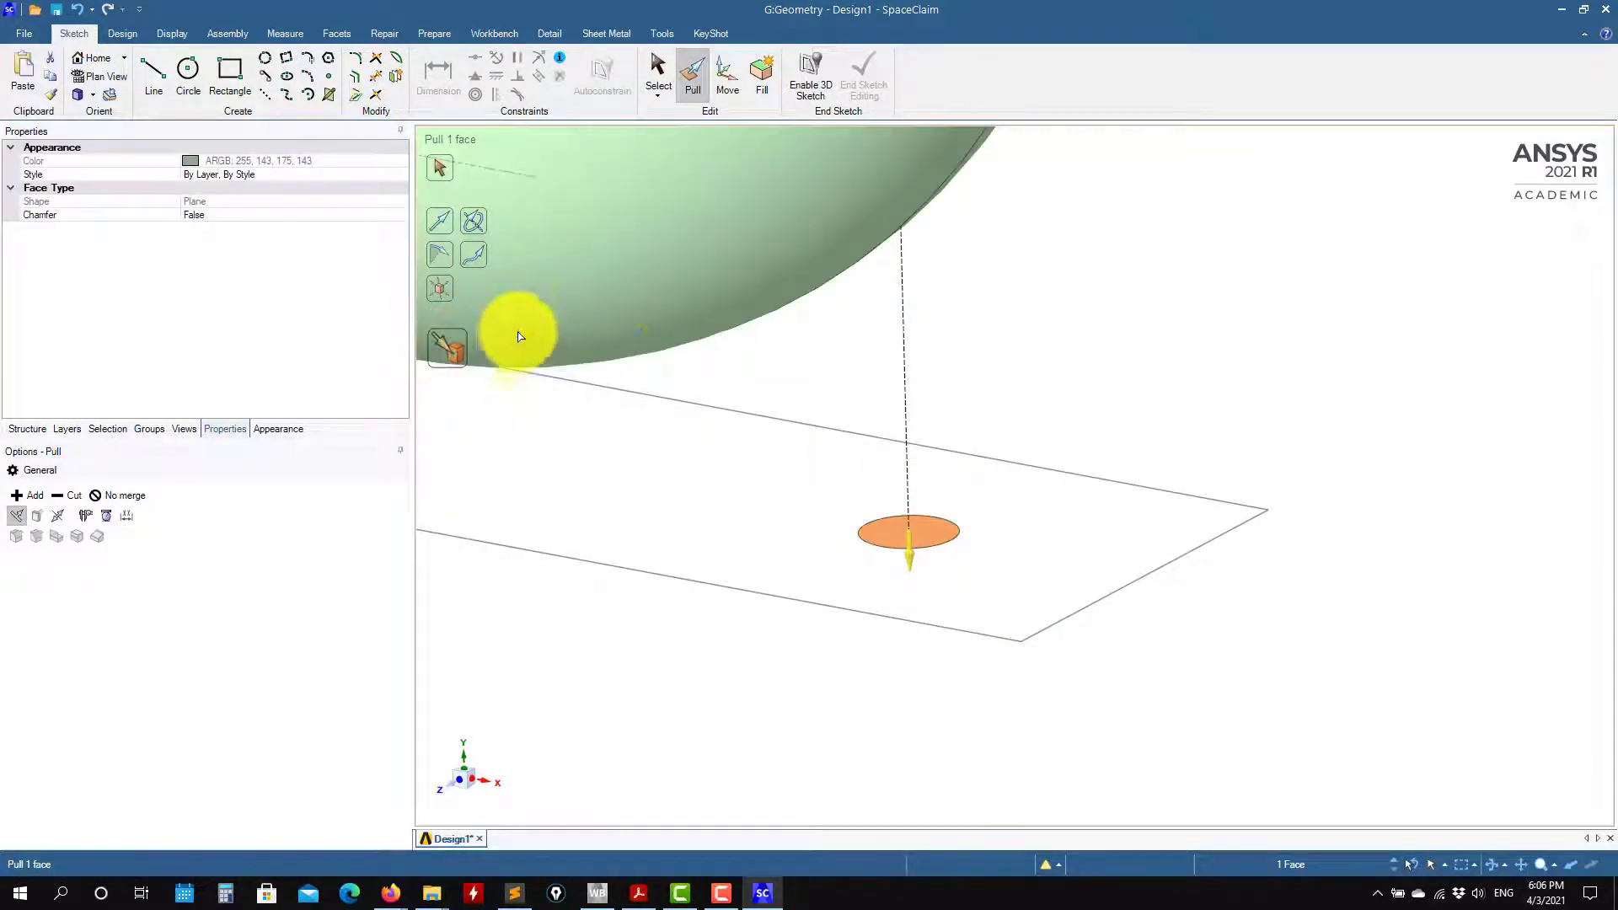
# Pull the 25 mm circle up to the curved pipe's underside to form the branch cylinder.
pyautogui.click(812, 242)
pyautogui.scroll(-4, 788, 424)
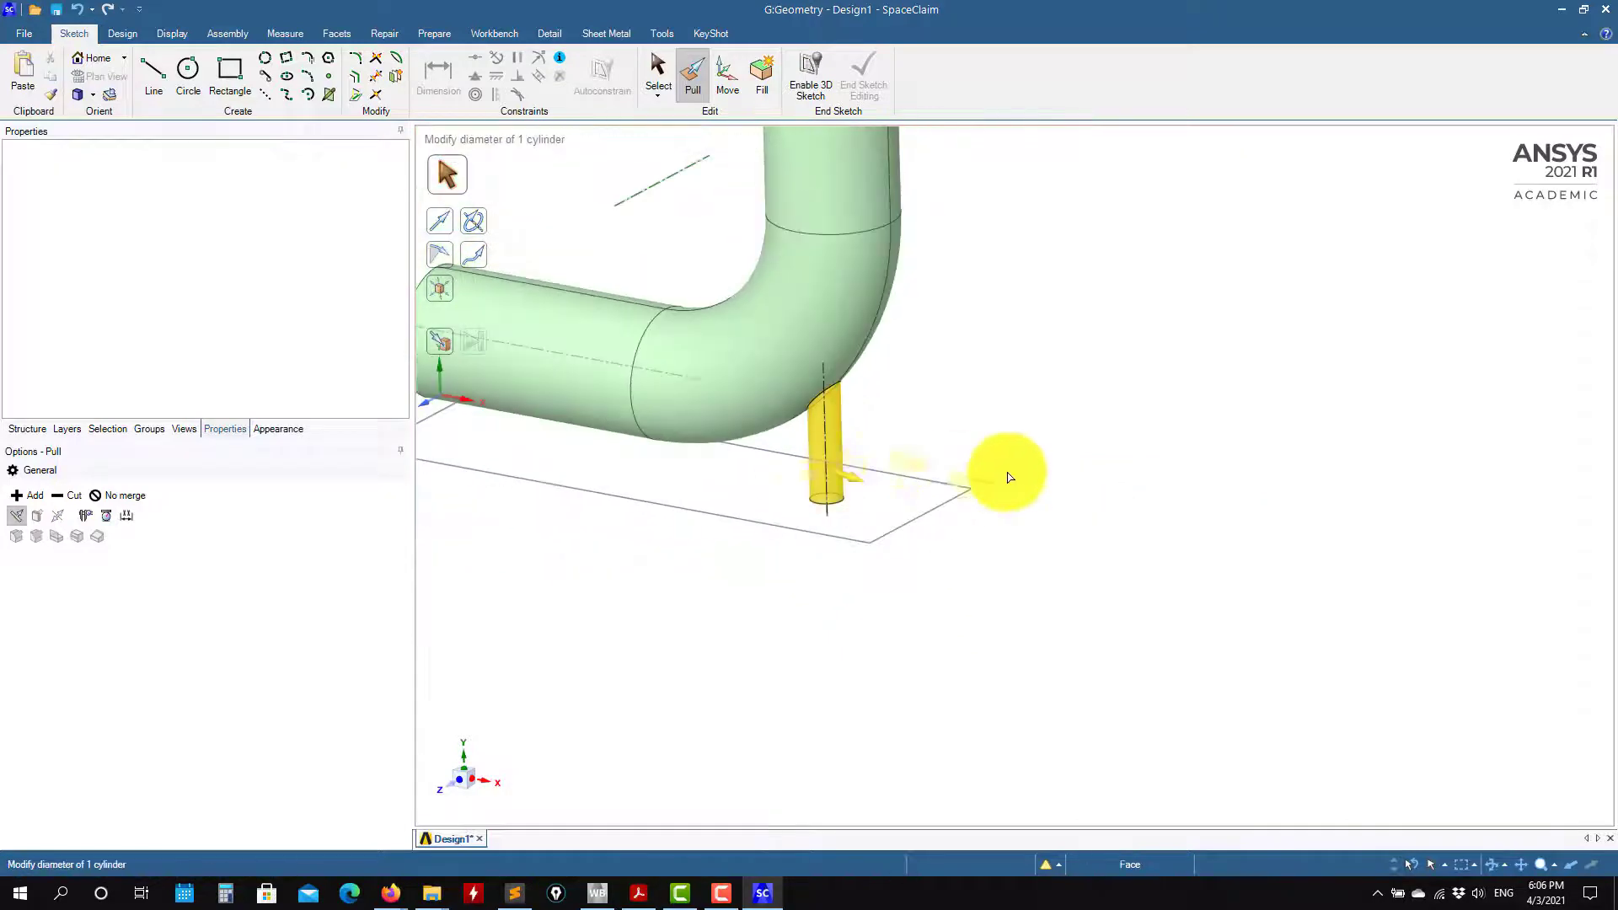
pyautogui.click(1045, 472)
pyautogui.moveTo(1067, 470); pyautogui.dragTo(1184, 415, button='middle')
pyautogui.press('Escape')
pyautogui.scroll(-4, 1080, 460)
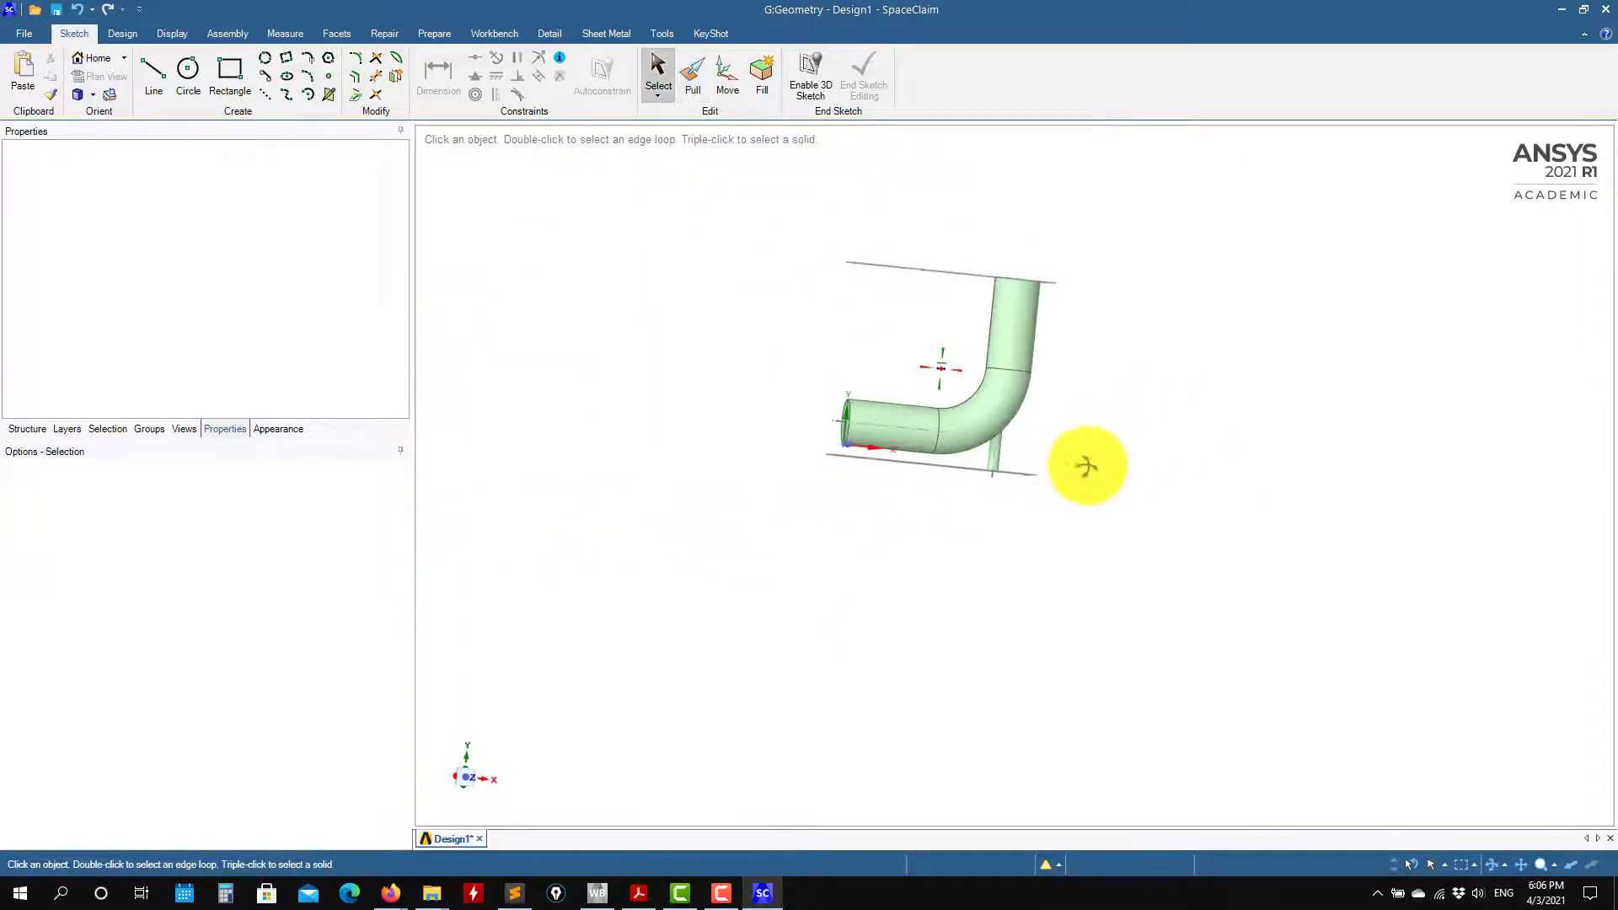
# Show the Structure tree listing the surface, solid and planes beside the elbow.
pyautogui.moveTo(1087, 466); pyautogui.dragTo(1117, 454, button='middle')
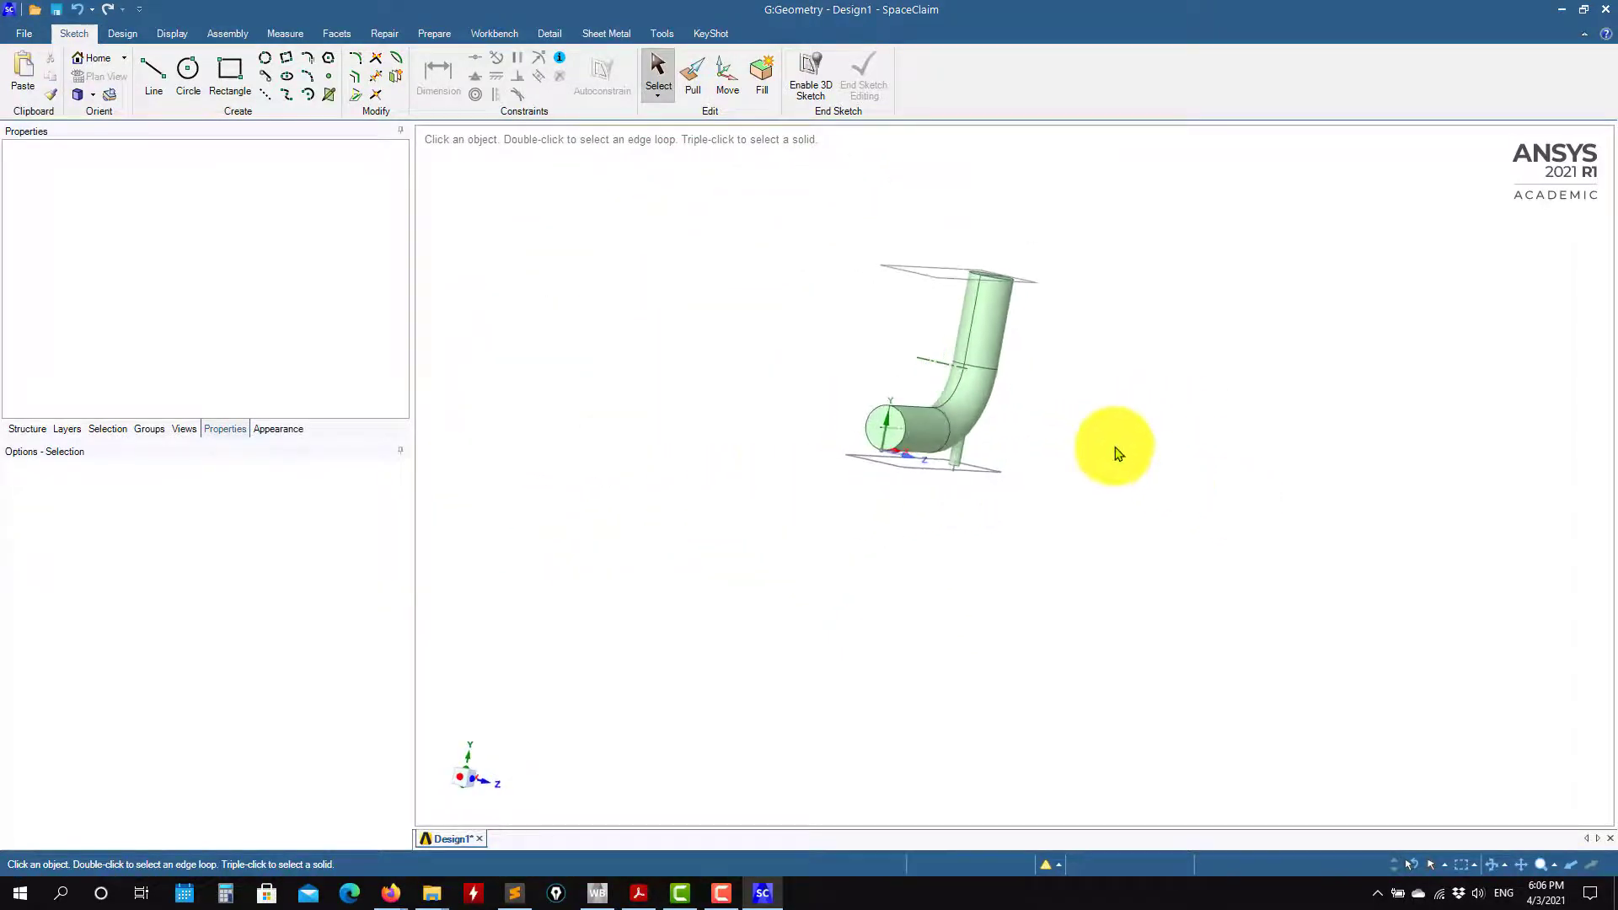
pyautogui.scroll(5, 1050, 574)
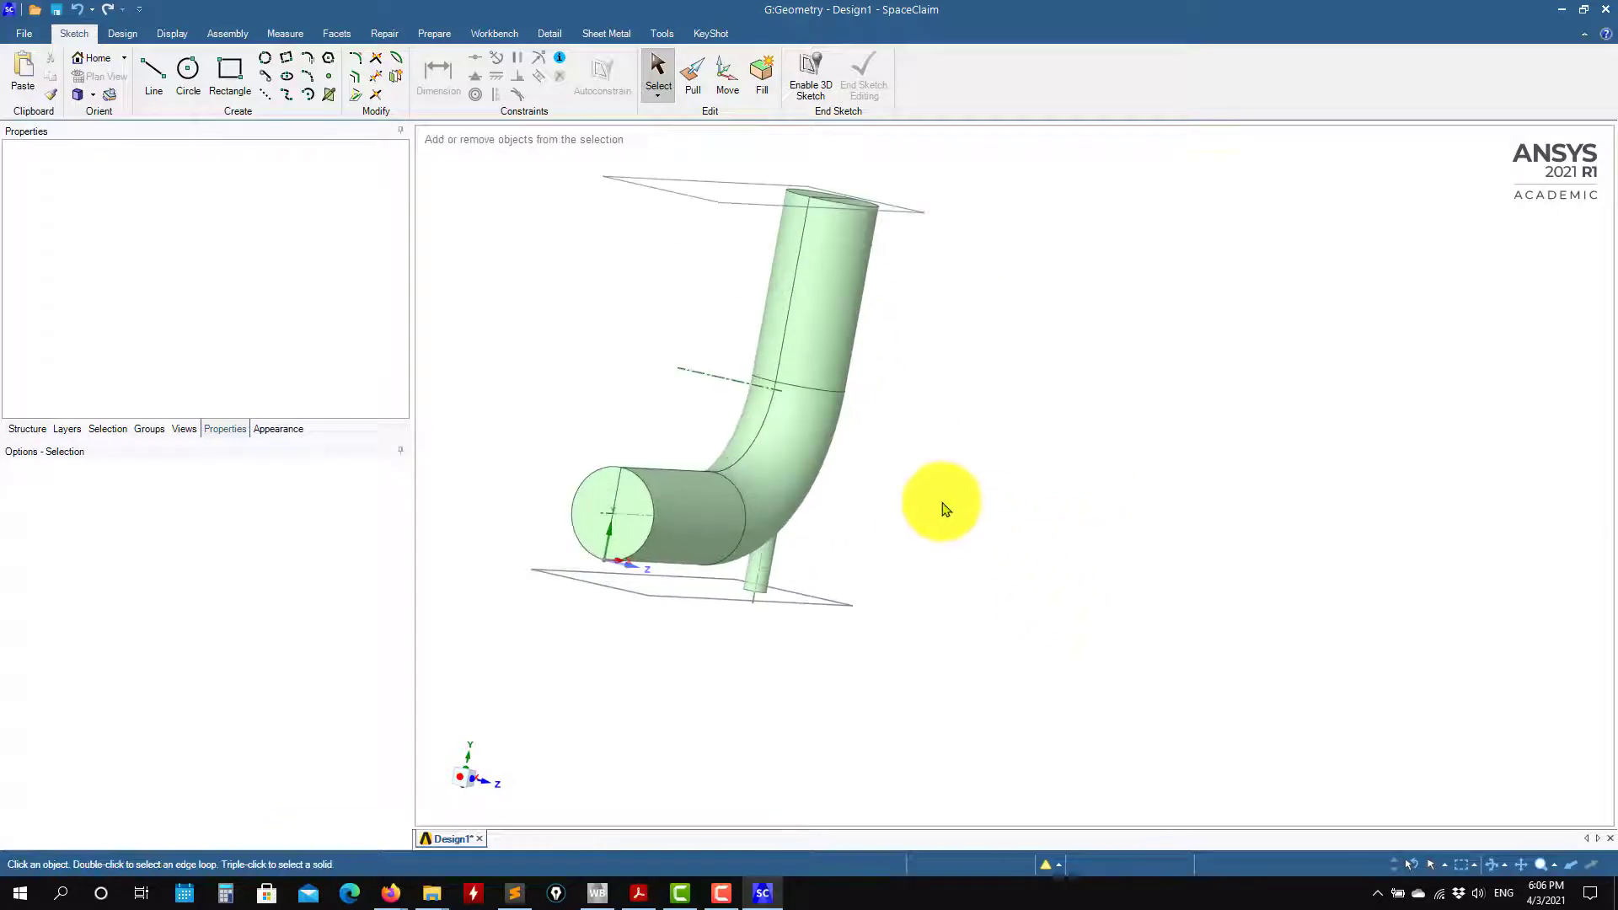
pyautogui.click(33, 434)
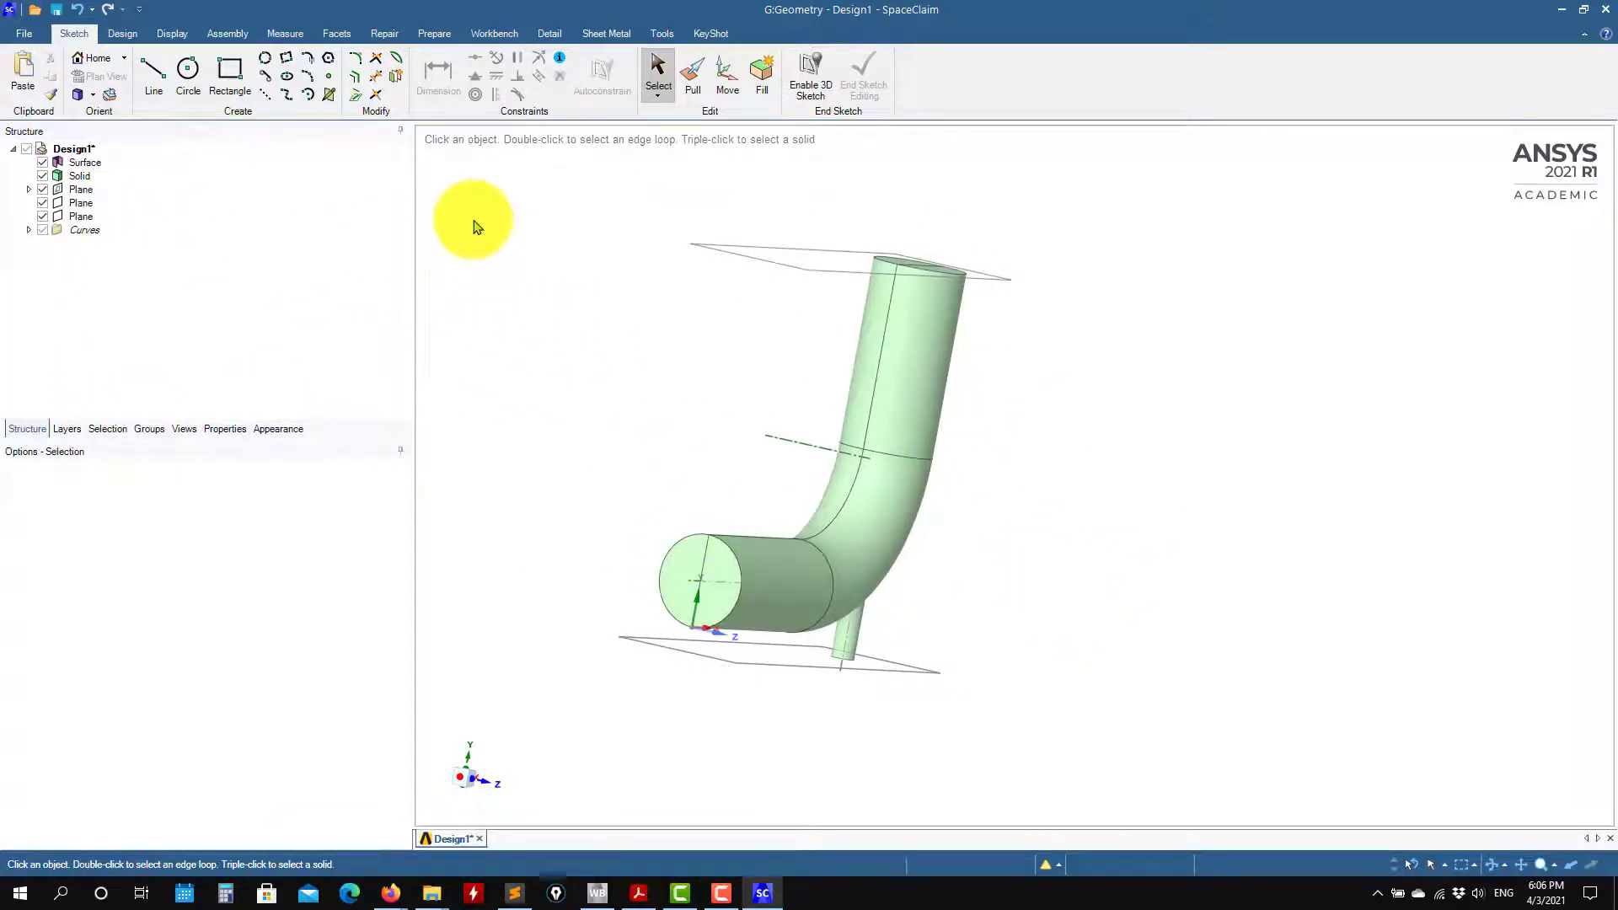
# Try Split Body on the pipe from the Design tab, then cancel it.
pyautogui.click(123, 34)
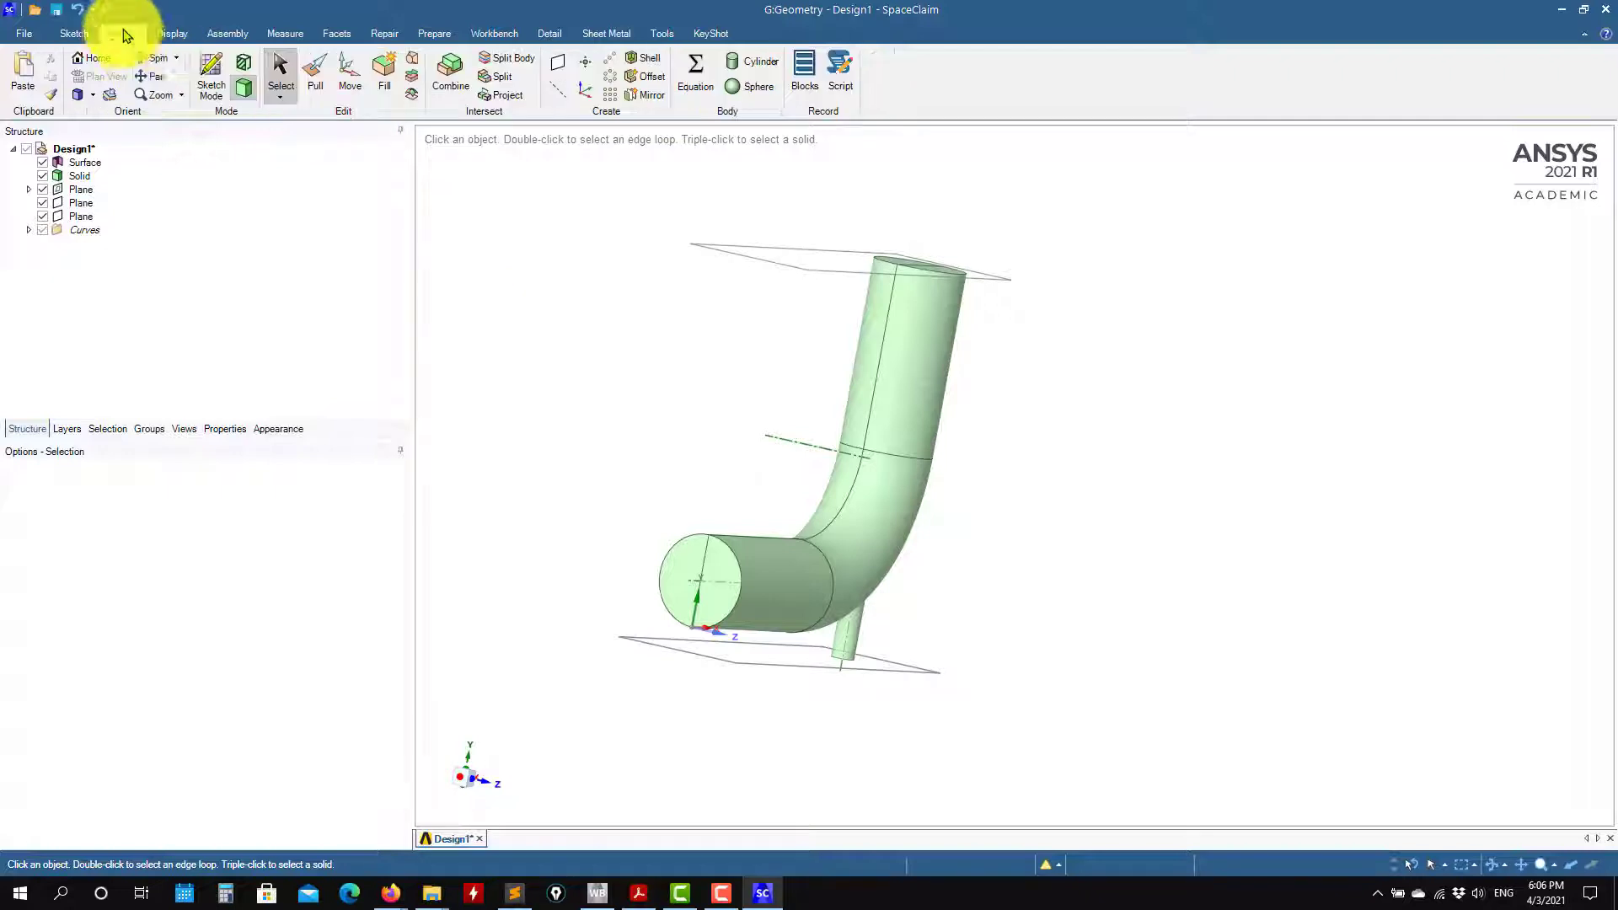
pyautogui.click(501, 59)
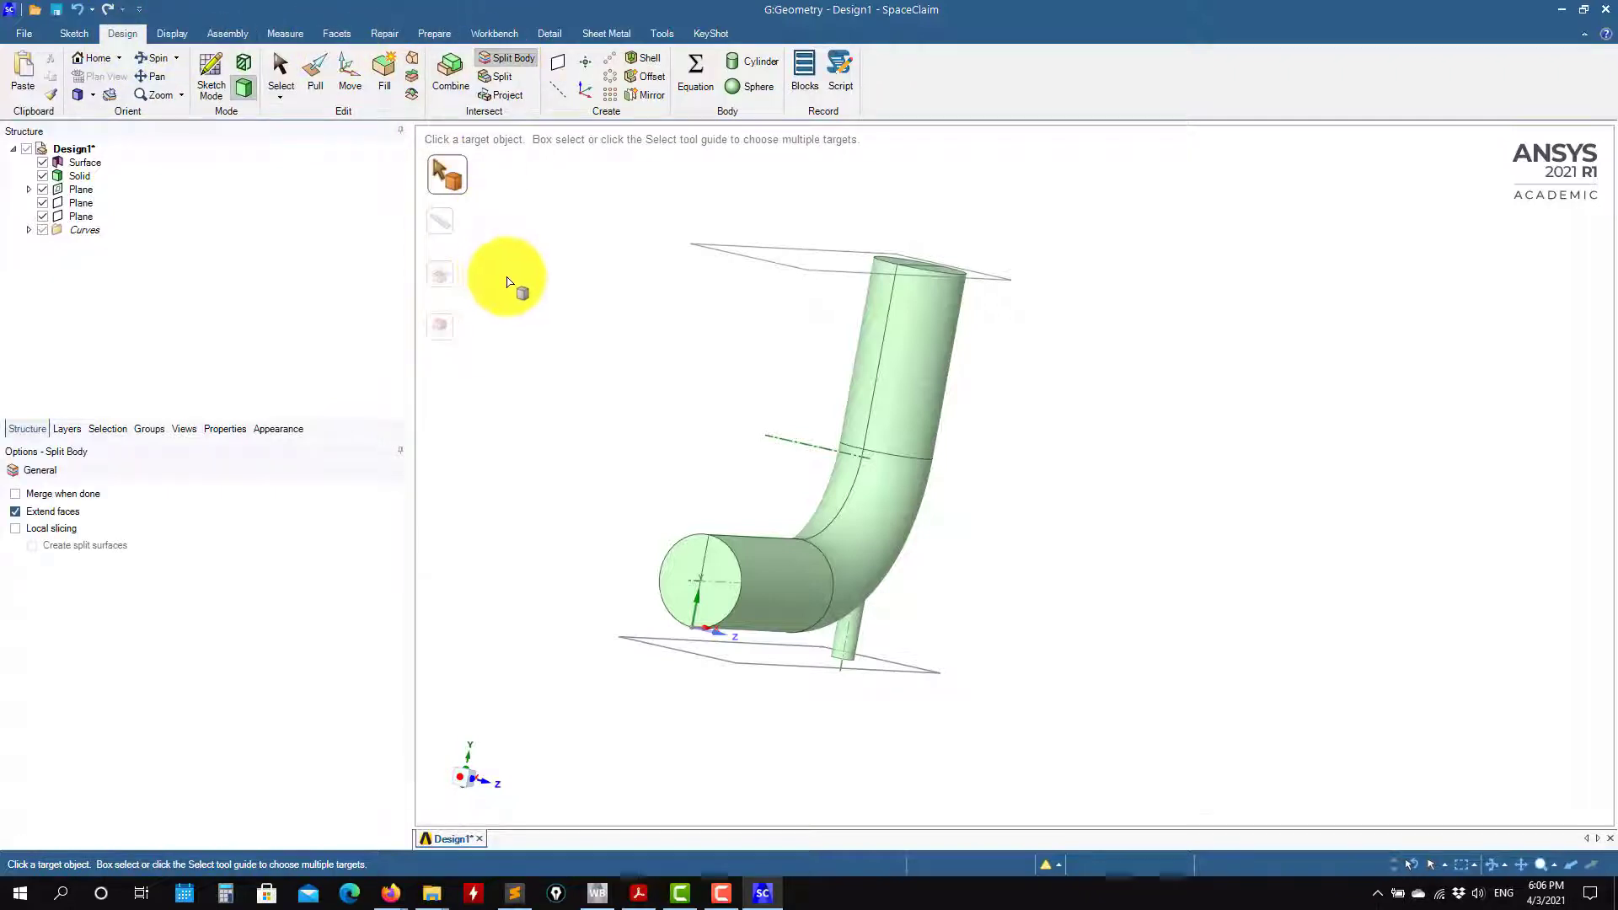
pyautogui.click(894, 352)
pyautogui.moveTo(667, 686); pyautogui.dragTo(487, 686, button='middle')
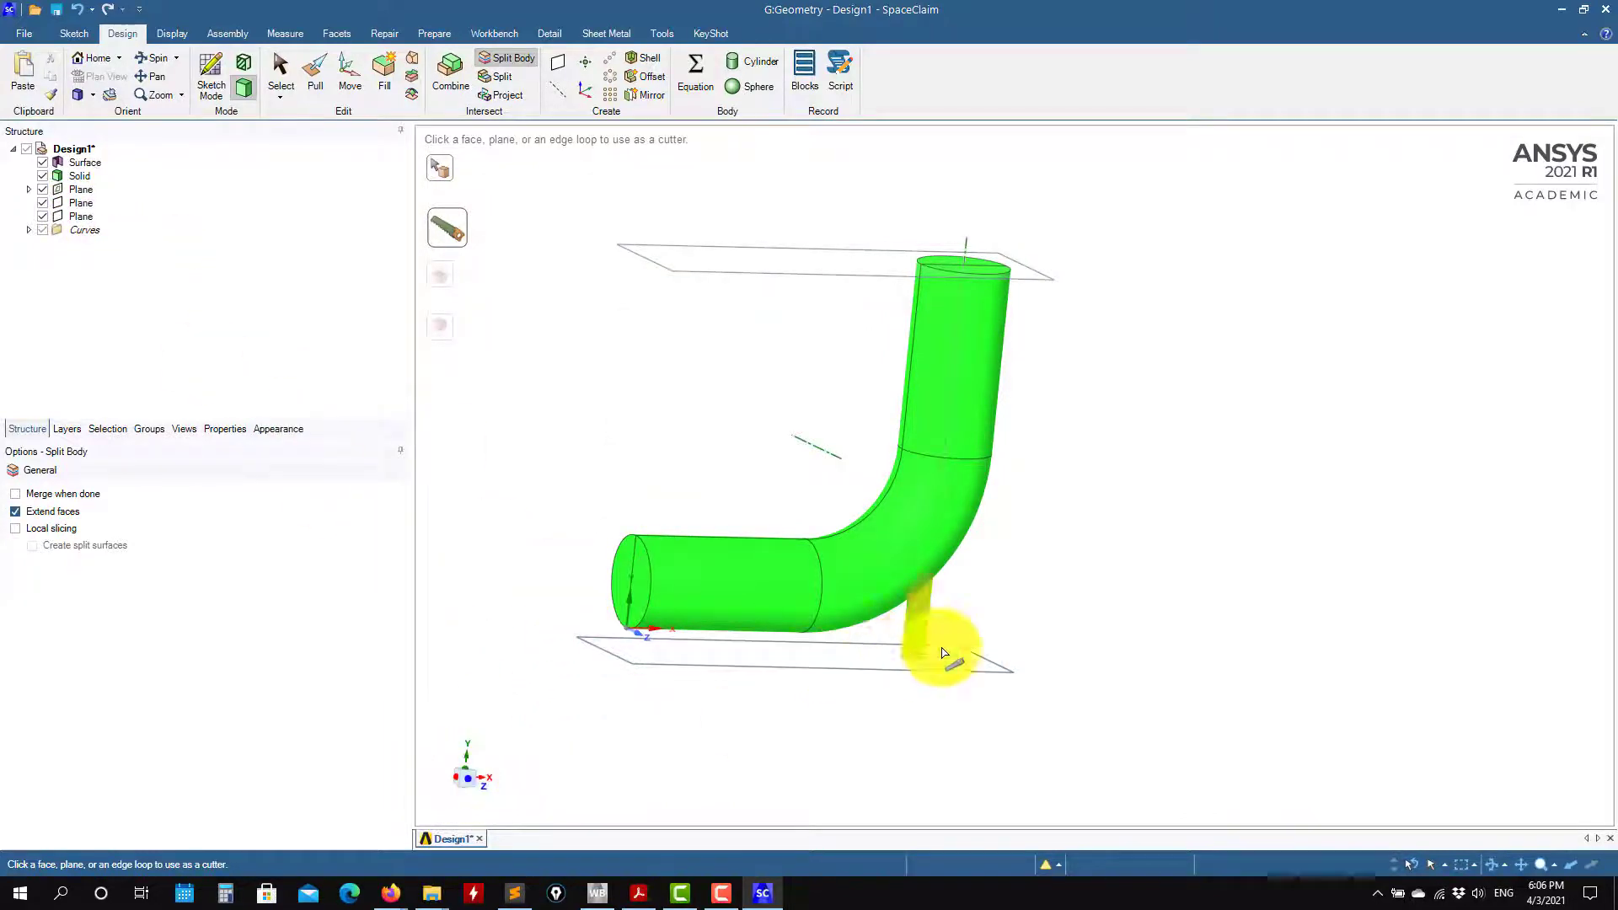
pyautogui.moveTo(946, 649); pyautogui.dragTo(748, 665, button='middle')
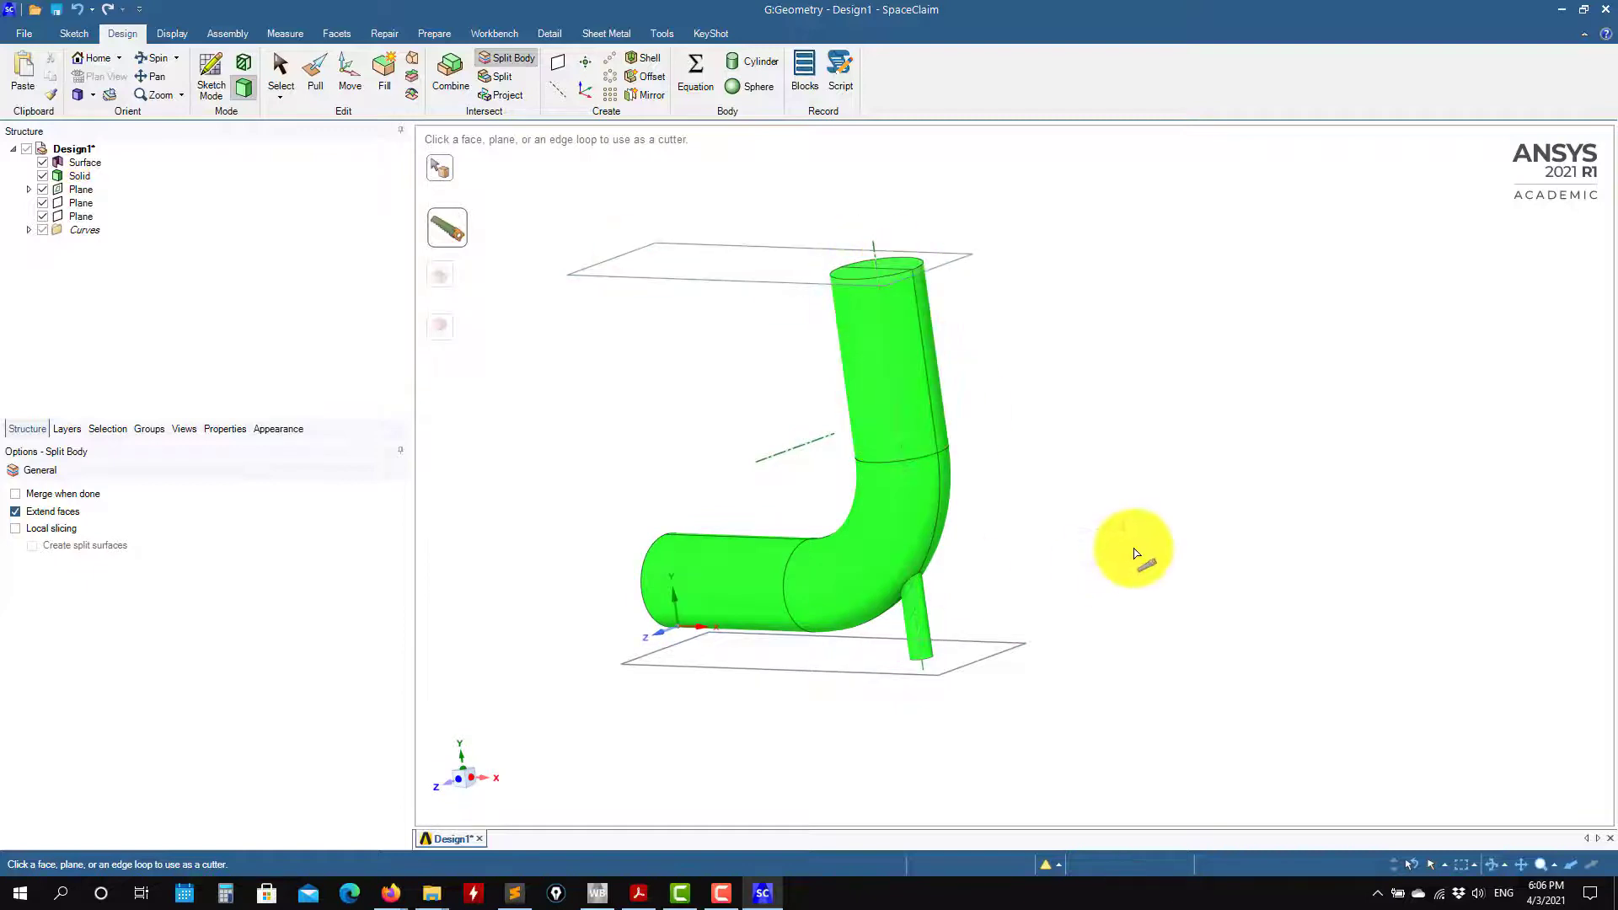
pyautogui.press('Escape')
pyautogui.moveTo(1148, 548); pyautogui.dragTo(1253, 562, button='middle')
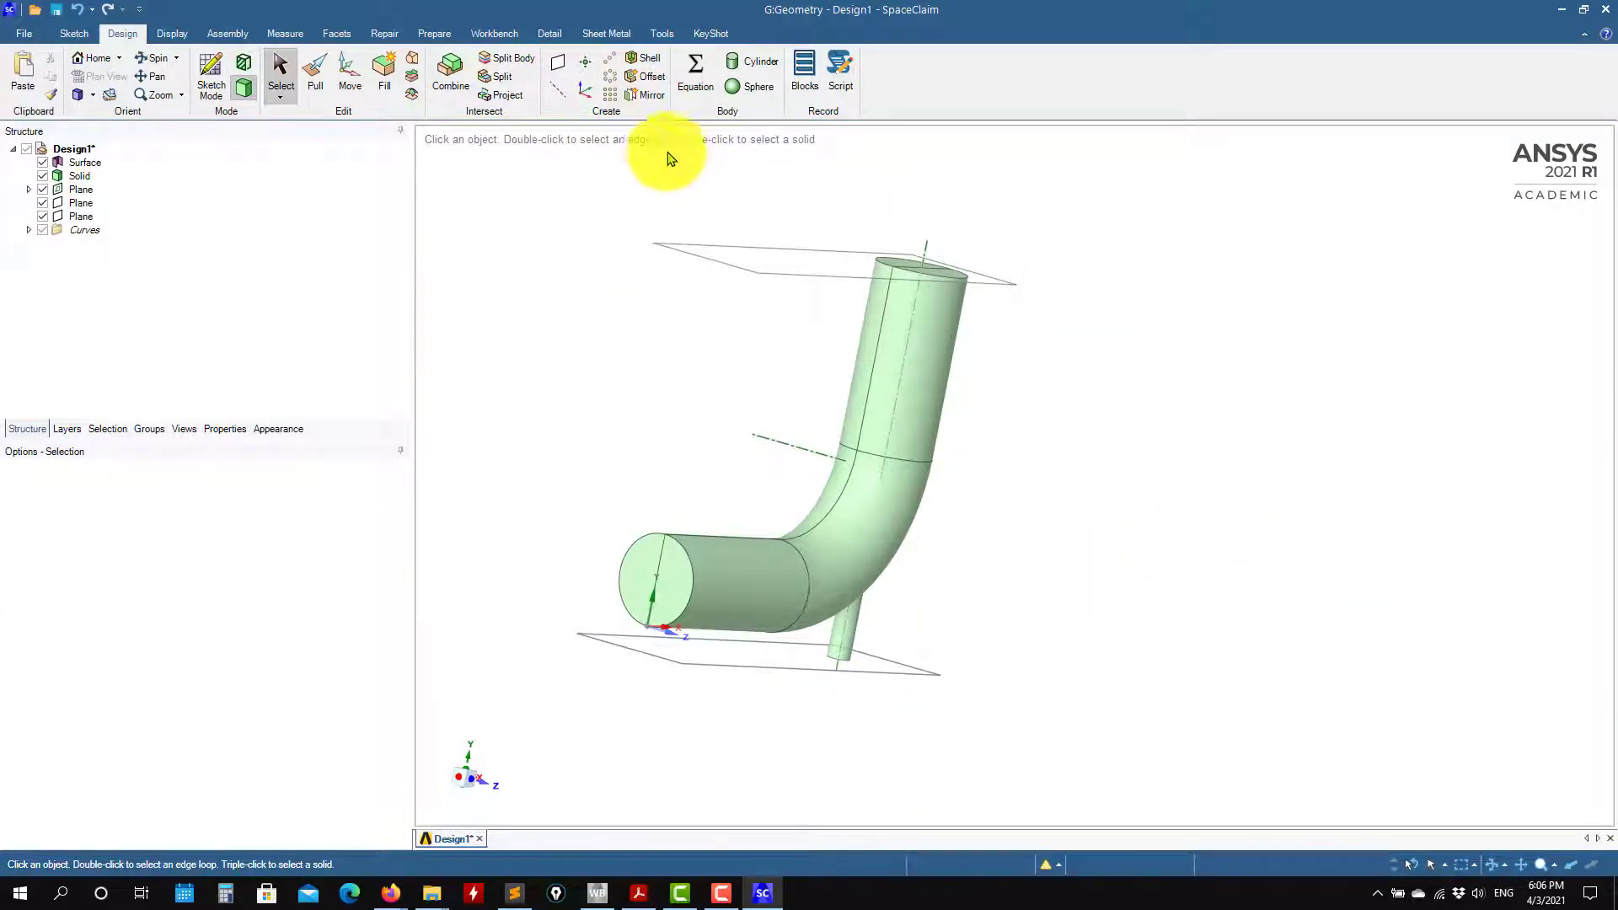
# Create a new plane on the pipe's end face.
pyautogui.click(555, 67)
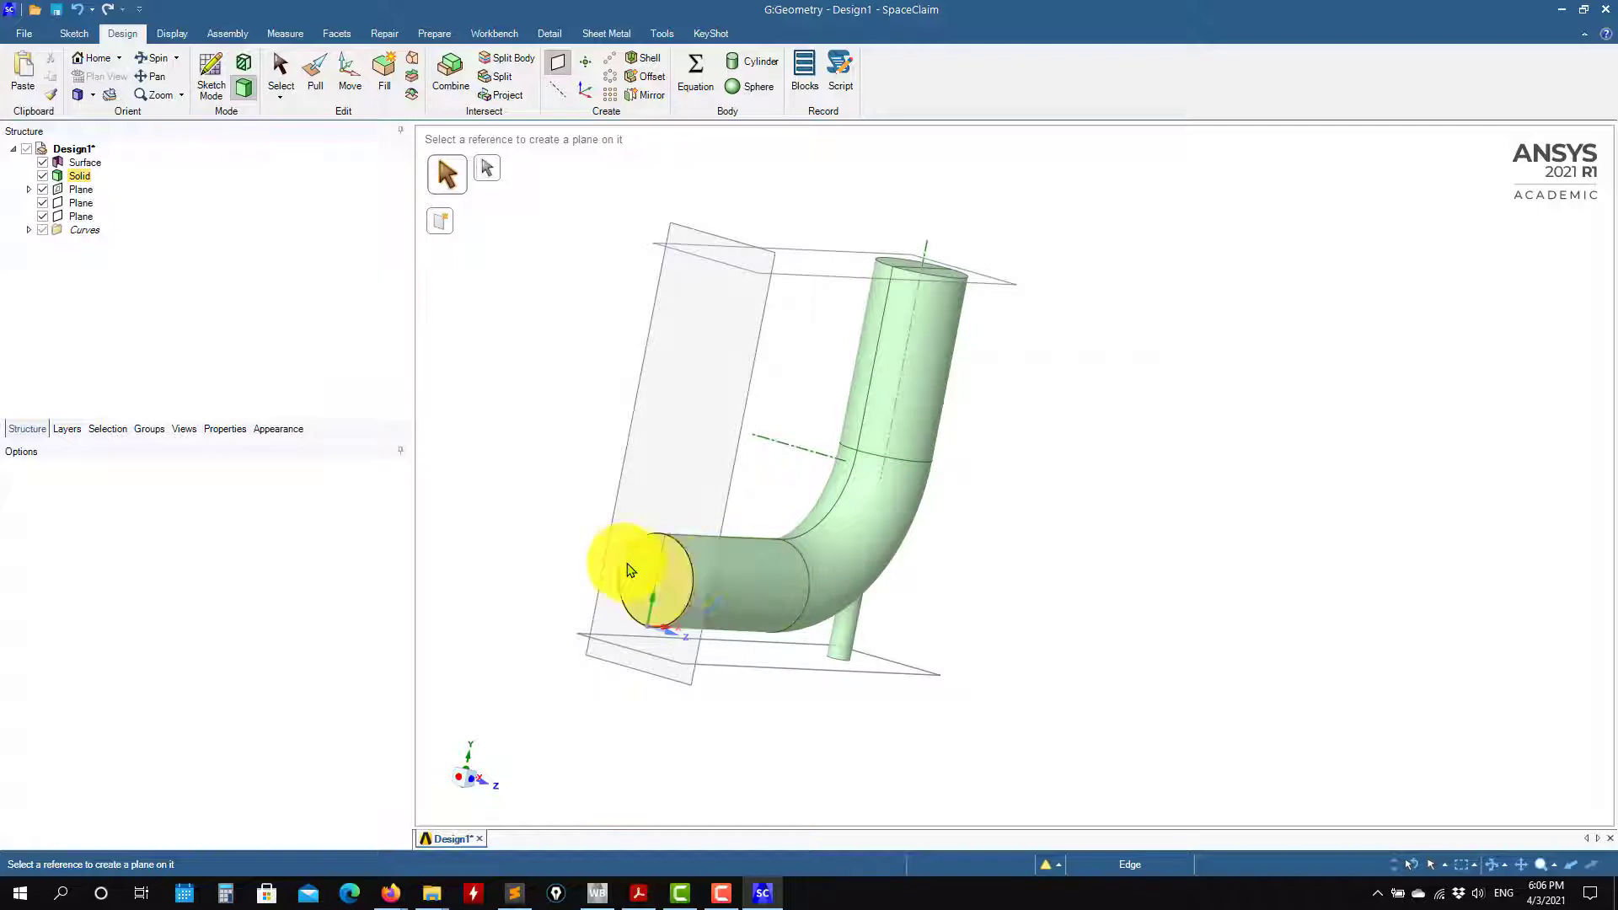
pyautogui.moveTo(877, 516); pyautogui.dragTo(847, 426, button='middle')
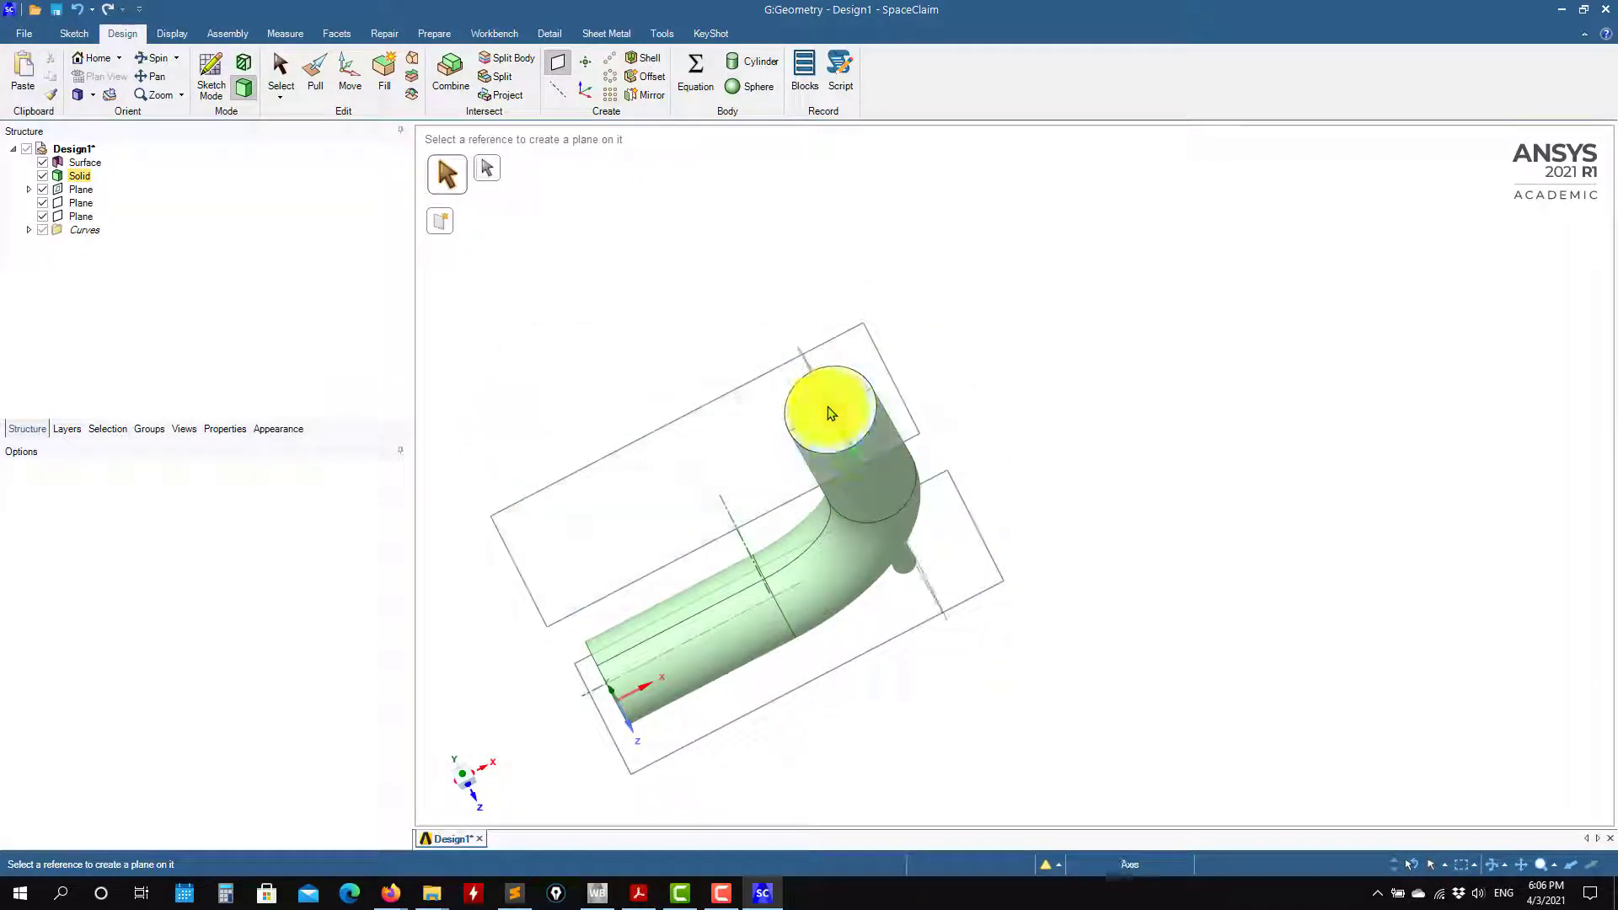
pyautogui.moveTo(742, 602); pyautogui.dragTo(693, 650, button='middle')
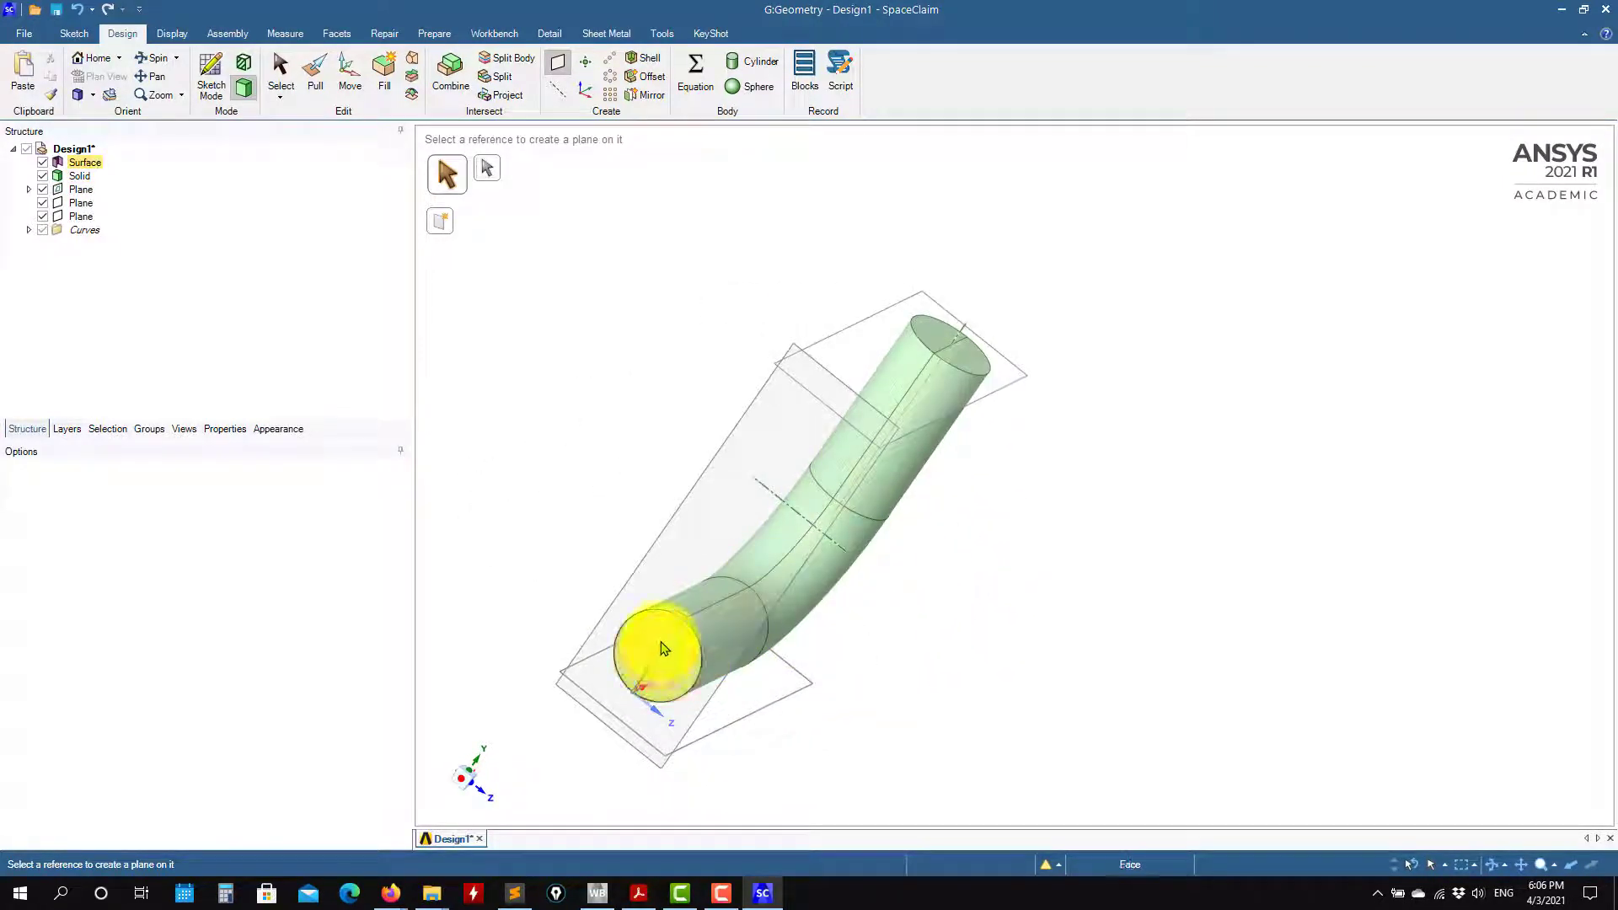
pyautogui.click(665, 639)
pyautogui.moveTo(1077, 632); pyautogui.dragTo(846, 499, button='middle')
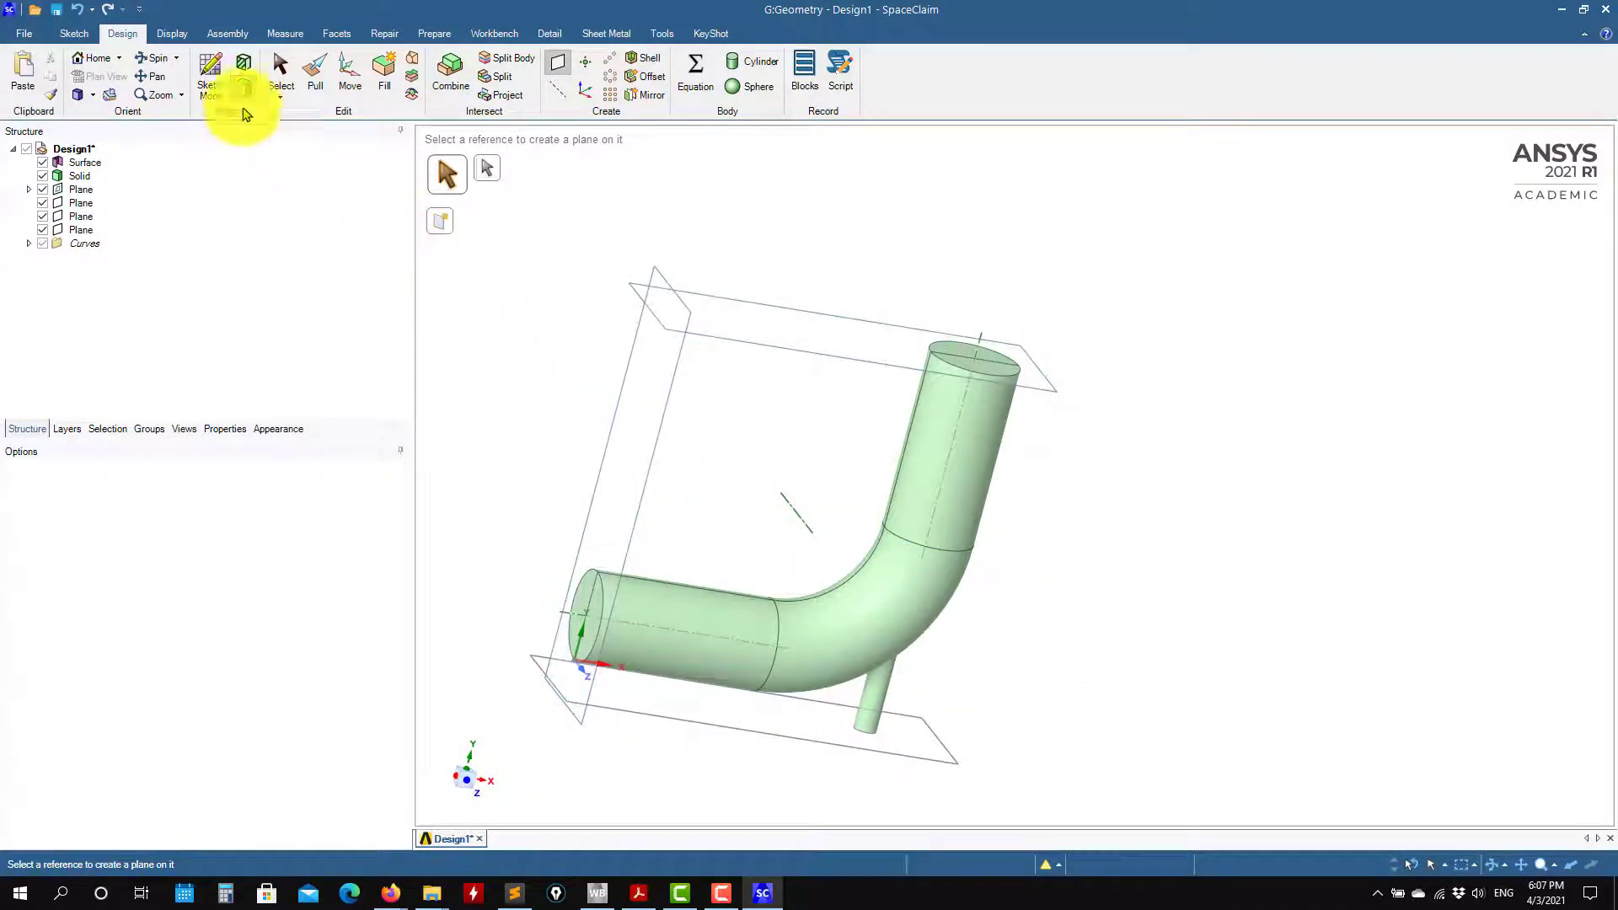
# Rotate the new plane 90° with Move so it runs lengthwise through the elbow.
pyautogui.click(351, 78)
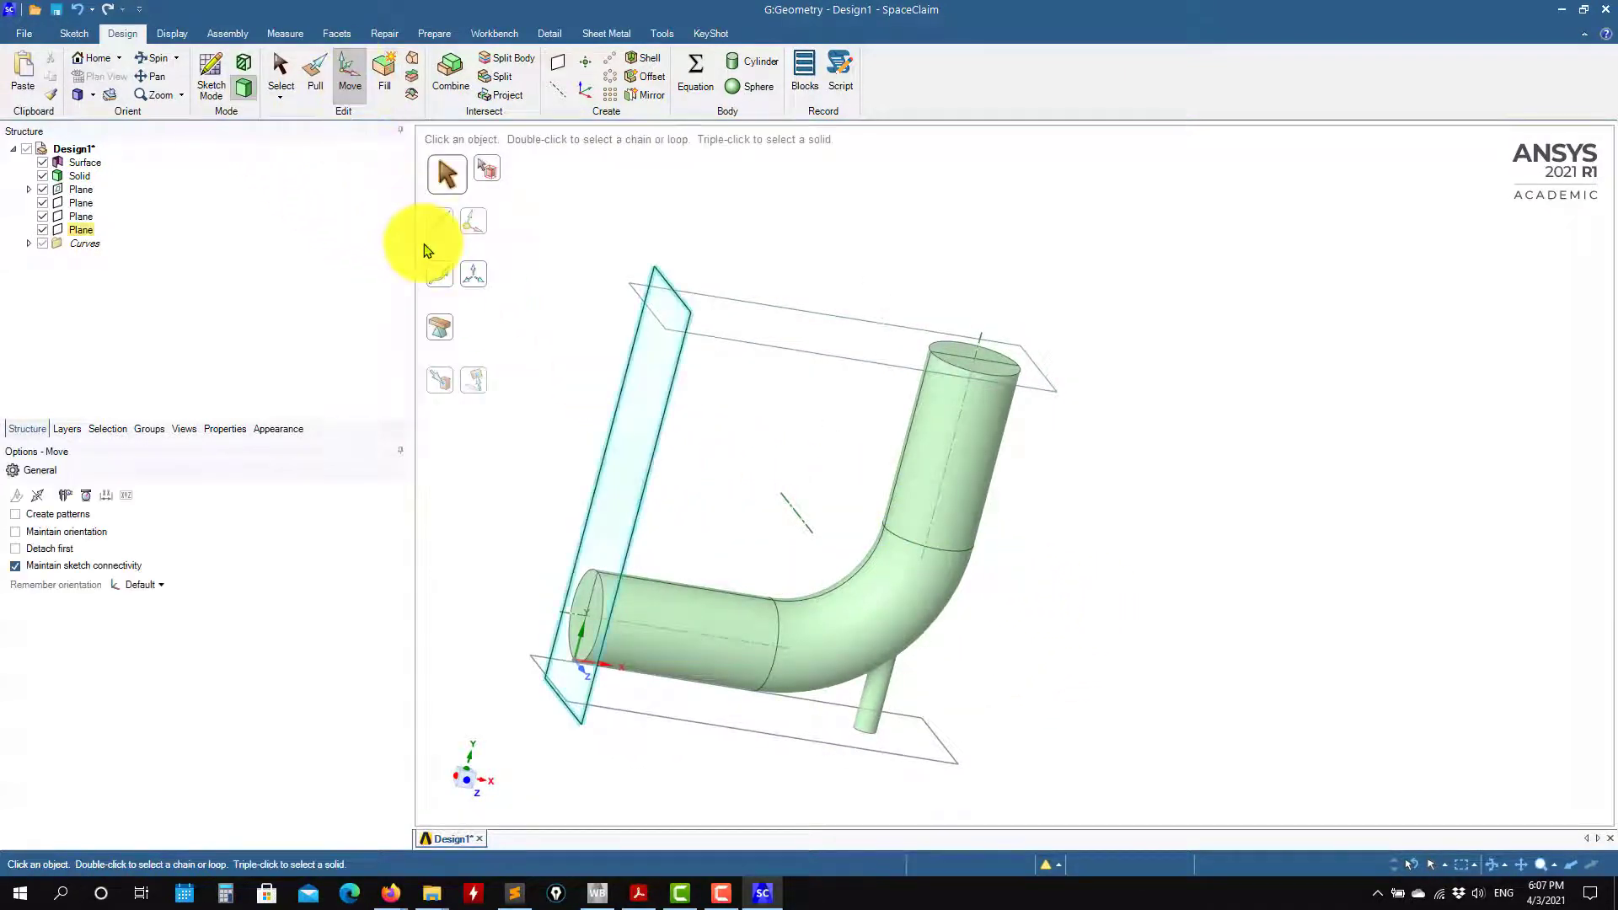
pyautogui.click(656, 455)
pyautogui.moveTo(589, 537); pyautogui.dragTo(570, 563, button='middle')
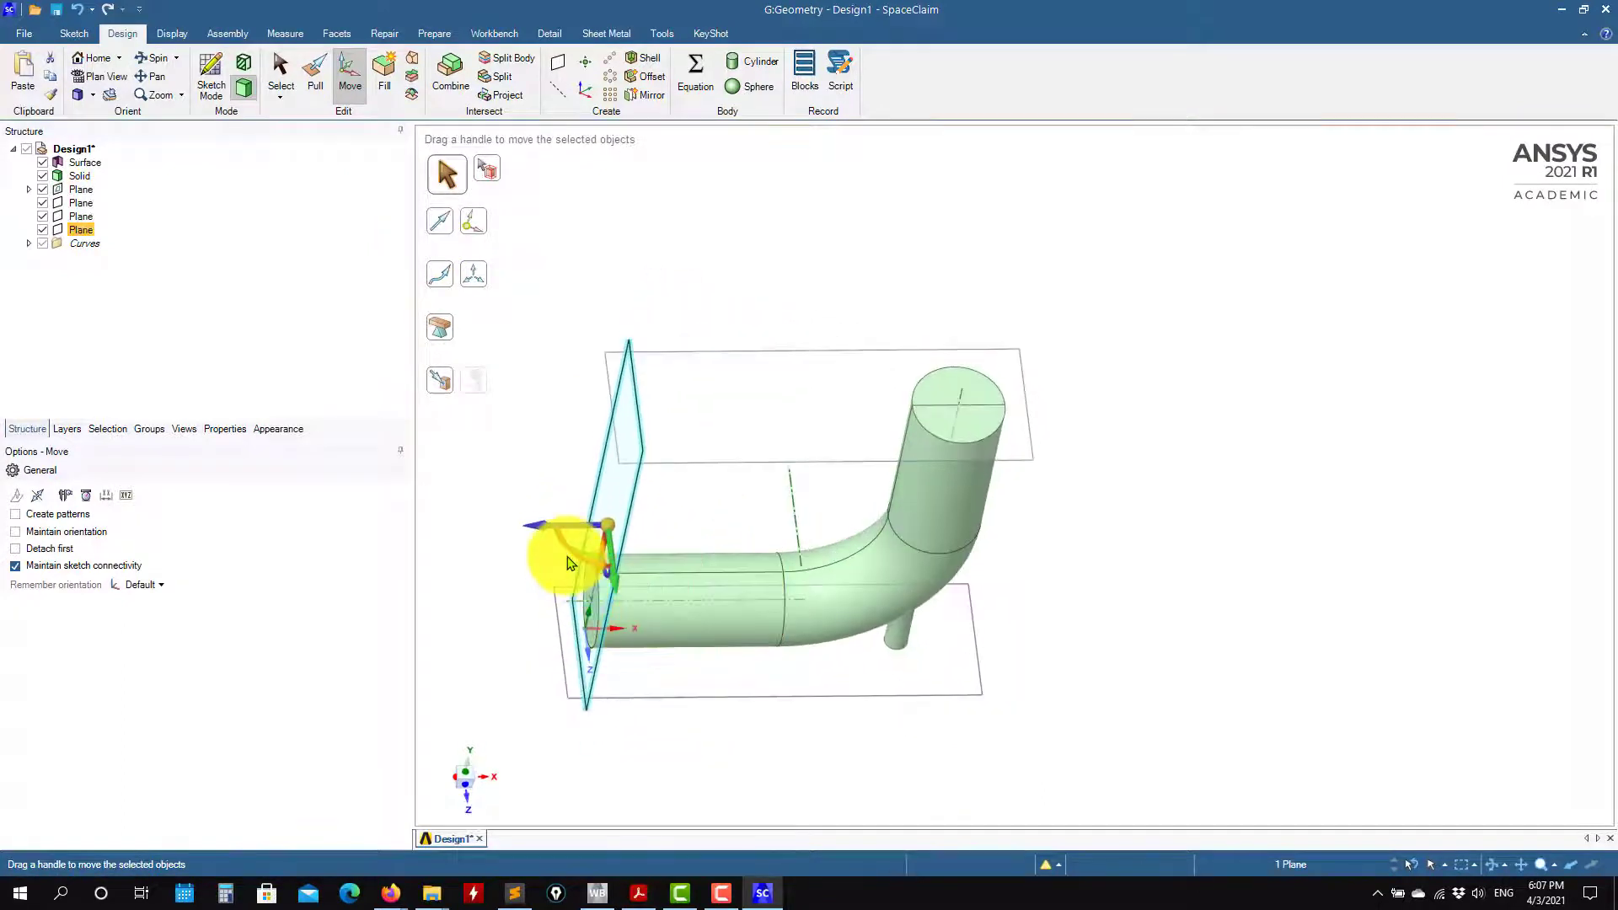
pyautogui.moveTo(568, 557); pyautogui.dragTo(594, 573)
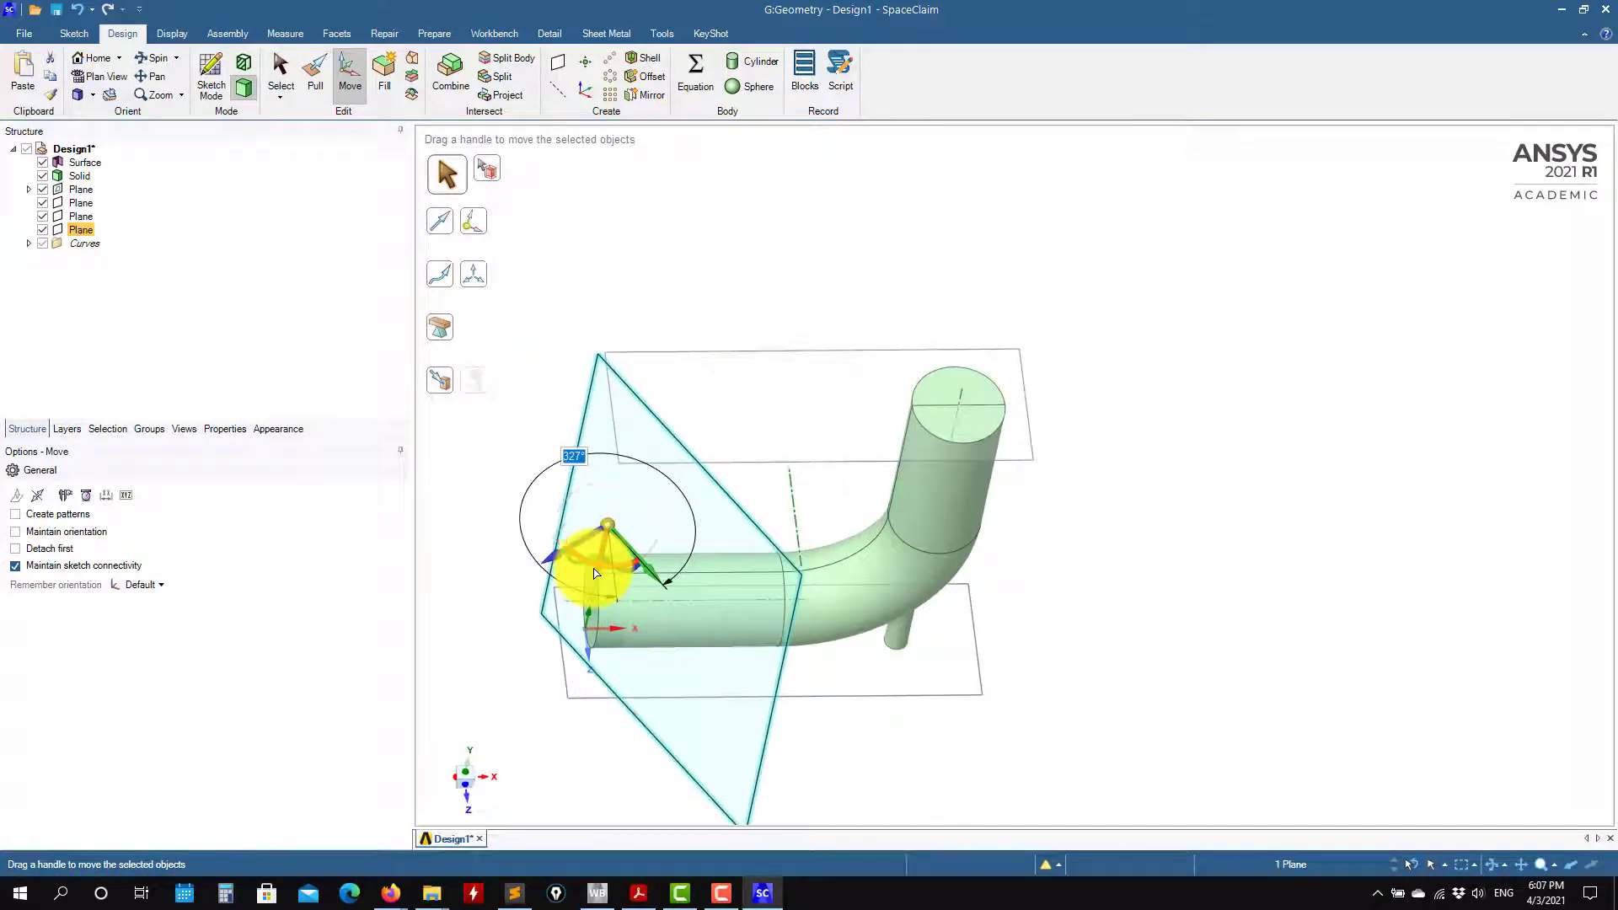
pyautogui.write('90')
pyautogui.press('Return')
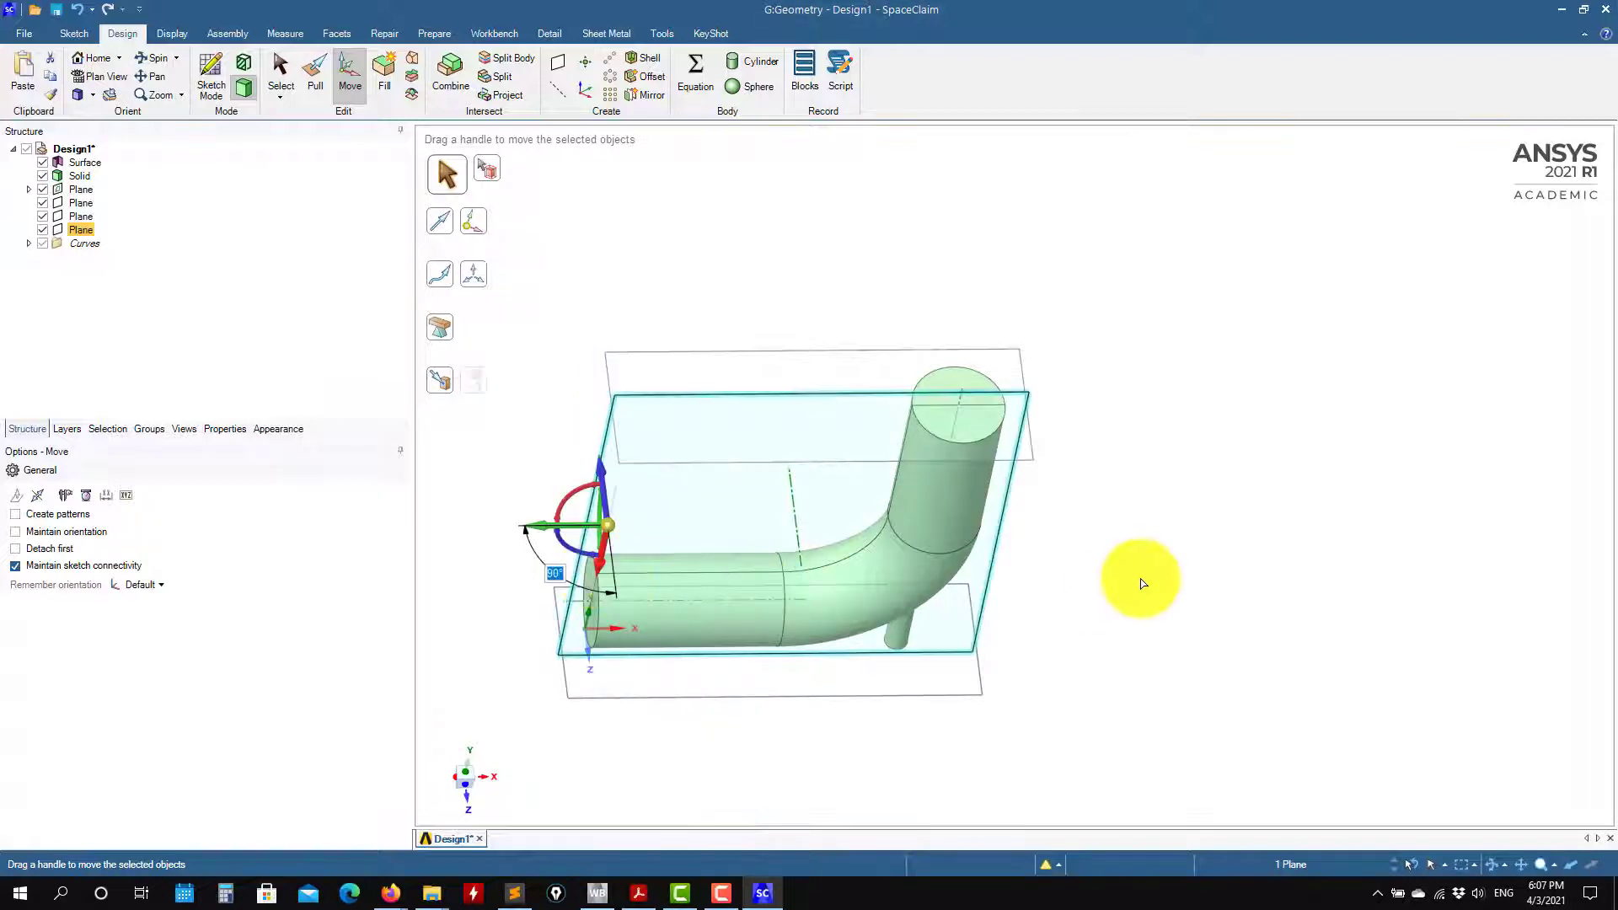
pyautogui.click(1165, 581)
pyautogui.moveTo(1191, 607); pyautogui.dragTo(1138, 522, button='middle')
pyautogui.click(512, 59)
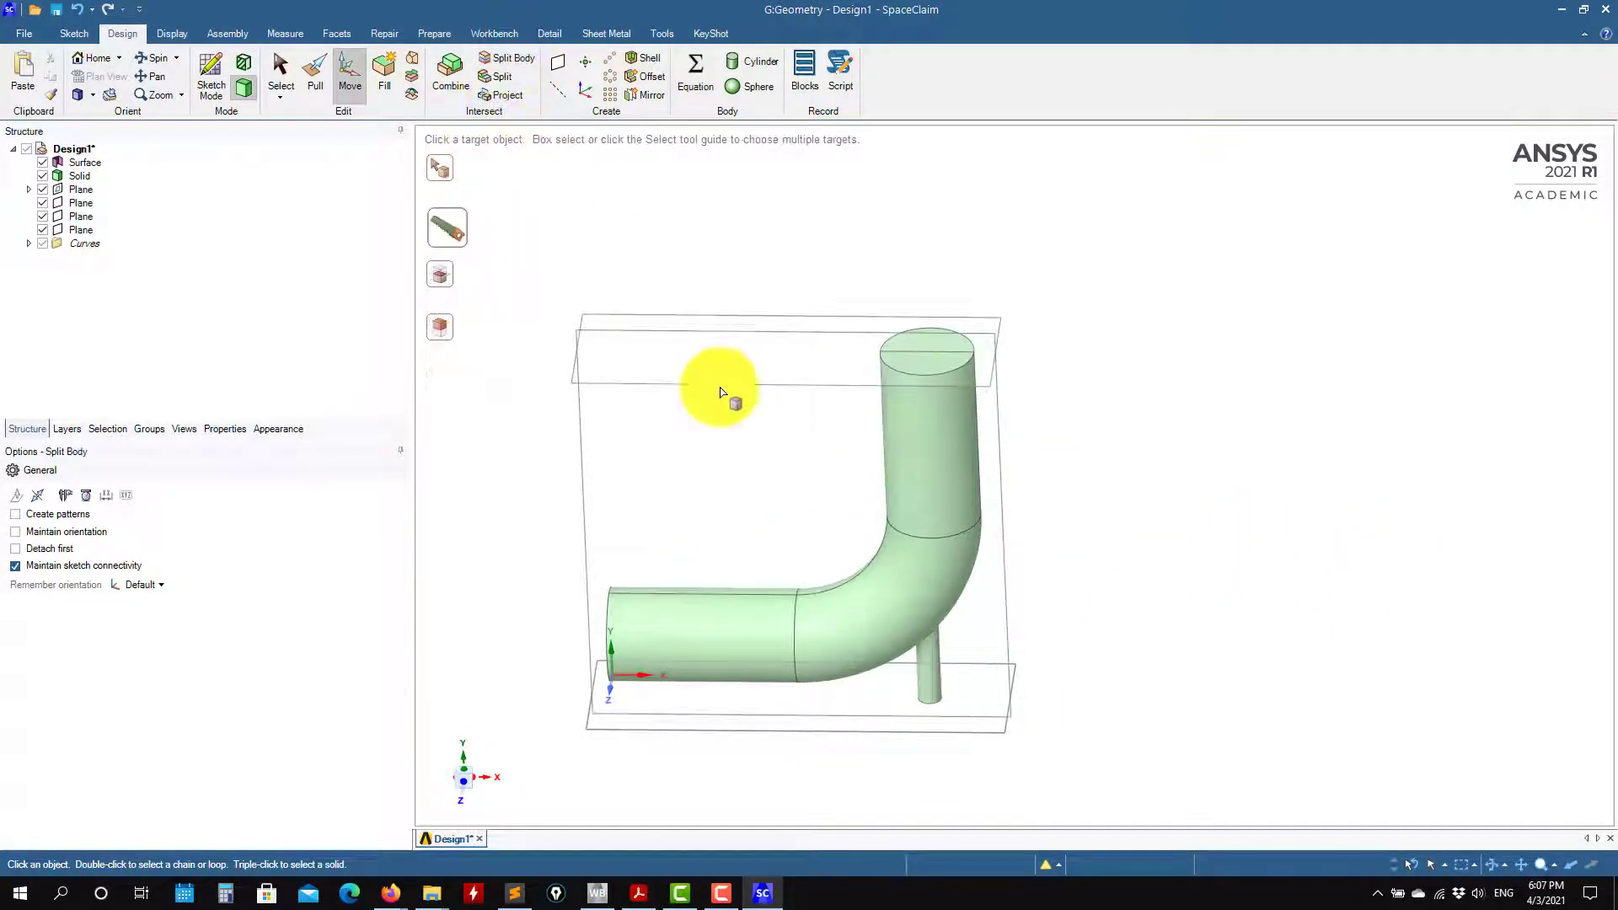
# Split the elbow pipe body along the rotated plane.
pyautogui.click(921, 632)
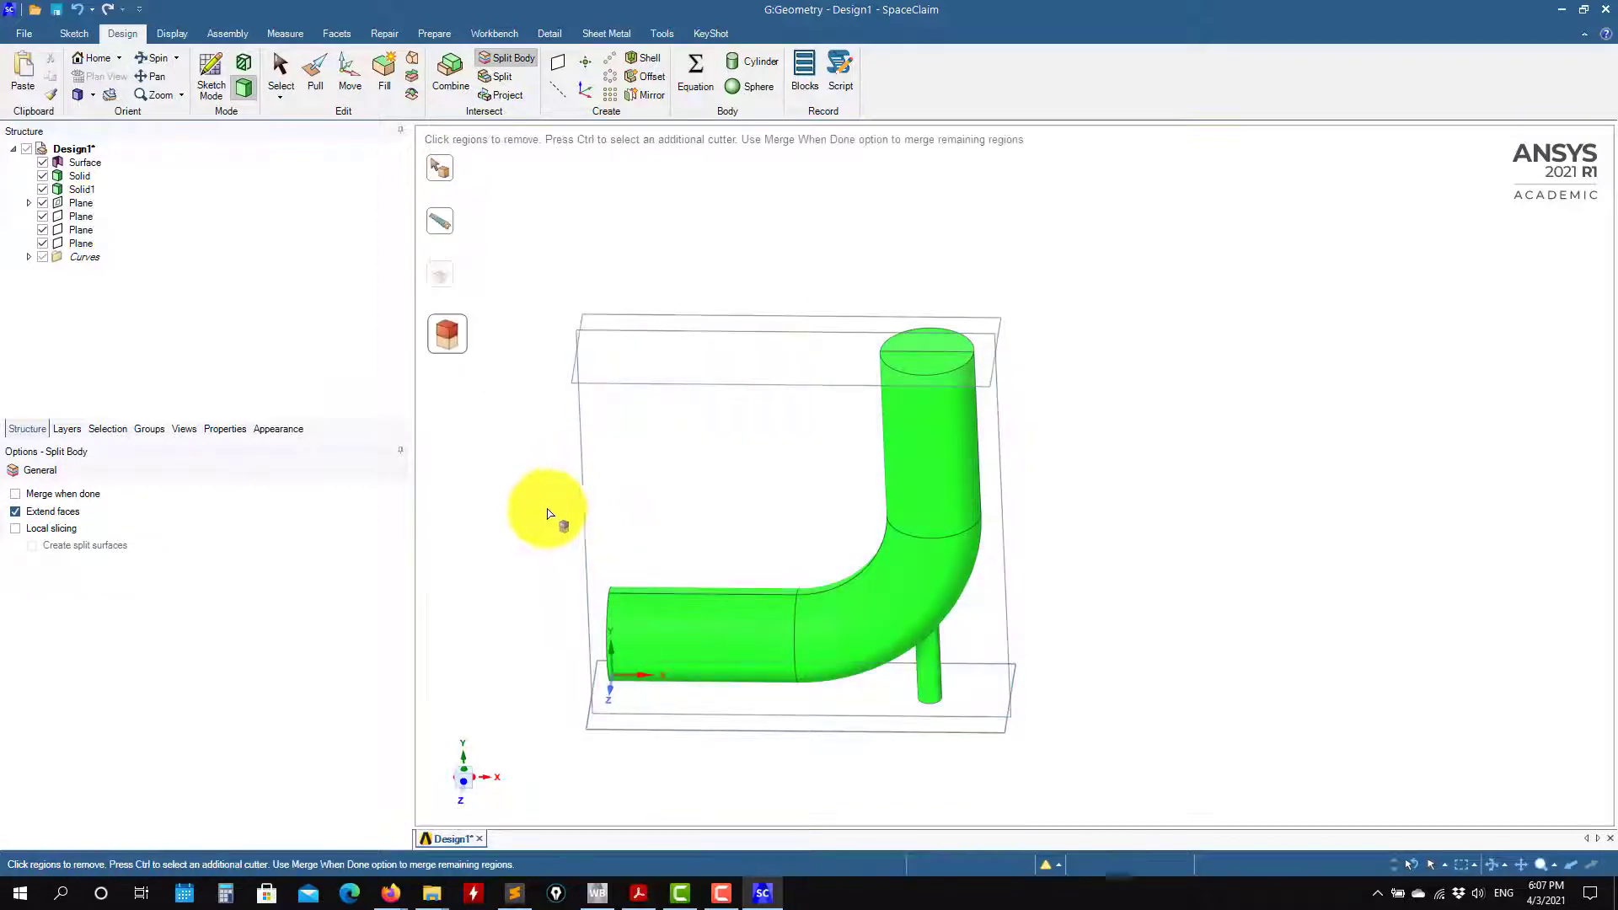
pyautogui.moveTo(748, 535); pyautogui.dragTo(1001, 553, button='middle')
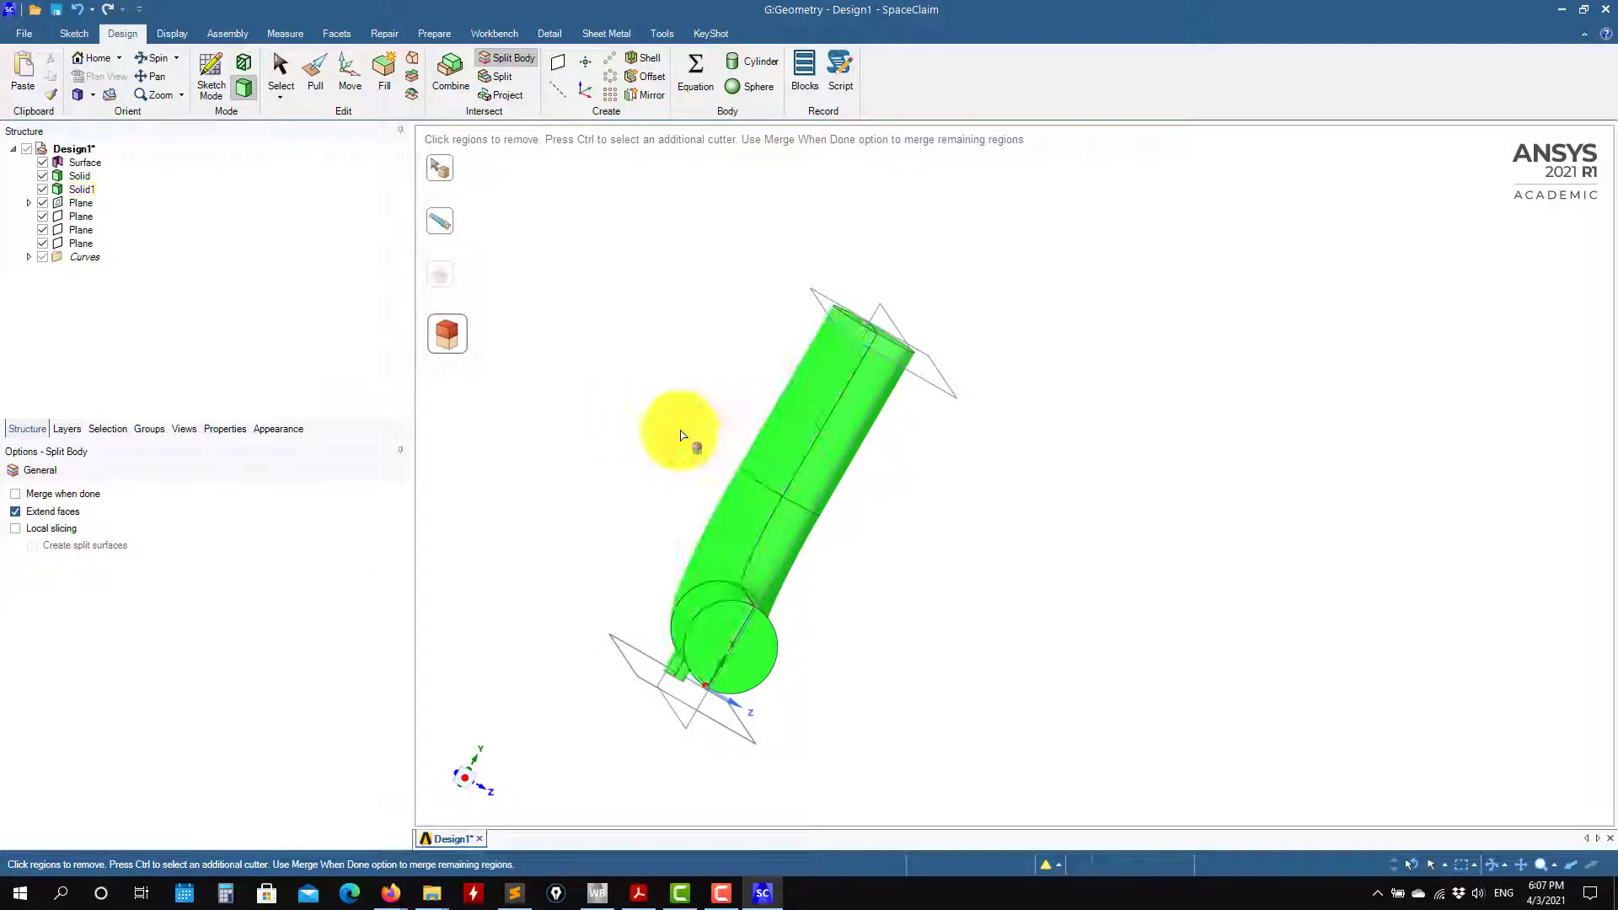
pyautogui.press('Escape')
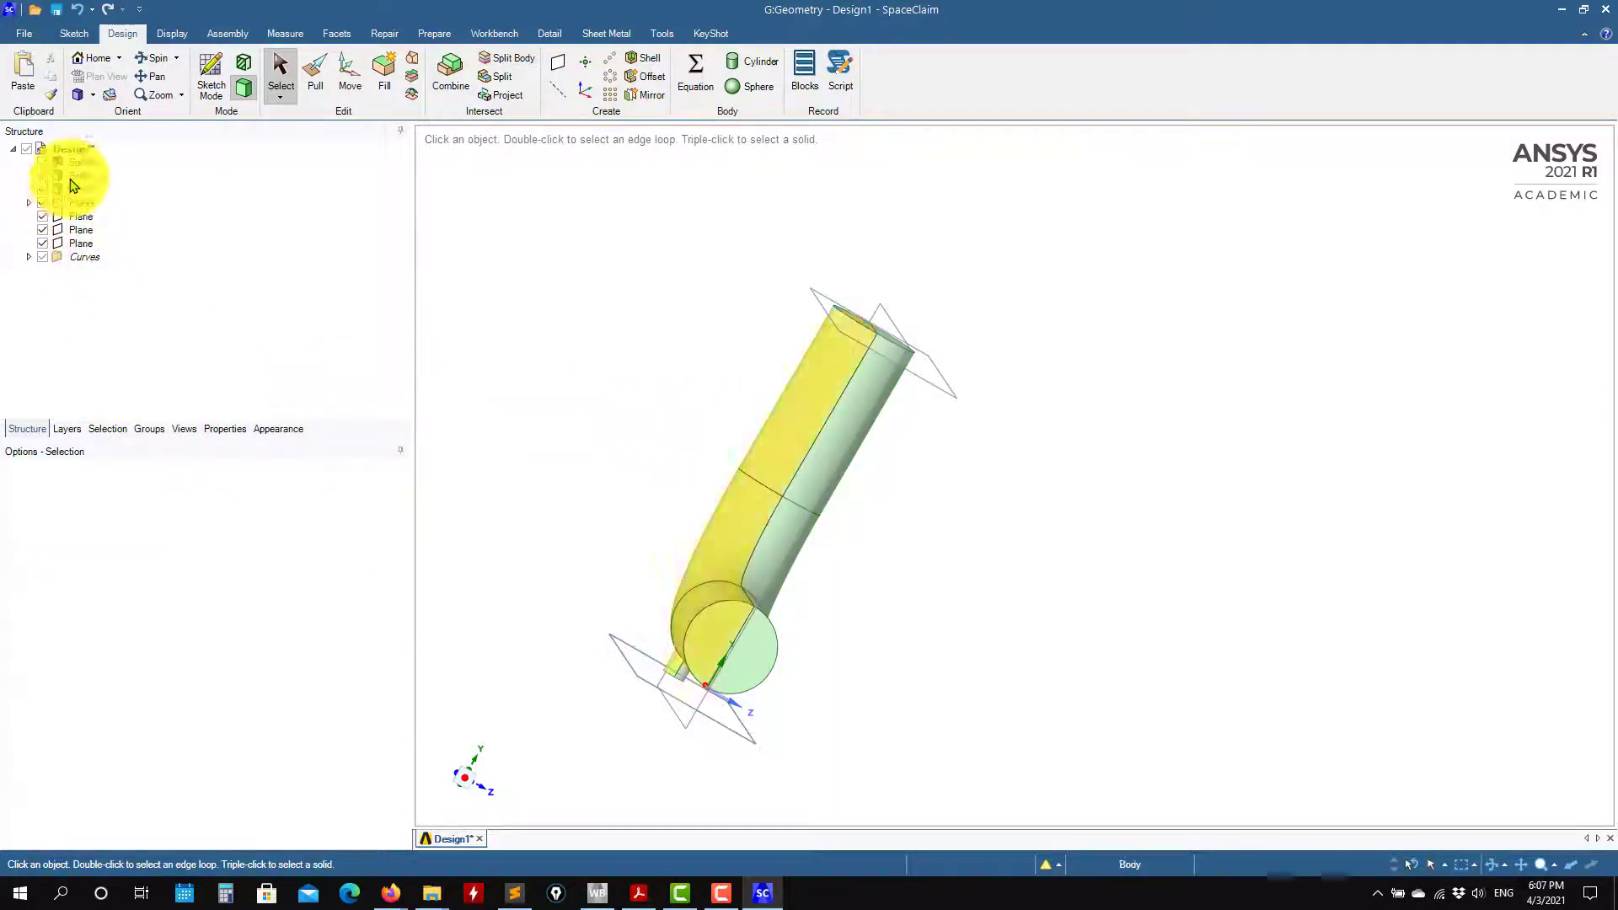
# Hide the imported surface and the Solid1 half in the Structure tree.
pyautogui.click(42, 162)
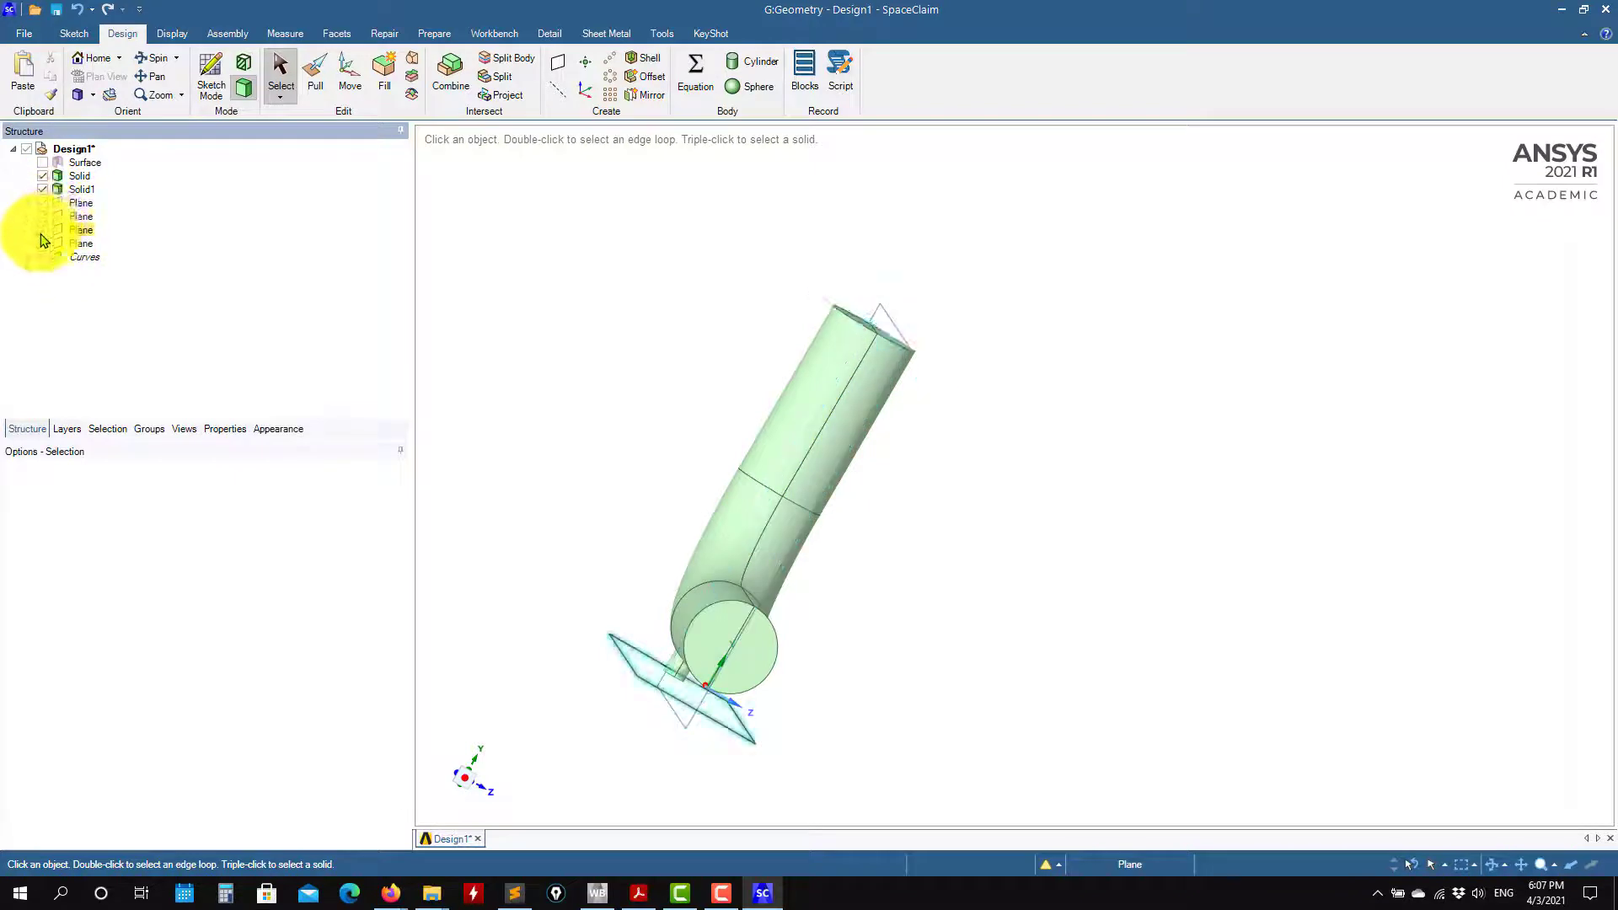
pyautogui.moveTo(621, 440); pyautogui.dragTo(432, 398, button='middle')
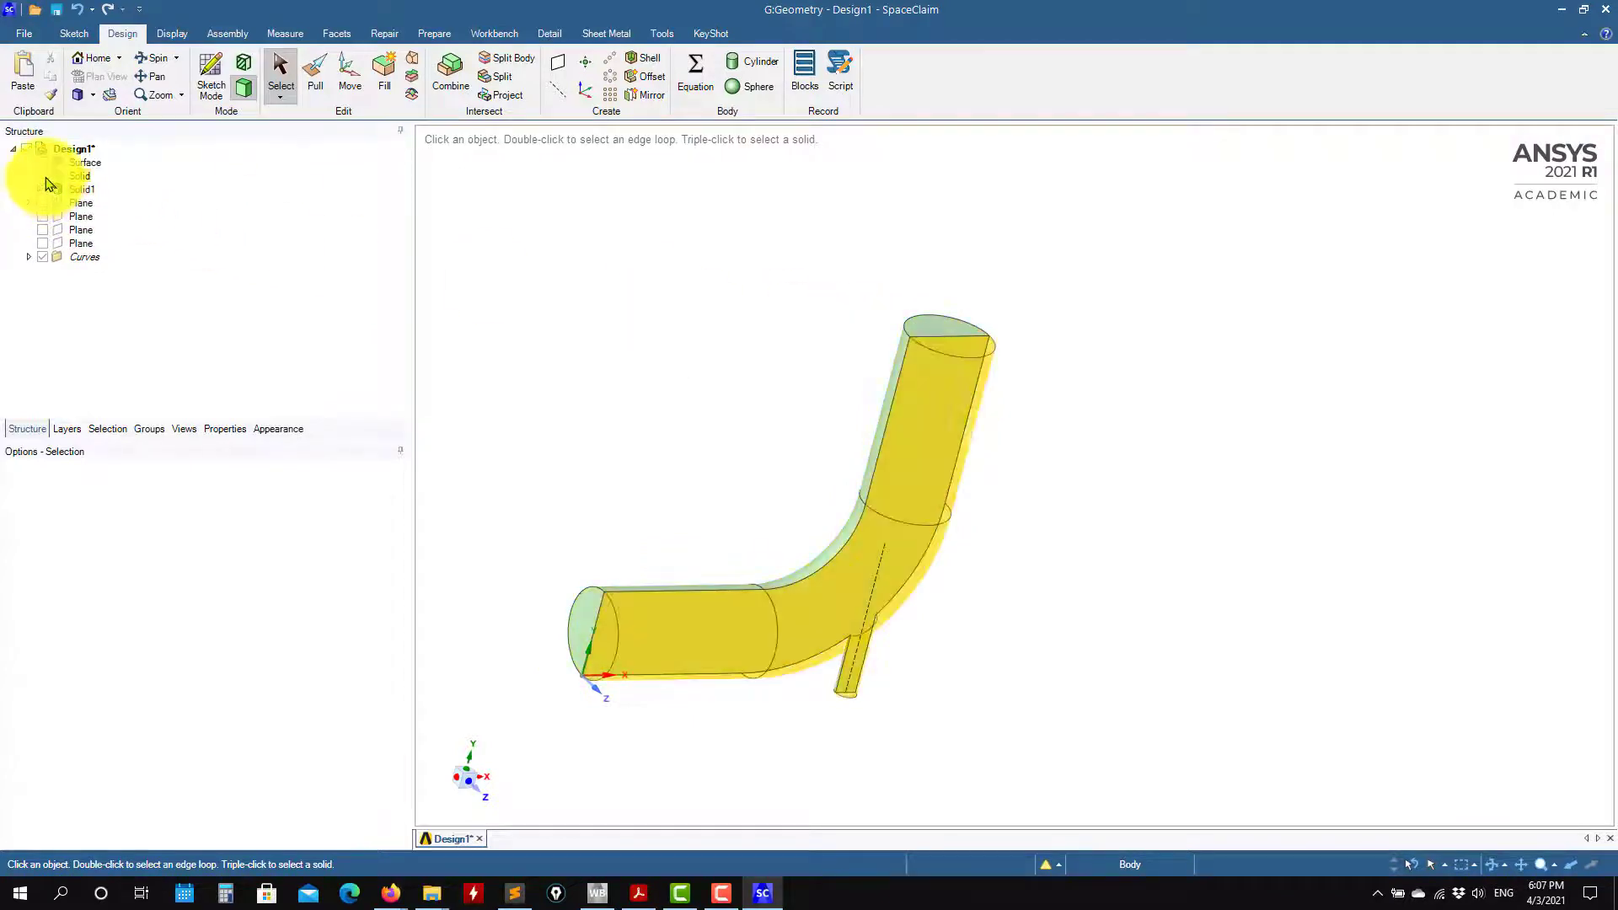
pyautogui.click(78, 192)
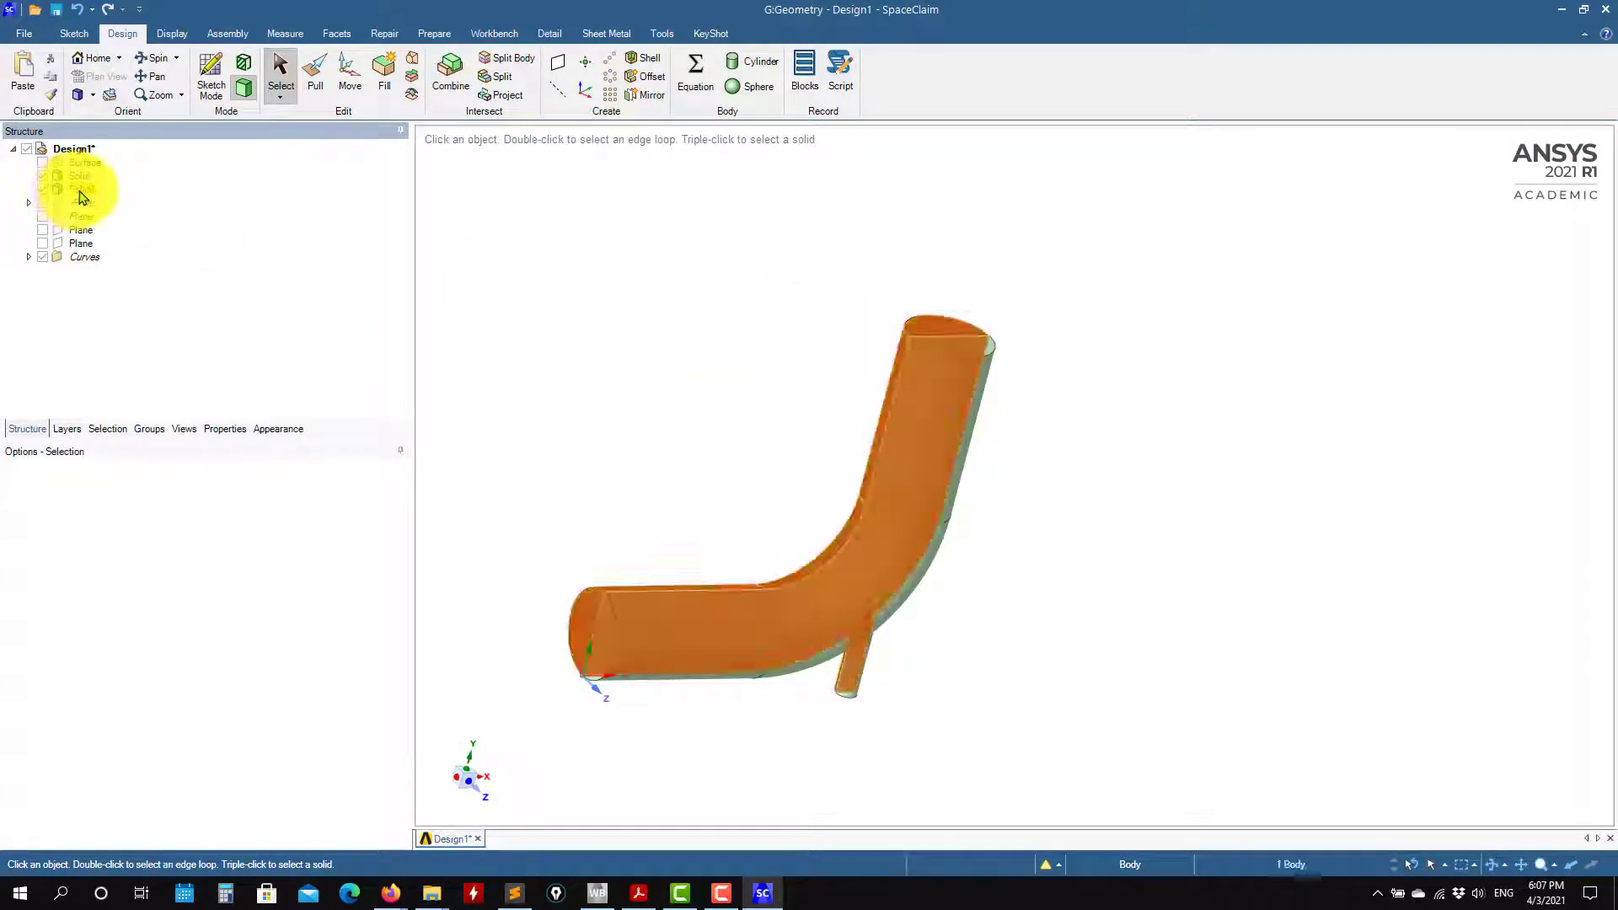
pyautogui.rightClick(79, 192)
pyautogui.click(179, 221)
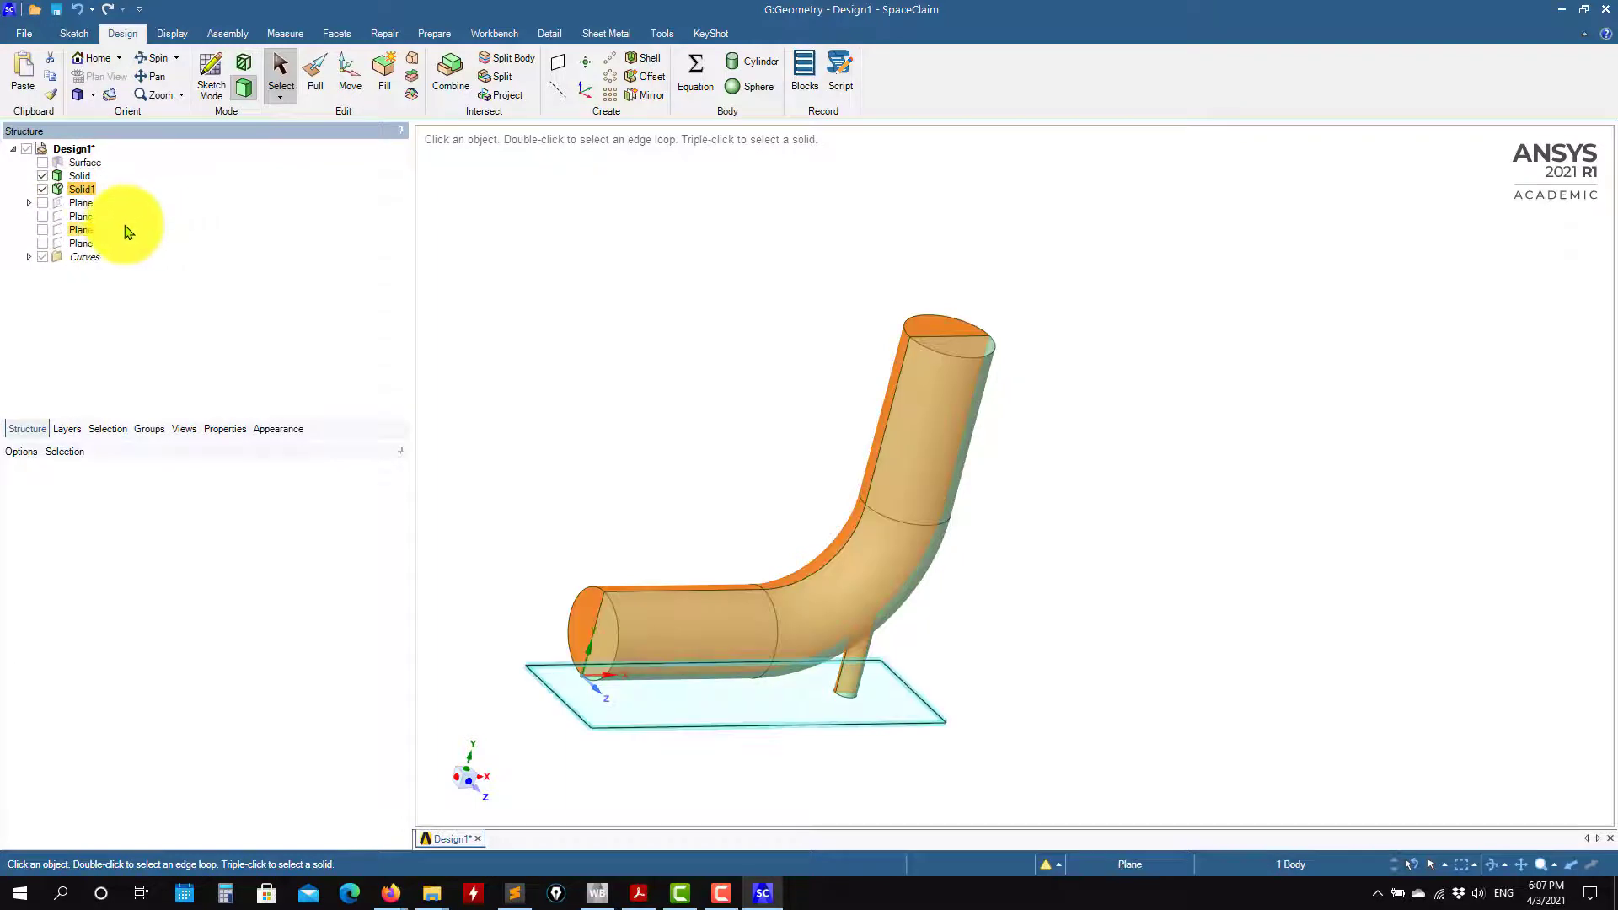
pyautogui.click(42, 188)
pyautogui.click(745, 417)
pyautogui.moveTo(745, 417); pyautogui.dragTo(623, 354, button='middle')
pyautogui.scroll(5, 1048, 596)
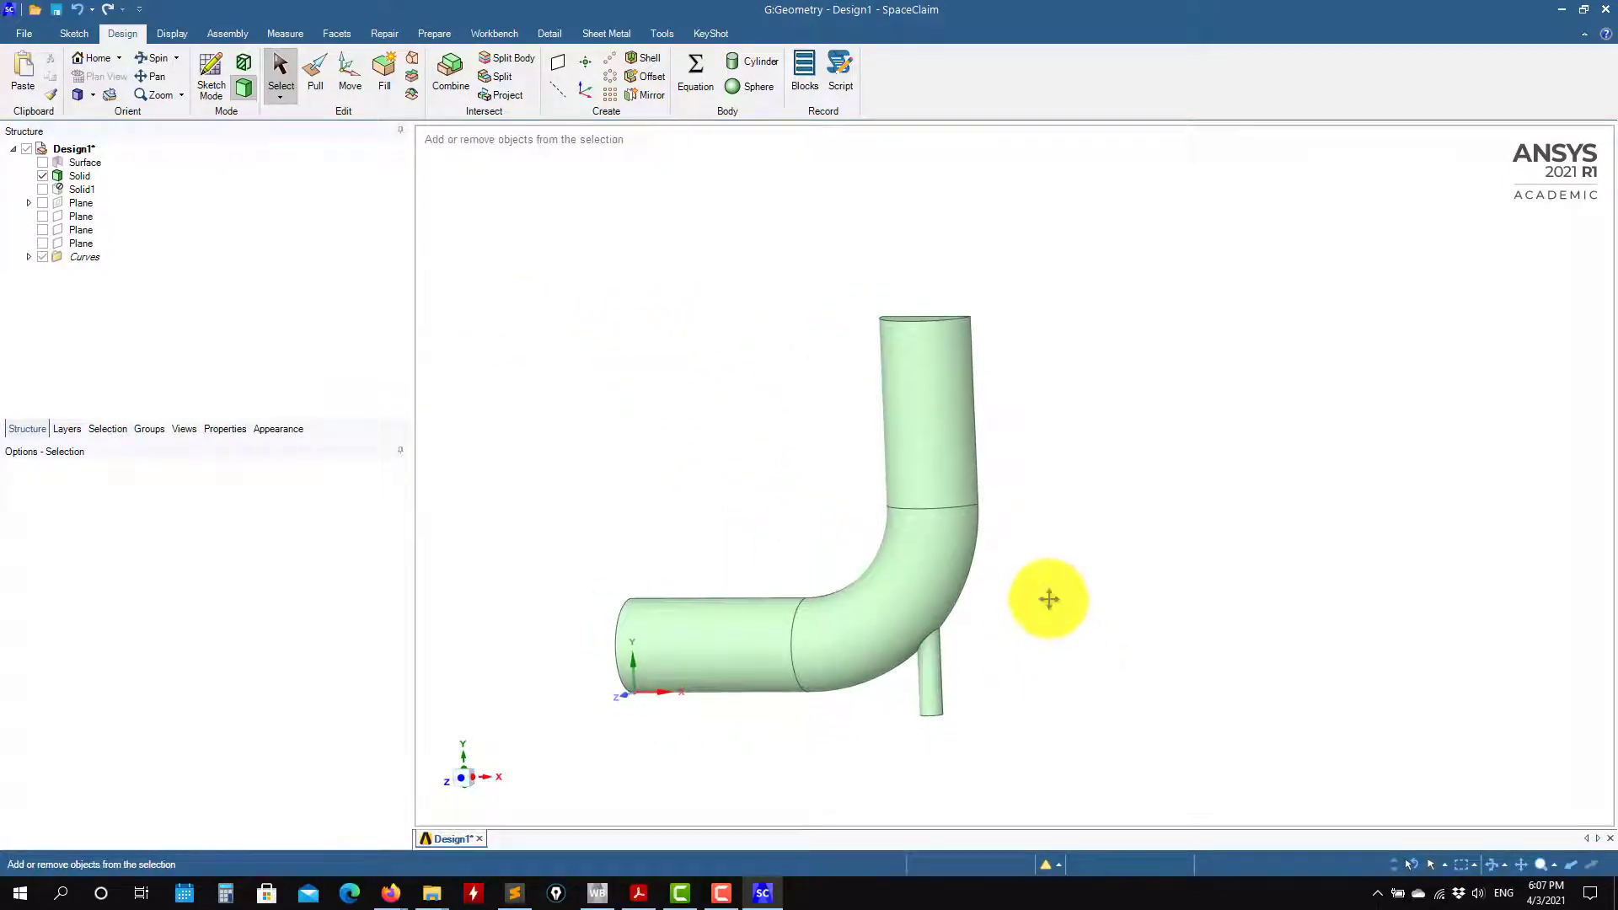
# Check the Solid1 body's options and turn the pipe to an oblique view.
pyautogui.keyDown('shift'); pyautogui.moveTo(967, 593); pyautogui.dragTo(1018, 563, button='middle'); pyautogui.keyUp('shift')
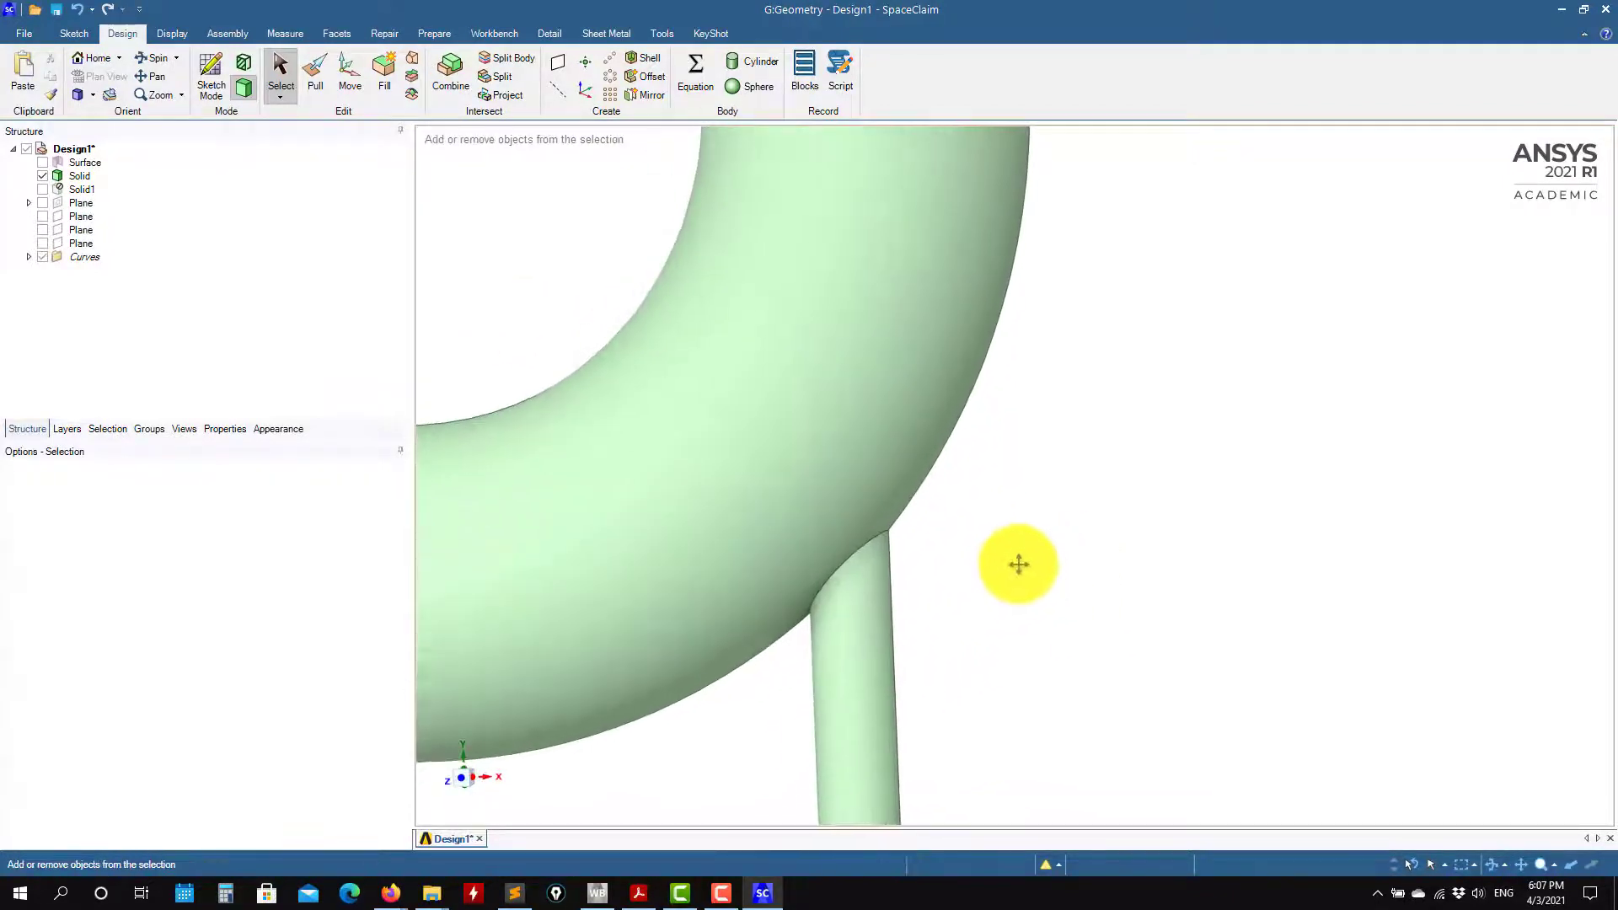
pyautogui.rightClick(81, 198)
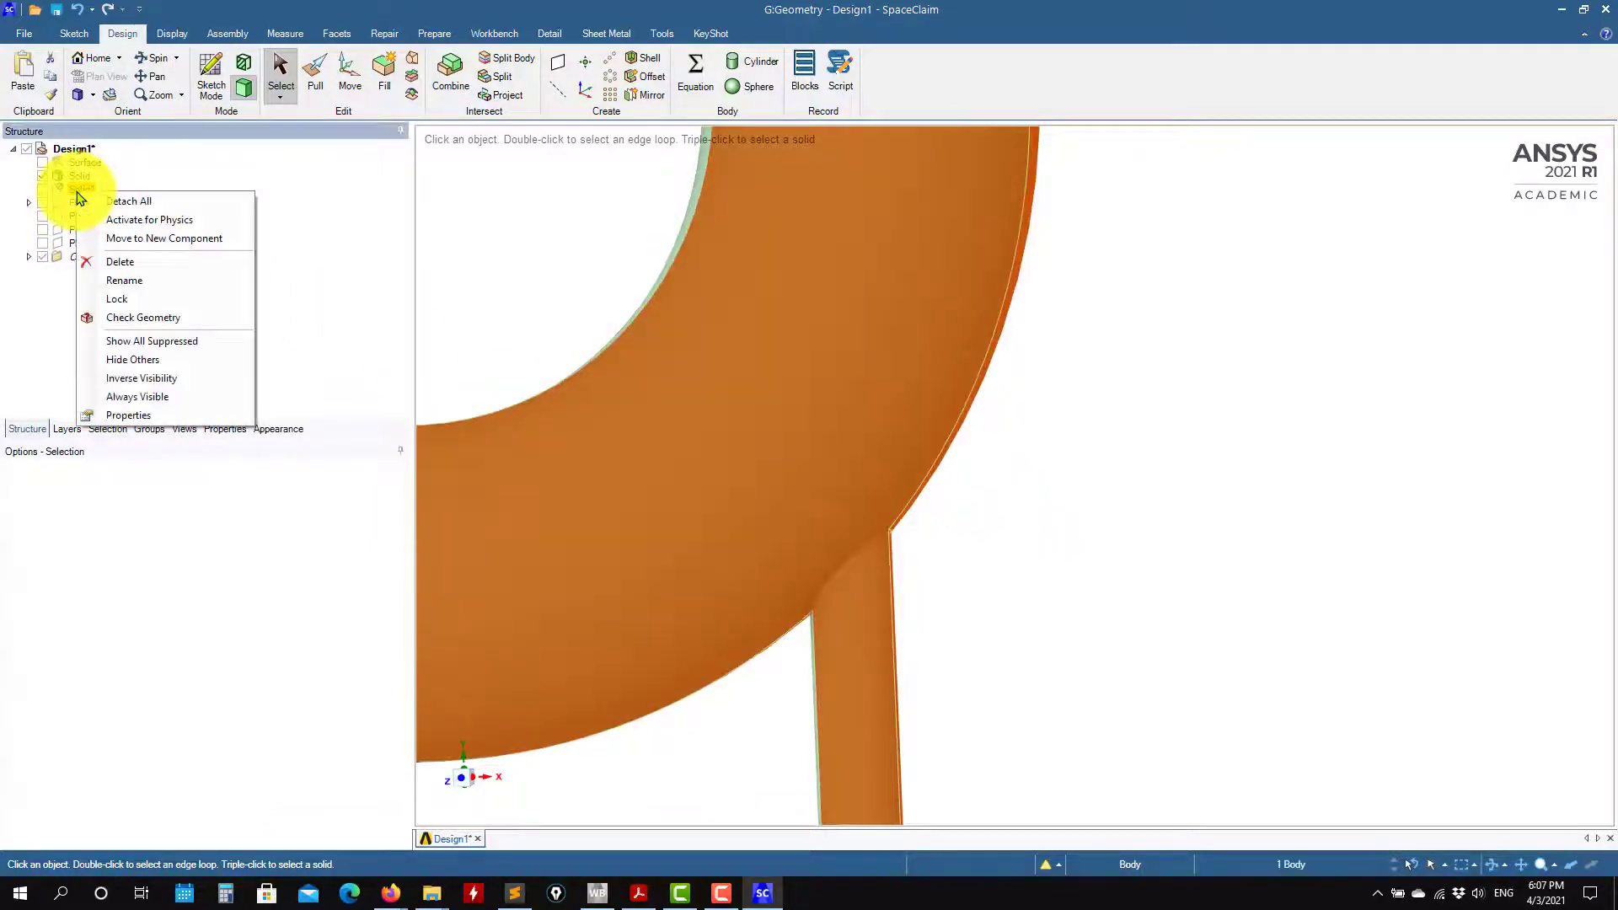
pyautogui.click(155, 223)
pyautogui.moveTo(1022, 520); pyautogui.dragTo(892, 565, button='middle')
# Combine the right pipe half into the left half, making one solid.
pyautogui.click(451, 72)
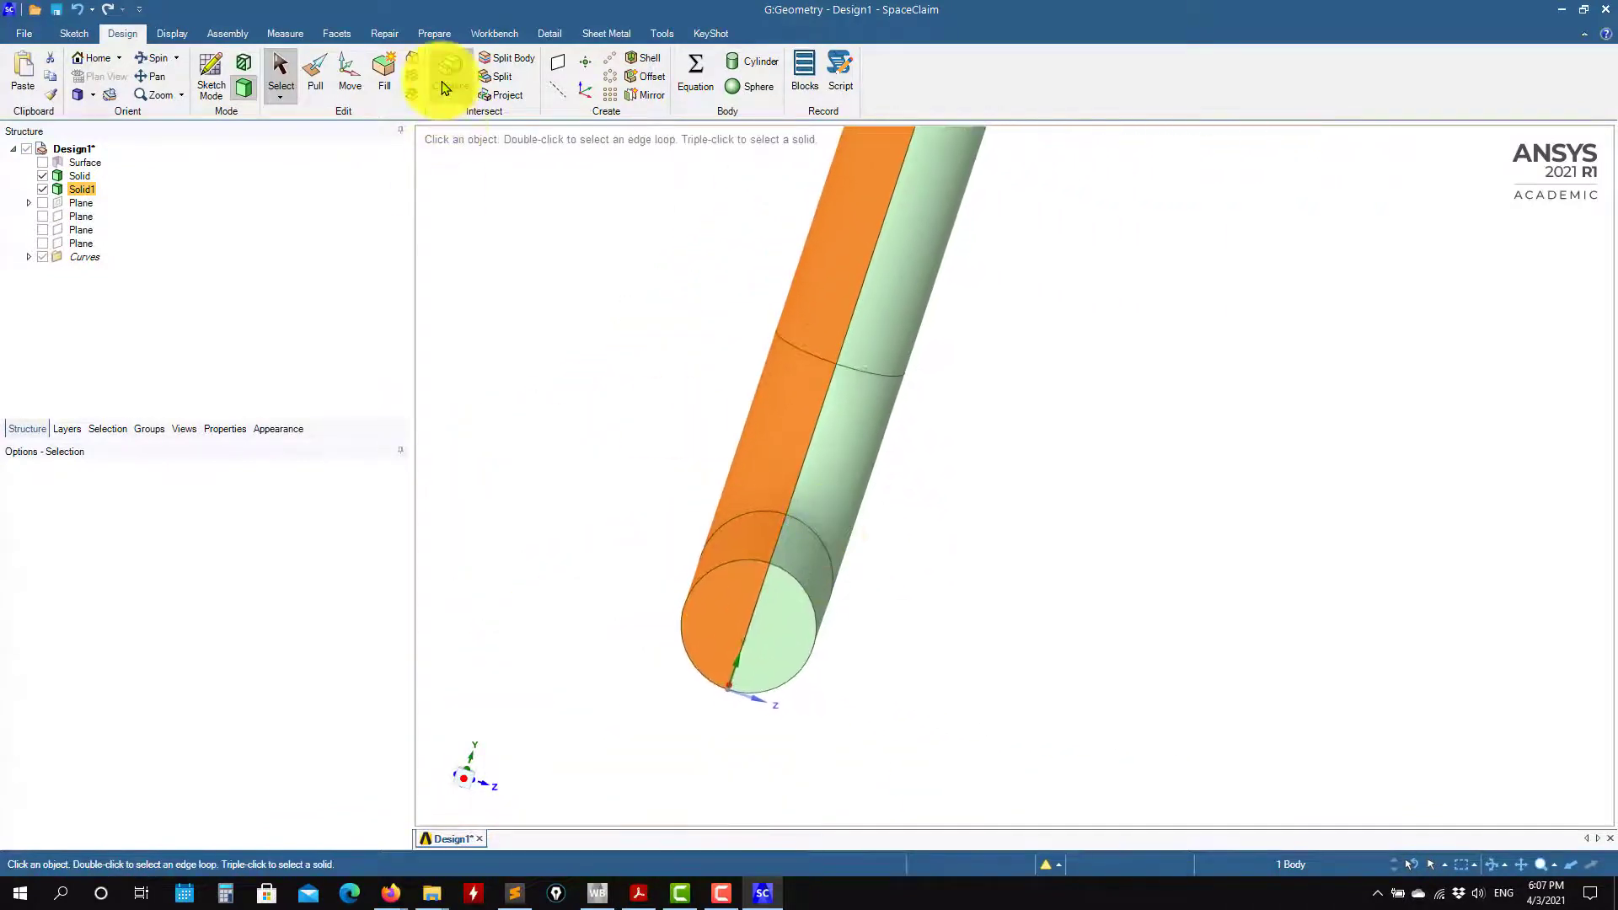
pyautogui.click(1014, 382)
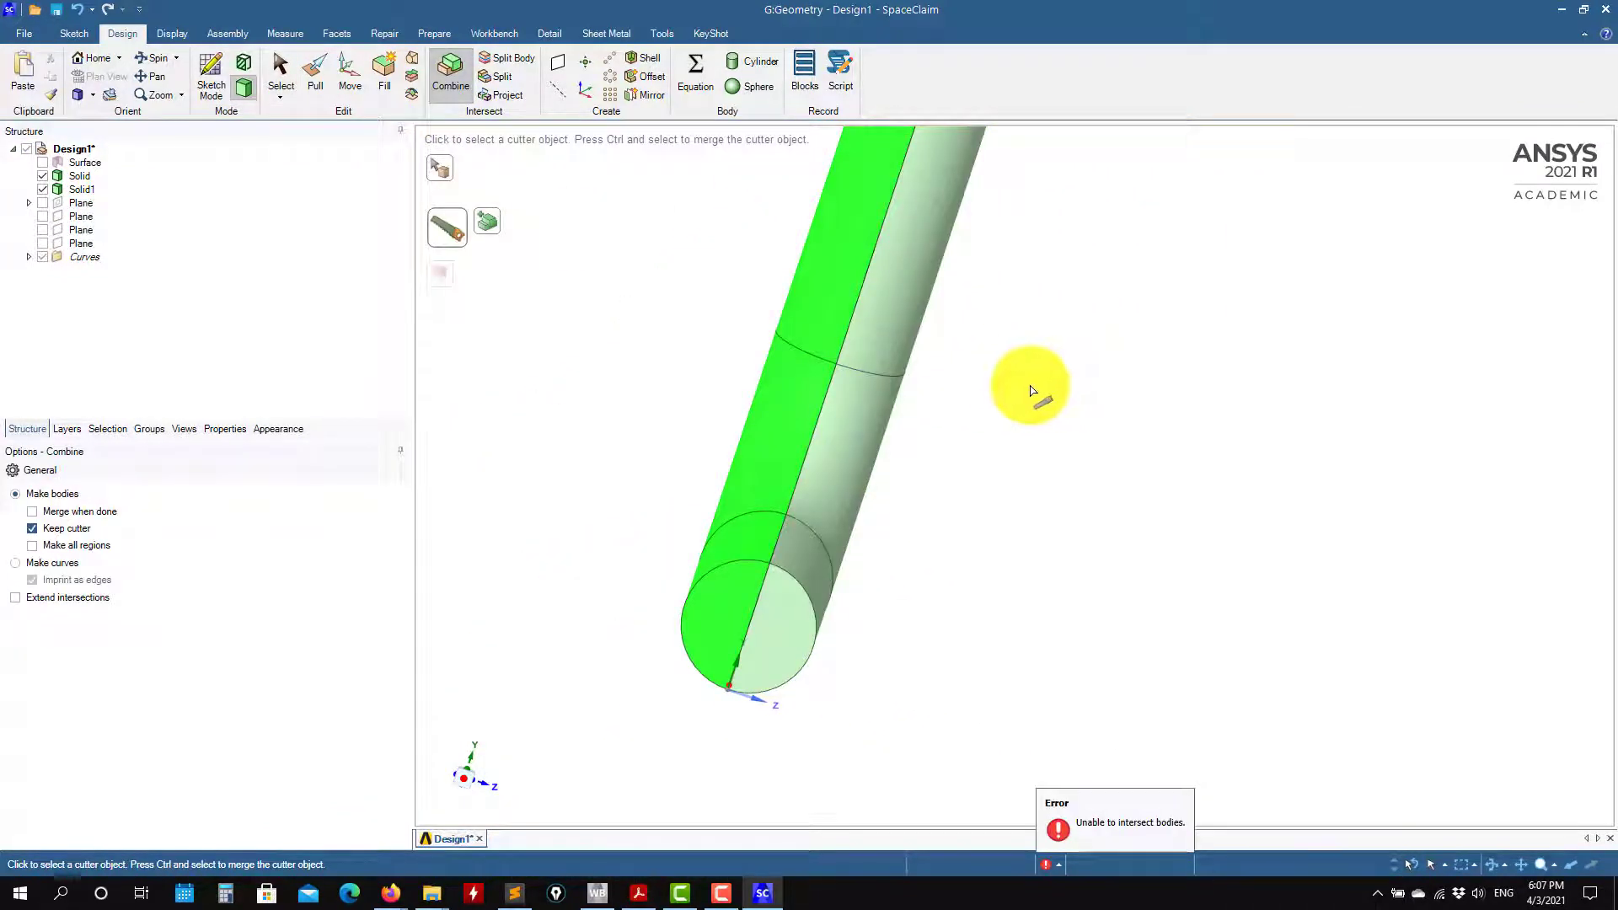
pyautogui.press('Escape')
pyautogui.click(831, 245)
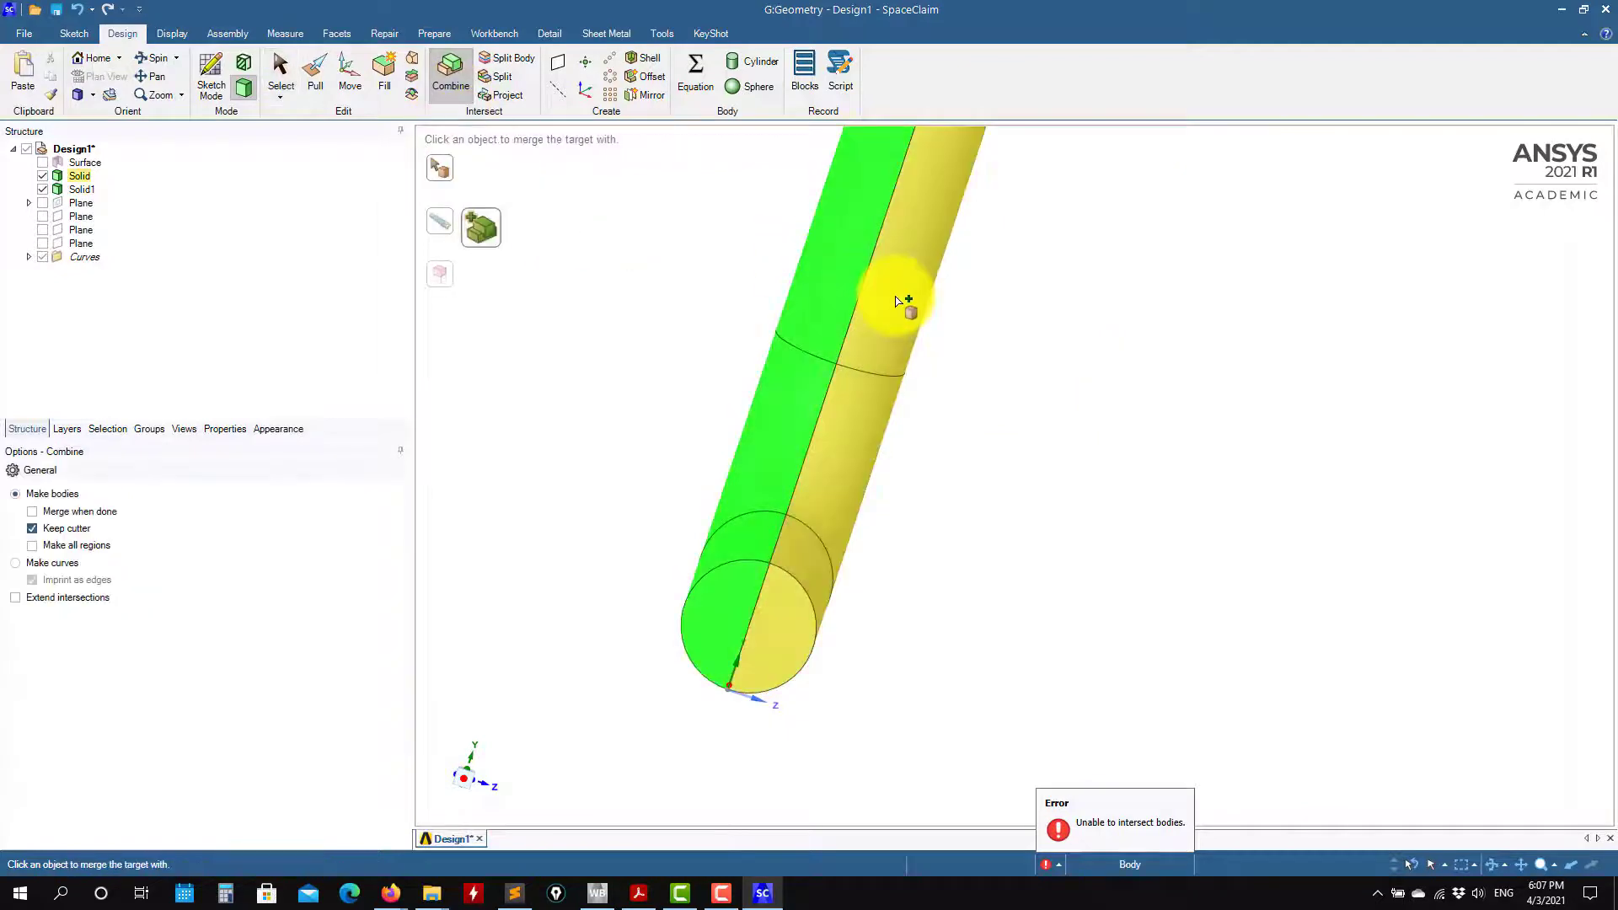
pyautogui.click(902, 304)
pyautogui.press('Escape')
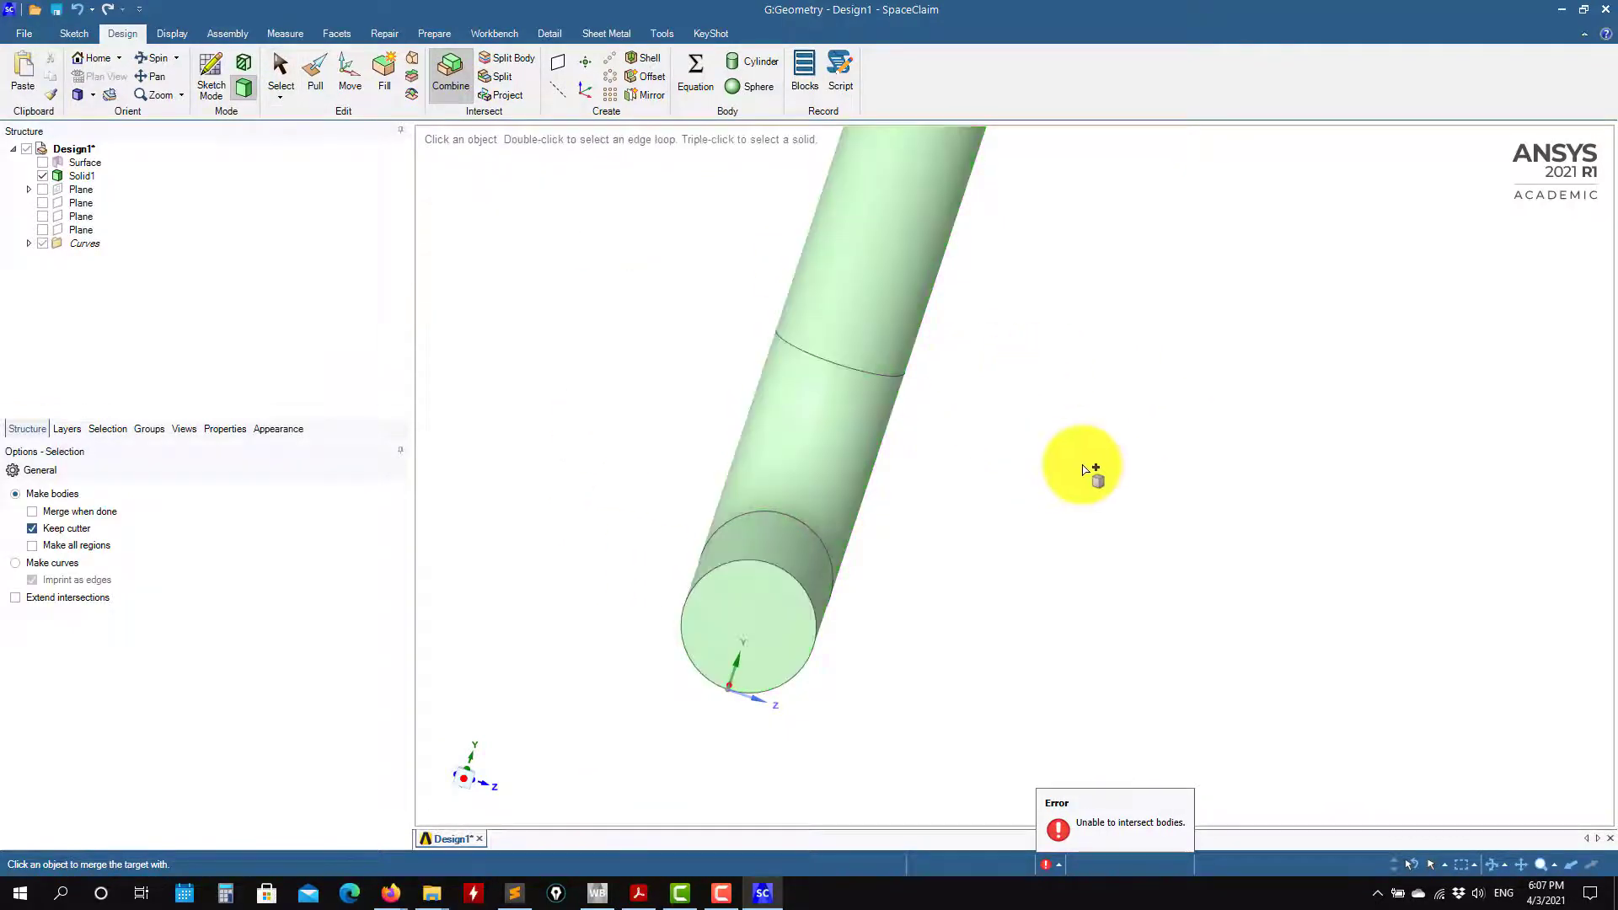
pyautogui.moveTo(1085, 469); pyautogui.dragTo(762, 426, button='middle')
pyautogui.scroll(1, 1163, 626)
pyautogui.scroll(2, 964, 542)
pyautogui.scroll(-4, 964, 480)
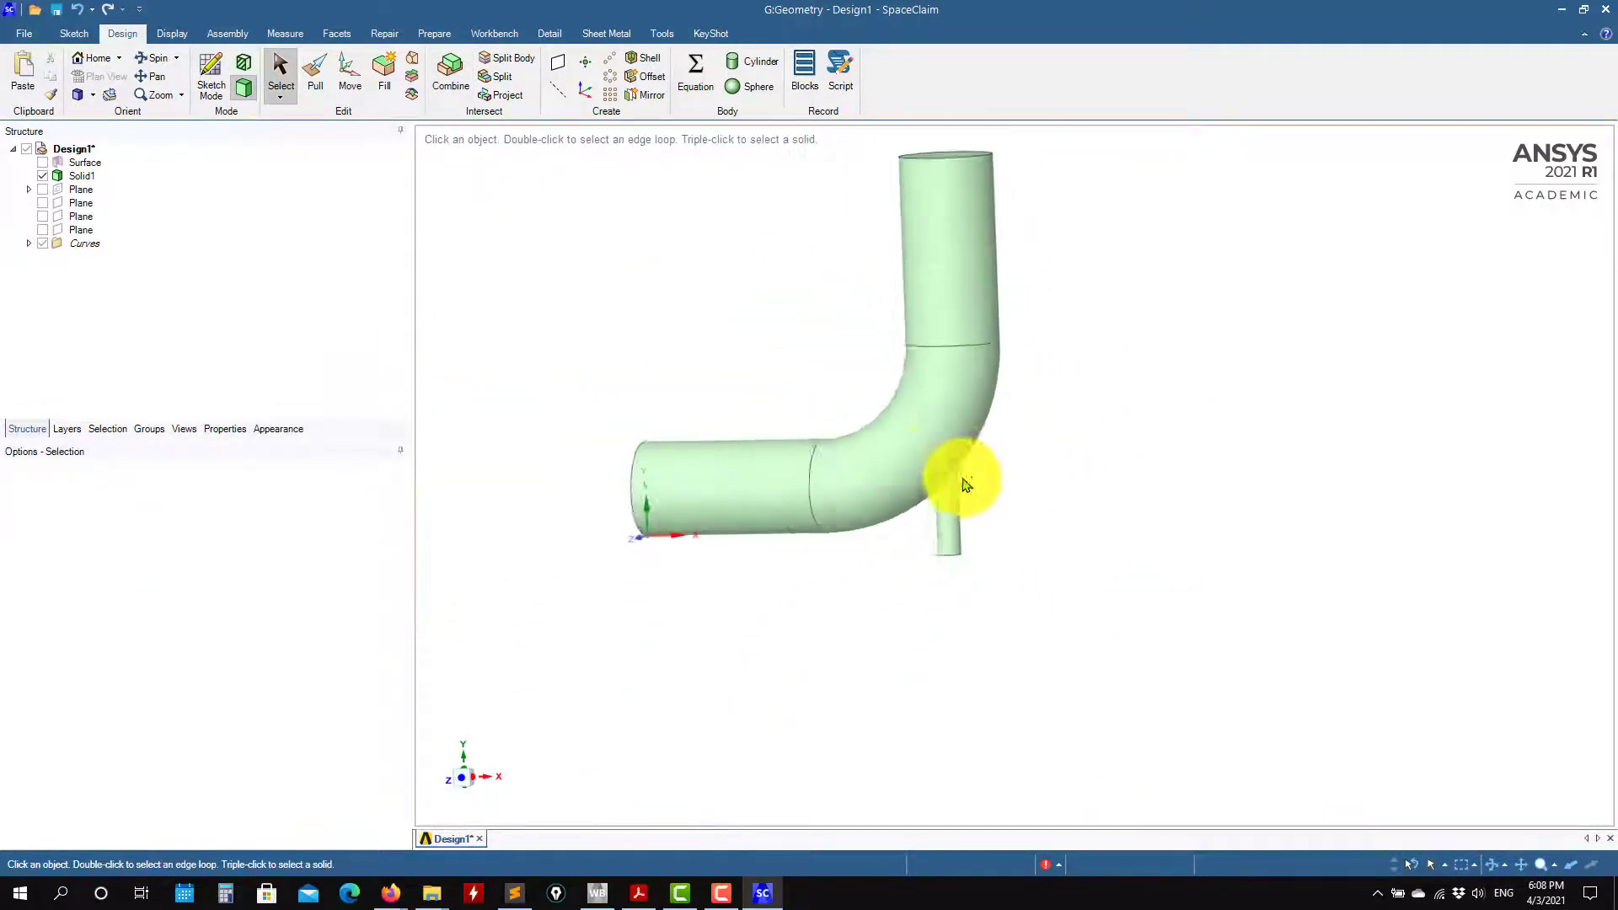
# Round the edge joining the branch and elbow with a 5 mm radius.
pyautogui.scroll(8, 932, 470)
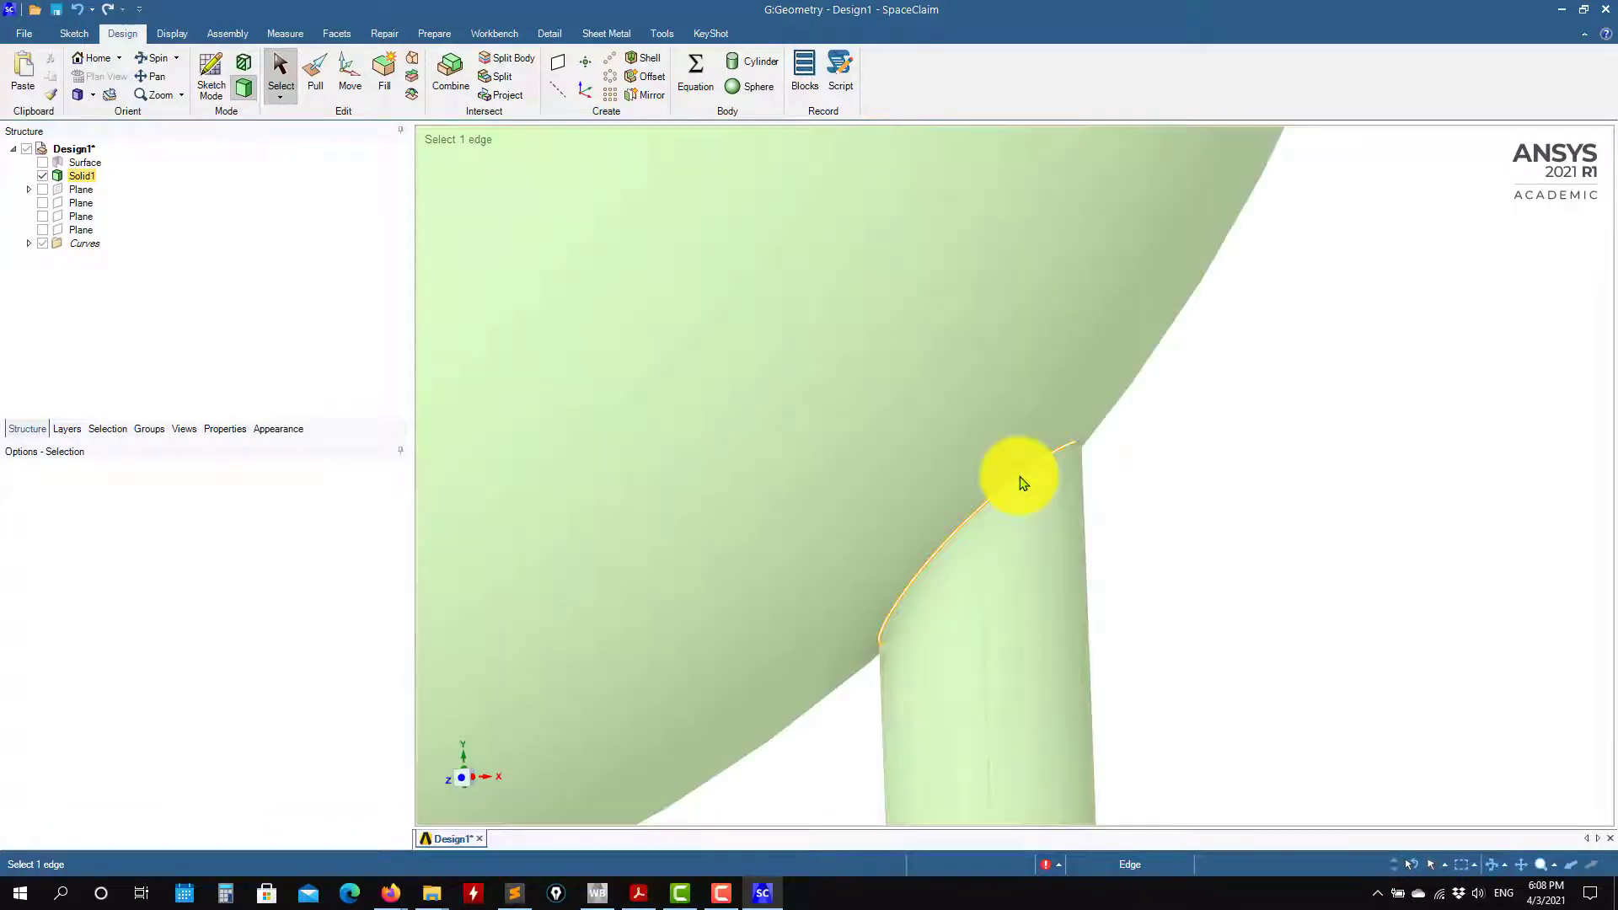
pyautogui.click(1023, 483)
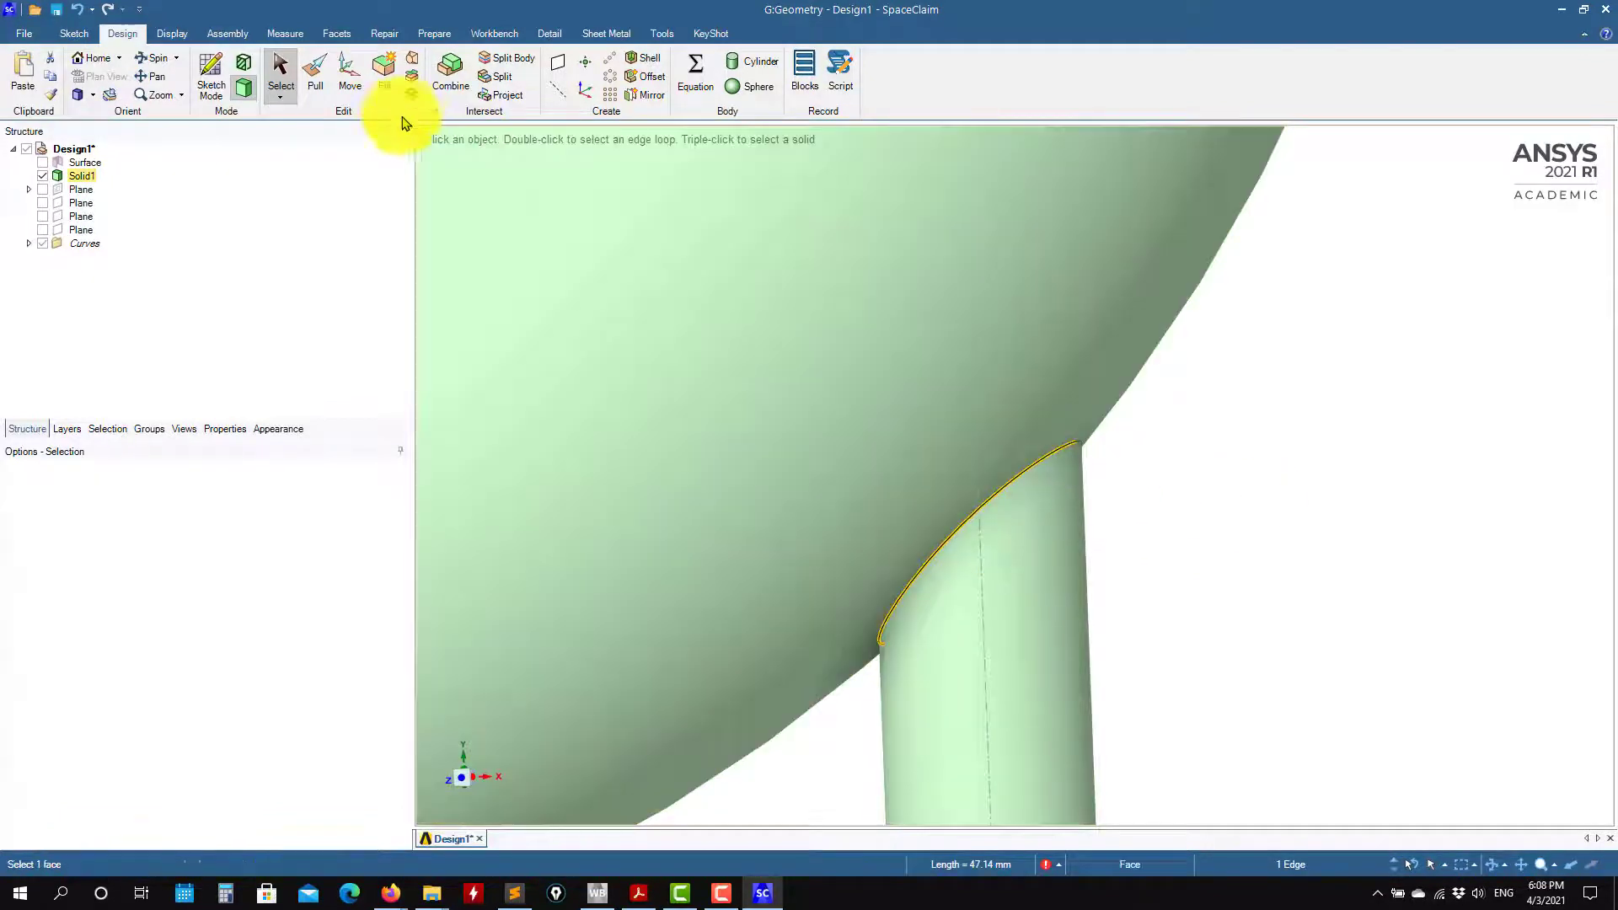
pyautogui.press('p')
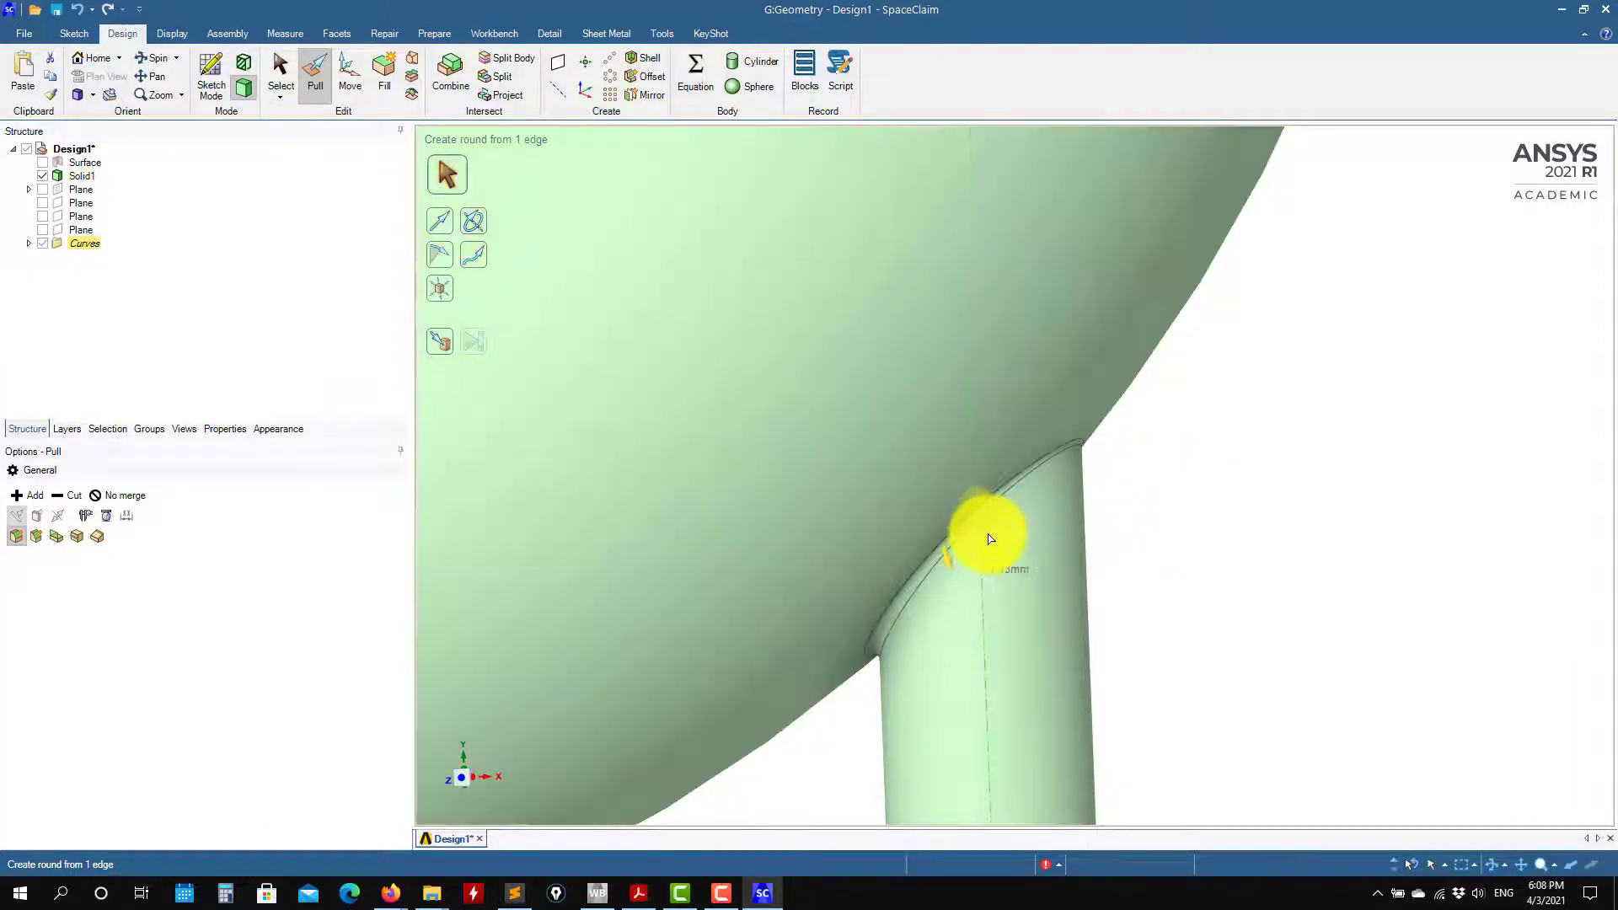
pyautogui.click(992, 542)
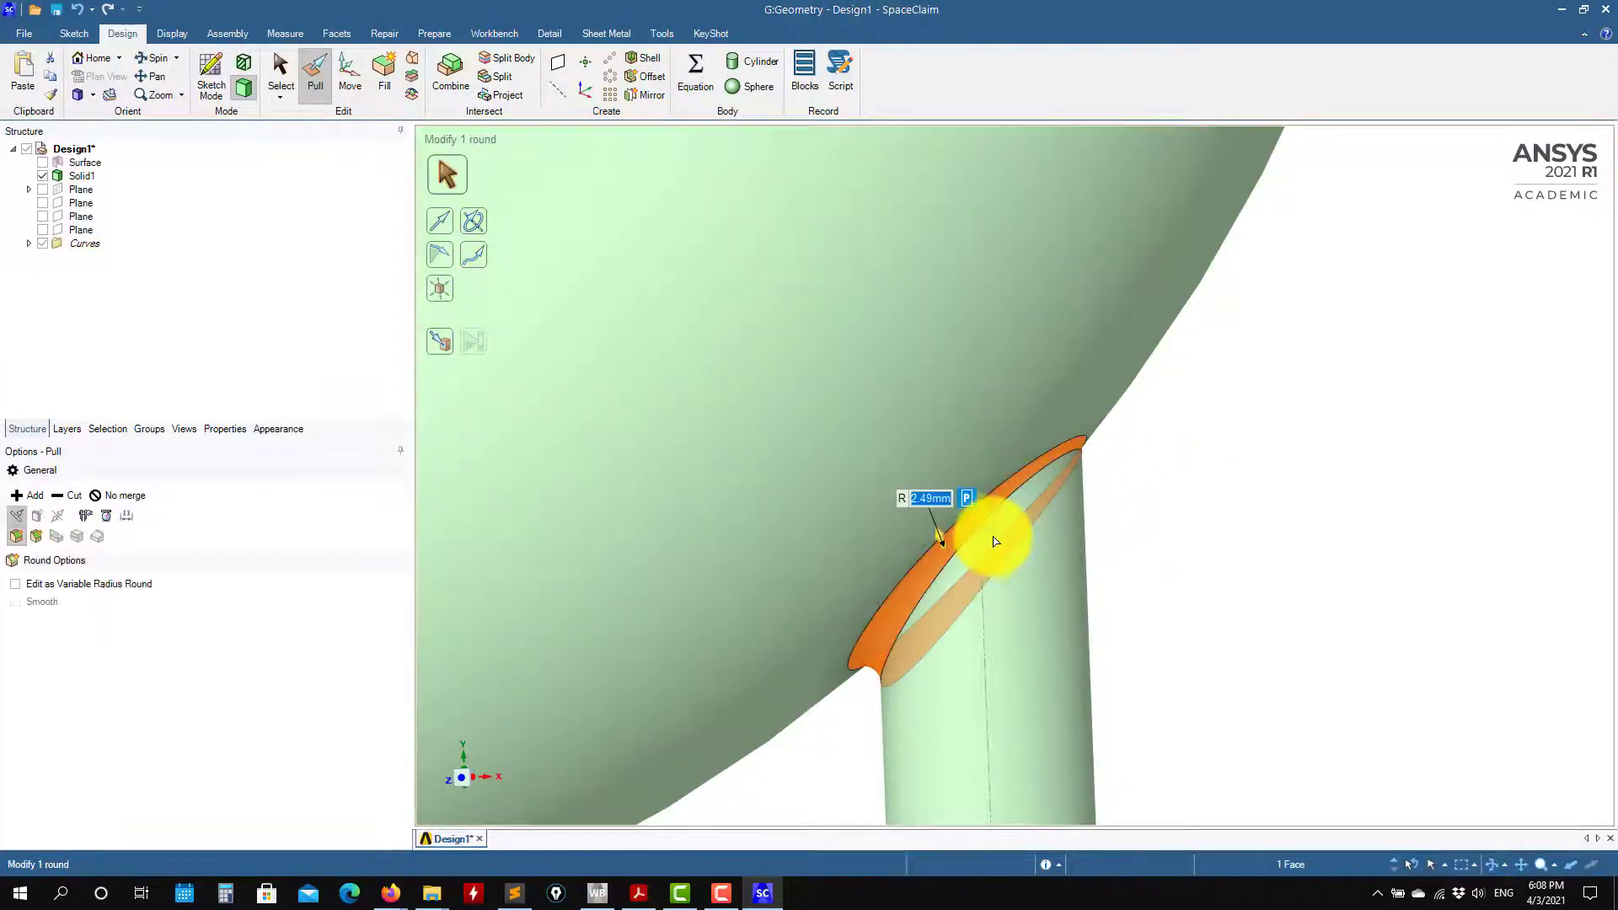
pyautogui.write('5')
pyautogui.press('Return')
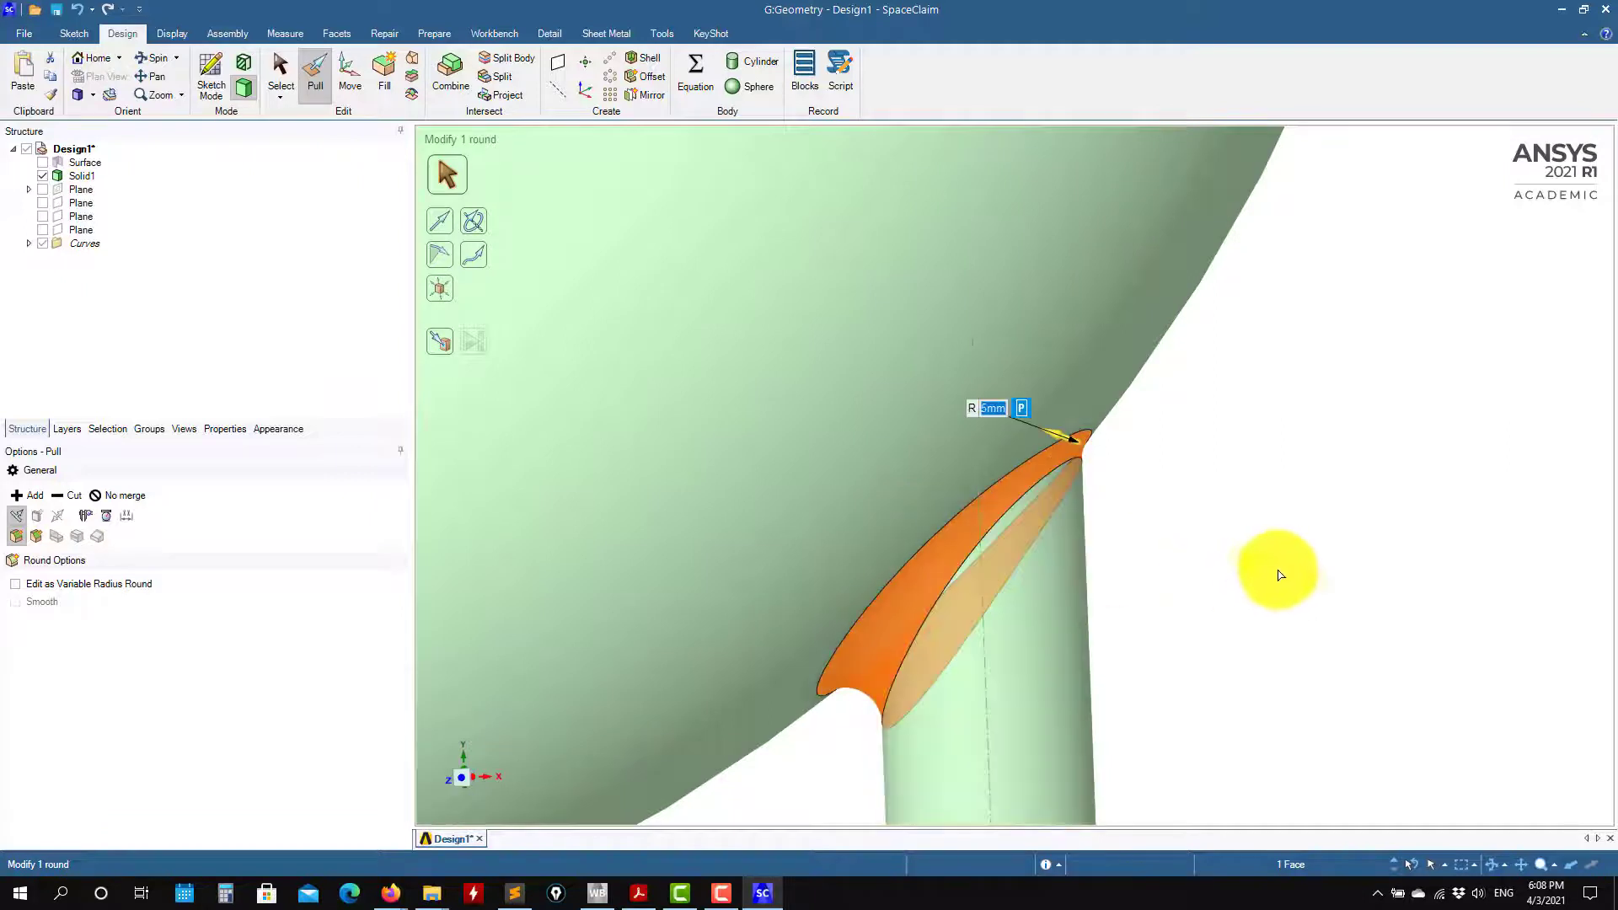
pyautogui.scroll(-3, 1298, 590)
pyautogui.scroll(1, 1310, 603)
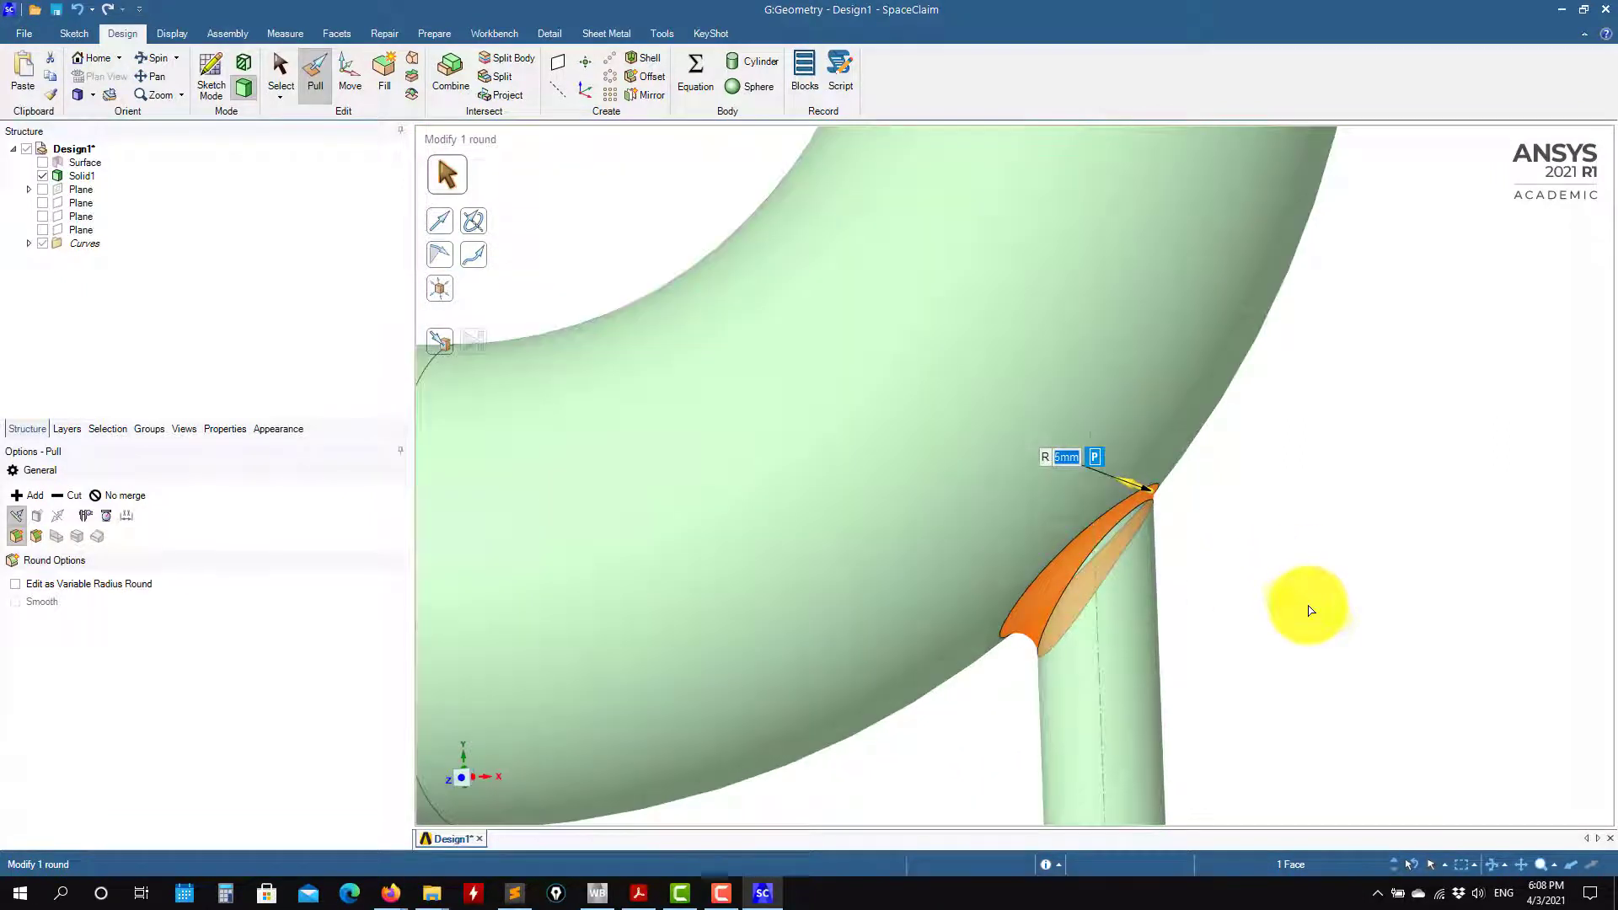
pyautogui.click(1277, 603)
pyautogui.scroll(-5, 1365, 594)
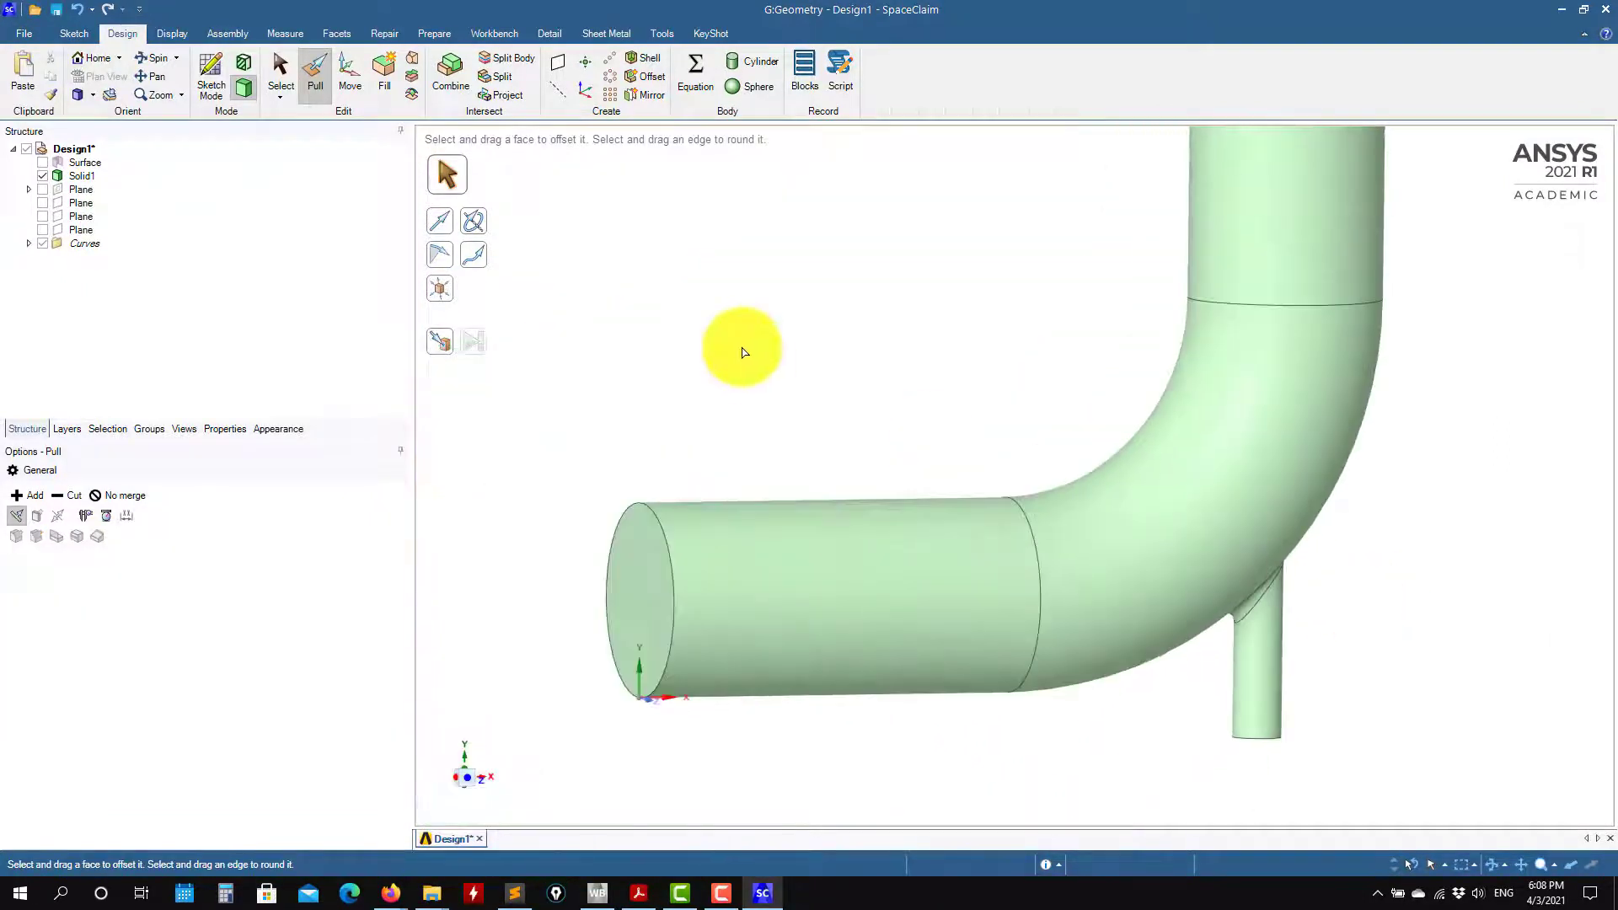
pyautogui.keyDown('ctrl'); pyautogui.moveTo(772, 346); pyautogui.dragTo(689, 364, button='middle'); pyautogui.keyUp('ctrl')
pyautogui.click(514, 57)
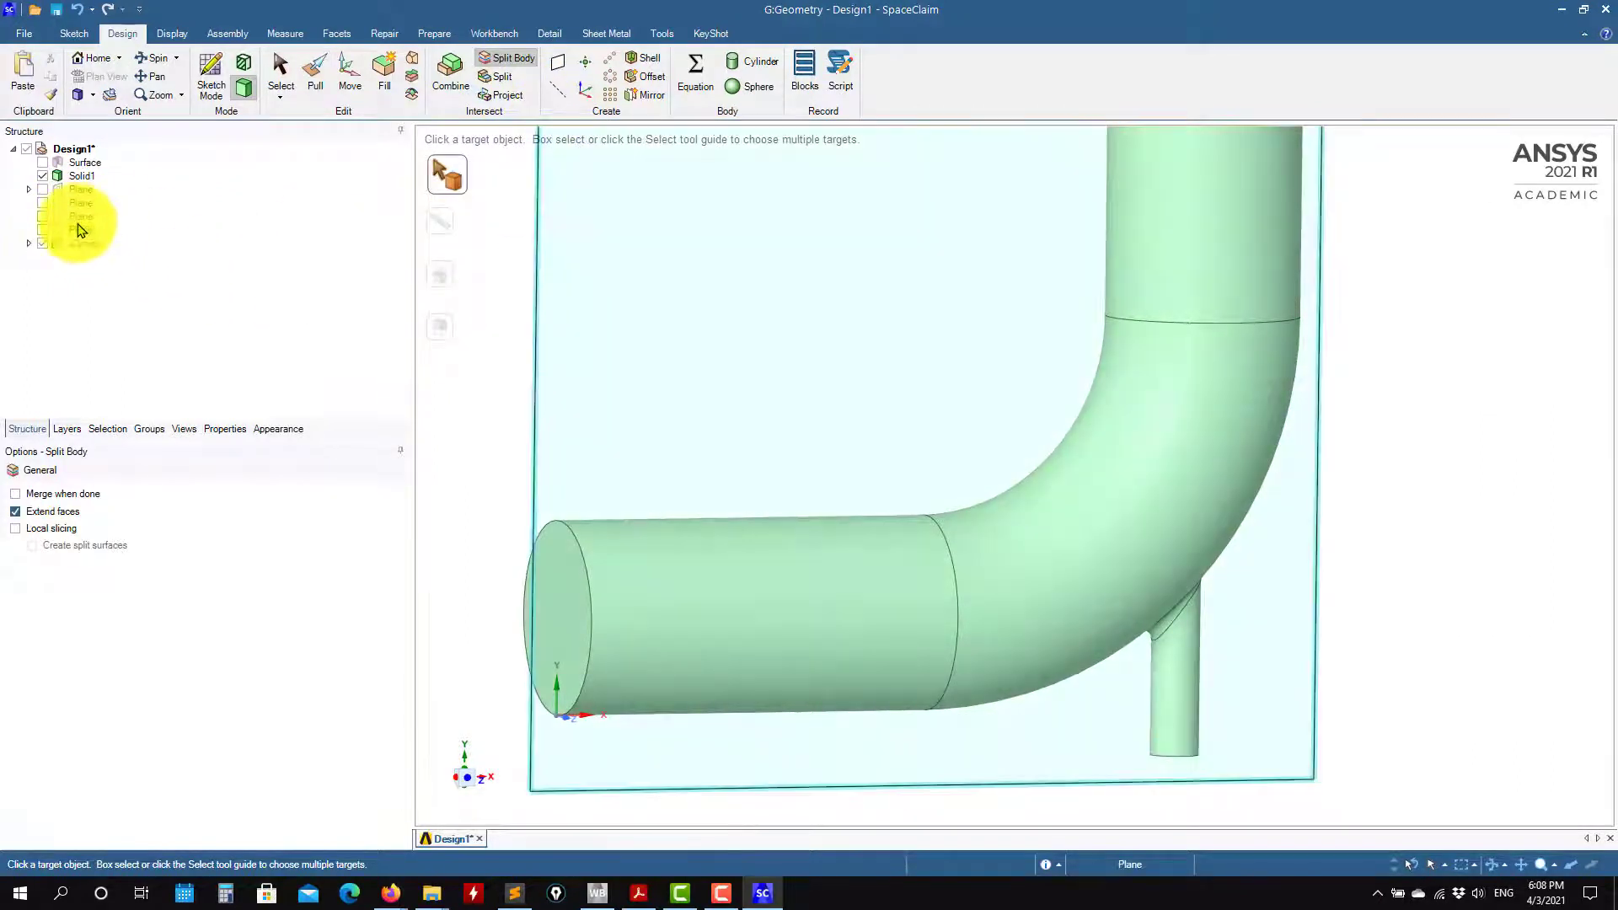
# Split the pipe in half with a plane and suppress Solid11 for physics.
pyautogui.click(847, 620)
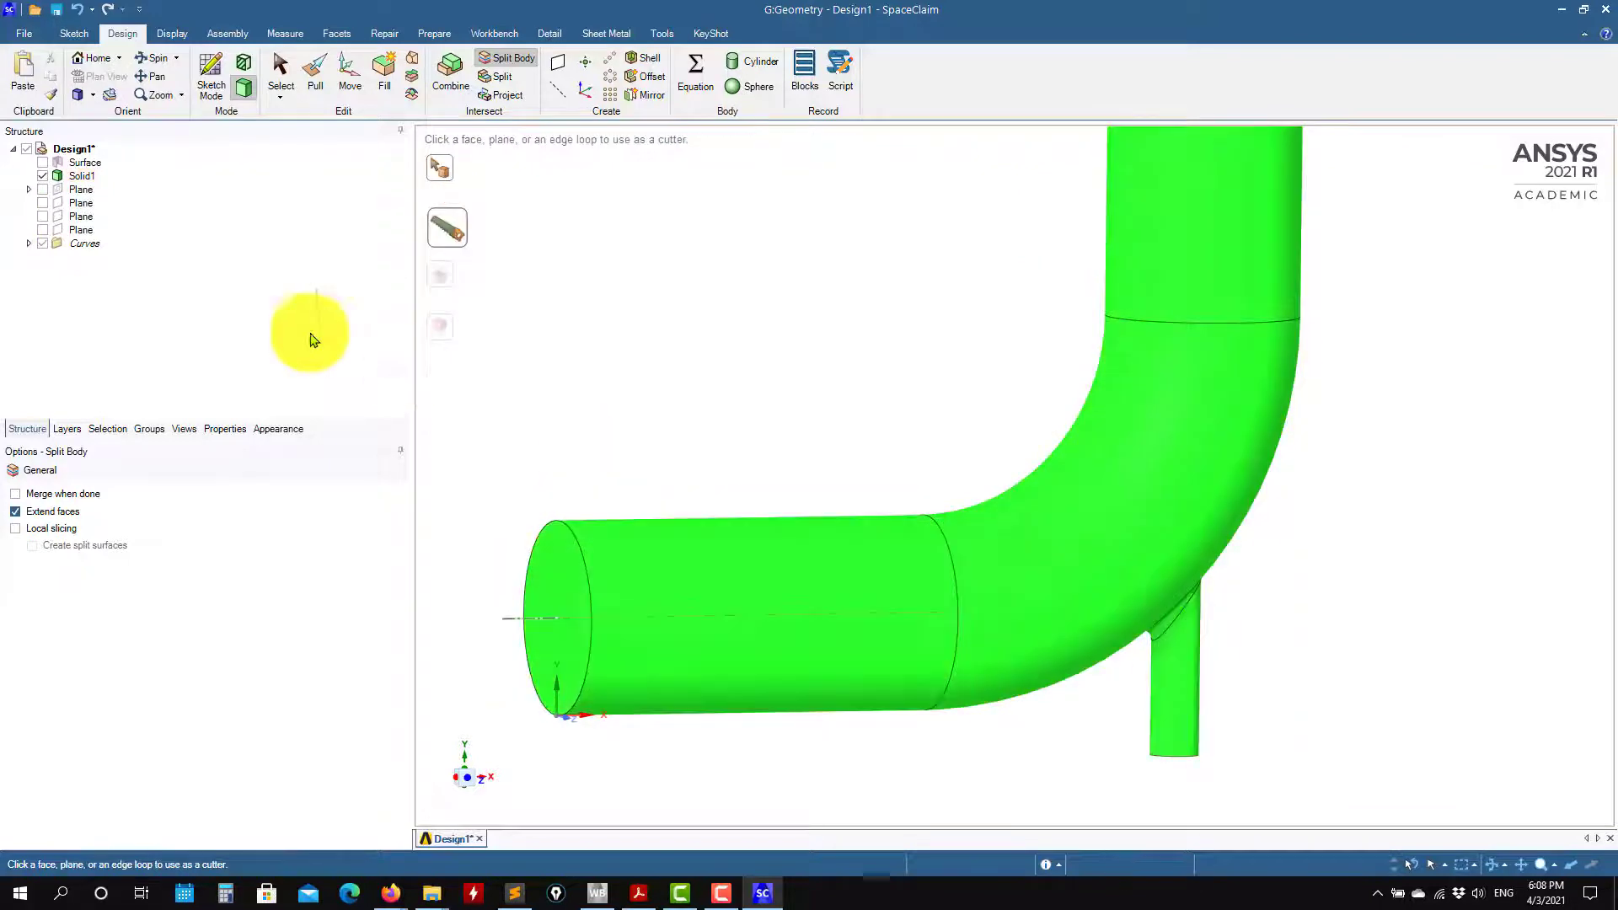
pyautogui.click(73, 235)
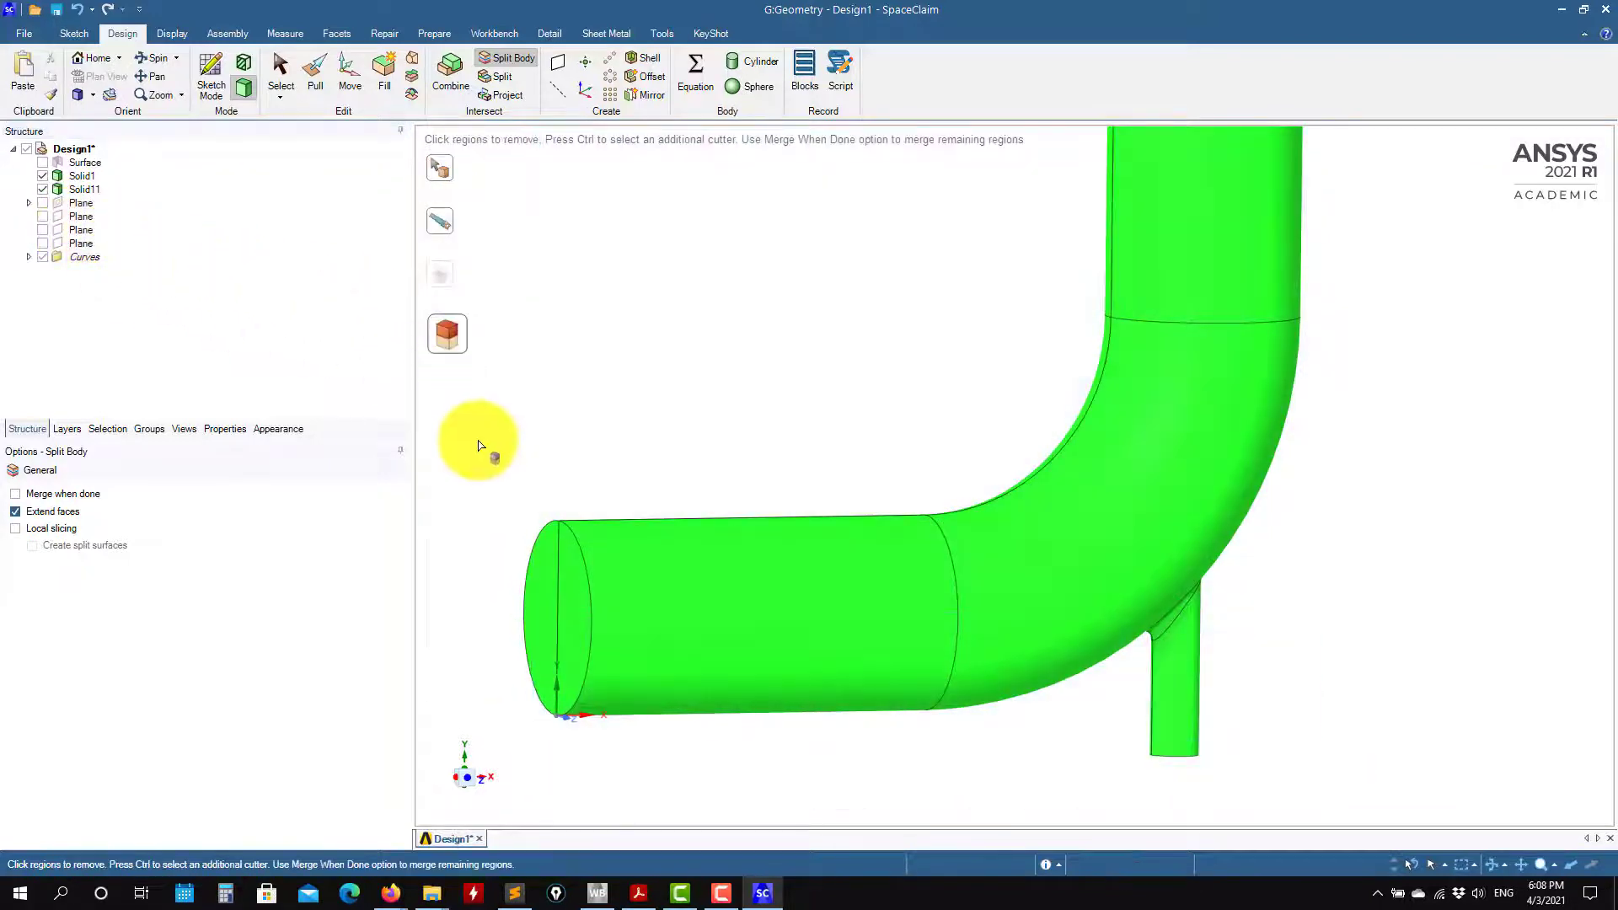
pyautogui.press('Escape')
pyautogui.moveTo(545, 477); pyautogui.dragTo(632, 499, button='middle')
pyautogui.click(55, 190)
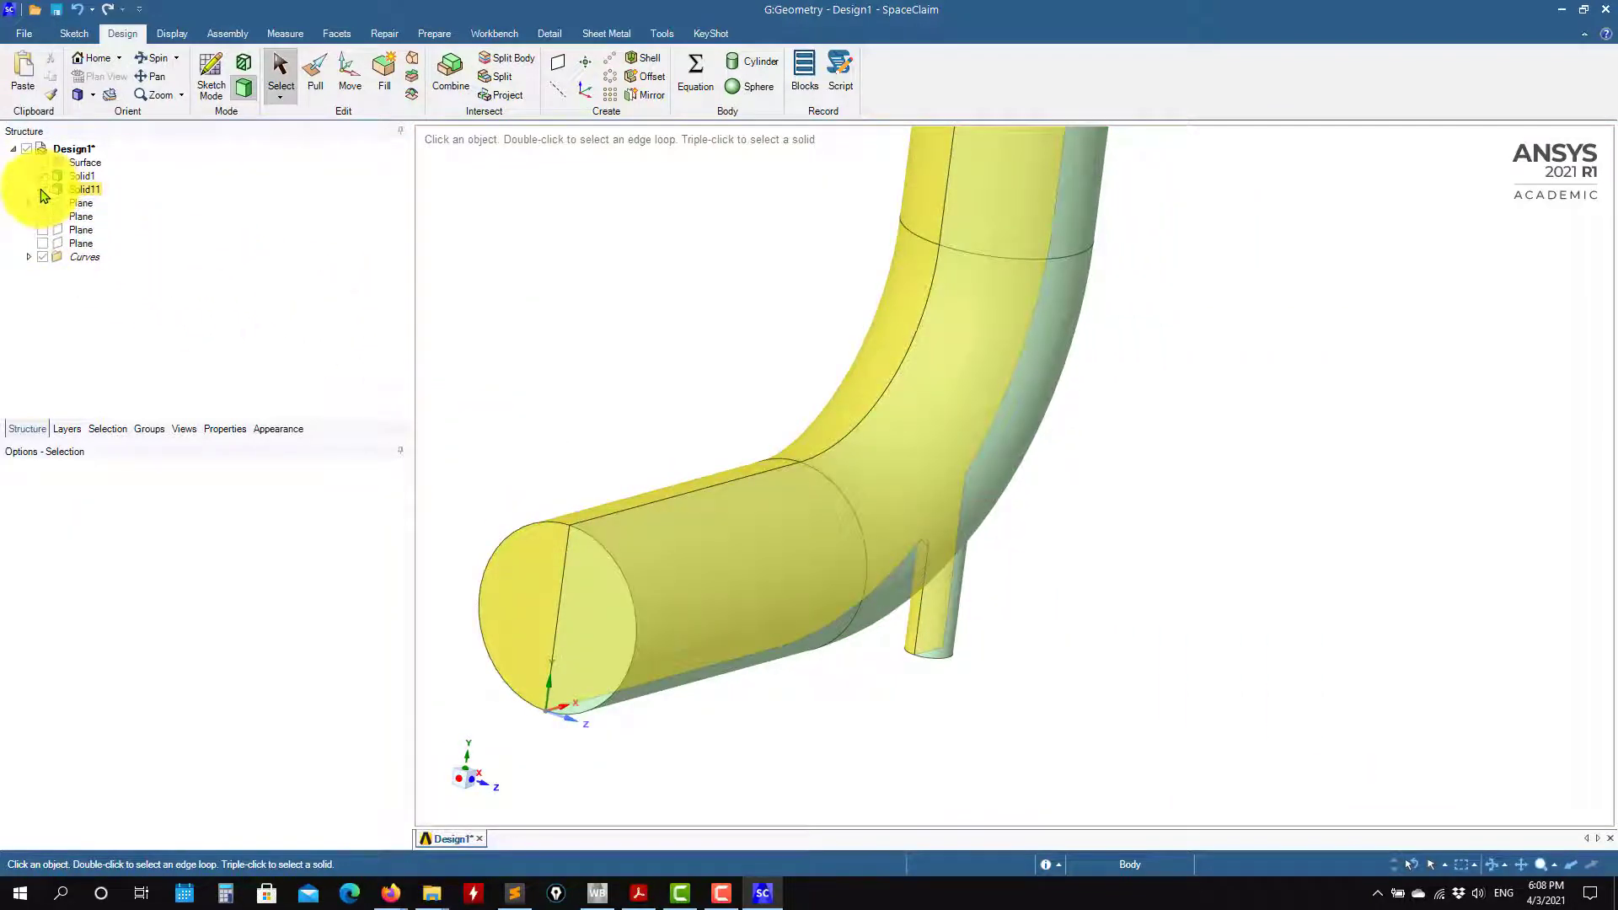
pyautogui.rightClick(86, 188)
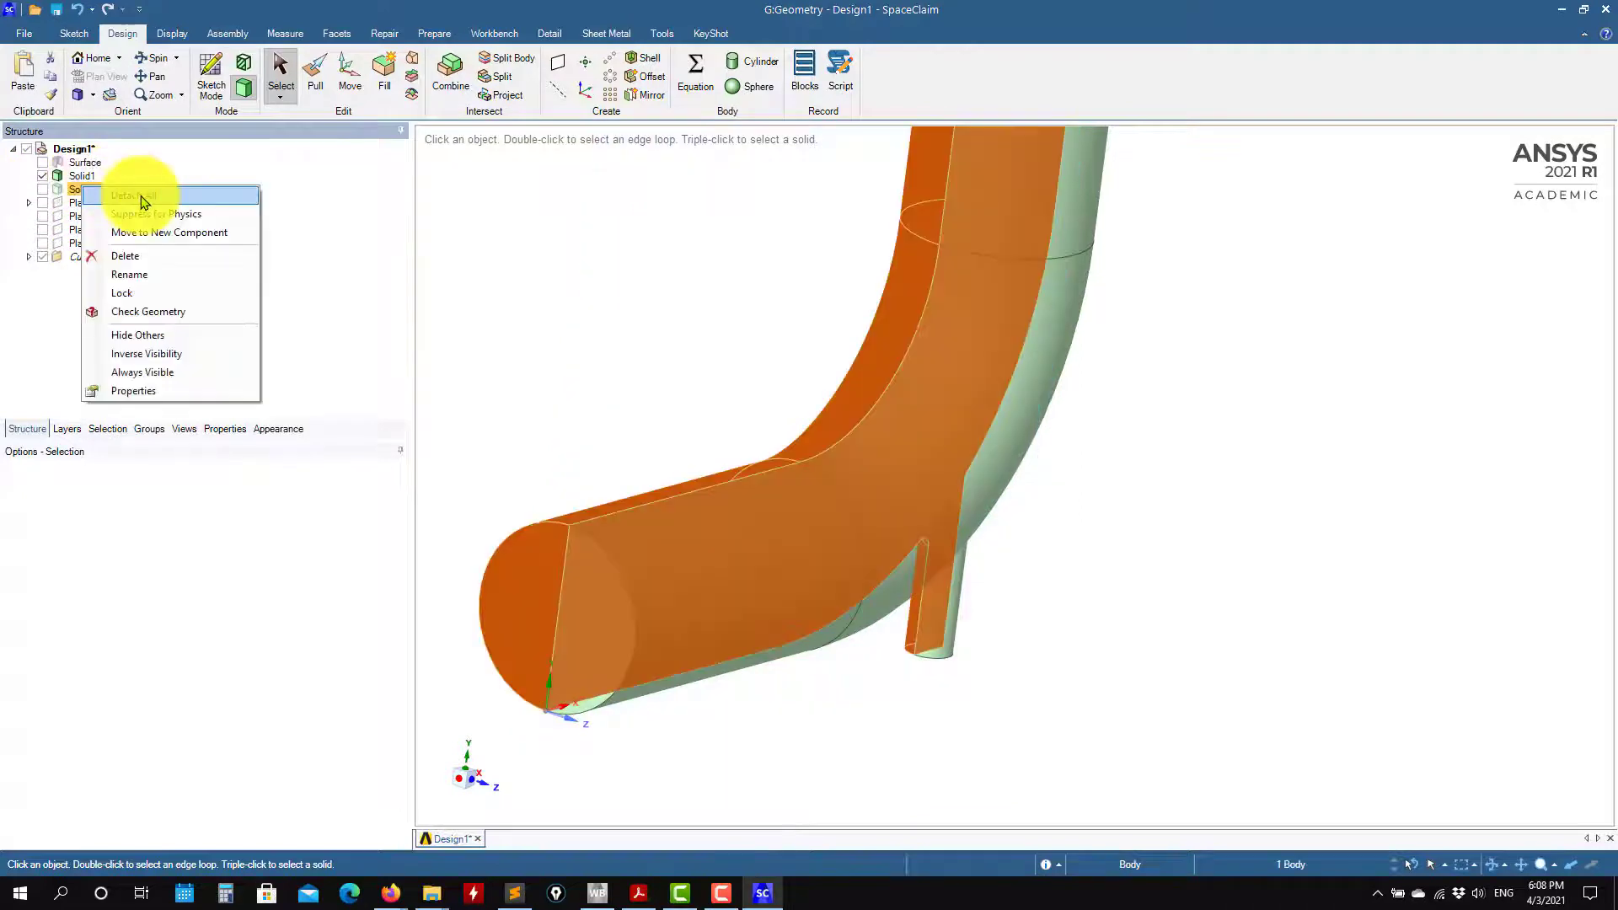
pyautogui.click(153, 214)
# Cancel the Ctrl+S save dialog and spin the half elbow around to inspect it.
pyautogui.scroll(-5, 568, 432)
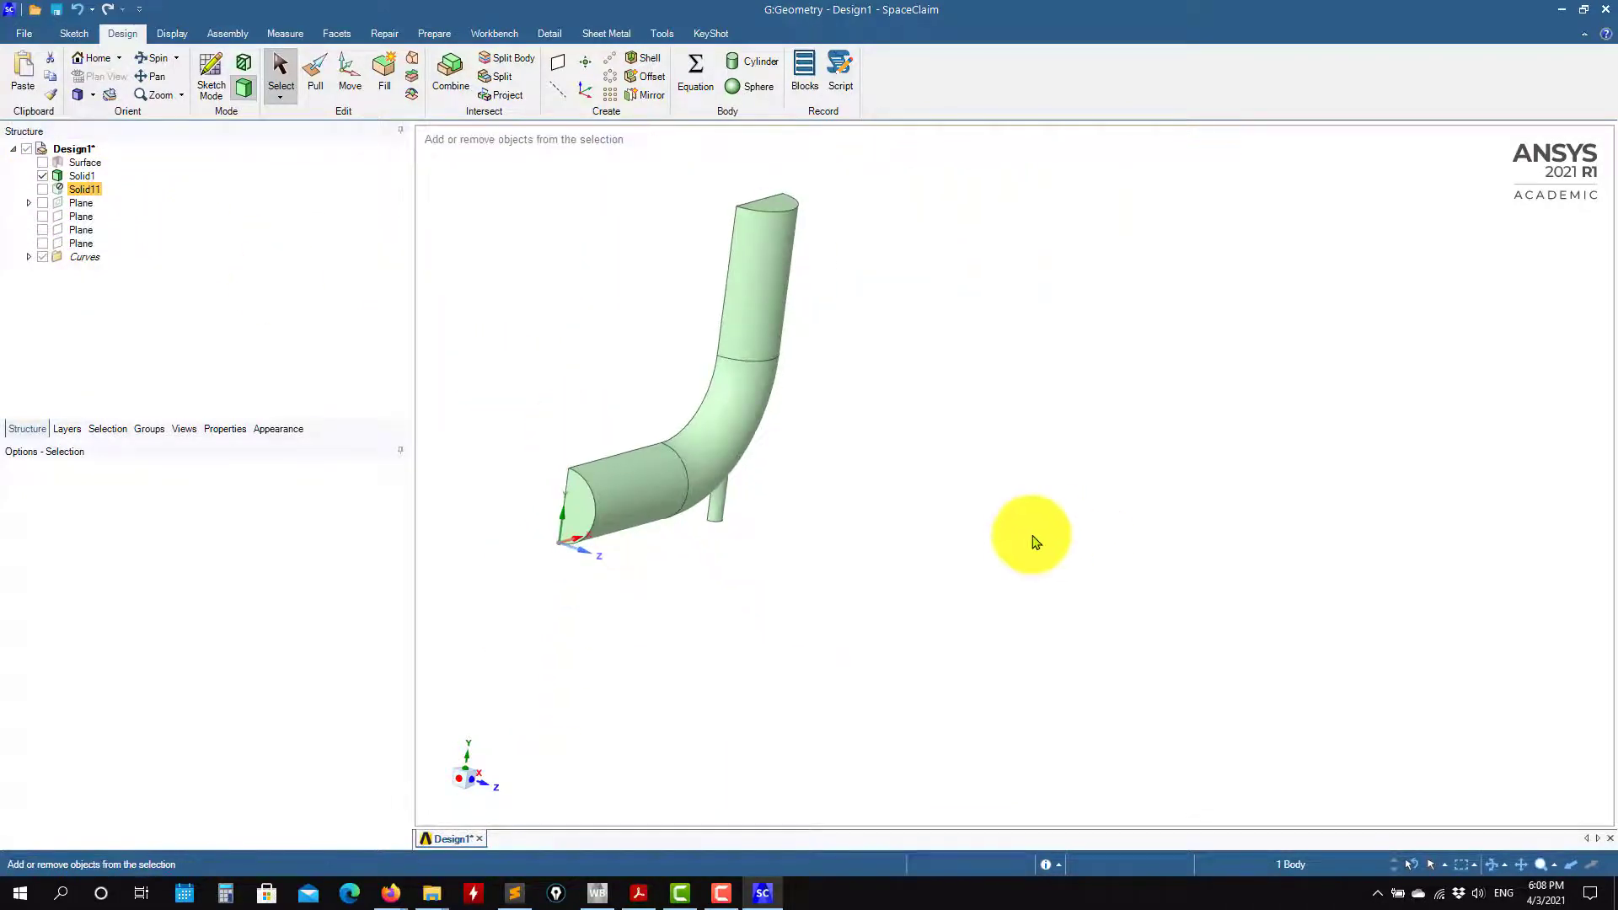
pyautogui.hotkey('ctrl', 's')
pyautogui.click(749, 427)
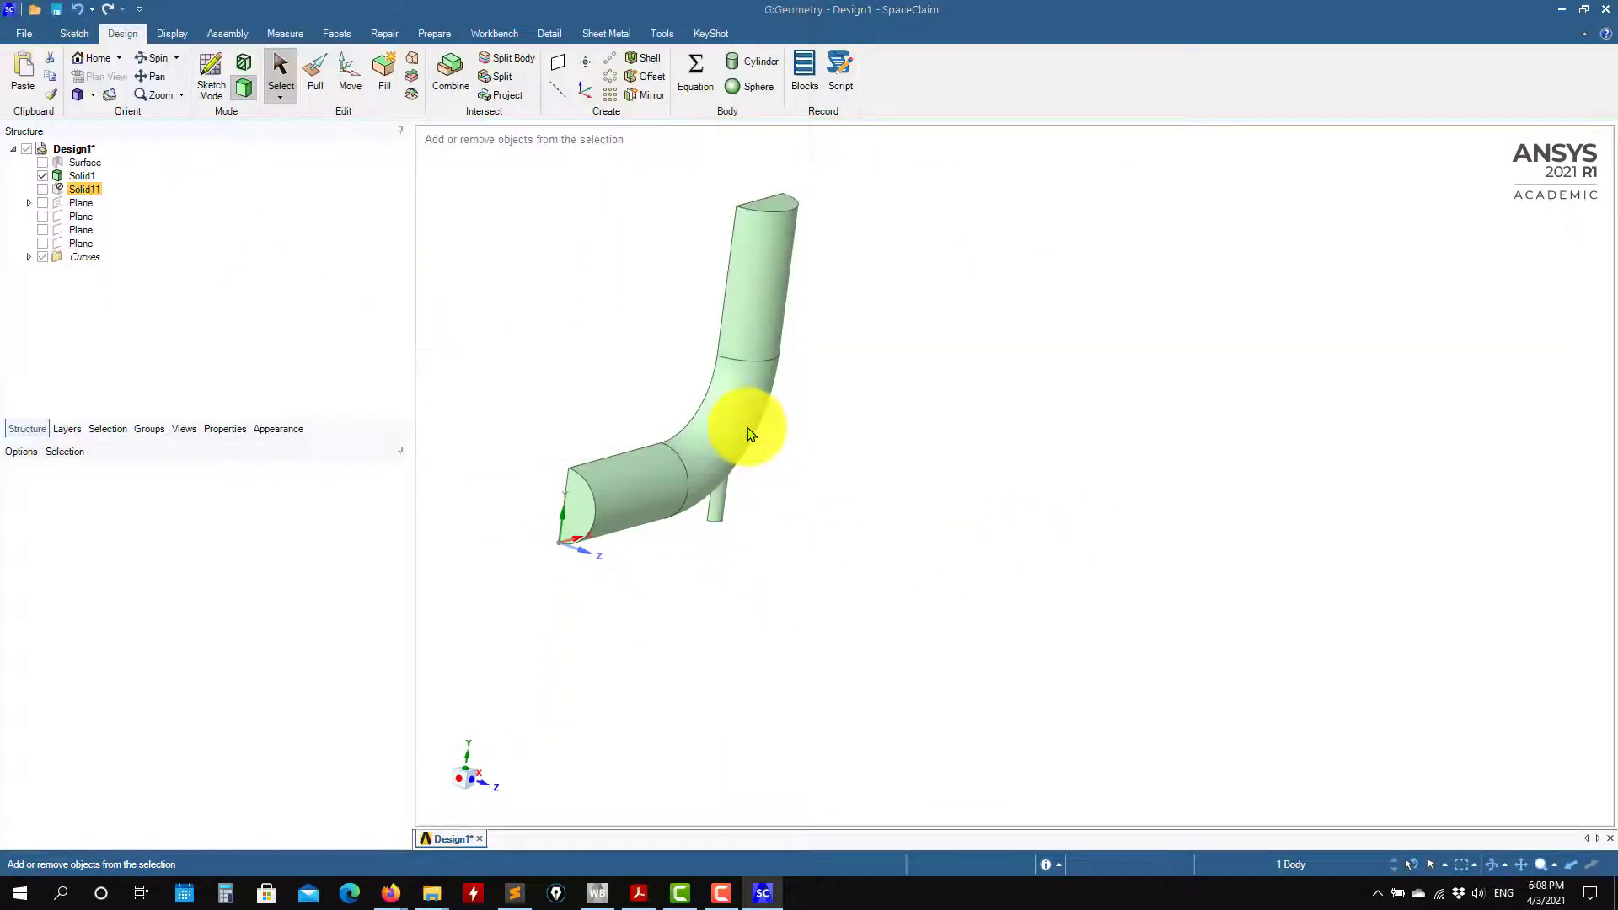
pyautogui.moveTo(750, 433); pyautogui.dragTo(1178, 693, button='middle')
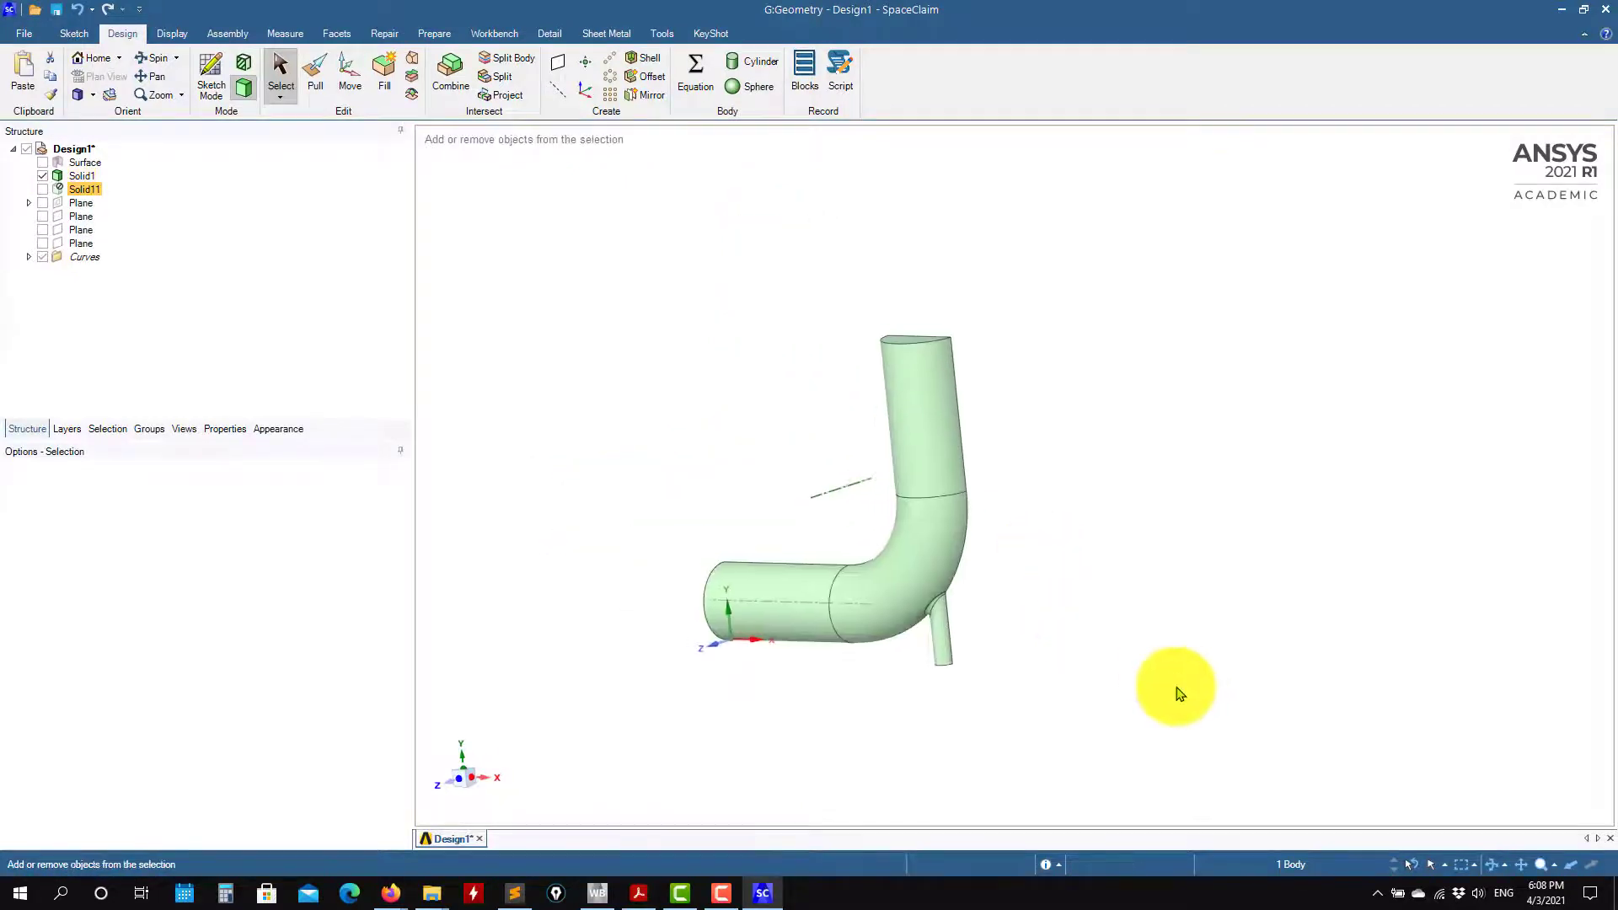
pyautogui.scroll(-3, 1083, 657)
pyautogui.scroll(6, 1052, 657)
pyautogui.moveTo(1077, 654)
pyautogui.mouseDown(button='middle')
pyautogui.moveTo(1123, 641)
pyautogui.moveTo(1097, 424)
pyautogui.moveTo(1065, 596)
pyautogui.moveTo(1095, 426)
pyautogui.moveTo(1198, 540)
pyautogui.moveTo(1257, 534)
pyautogui.mouseUp(button='middle')
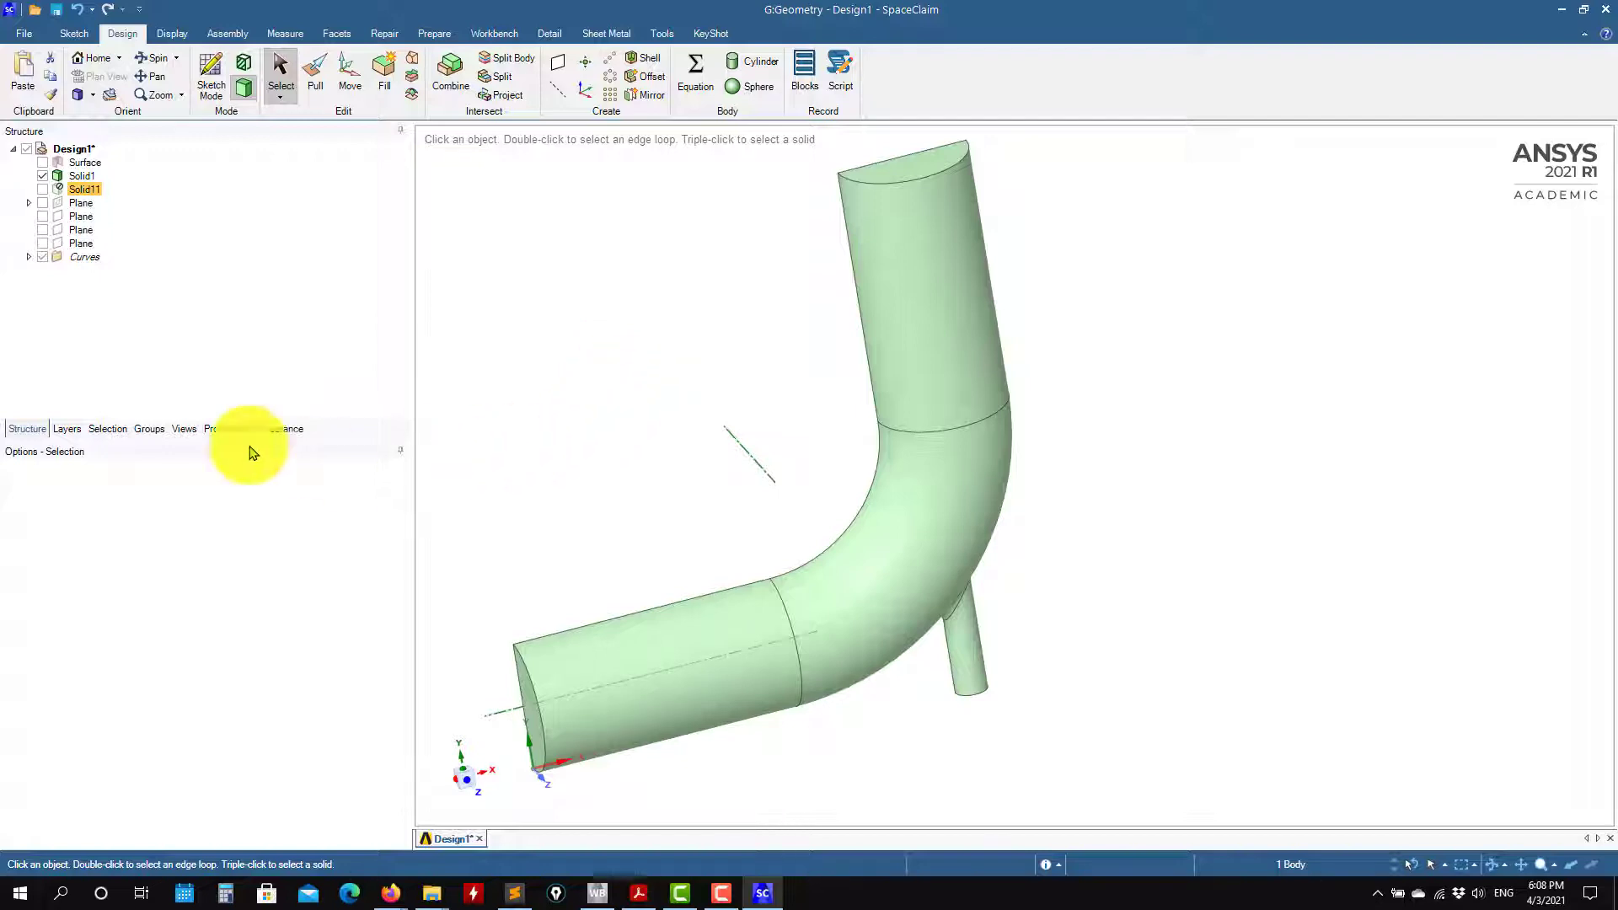
pyautogui.click(150, 429)
# Make the lower straight pipe's 50 mm radius a driving dimension in Group1 and enlarge it.
pyautogui.click(925, 294)
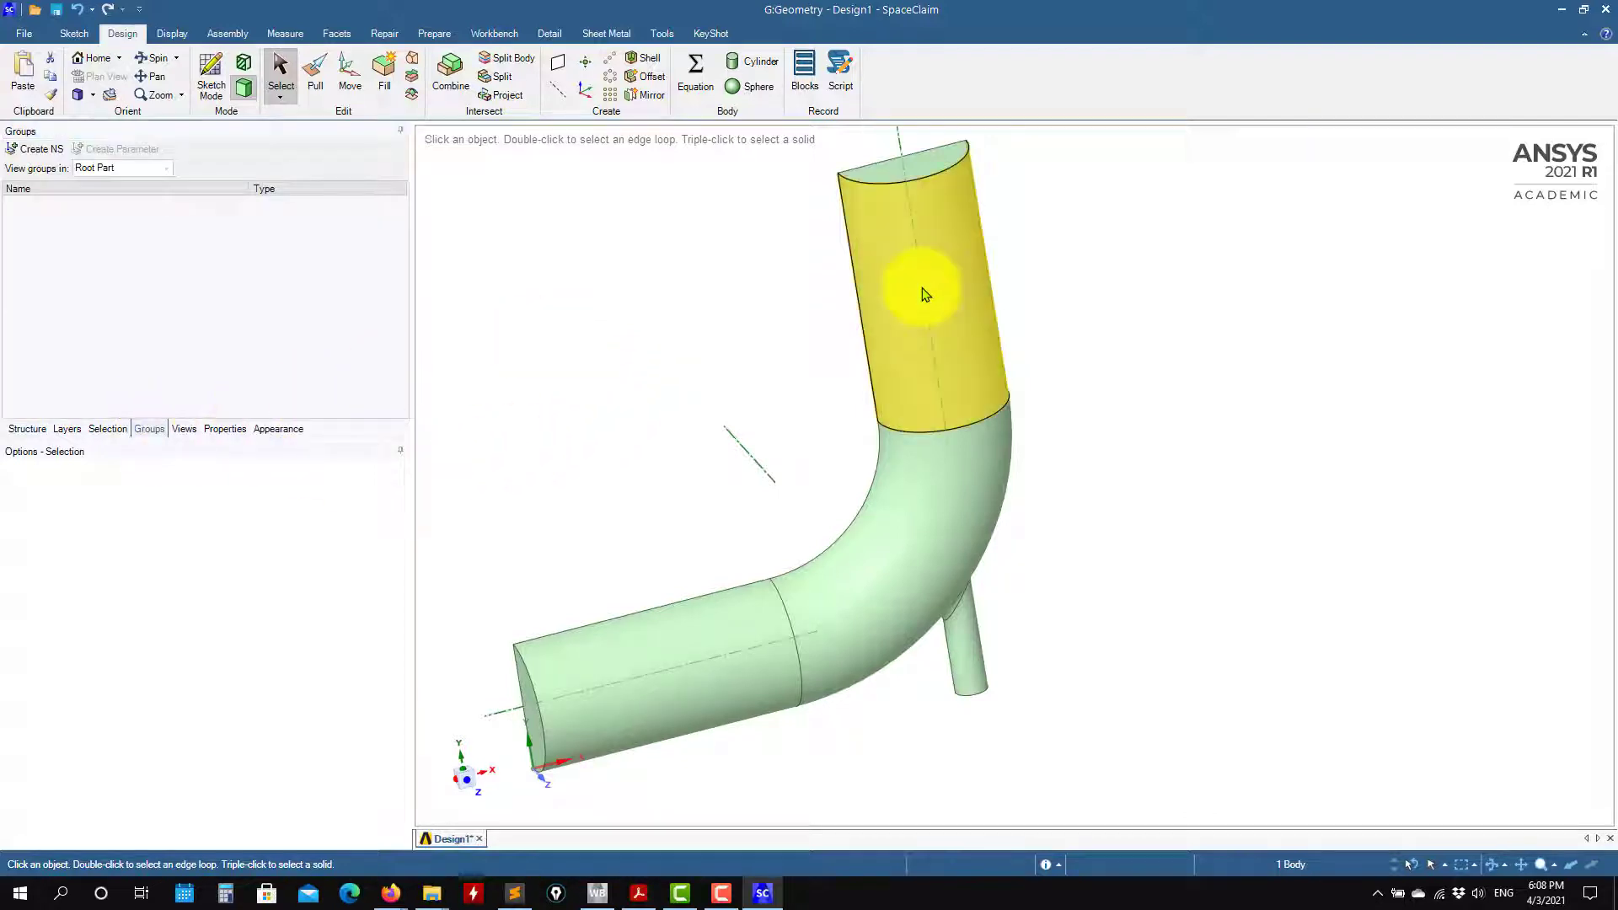
pyautogui.click(912, 296)
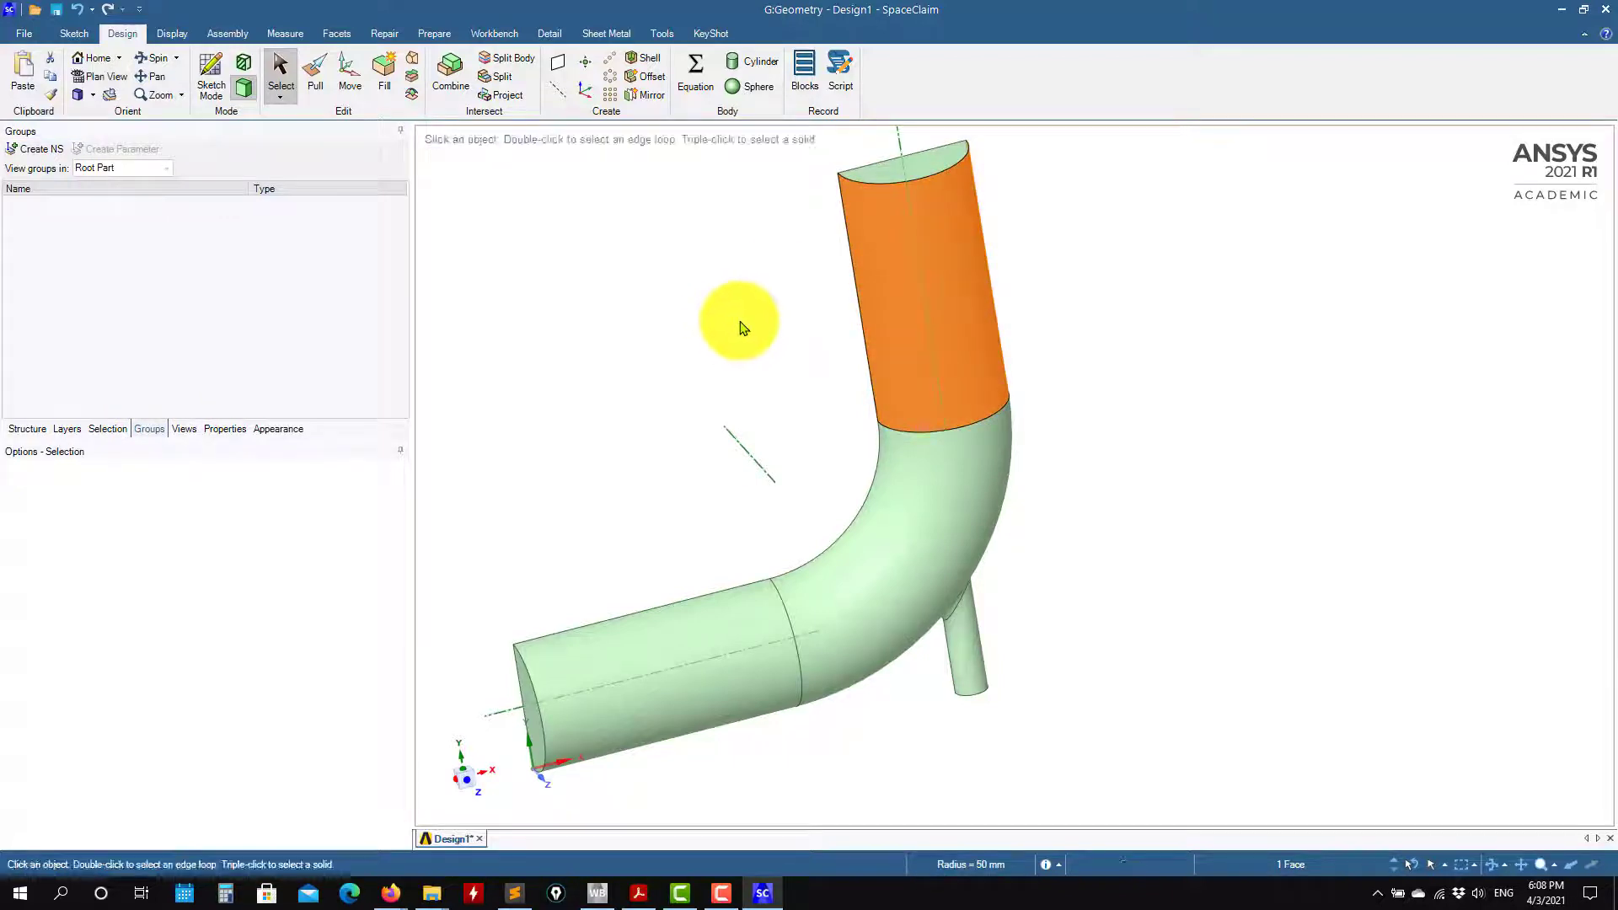
pyautogui.click(932, 493)
pyautogui.click(610, 721)
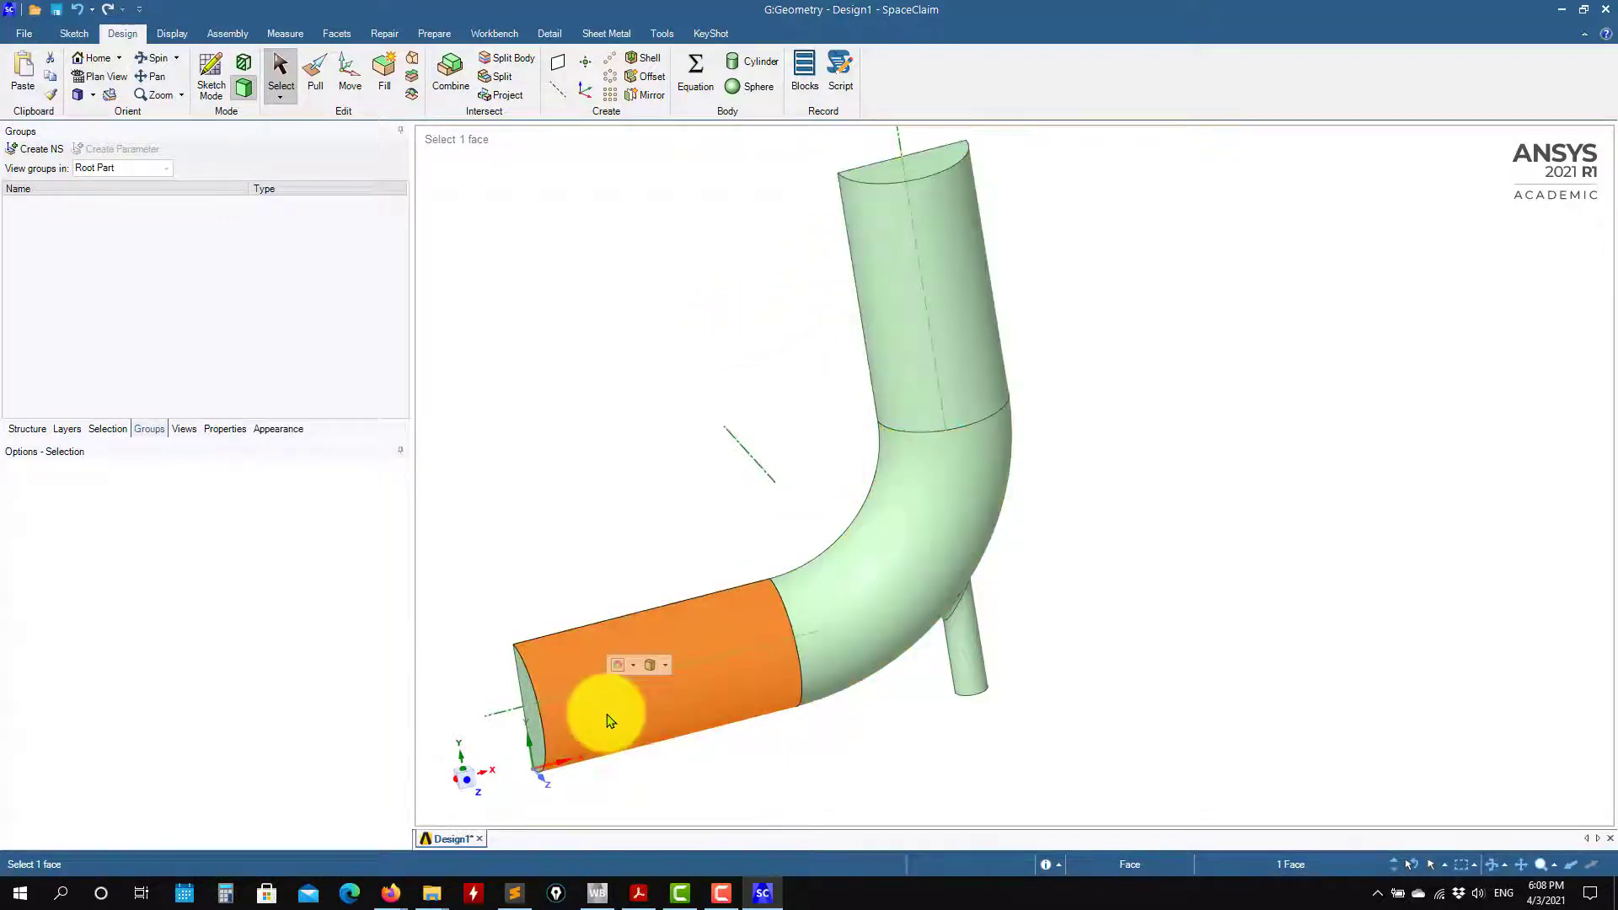
pyautogui.click(615, 487)
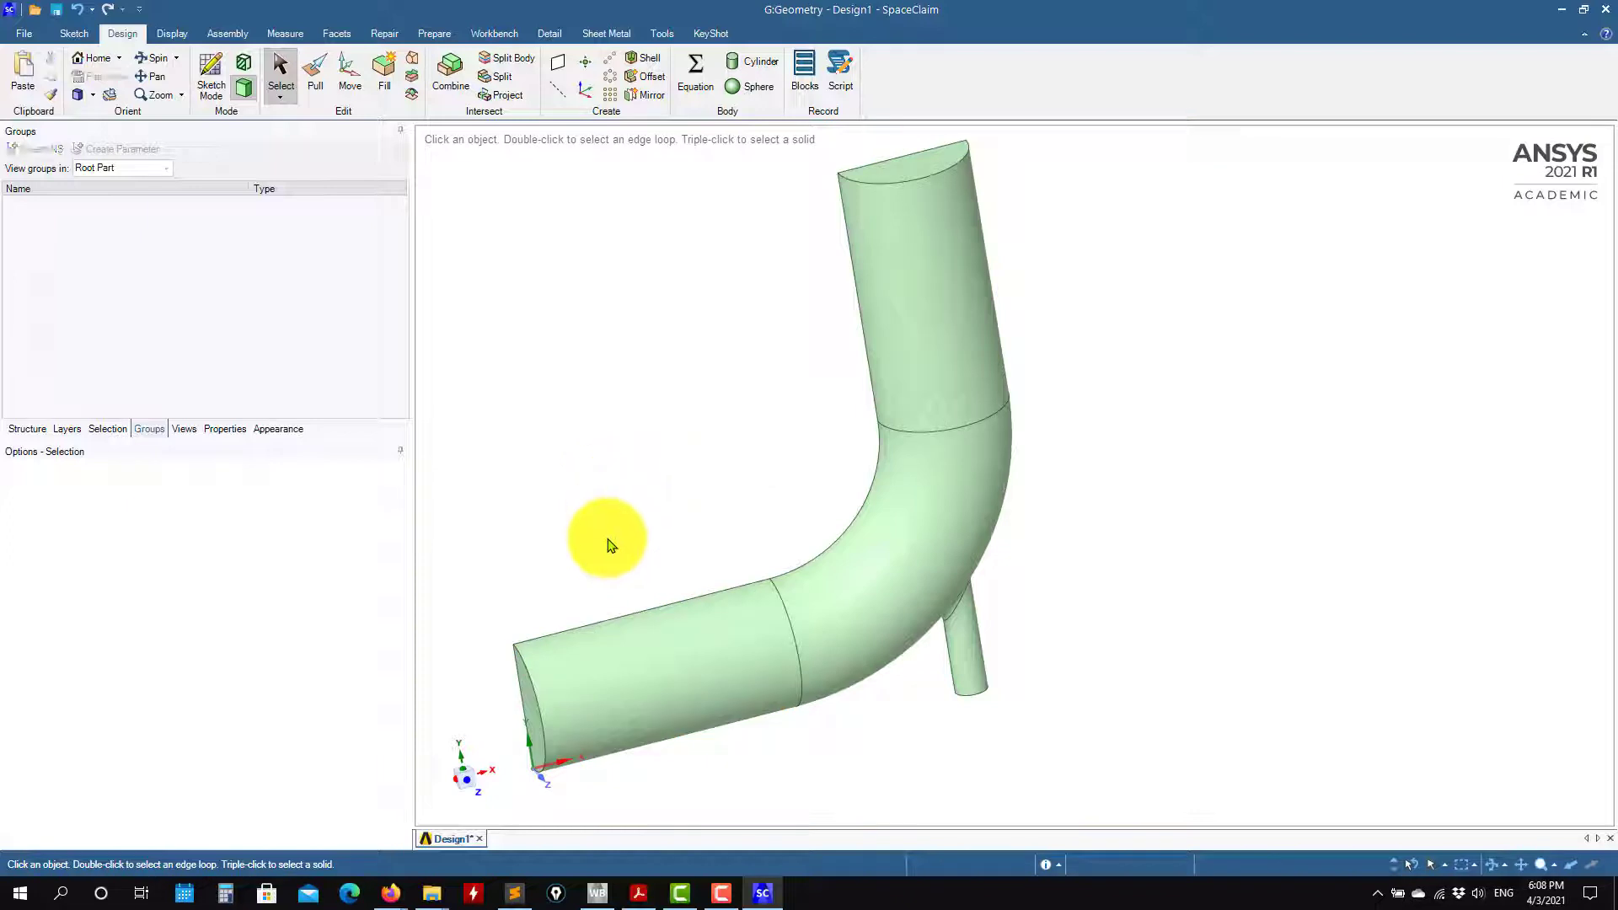
pyautogui.click(636, 642)
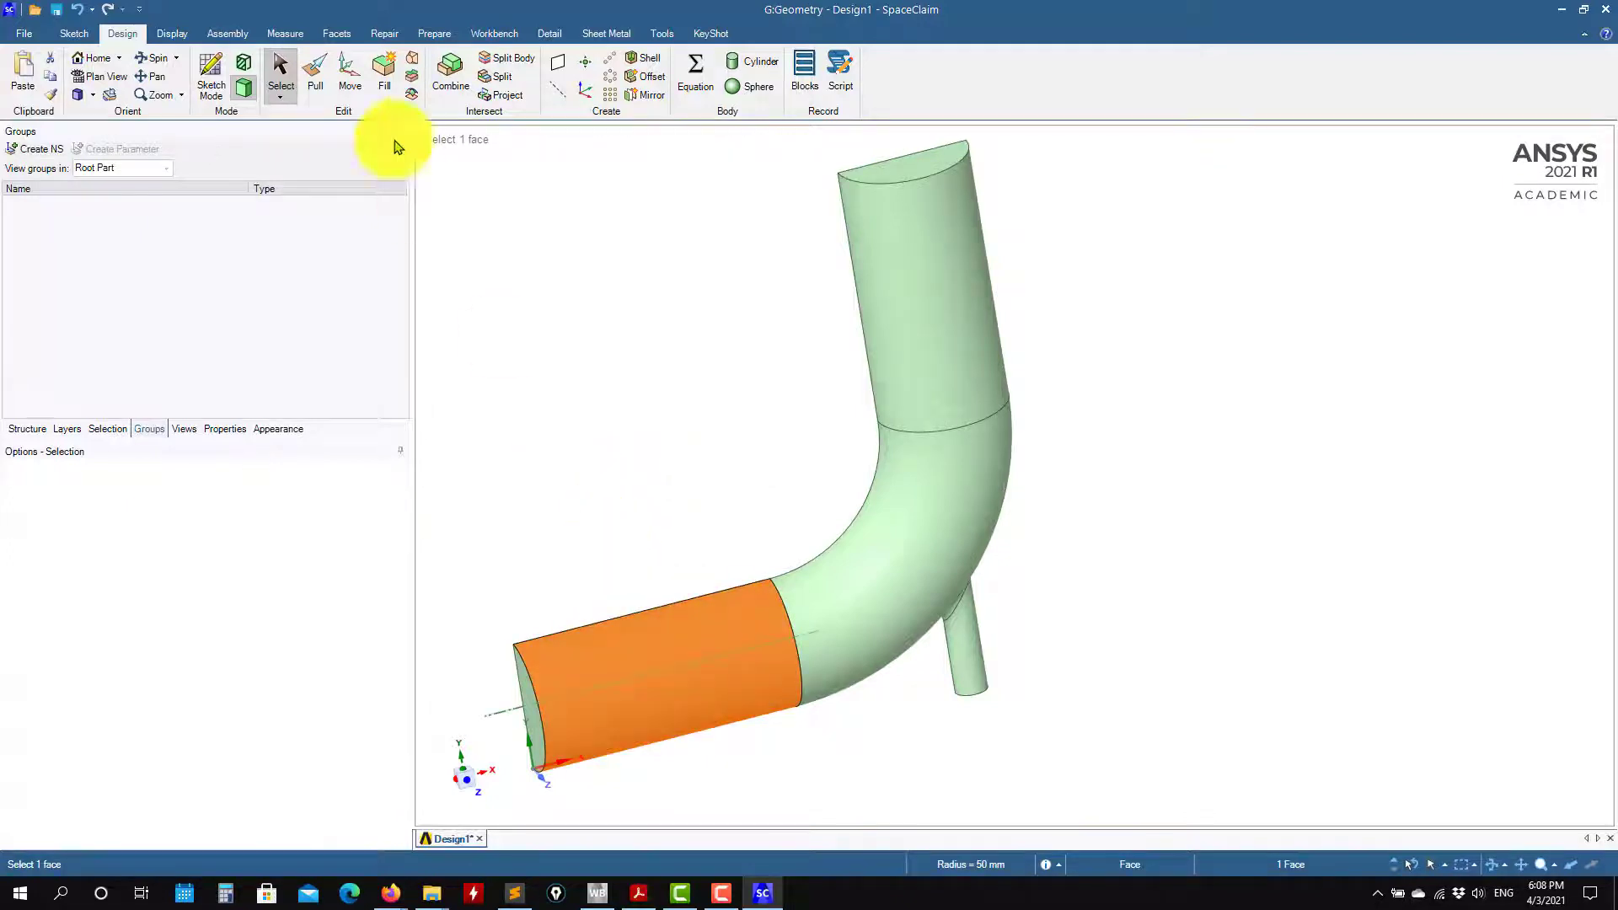
pyautogui.click(316, 75)
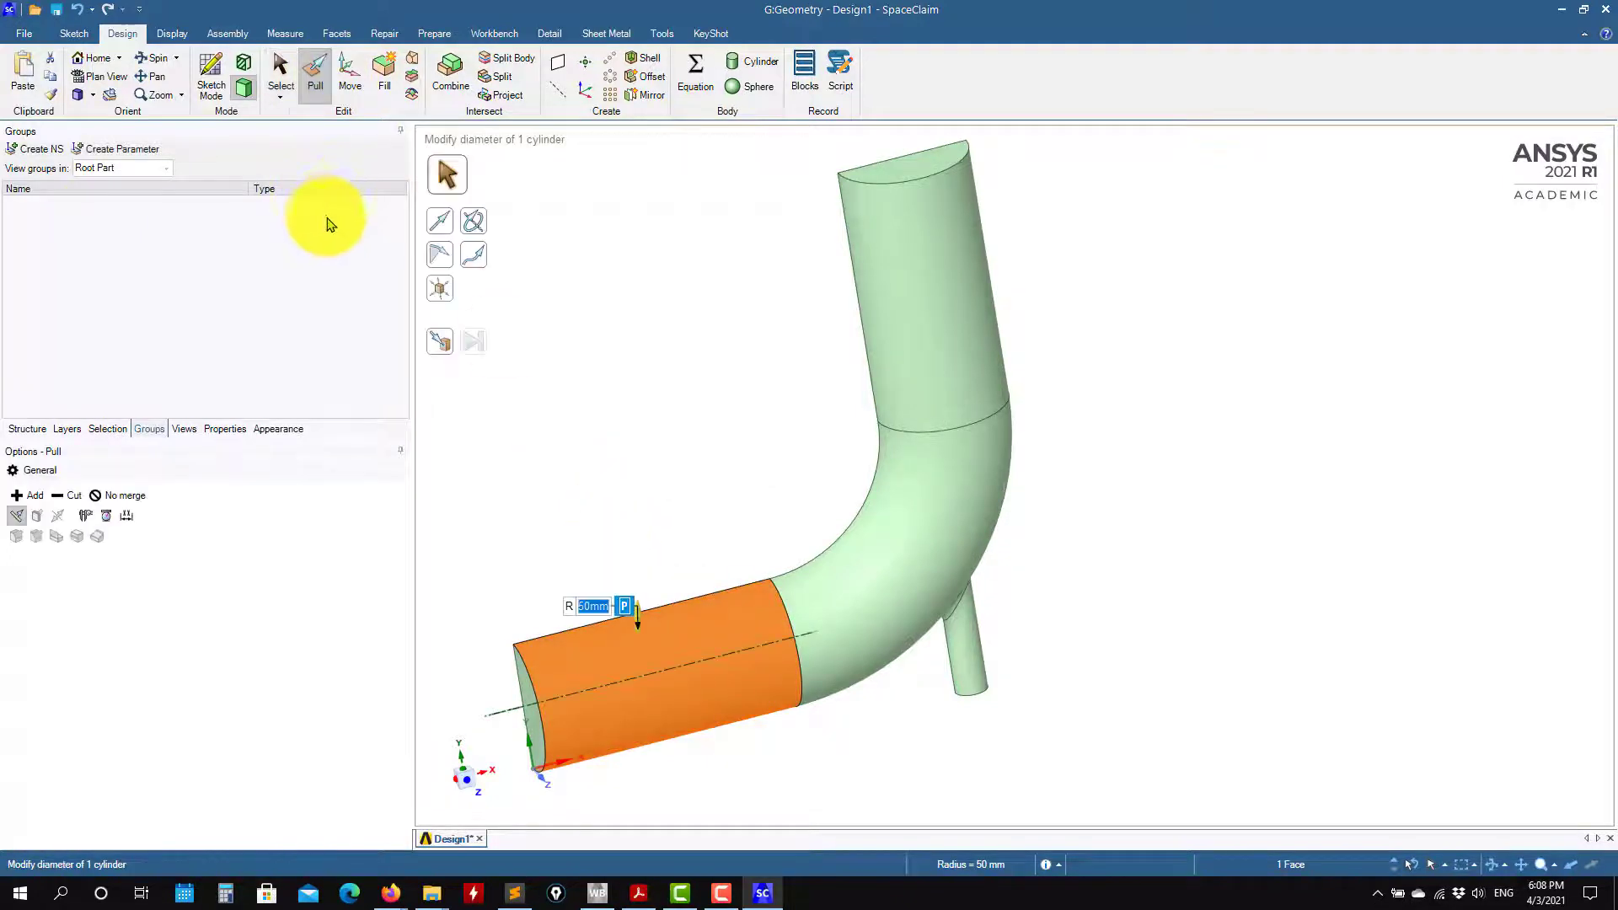
pyautogui.click(135, 151)
pyautogui.click(122, 284)
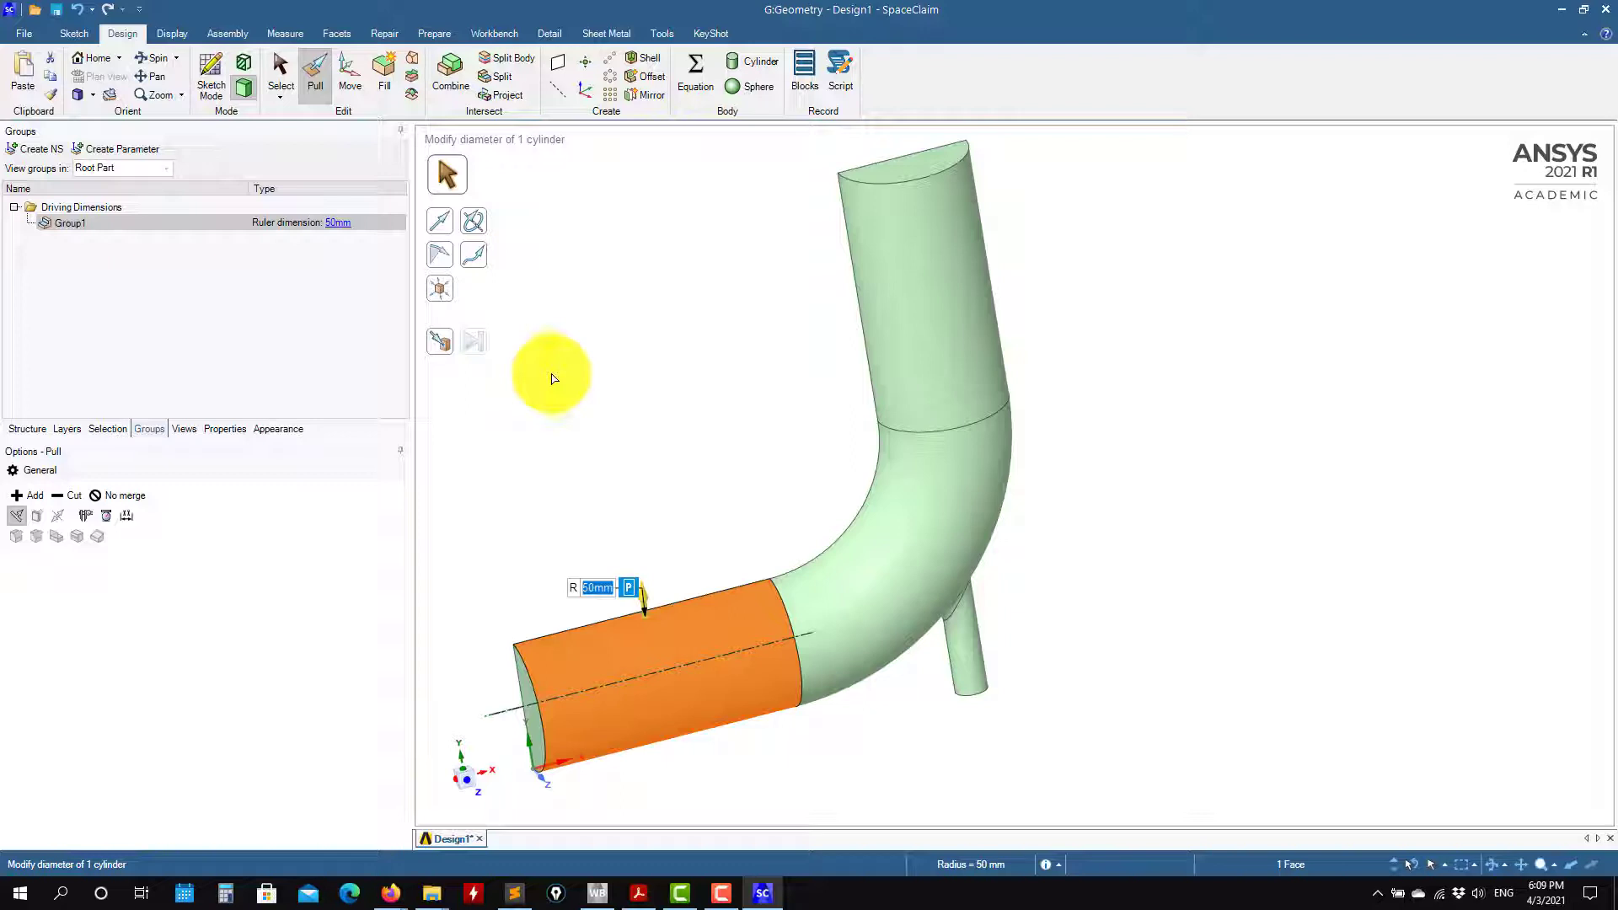
pyautogui.press('Return')
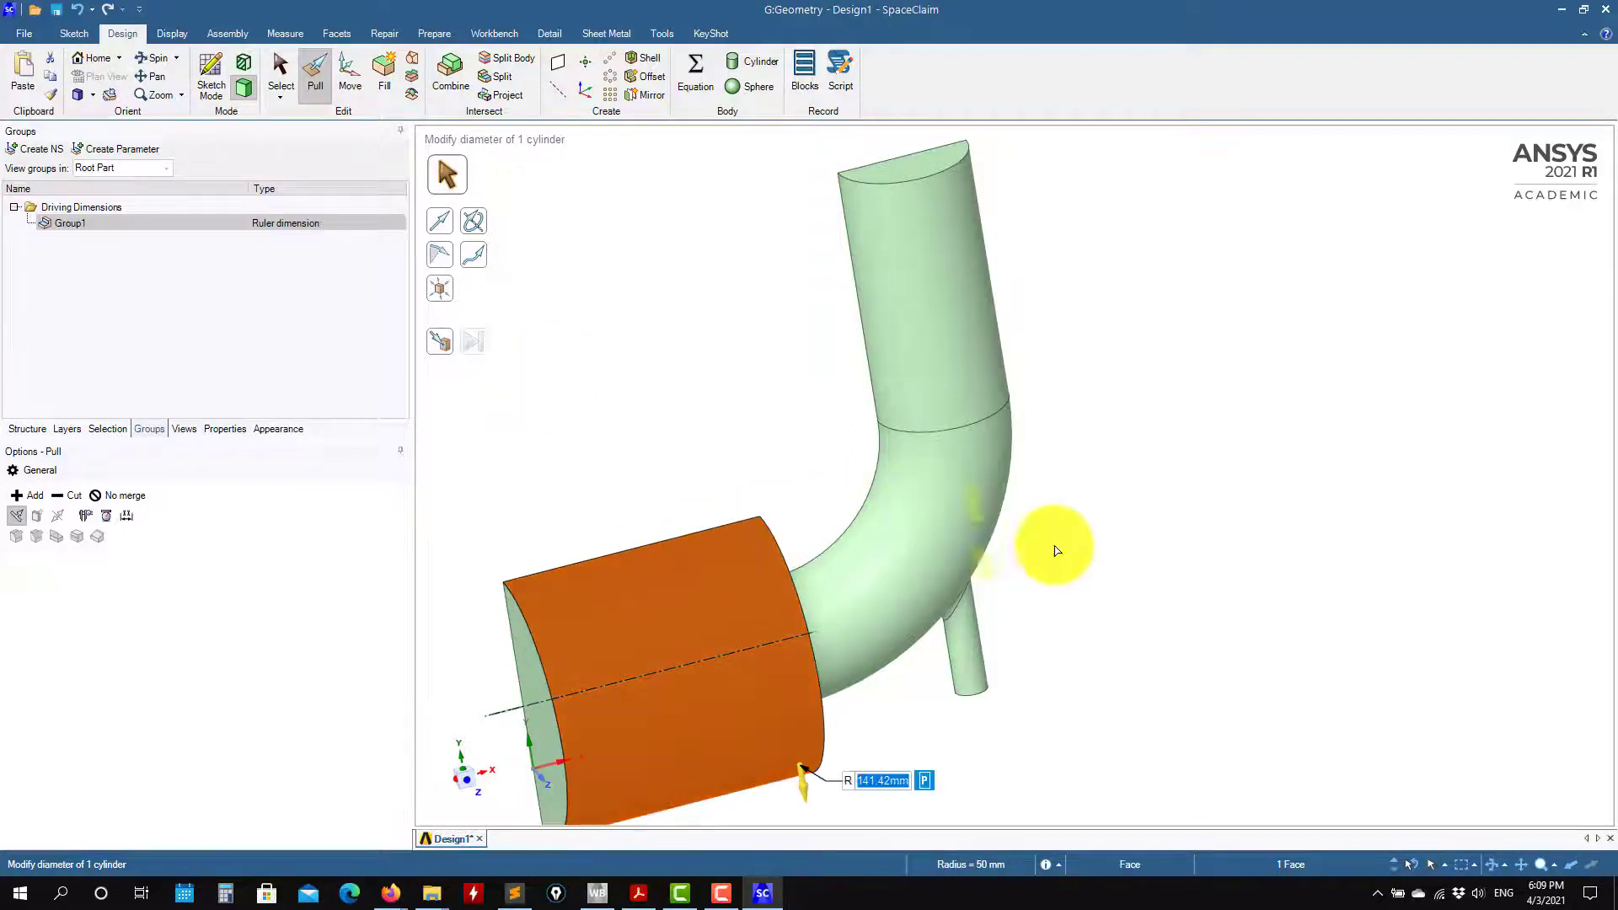
pyautogui.press('Escape')
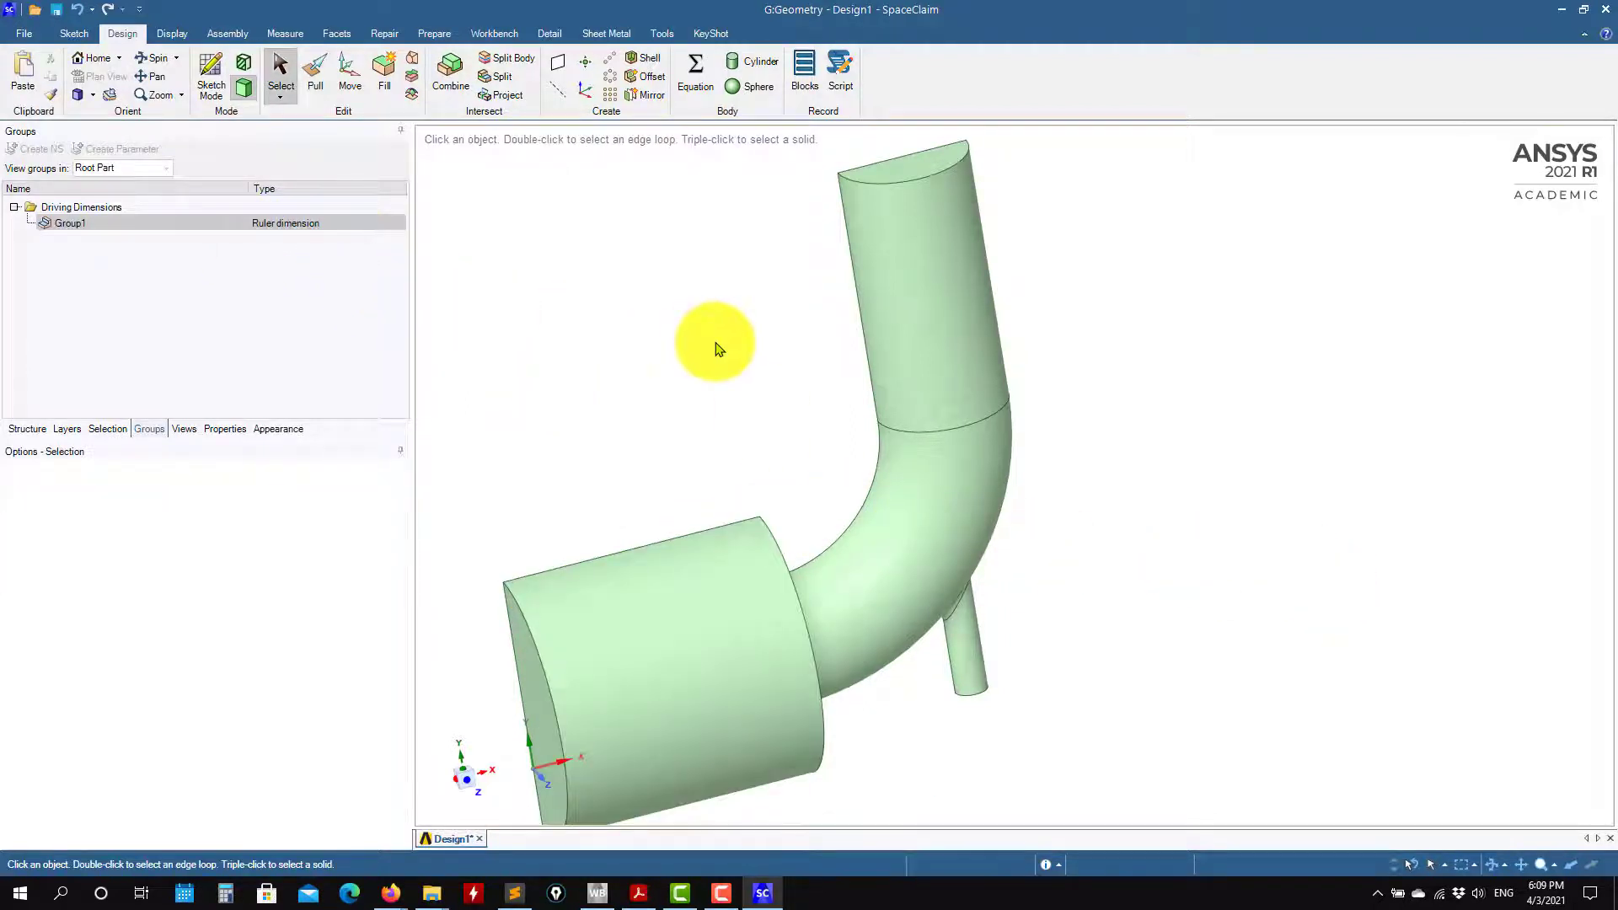
# Undo the radius change and delete the Group1 ruler-dimension group.
pyautogui.hotkey('ctrl', 'z')
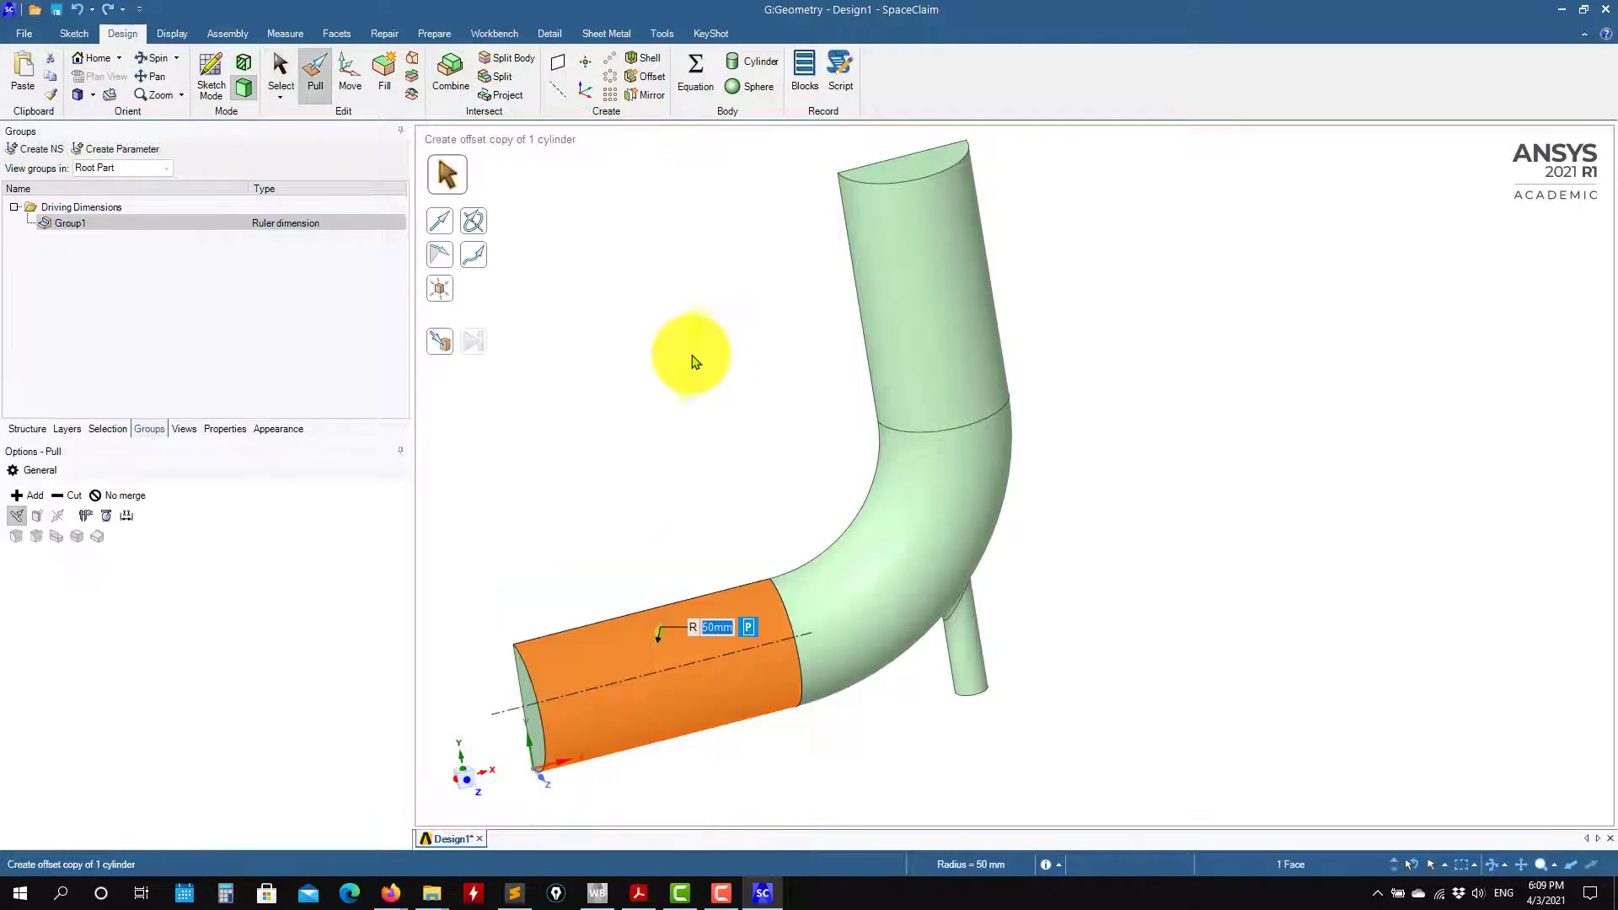
pyautogui.press('Escape')
pyautogui.press('Escape')
pyautogui.moveTo(1302, 537); pyautogui.dragTo(1467, 504, button='middle')
pyautogui.click(92, 226)
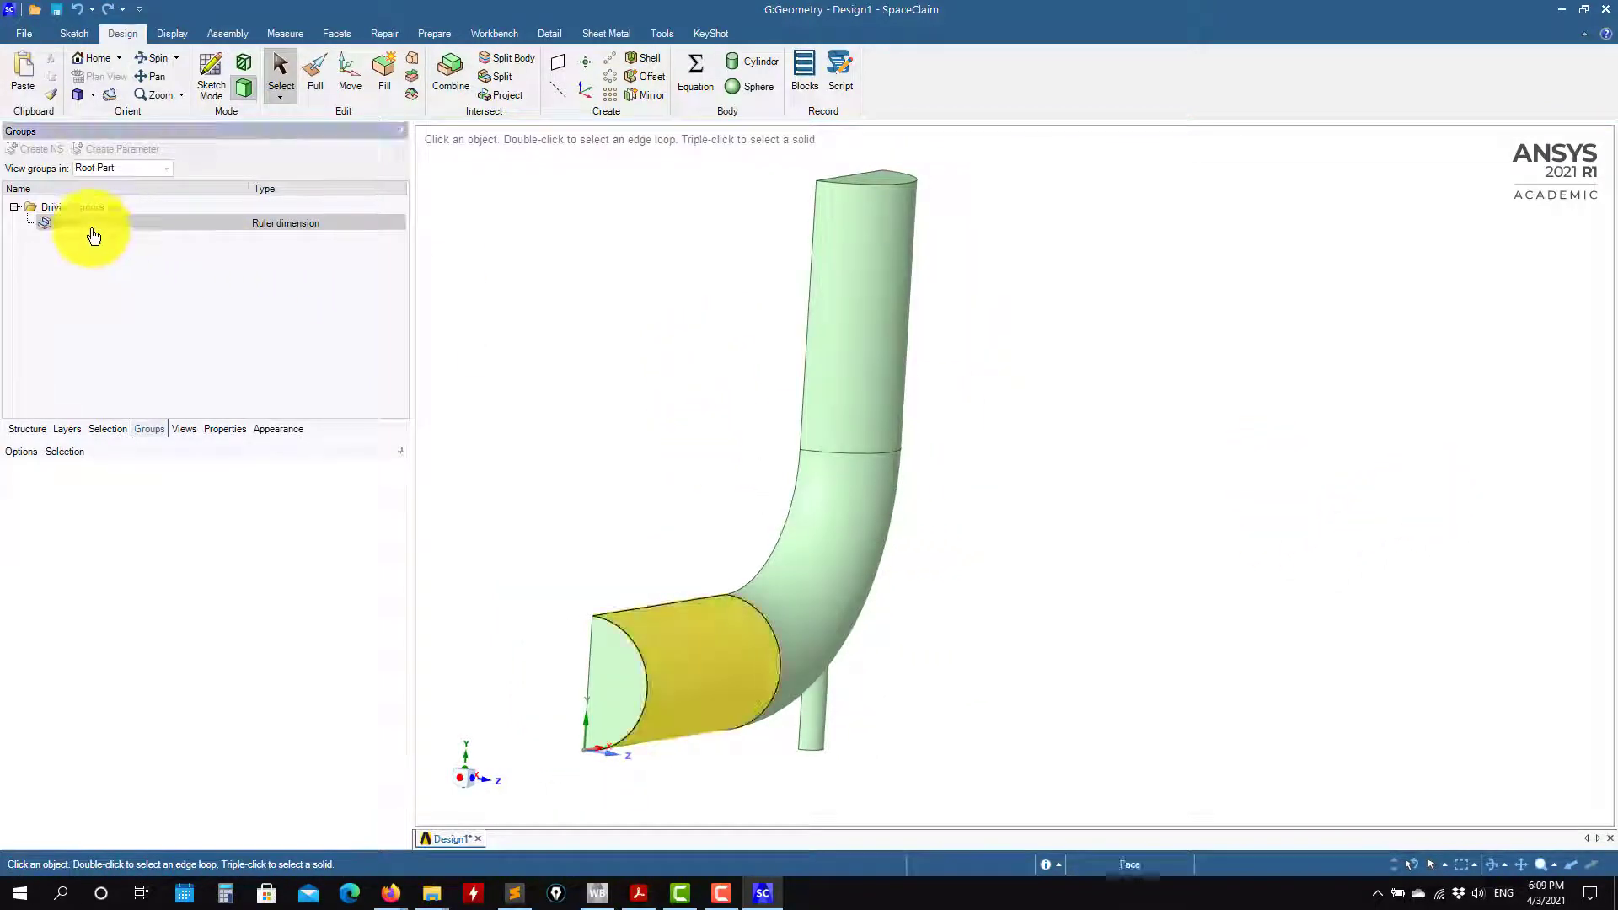
pyautogui.click(135, 300)
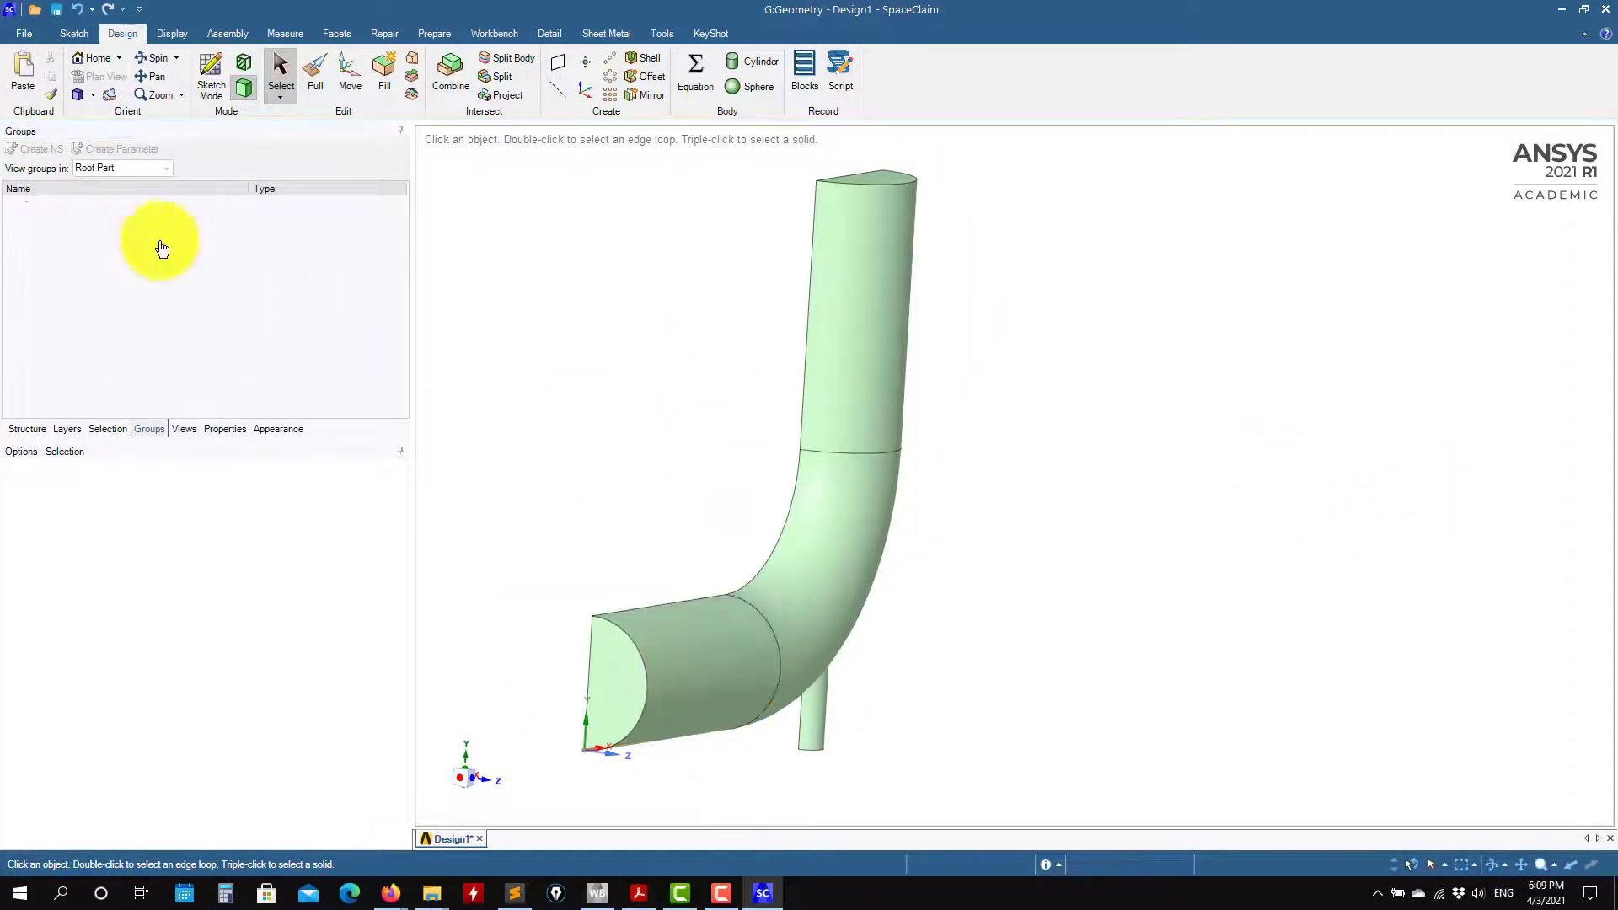
# Create named selection inlet1 from the straight pipe's open end face.
pyautogui.moveTo(737, 428); pyautogui.dragTo(550, 427, button='middle')
pyautogui.keyDown('ctrl'); pyautogui.moveTo(1072, 531); pyautogui.dragTo(1386, 478, button='middle'); pyautogui.keyUp('ctrl')
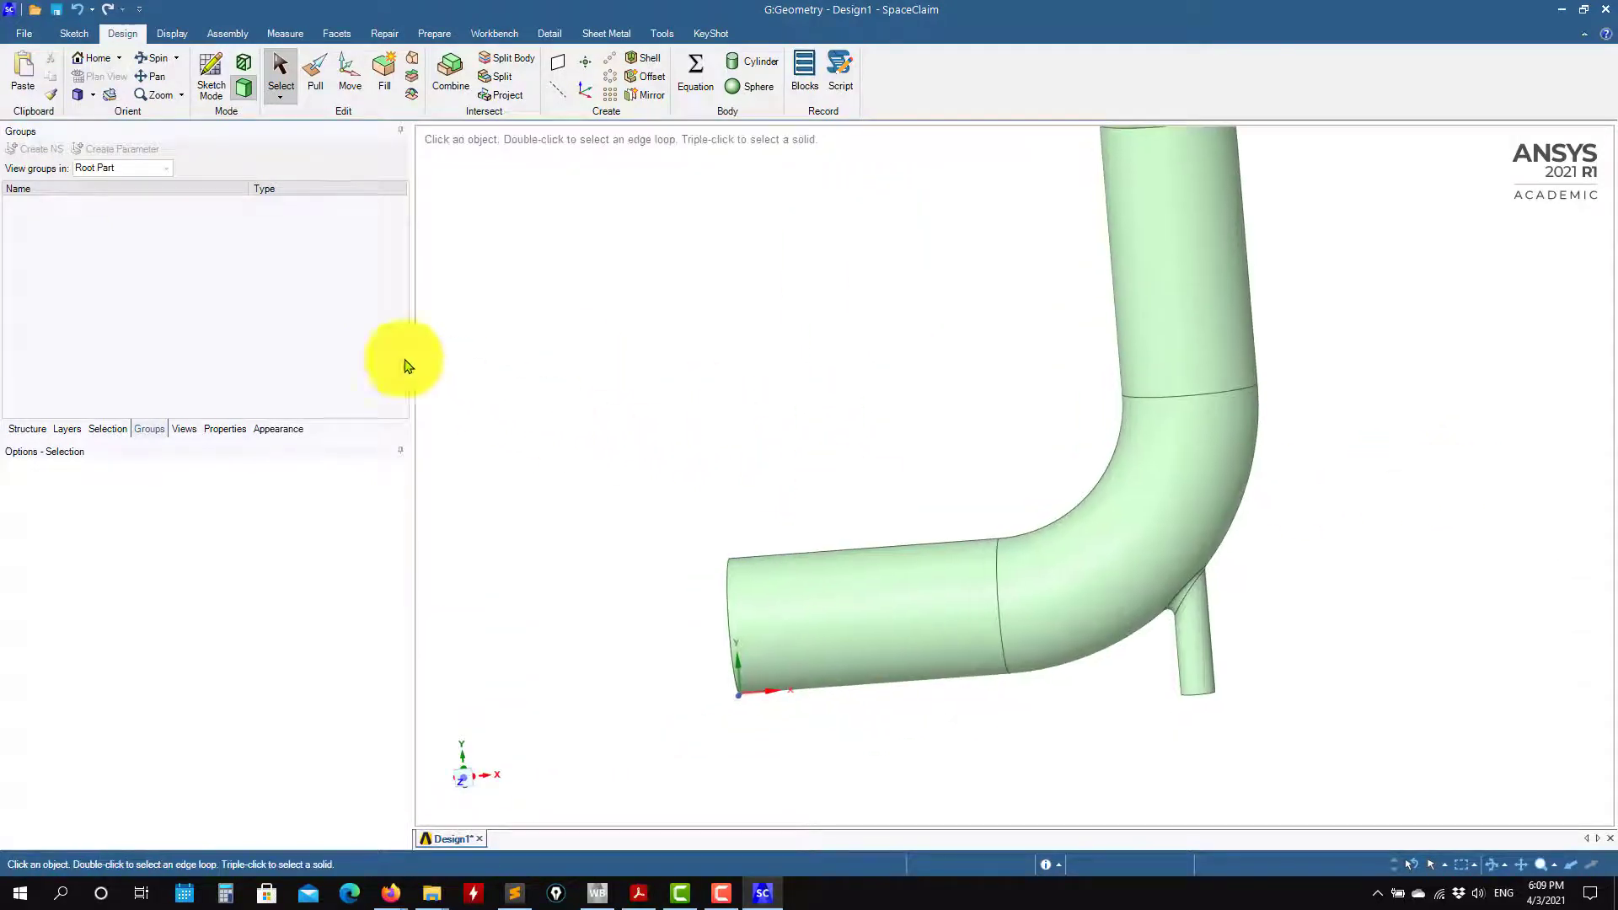
pyautogui.moveTo(556, 533); pyautogui.dragTo(864, 640, button='middle')
pyautogui.click(862, 630)
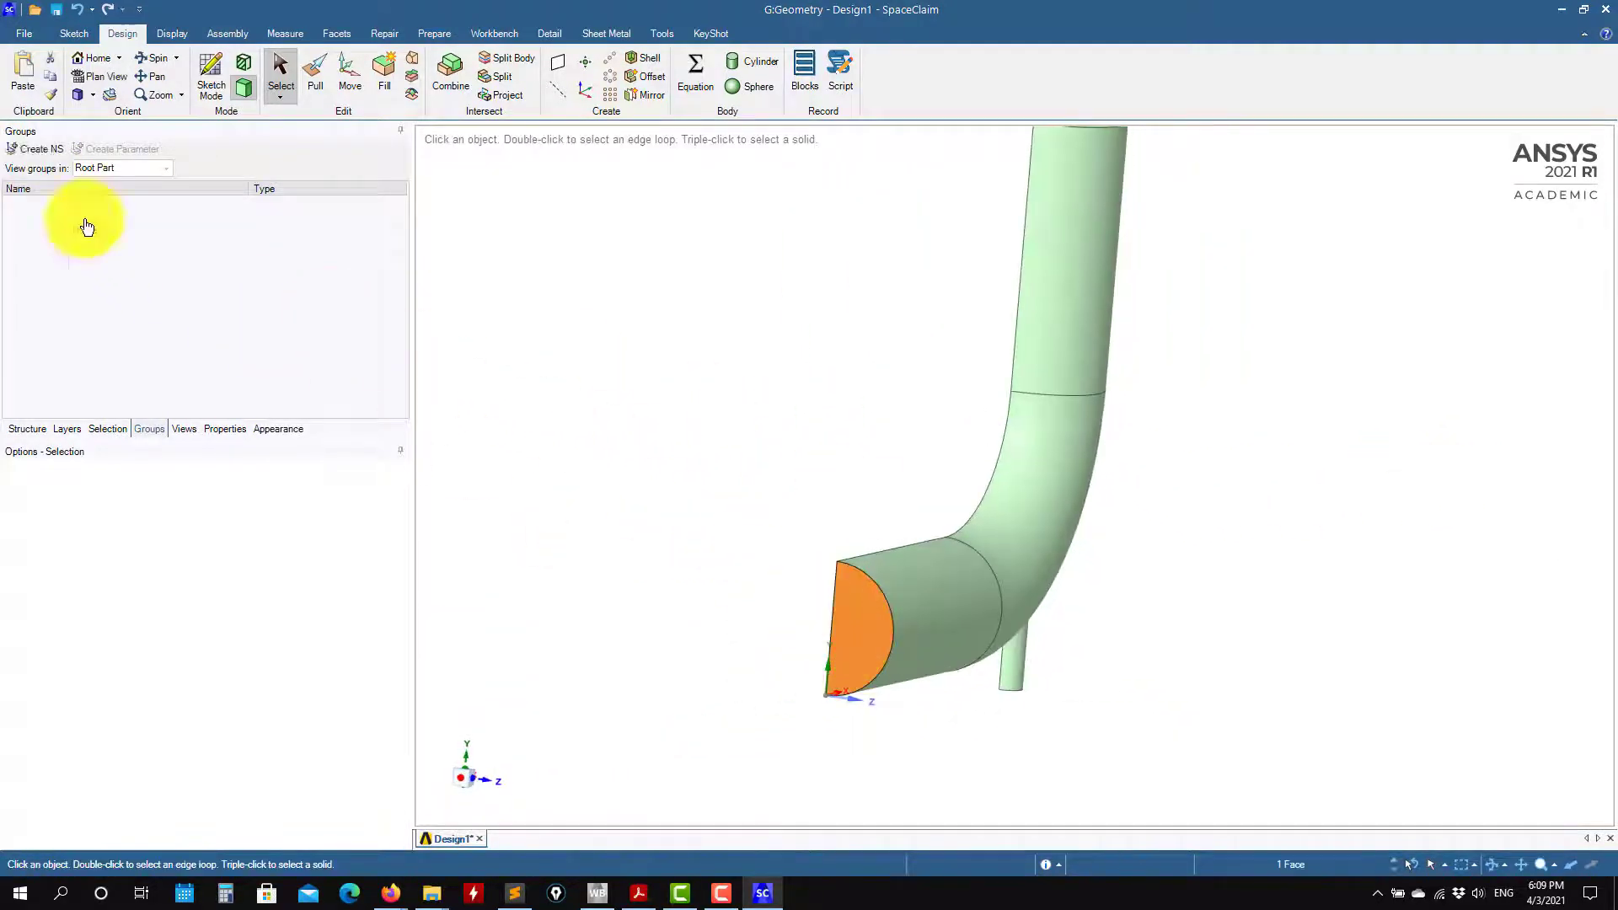
pyautogui.click(43, 153)
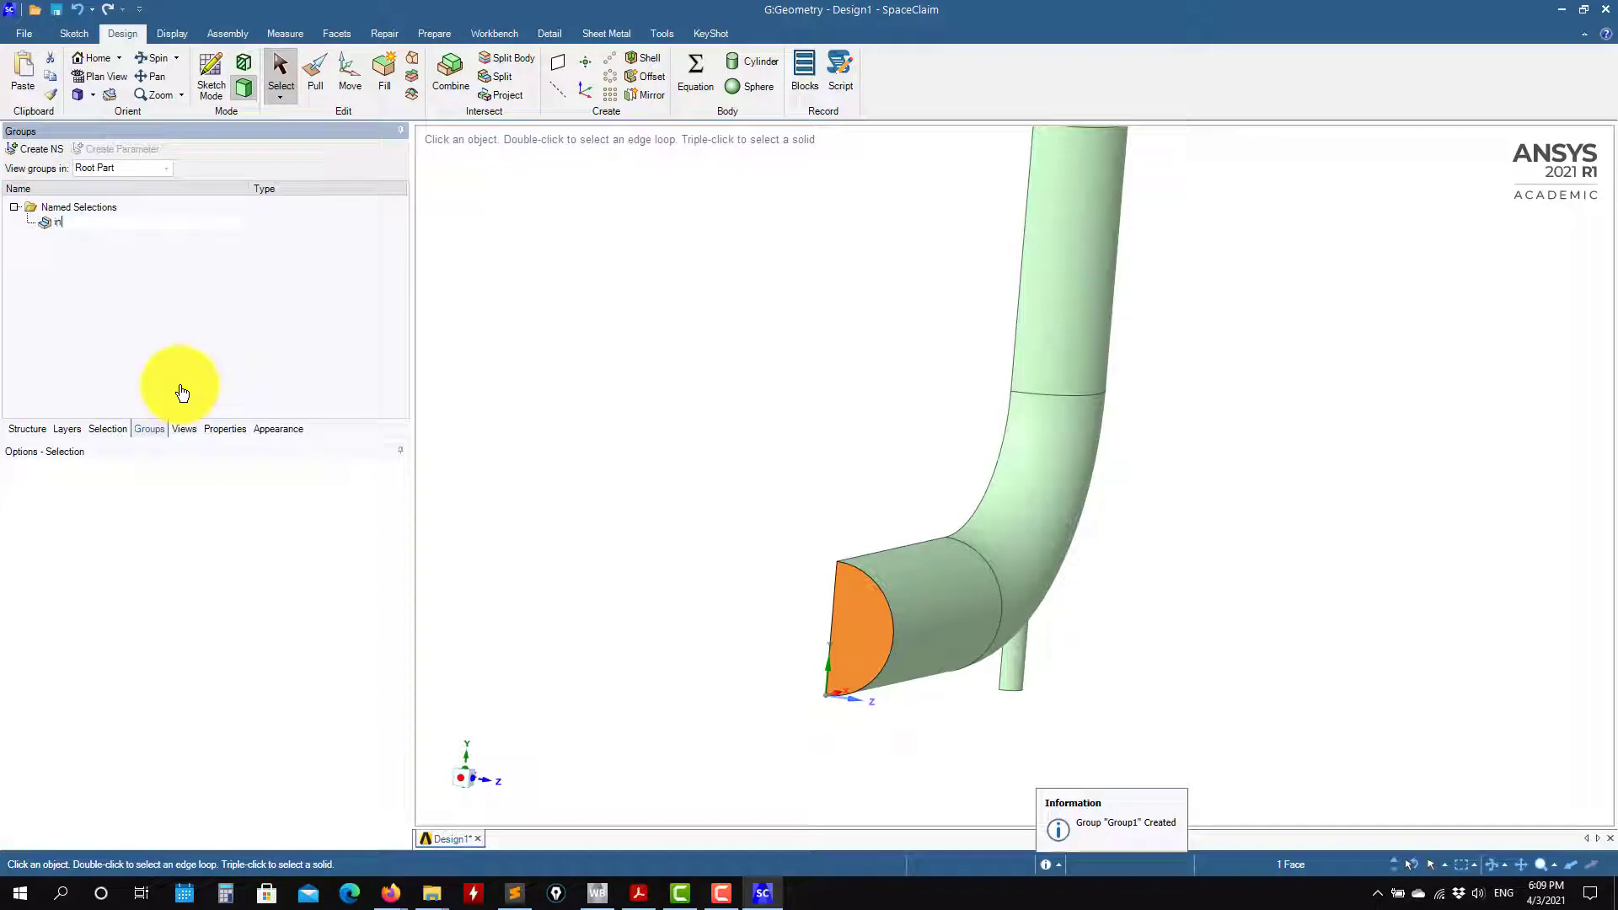
pyautogui.click(96, 225)
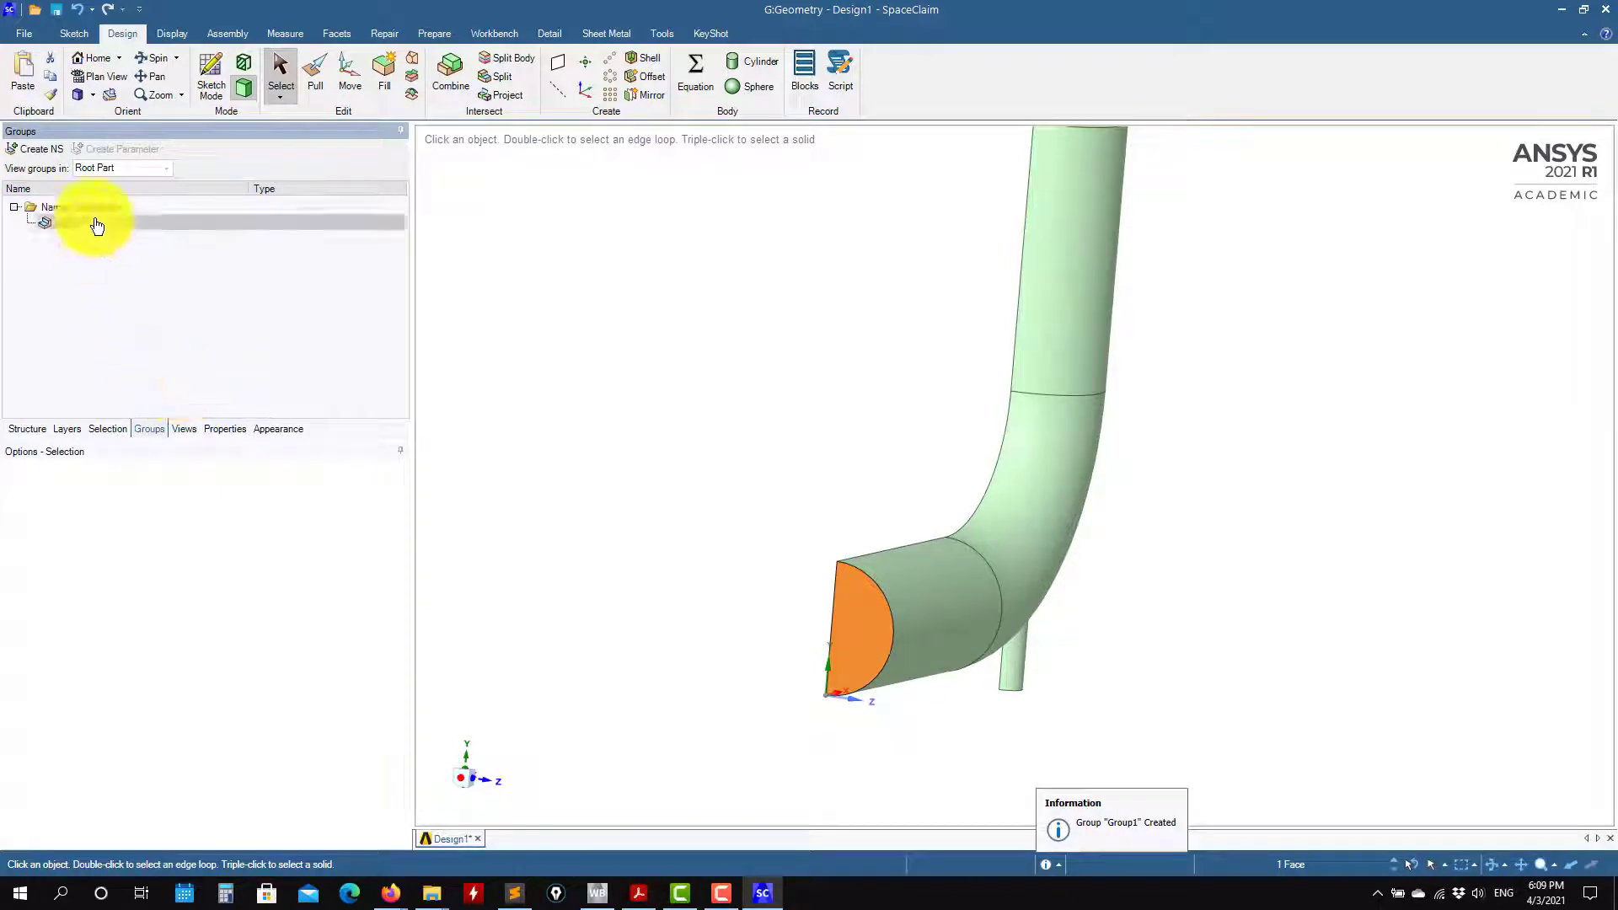
pyautogui.rightClick(96, 224)
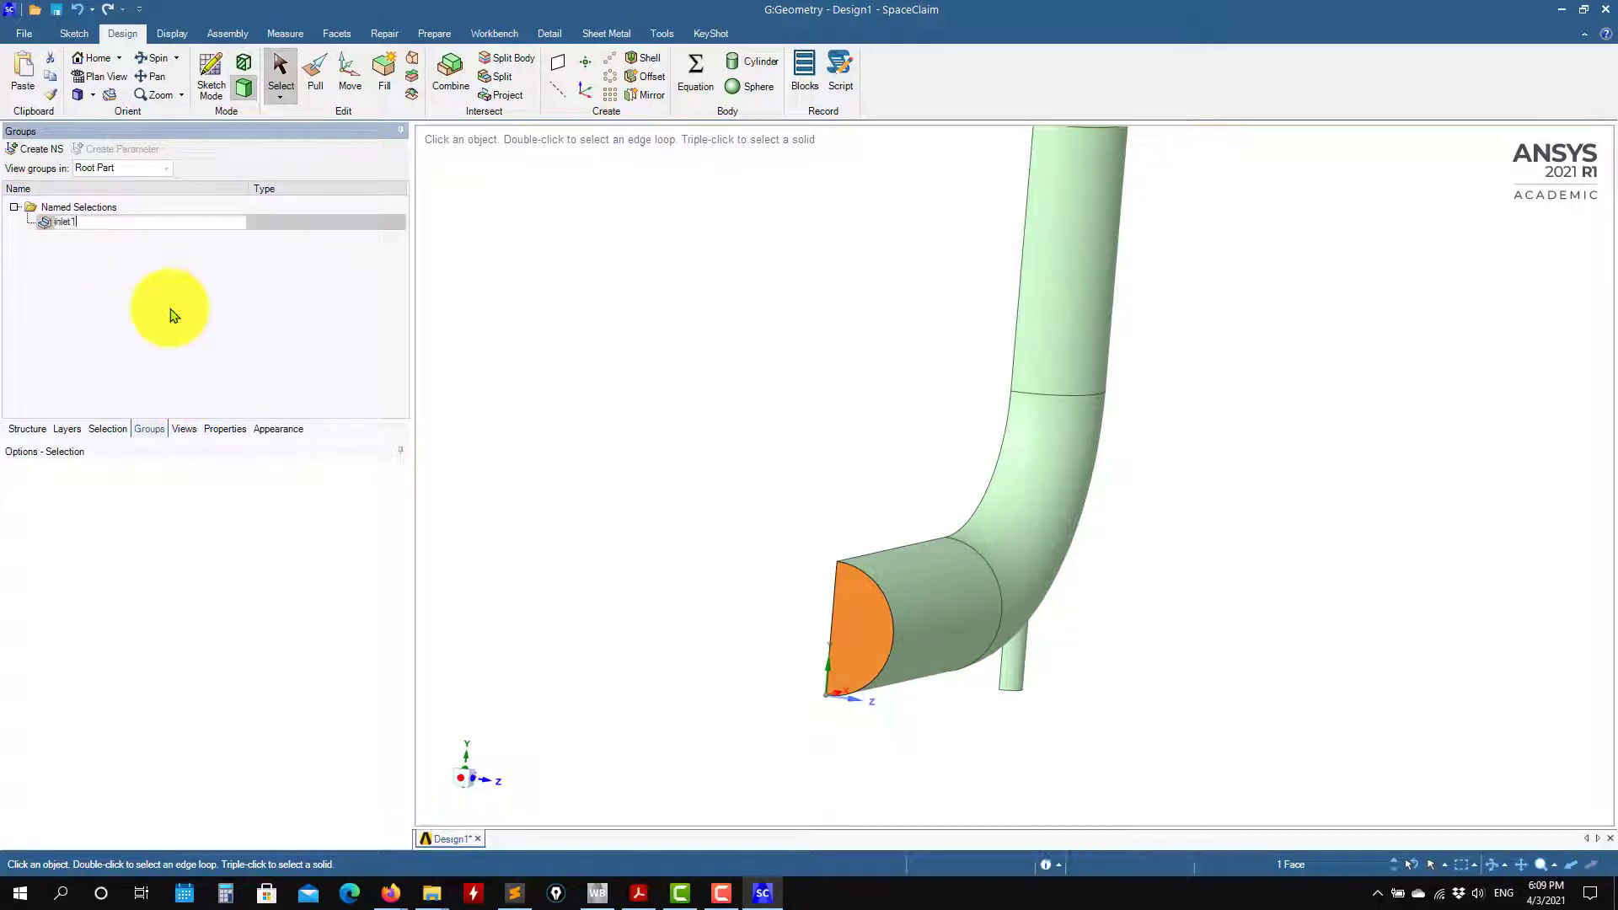
pyautogui.press('Return')
pyautogui.scroll(5, 867, 513)
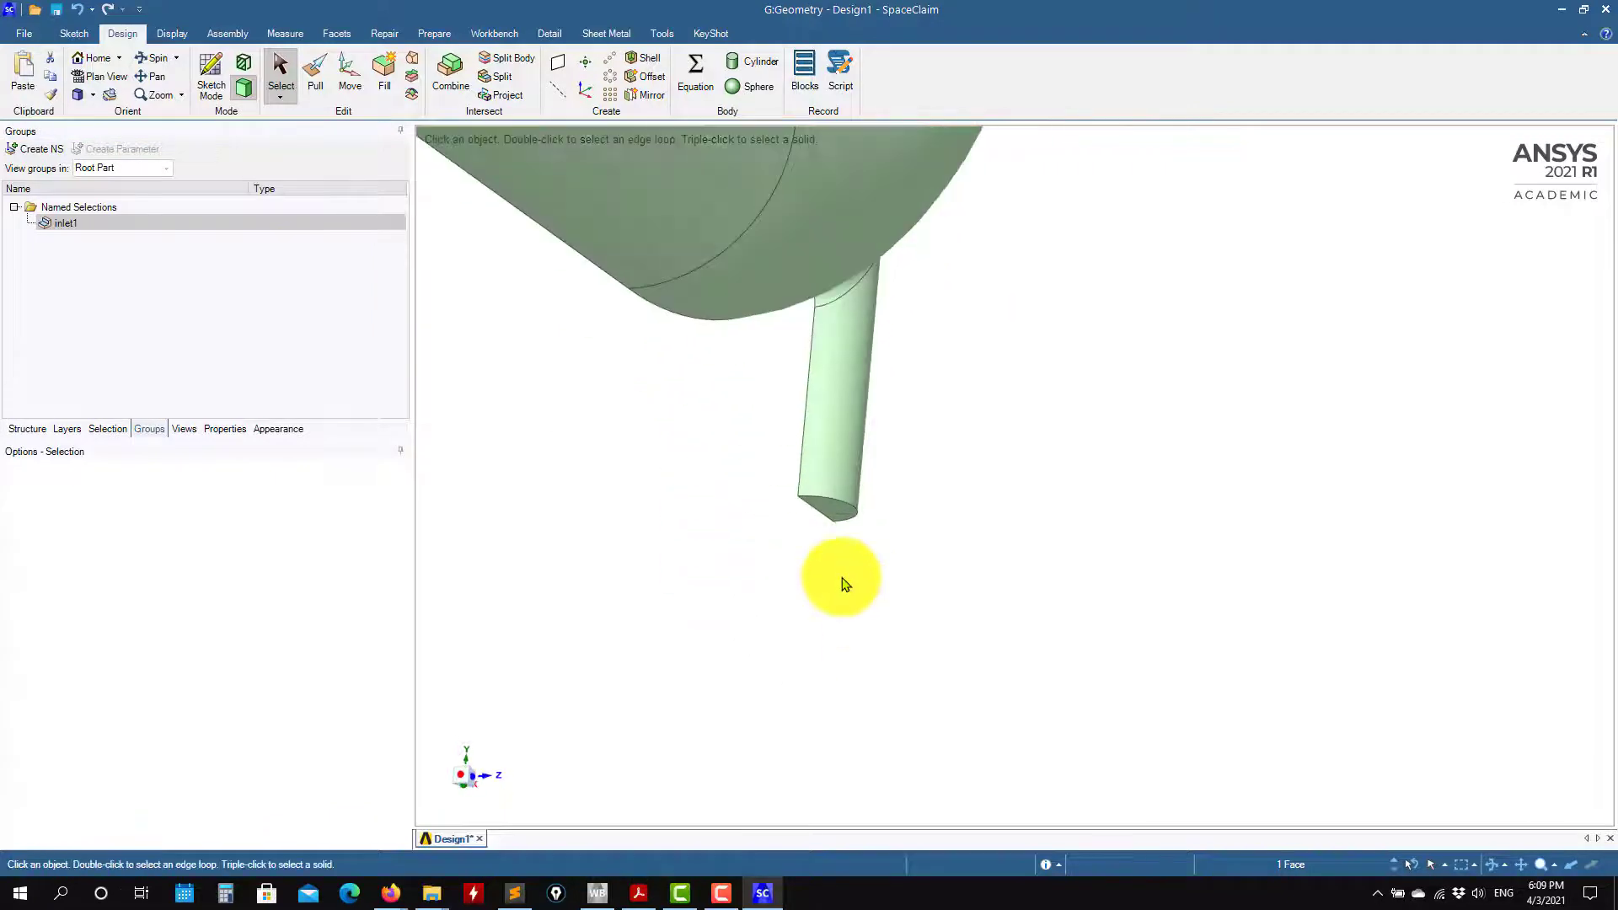
# Create named selections inlet2 and outlet for the thin branch end and the outlet face.
pyautogui.click(830, 479)
pyautogui.click(42, 152)
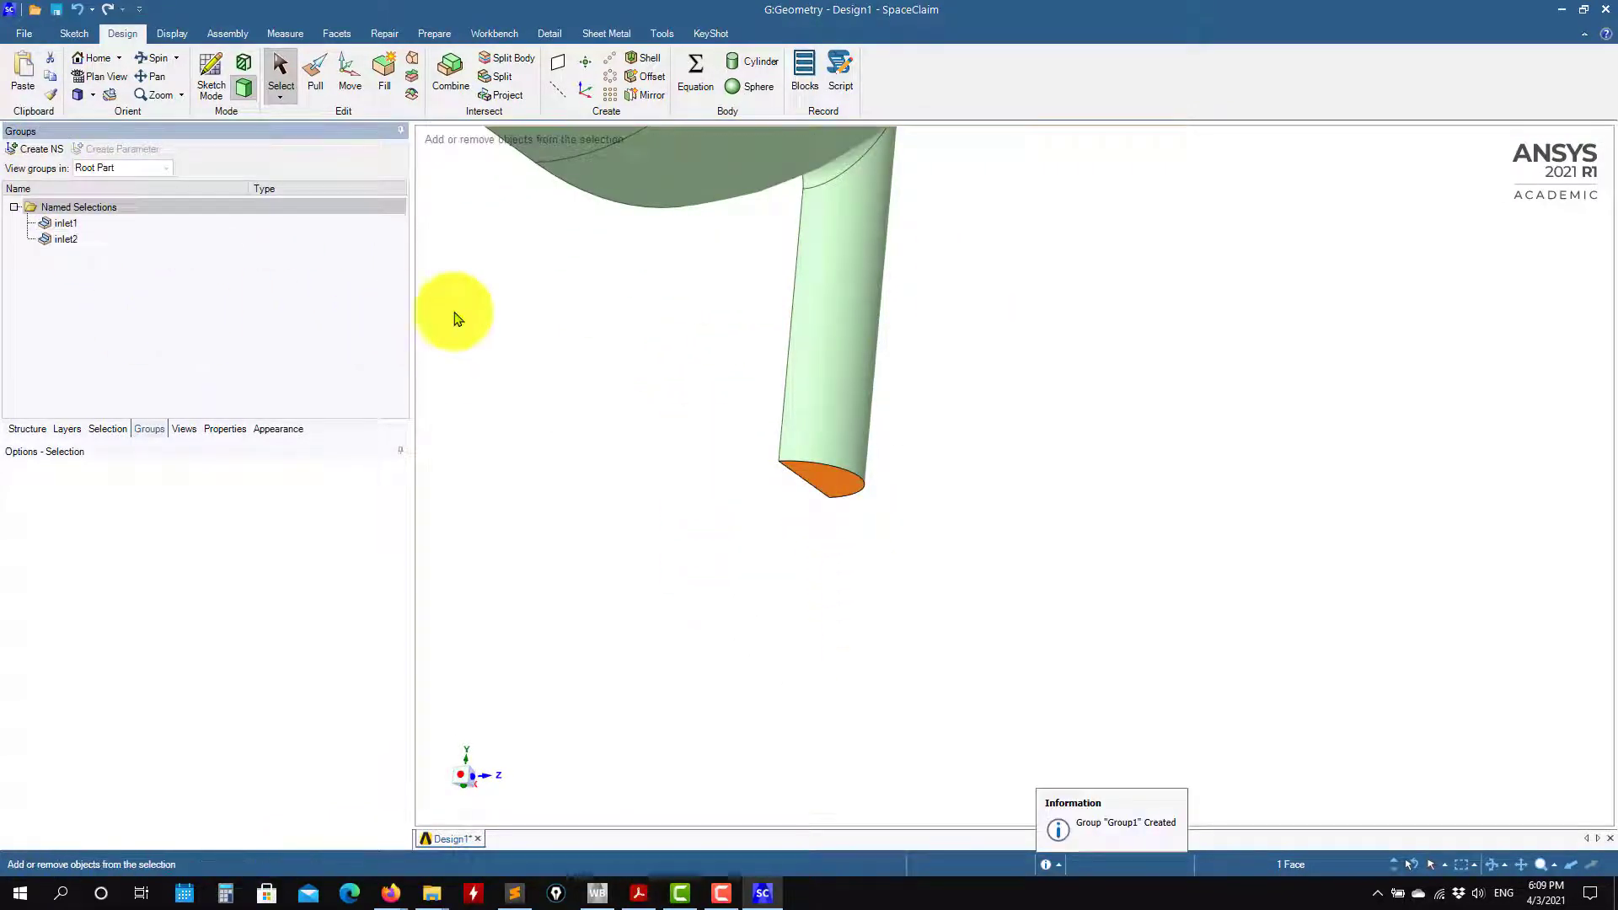
pyautogui.moveTo(455, 314); pyautogui.dragTo(1114, 581, button='middle')
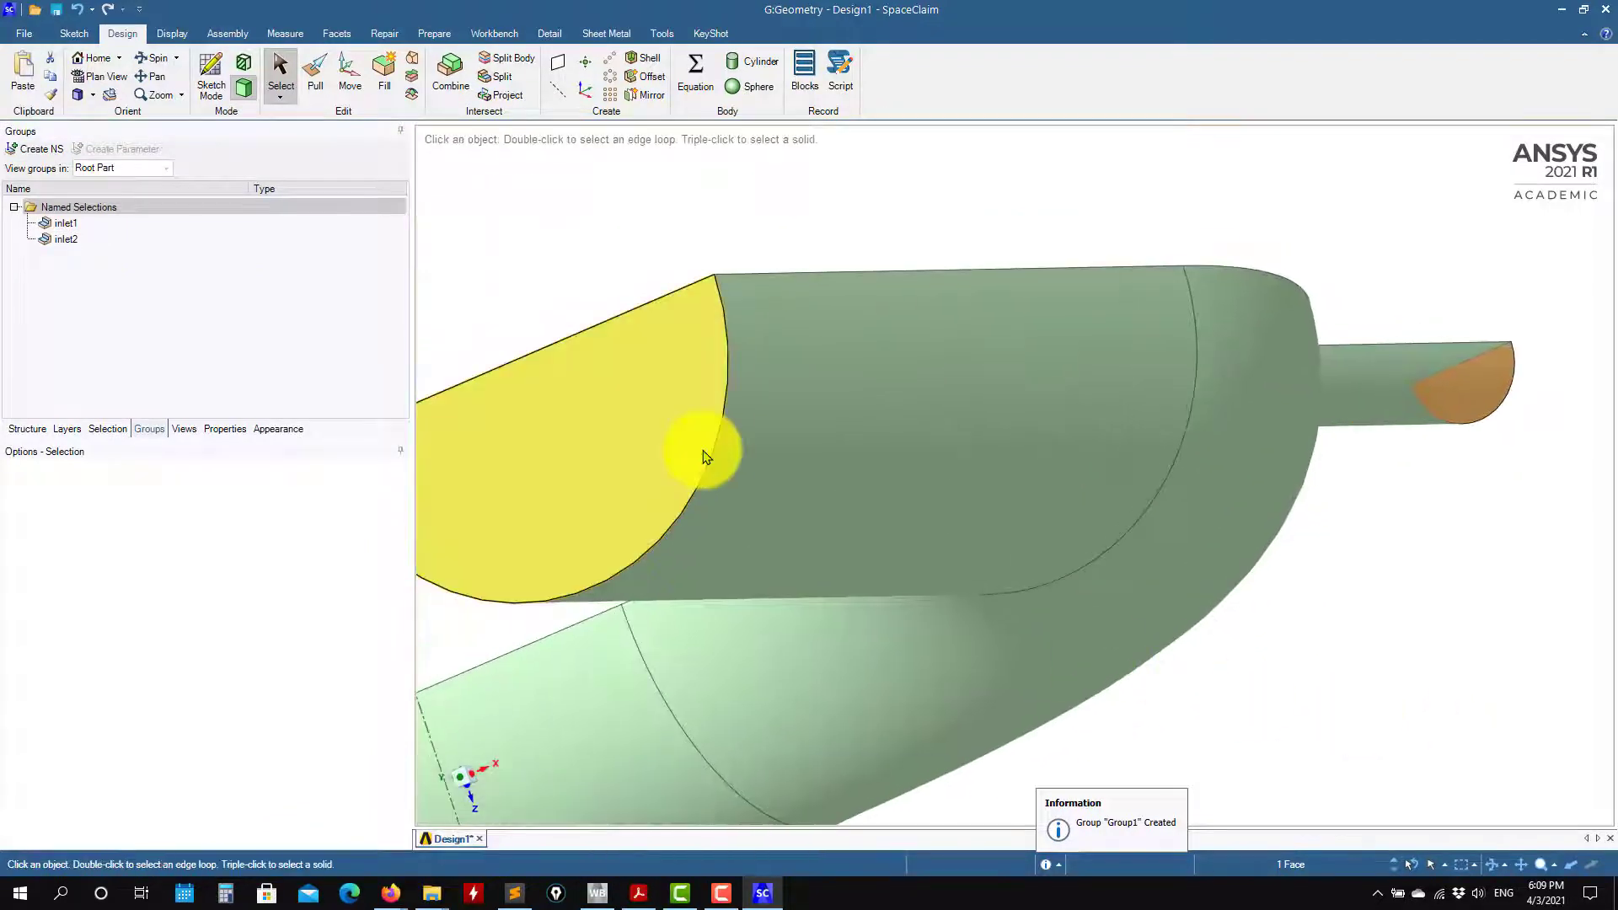
pyautogui.click(559, 407)
pyautogui.click(54, 148)
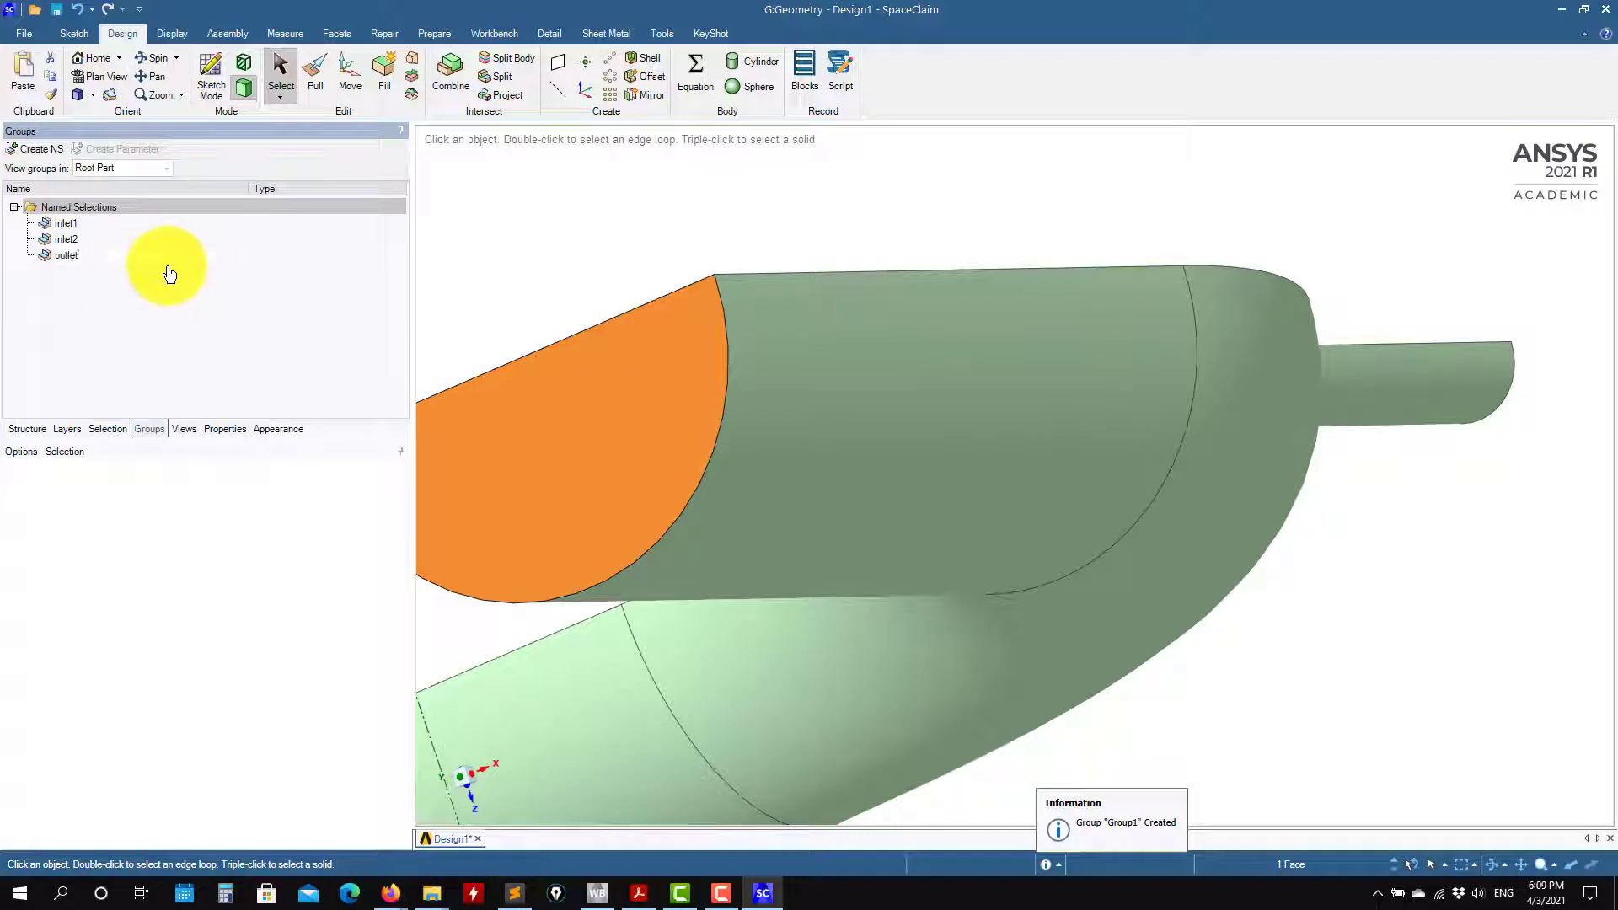
pyautogui.scroll(-5, 765, 495)
pyautogui.moveTo(925, 679); pyautogui.dragTo(643, 636, button='middle')
pyautogui.click(678, 619)
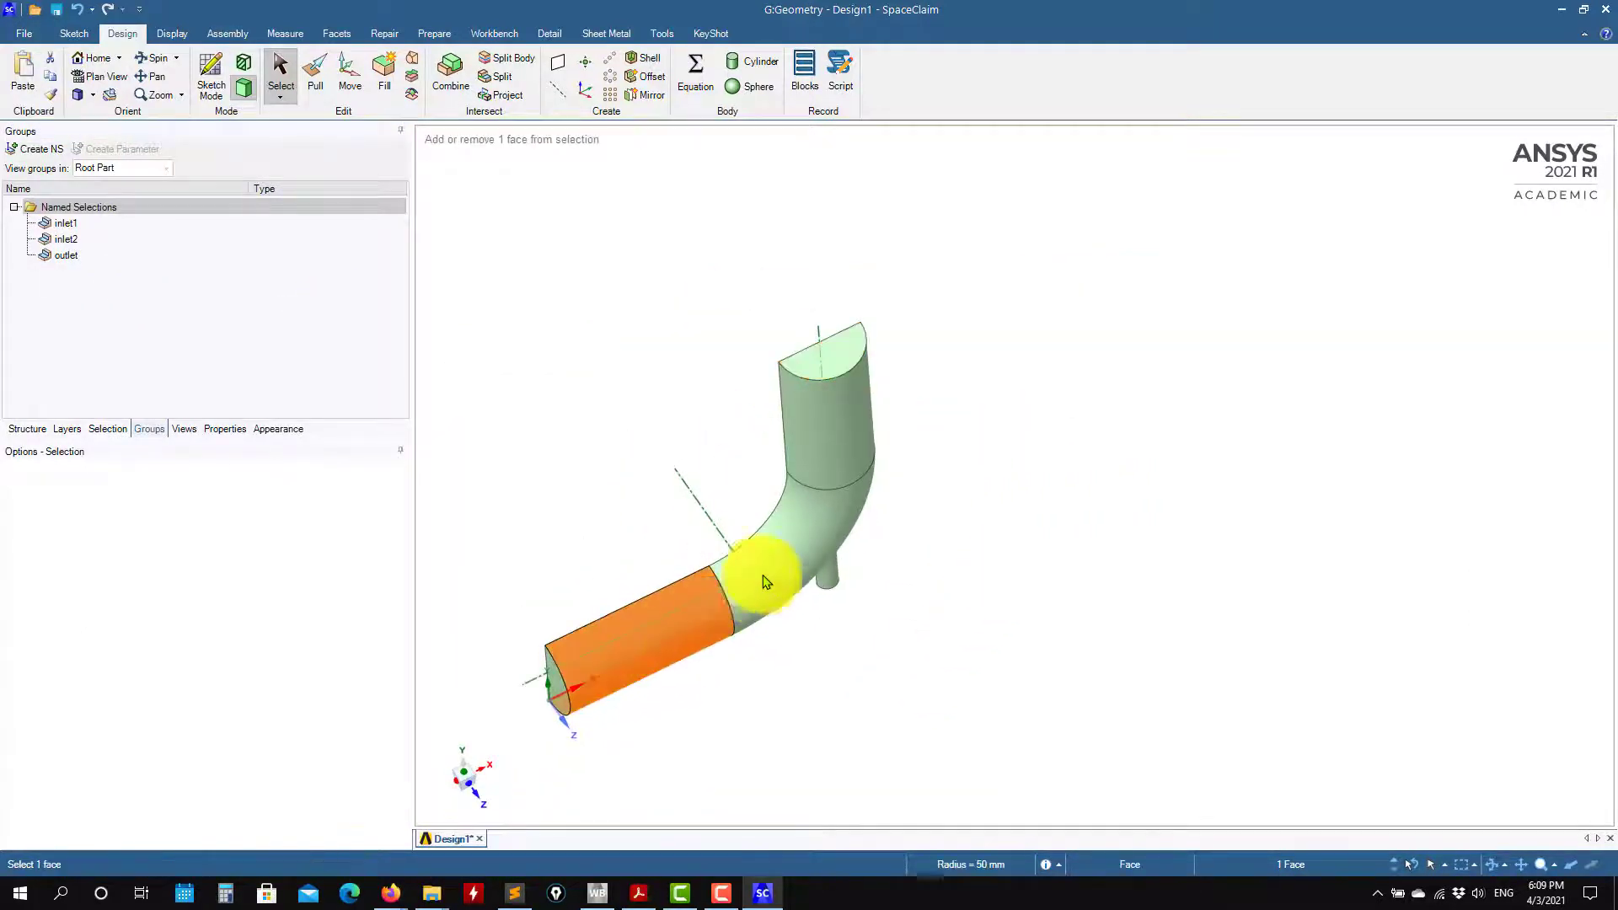
# Name the three main pipe wall faces as named selection wall1.
pyautogui.keyDown('ctrl'); pyautogui.click(766, 582); pyautogui.keyUp('ctrl')
pyautogui.keyDown('ctrl'); pyautogui.click(824, 452); pyautogui.keyUp('ctrl')
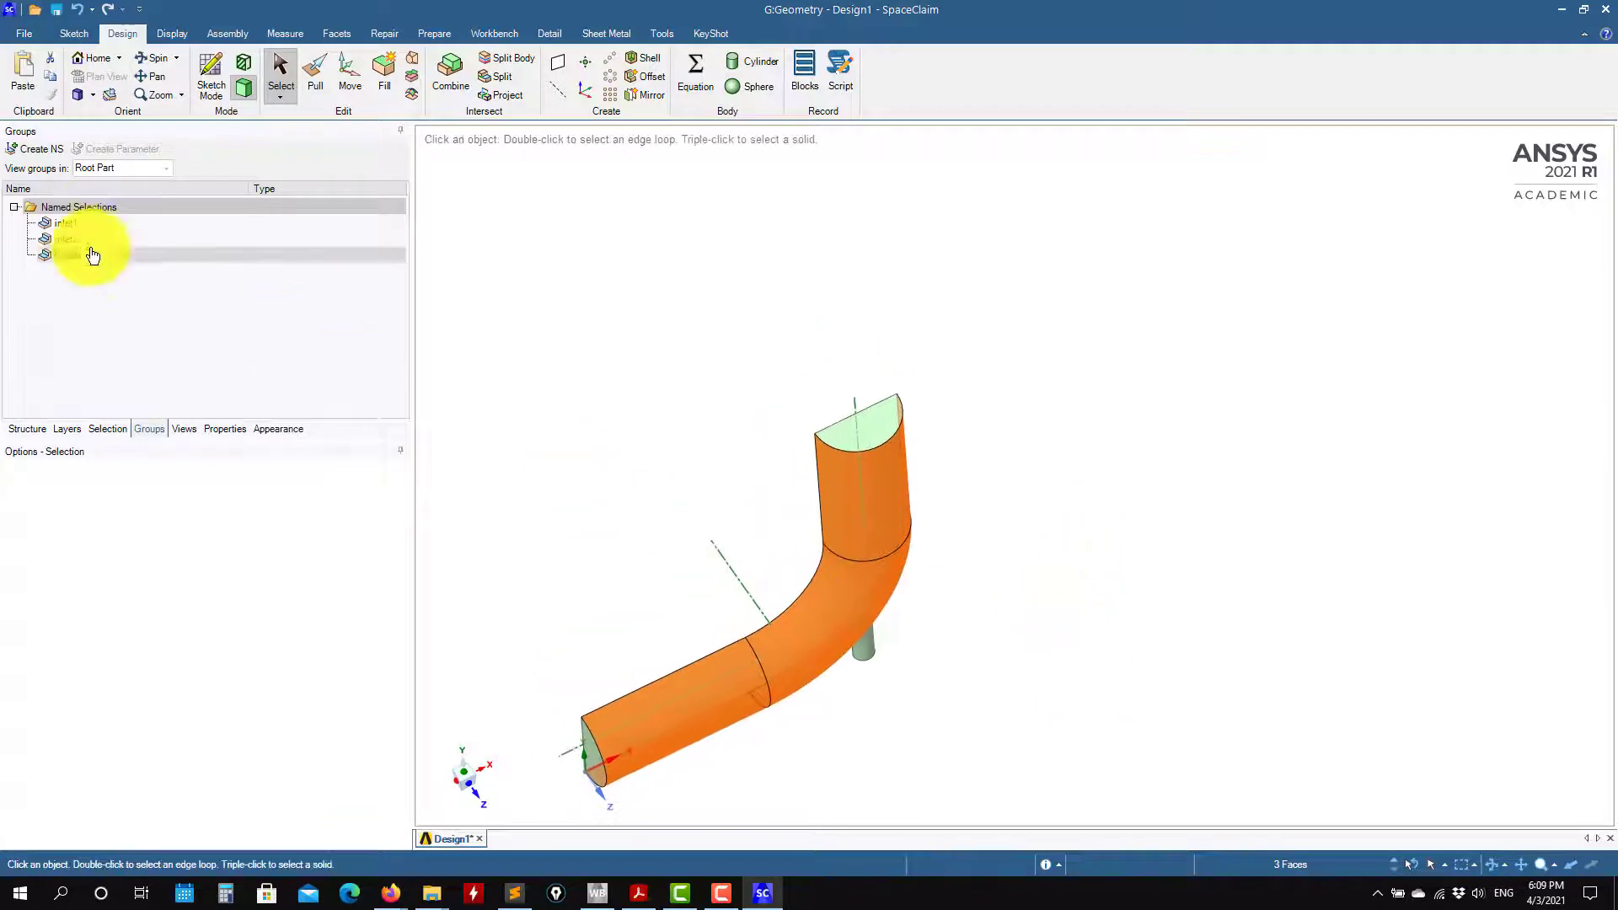
pyautogui.click(38, 148)
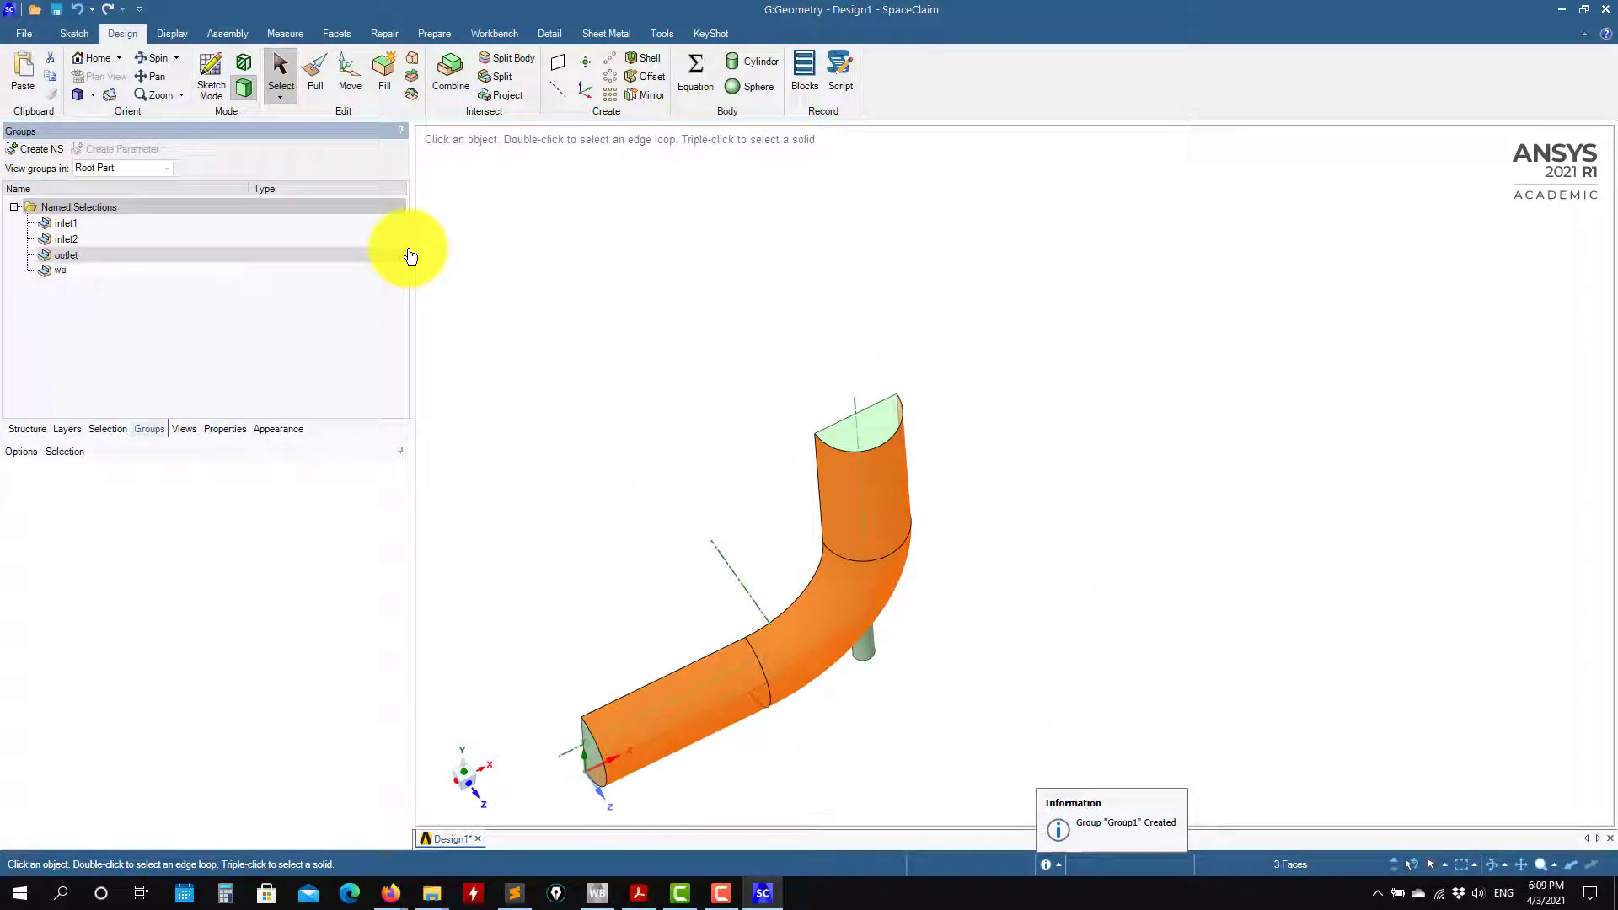
pyautogui.write('wall1')
pyautogui.press('Return')
pyautogui.scroll(5, 982, 548)
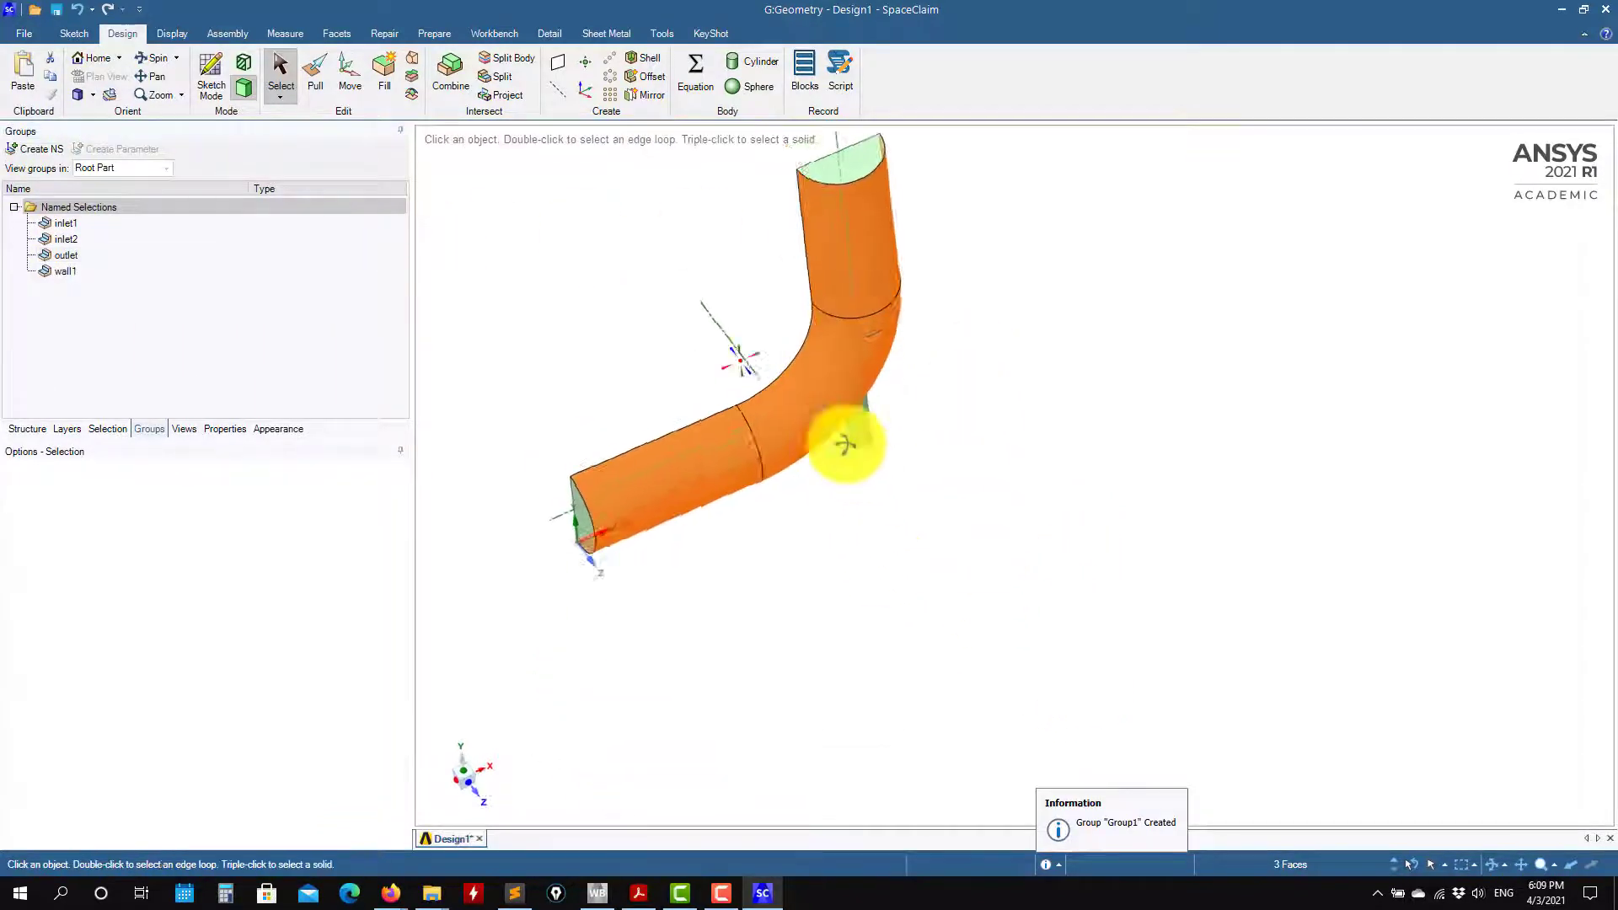
pyautogui.scroll(2, 919, 489)
# Create named selection wall2 for the small branch pipe's walls.
pyautogui.click(965, 397)
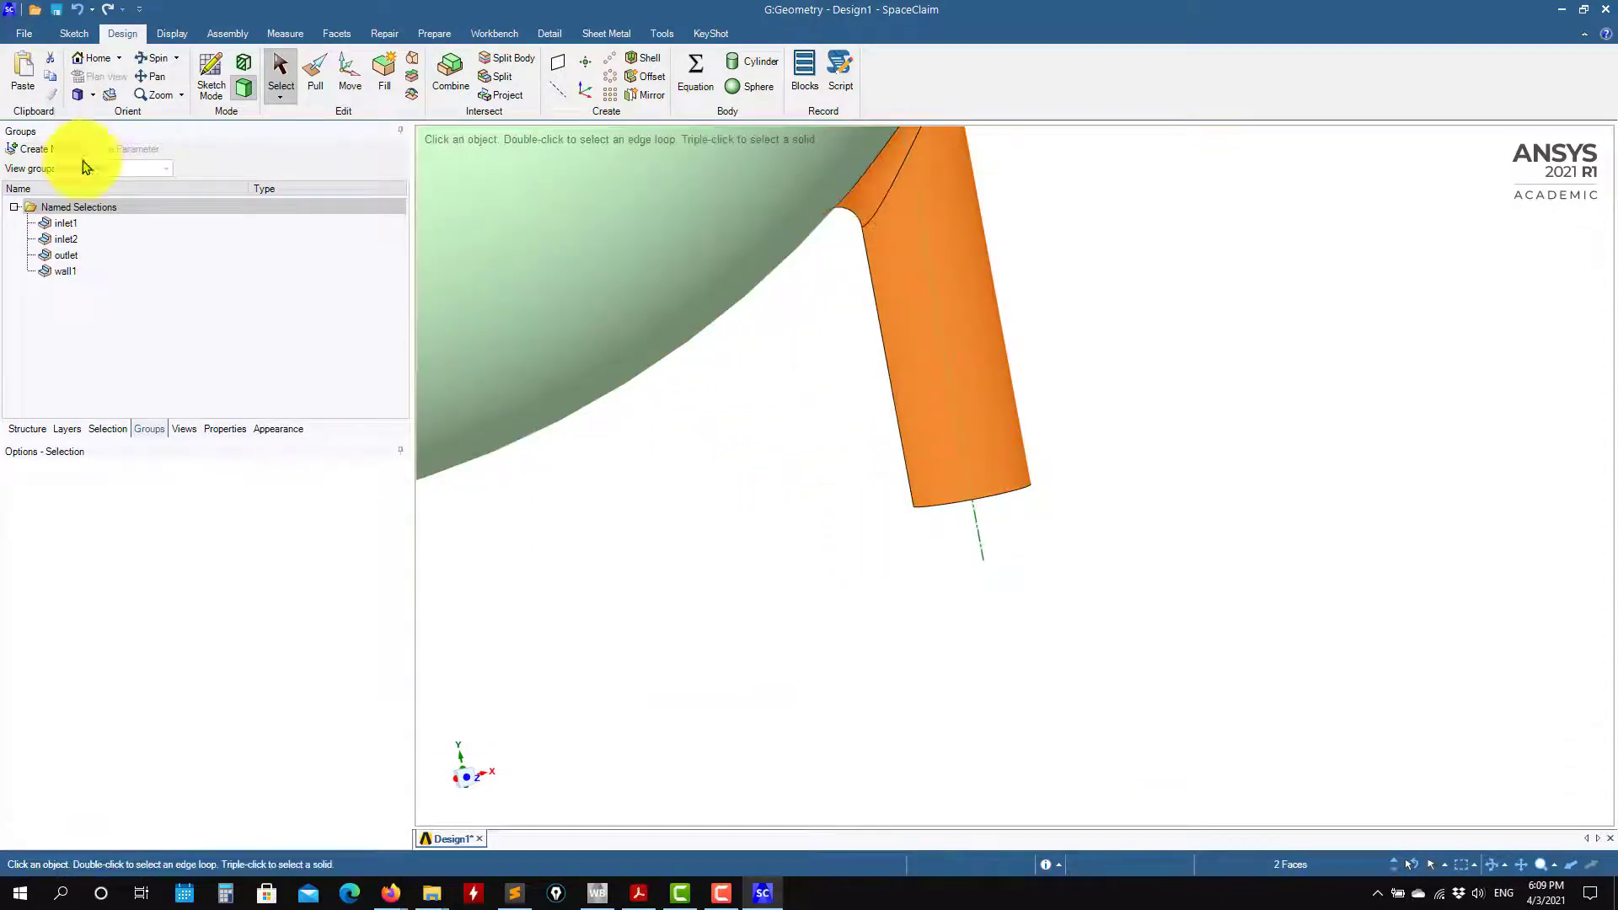
pyautogui.click(29, 149)
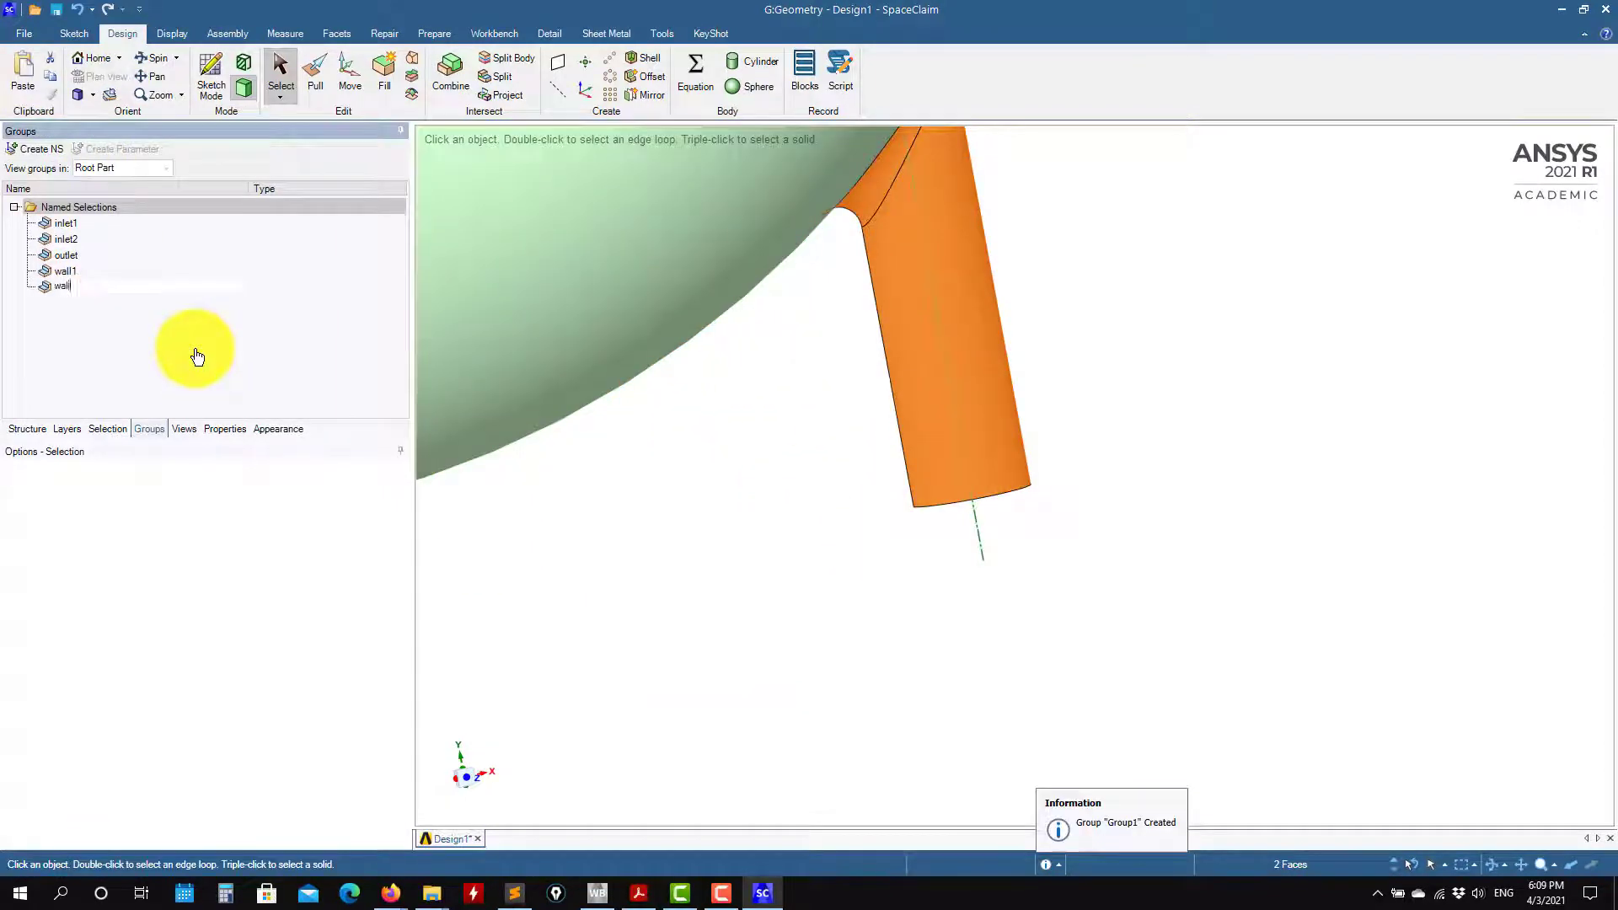
pyautogui.press('Return')
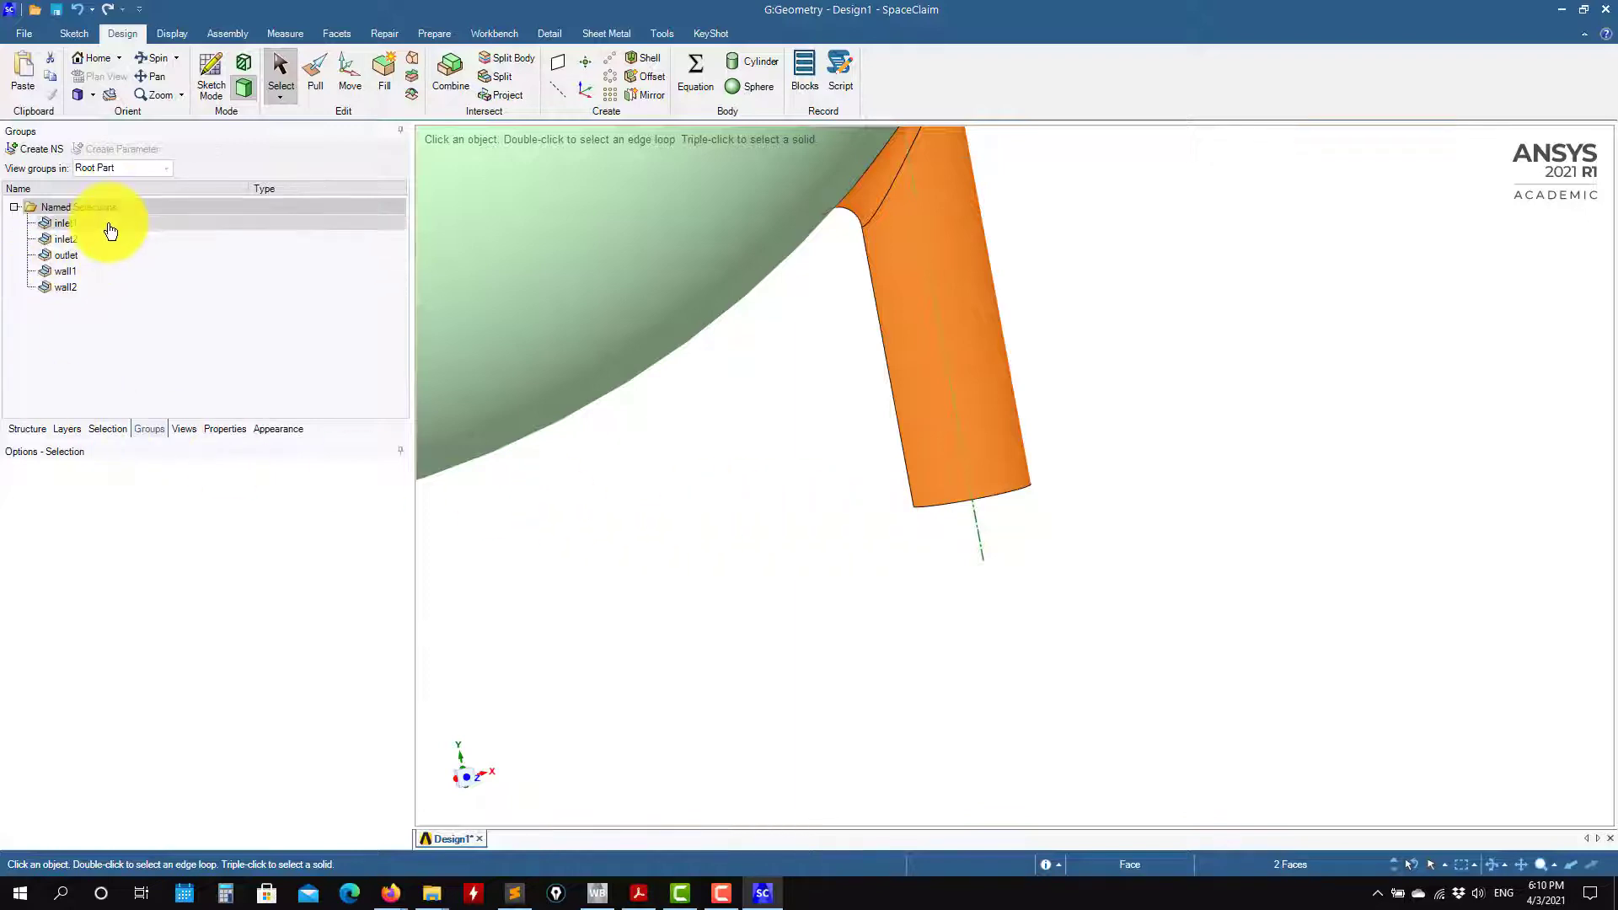
pyautogui.scroll(-3, 719, 509)
# Create named selection sym from the flat symmetry cut face.
pyautogui.moveTo(716, 549); pyautogui.dragTo(1054, 621, button='middle')
pyautogui.click(877, 567)
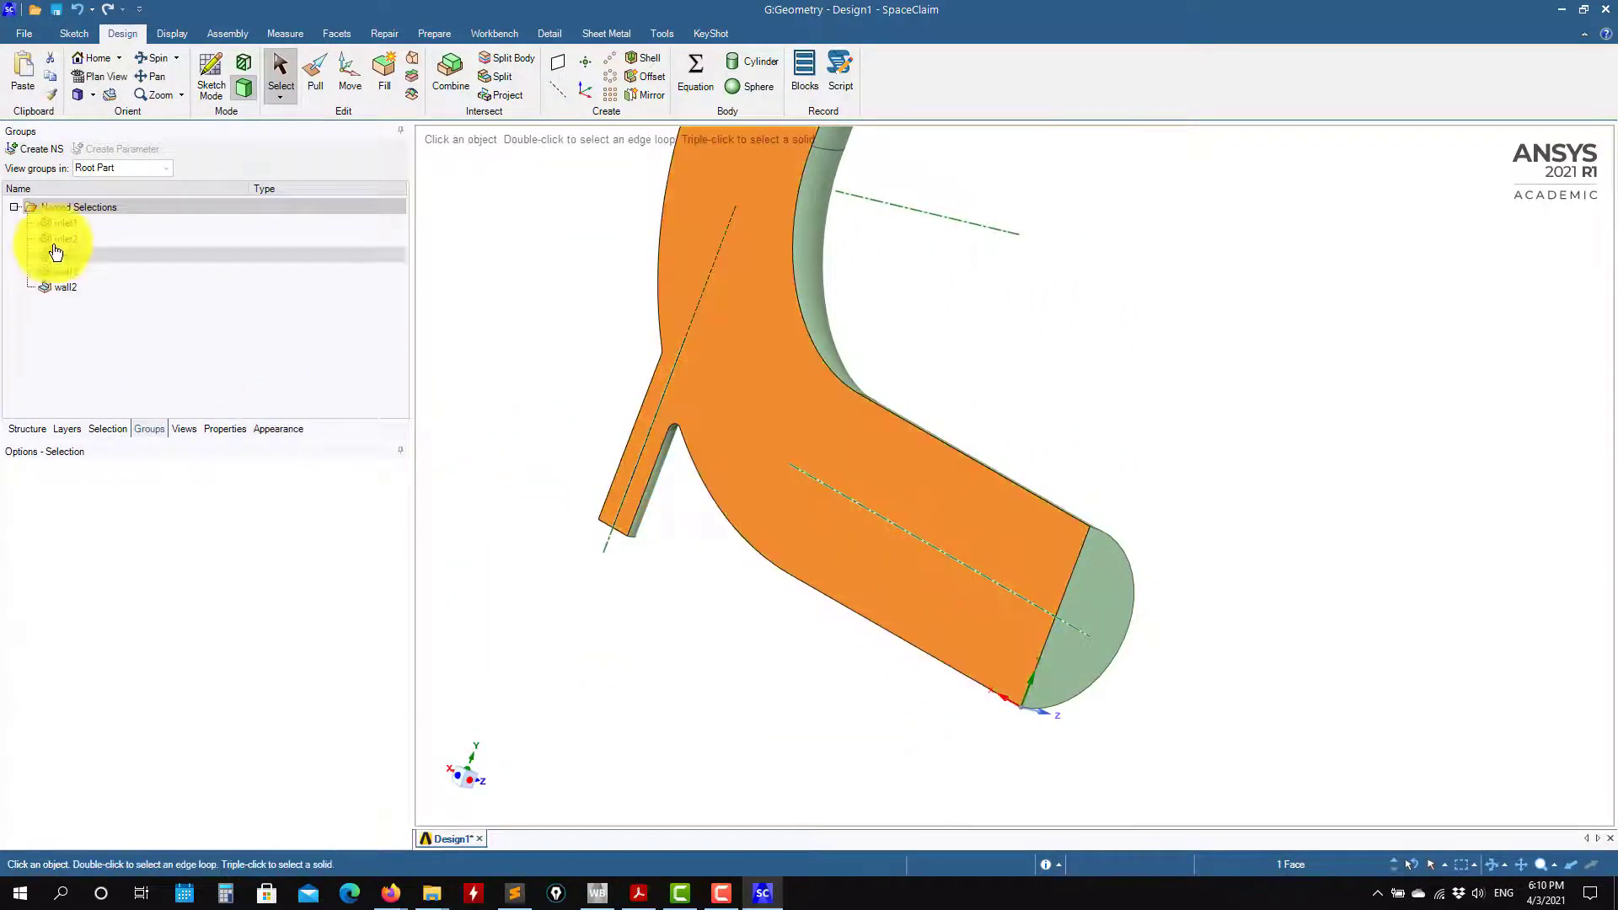
pyautogui.click(35, 148)
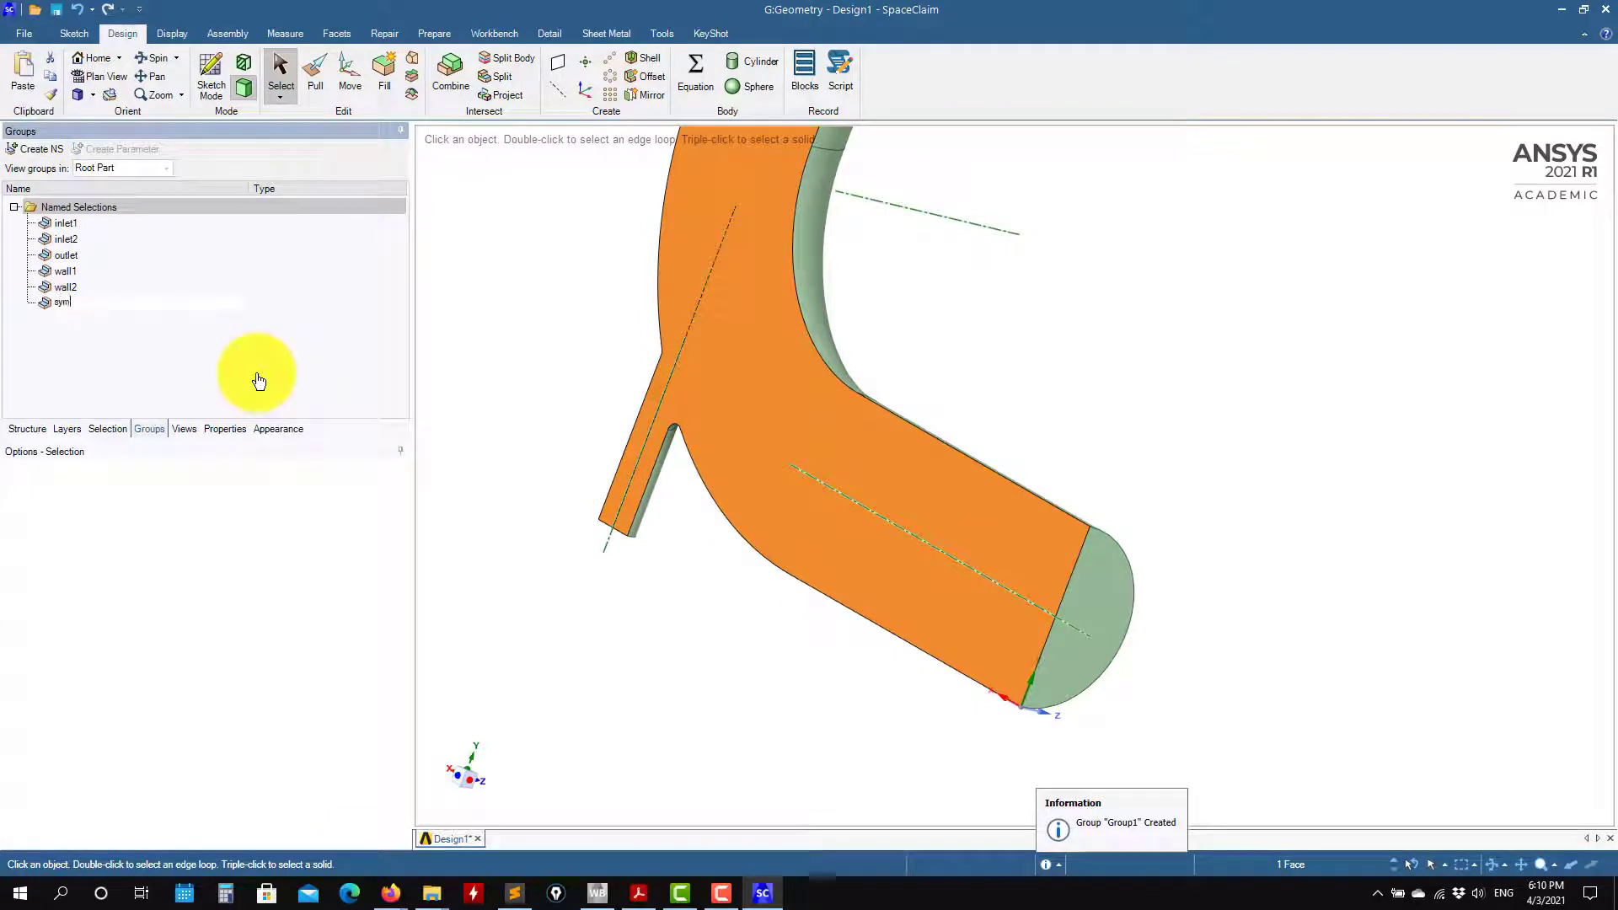
pyautogui.moveTo(455, 573); pyautogui.dragTo(969, 566, button='middle')
# Cancel the Save As dialog and return to the Structure tree.
pyautogui.hotkey('ctrl', 's')
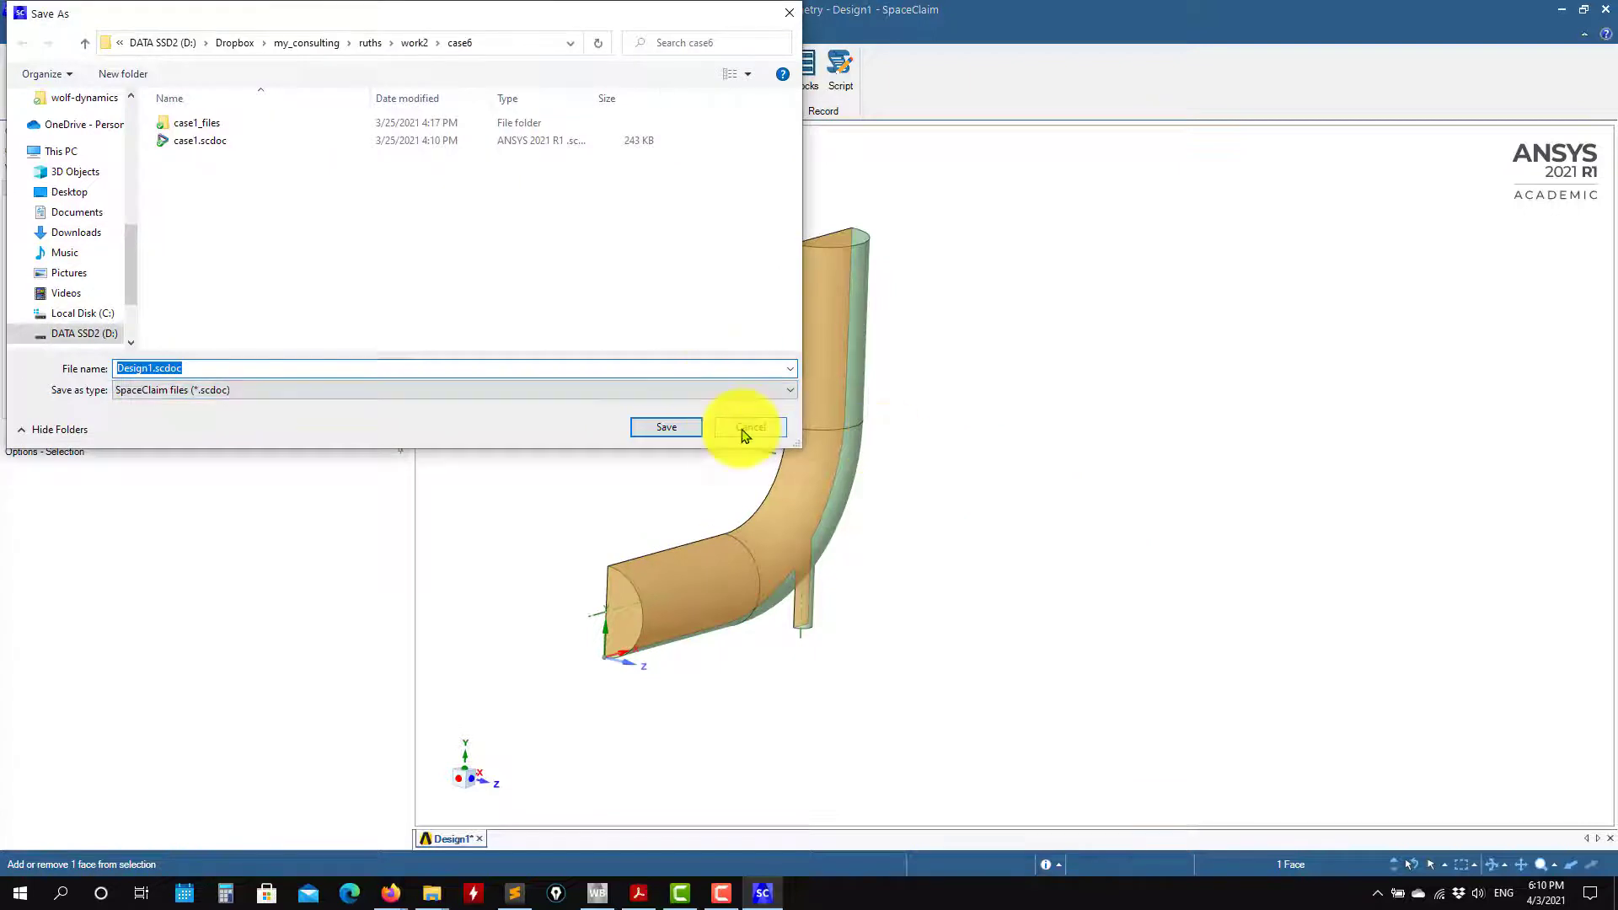
pyautogui.click(744, 428)
pyautogui.keyDown('ctrl'); pyautogui.moveTo(1143, 534); pyautogui.dragTo(1248, 534, button='middle'); pyautogui.keyUp('ctrl')
pyautogui.click(1082, 696)
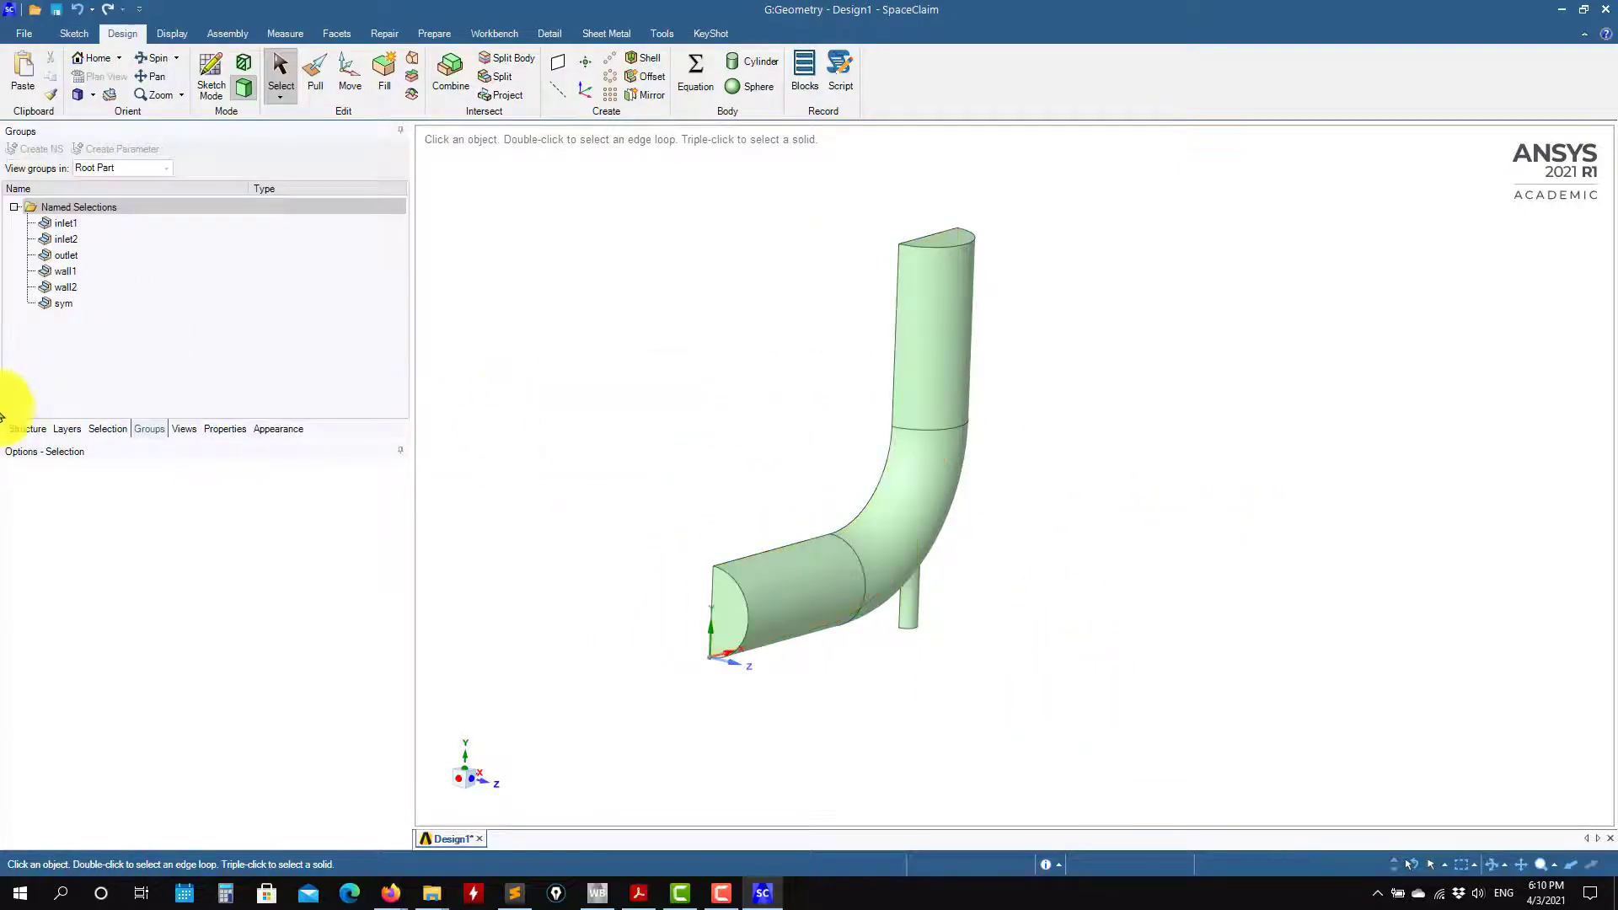
pyautogui.click(42, 433)
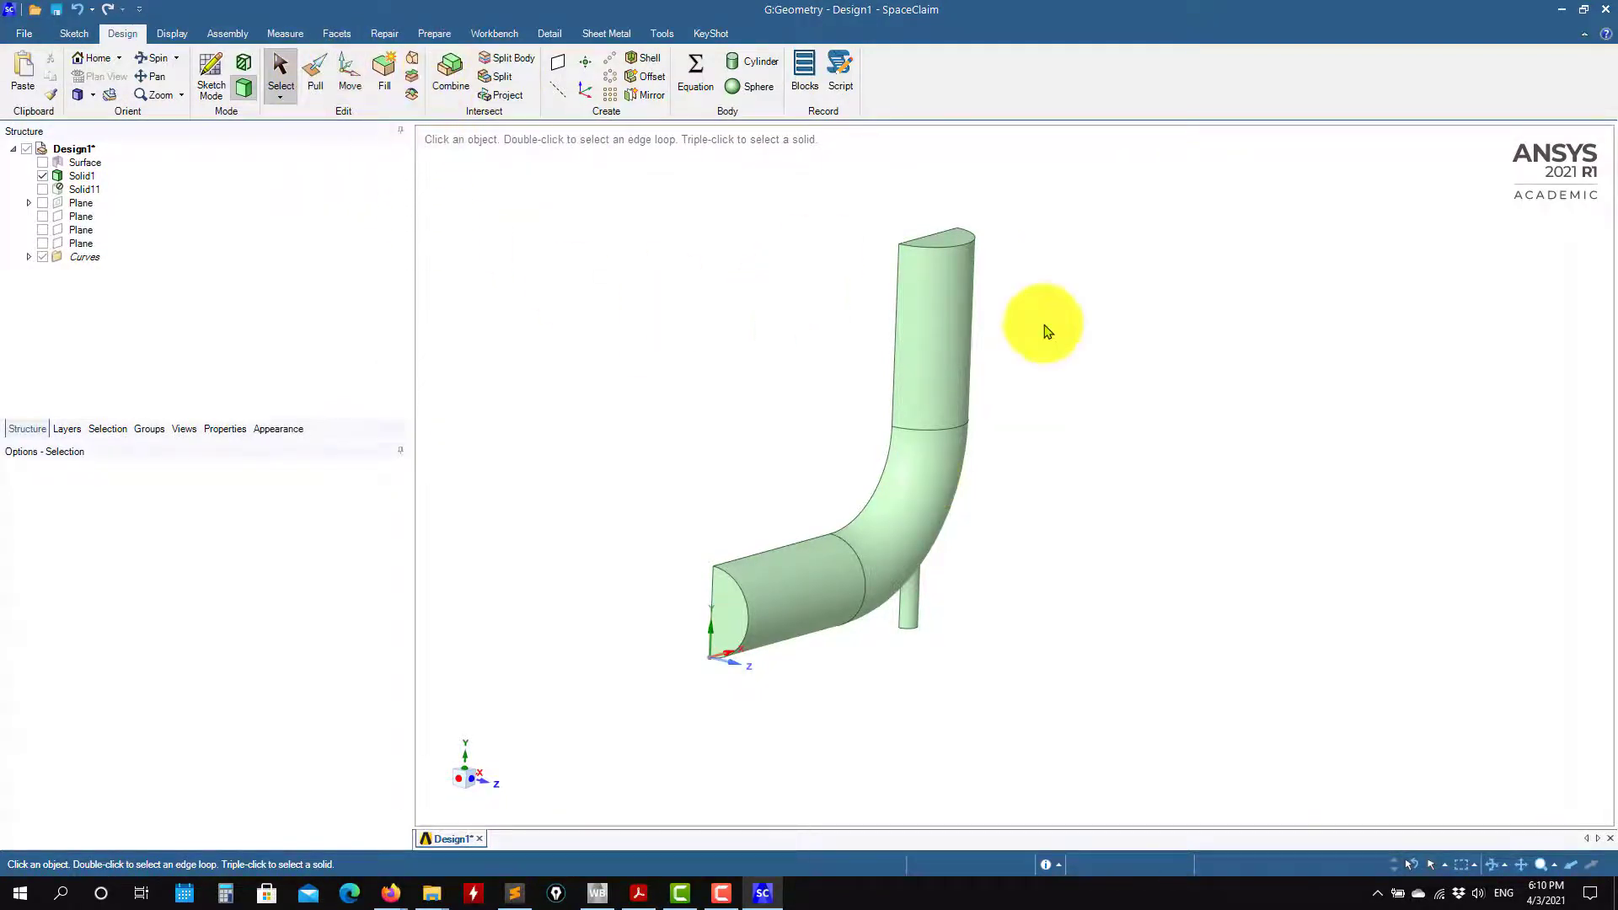
# Try lengthening the straight pipe section by pulling its end face.
pyautogui.click(324, 76)
pyautogui.click(732, 596)
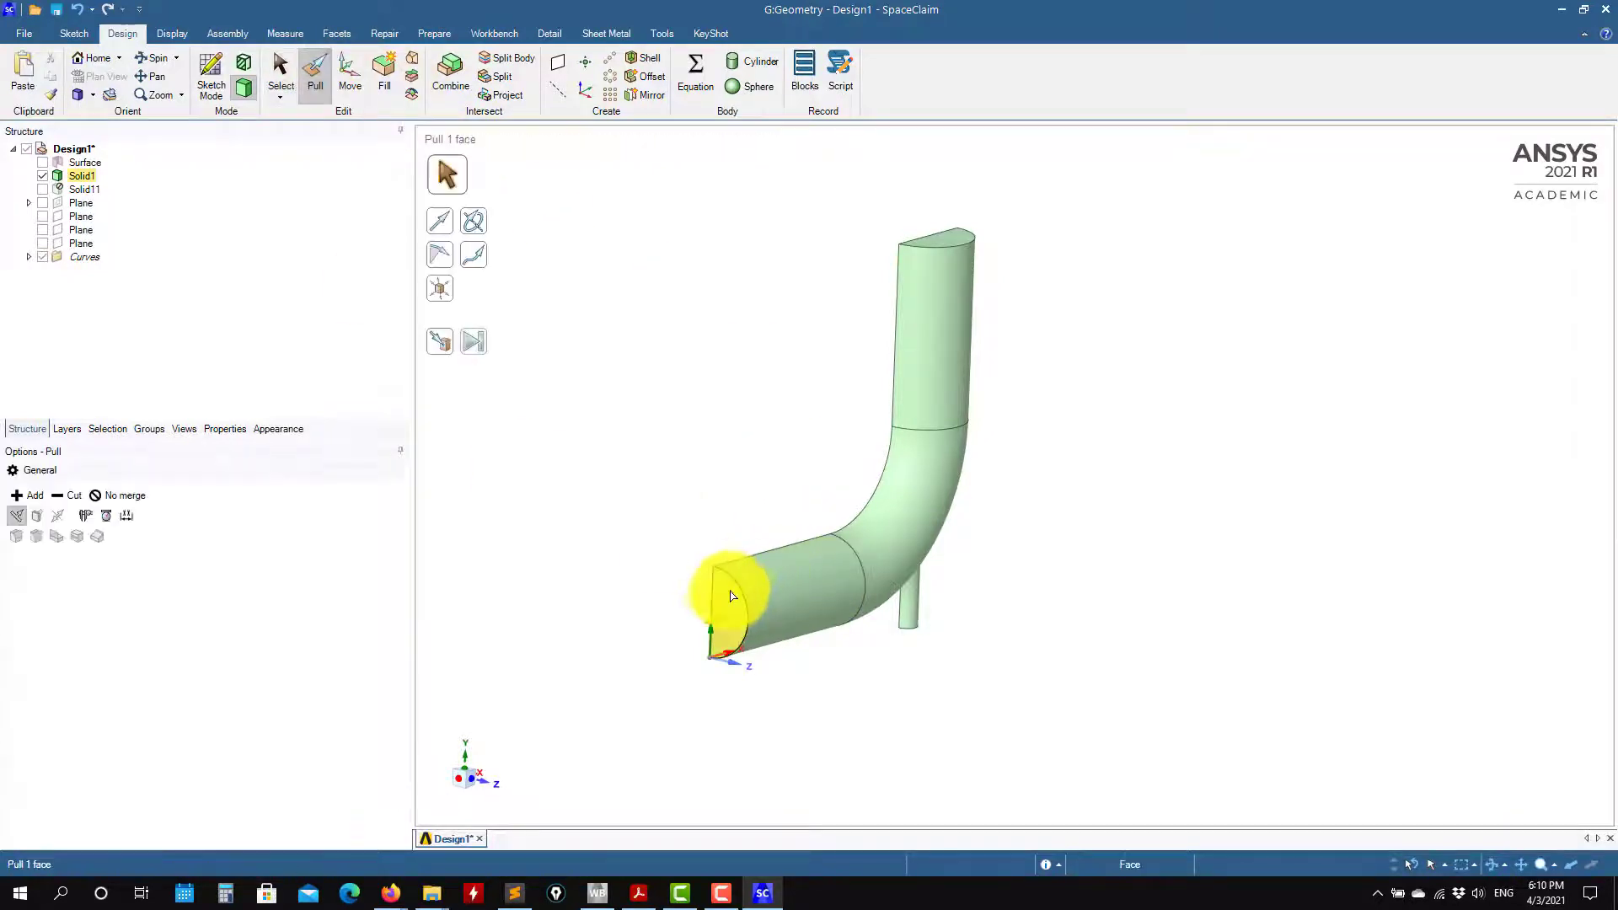
pyautogui.moveTo(731, 608); pyautogui.dragTo(500, 683)
pyautogui.keyDown('shift'); pyautogui.moveTo(901, 696); pyautogui.dragTo(1133, 567, button='middle'); pyautogui.keyUp('shift')
pyautogui.click(854, 658)
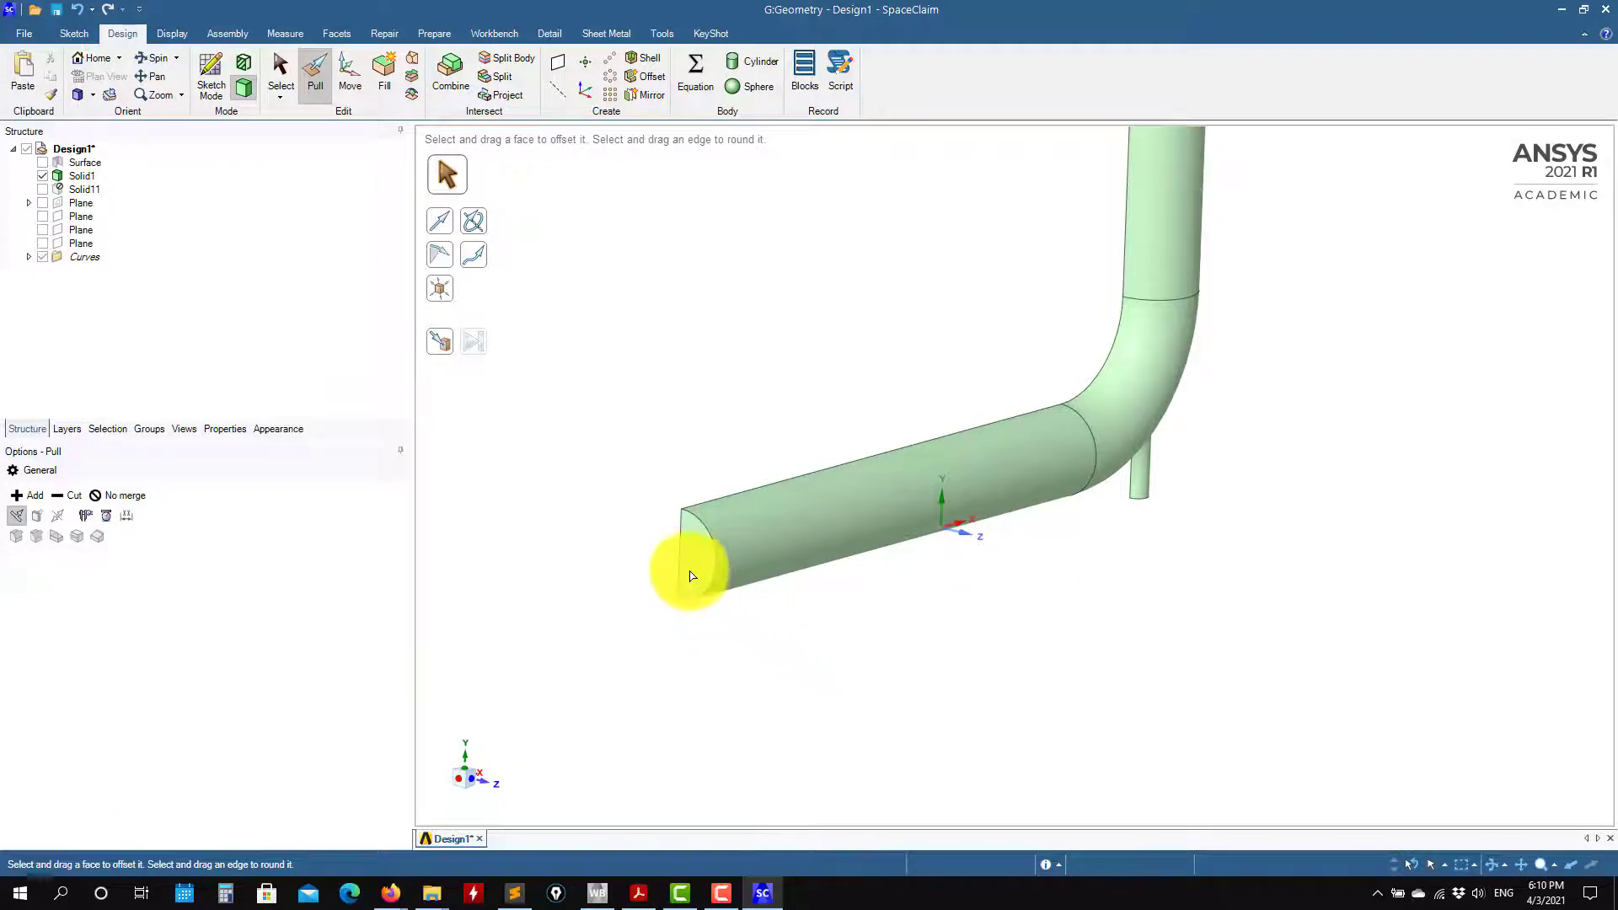
pyautogui.moveTo(691, 574); pyautogui.dragTo(751, 589)
# Try resizing the straight pipe and elbow radii, then undo both changes.
pyautogui.click(848, 506)
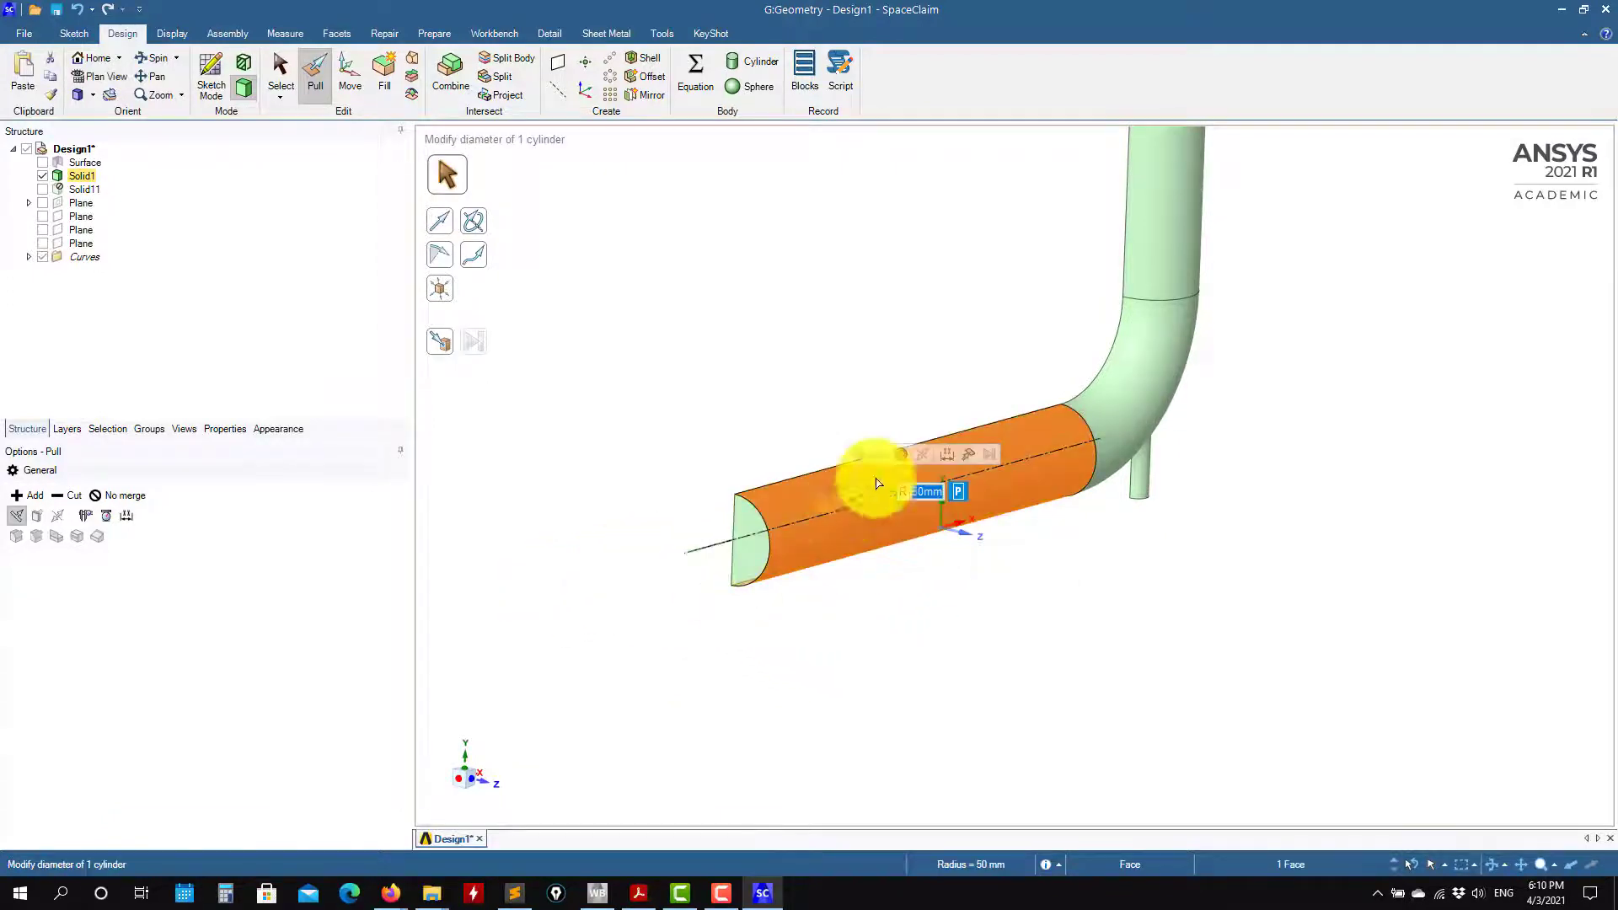
pyautogui.moveTo(877, 483); pyautogui.dragTo(981, 505)
pyautogui.click(1142, 411)
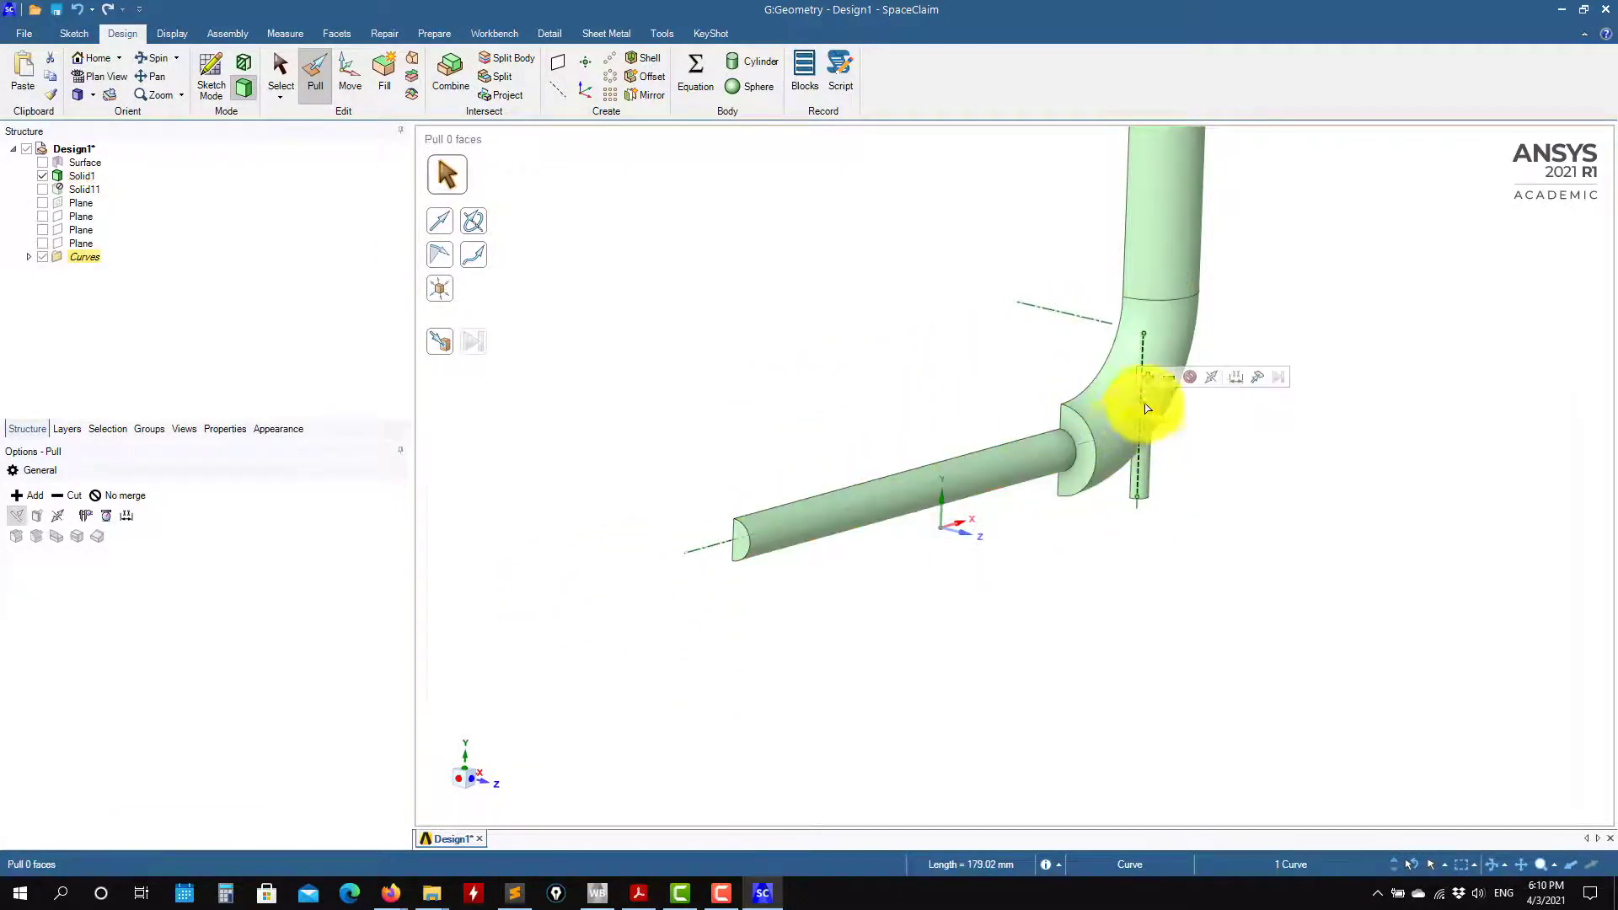
pyautogui.click(1161, 346)
pyautogui.moveTo(1161, 345); pyautogui.dragTo(1394, 425)
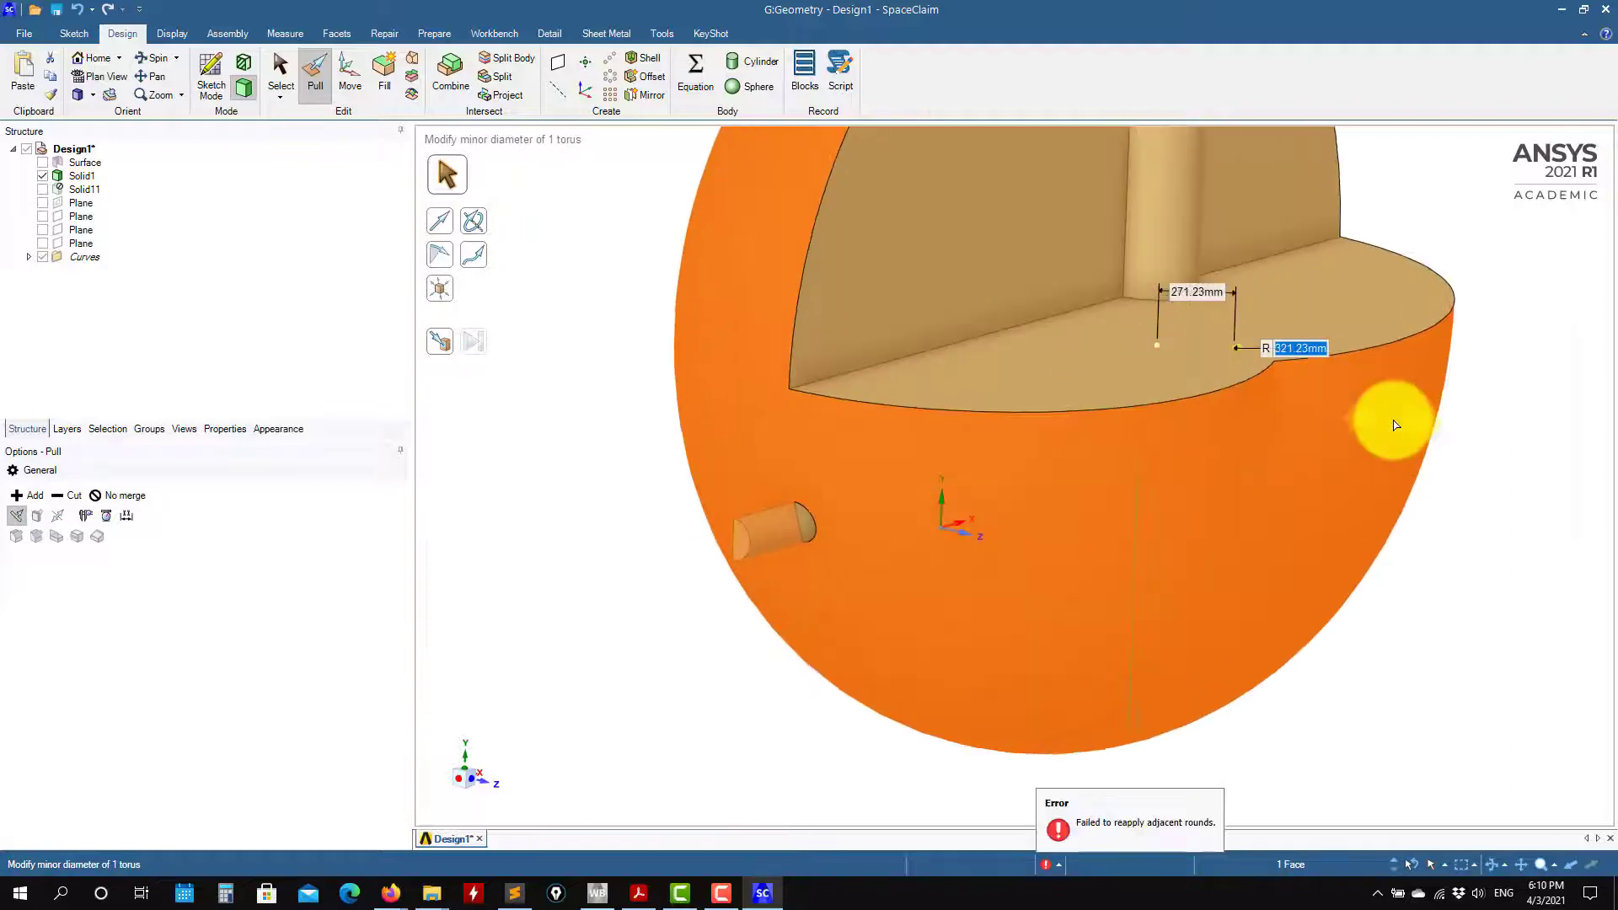
pyautogui.hotkey('ctrl', 'z')
pyautogui.hotkey('ctrl', 'z')
pyautogui.hotkey('ctrl', 'z')
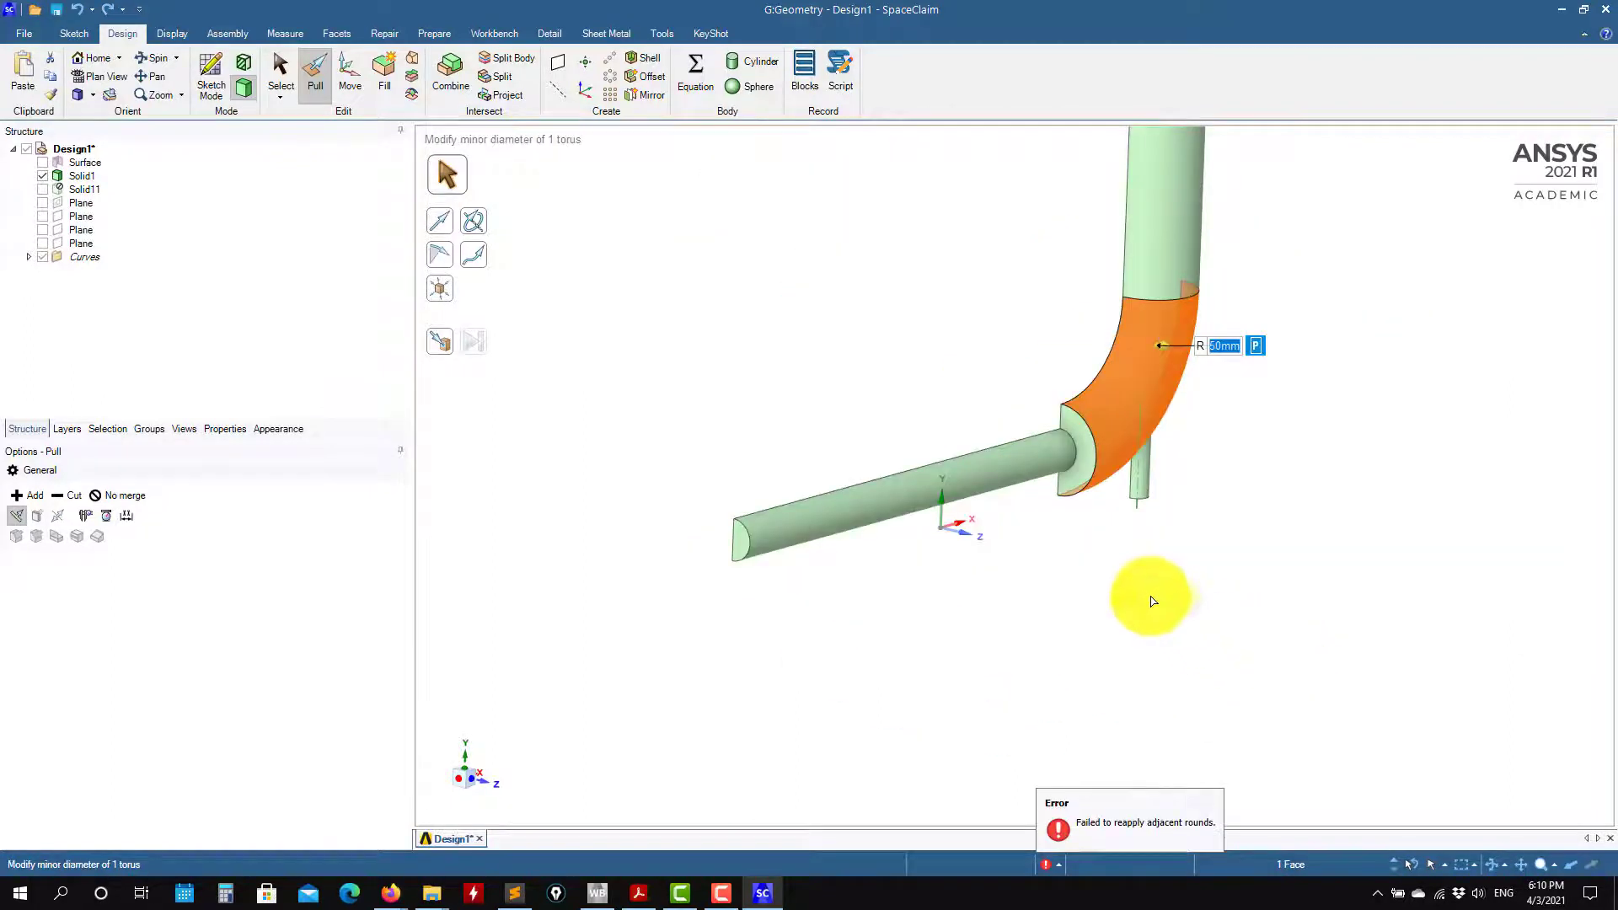
pyautogui.hotkey('ctrl', 'z')
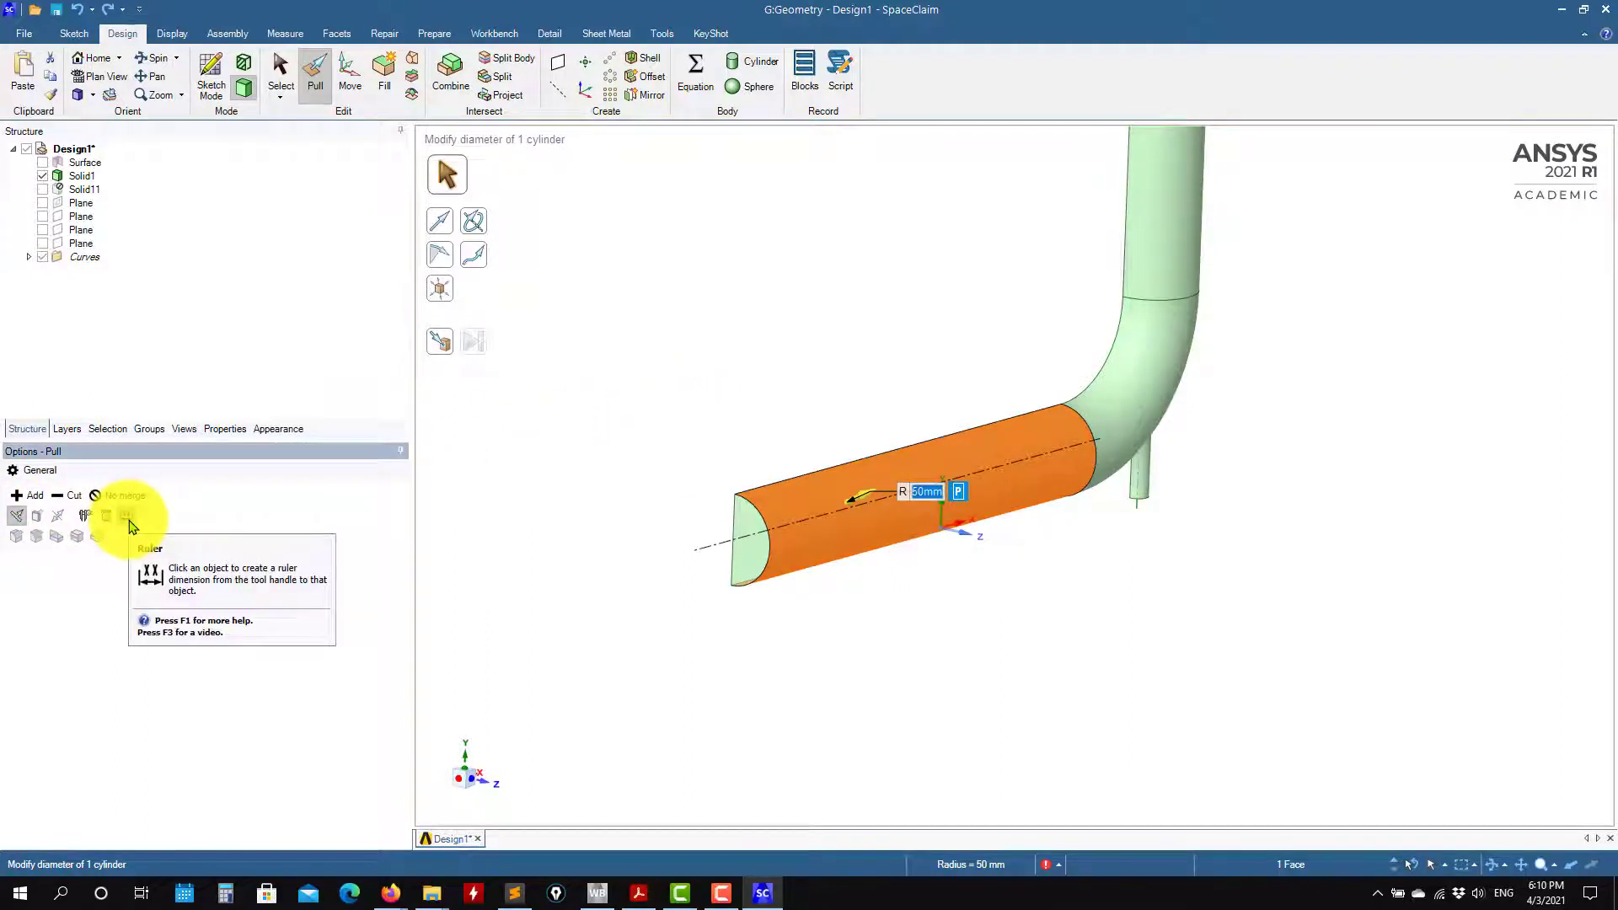
pyautogui.click(691, 683)
# Pull the straight leg's open end face to 200 mm from the elbow edge with a Ruler dimension.
pyautogui.click(739, 559)
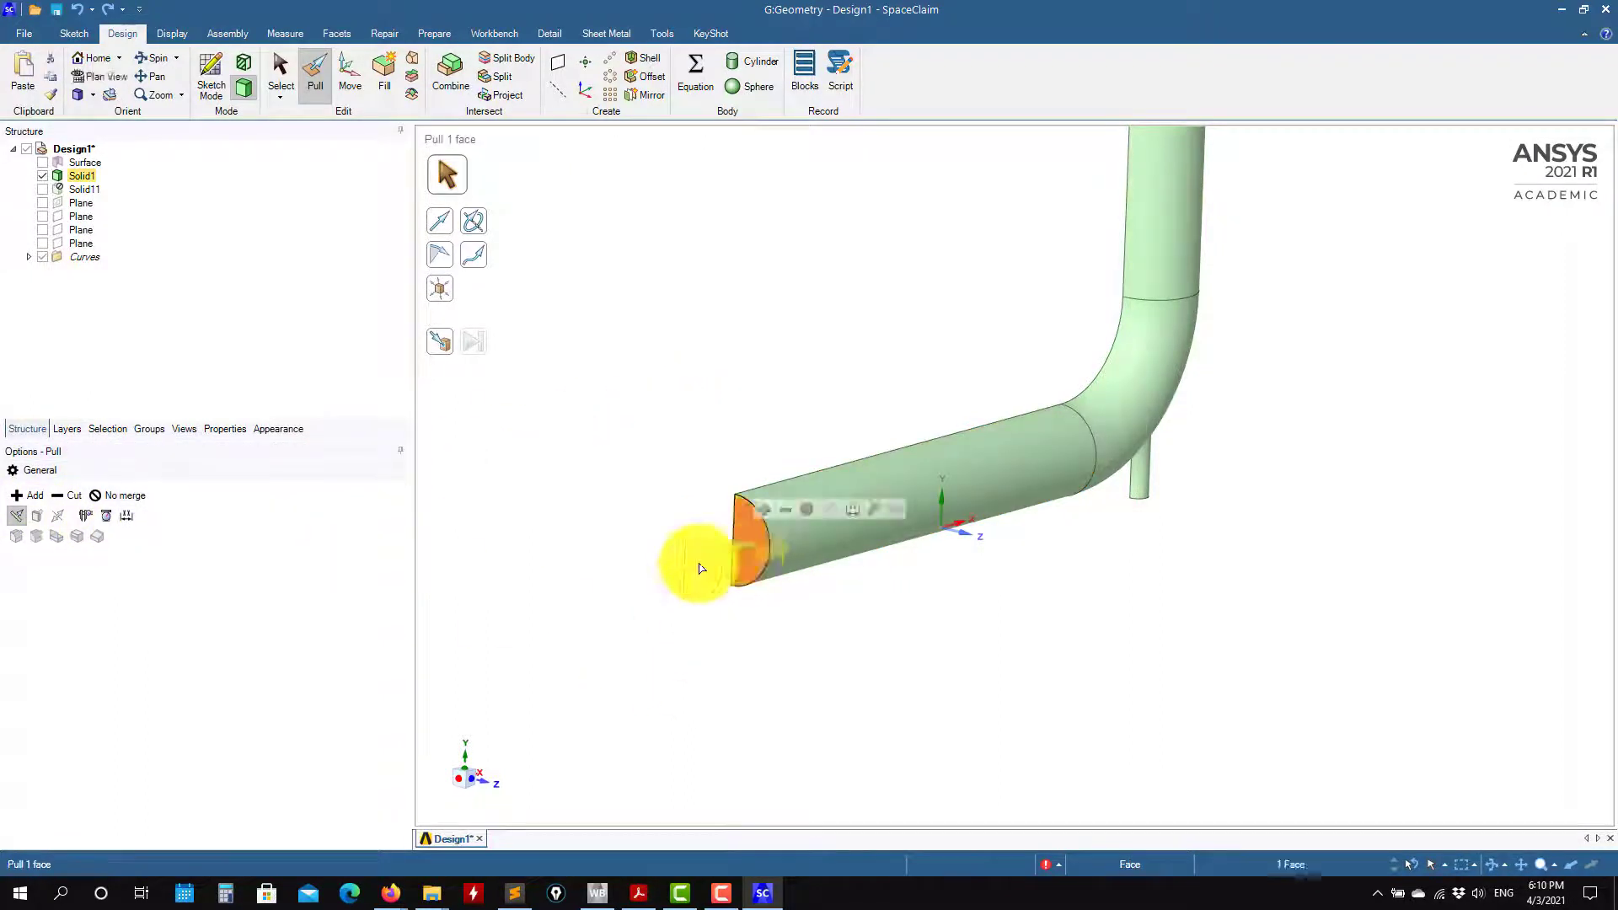
pyautogui.click(126, 515)
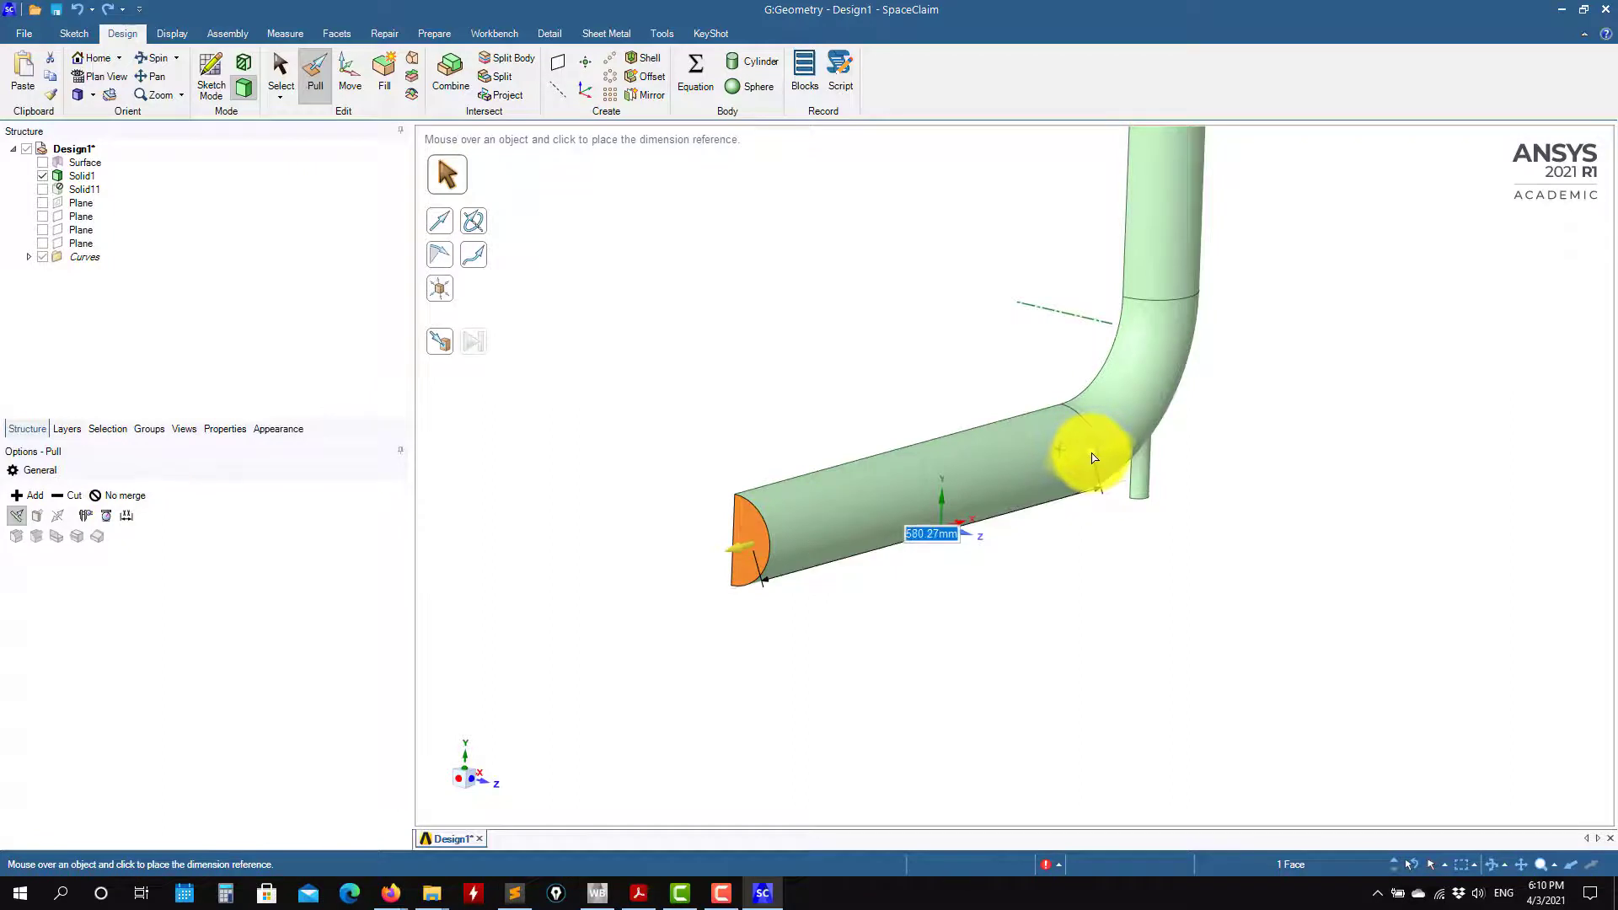
pyautogui.click(1091, 455)
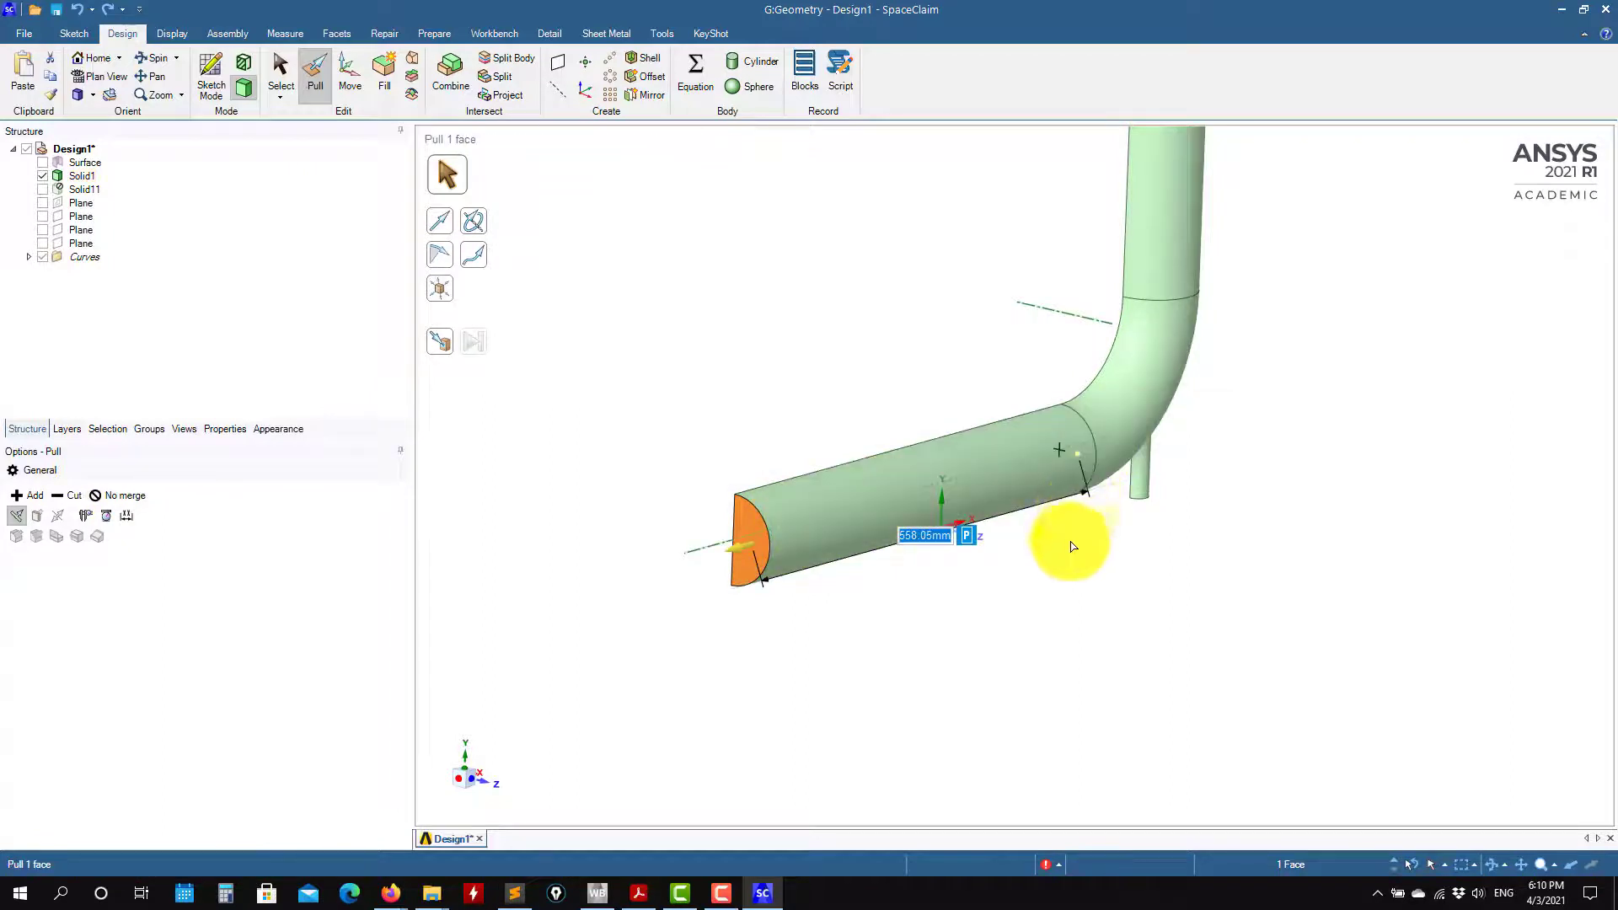
pyautogui.press('Return')
pyautogui.click(1075, 595)
pyautogui.moveTo(1143, 612); pyautogui.dragTo(1329, 657, button='middle')
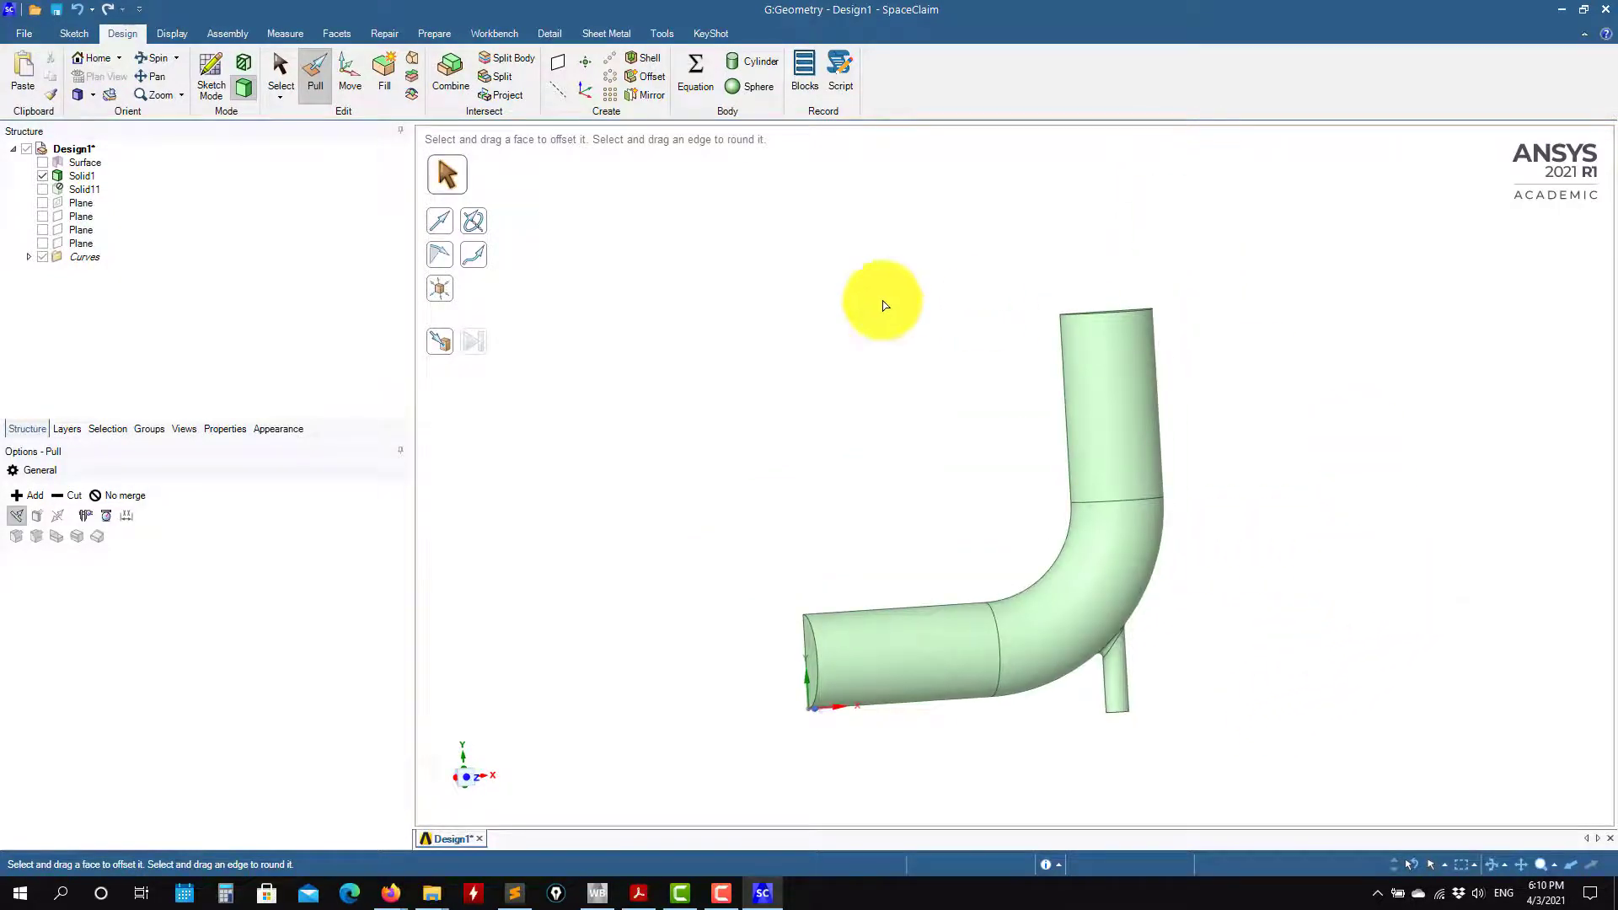
pyautogui.press('s')
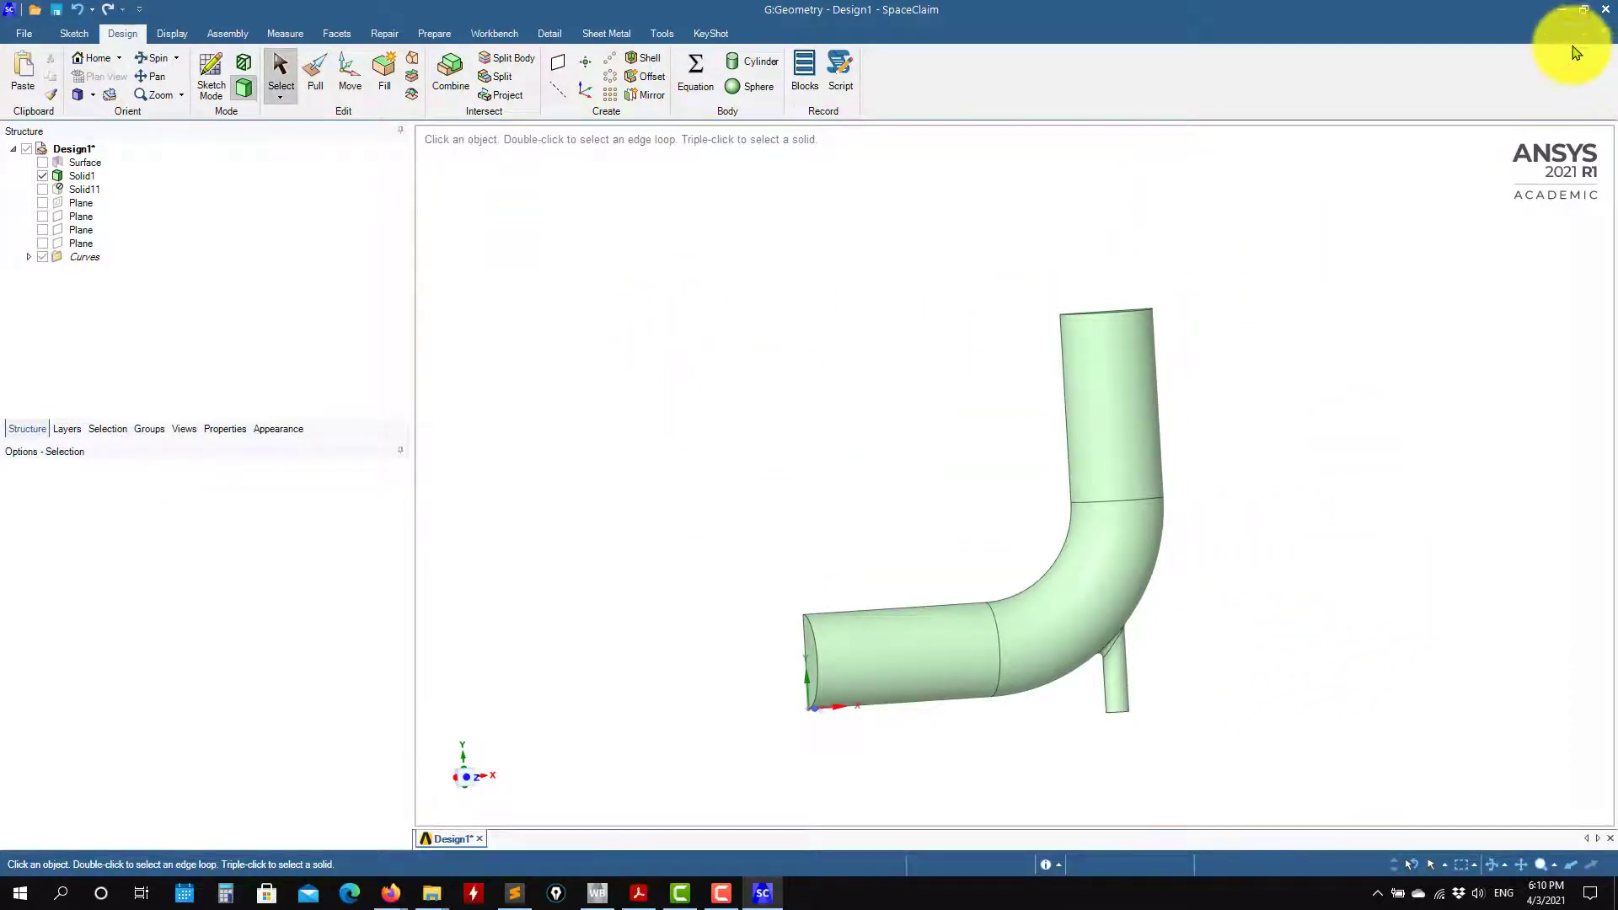
# Close SpaceClaim and add a new Geometry system I to the Workbench project.
pyautogui.click(1610, 14)
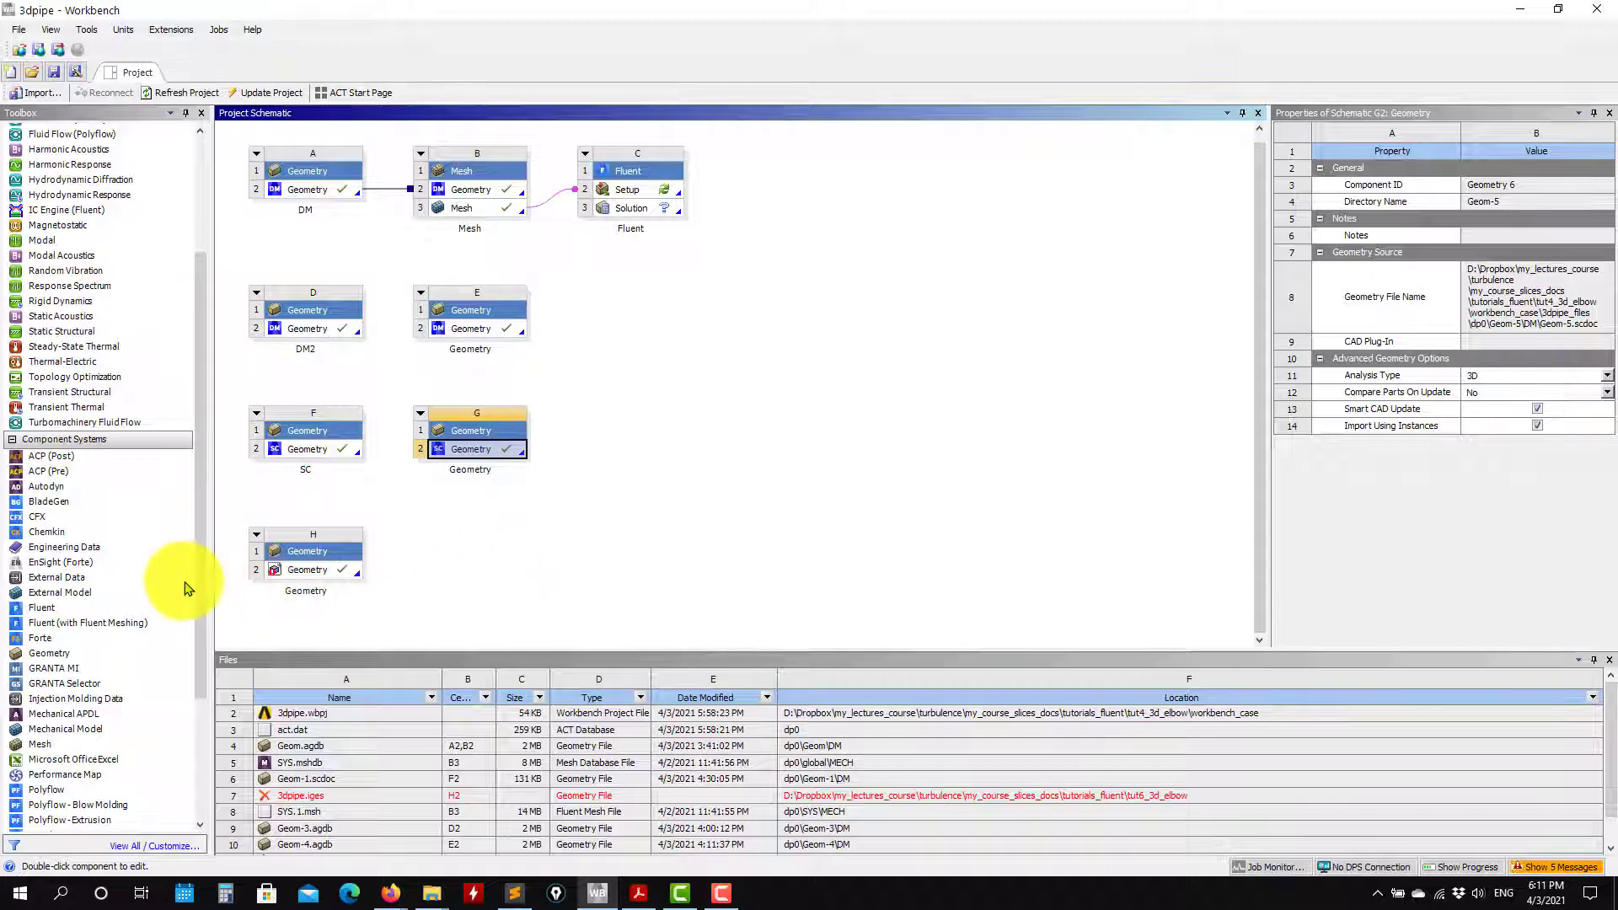
pyautogui.click(51, 656)
pyautogui.moveTo(42, 658); pyautogui.dragTo(462, 573)
# Import 3dpipe.iges as system I's geometry and bring up its geometry options.
pyautogui.rightClick(464, 573)
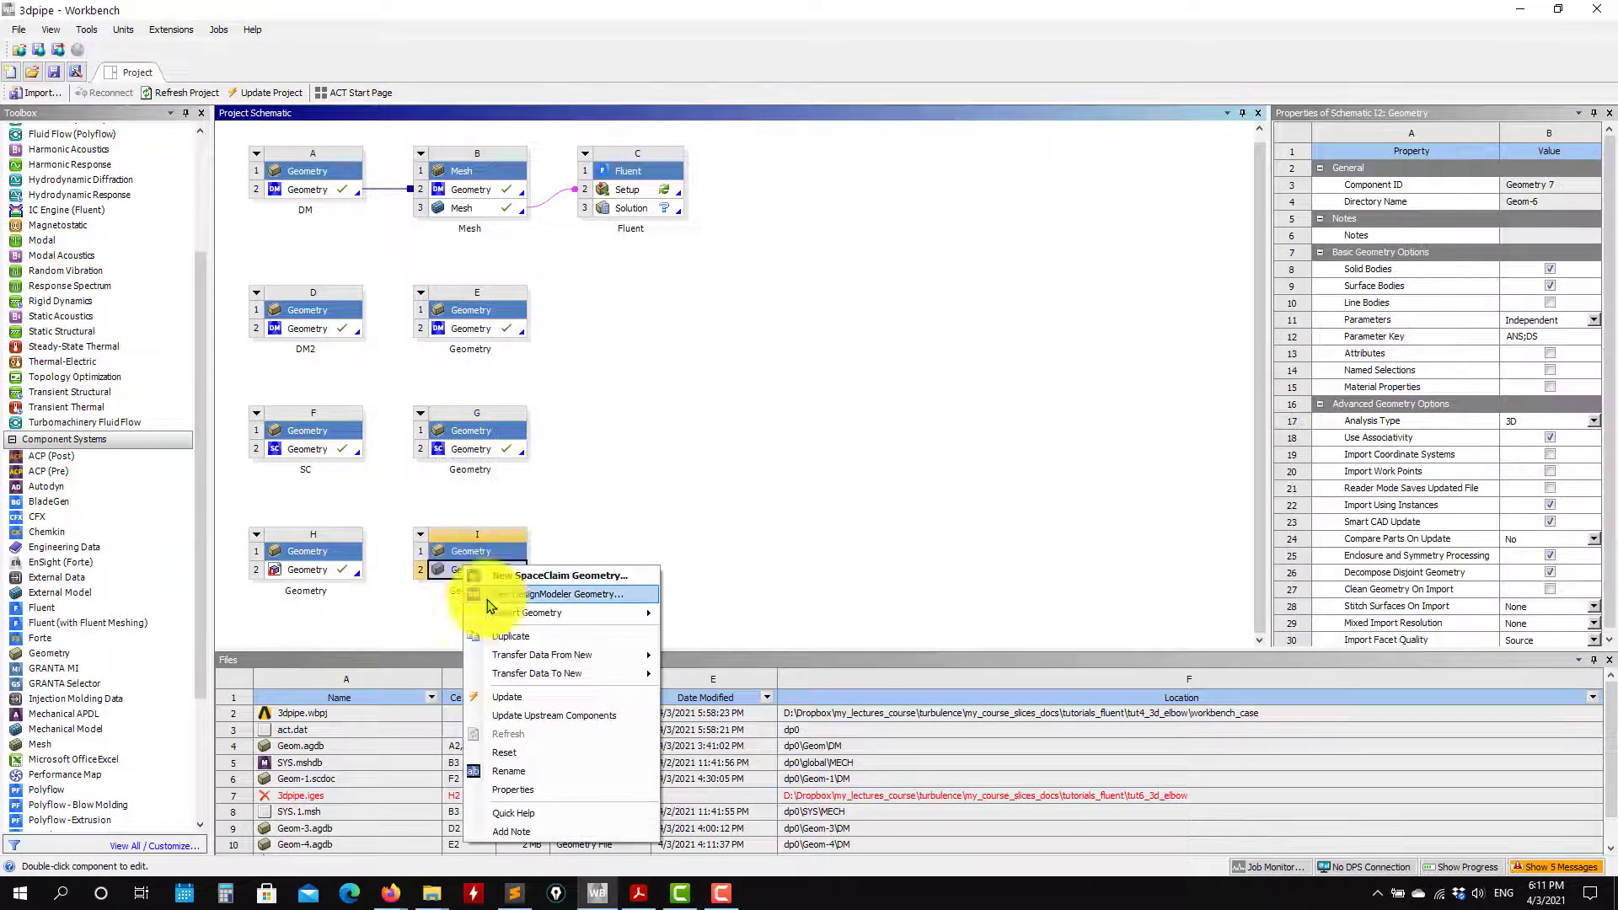
pyautogui.moveTo(522, 612)
pyautogui.click(719, 621)
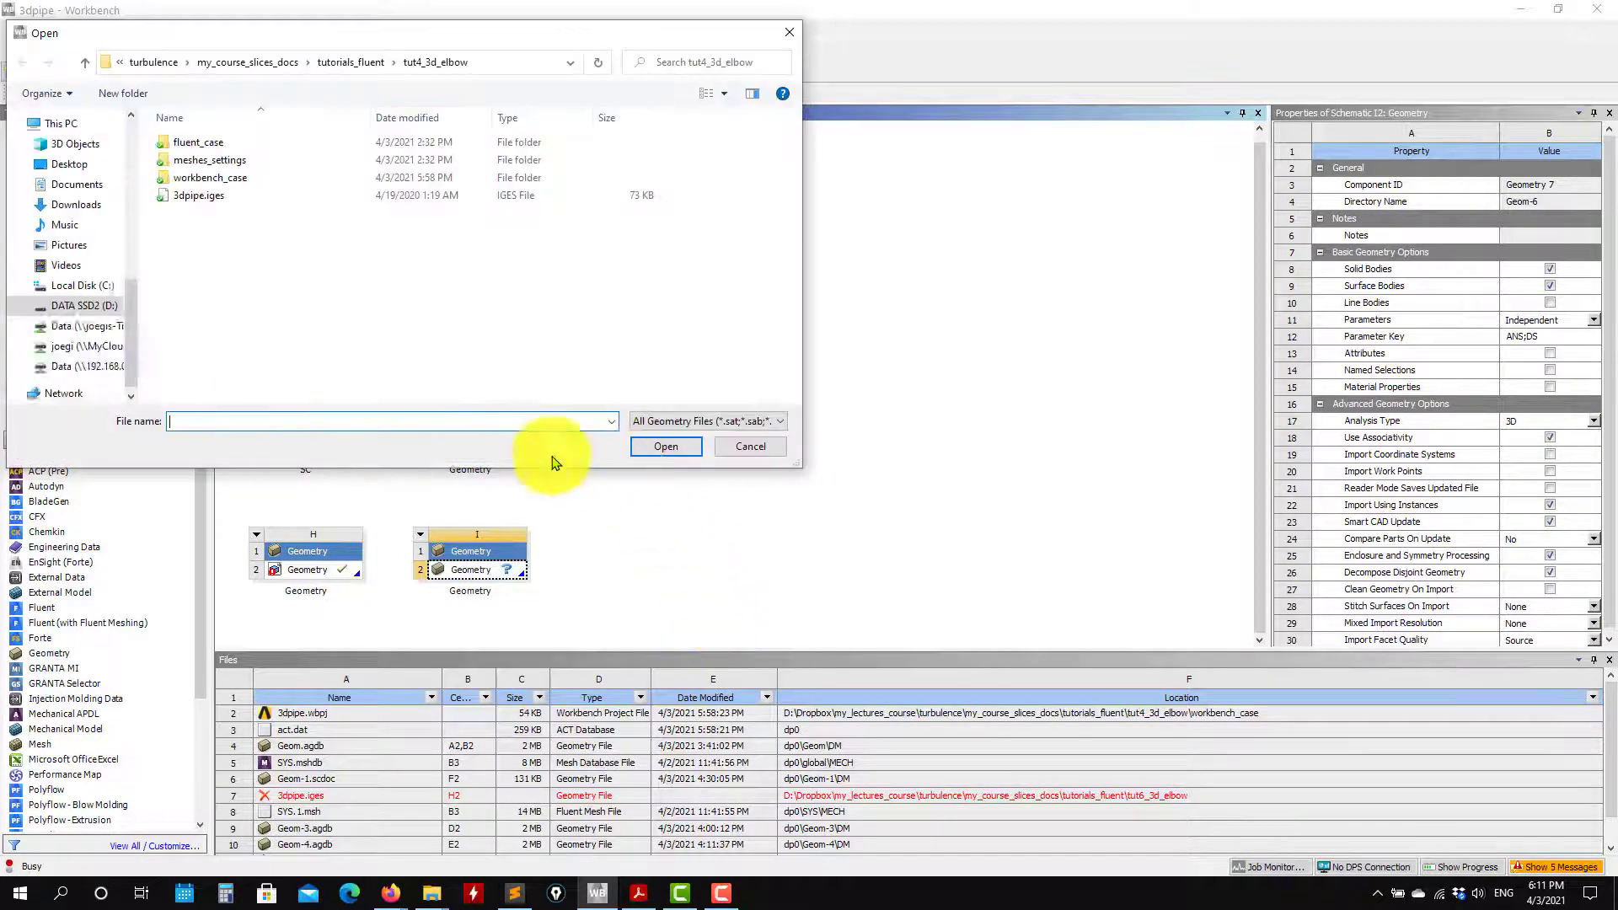
pyautogui.click(203, 195)
pyautogui.click(666, 447)
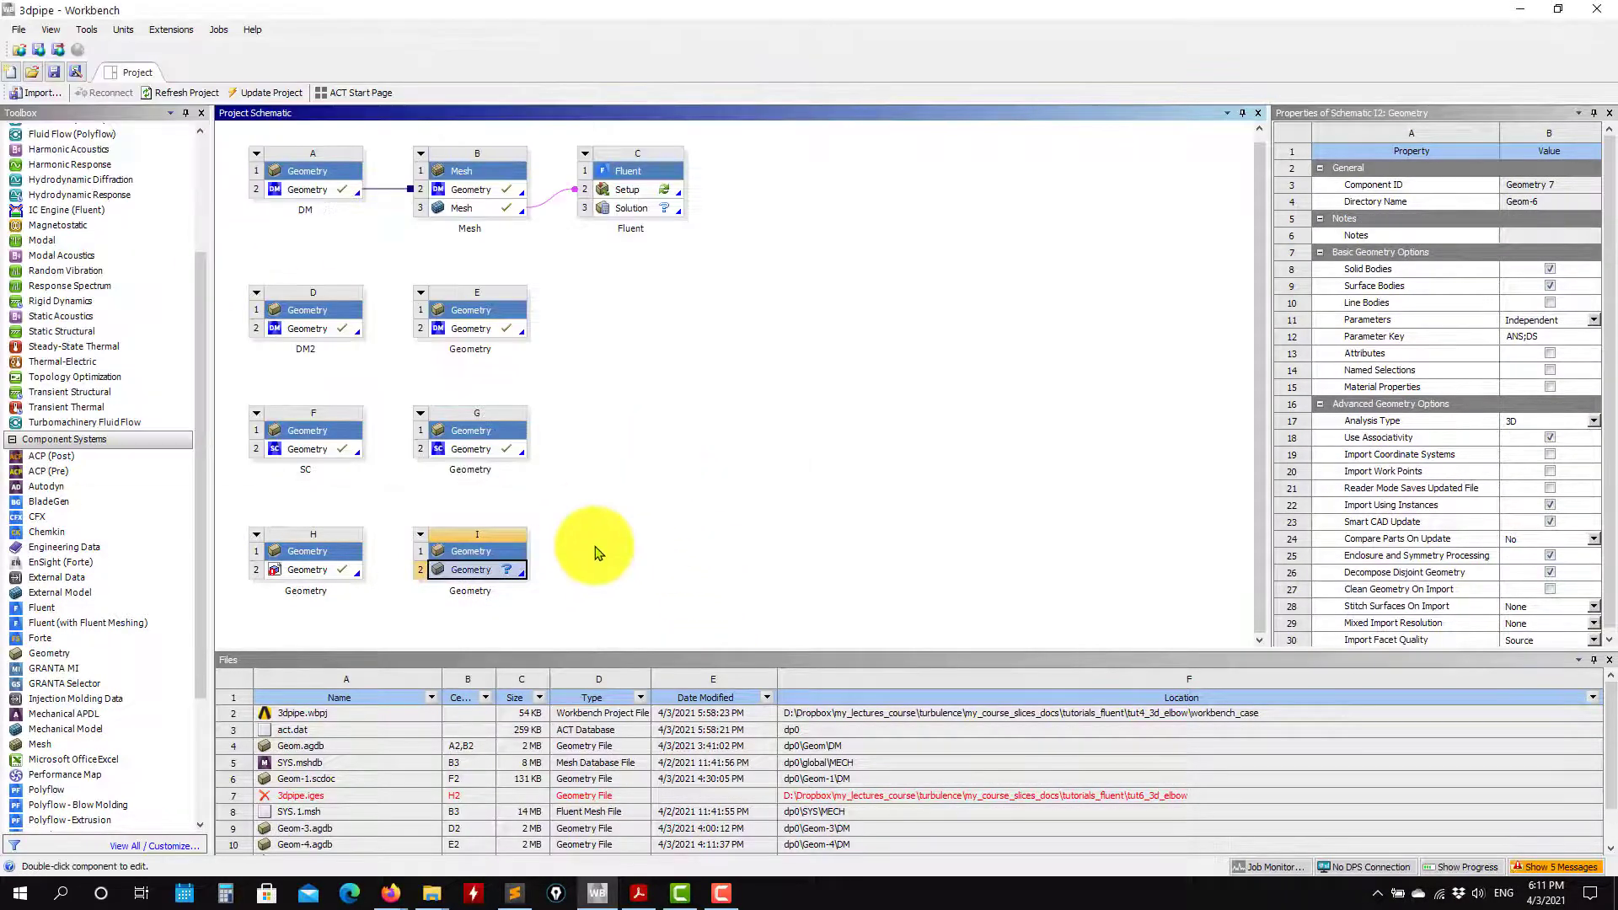
pyautogui.rightClick(474, 577)
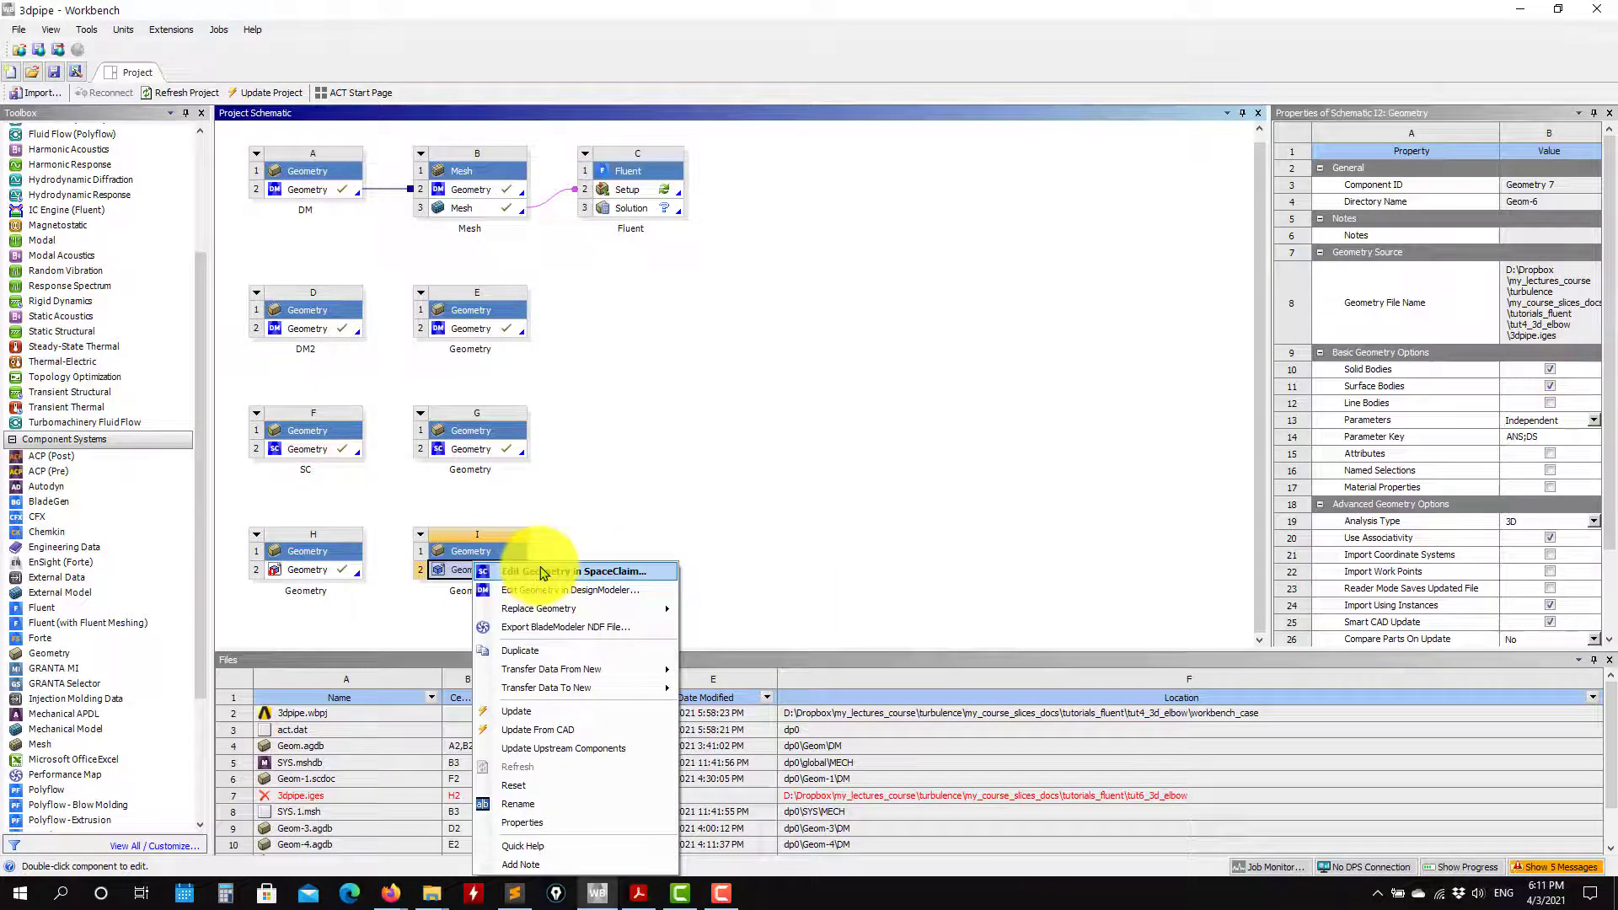
# Load 3dpipe in SpaceClaim and orbit to a side view of its eight surfaces.
pyautogui.click(593, 573)
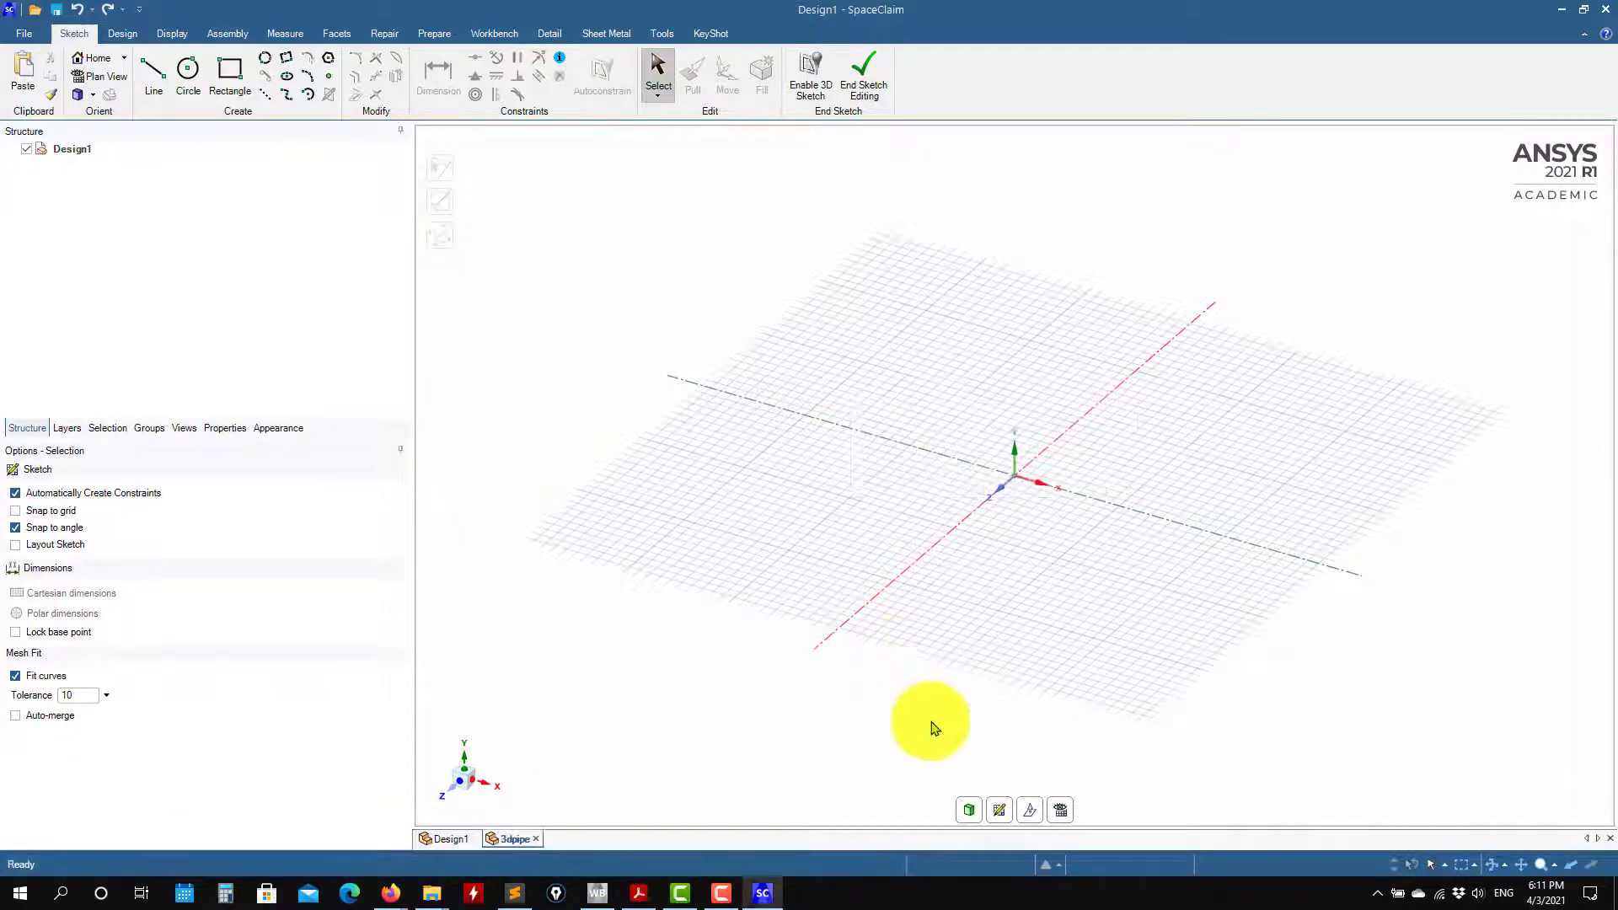
pyautogui.moveTo(834, 770); pyautogui.dragTo(691, 699, button='middle')
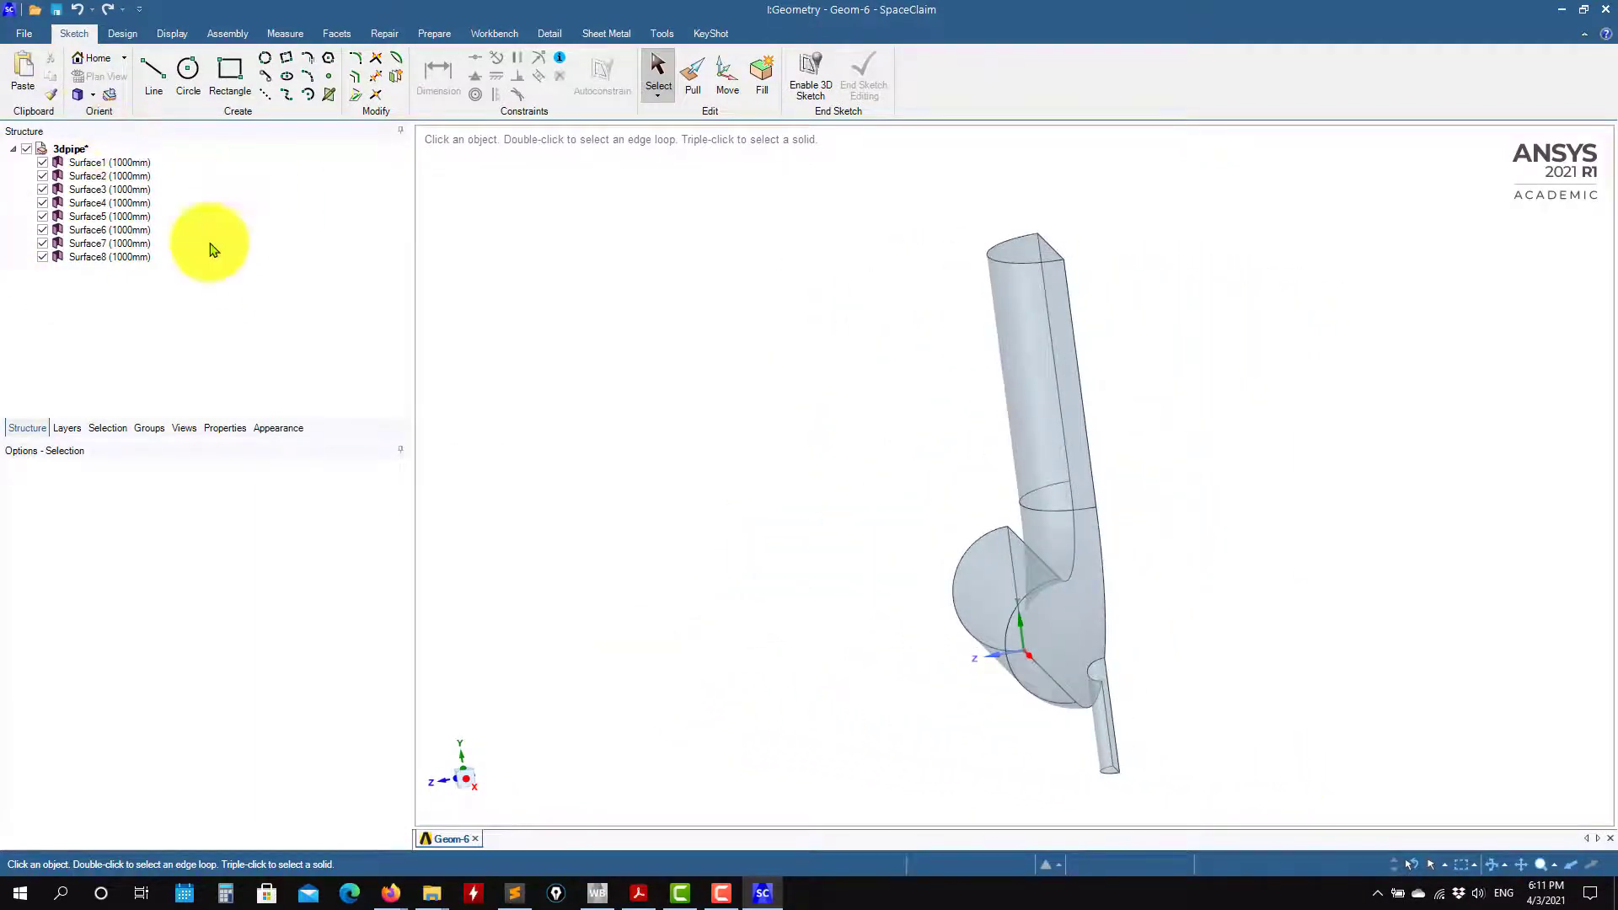
pyautogui.moveTo(677, 632); pyautogui.dragTo(513, 618, button='middle')
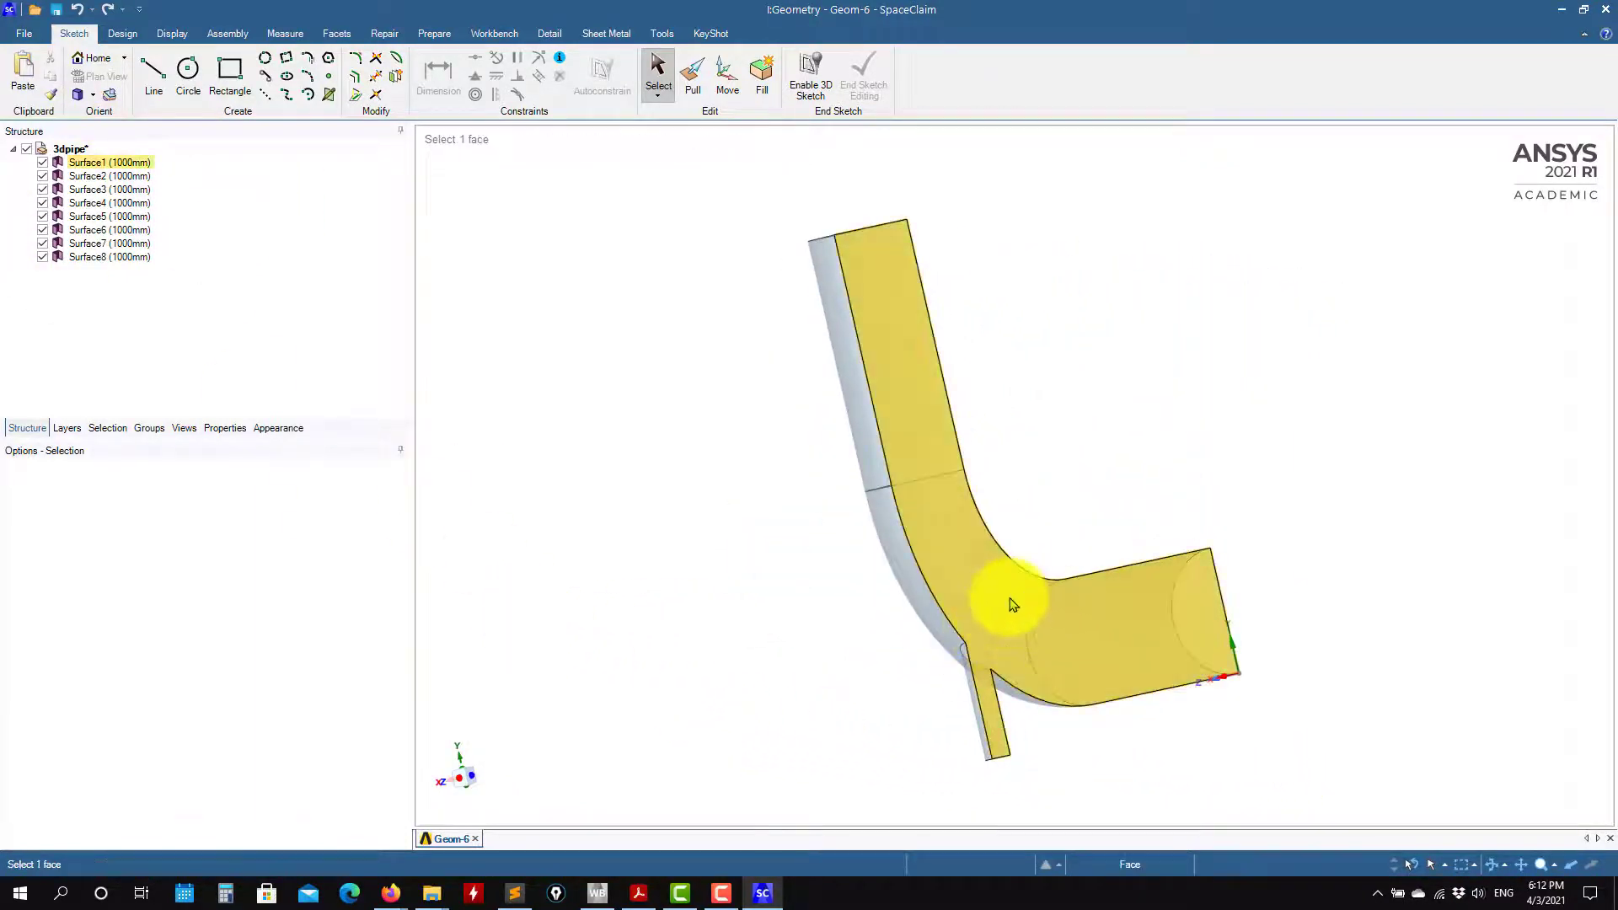
pyautogui.moveTo(962, 681); pyautogui.dragTo(1444, 675, button='middle')
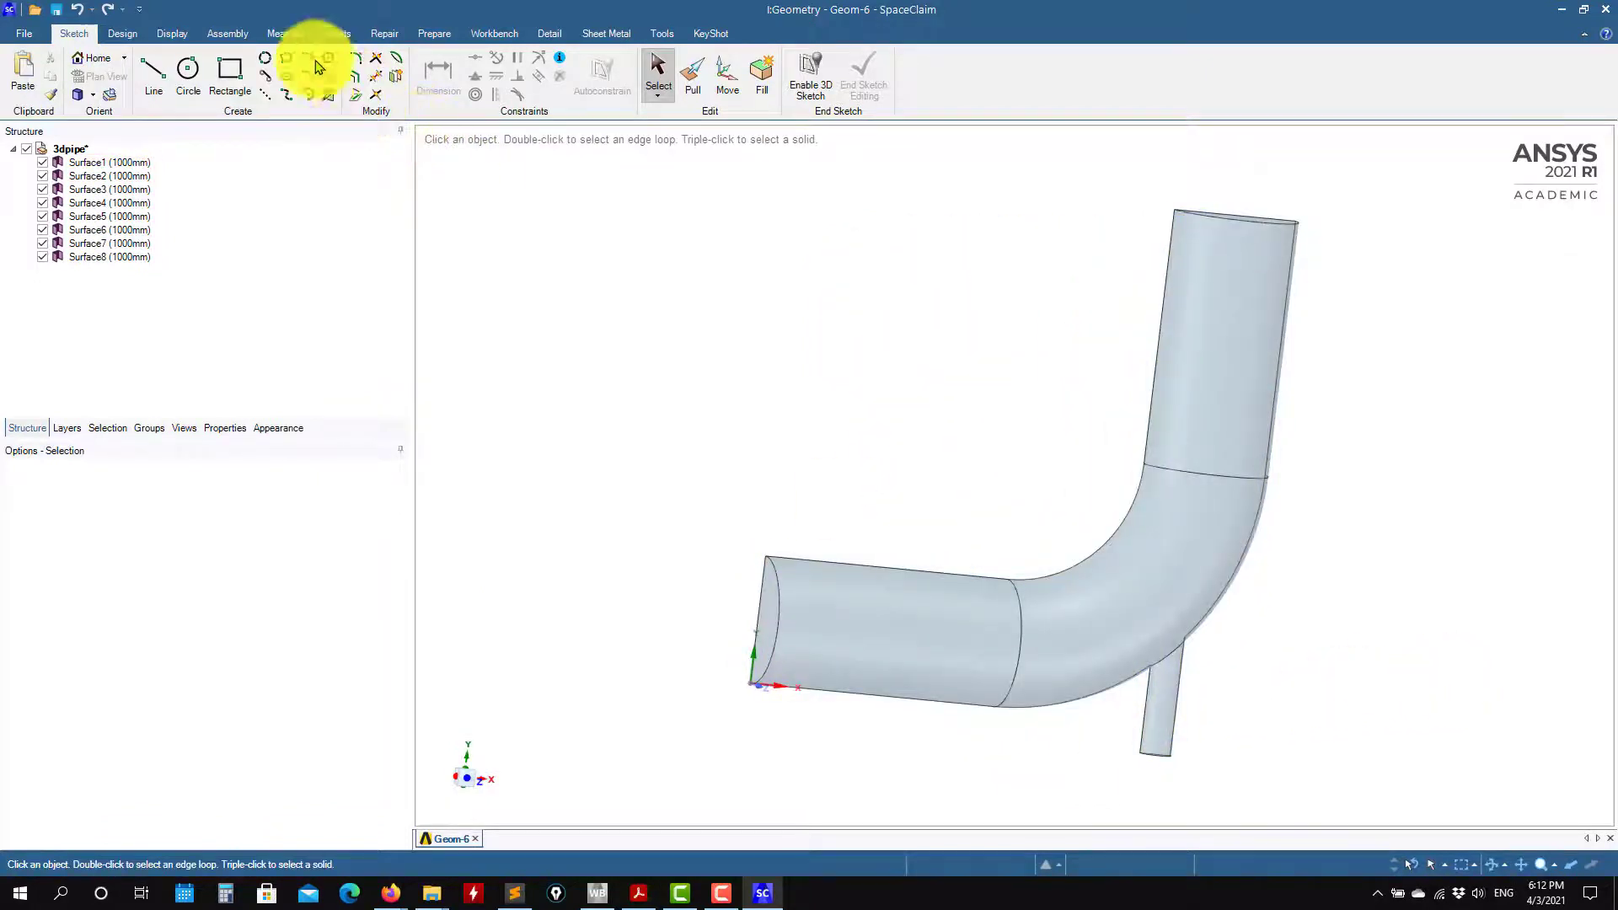
# Use Repair > Stitch and accept the fix to join Surface1–Surface8 into one solid.
pyautogui.click(381, 33)
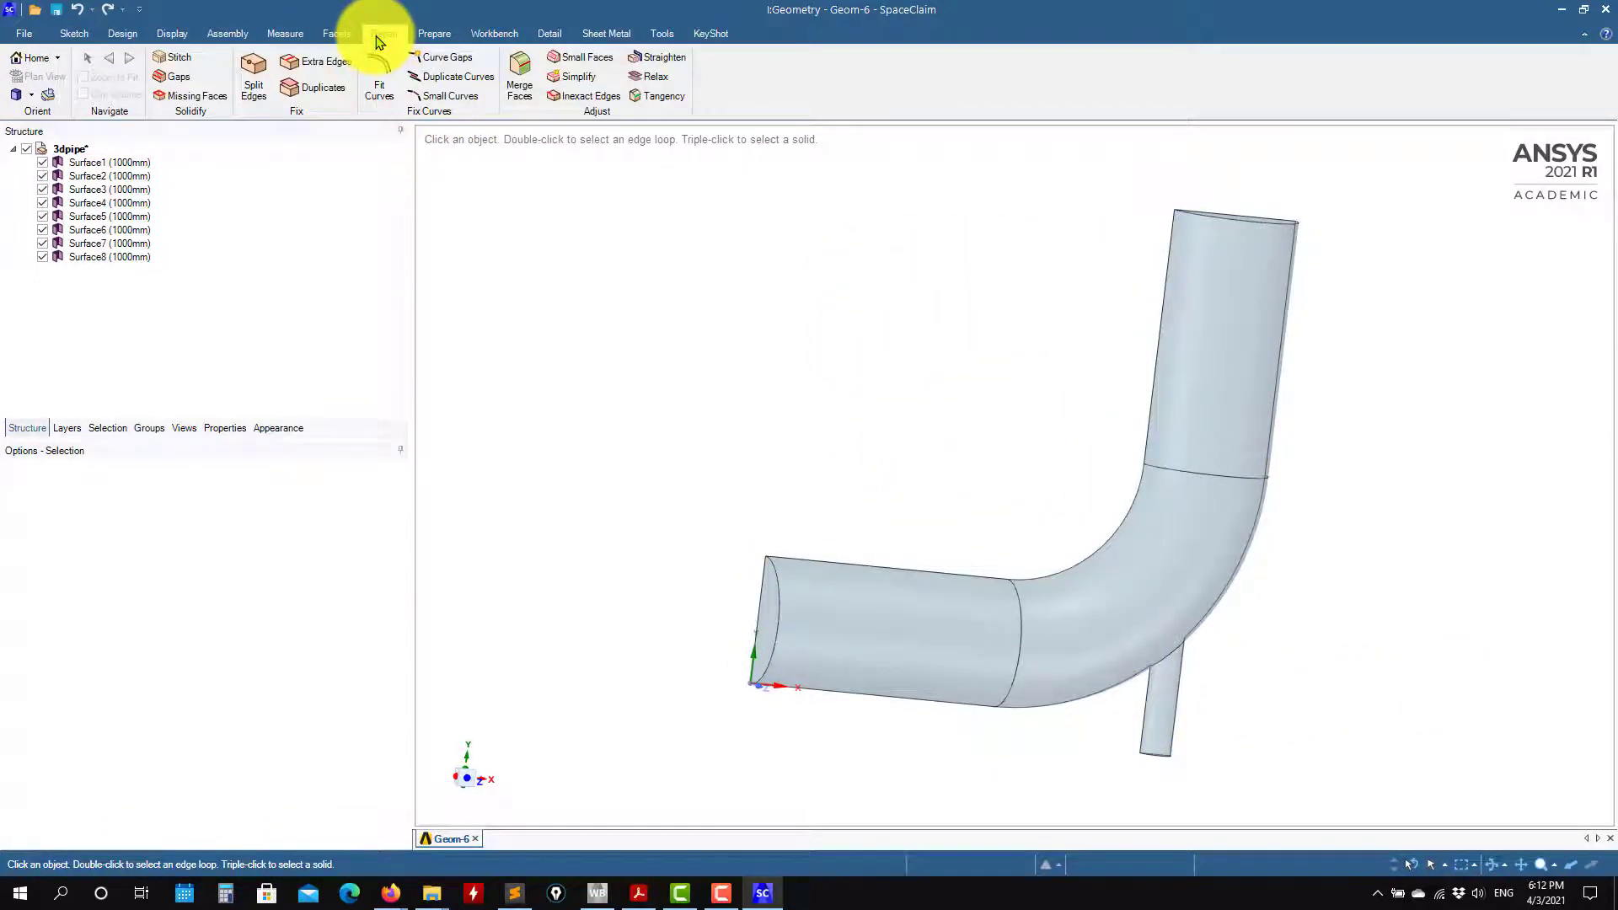
pyautogui.click(199, 62)
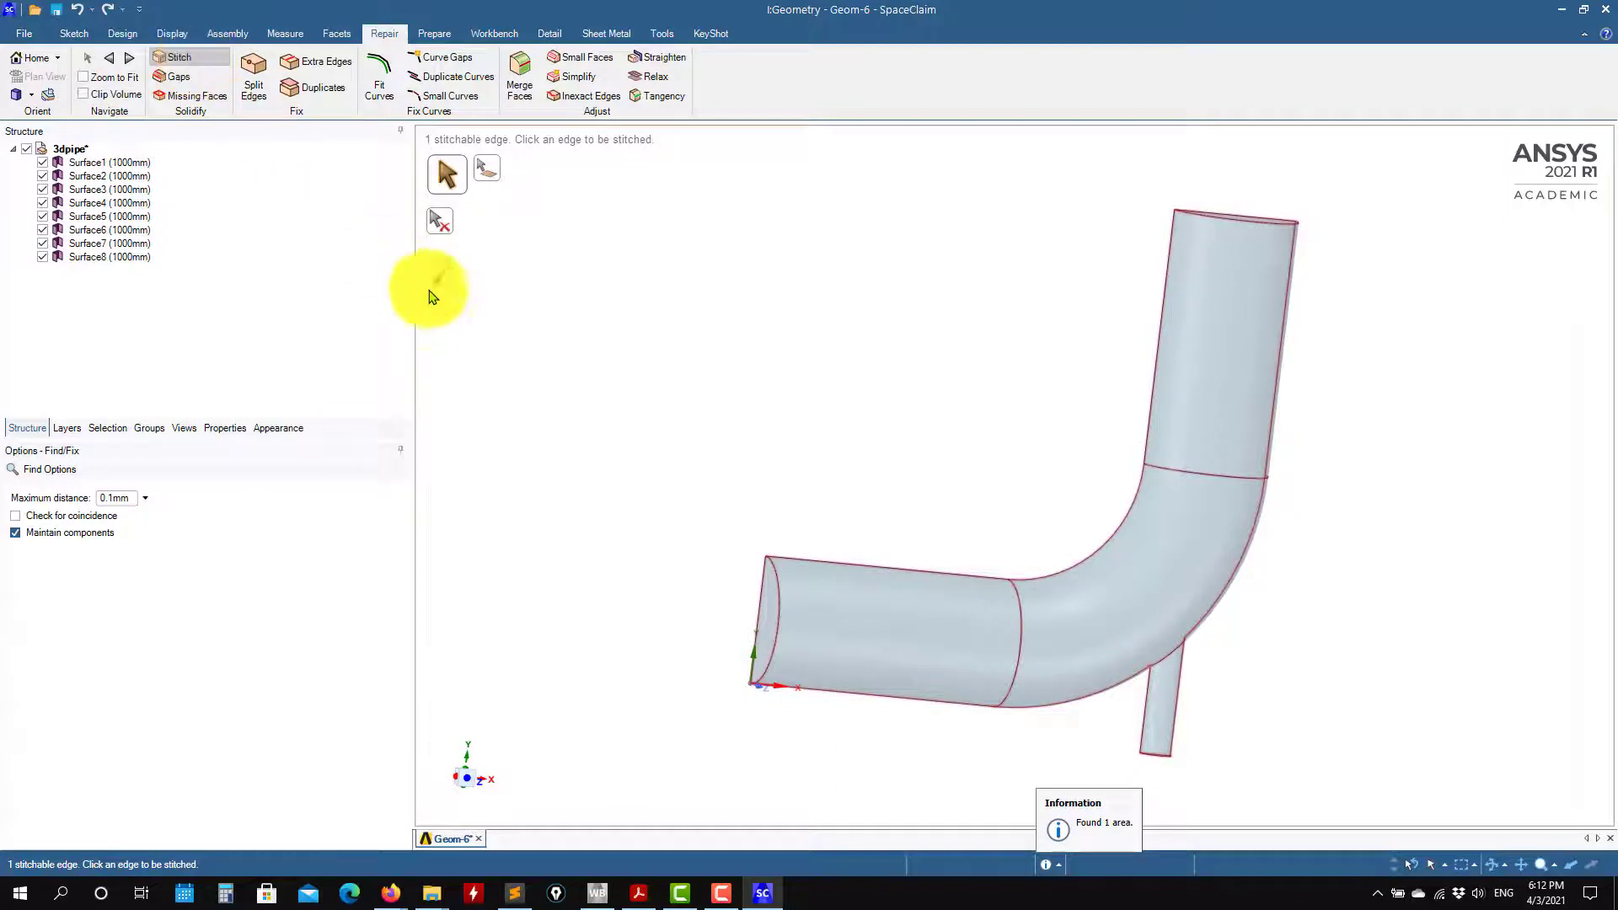
pyautogui.click(448, 270)
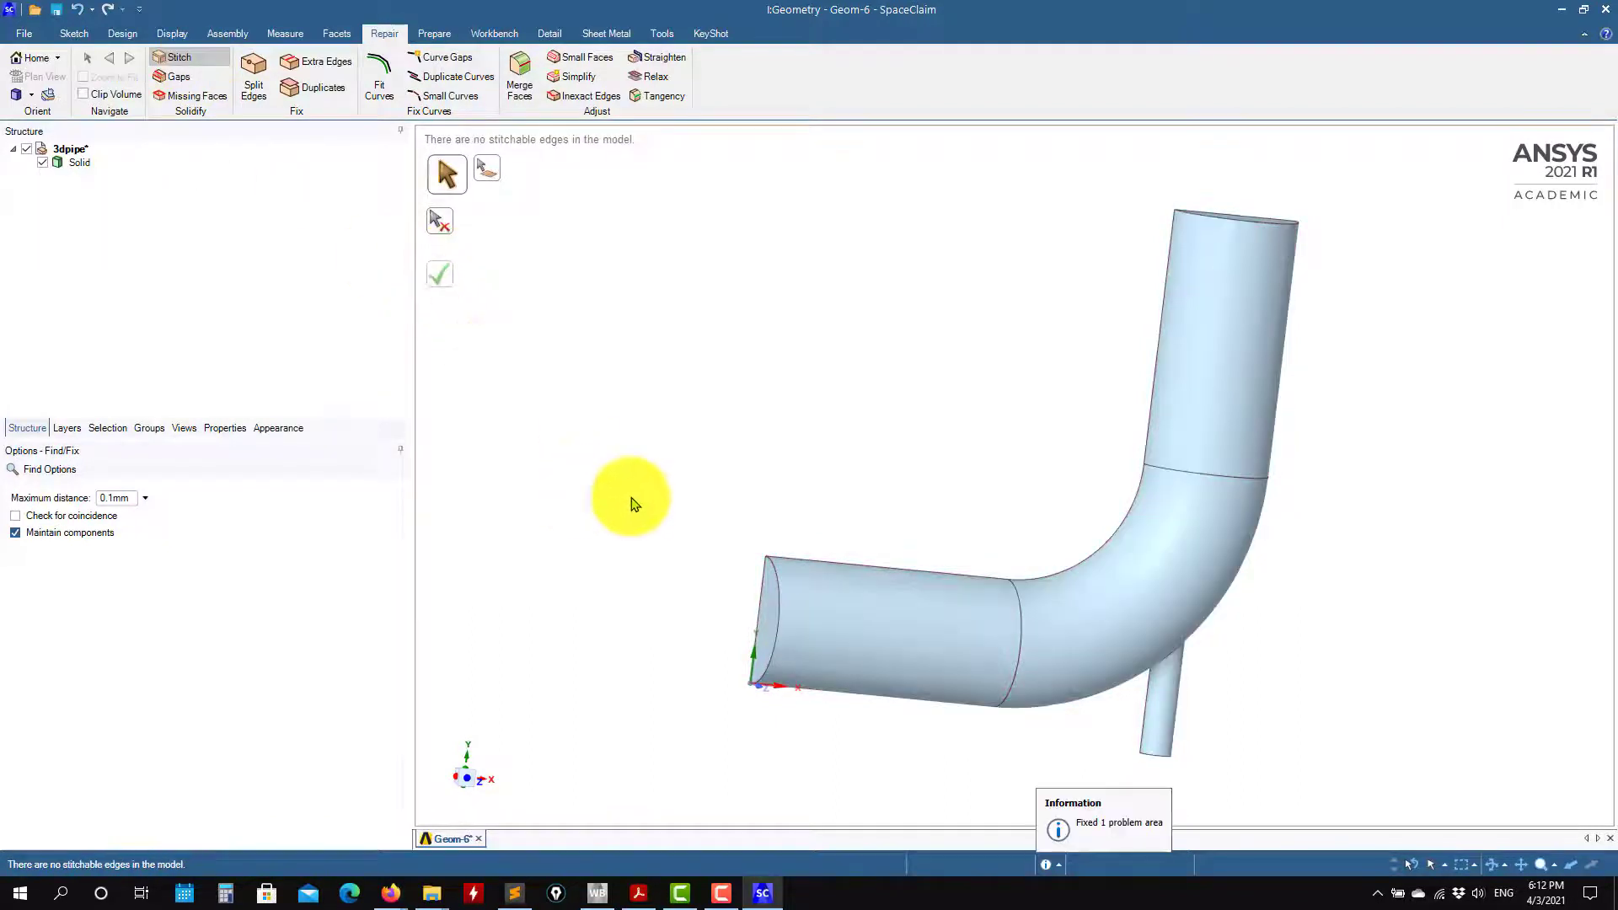
pyautogui.moveTo(660, 509); pyautogui.dragTo(603, 532, button='middle')
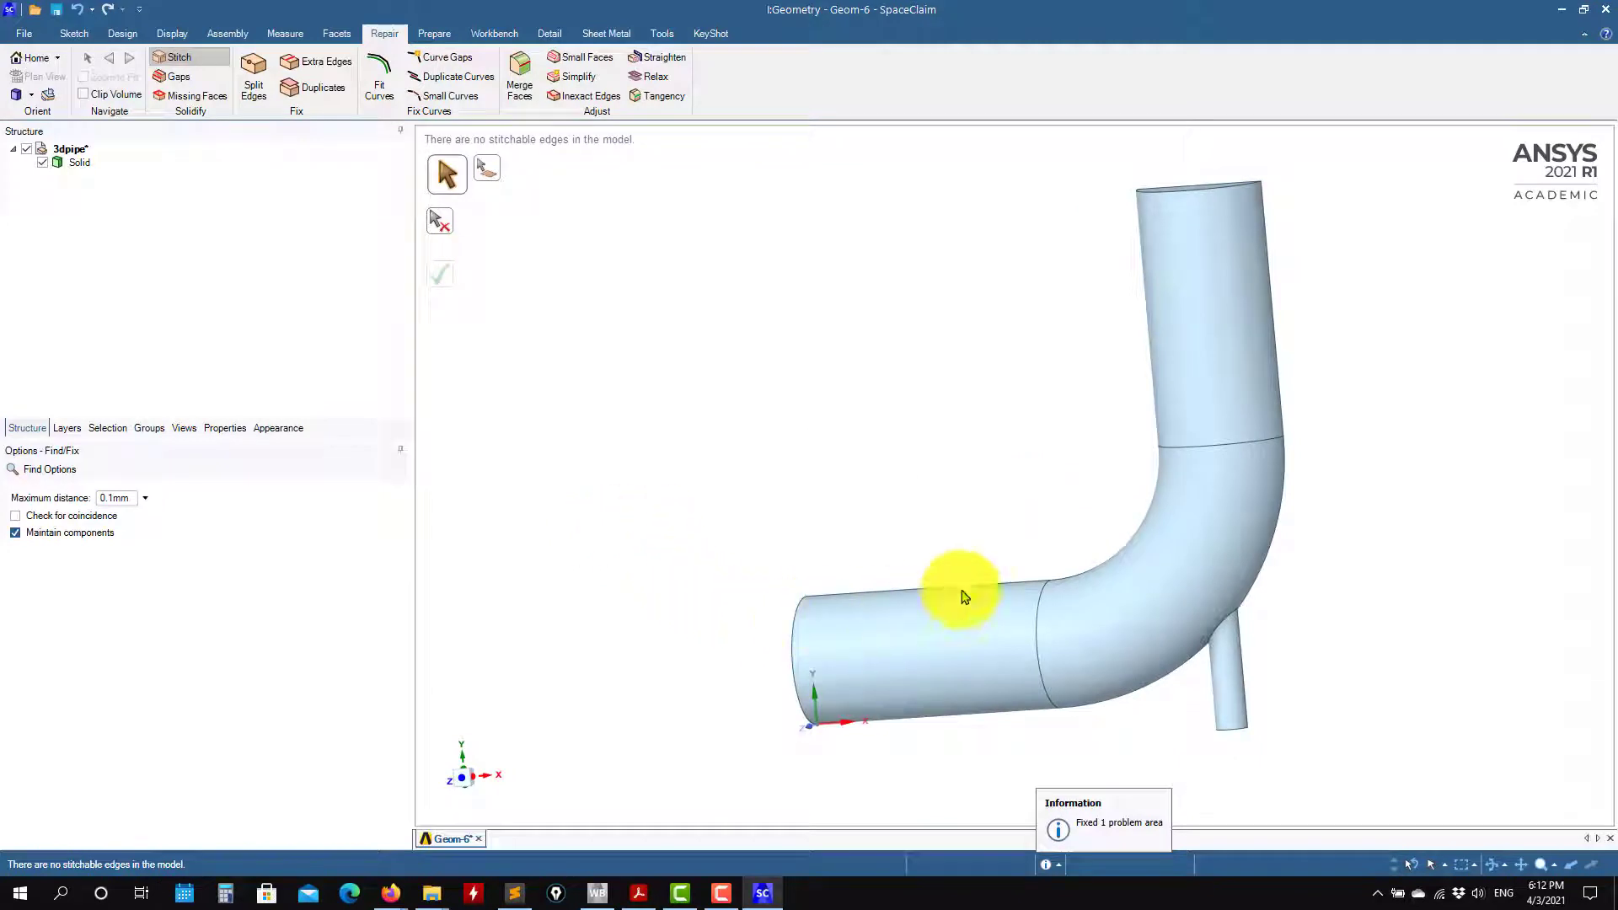
pyautogui.keyDown('ctrl'); pyautogui.moveTo(782, 512); pyautogui.dragTo(636, 462, button='middle'); pyautogui.keyUp('ctrl')
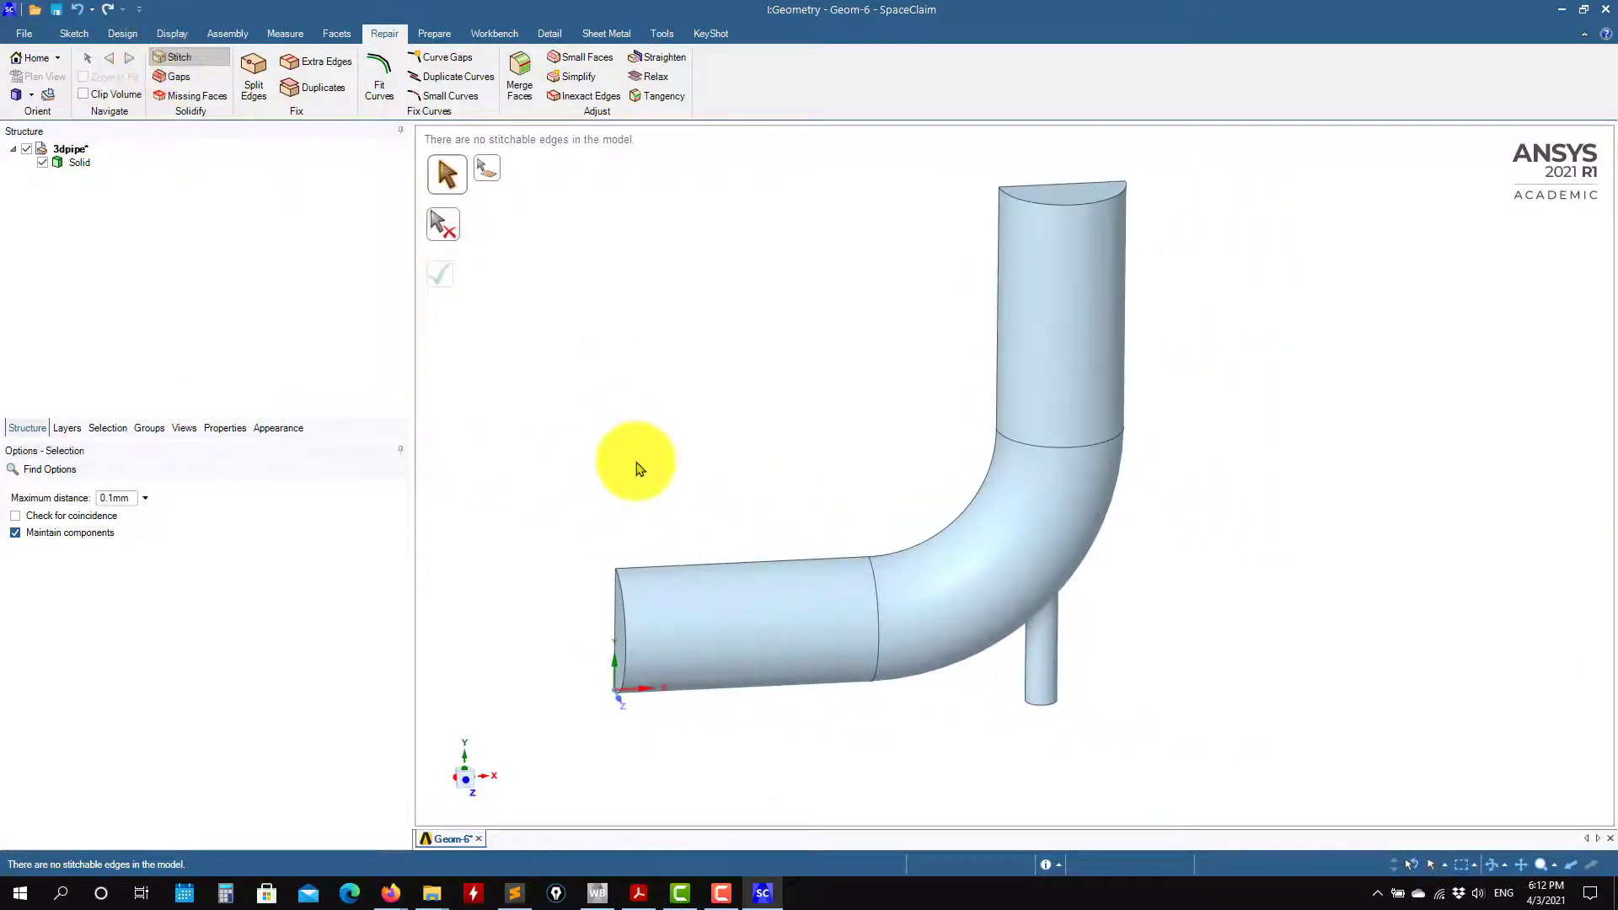
pyautogui.press('Escape')
pyautogui.moveTo(728, 528); pyautogui.dragTo(747, 668, button='middle')
pyautogui.click(734, 670)
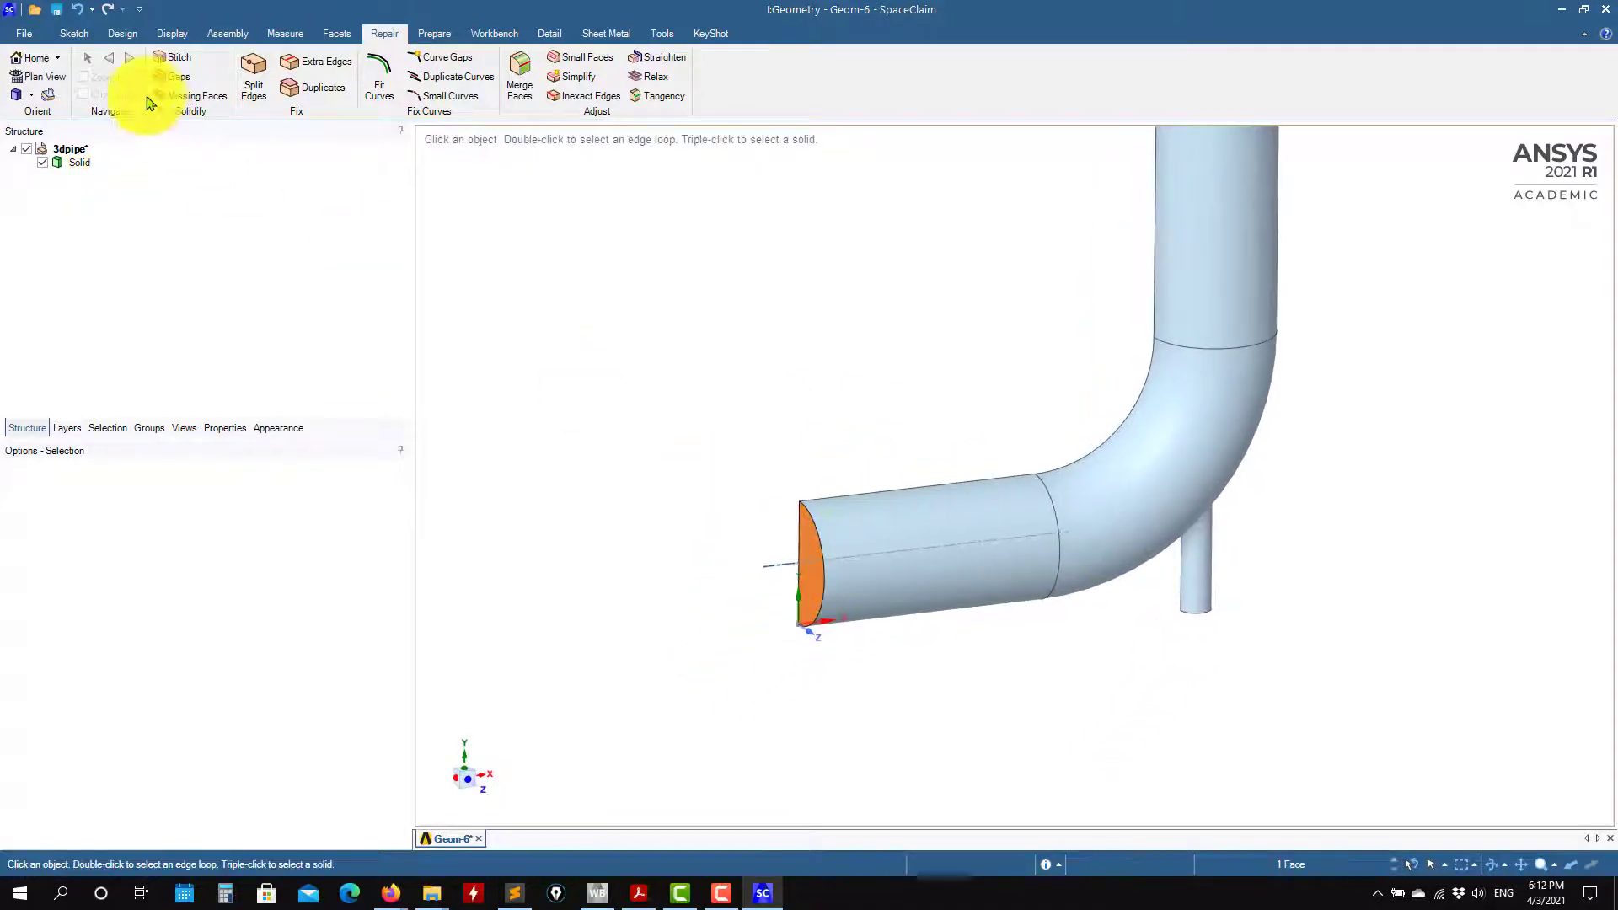
# Attempt to pull the straight leg's end and side faces with Pull, without success.
pyautogui.click(122, 34)
pyautogui.click(332, 77)
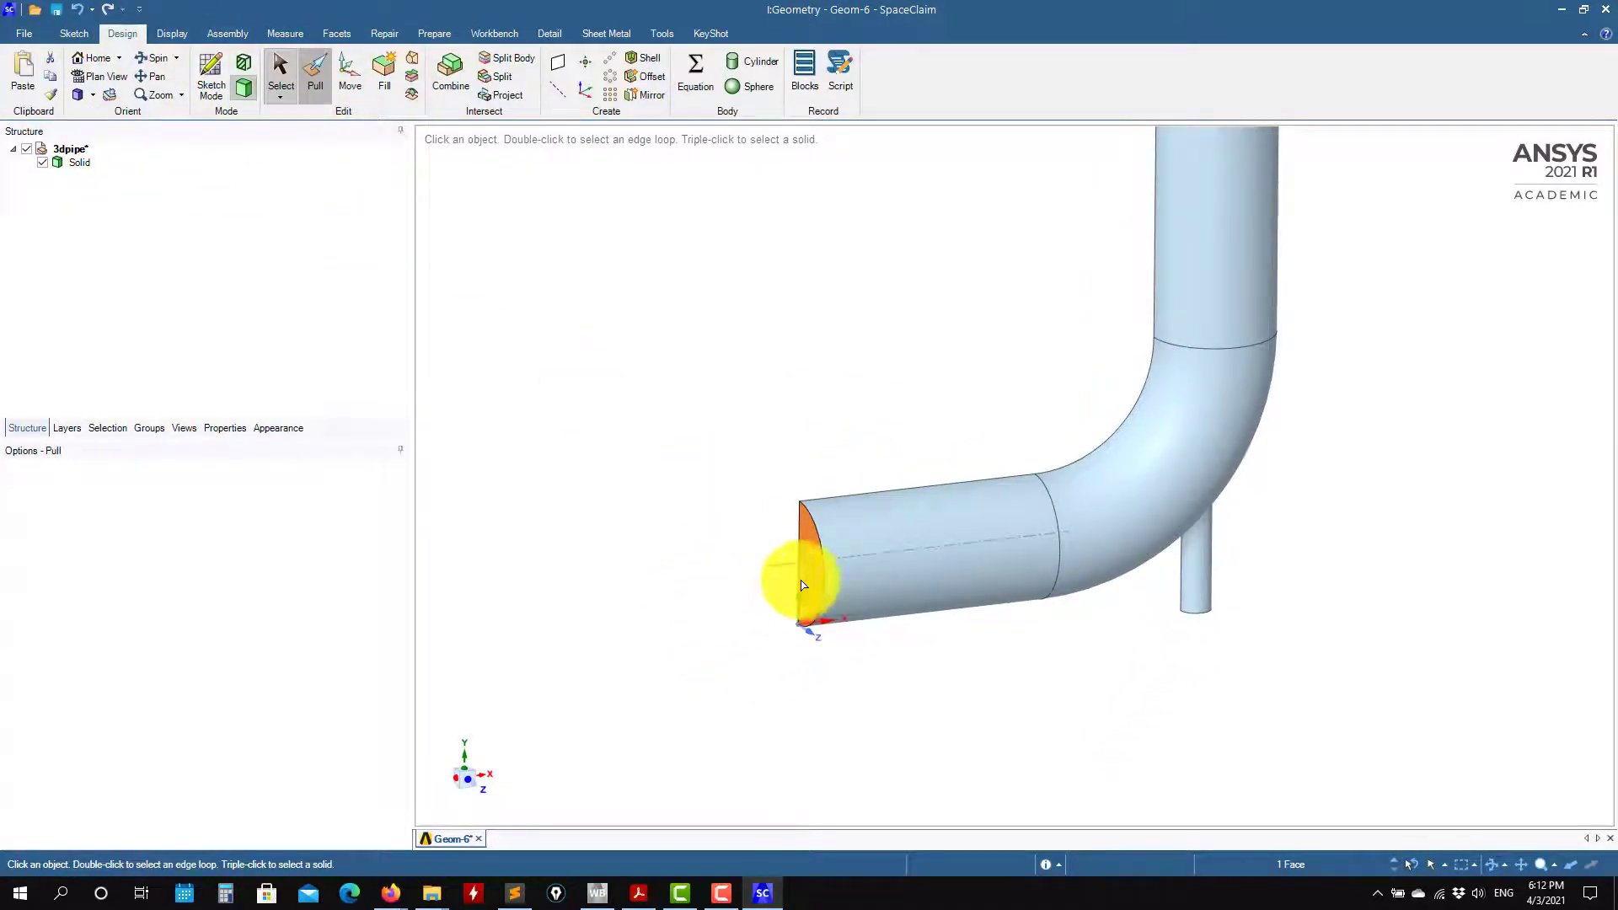
pyautogui.moveTo(792, 578); pyautogui.dragTo(603, 595)
pyautogui.click(908, 524)
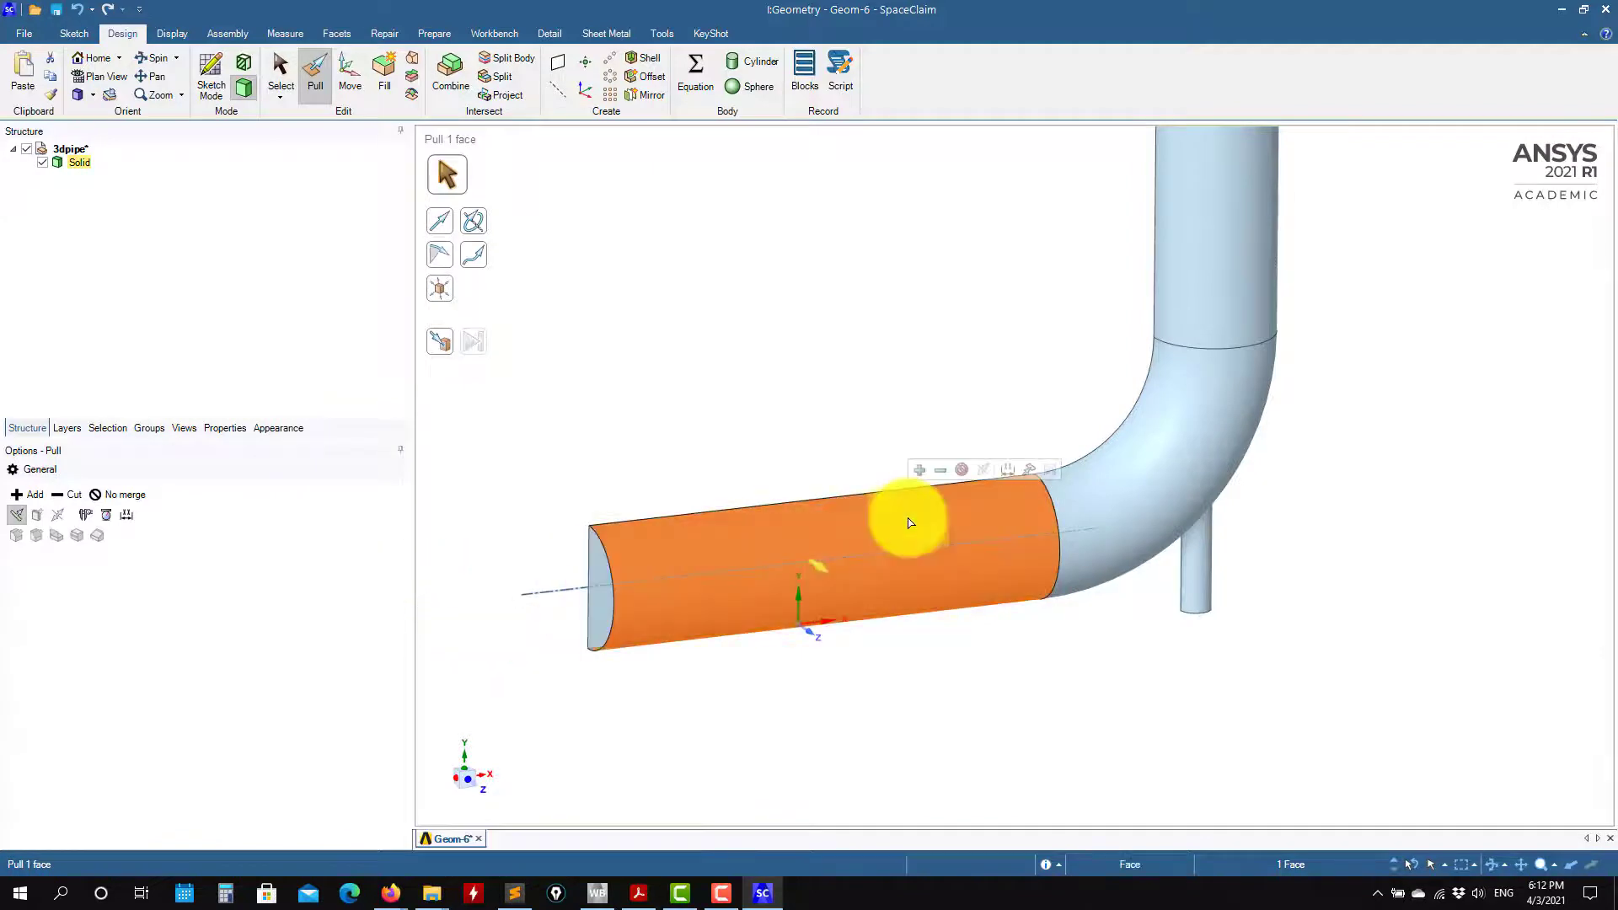
pyautogui.moveTo(978, 369); pyautogui.dragTo(943, 462)
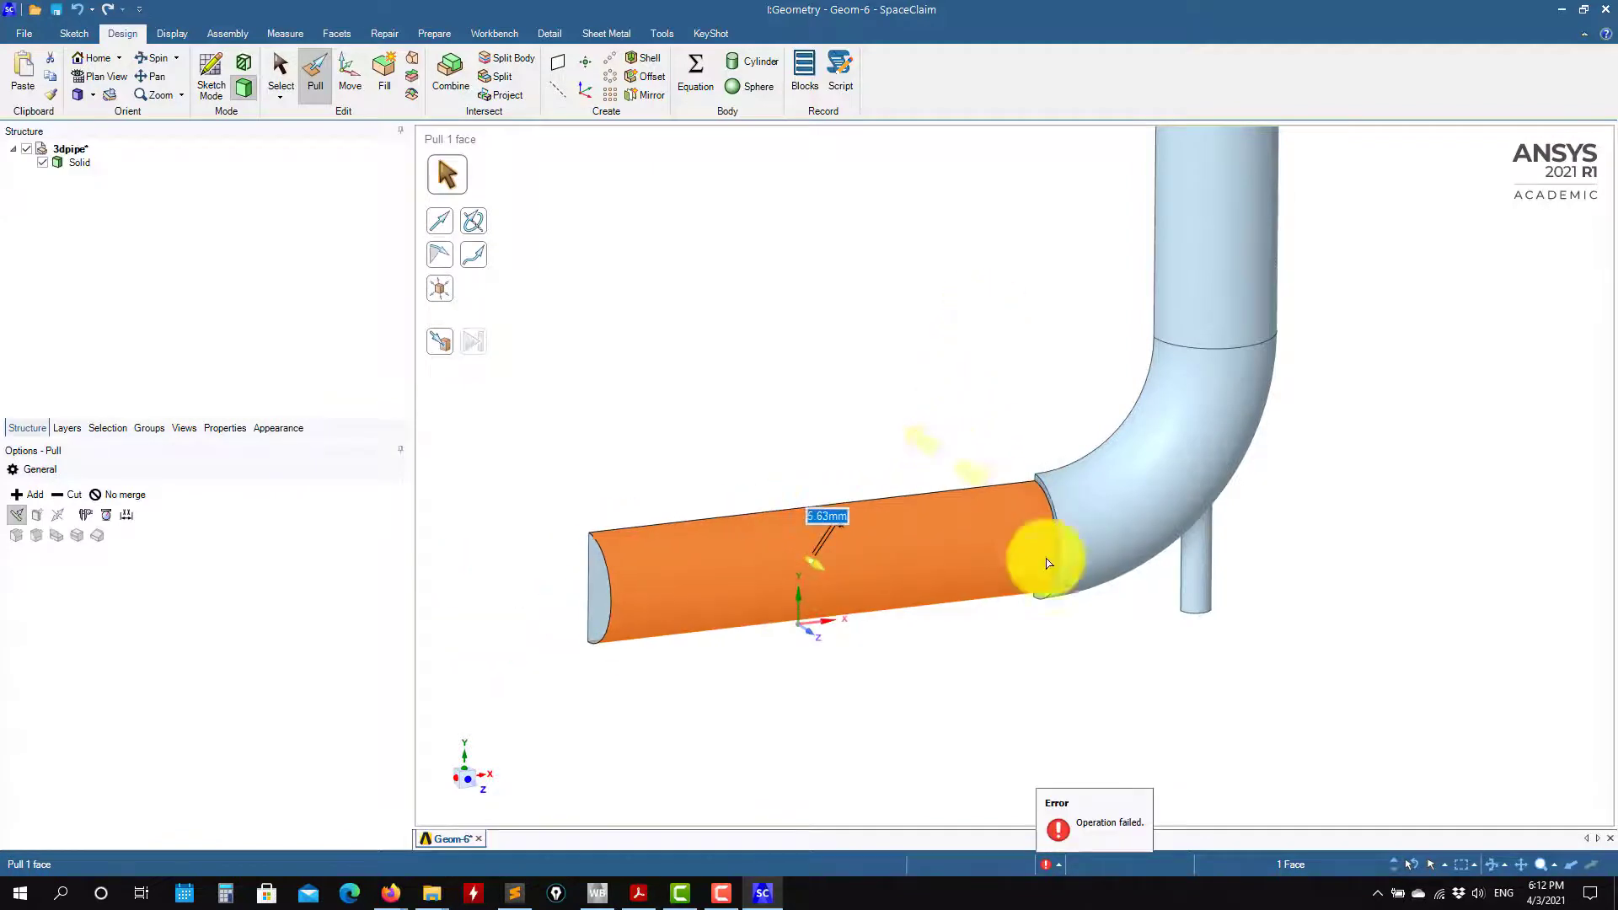
pyautogui.scroll(2, 1120, 691)
pyautogui.moveTo(1278, 710); pyautogui.dragTo(1261, 646, button='middle')
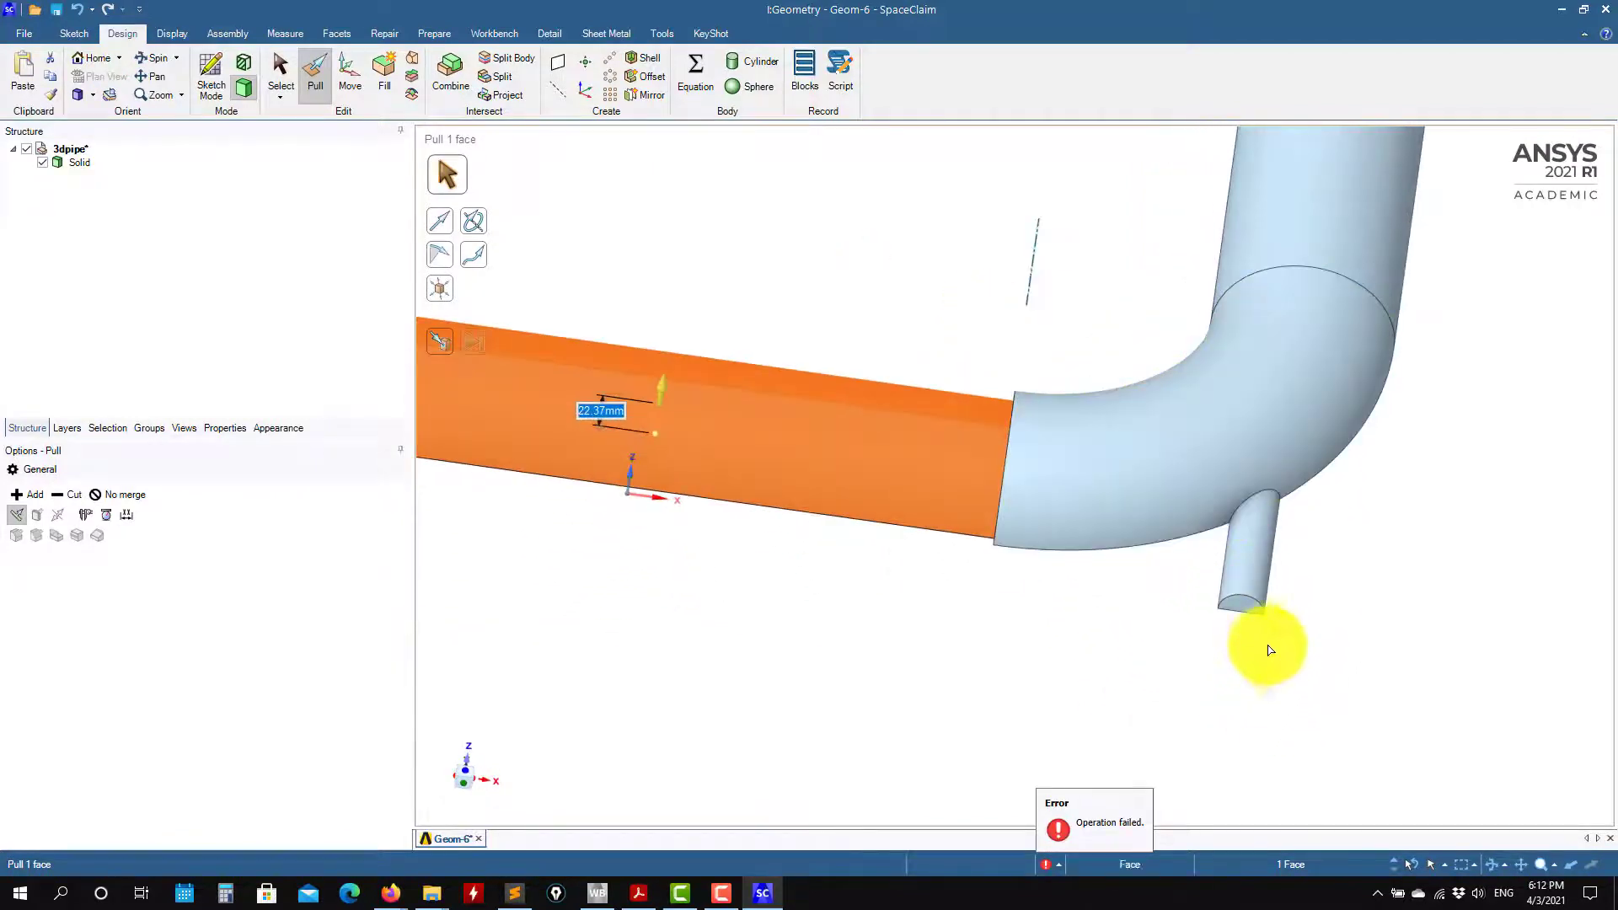
pyautogui.moveTo(1203, 767); pyautogui.dragTo(1253, 632)
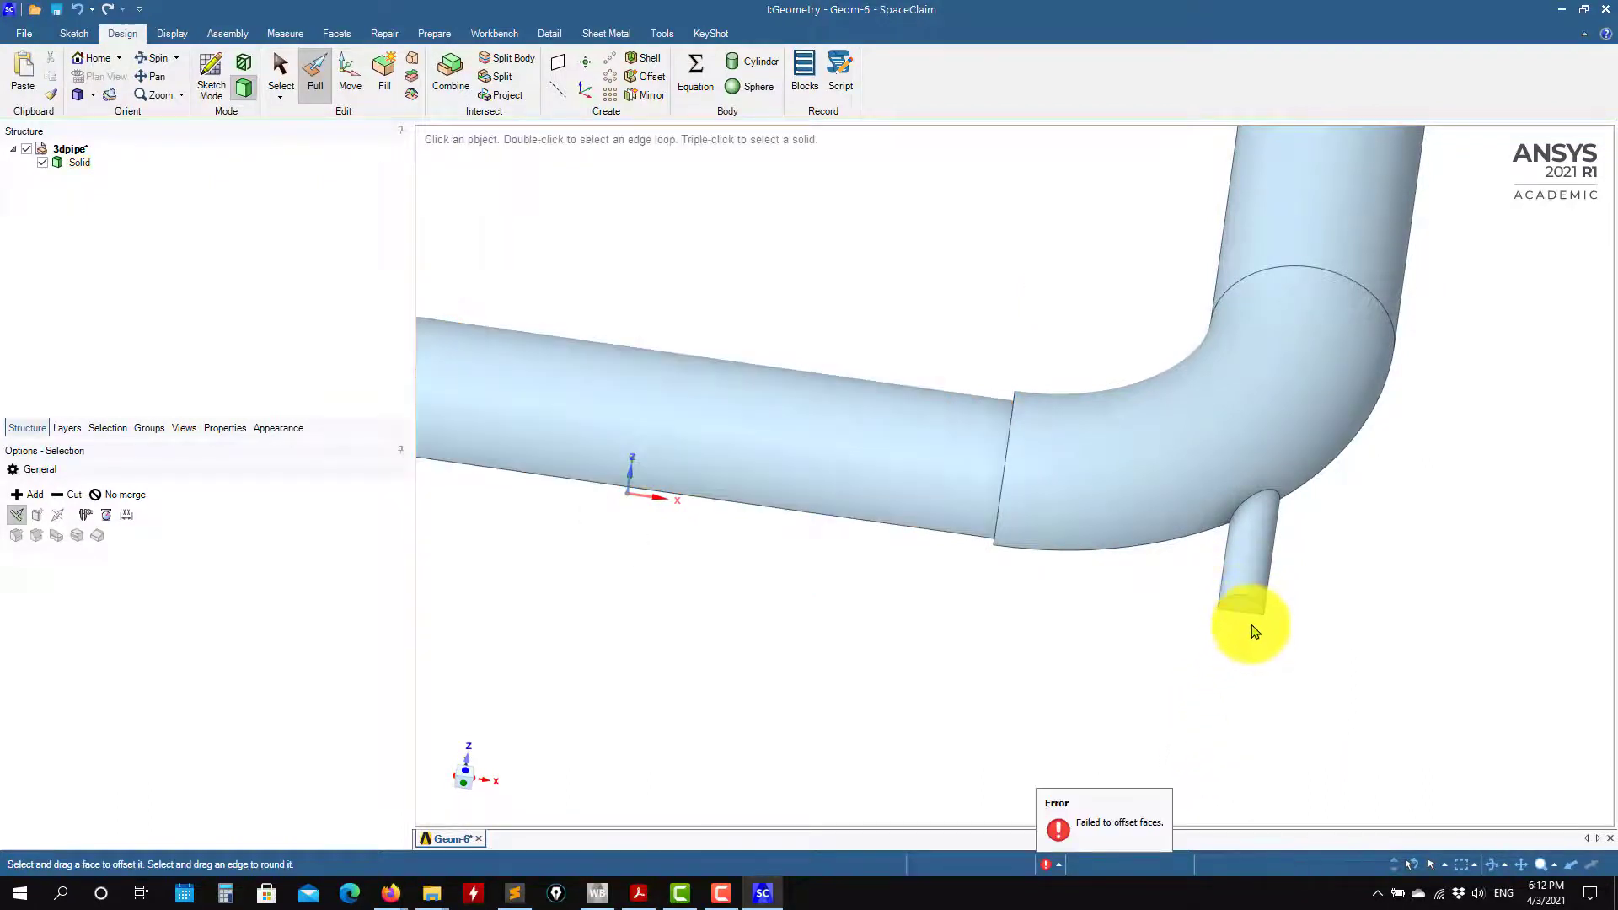
pyautogui.moveTo(1221, 713); pyautogui.dragTo(1217, 718)
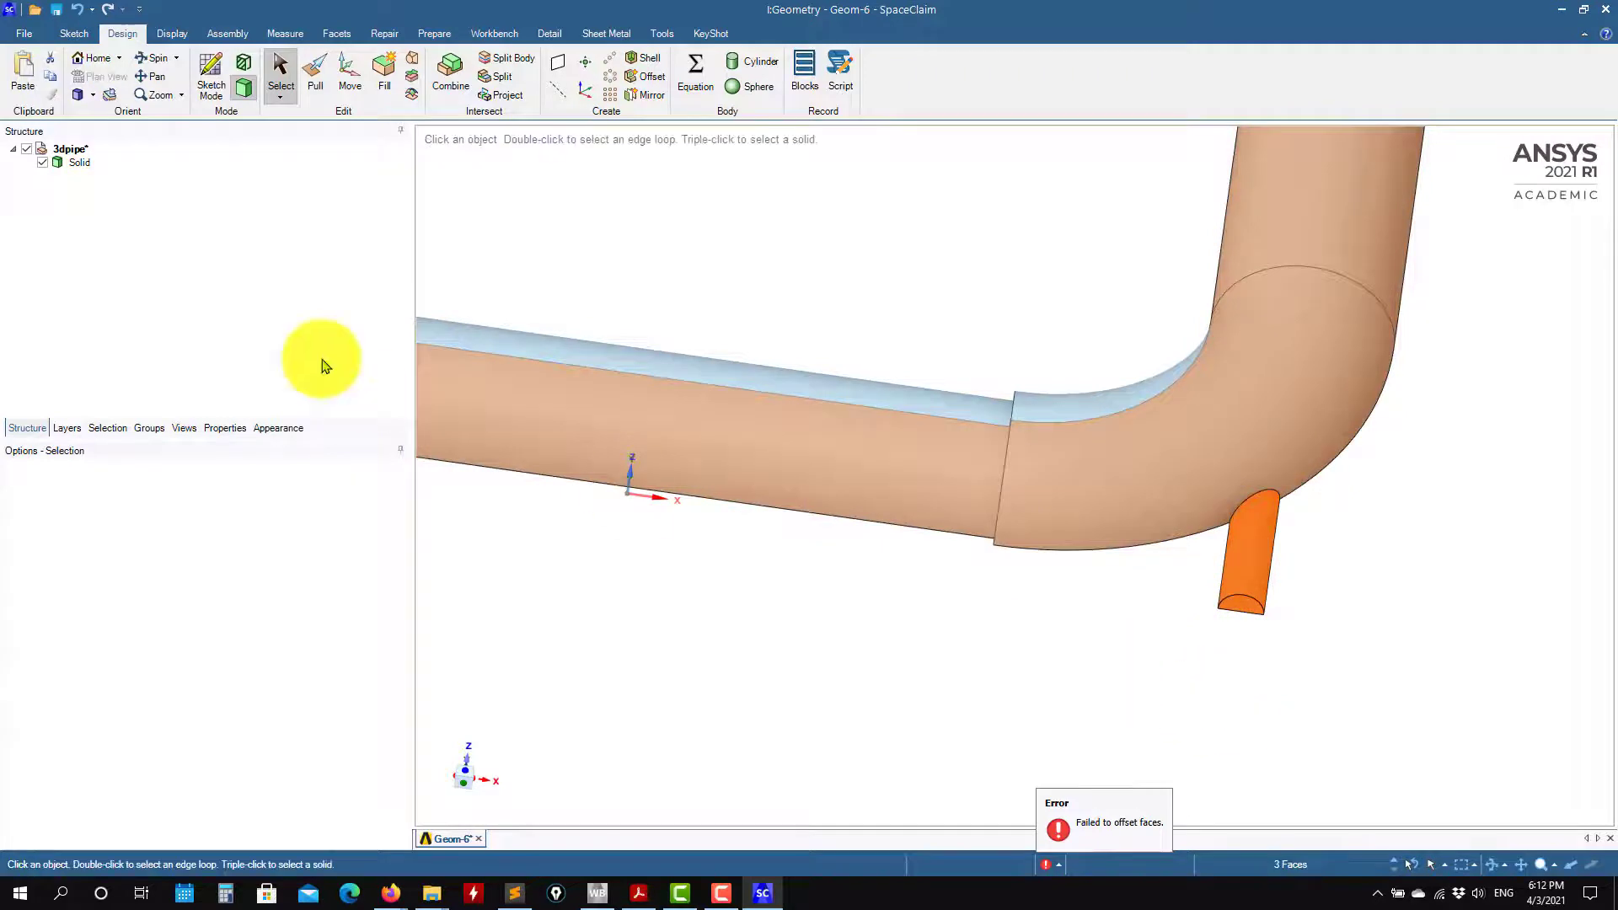
pyautogui.click(683, 269)
# Pull the branch pipe's end face downward about 127.51 mm.
pyautogui.click(317, 76)
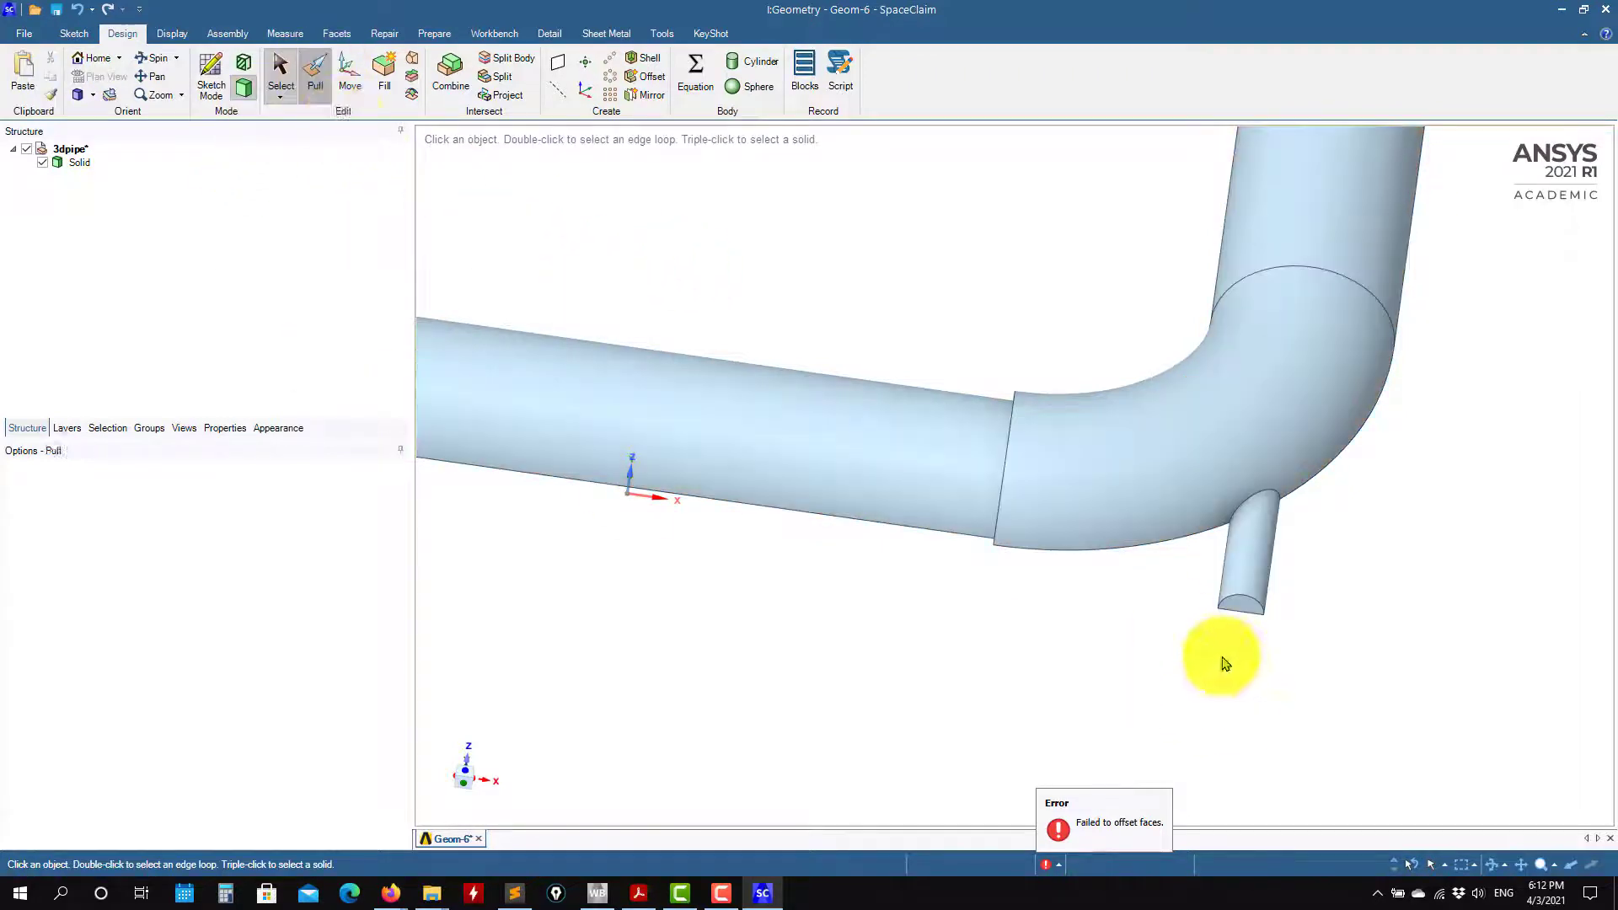
pyautogui.scroll(2, 1230, 649)
pyautogui.click(1261, 587)
pyautogui.moveTo(1264, 593); pyautogui.dragTo(1210, 802)
pyautogui.scroll(-7, 1054, 654)
pyautogui.moveTo(1166, 501); pyautogui.dragTo(1129, 762, button='middle')
pyautogui.scroll(3, 1133, 548)
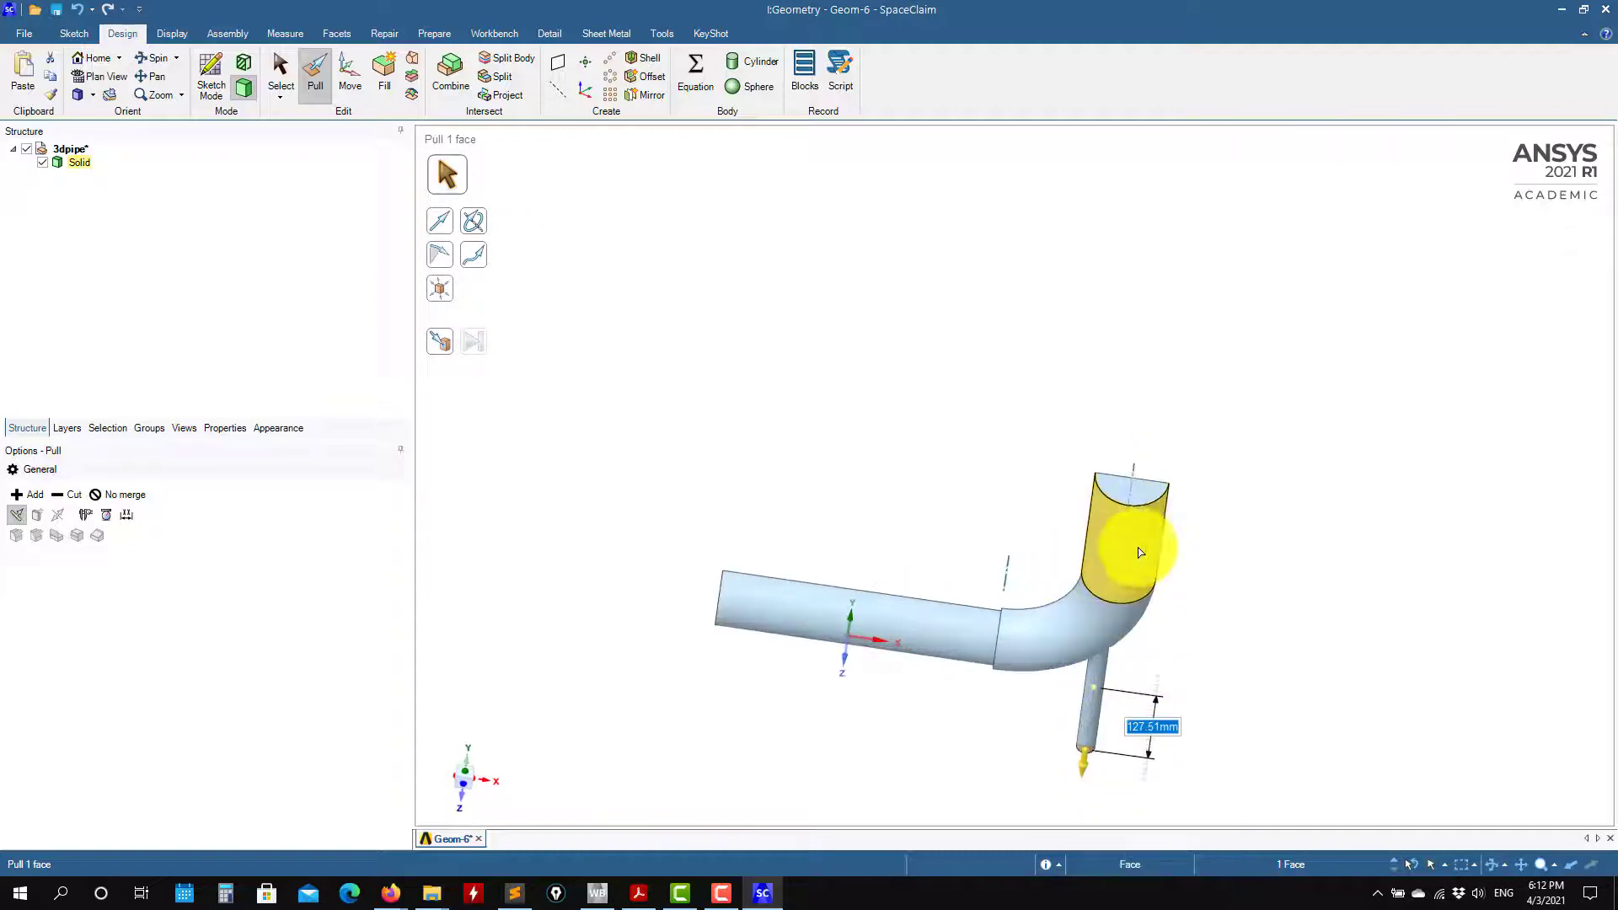
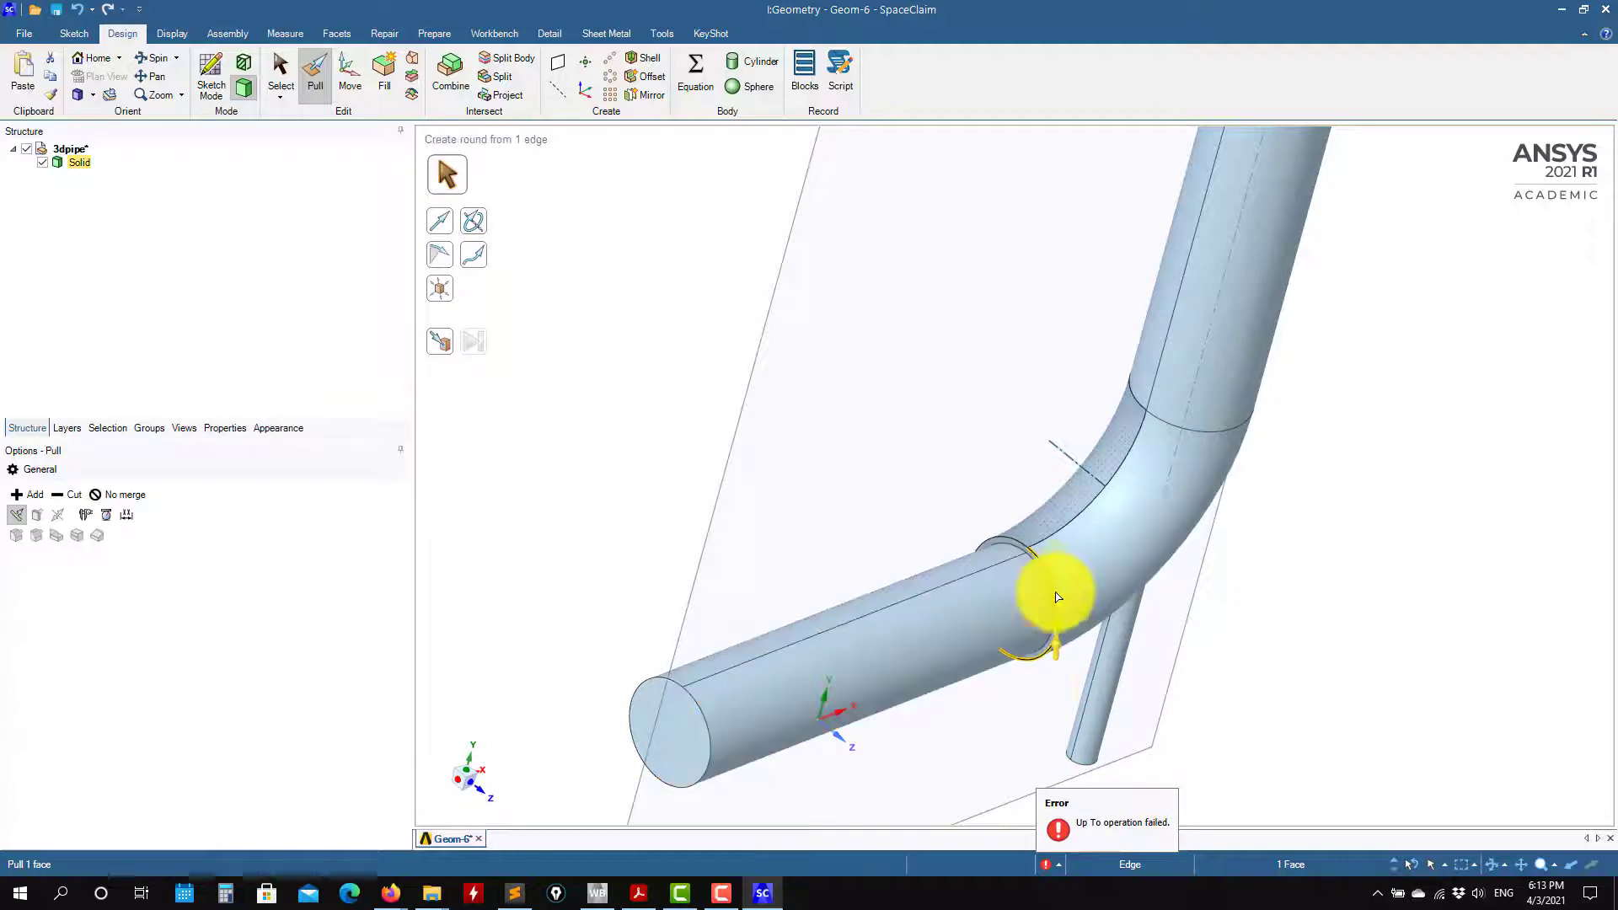
# Try an Up To pull of the inlet section's outer face to a reference face.
pyautogui.scroll(3, 1246, 693)
pyautogui.click(820, 622)
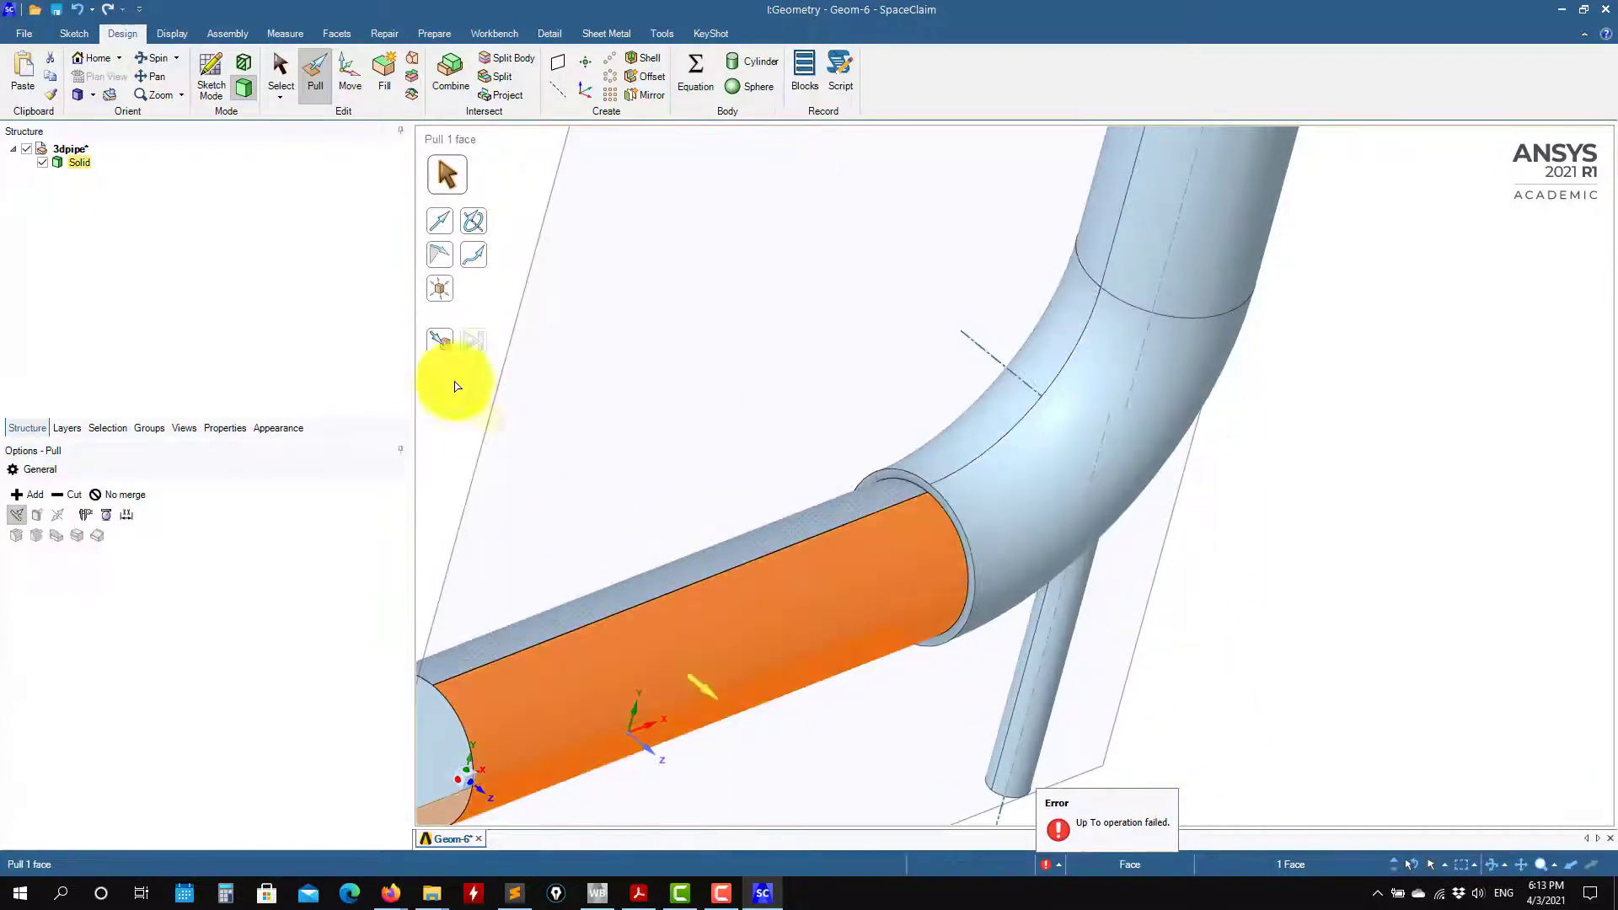
pyautogui.click(439, 341)
pyautogui.click(966, 549)
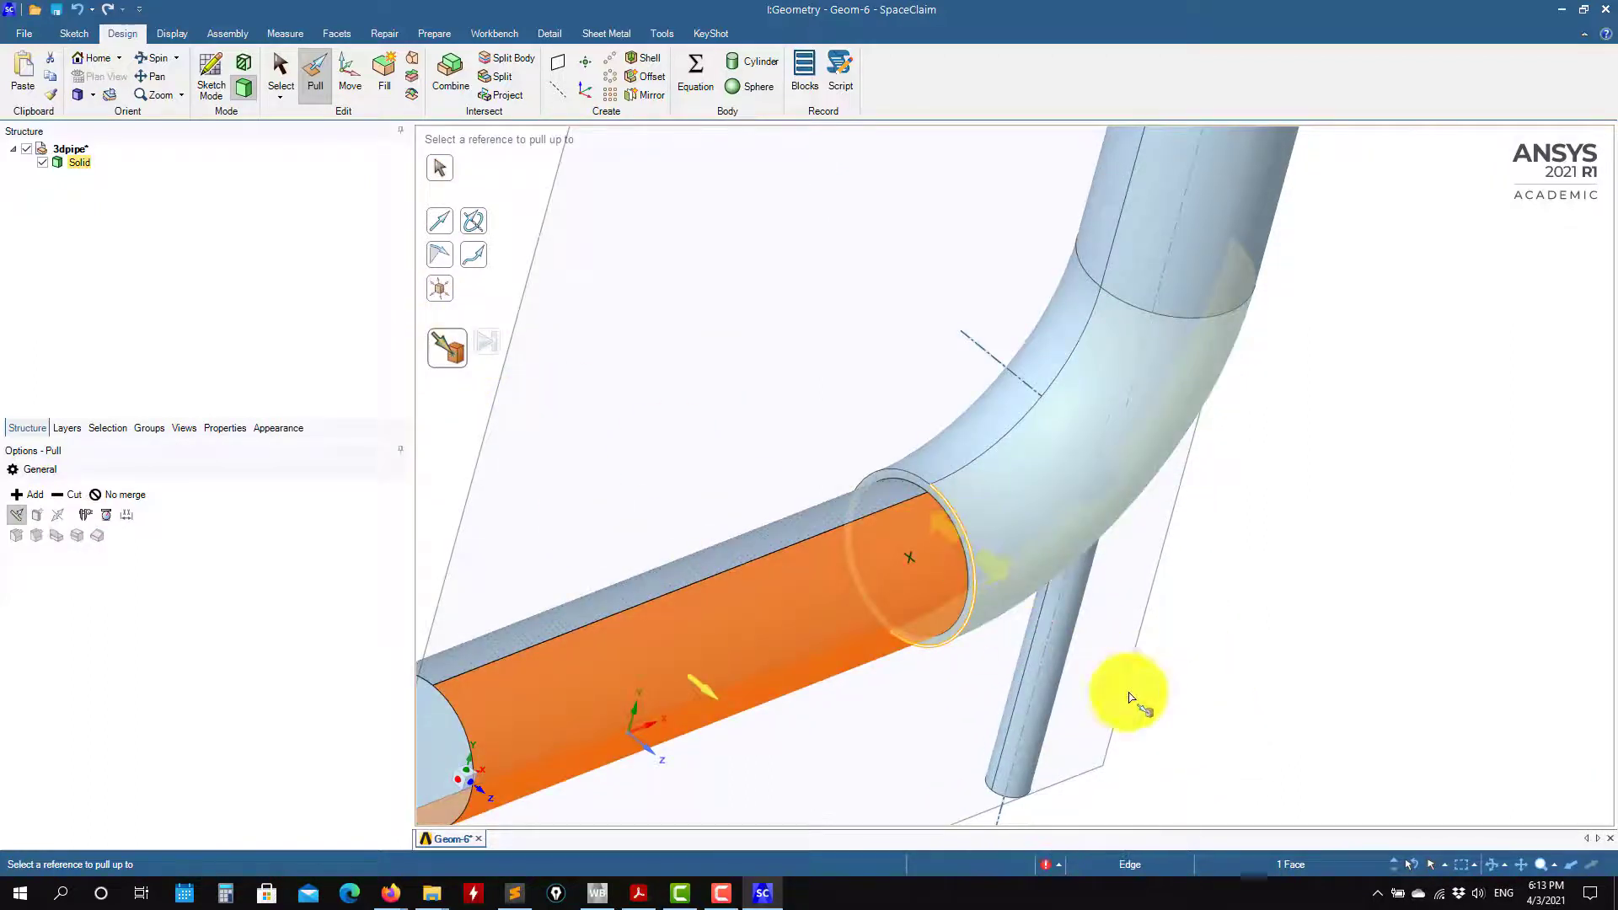
pyautogui.moveTo(868, 657); pyautogui.dragTo(924, 671)
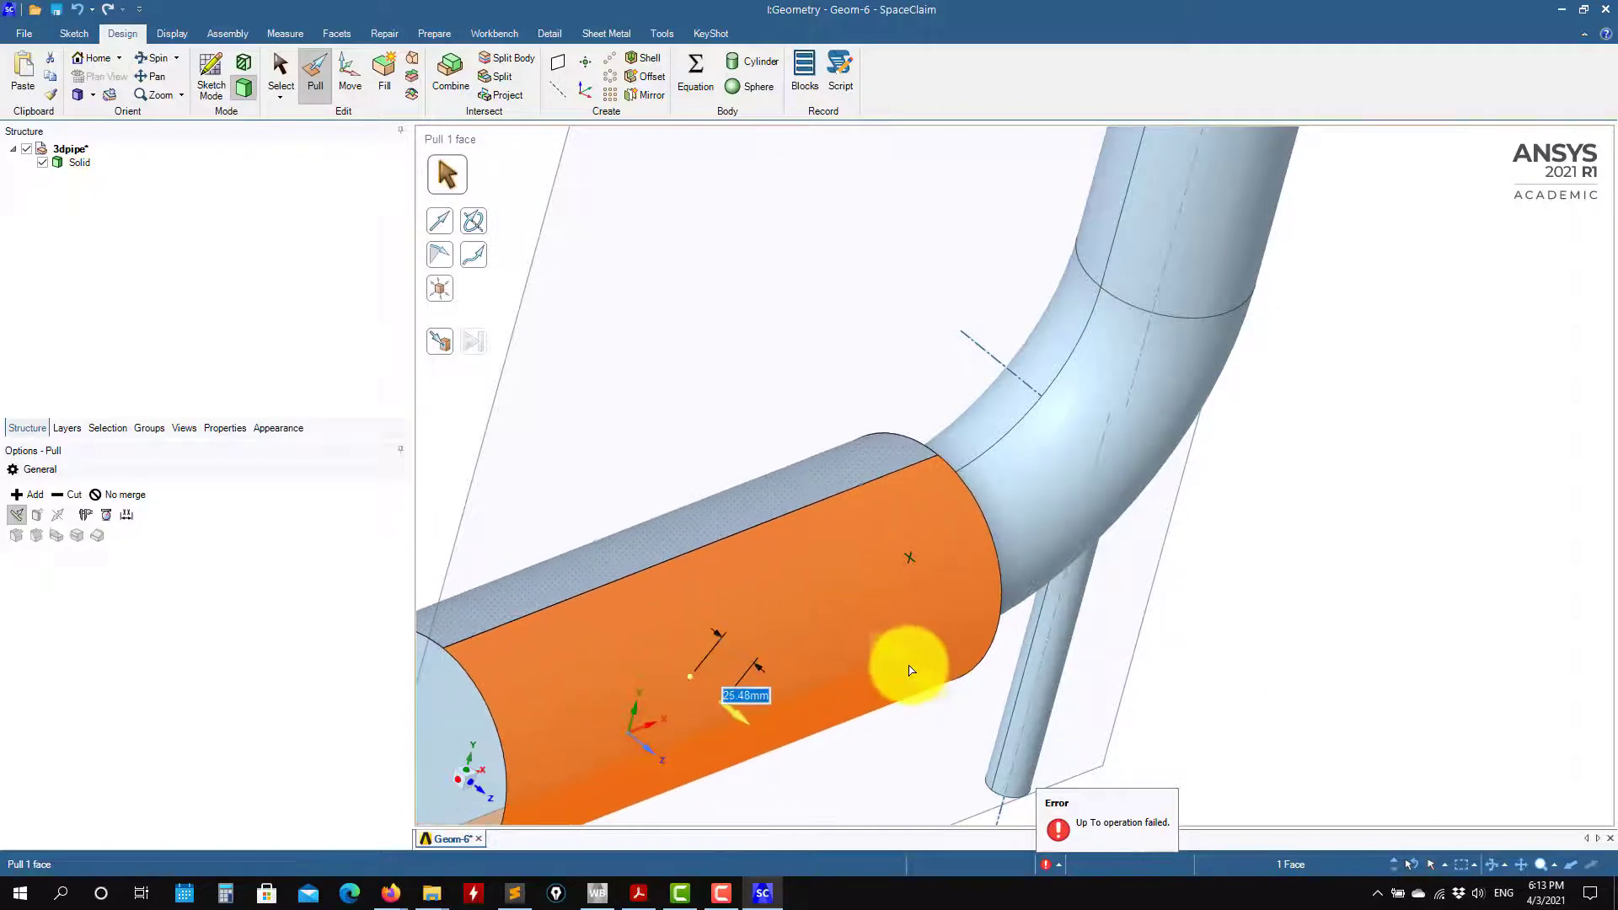
pyautogui.click(1293, 708)
# Retry the Up To pull of the outer face with a different reference; the pull fails.
pyautogui.click(849, 603)
pyautogui.click(442, 345)
pyautogui.click(1114, 700)
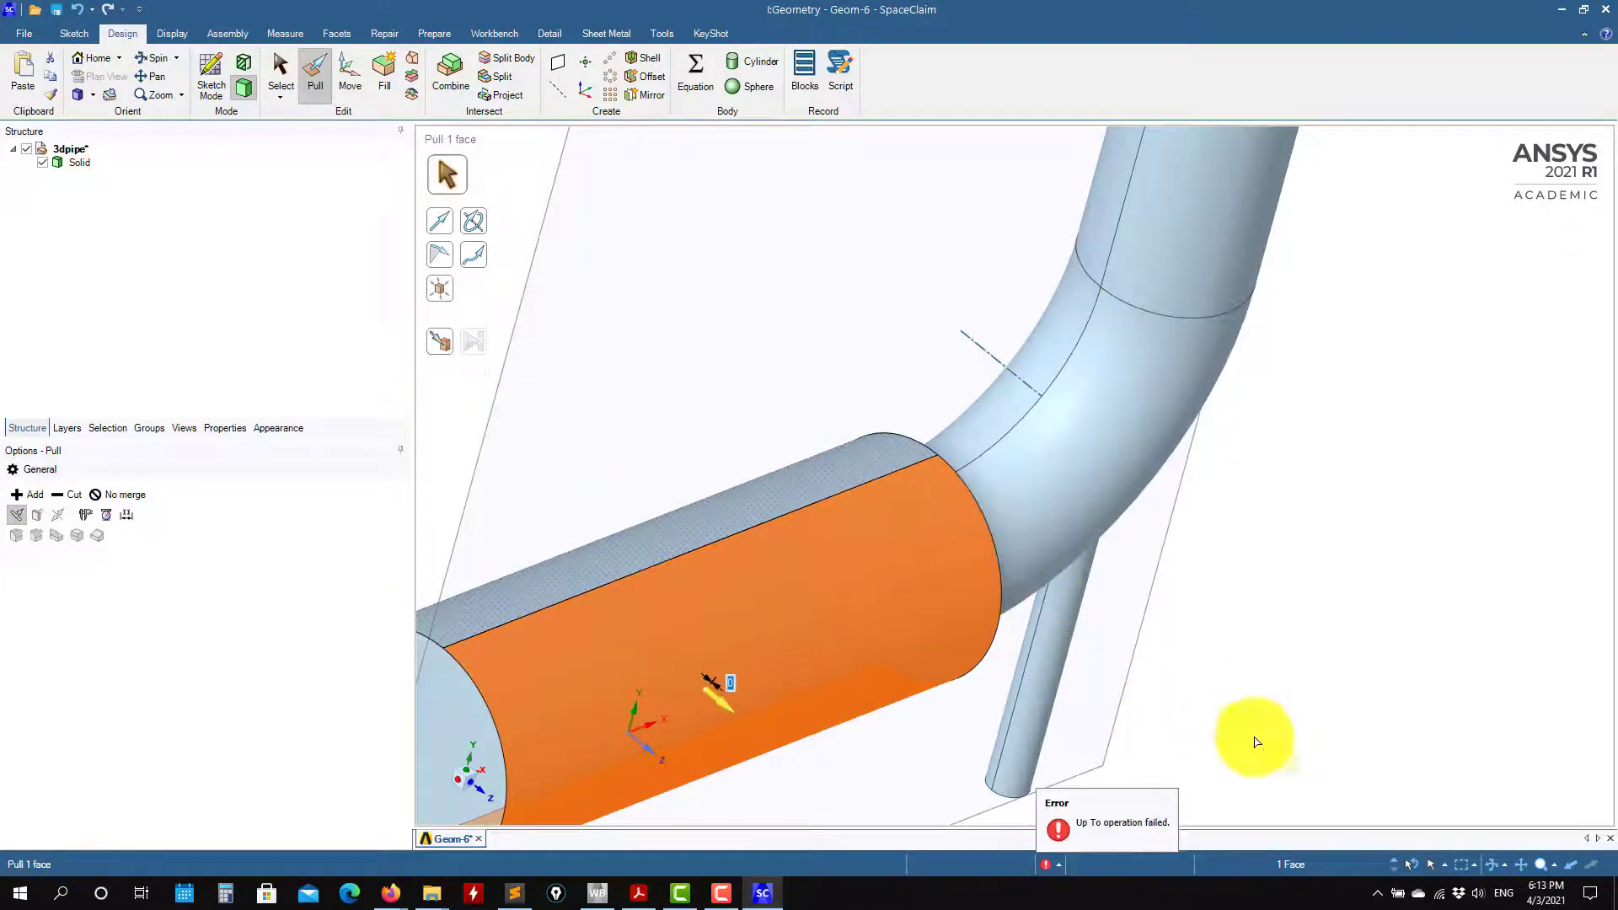
pyautogui.scroll(5, 1054, 705)
pyautogui.scroll(-5, 1190, 739)
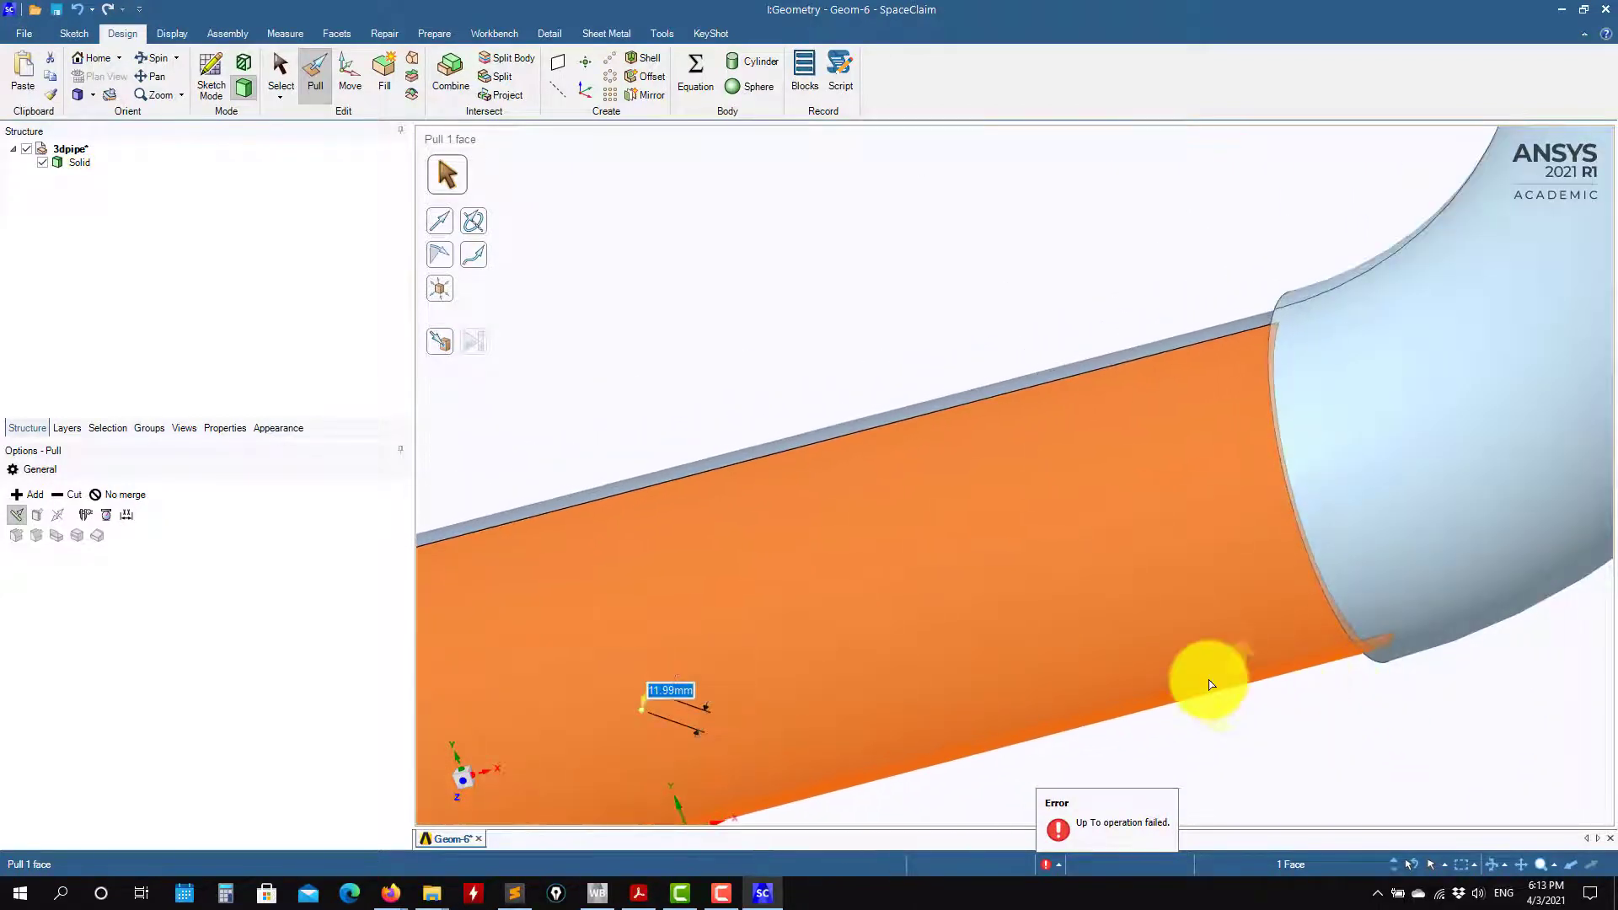
pyautogui.moveTo(1292, 661); pyautogui.dragTo(902, 537, button='middle')
pyautogui.scroll(4, 628, 407)
# Pull the inlet's ring-shaped end face outward to lengthen the straight inlet section.
pyautogui.click(443, 344)
pyautogui.keyDown('shift'); pyautogui.moveTo(1183, 462); pyautogui.dragTo(680, 484, button='middle'); pyautogui.keyUp('shift')
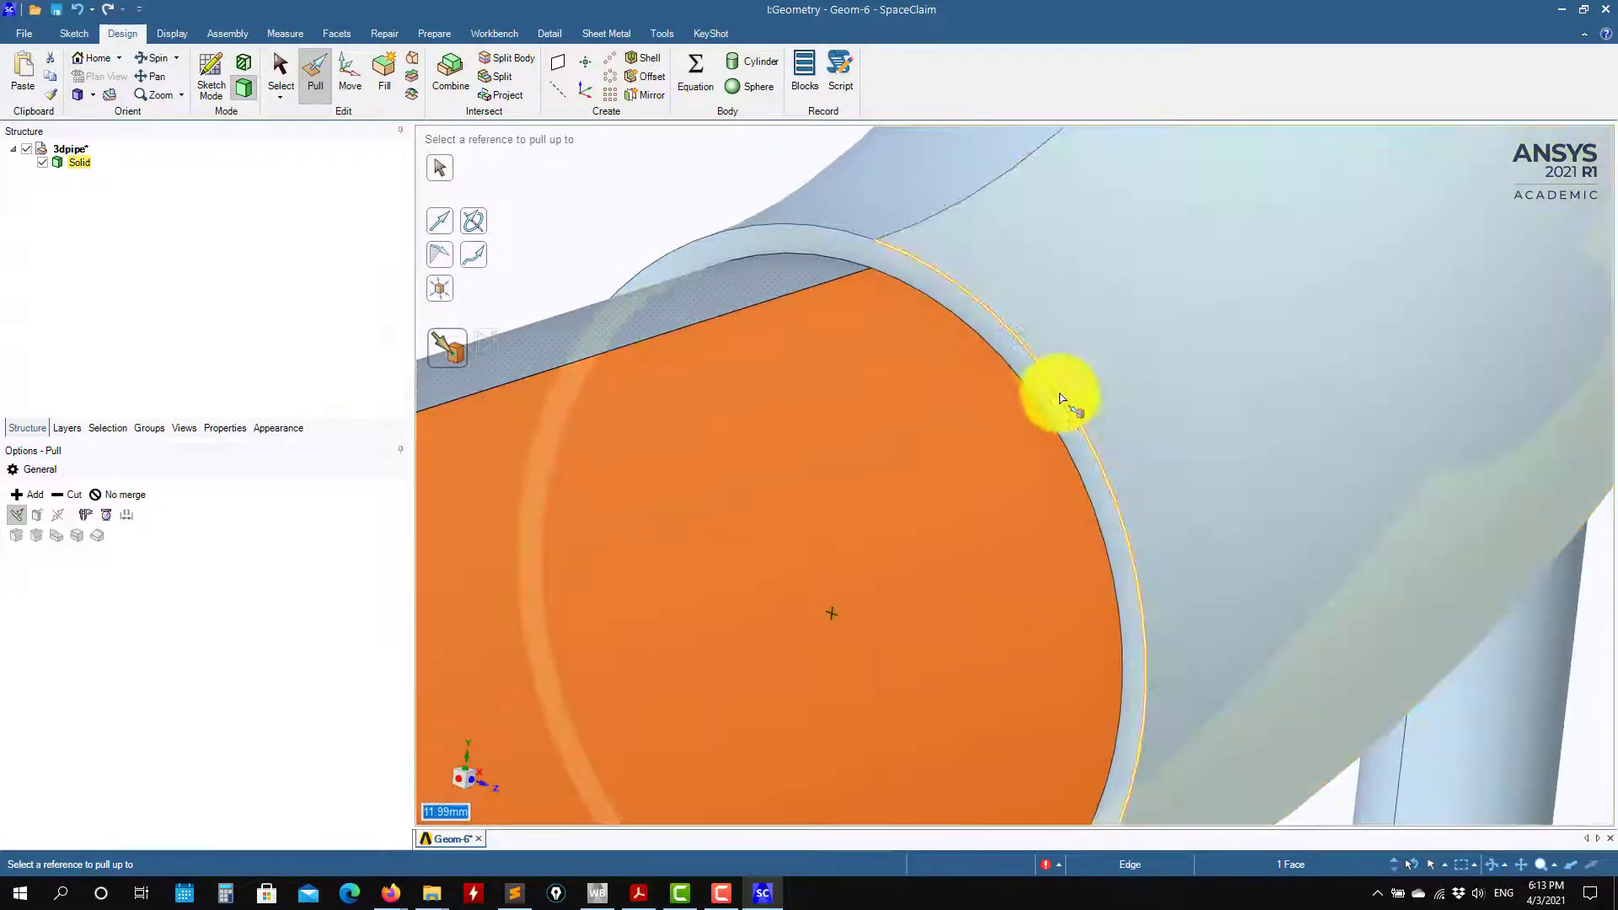
pyautogui.click(1061, 398)
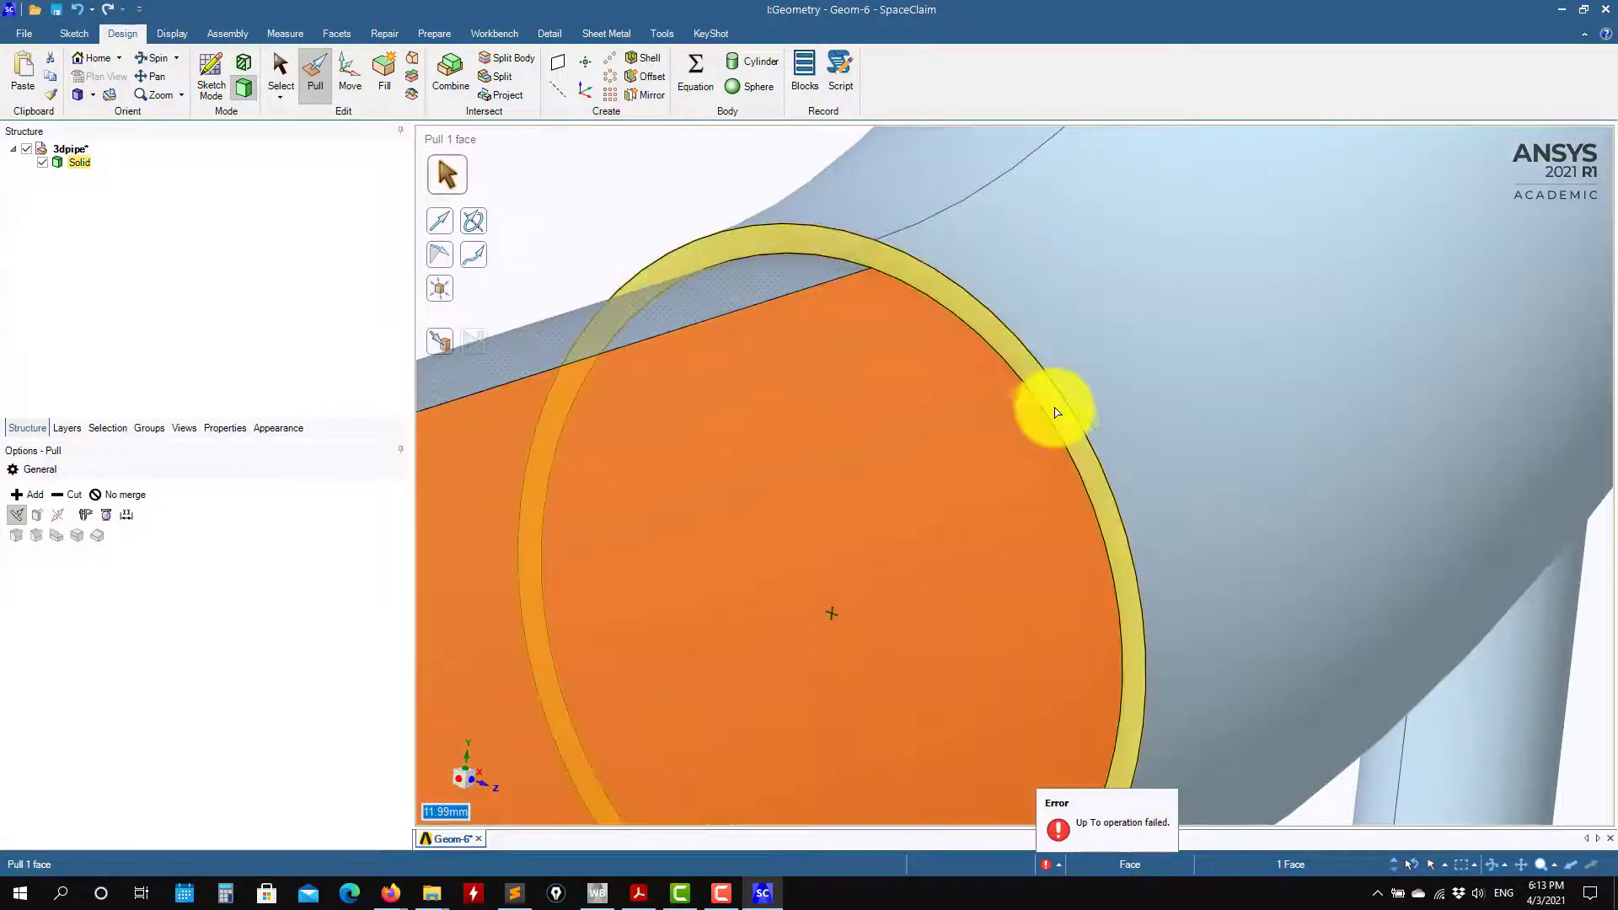
pyautogui.click(1051, 409)
pyautogui.moveTo(1028, 492); pyautogui.dragTo(1072, 483)
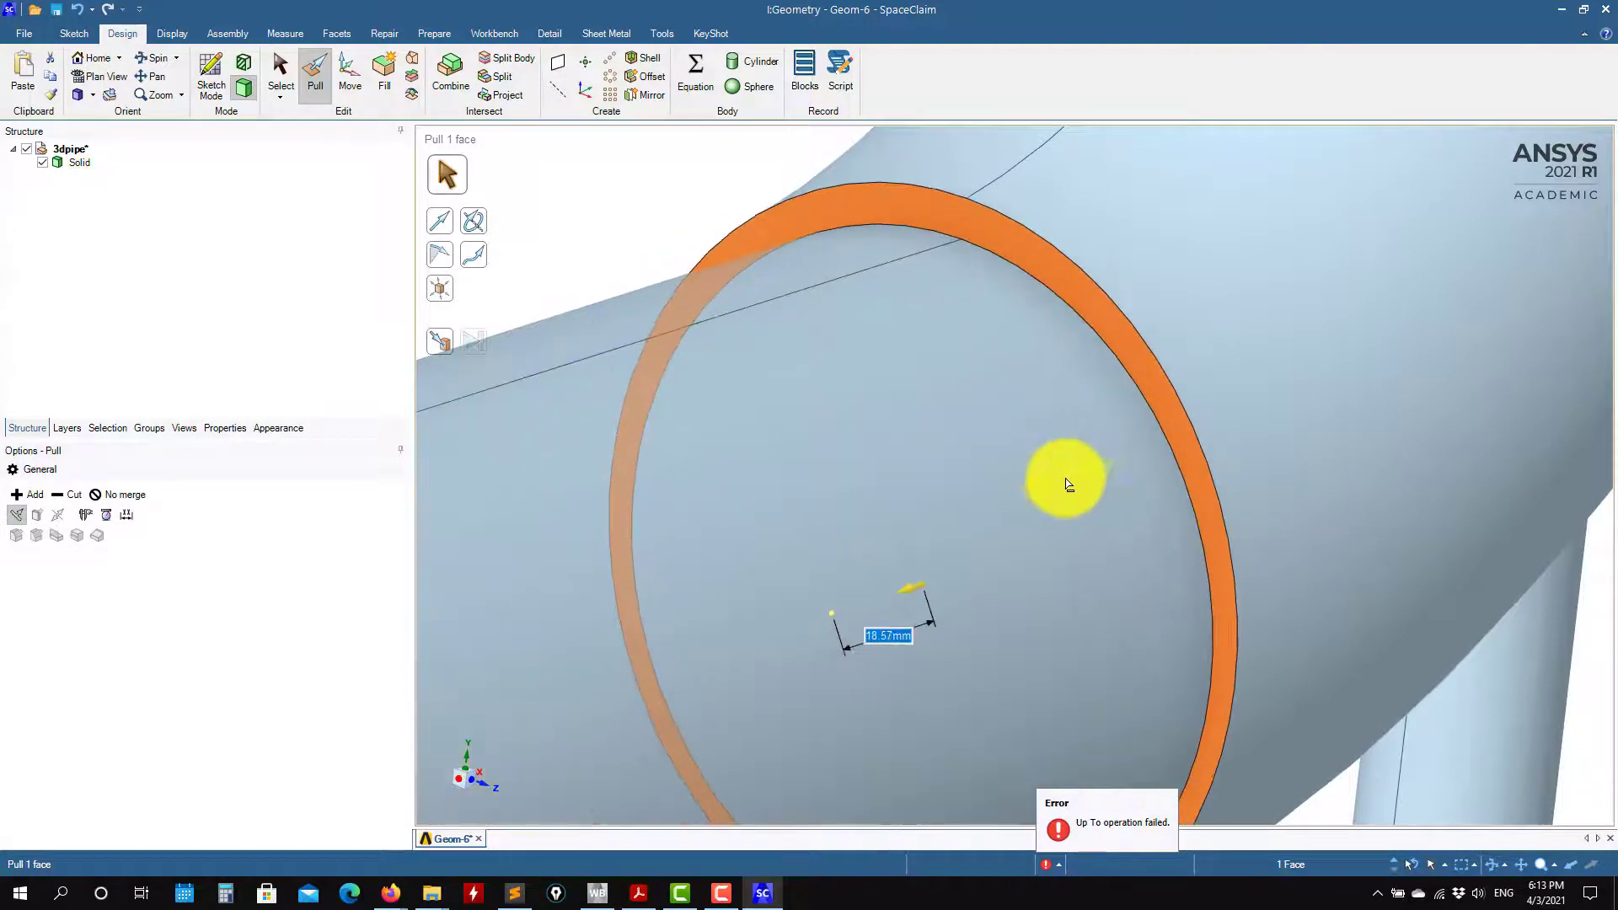
pyautogui.scroll(-4, 1017, 537)
pyautogui.scroll(4, 1017, 537)
pyautogui.scroll(-4, 1020, 536)
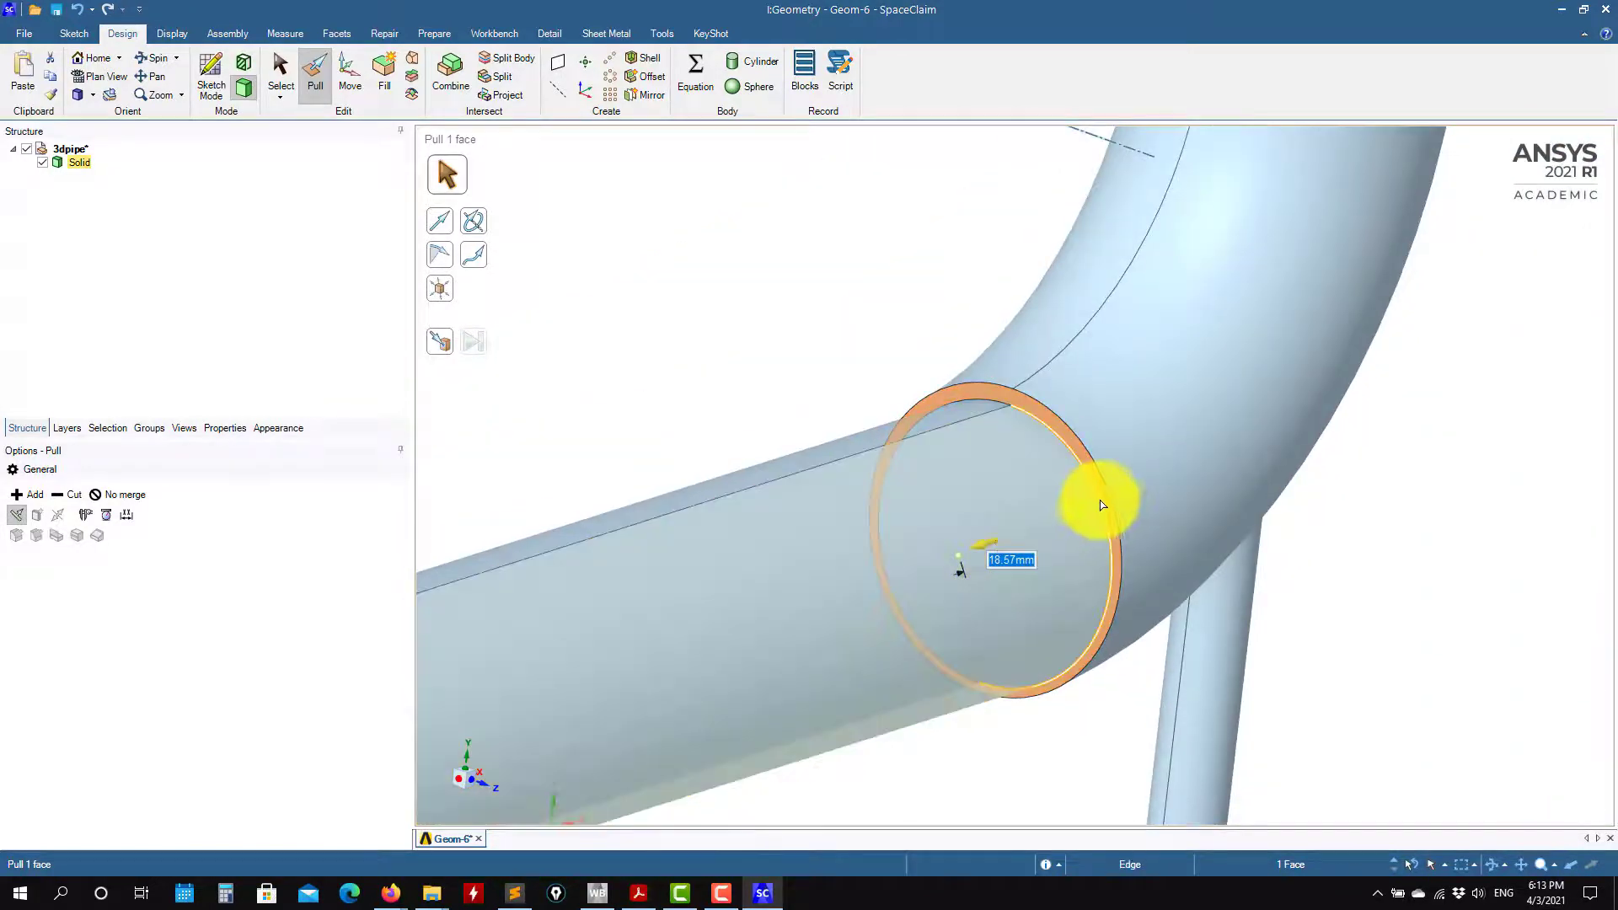
pyautogui.moveTo(1052, 531); pyautogui.dragTo(757, 697)
pyautogui.click(1018, 804)
pyautogui.moveTo(853, 731); pyautogui.dragTo(997, 748, button='middle')
pyautogui.click(674, 434)
pyautogui.click(439, 341)
pyautogui.scroll(3, 911, 347)
pyautogui.click(877, 346)
pyautogui.scroll(-3, 861, 537)
pyautogui.click(1007, 686)
pyautogui.press('Escape')
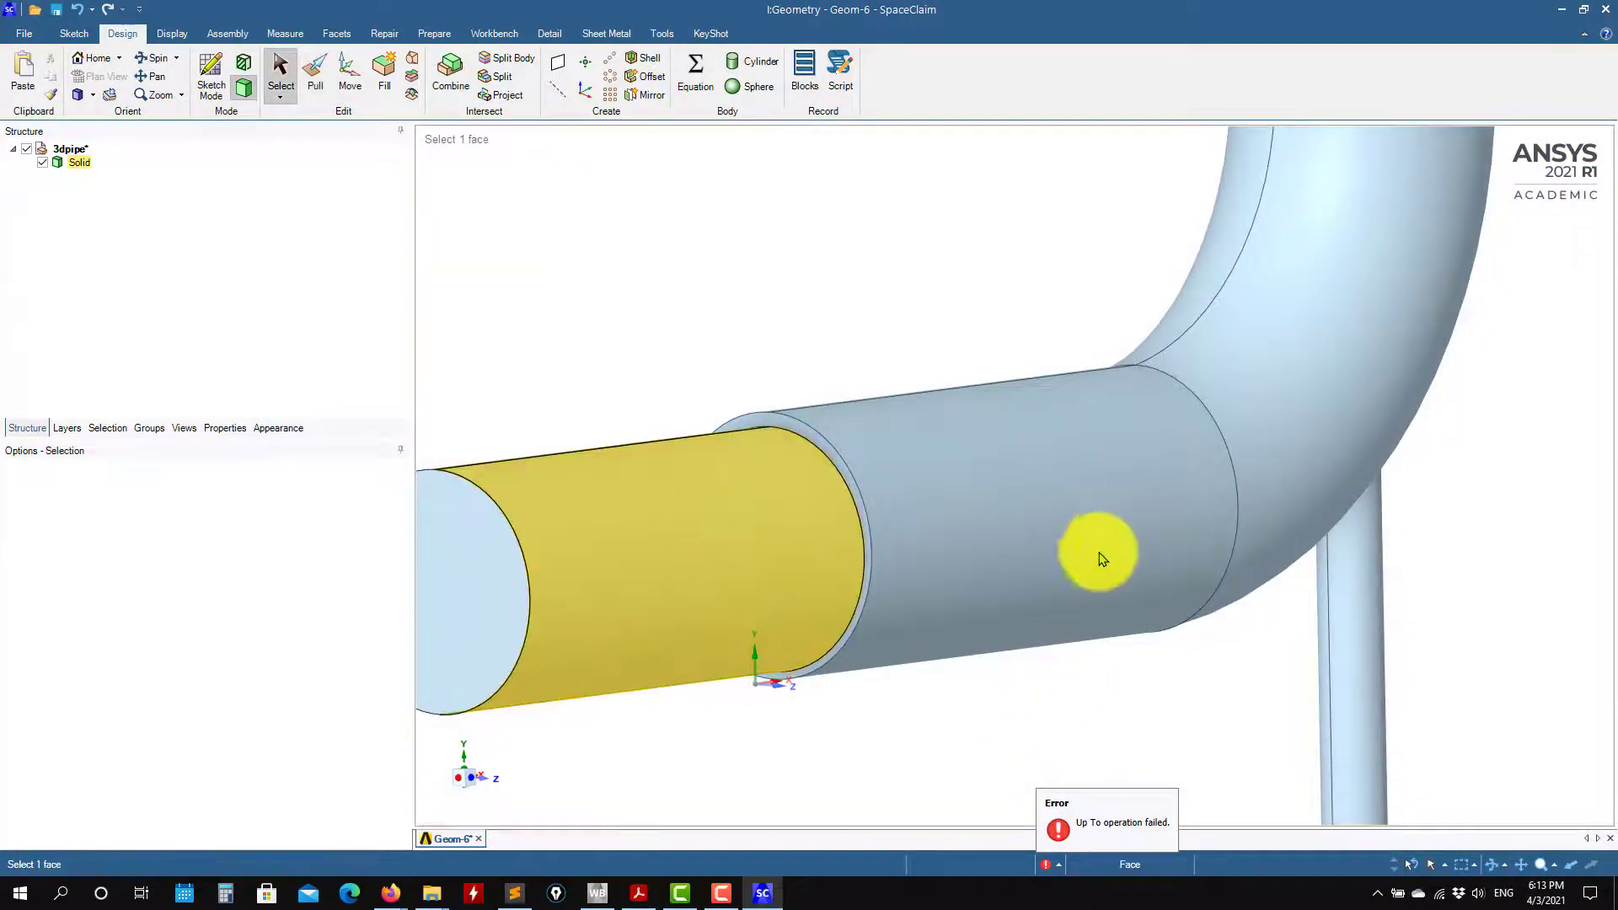
pyautogui.scroll(-4, 1118, 544)
pyautogui.moveTo(1357, 530); pyautogui.dragTo(1106, 528, button='middle')
pyautogui.scroll(4, 1171, 587)
pyautogui.keyDown('ctrl'); pyautogui.moveTo(1249, 539); pyautogui.dragTo(956, 687, button='middle'); pyautogui.keyUp('ctrl')
pyautogui.moveTo(596, 481)
pyautogui.mouseDown(button='middle')
pyautogui.moveTo(1391, 455)
pyautogui.moveTo(1197, 554)
pyautogui.moveTo(1148, 606)
pyautogui.mouseUp(button='middle')
pyautogui.scroll(-8, 1152, 610)
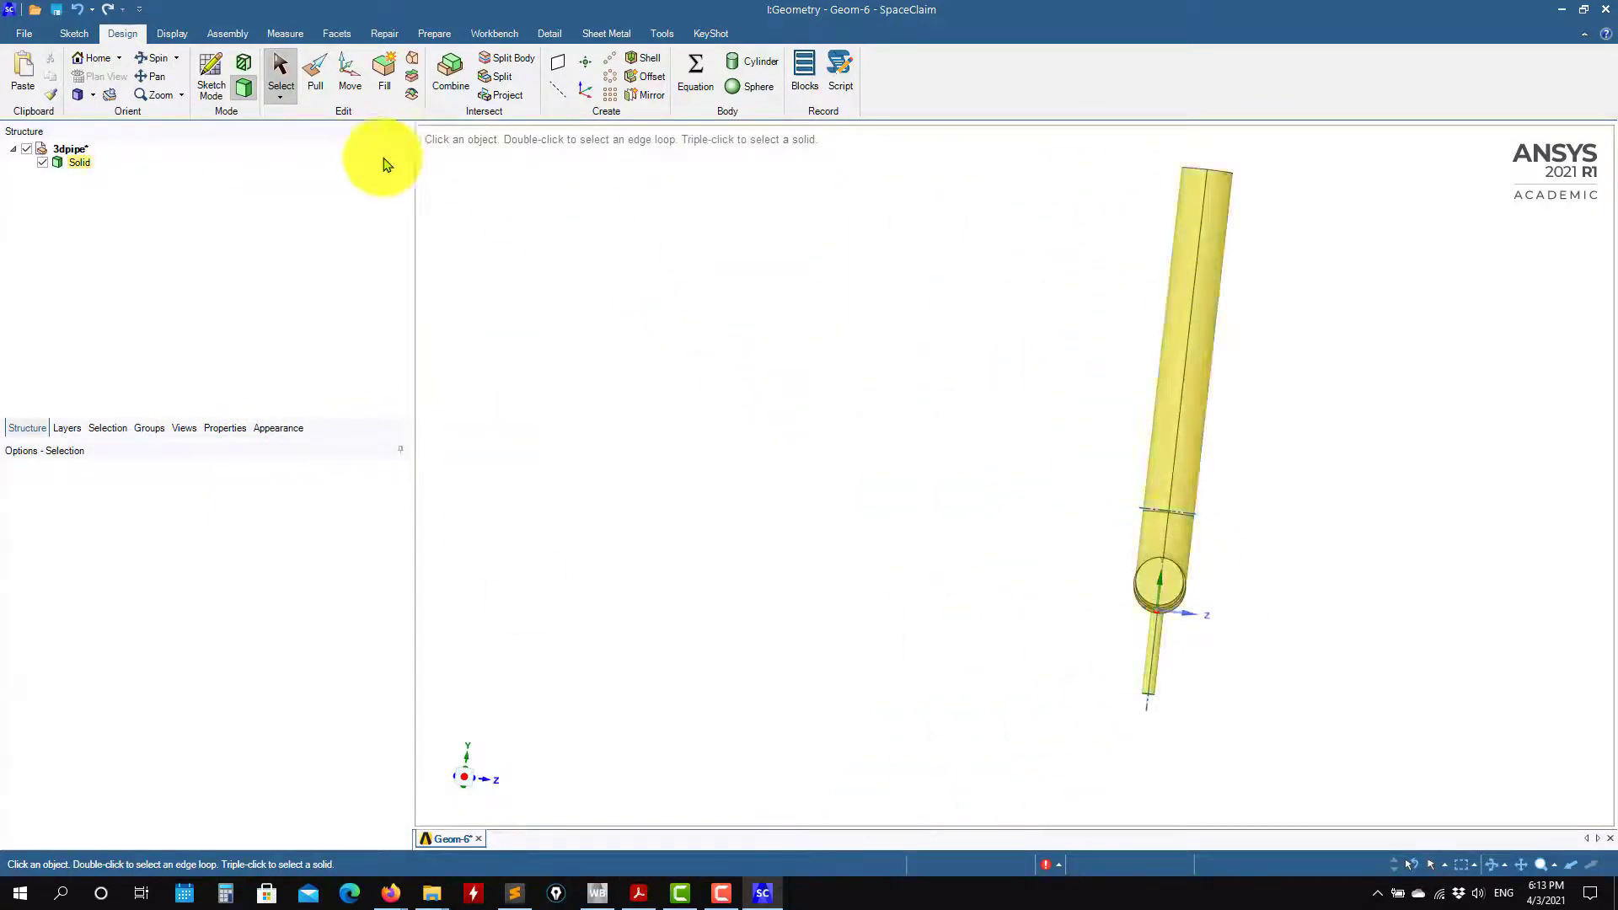
# On the inlet end face, draw a centred 44.6 mm circle and end the sketch.
pyautogui.click(210, 70)
pyautogui.click(1232, 609)
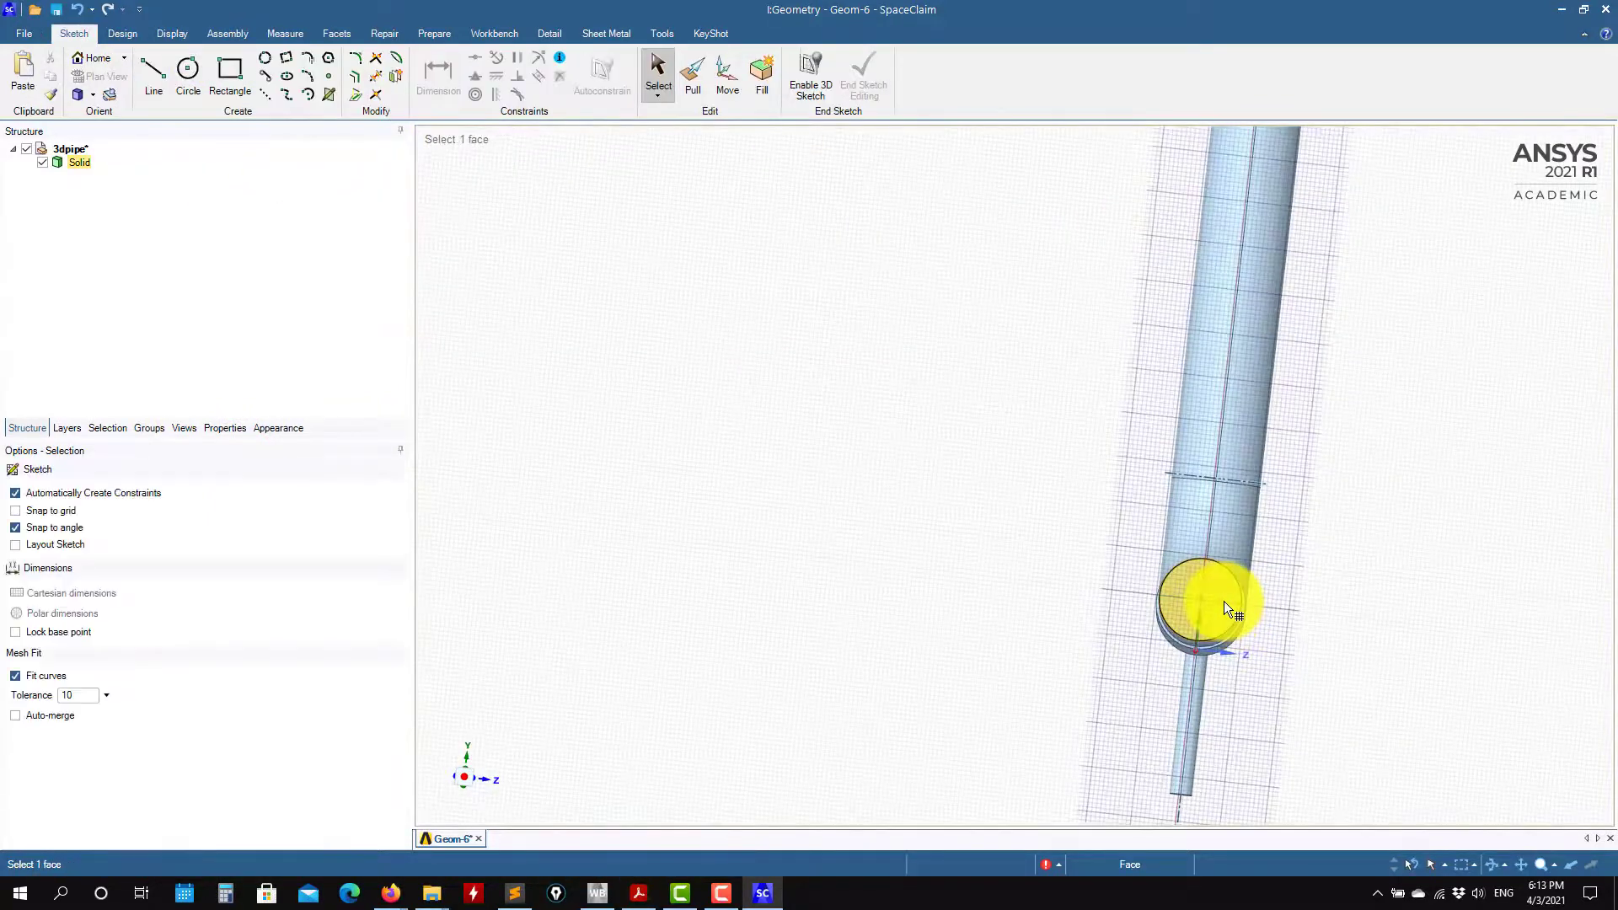
pyautogui.click(1180, 635)
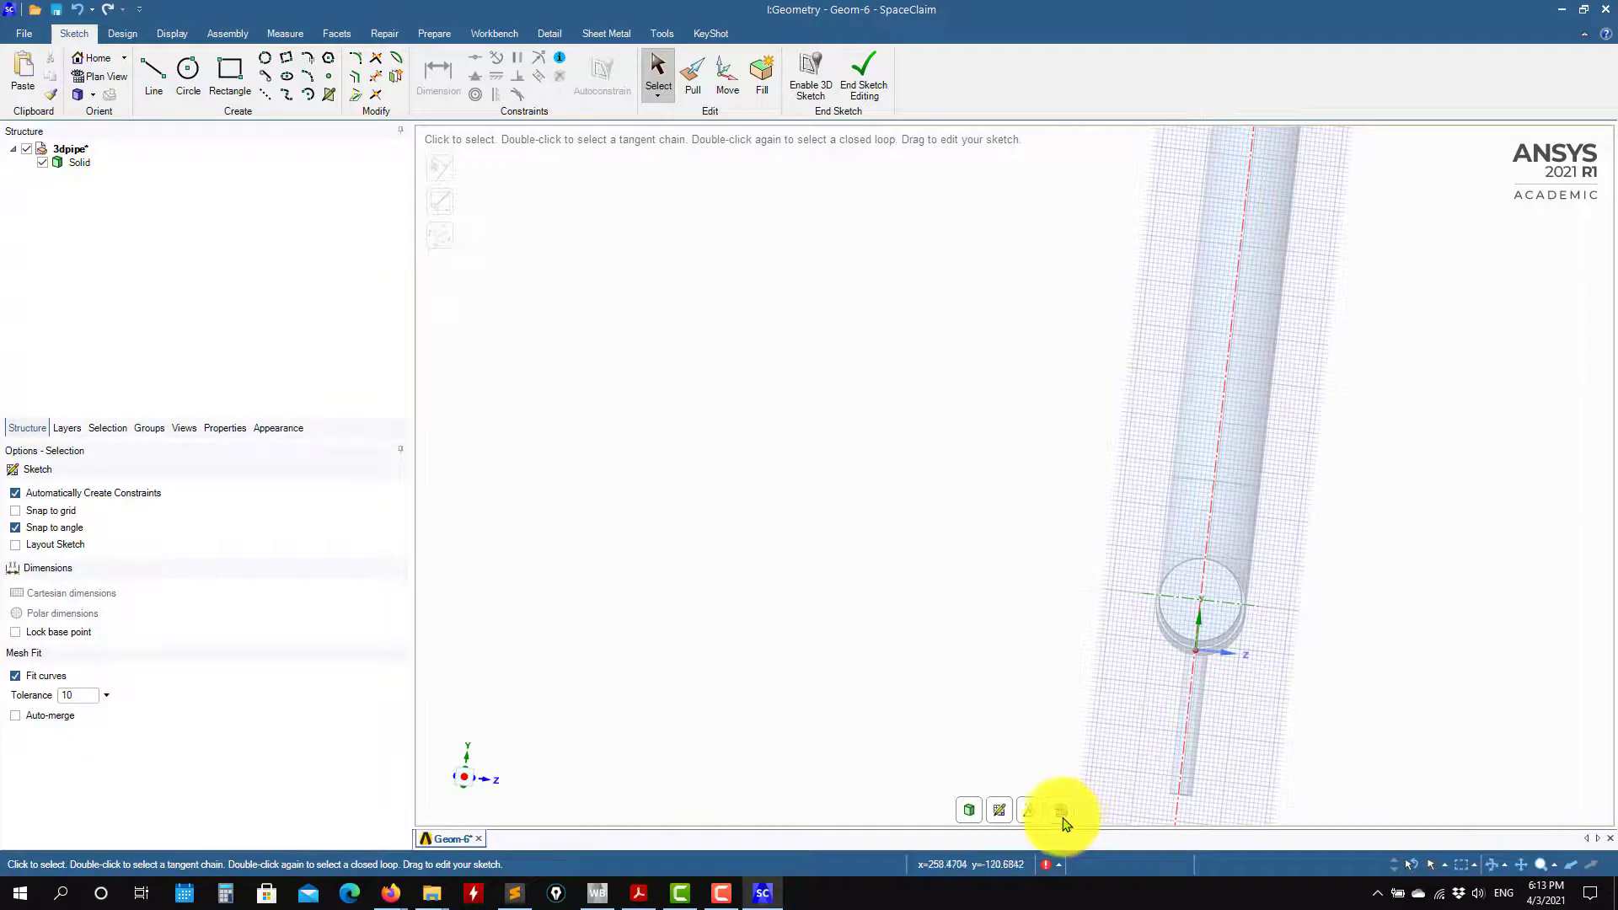
pyautogui.click(189, 74)
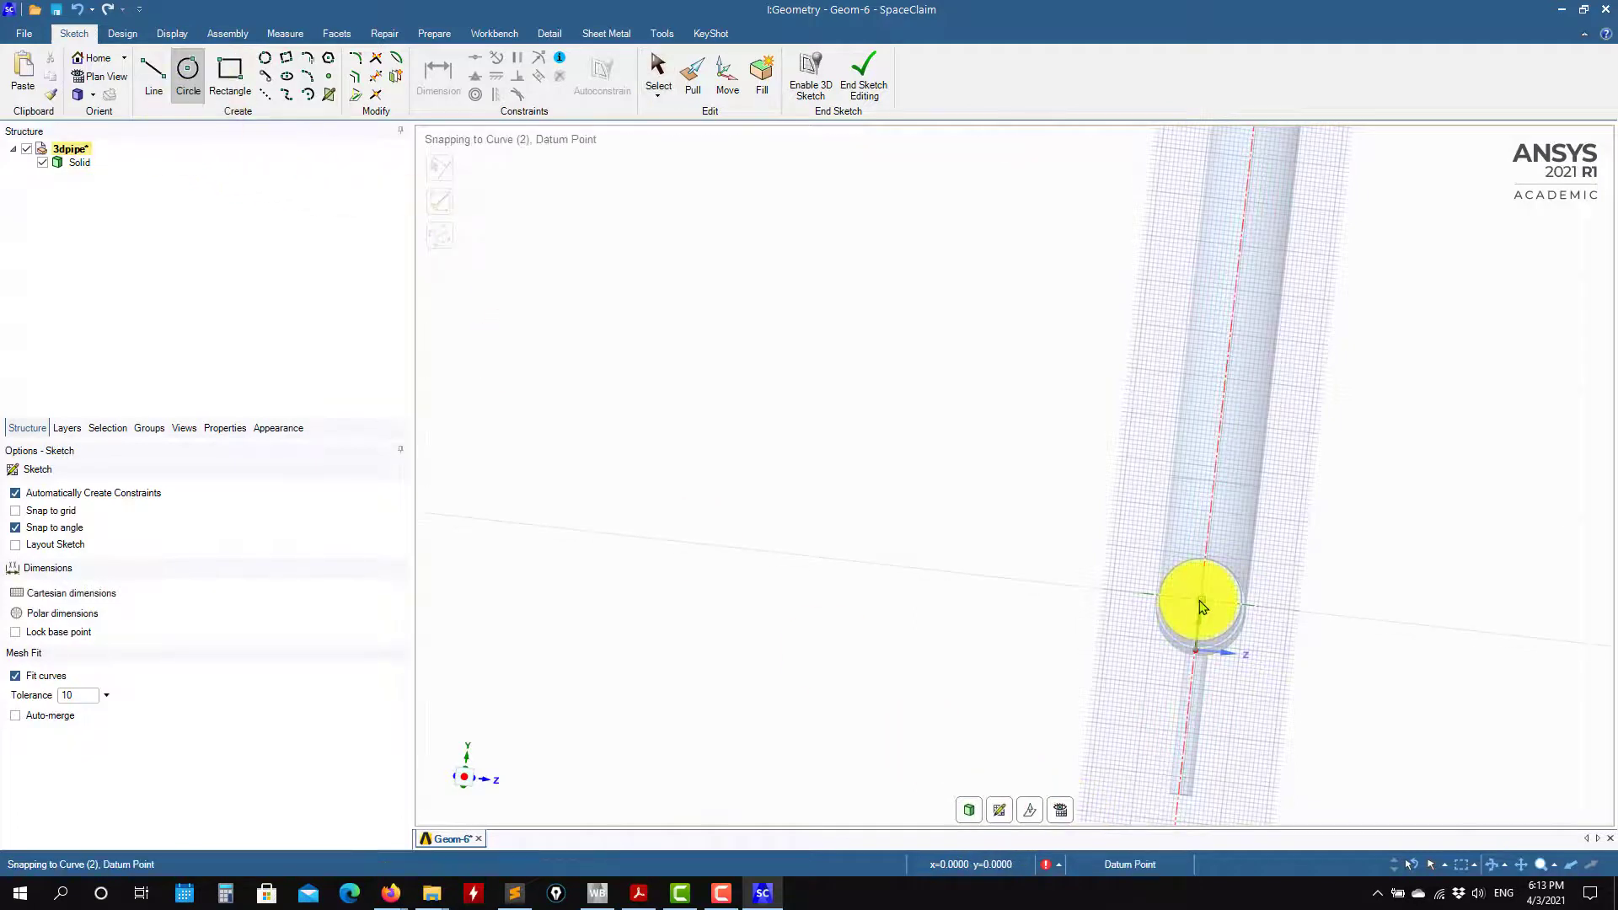
pyautogui.press('Return')
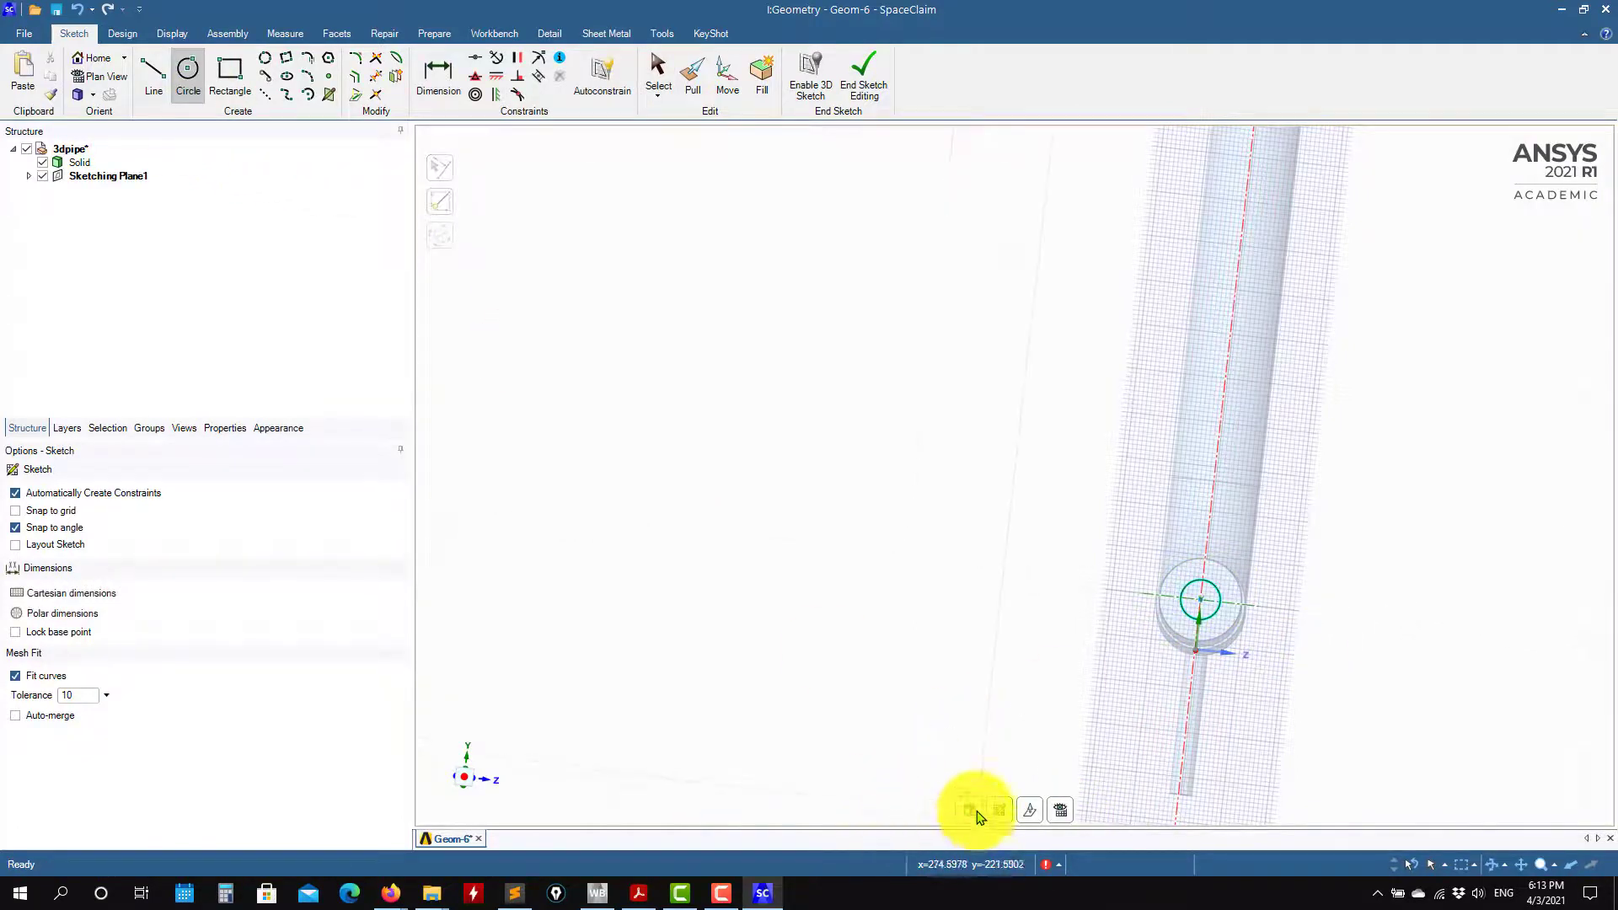
pyautogui.press('p')
pyautogui.moveTo(1306, 641)
pyautogui.mouseDown(button='middle')
pyautogui.moveTo(1191, 717)
pyautogui.moveTo(1178, 687)
pyautogui.mouseUp(button='middle')
# Push the sketched circle into the pipe end to cut the bore, then save Geom-6 and close SpaceClaim.
pyautogui.click(999, 697)
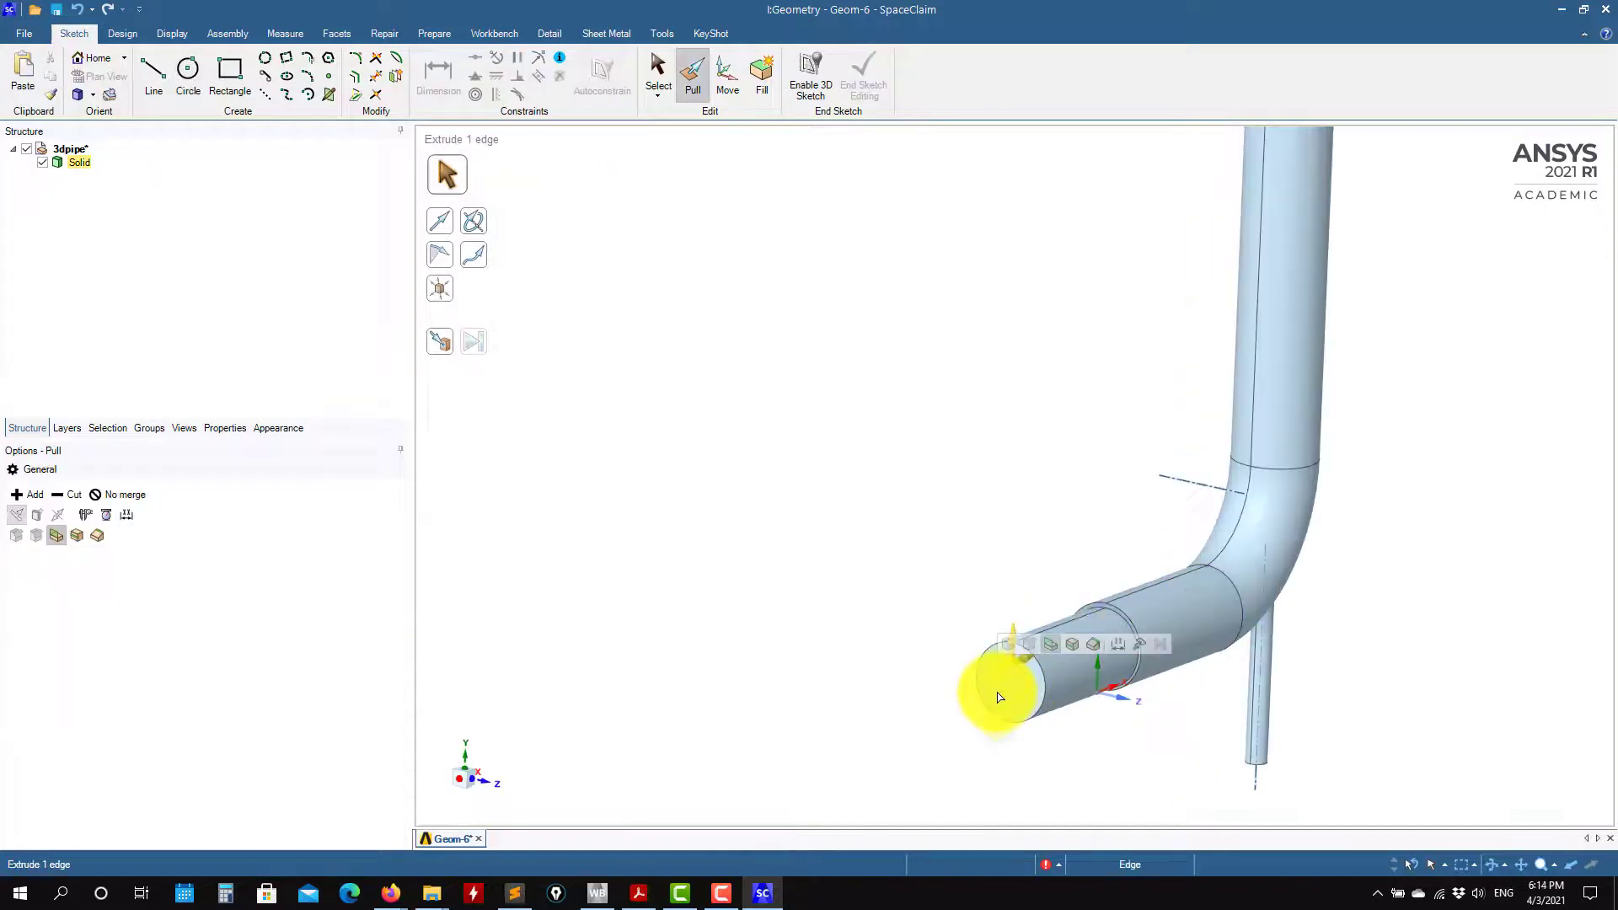
pyautogui.moveTo(1012, 692); pyautogui.dragTo(1534, 516)
pyautogui.moveTo(1391, 653); pyautogui.dragTo(921, 770, button='middle')
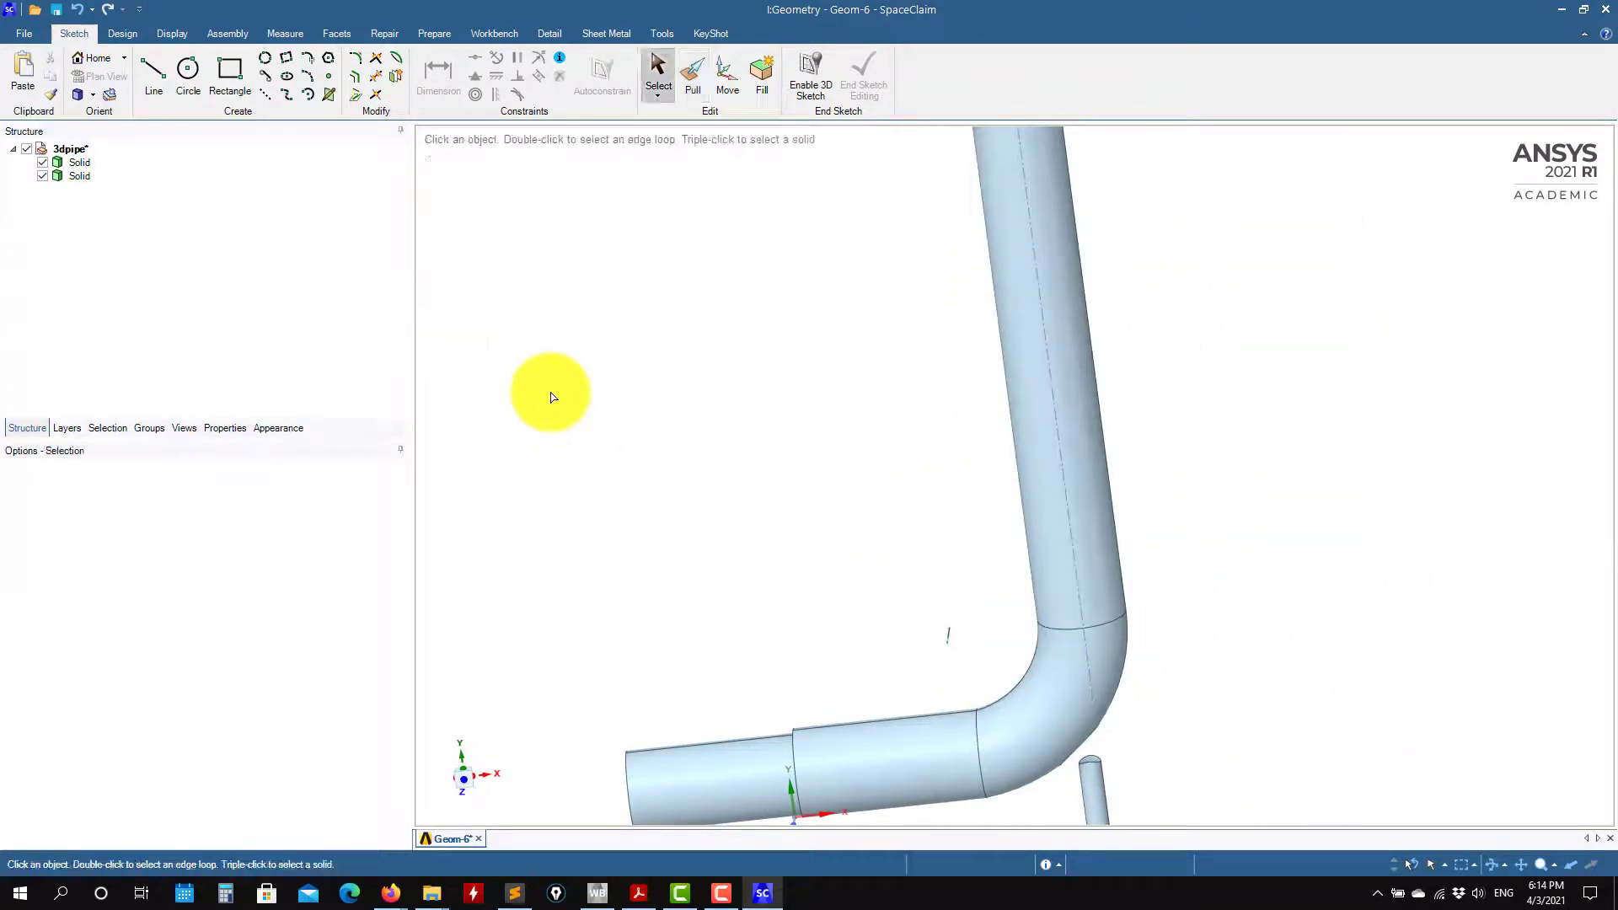
pyautogui.moveTo(519, 406); pyautogui.dragTo(800, 497, button='middle')
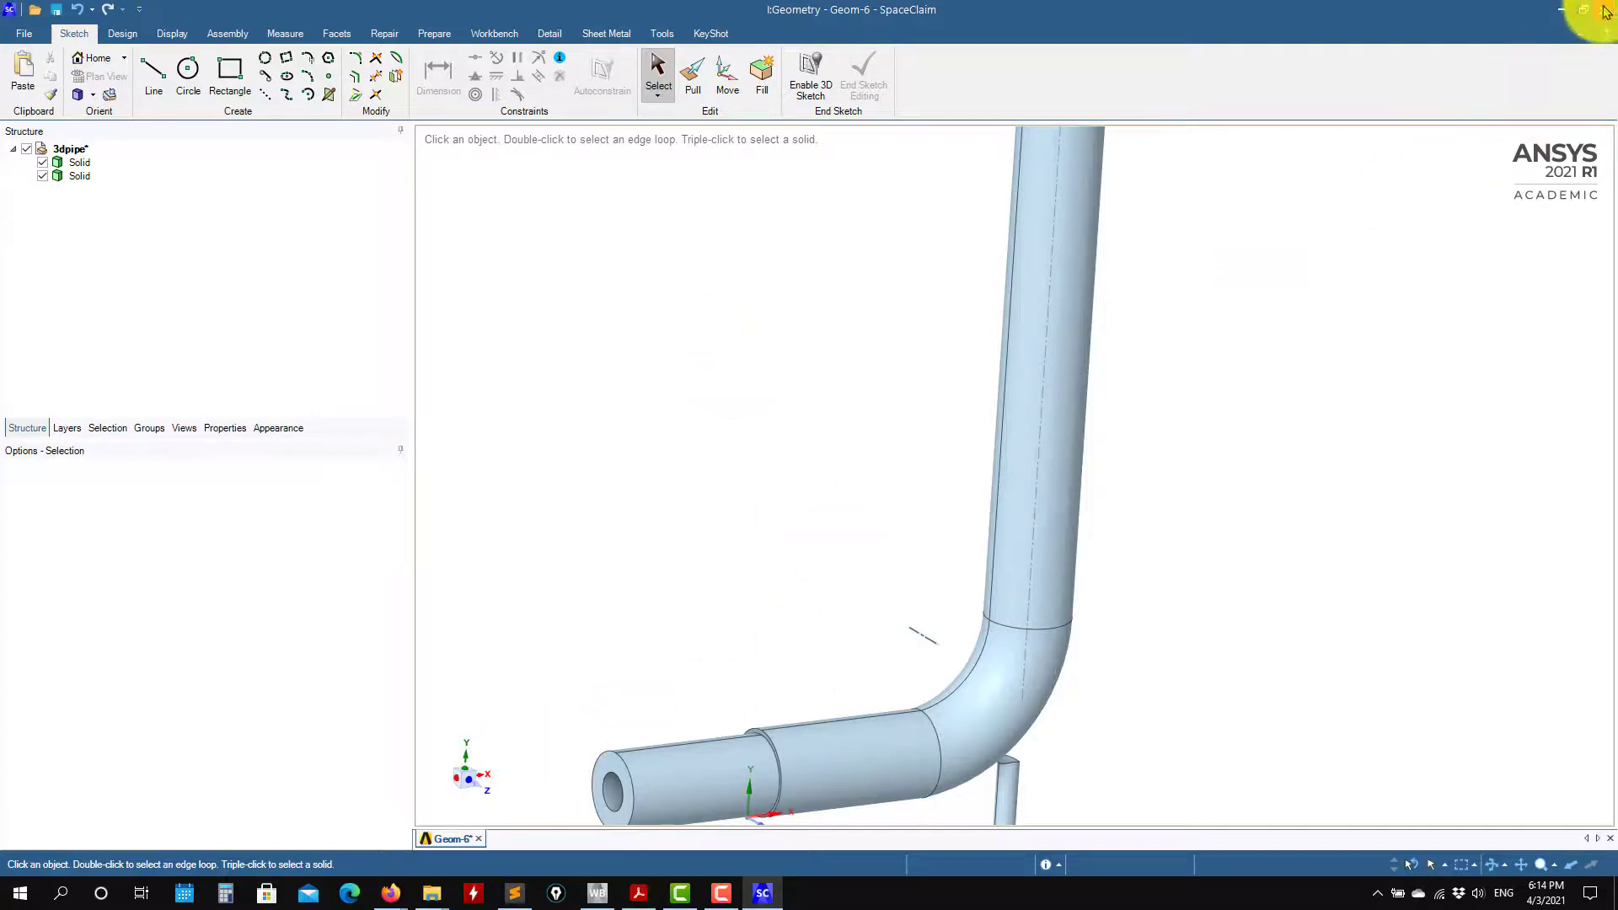
pyautogui.hotkey('ctrl', 's')
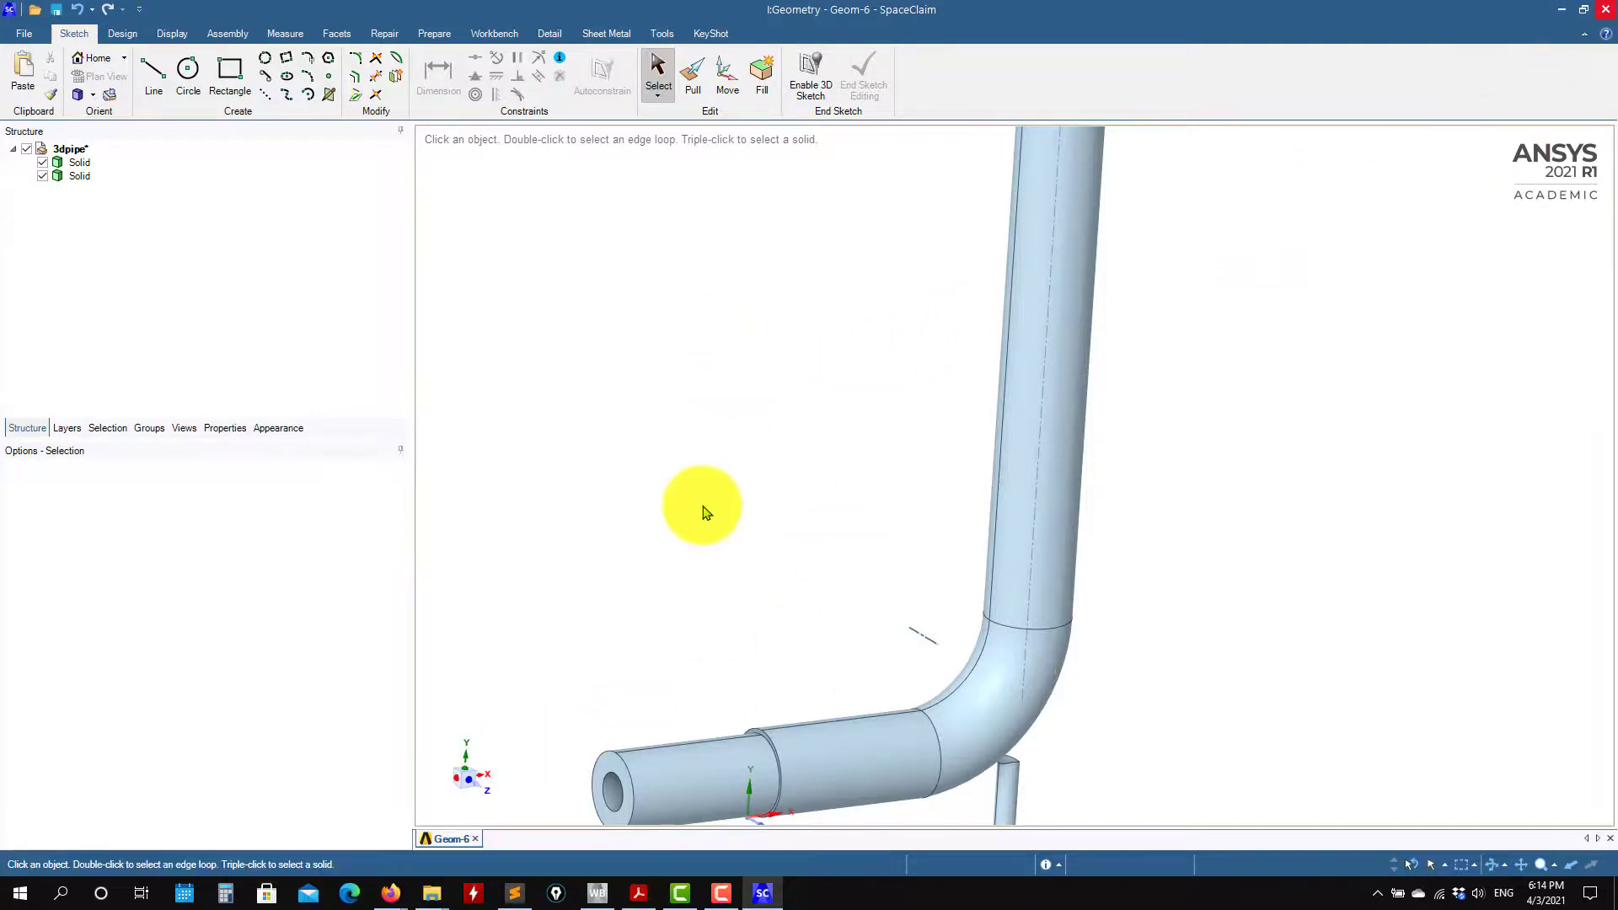
pyautogui.hotkey('alt', 'F4')
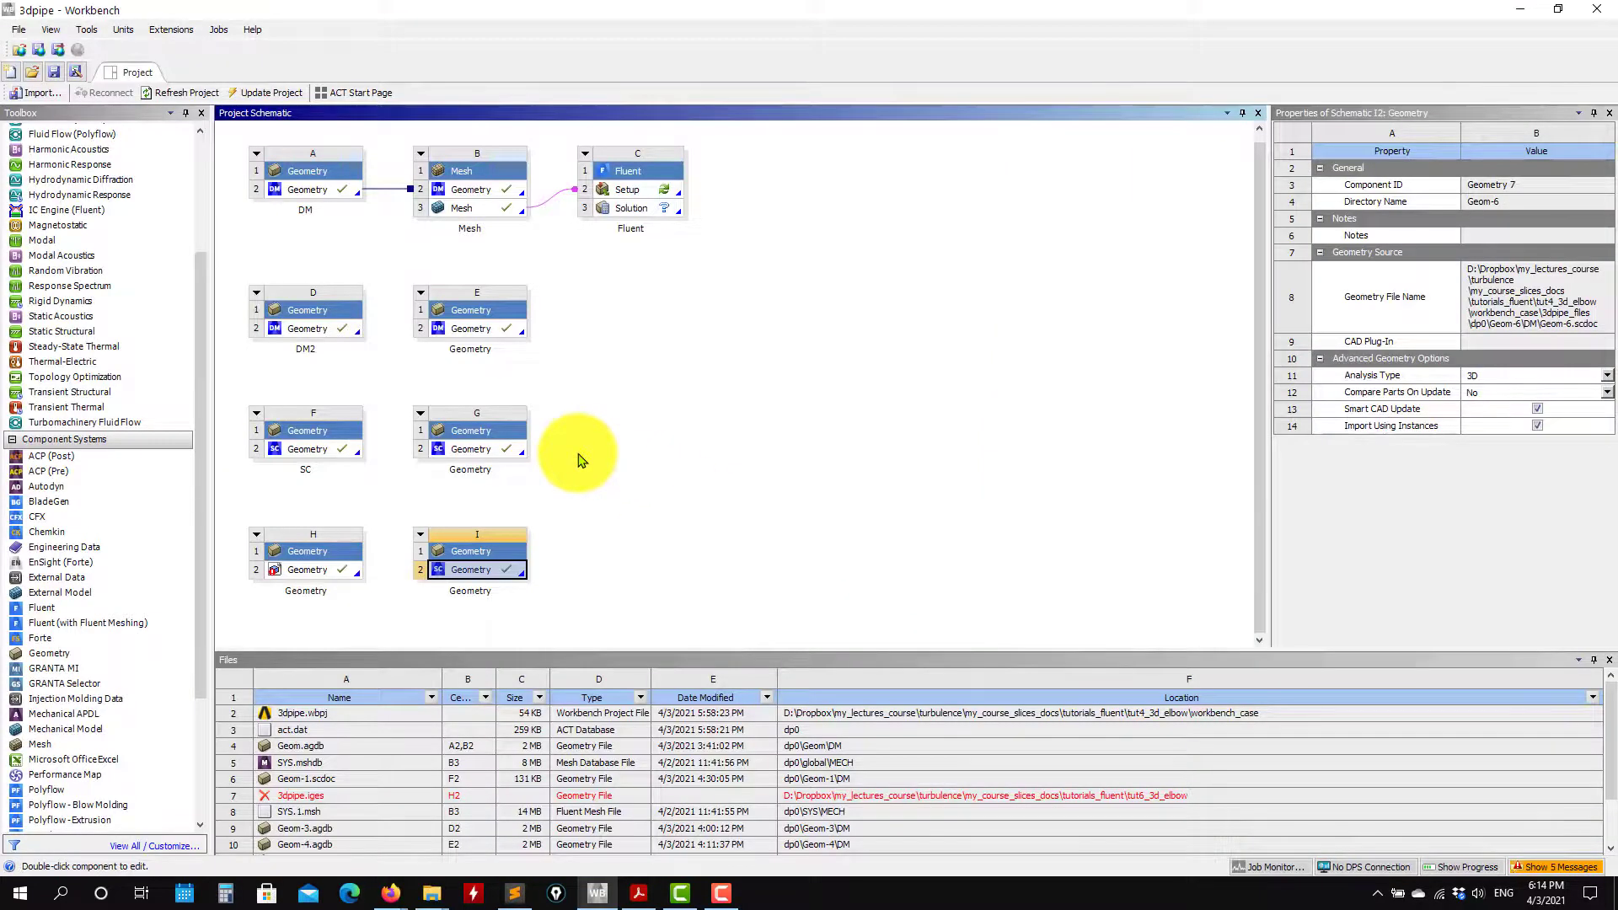